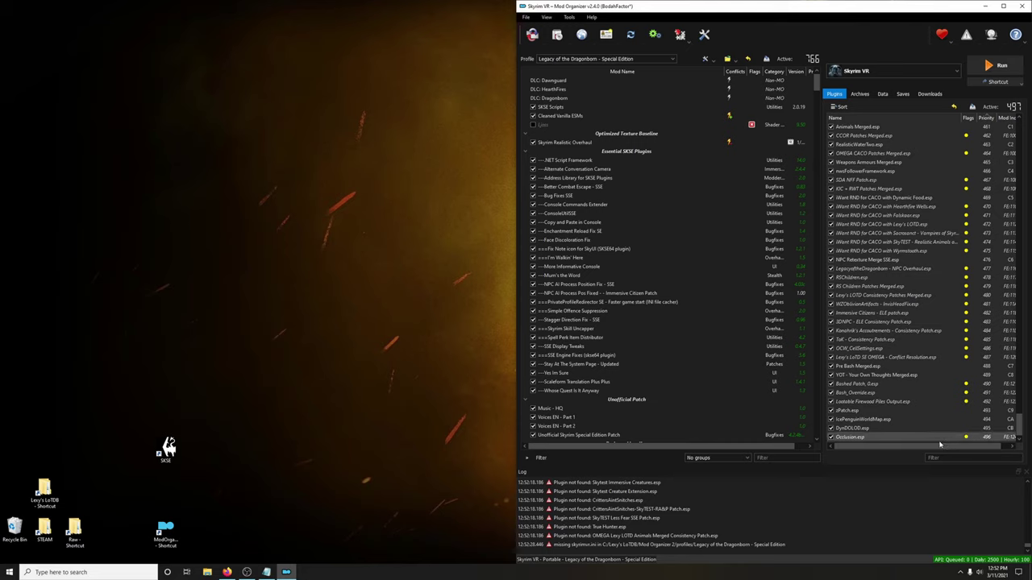
- Look through the Skyrim VR plugin list and the available profiles, keeping the Legacy of the Dragonborn - Special Edition profile
left_click_drag(1028, 432, 1029, 133)
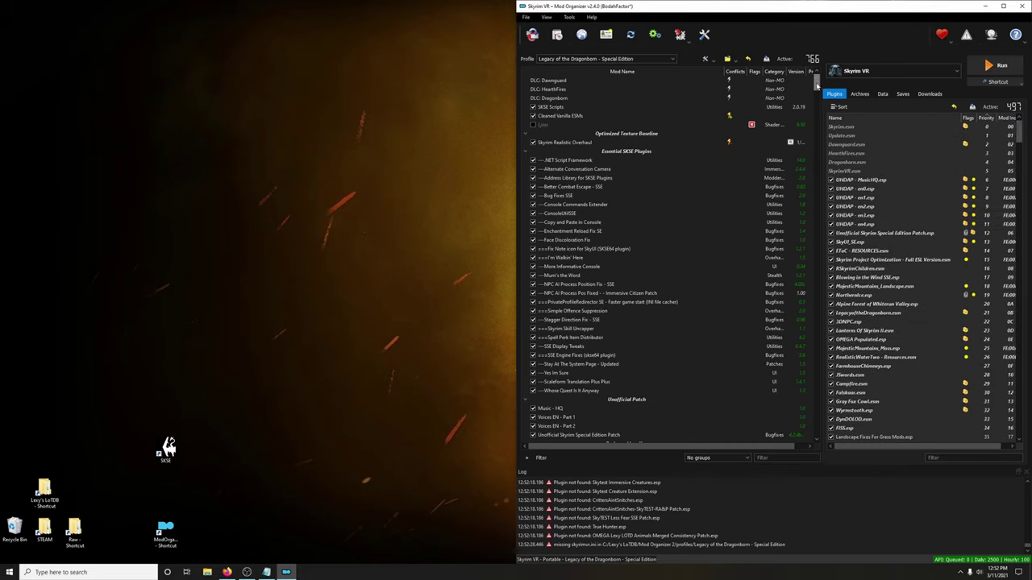
left_click_drag(817, 83, 702, 81)
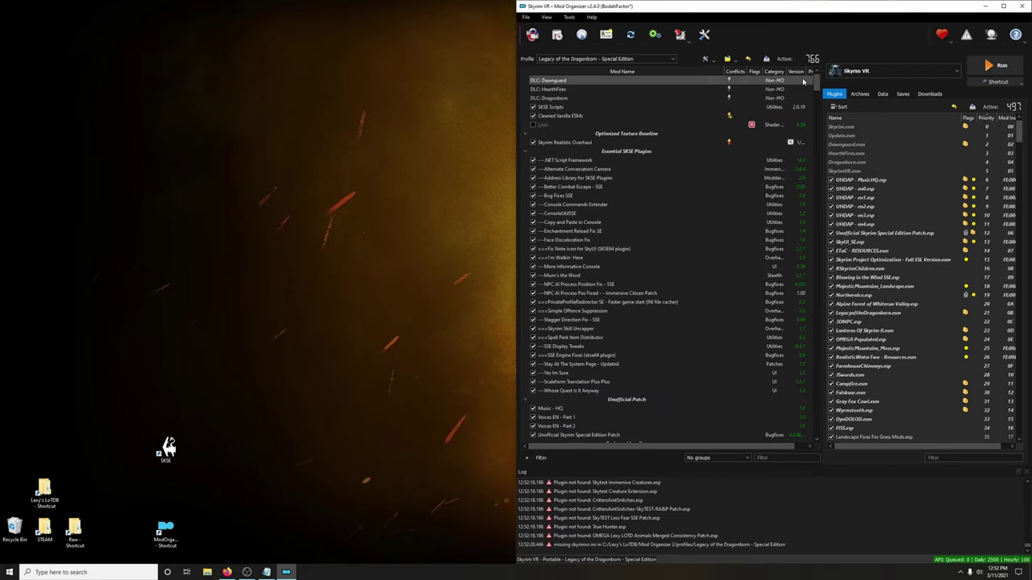
left_click(674, 61)
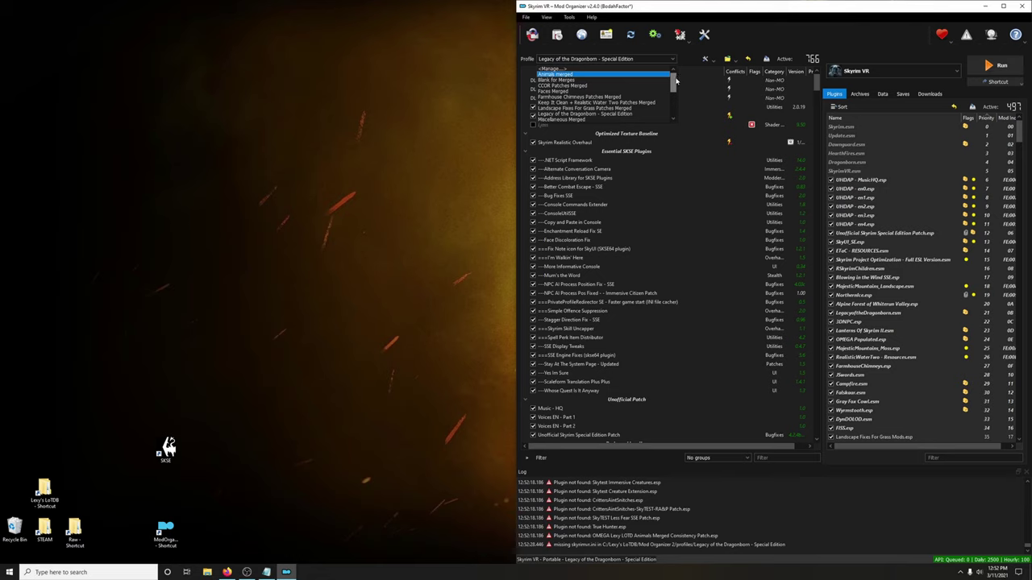
left_click_drag(675, 79, 675, 98)
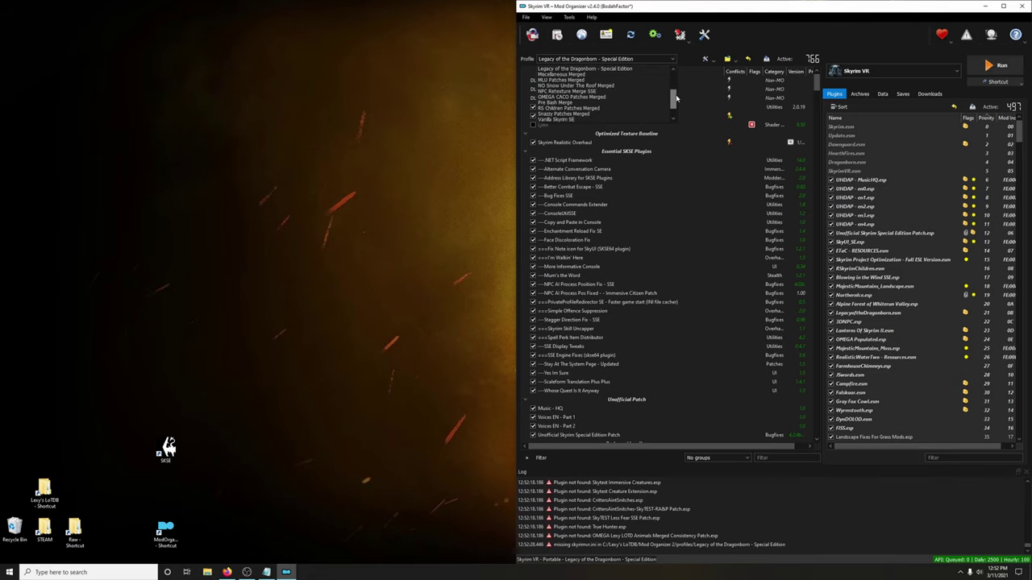
left_click(618, 70)
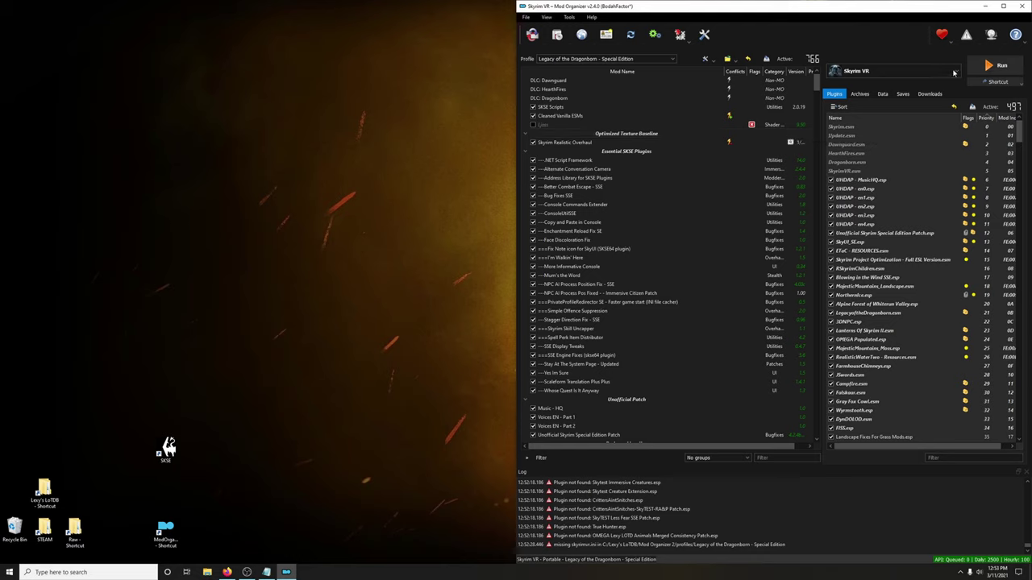
- Check the list of configured executables, keep Skyrim VR selected, and close Mod Organizer
left_click(954, 73)
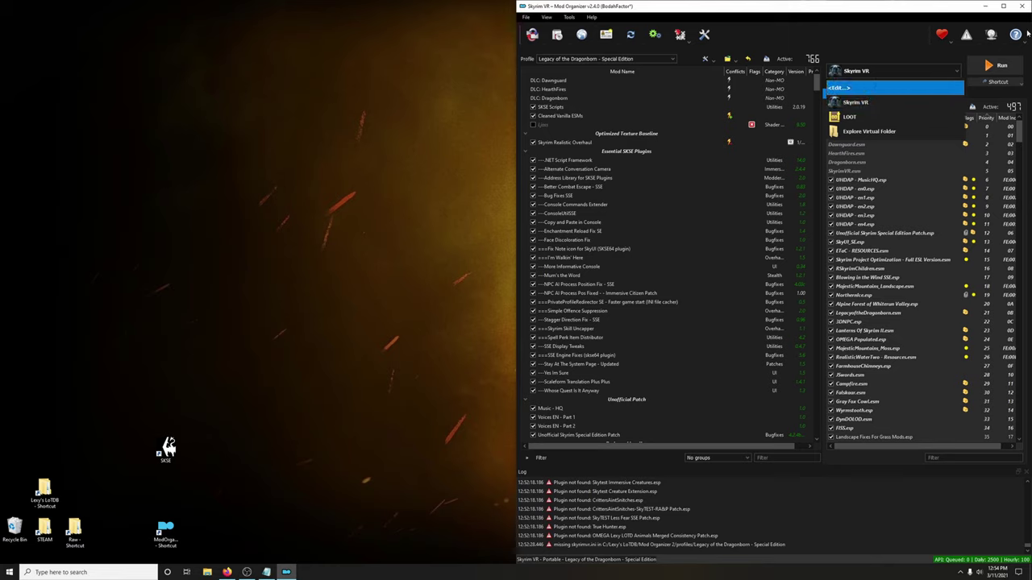
left_click(856, 102)
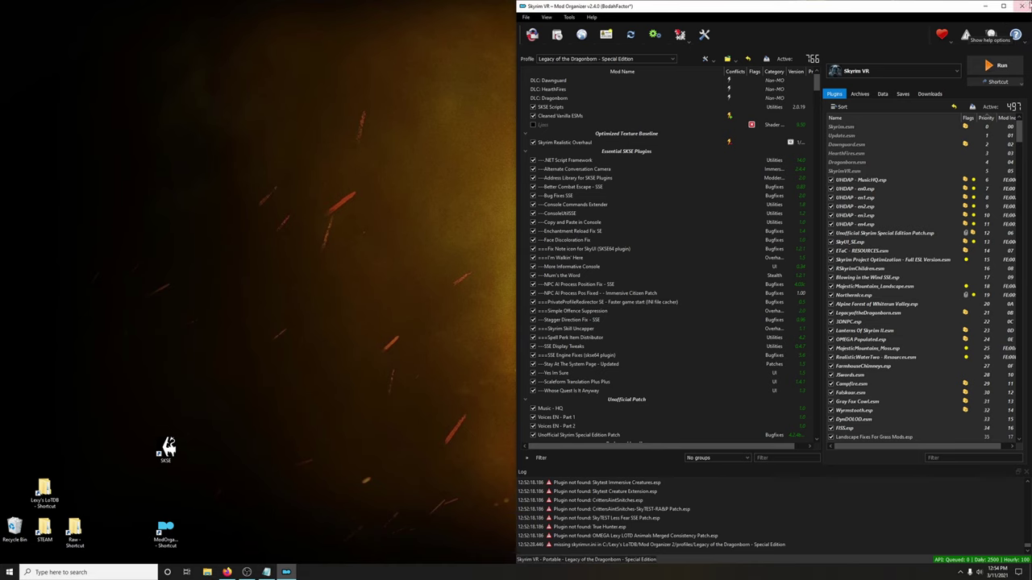
left_click(1019, 6)
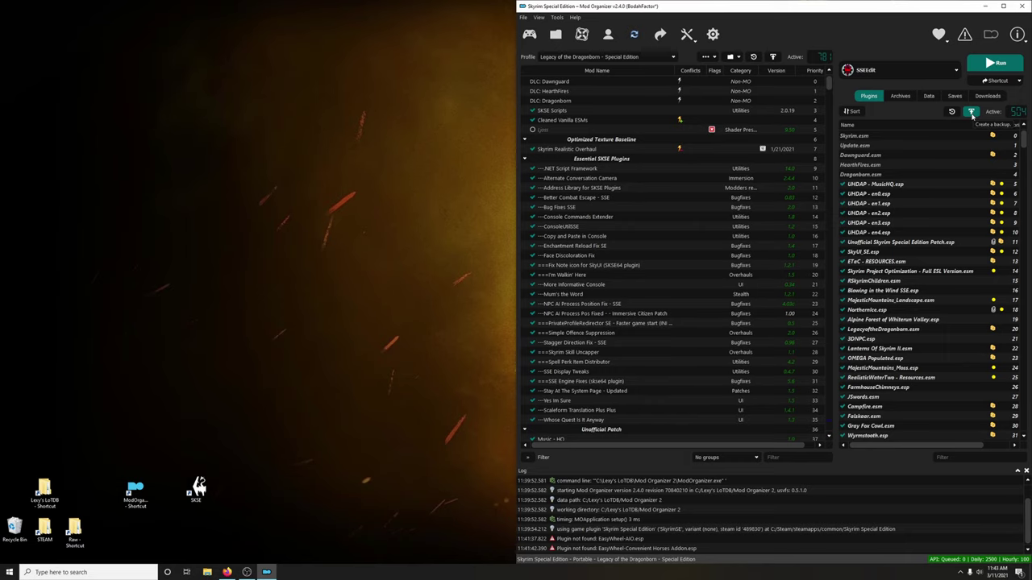
- Create a new folder named "Skyrim Se Lexy" at the root of the C: drive in File Explorer
left_click(208, 572)
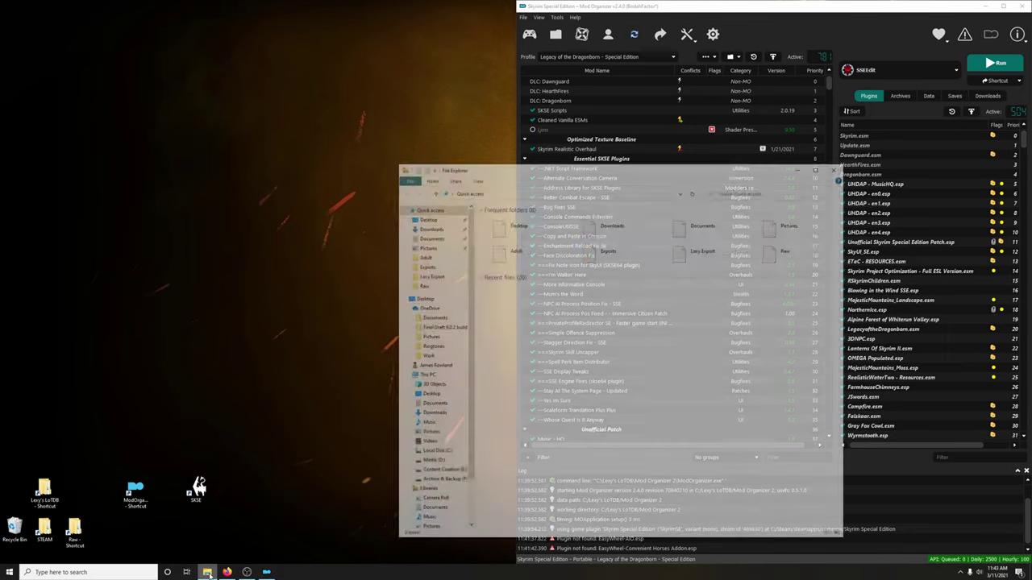
left_click(455, 453)
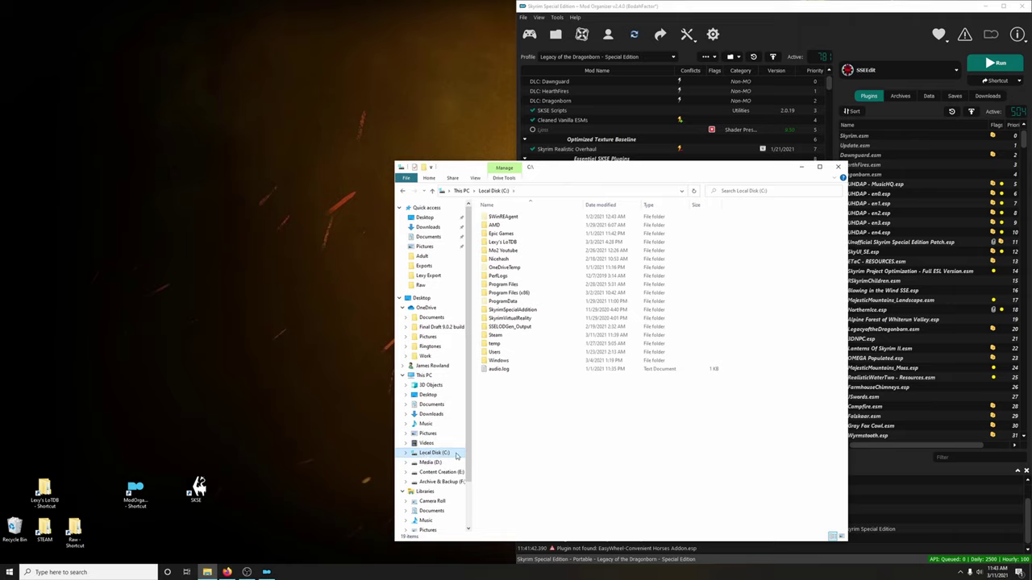
right_click(557, 420)
mouse_move(621, 506)
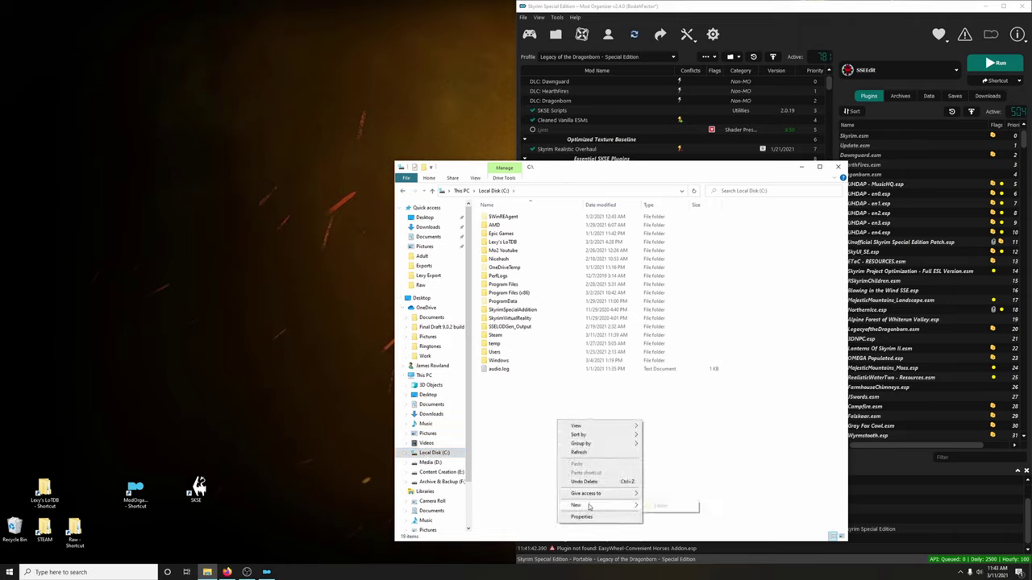
left_click(661, 506)
type("Skyrim")
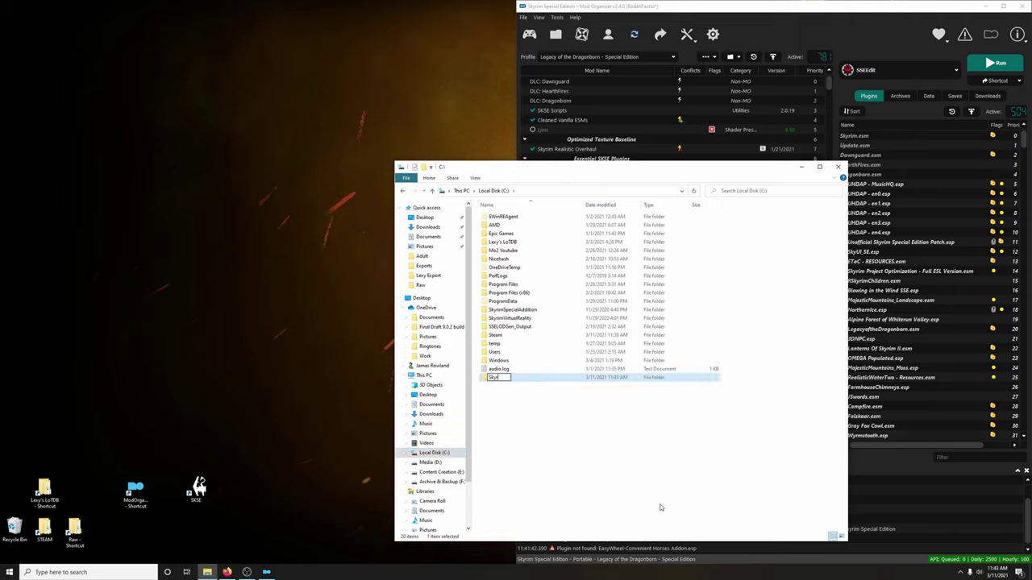
type(" Se Leg")
type("y")
key("Return")
- Copy the Mod Organizer 2 folder from C:\Lexy's LoTDB into C:\Skyrim Se Lexy
double_click(513, 242)
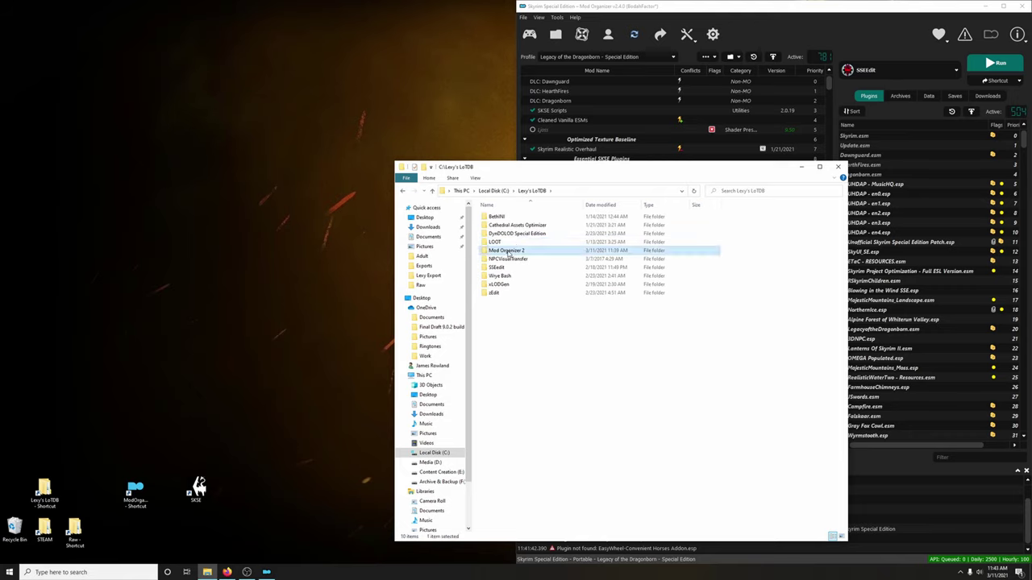
right_click(508, 251)
left_click(552, 403)
key("alt+Up")
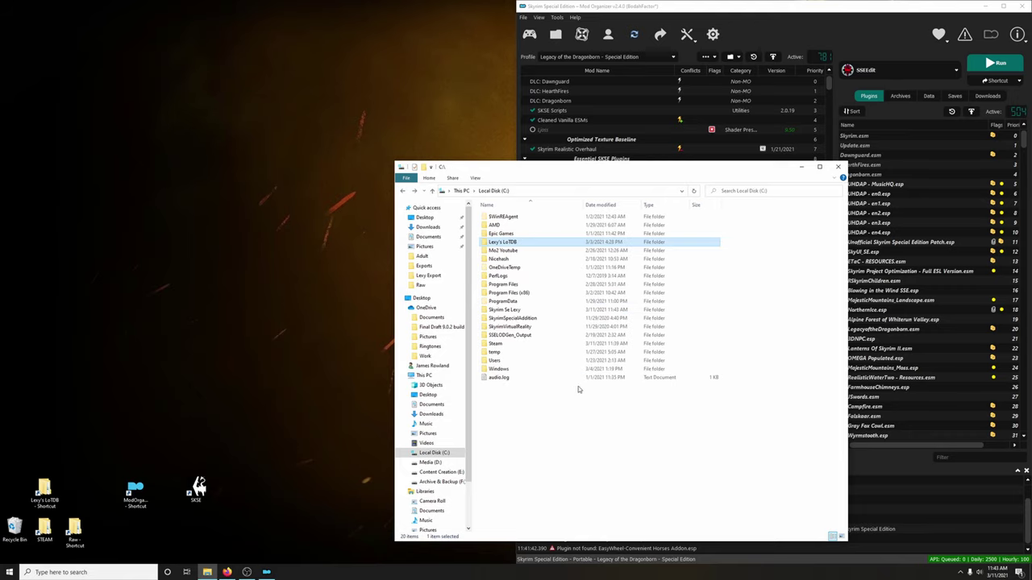
double_click(513, 311)
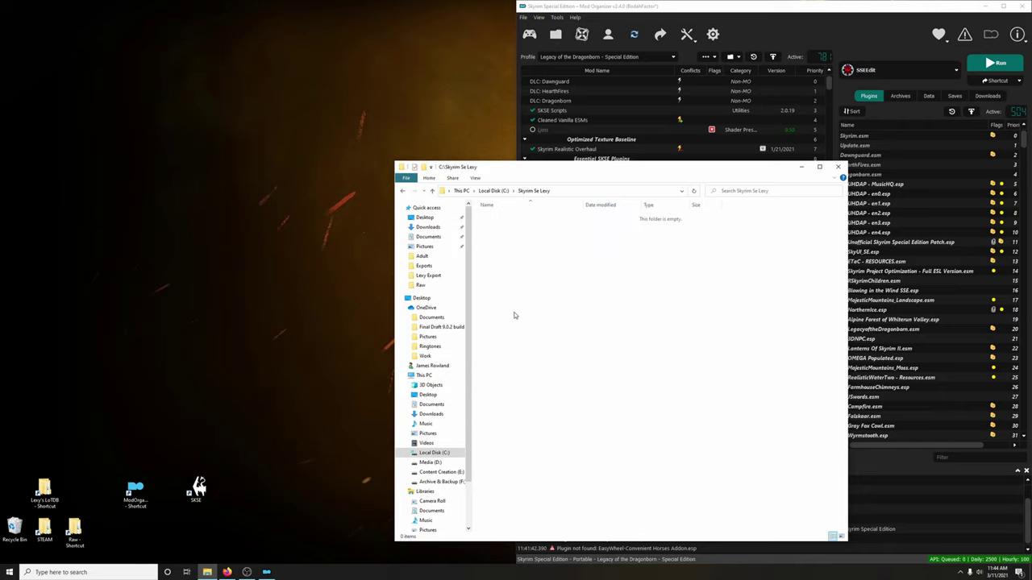
right_click(594, 347)
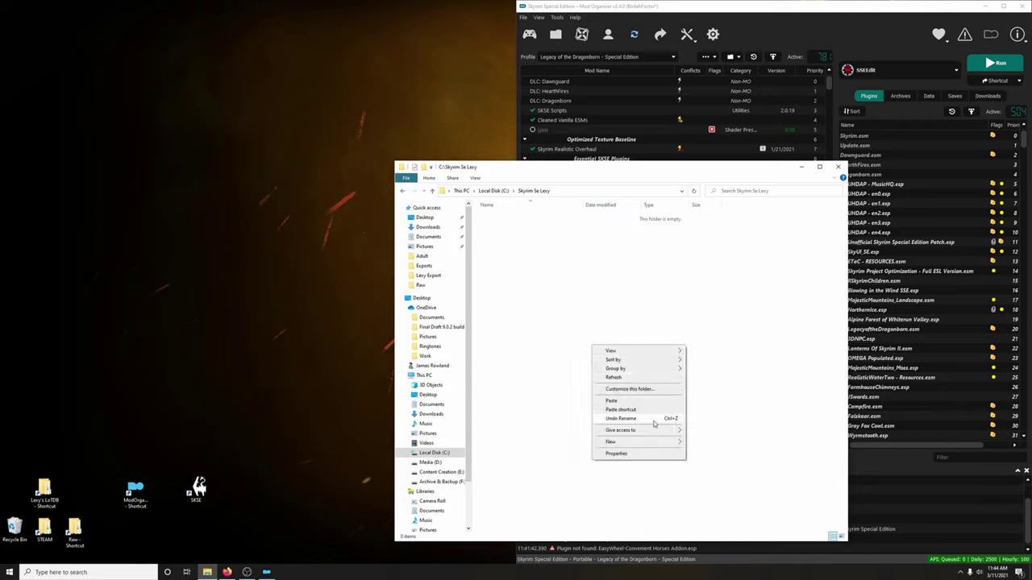
left_click(612, 401)
key("alt+Up")
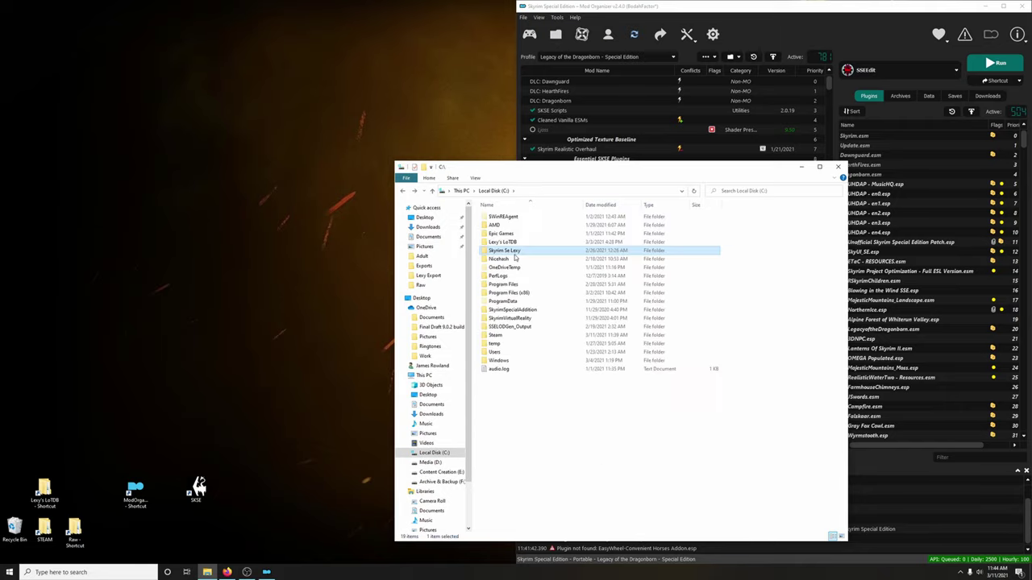
- Launch ModOrganizer.exe from C:\Skyrim Se Lexy\Mod Organizer 2 to check the copied setup, and close it again
double_click(518, 251)
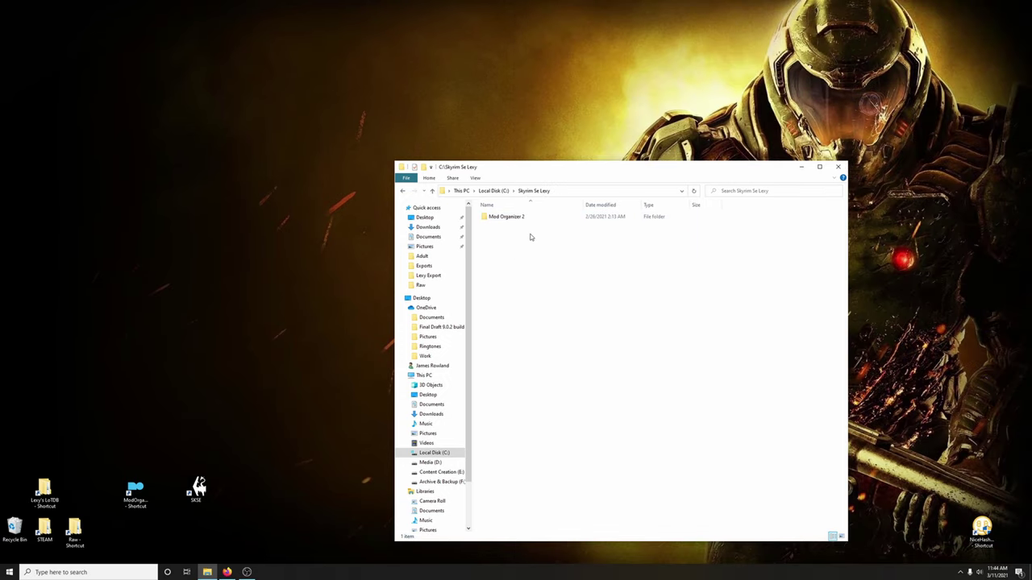
key("alt+Up")
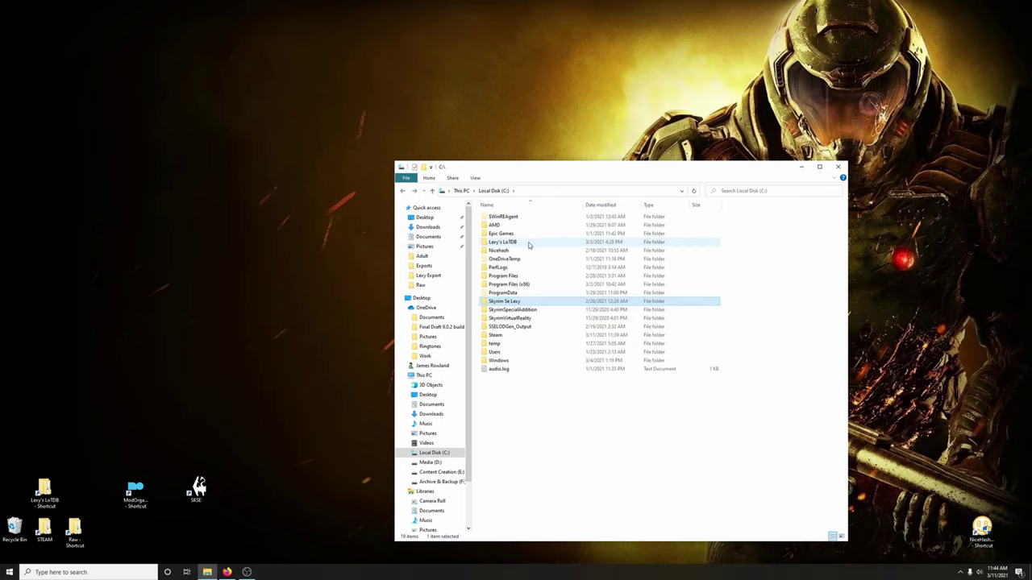
double_click(518, 295)
double_click(506, 217)
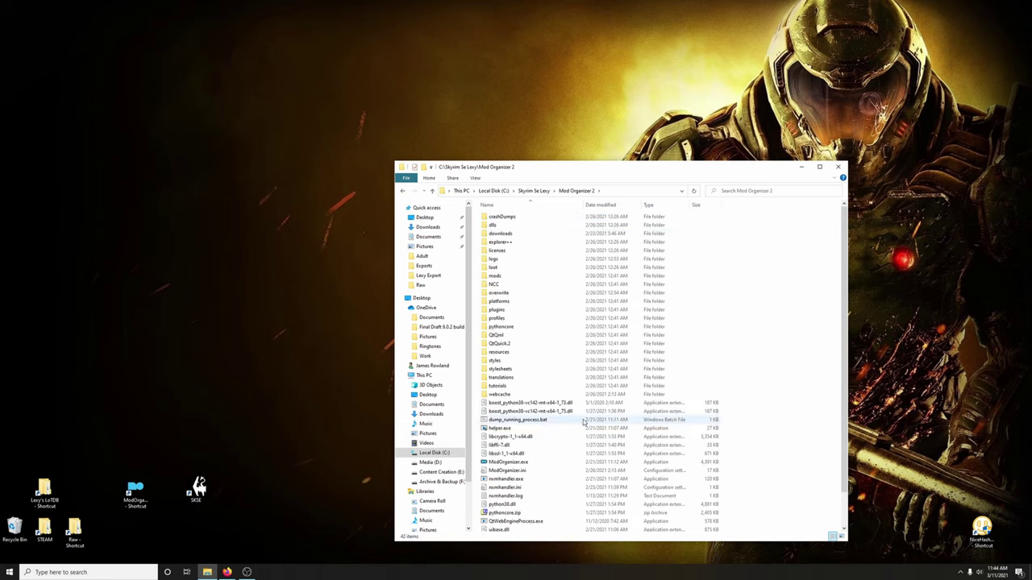
double_click(509, 462)
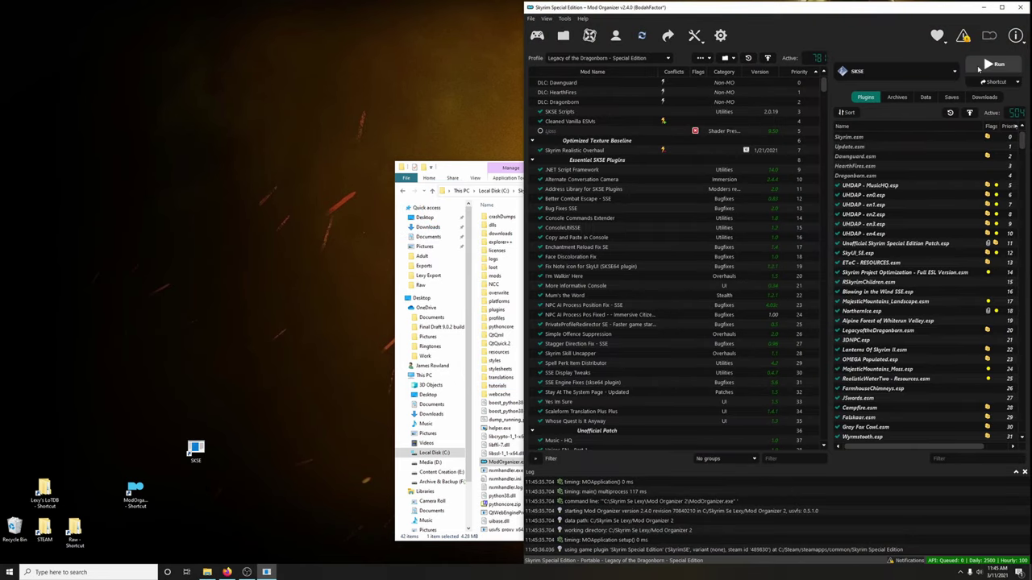
left_click(1022, 8)
- Launch ModOrganizer.exe from the original C:\Lexy's LoTDB\Mod Organizer 2 folder
key("alt+Up")
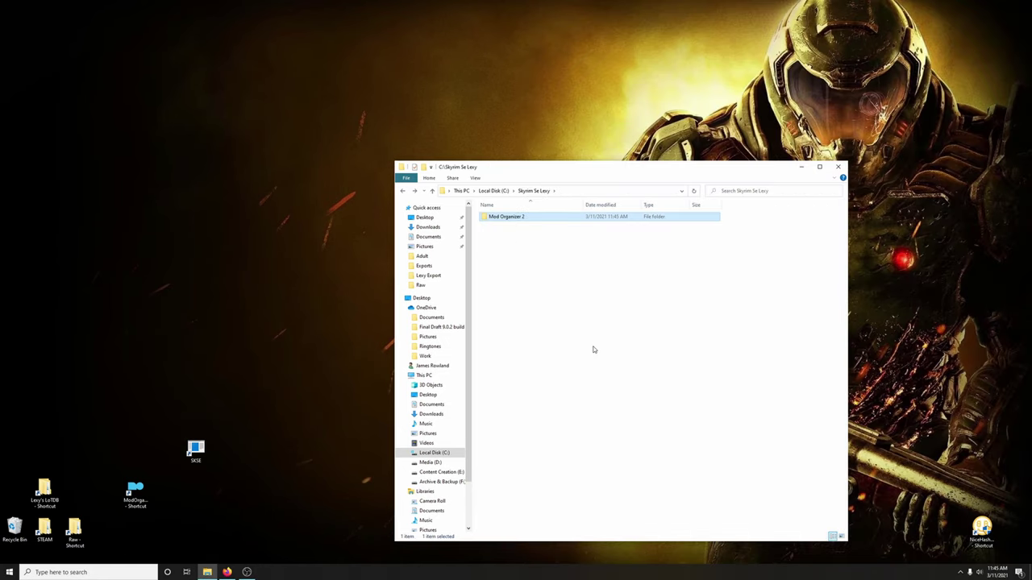
key("alt+Up")
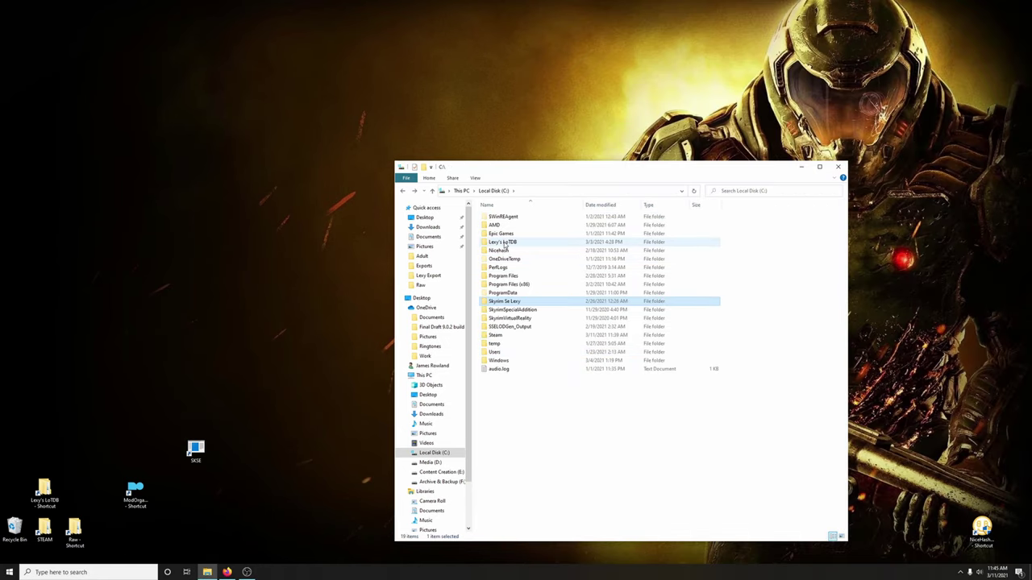
double_click(500, 242)
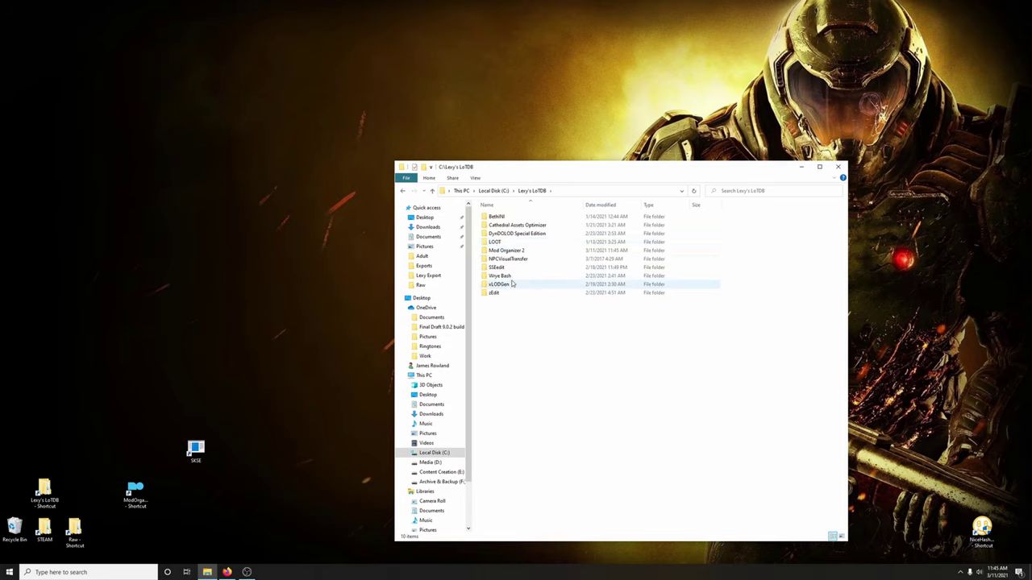
double_click(508, 250)
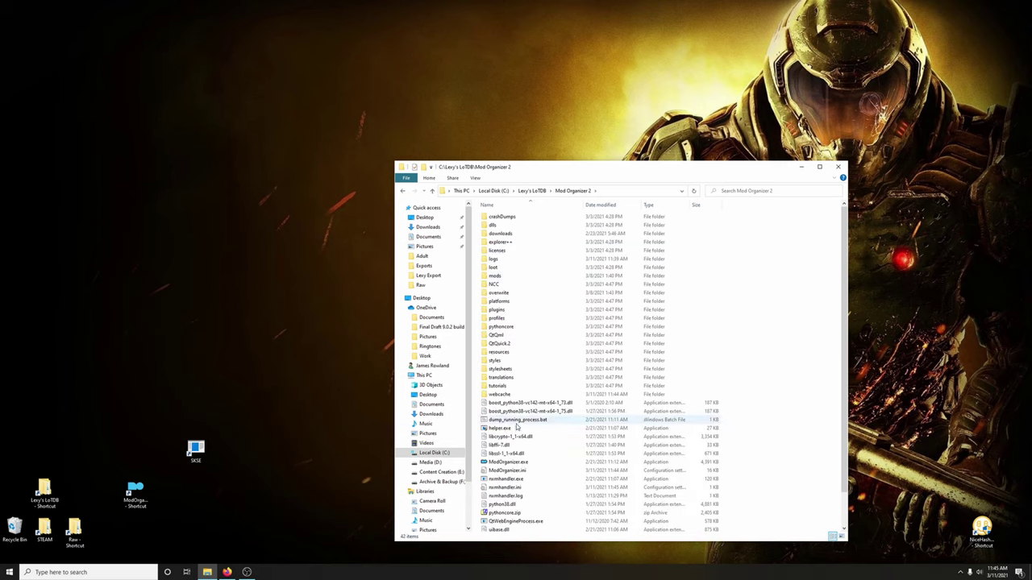
double_click(507, 462)
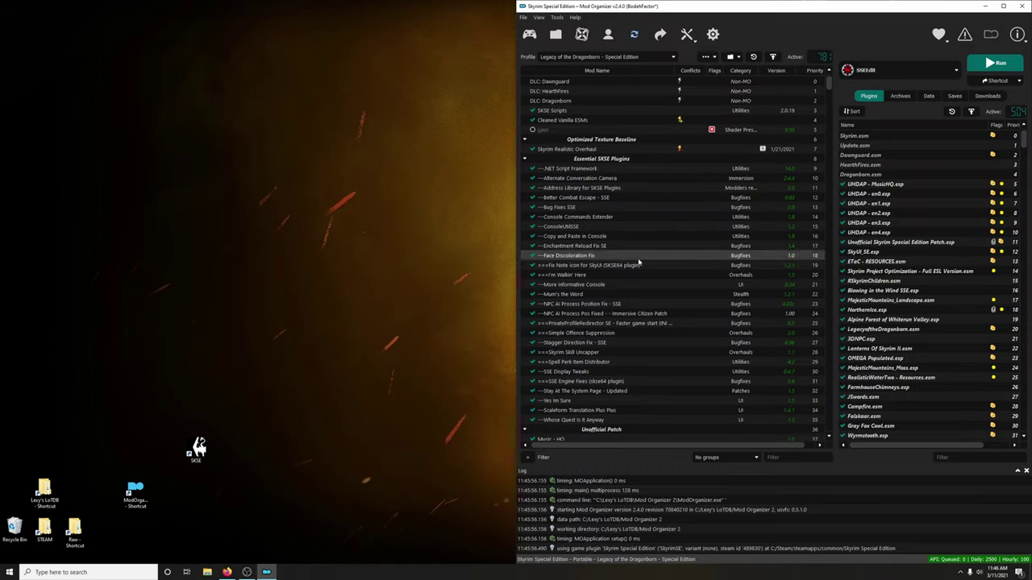
- Disable the 000Easy Wheelmenu - SSE Conversion mod and its Convenient Horses Patch under General User Interface Improvements
scroll(641, 266, "down", 15)
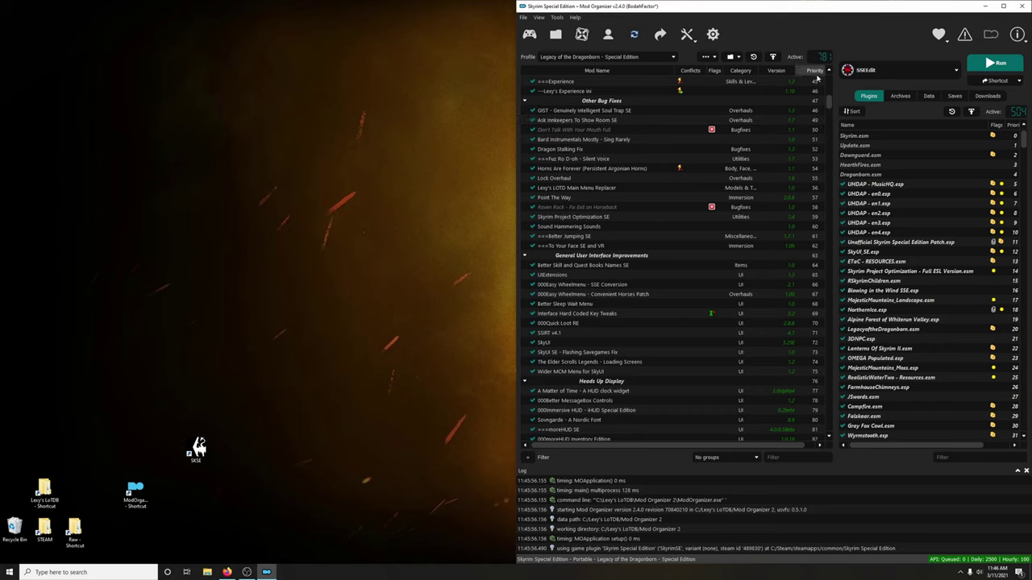
left_click(810, 286)
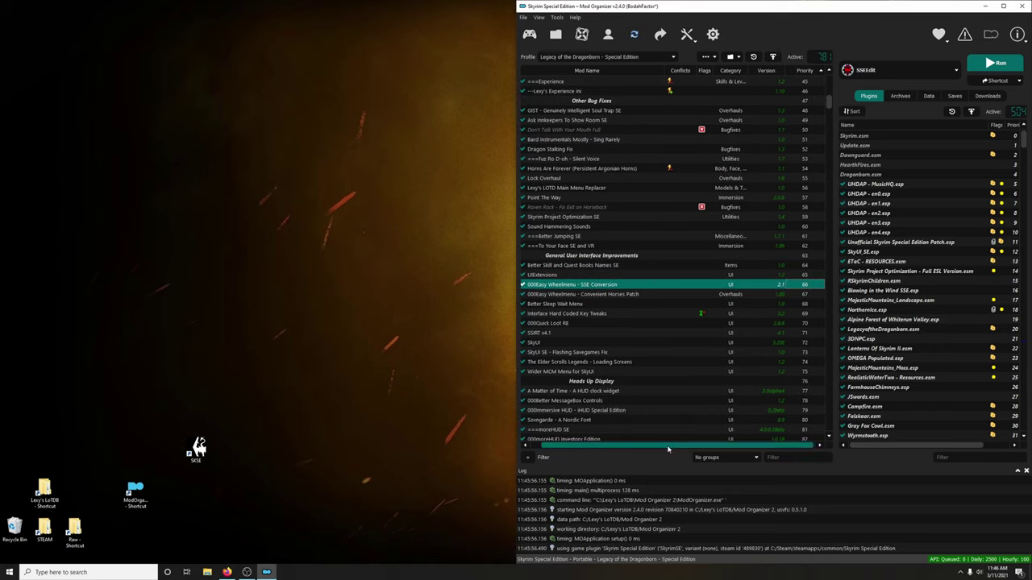
left_click(532, 284)
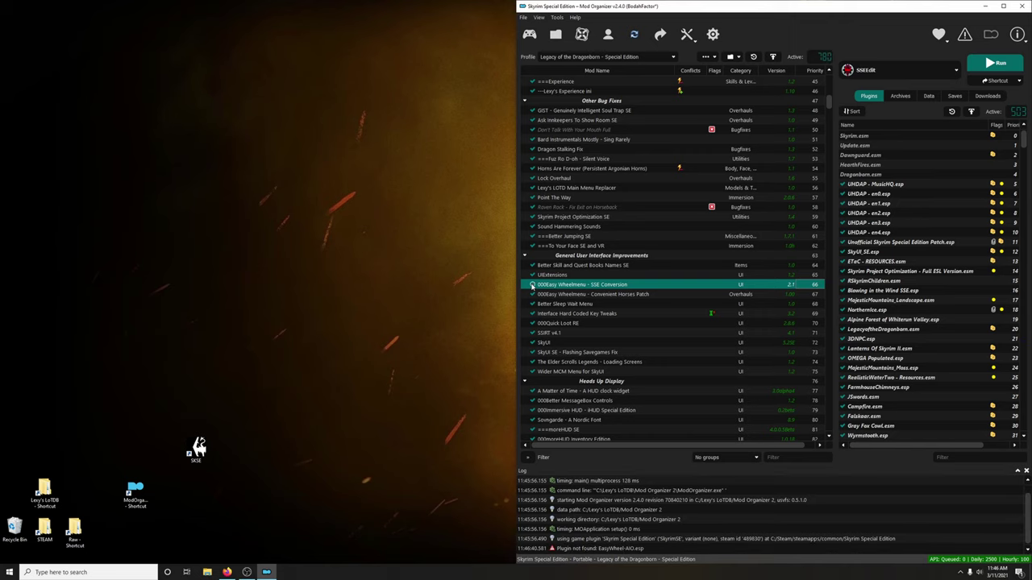
left_click(532, 294)
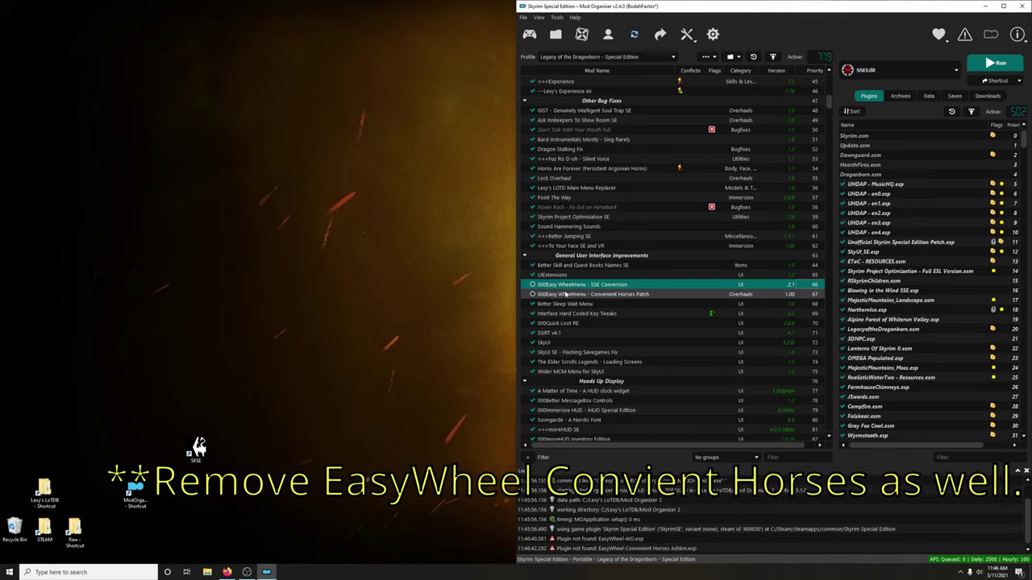
- Disable 000Better MessageBox Controls and 000Immersive HUD - iHUD Special Edition under Heads Up Display
scroll(589, 297, "down", 1)
scroll(588, 291, "down", 3)
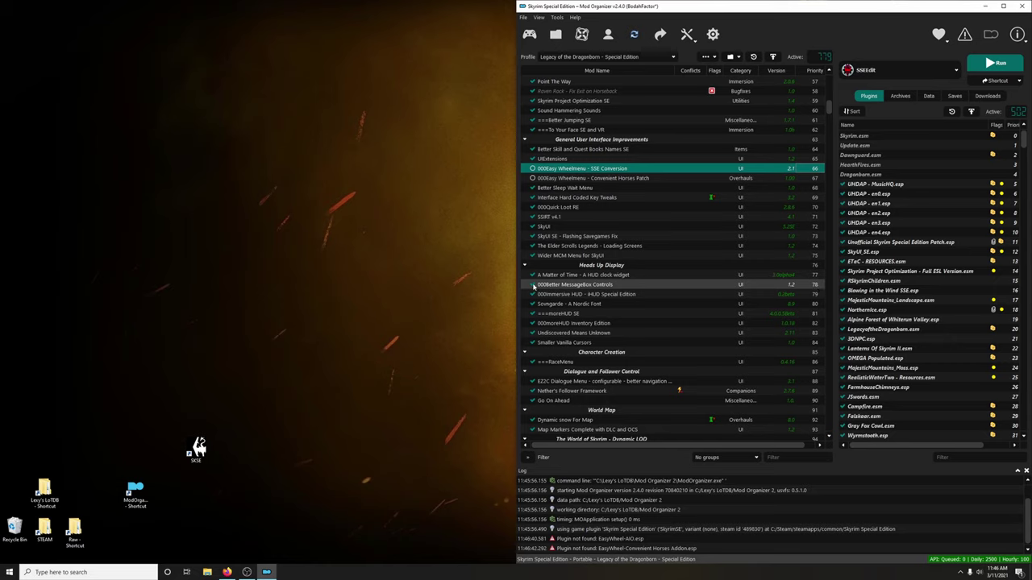
left_click(532, 284)
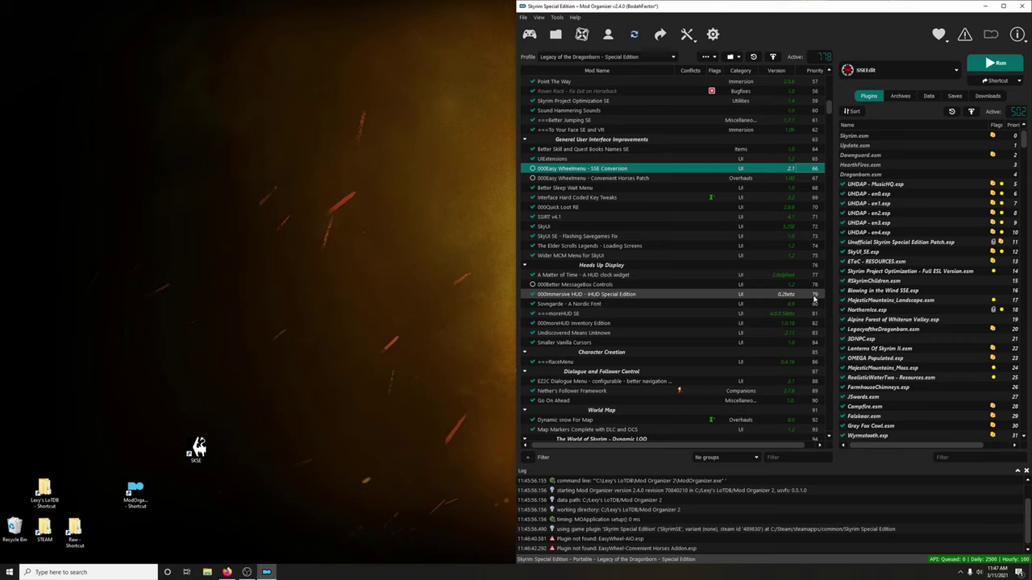
left_click(532, 294)
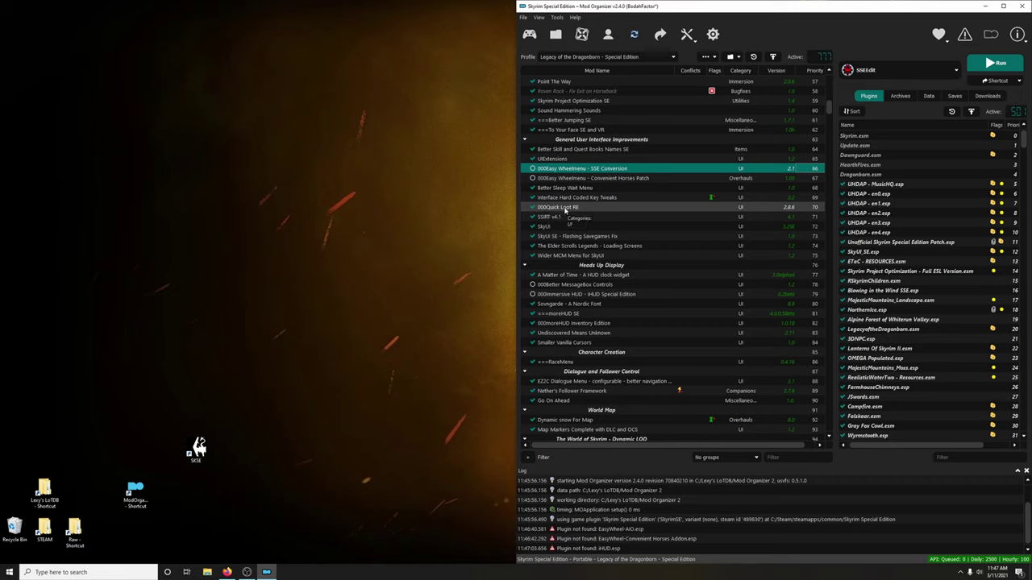
- Disable the 000Quick Loot RE mod under General User Interface Improvements
left_click(571, 208)
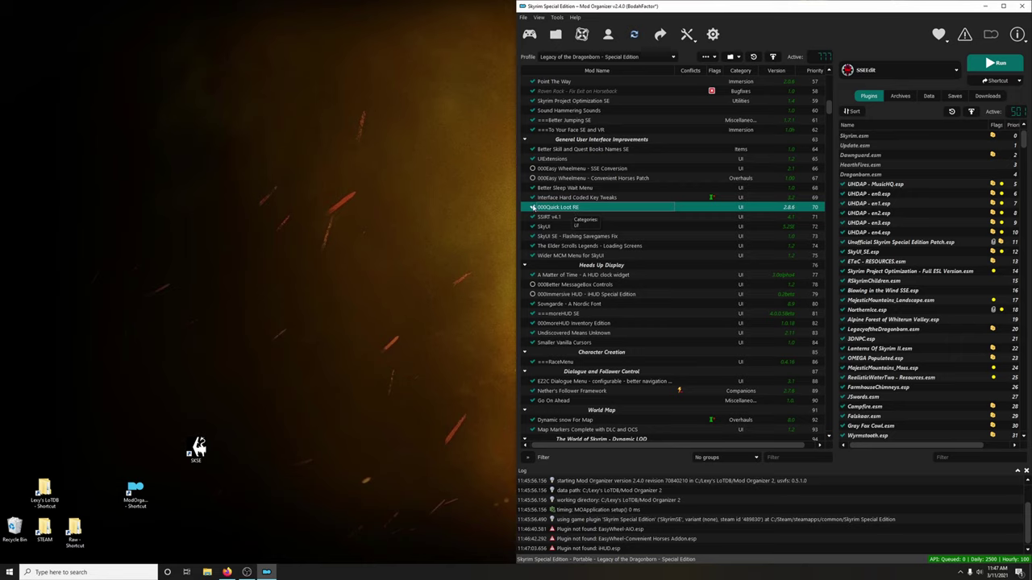
left_click(532, 207)
scroll(548, 258, "down", 2)
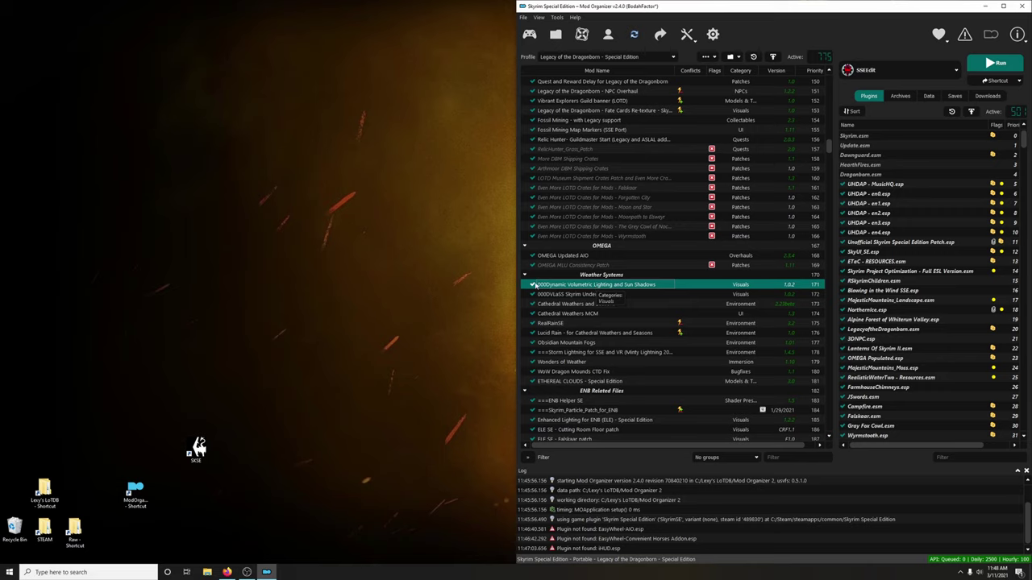
- Disable 000Dynamic Volumetric Lighting and Sun Shadows, its 000DVLaSS Skyrim Underside companion, and 000360 Movement Behavior SE
left_click(532, 284)
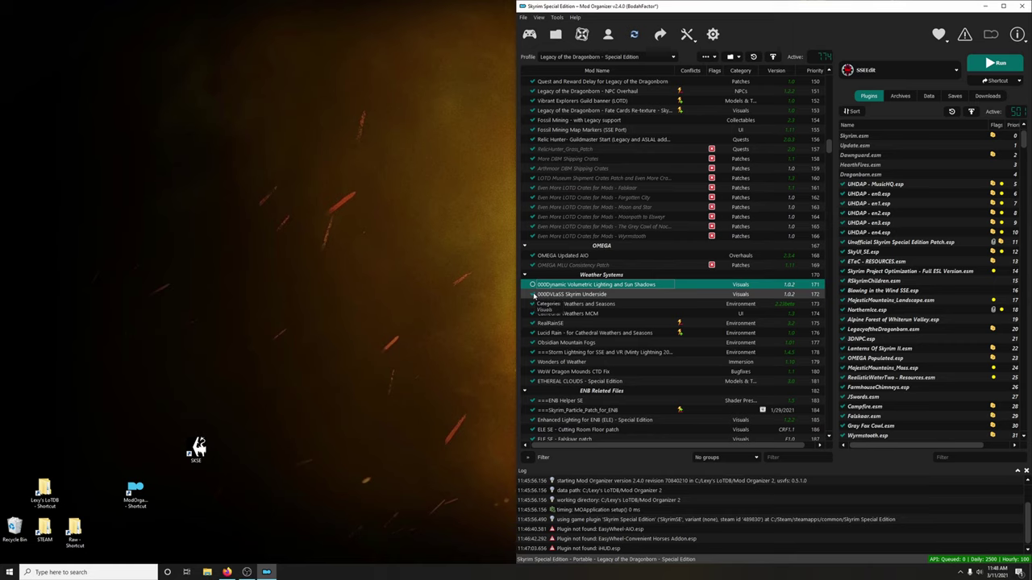
left_click(533, 295)
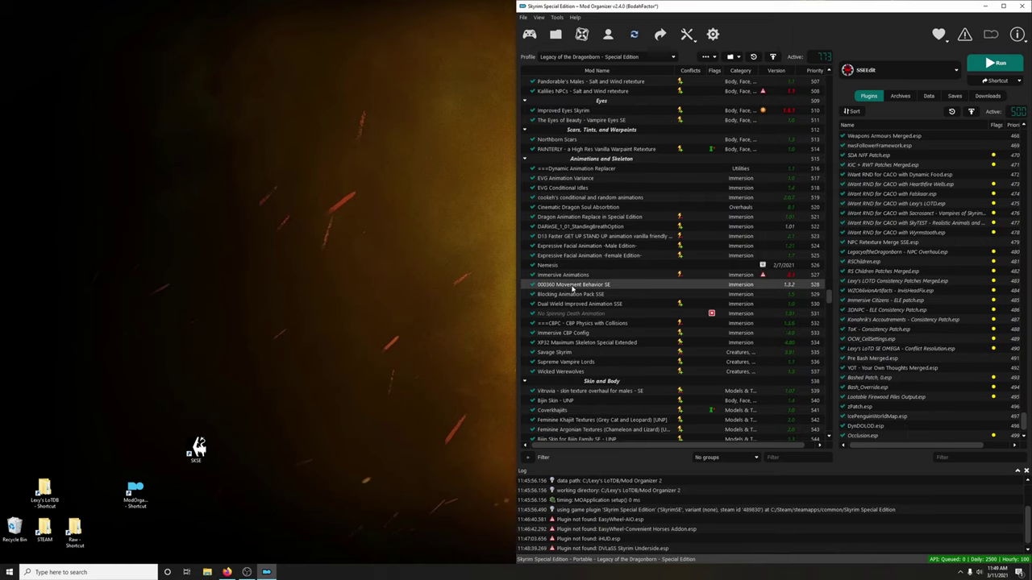
left_click(532, 284)
- Use Merge Plugins Hide to activate the source plugins of [Merge] Miscellaneous Merged, including those of 000Quick Light SE and its SJG patch
scroll(617, 211, "down", 3)
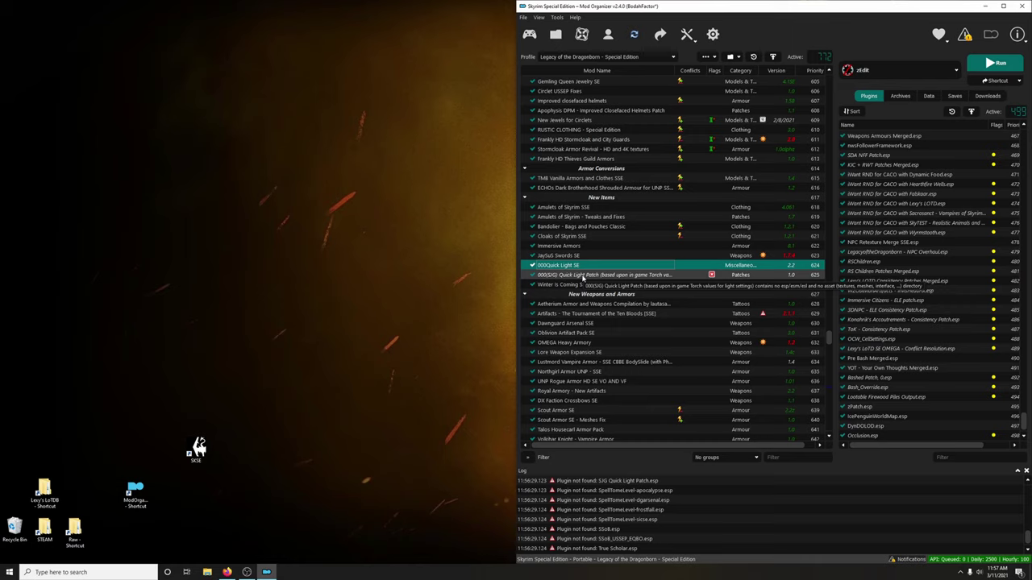
left_click_drag(584, 278, 558, 268)
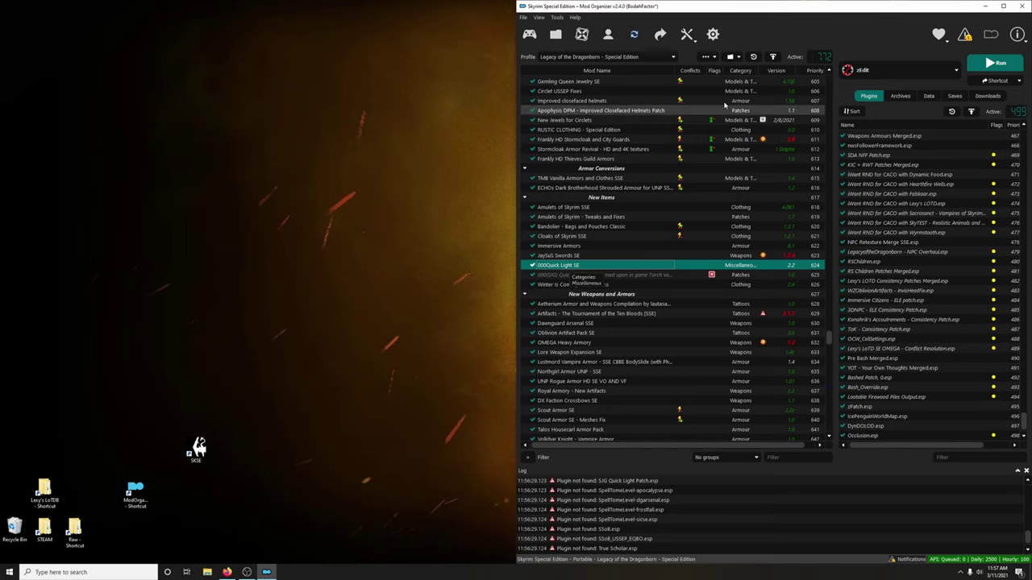
left_click(687, 34)
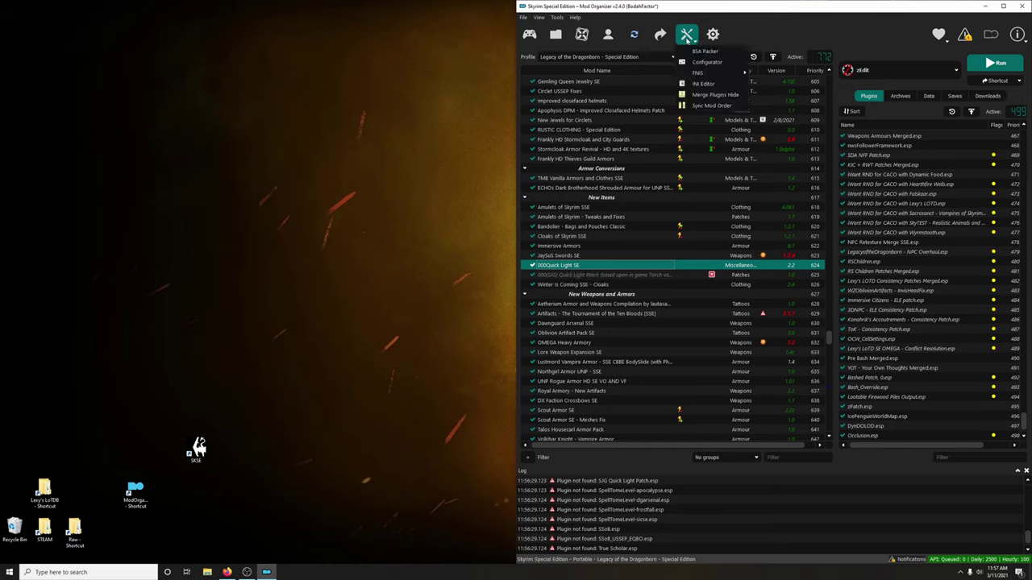
left_click(701, 95)
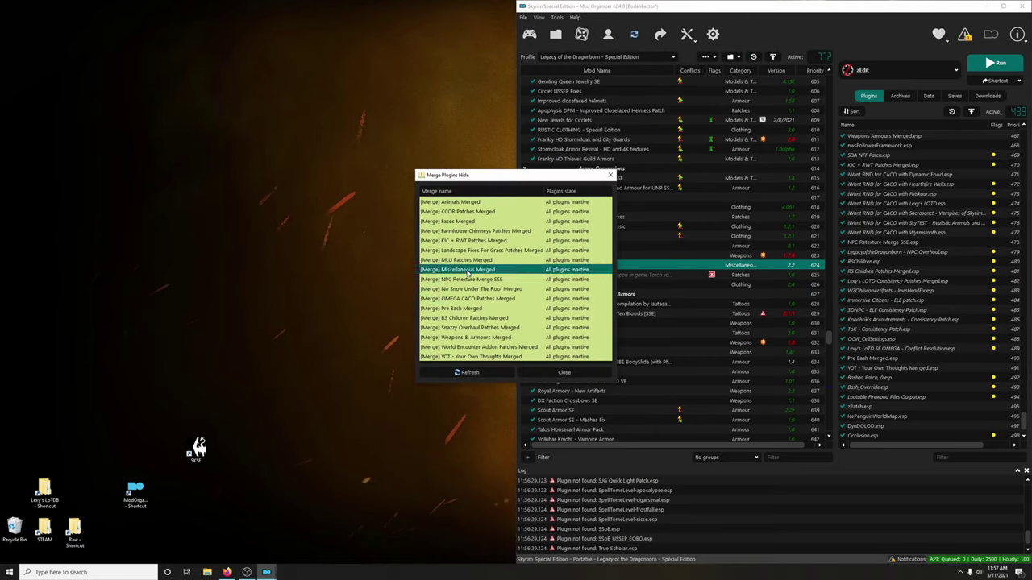
right_click(468, 272)
left_click(489, 269)
left_click(564, 373)
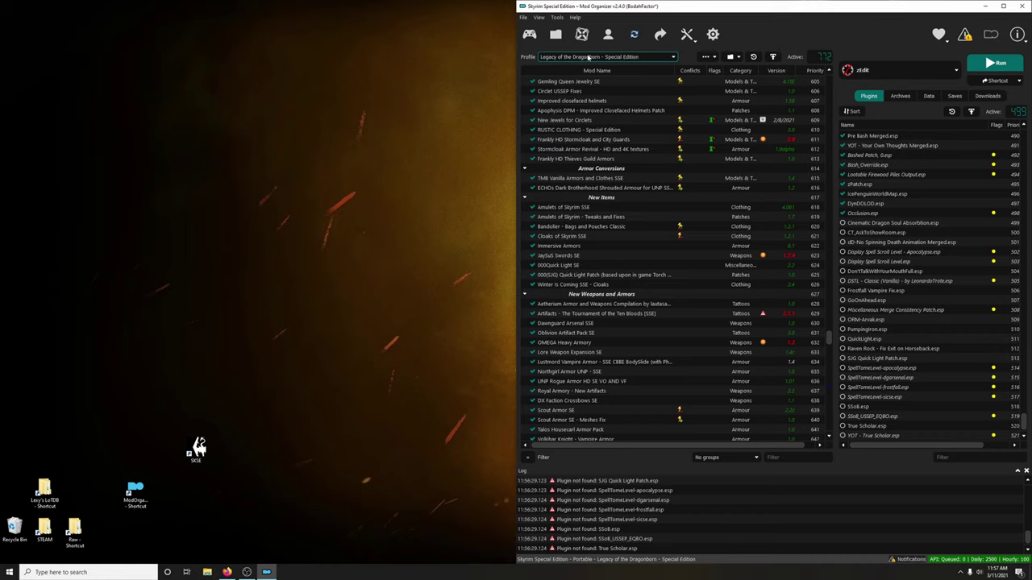
- In the Miscellaneous Merged profile, move QuickLight.esp and SJG Quick Light Patch.esp to the end of the load order
left_click(590, 57)
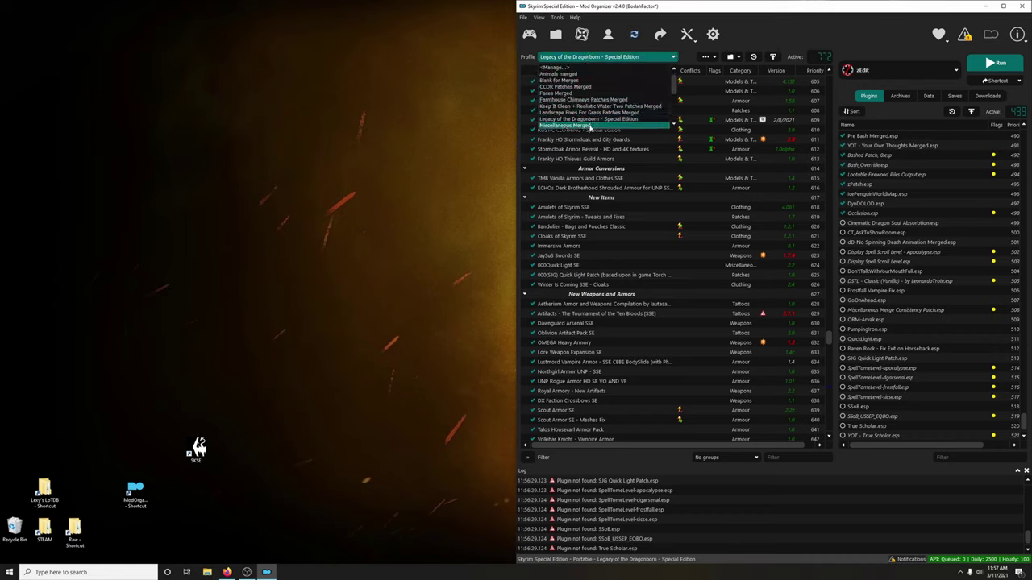
left_click(570, 127)
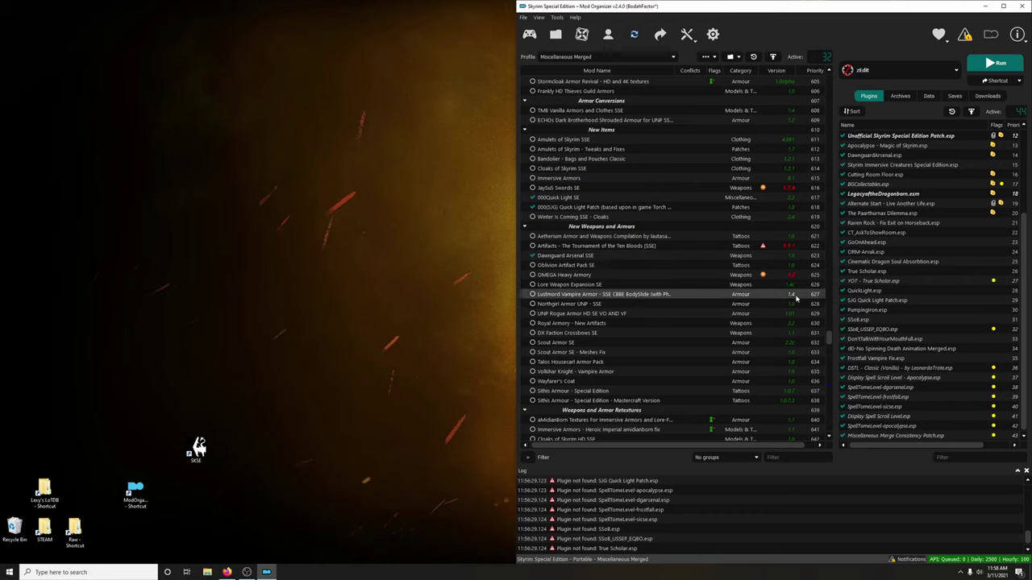
left_click(871, 292)
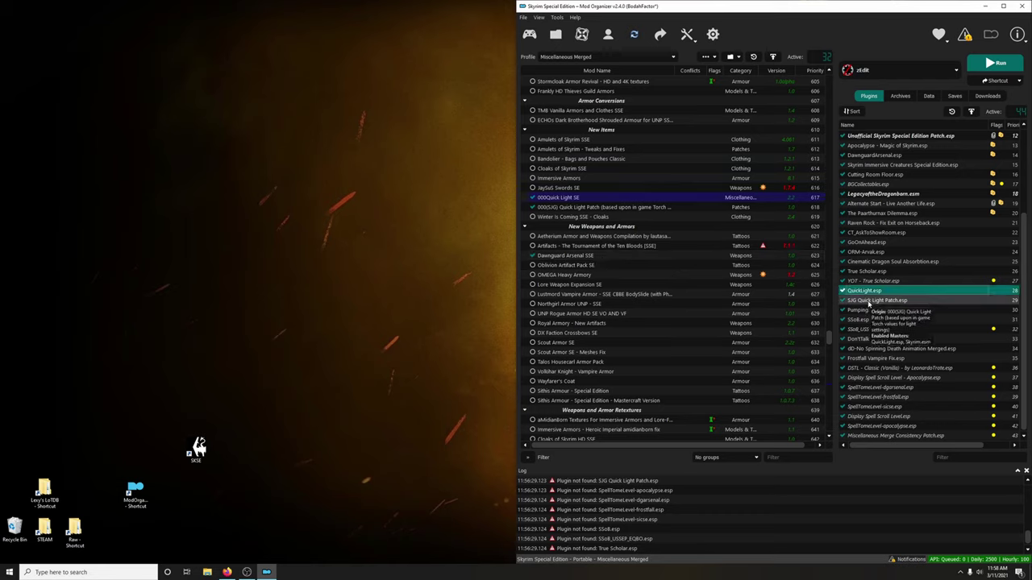
left_click(895, 300, "shift")
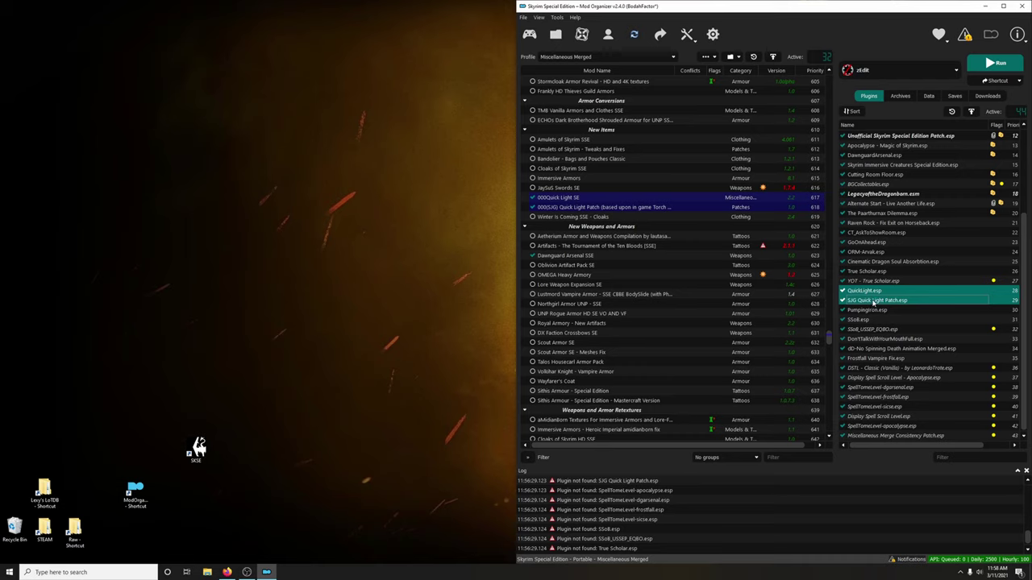
left_click_drag(887, 297, 891, 439)
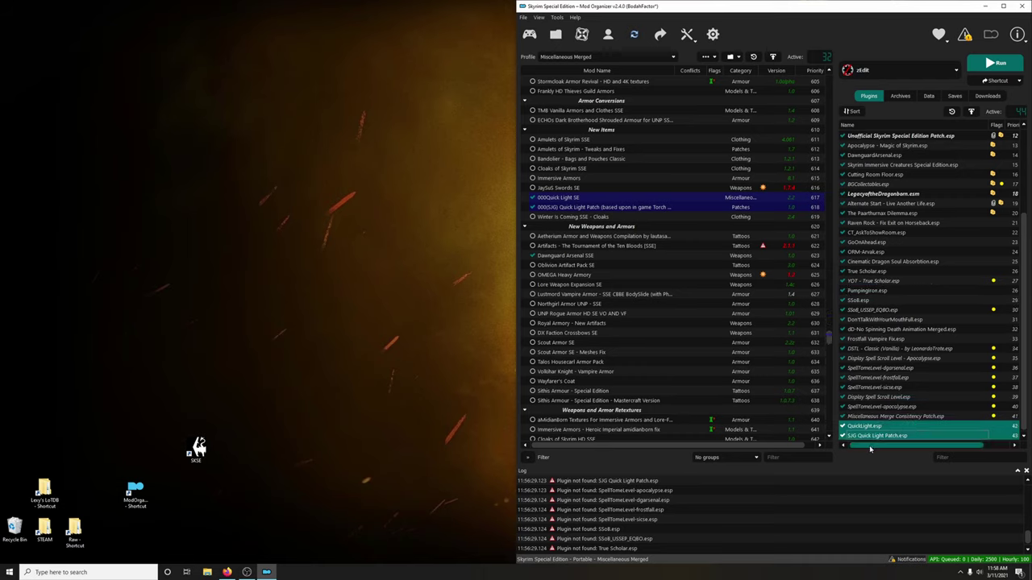
- Run zEdit from the Miscellaneous Merged profile and start a plugin merging session for Skyrim SE
left_click(901, 70)
left_click(887, 70)
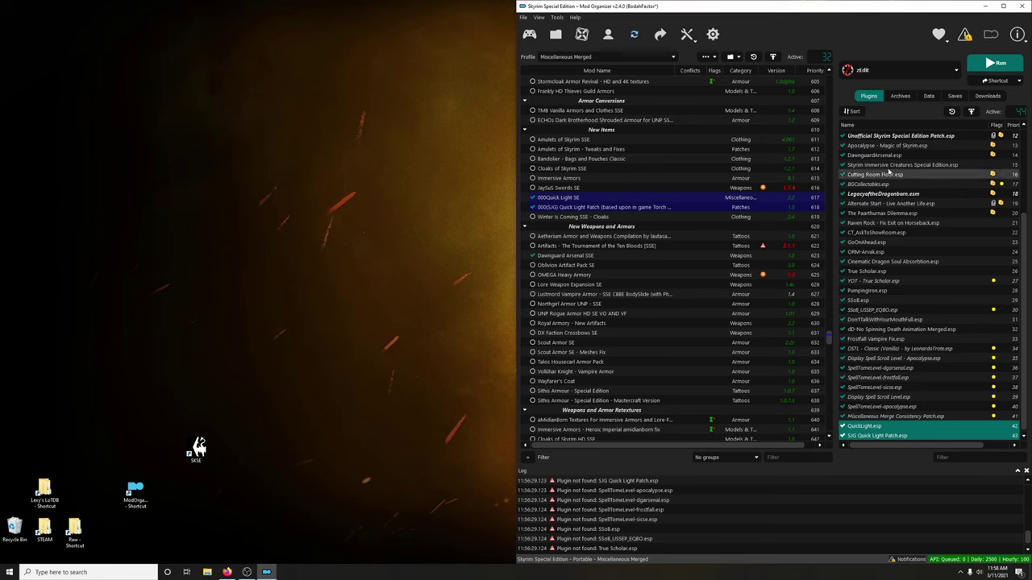
left_click(981, 62)
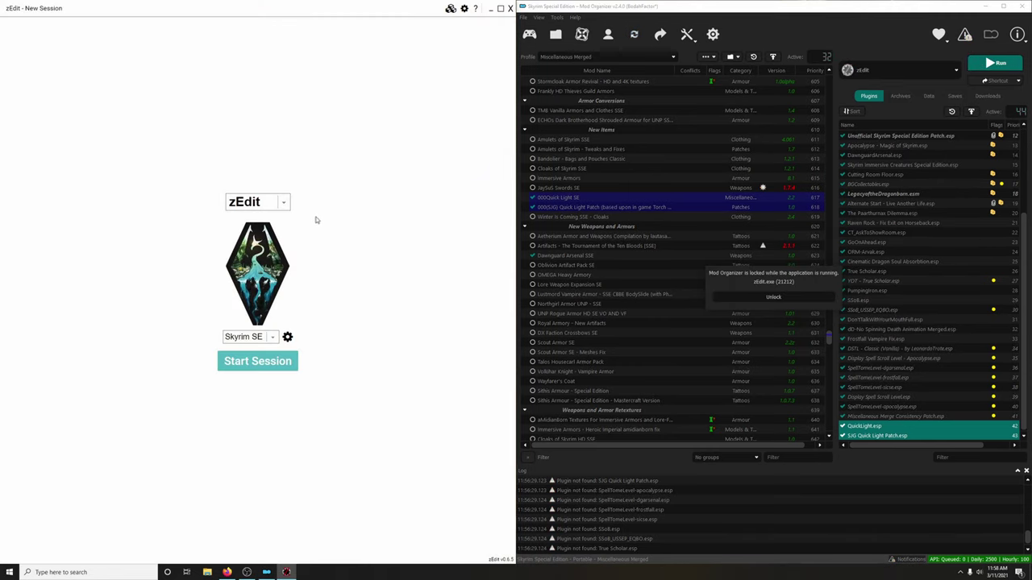
left_click(258, 203)
left_click(254, 249)
left_click(257, 361)
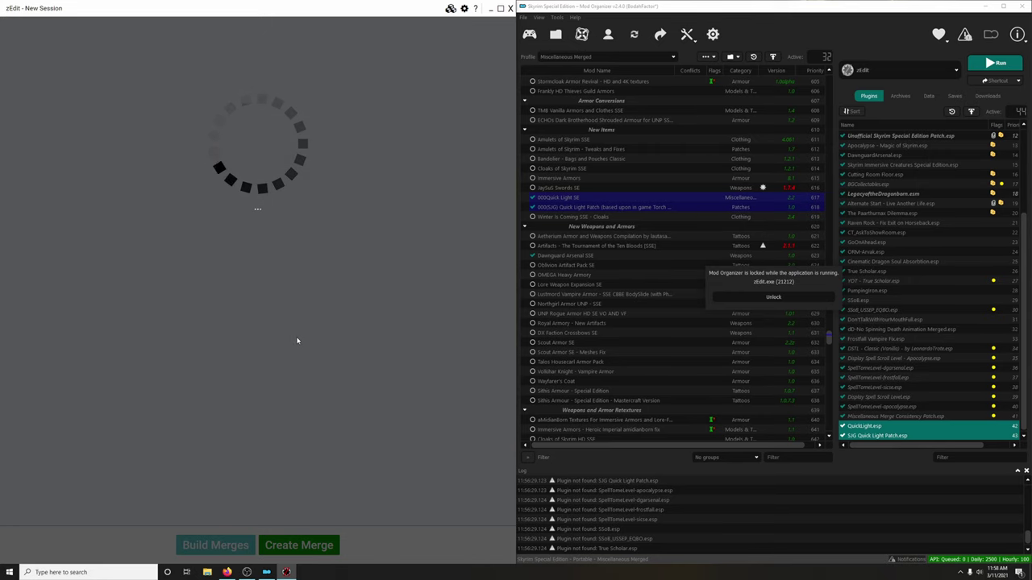
- Remove QuickLight.esp and SJG Quick Light Patch.esp from the [Merge] Miscellaneous Merged plugin selection
scroll(298, 341, "down", 20)
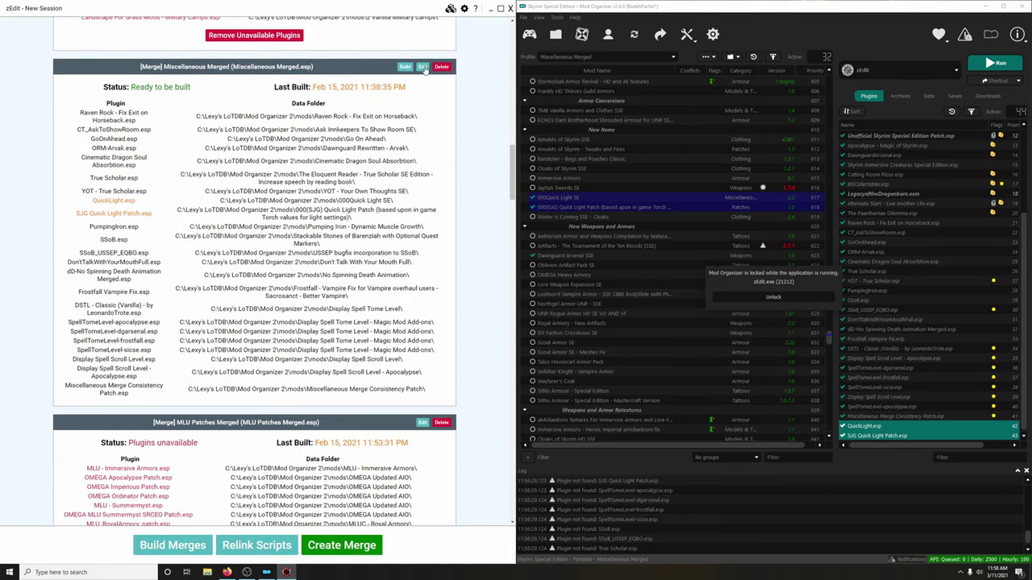
left_click(423, 68)
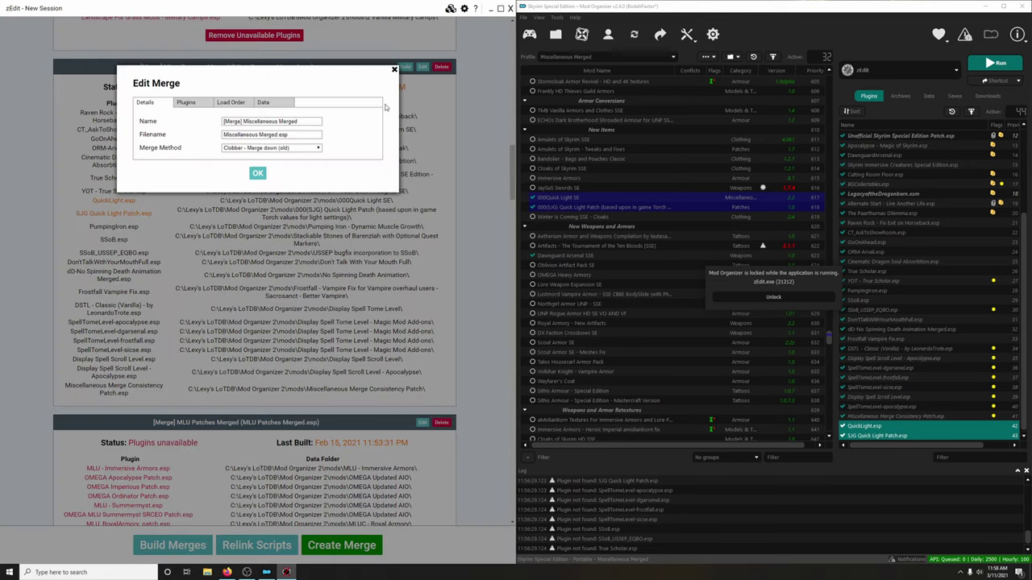
left_click(191, 105)
scroll(284, 378, "down", 5)
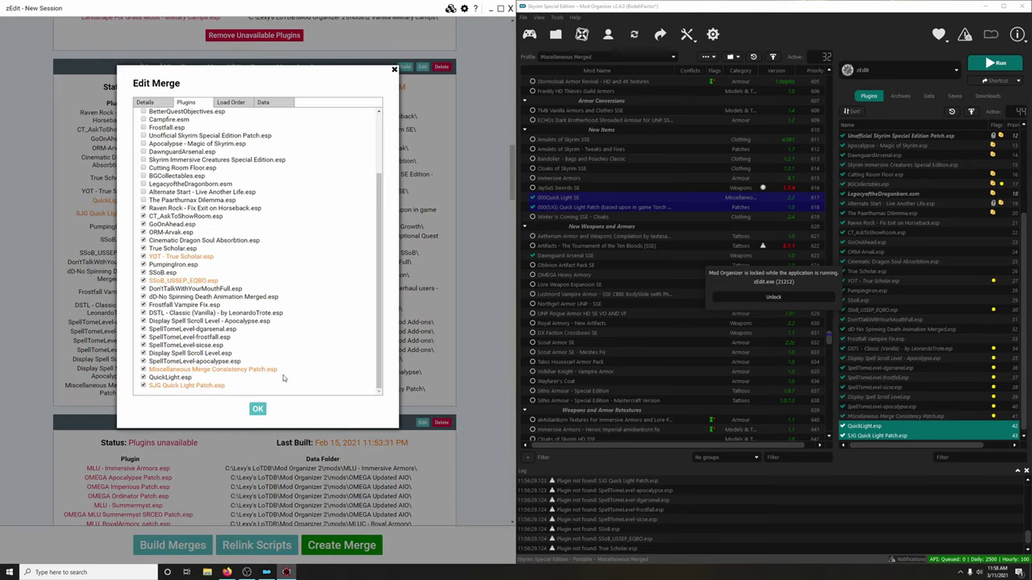
left_click(143, 378)
left_click(144, 386)
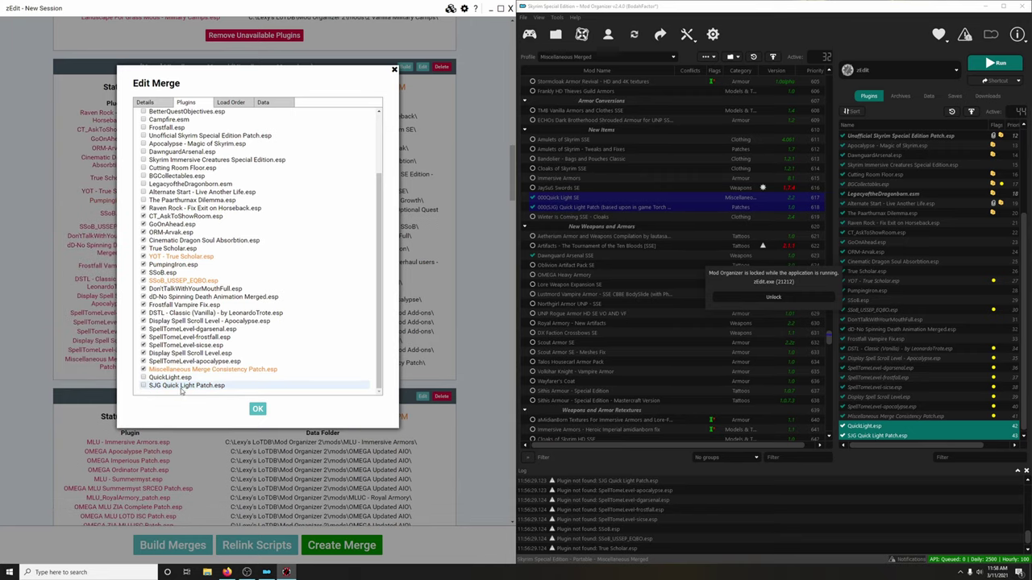
left_click(260, 410)
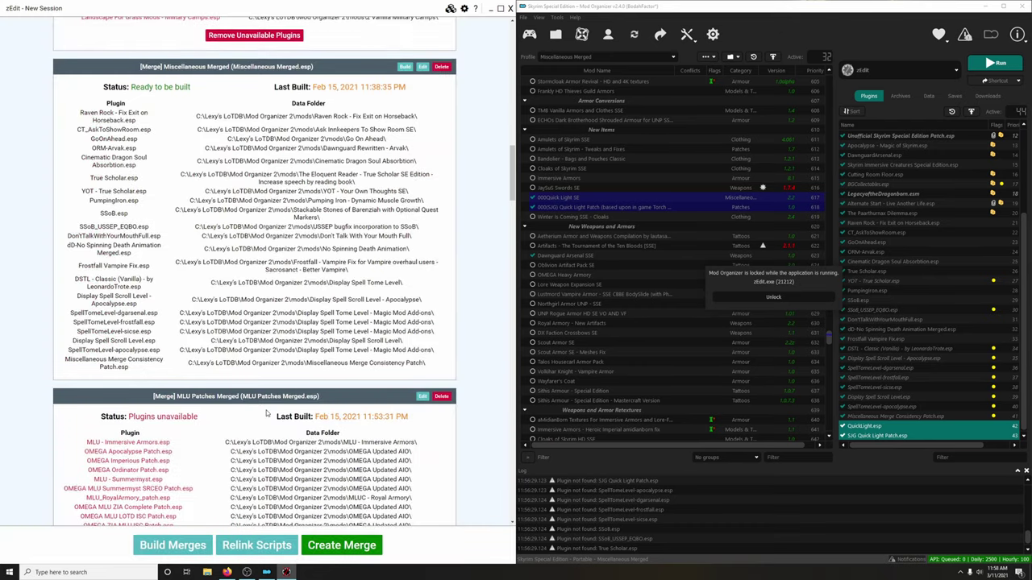
- Rebuild [Merge] Miscellaneous Merged, then return Mod Organizer to the Legacy of the Dragonborn - Special Edition profile
left_click(405, 67)
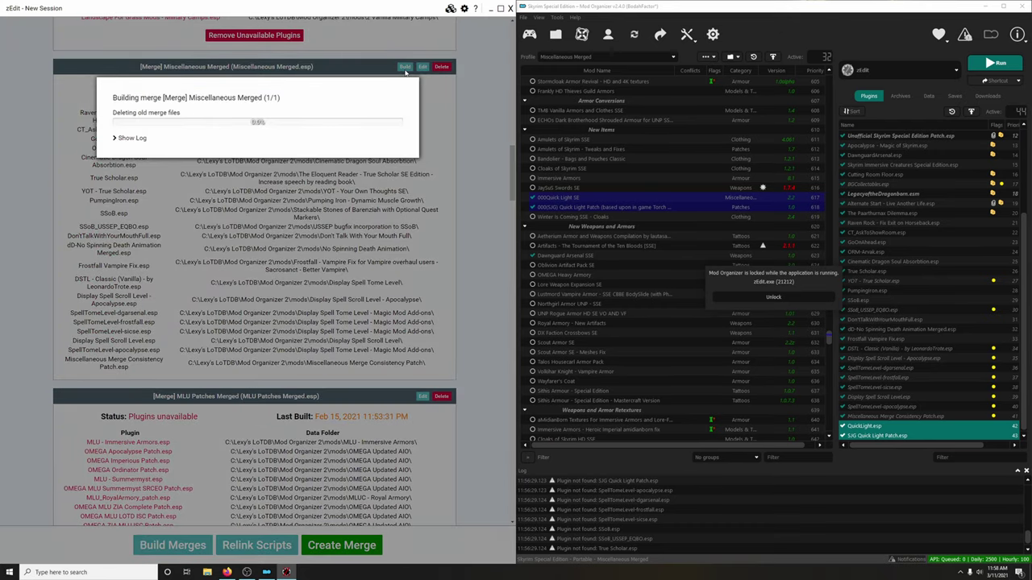
left_click(416, 86)
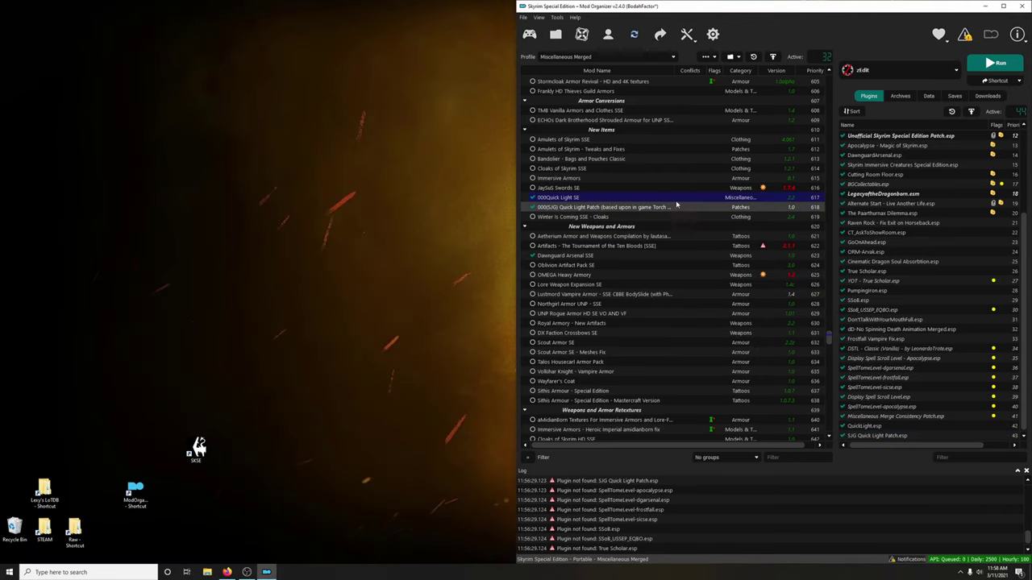
left_click(677, 207, "ctrl")
left_click(616, 58)
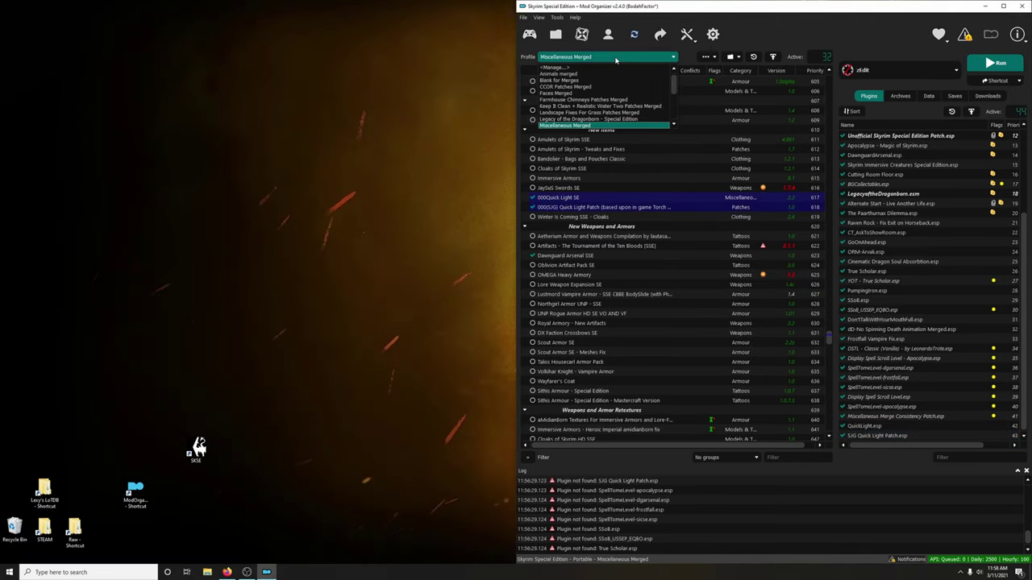
left_click(578, 121)
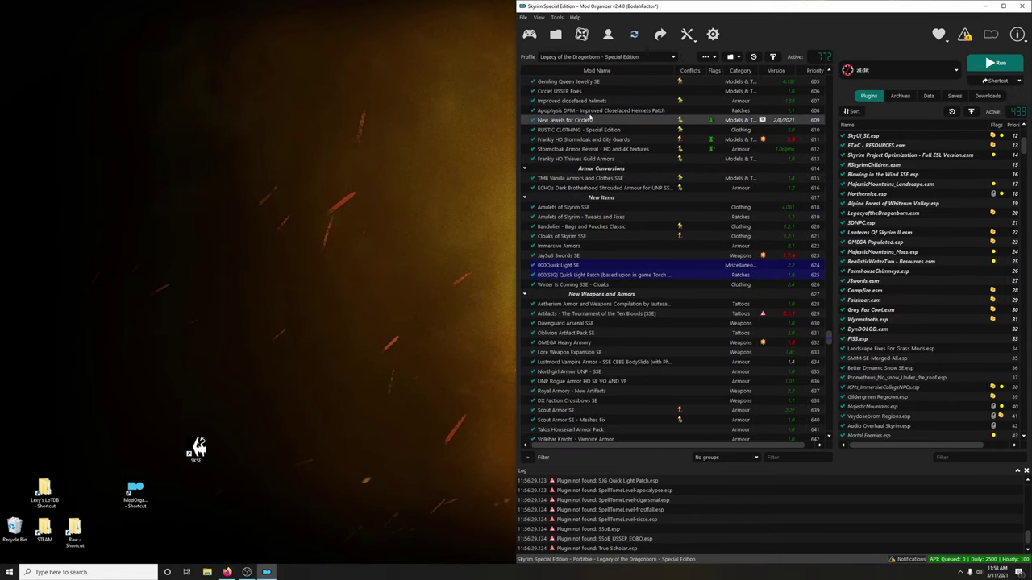
- Use Merge Plugins Hide to deactivate the source plugins of [Merge] Miscellaneous Merged
left_click(686, 34)
left_click(711, 100)
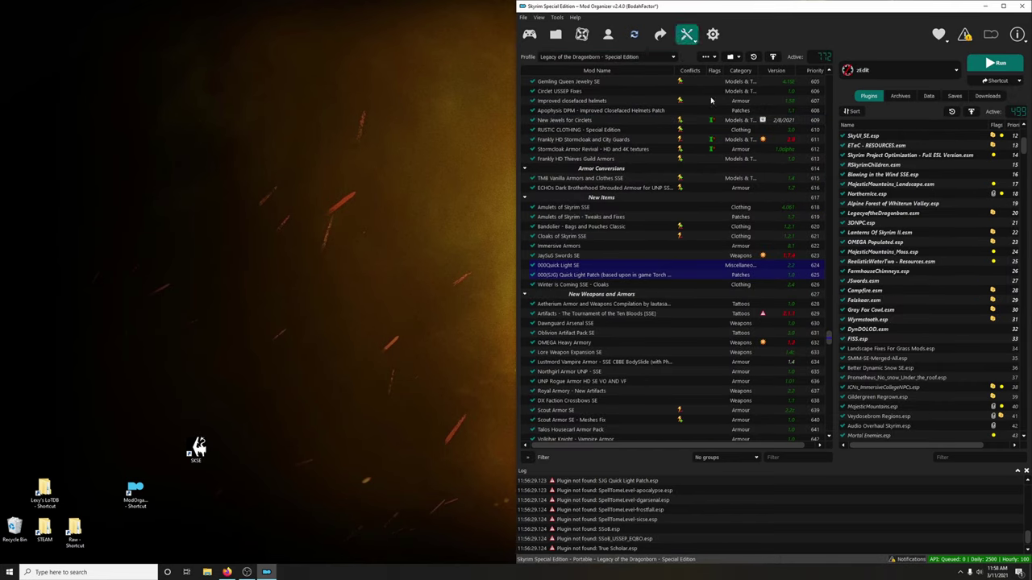
left_click(461, 269)
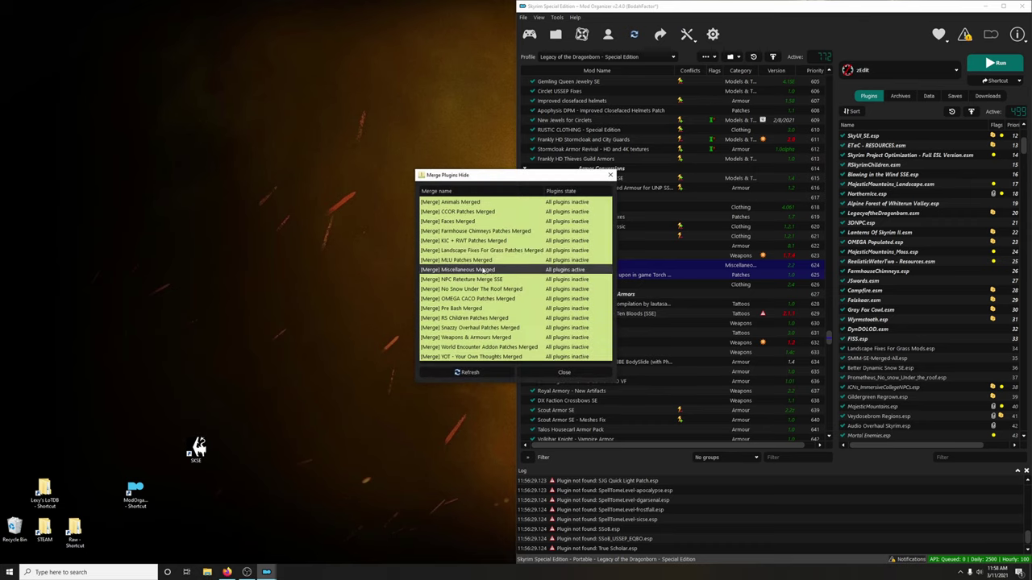
right_click(462, 271)
left_click(486, 277)
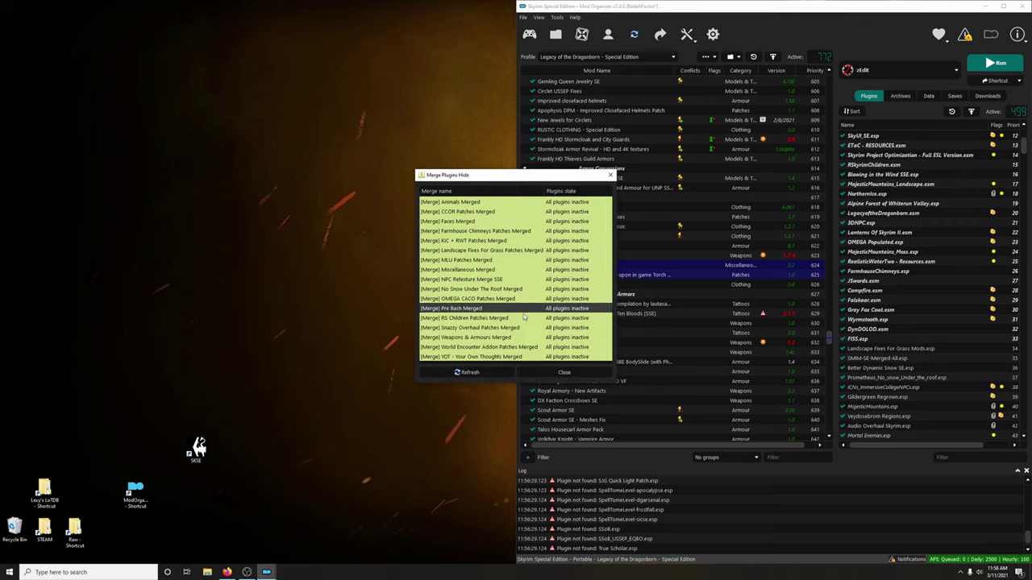
left_click(562, 373)
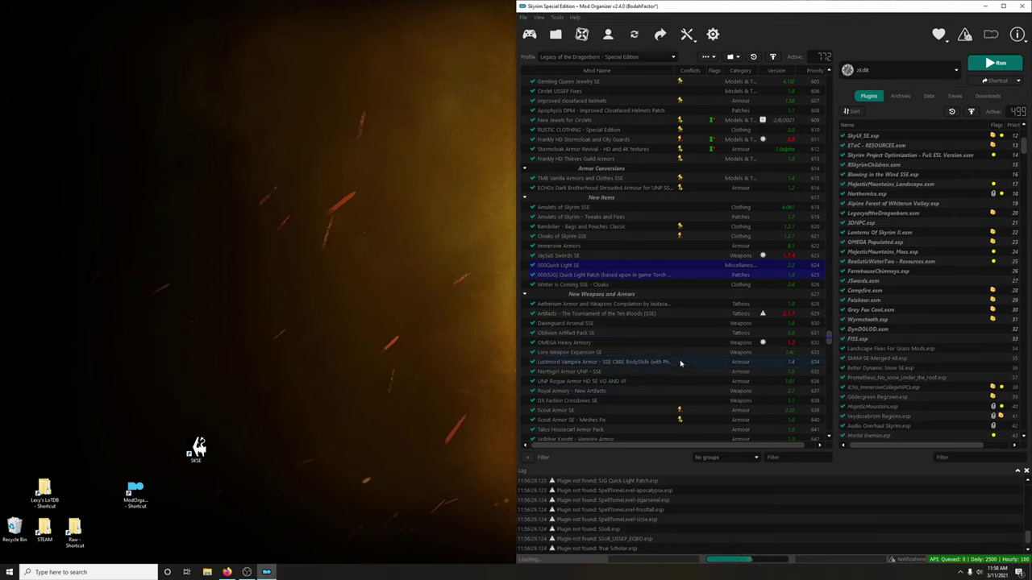
- Disable the 000Quick Light SE mod and its 000(SJG) Quick Light Patch under New Items
left_click_drag(1024, 147, 1024, 427)
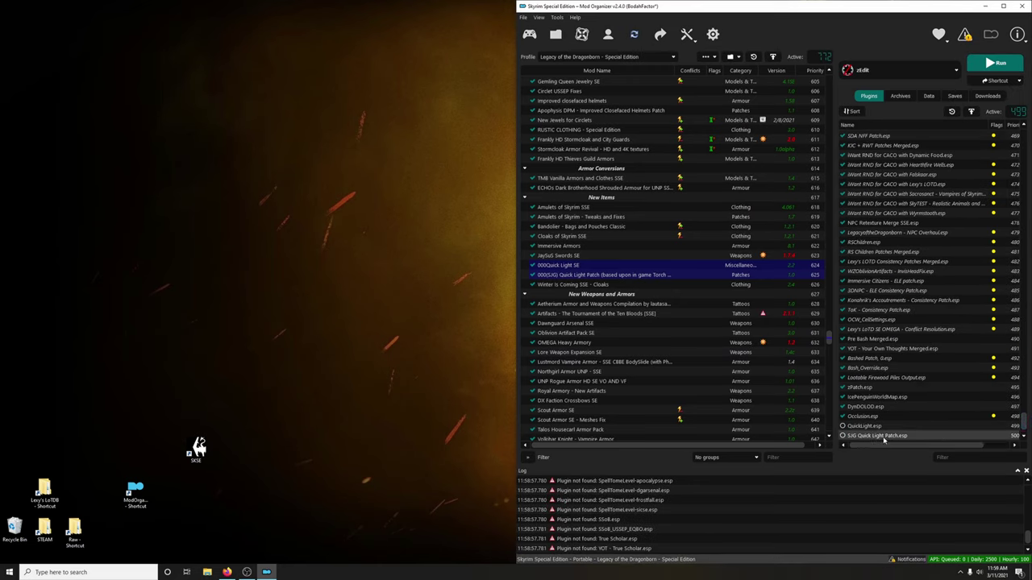
left_click(532, 266)
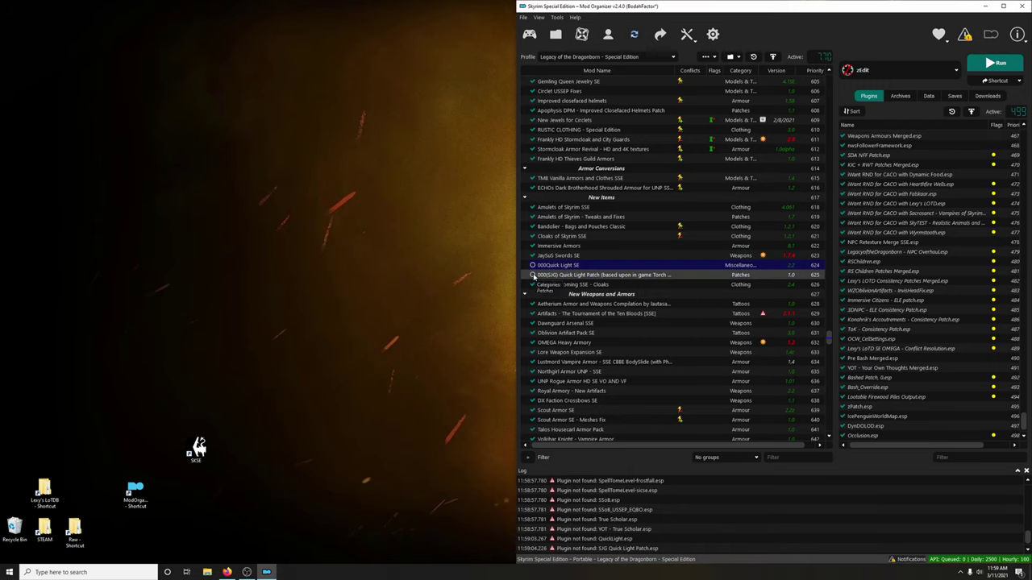
left_click(532, 275)
- Disable the 000VioLens - A Killmove Mod SE mod under Combat and Traps
scroll(641, 258, "down", 20)
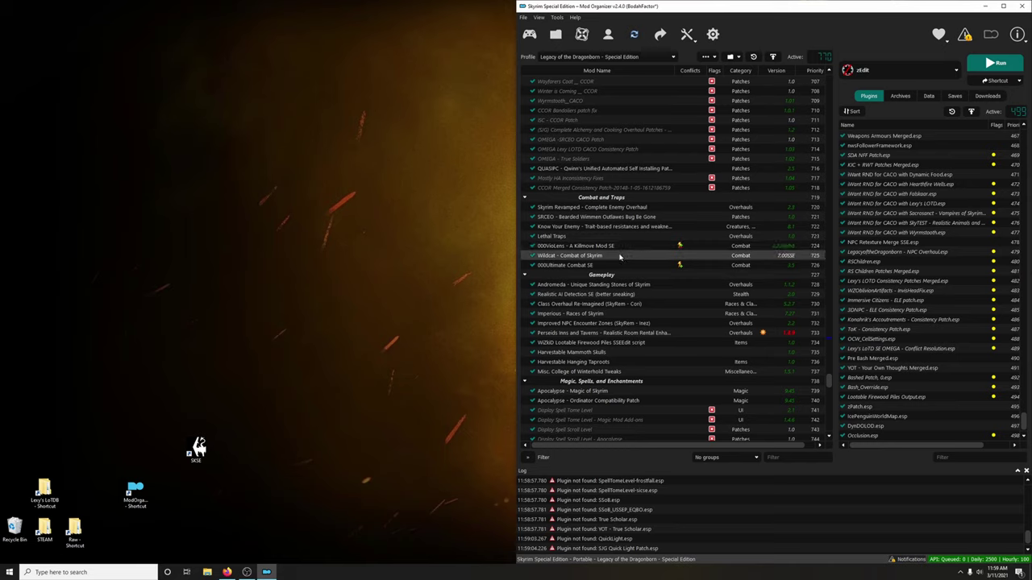
left_click(532, 246)
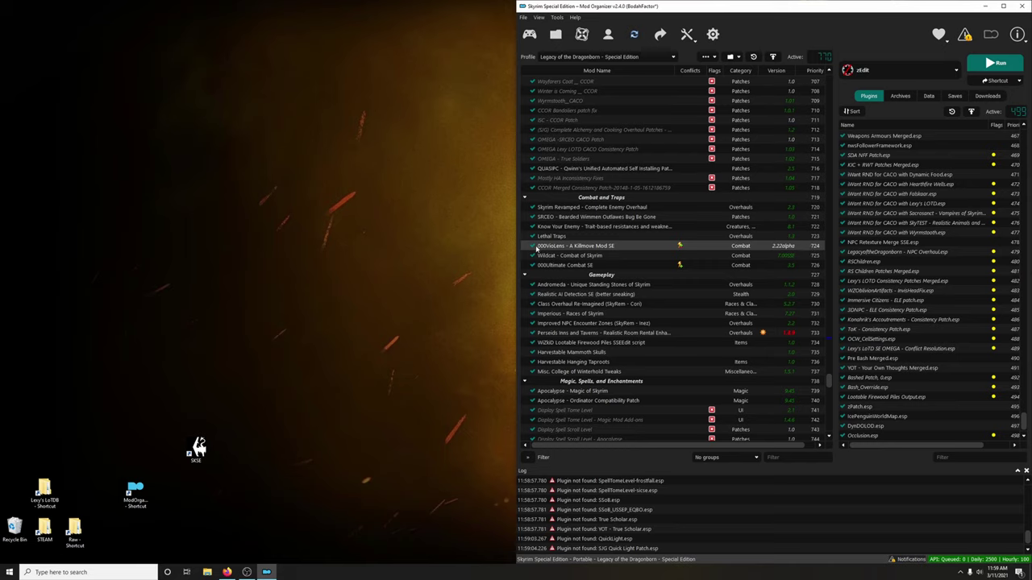
- Open the 000Ultimate Combat SE mod's folder in File Explorer to view its contents, and close it
scroll(603, 254, "down", 1)
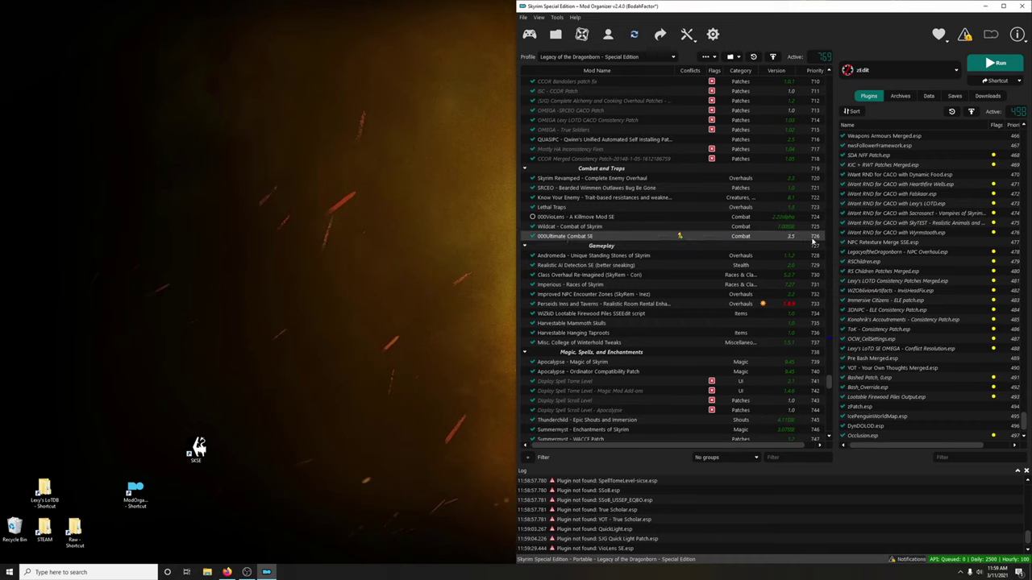
left_click(567, 237)
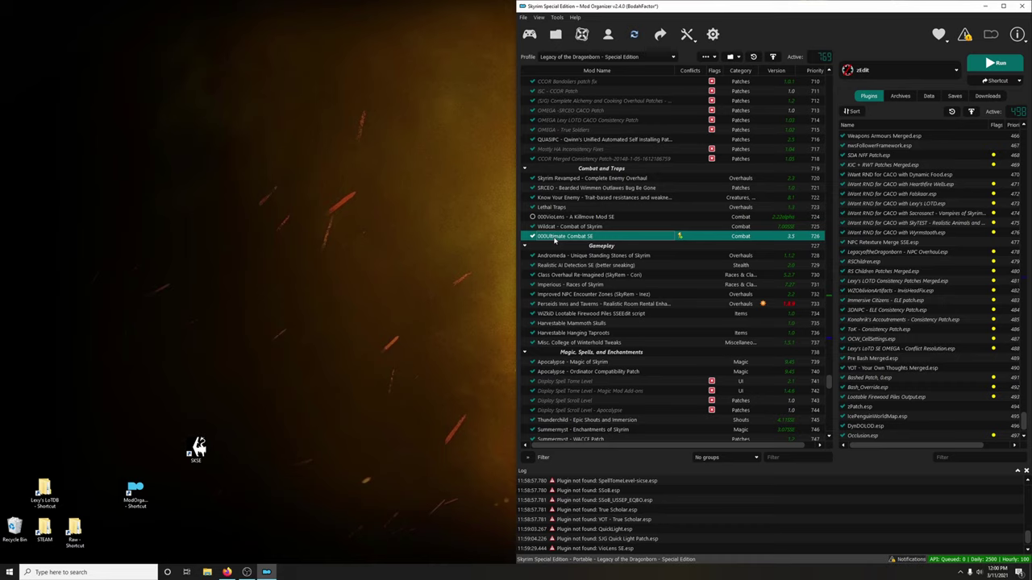
right_click(596, 241)
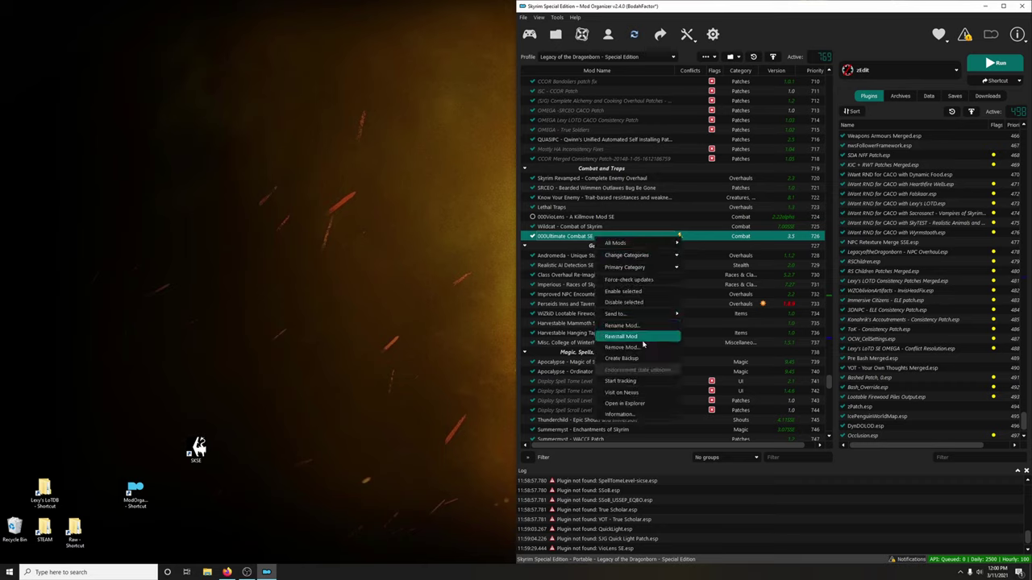
left_click(632, 403)
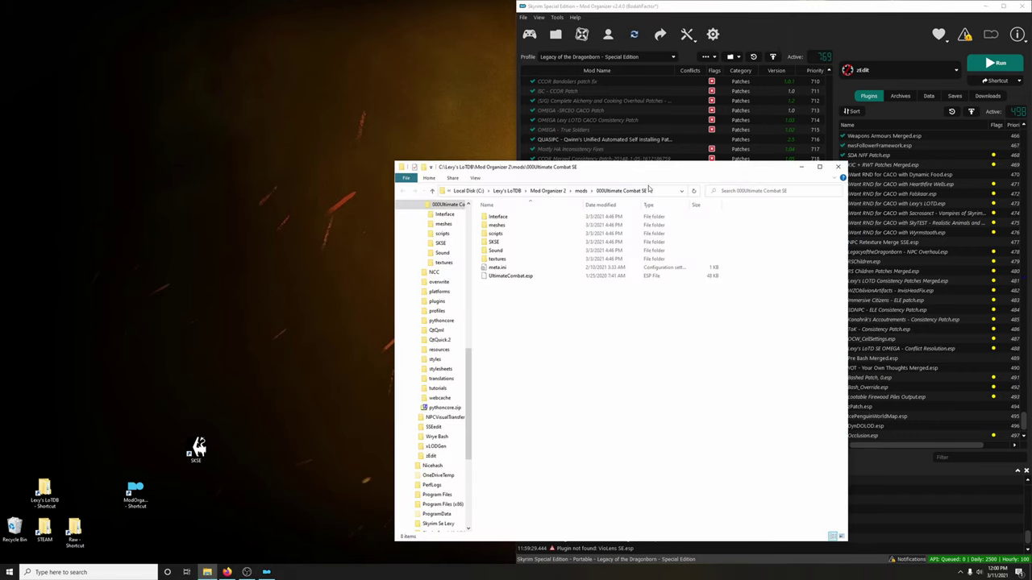
mouse_move(653, 175)
left_mouse_down()
mouse_move(691, 181)
mouse_move(651, 163)
left_mouse_up()
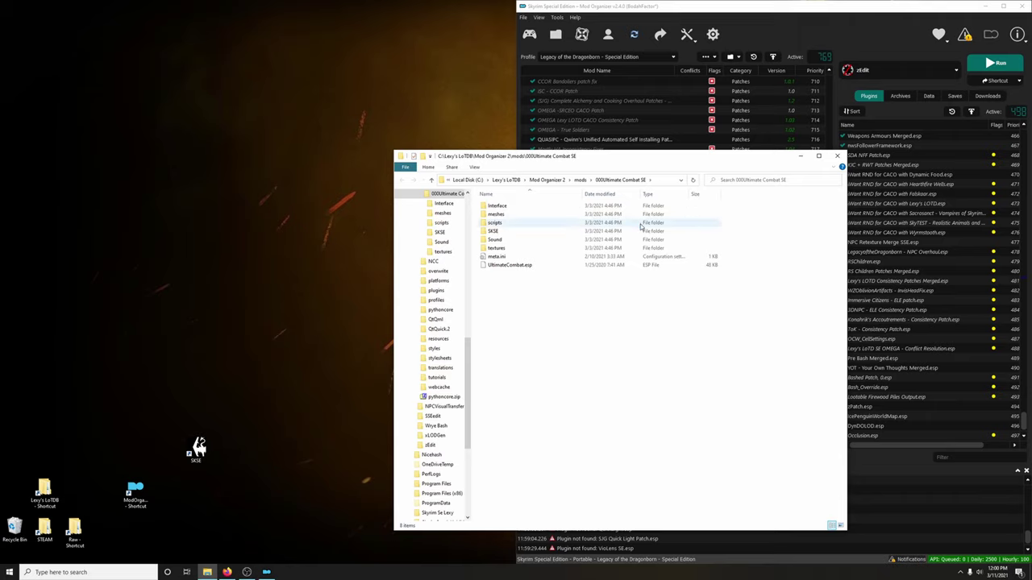
left_click(836, 155)
- Create a new folder in the 000Ultimate Combat SE mod's SKSE\Plugins folder and move its DLL files into it
right_click(566, 236)
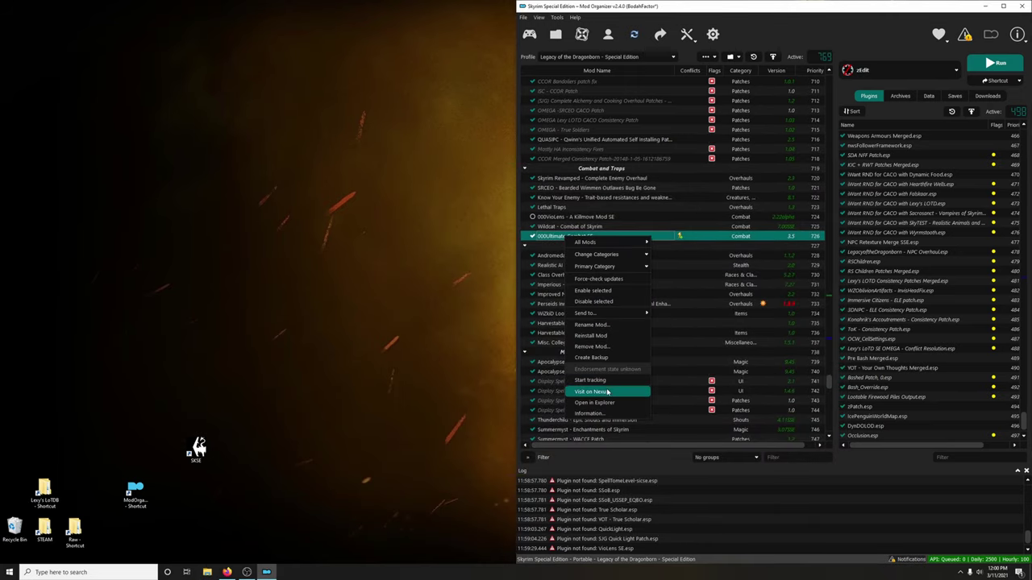
left_click(584, 404)
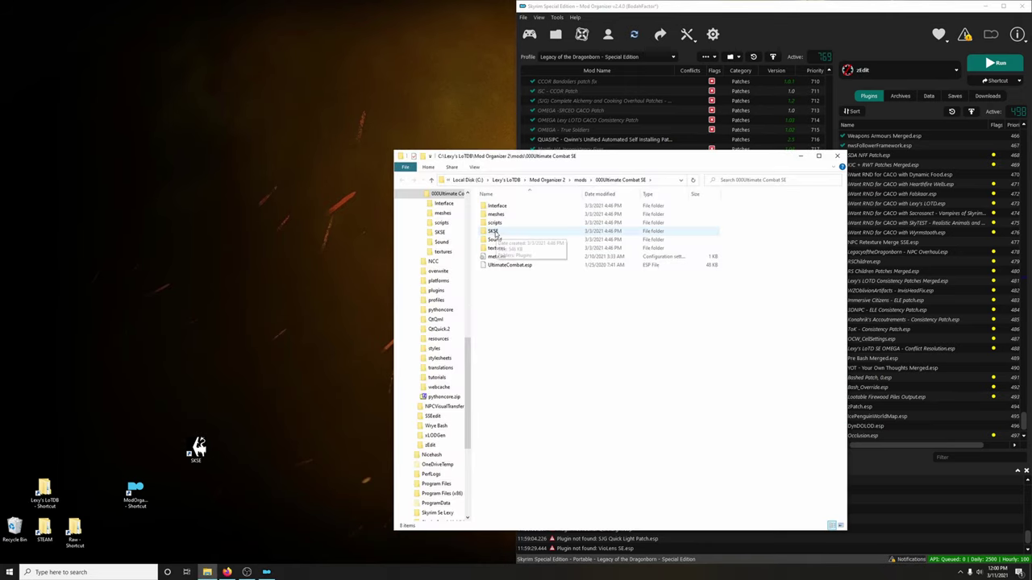
double_click(494, 232)
double_click(495, 206)
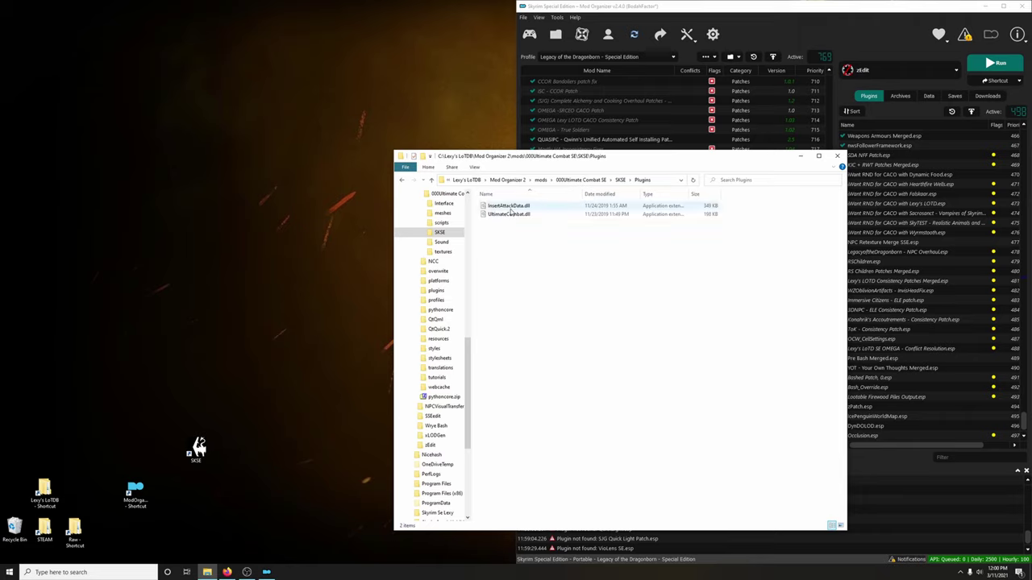
right_click(543, 280)
mouse_move(606, 374)
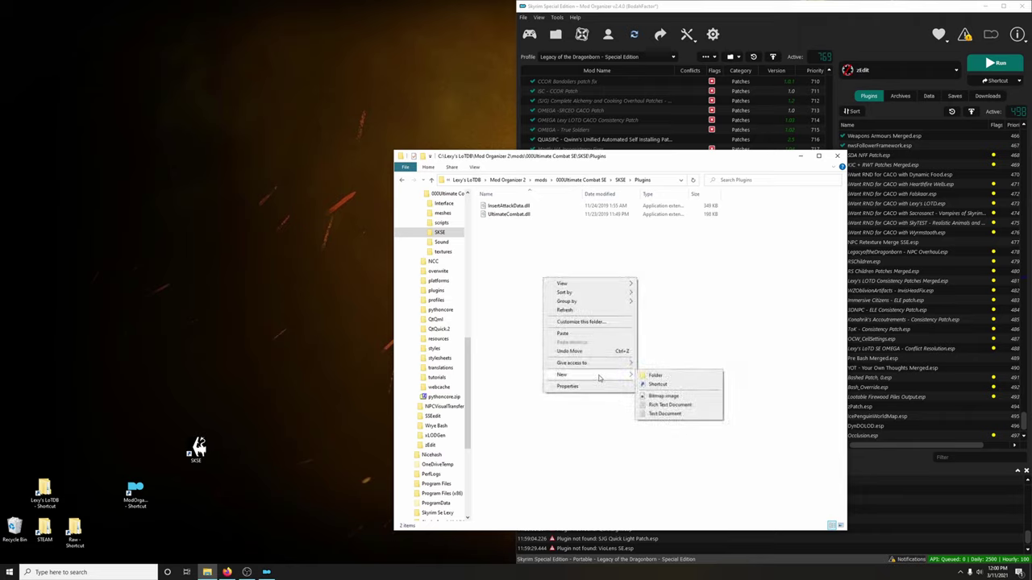
left_click(657, 376)
left_click(603, 311)
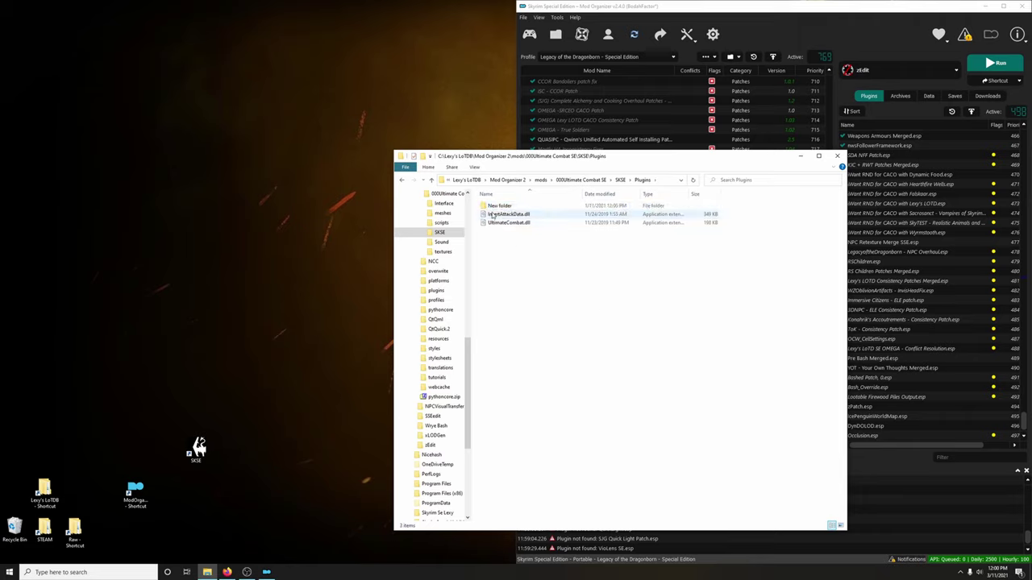
left_click_drag(543, 253, 500, 206)
left_click(838, 156)
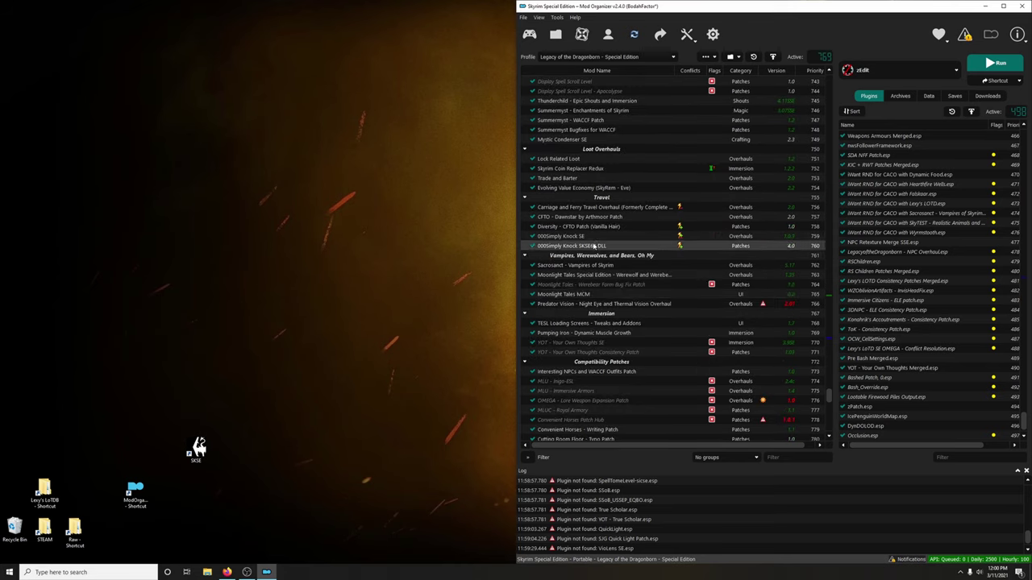
- Review the files on the Nexus page of 000Simply Knock SKSE64 DLL for a VR version
scroll(585, 274, "down", 11)
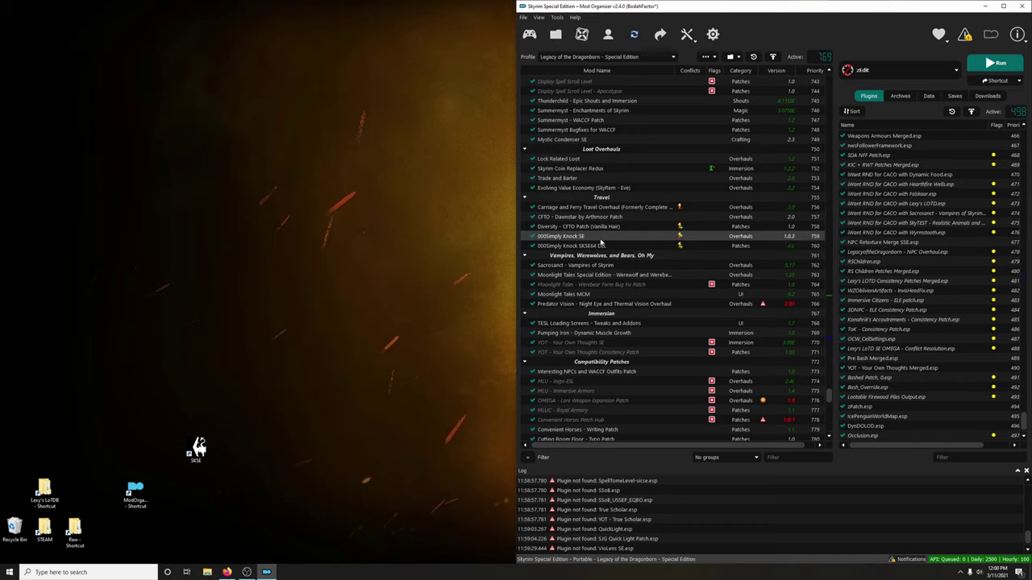
left_click(577, 238)
left_click(572, 247, "shift")
right_click(572, 248)
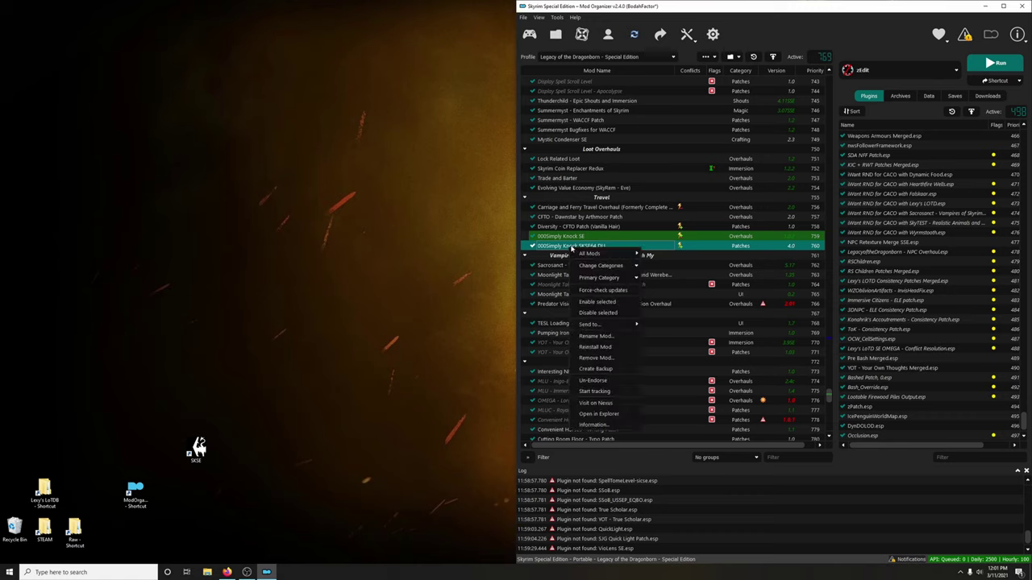
left_click(595, 335)
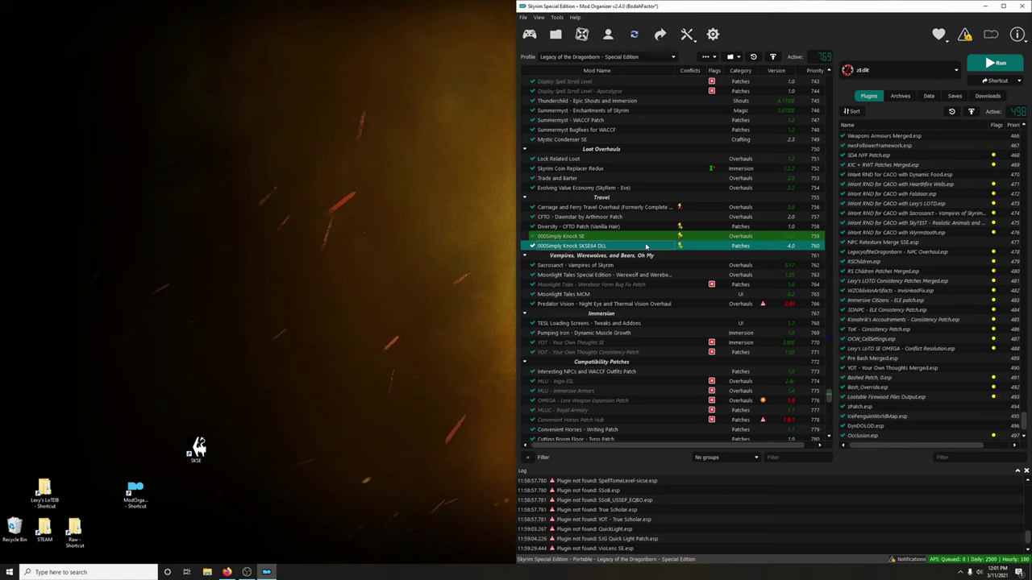
right_click(596, 248)
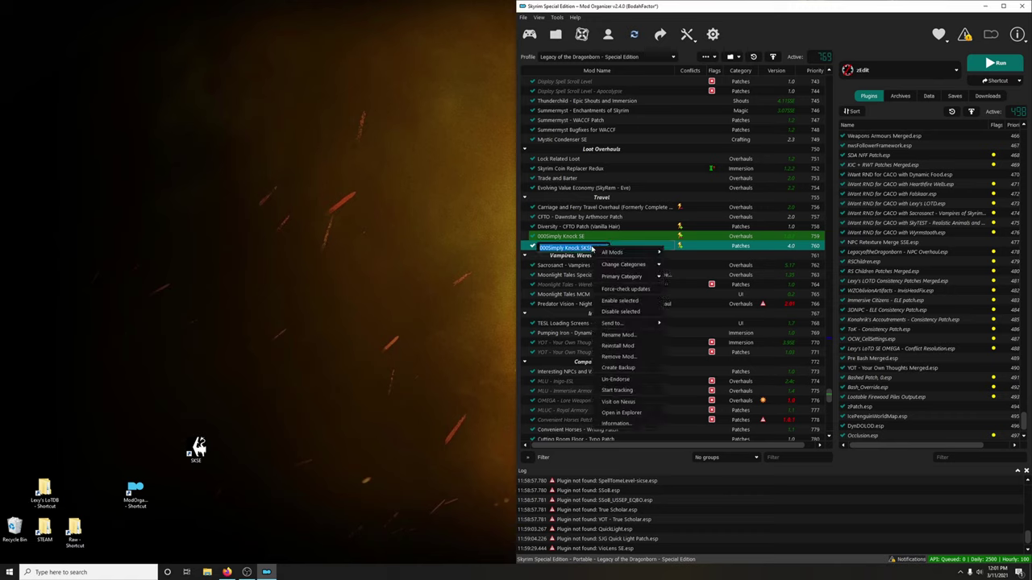
left_click(619, 401)
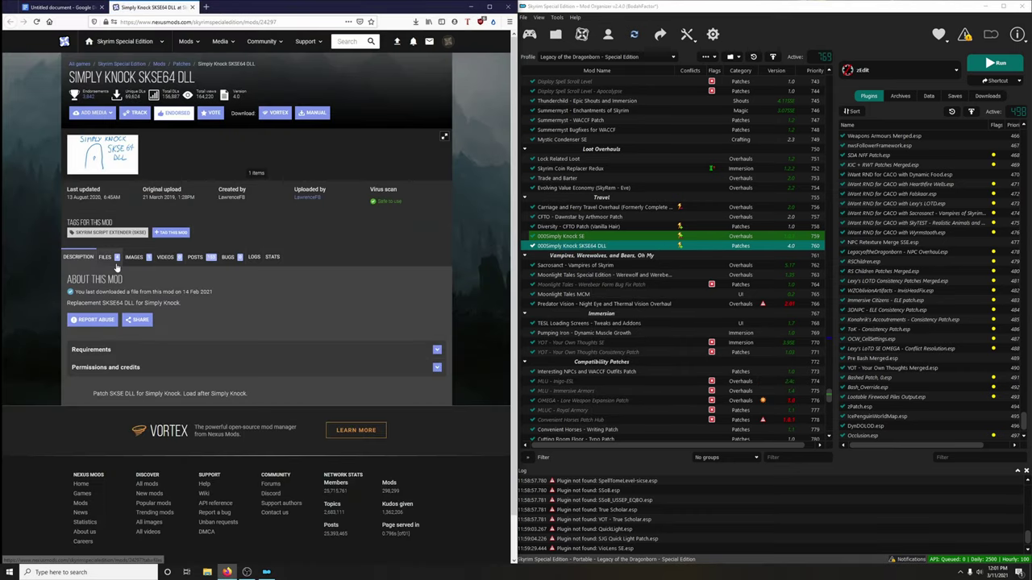
left_click(111, 258)
scroll(186, 345, "down", 3)
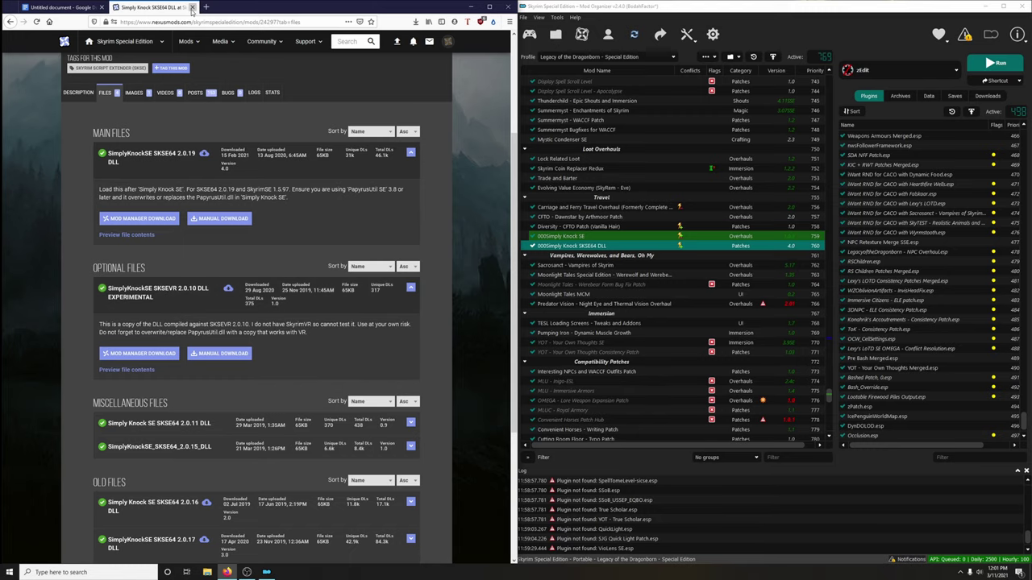
left_click(192, 6)
left_click(468, 7)
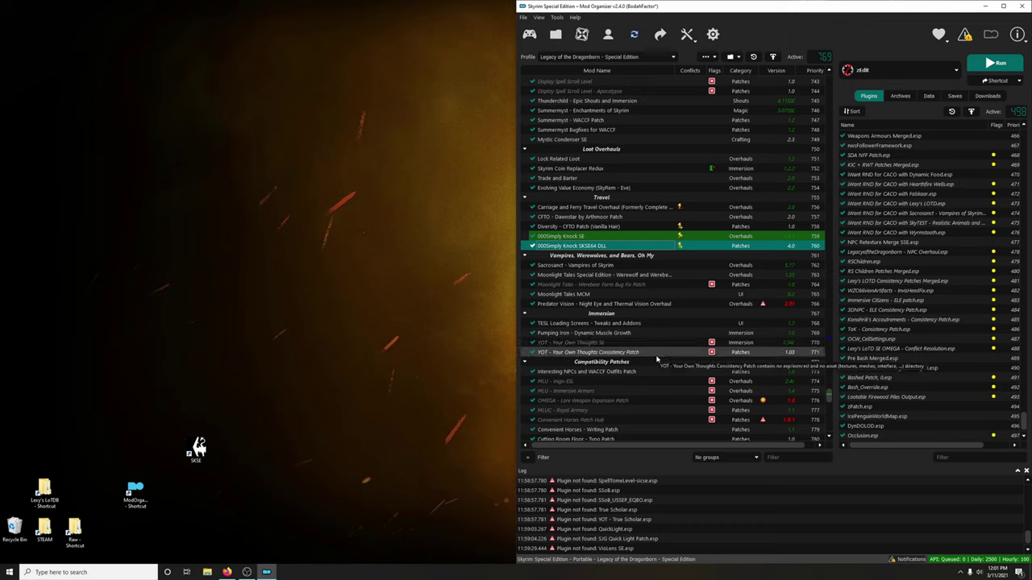
- Disable 000Simply Knock SE and 000Simply Knock SKSE64 DLL under Travel, and 000Serio's Cycle Hotkeys under Utilities
left_click(533, 245)
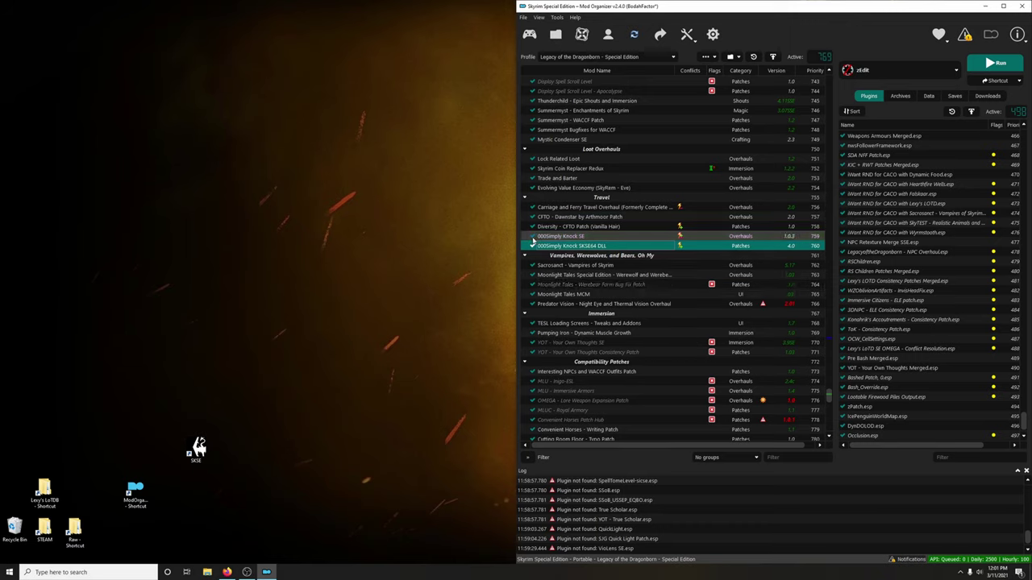
left_click(532, 243)
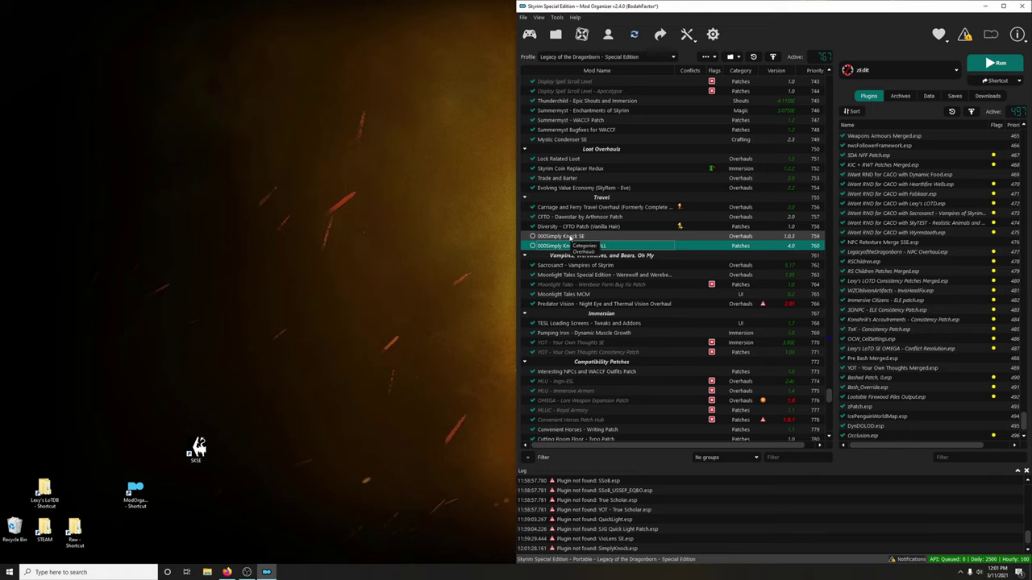
scroll(571, 238, "down", 14)
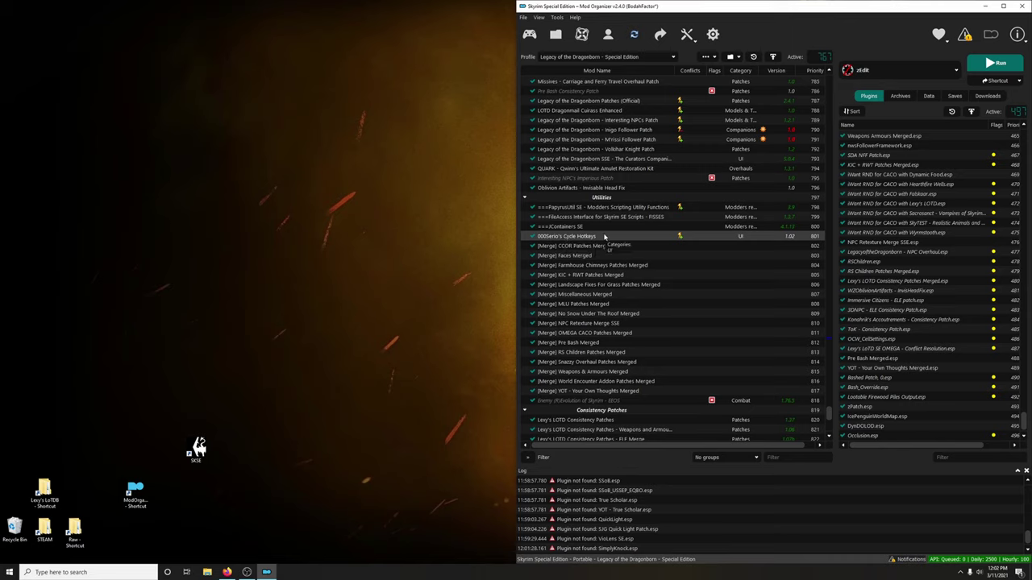
left_click(532, 237)
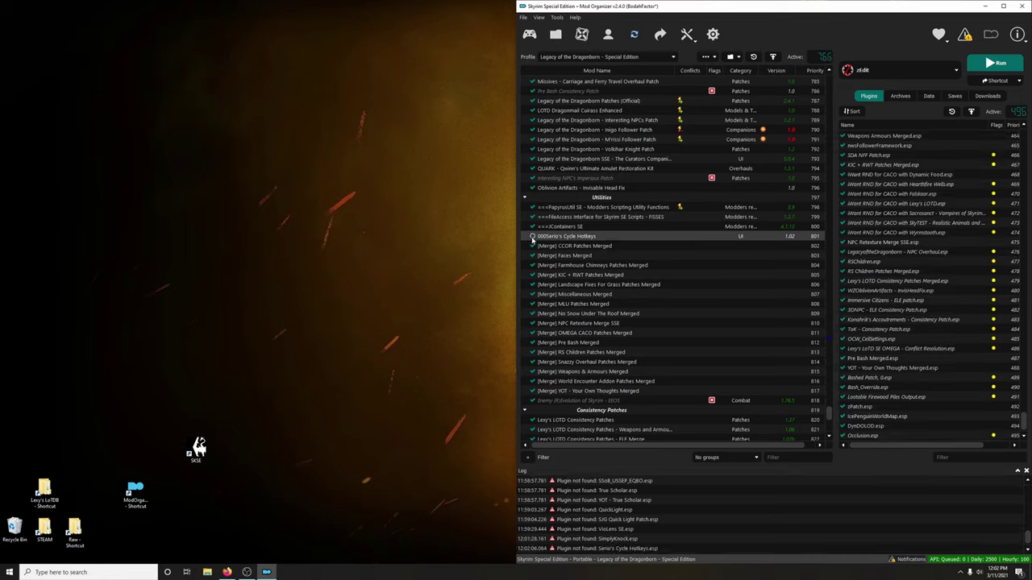
left_click(533, 239)
scroll(659, 320, "down", 1)
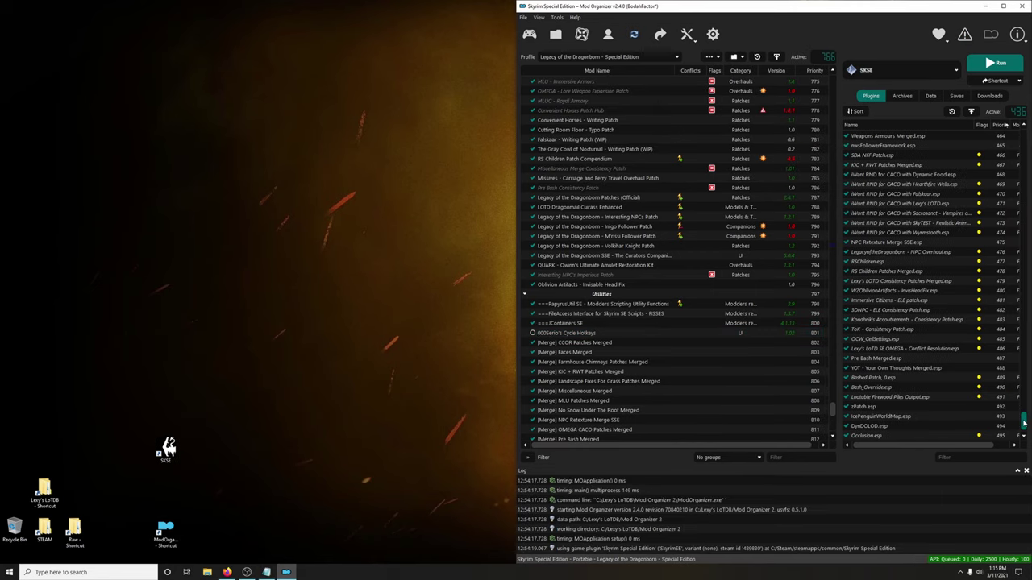
scroll(1027, 322, "down", 5)
scroll(1027, 375, "down", 20)
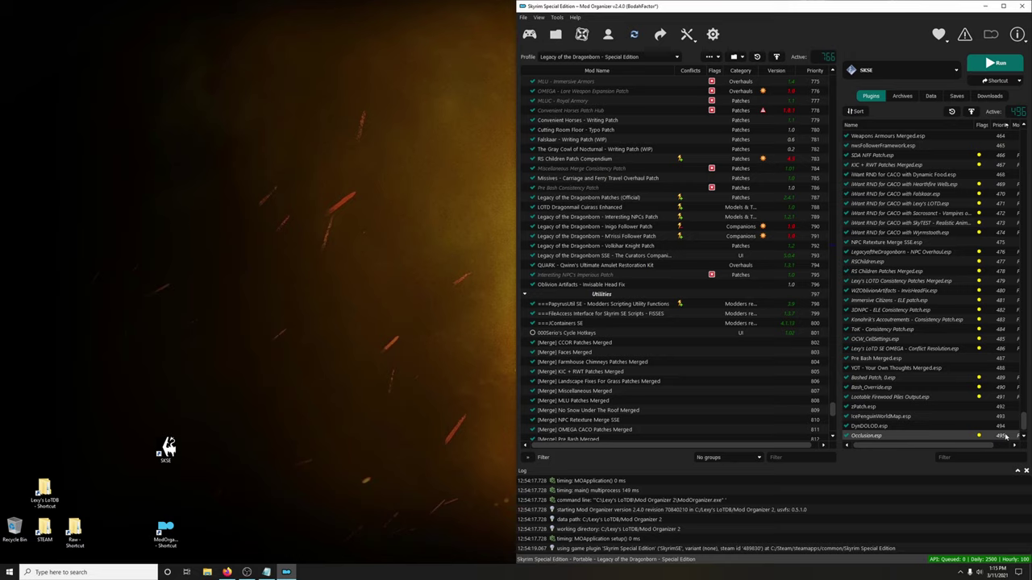
mouse_move(1000, 441)
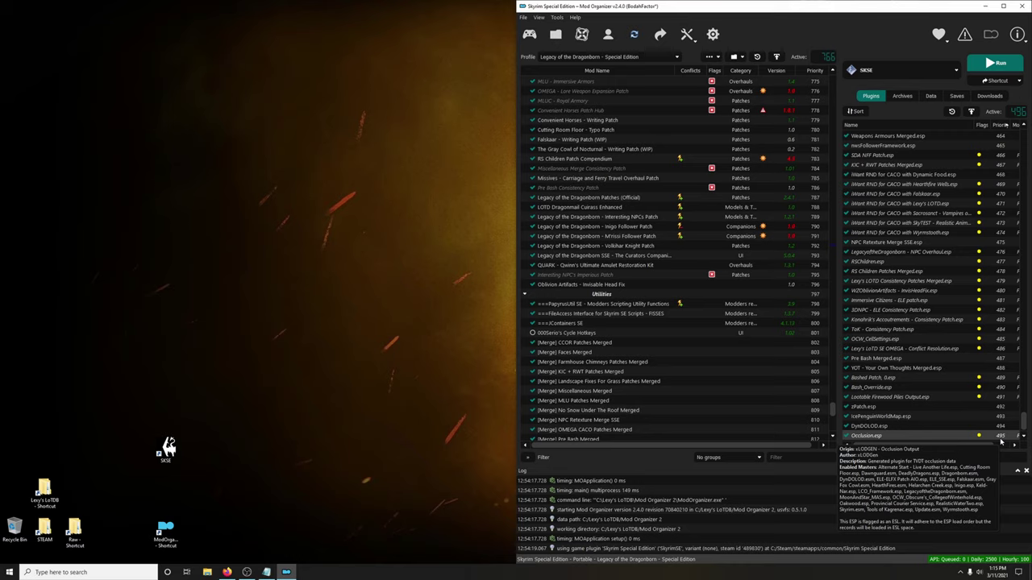
- Copy the Legacy of the Dragonborn - Special Edition profile to a new profile named VR Merge DBM TCC
left_click(677, 57)
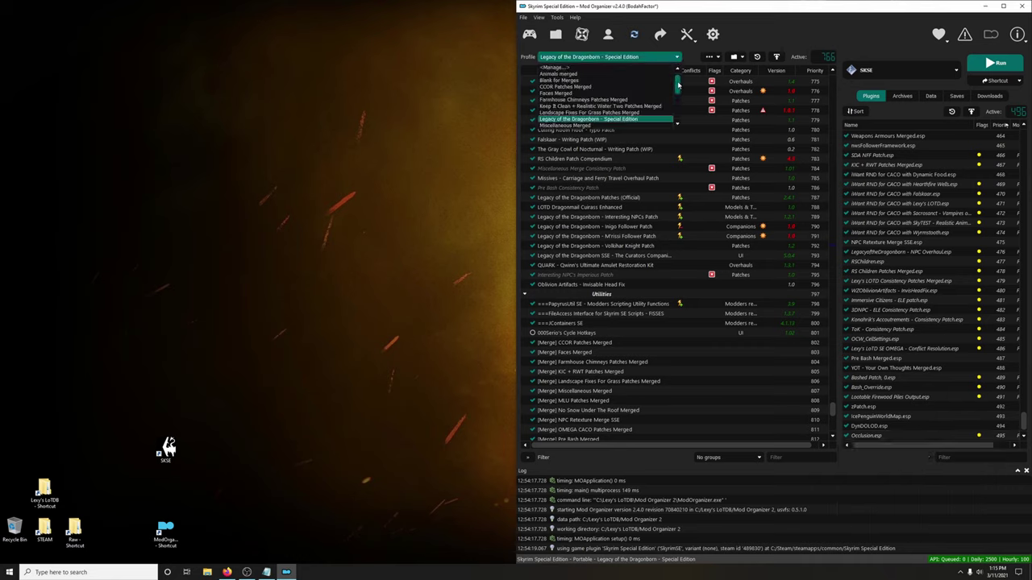
left_click(583, 68)
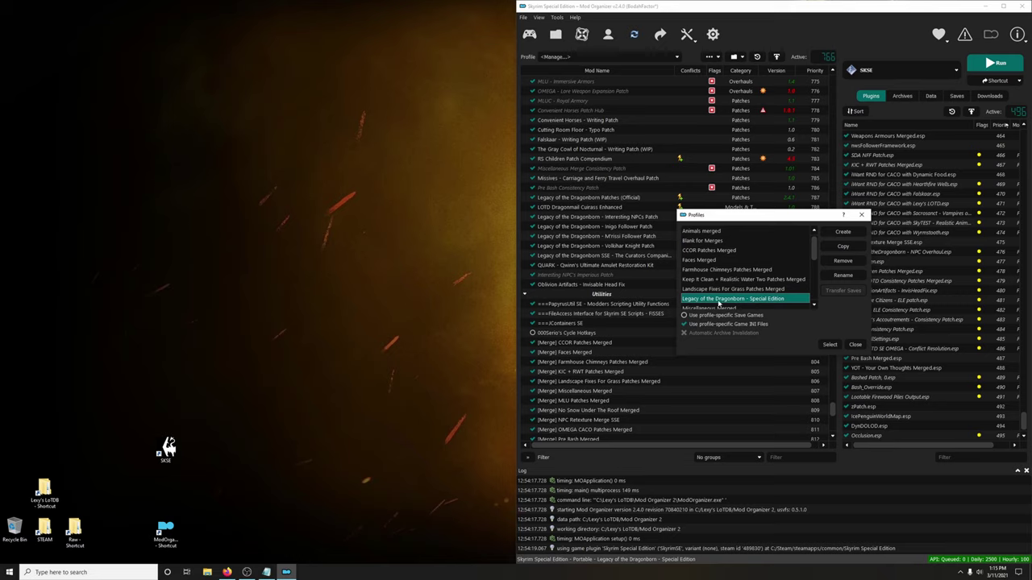
left_click(842, 248)
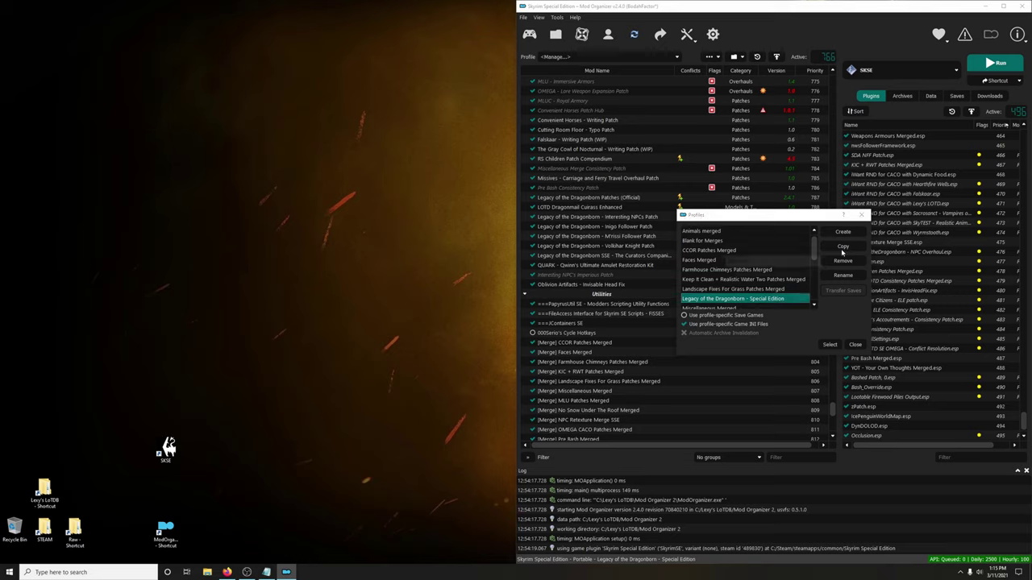
type("VR Merge")
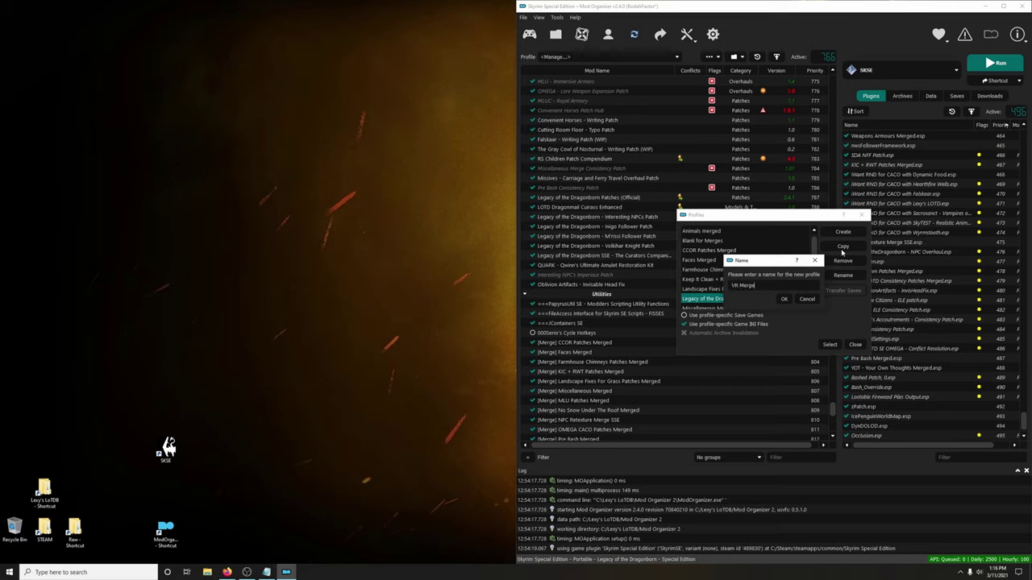
type(" DBM TCC")
left_click(783, 299)
left_click(852, 345)
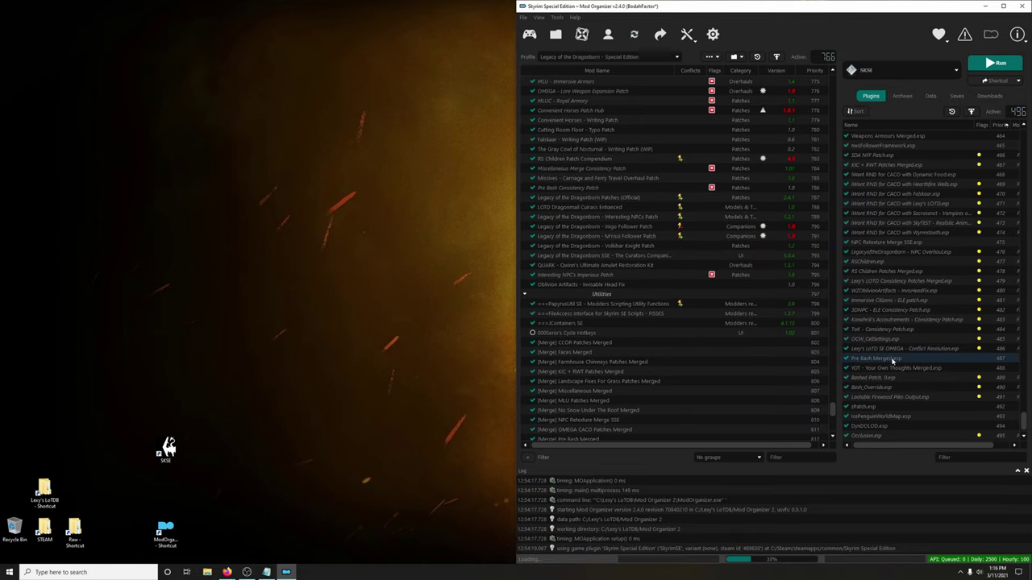
- Switch Mod Organizer to the VR Merge DBM TCC profile
scroll(613, 201, "up", 2)
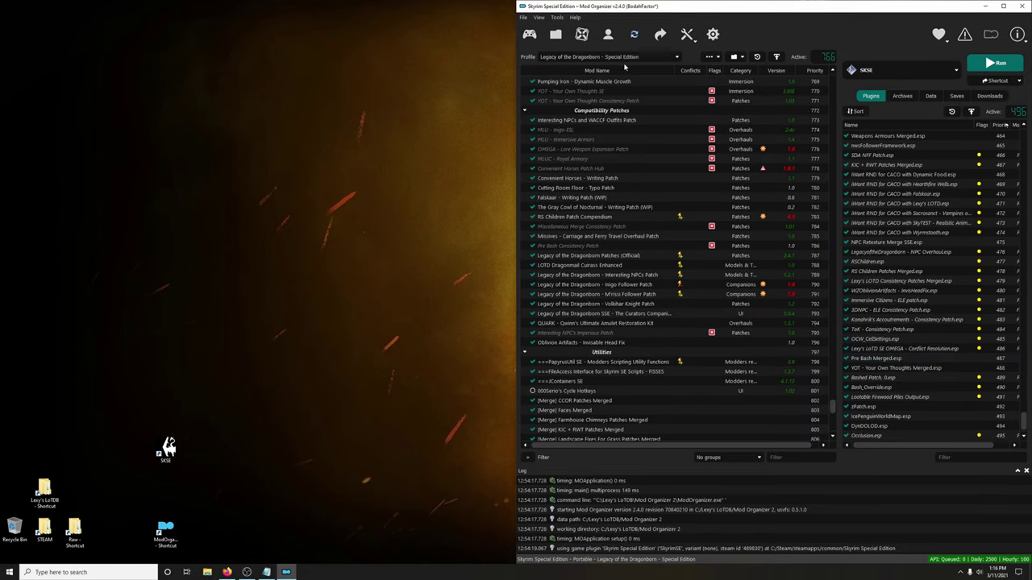
left_click(608, 56)
scroll(629, 115, "down", 5)
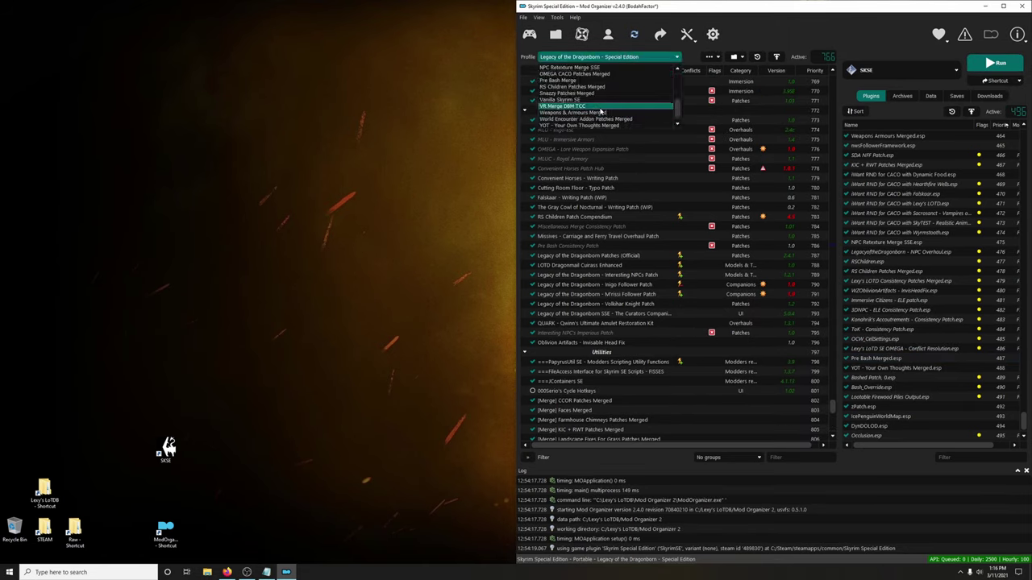
left_click(578, 107)
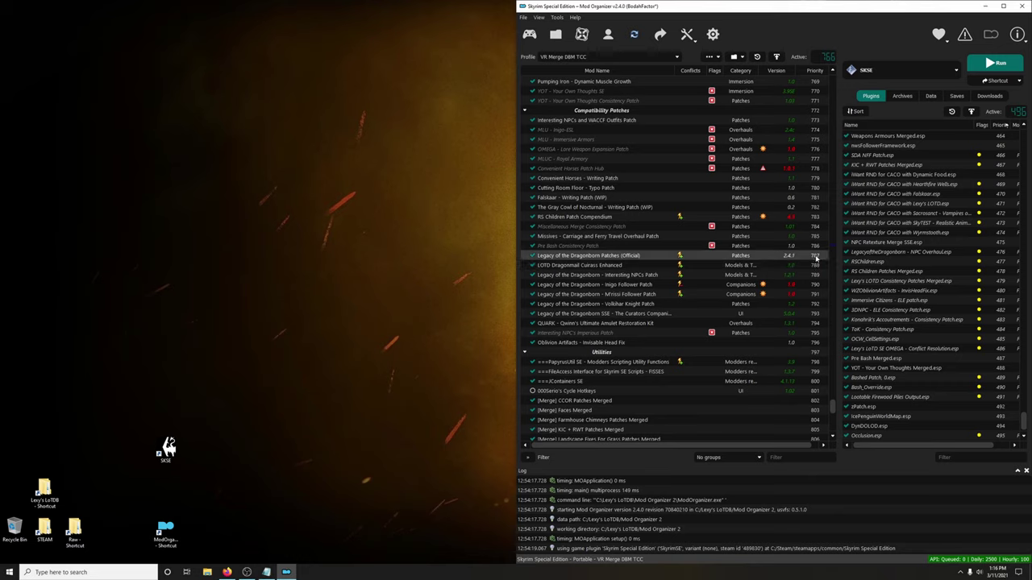
- Highlight the Legacy of the Dragonborn Patches (Official) plugins and select DBM_AmuletsOfSkyrim, DBM_OblivionArtifacts, DBM_AetheriumWeapons and DBM_BGCollectables patches
left_click(597, 256)
scroll(613, 266, "up", 1)
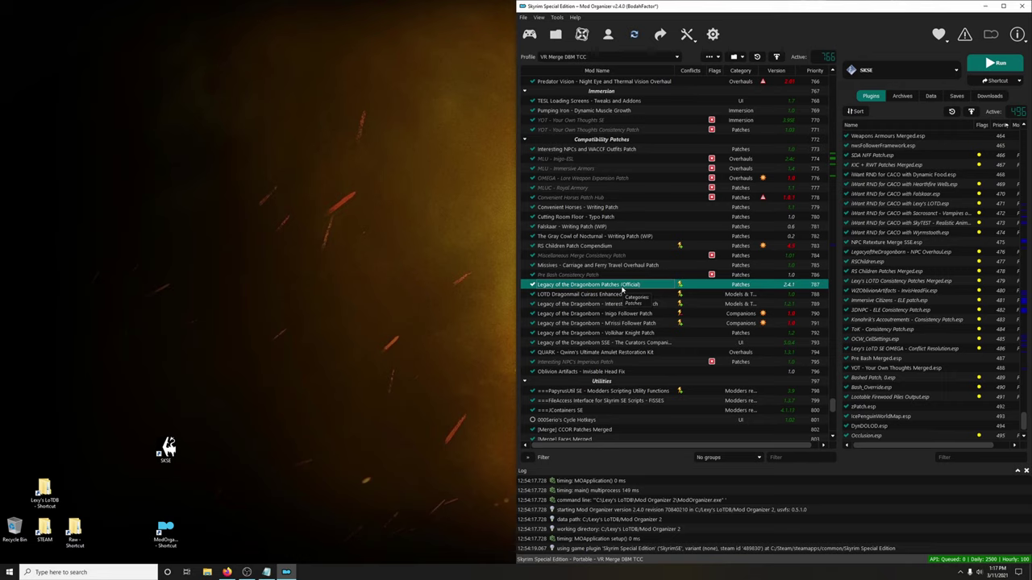
scroll(927, 347, "up", 15)
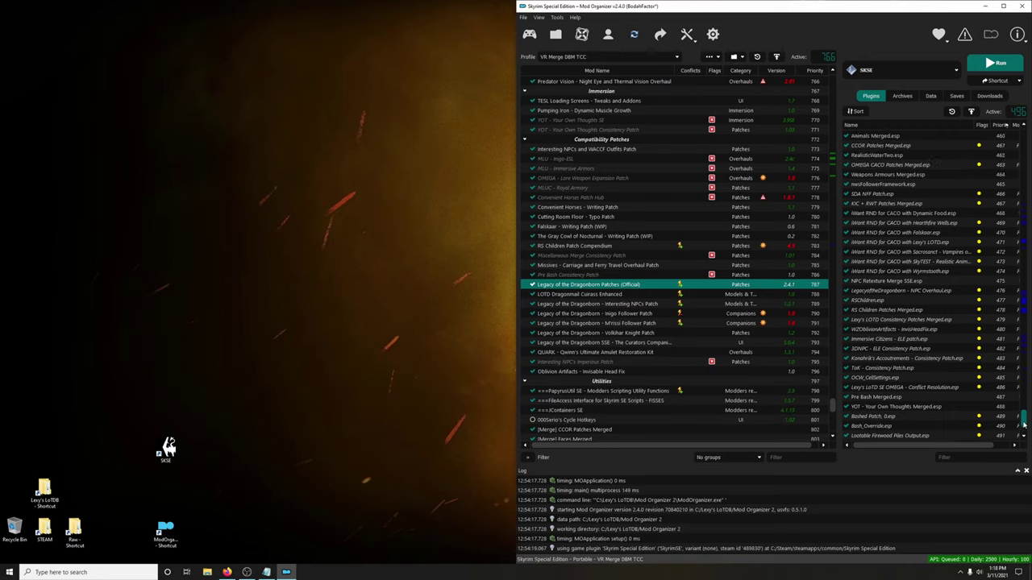
scroll(1022, 236, "up", 6)
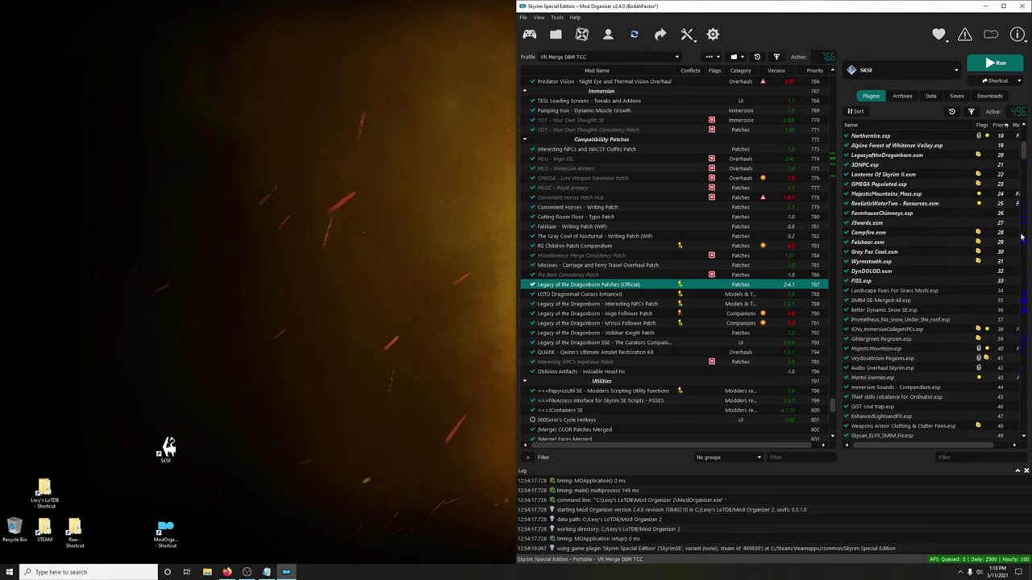
left_click_drag(1026, 152, 1029, 211)
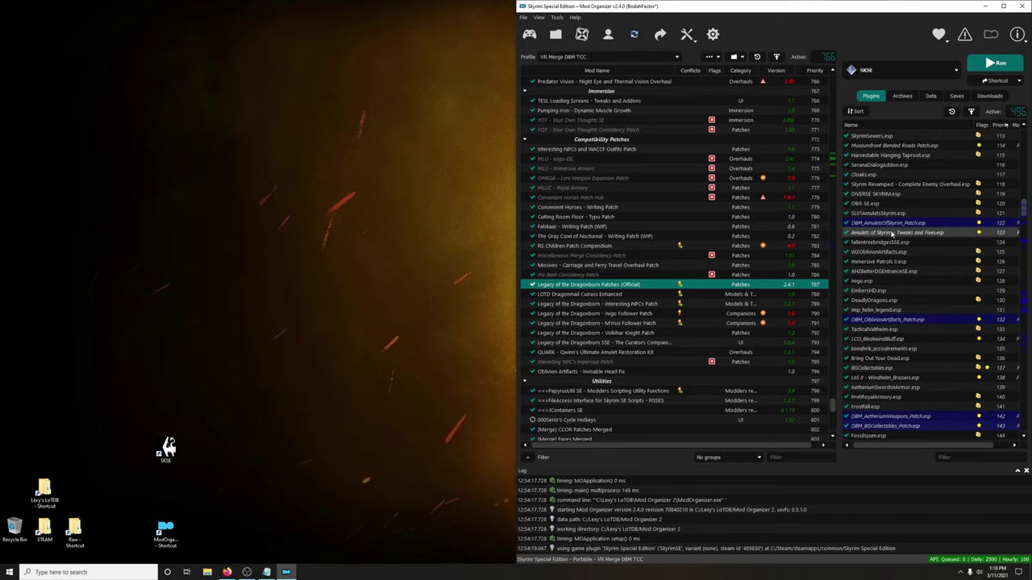
left_click(967, 223)
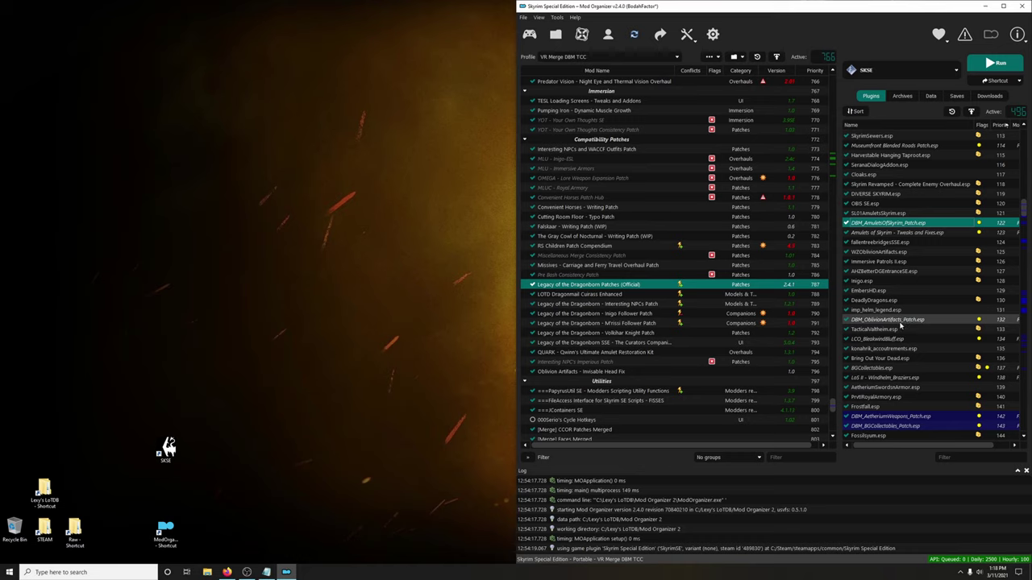
left_click(895, 426)
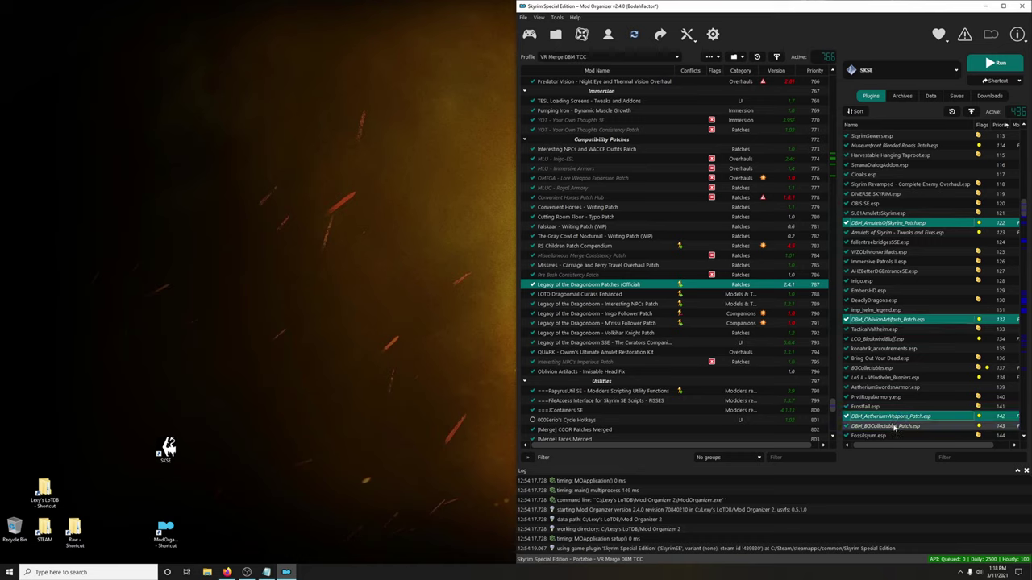
- Add DBM_CRF_Patch.esp and DBM_RoyalArmory_Patch.esp to the plugin selection
scroll(933, 387, "down", 10)
left_click(887, 203, "ctrl")
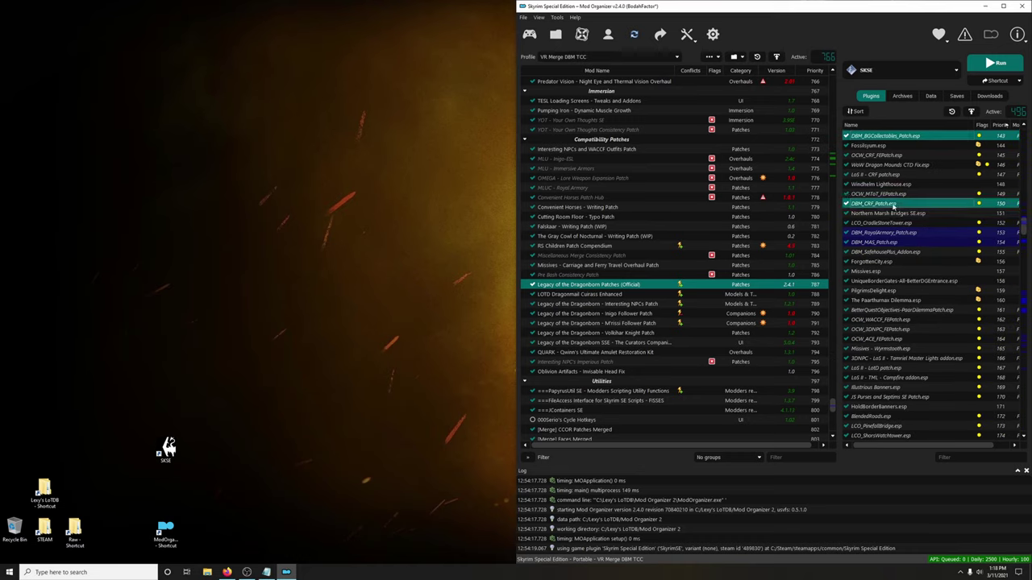
left_click(887, 232, "ctrl")
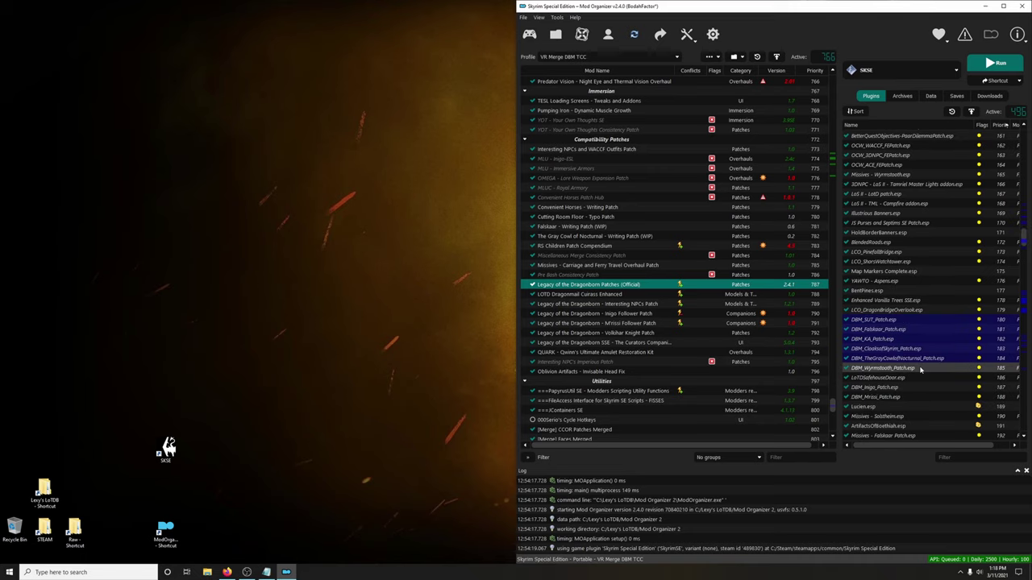
- Add the highlighted plugins from DBM_SUT_Patch.esp through DBM_Wyrmstooth_Patch.esp, plus DBM_Missives_Patch.esp, to the selection
scroll(903, 347, "down", 11)
left_click(887, 175, "ctrl")
left_click(889, 184, "ctrl")
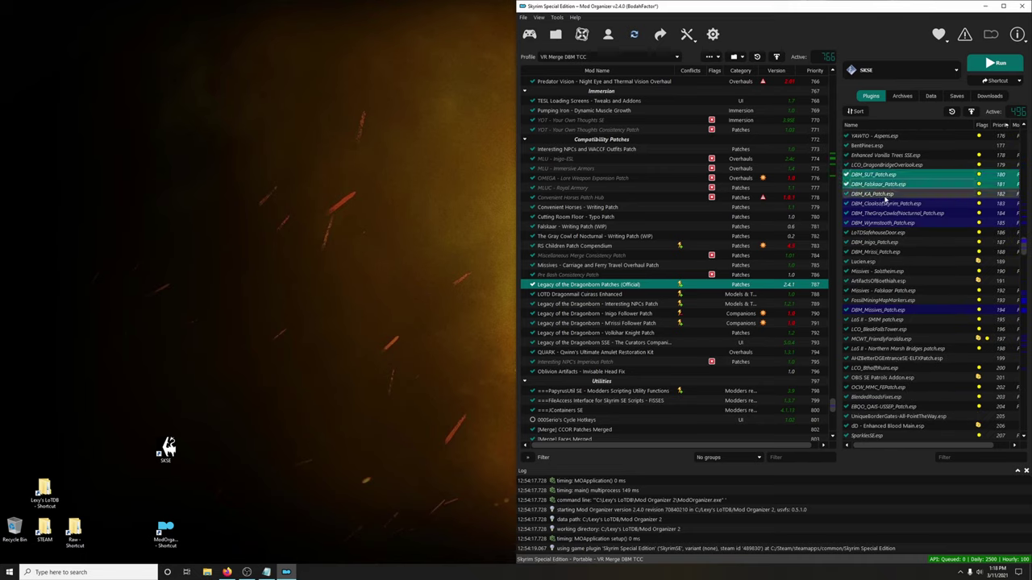
left_click(885, 204, "ctrl")
left_click(886, 212, "ctrl")
left_click(886, 223, "ctrl")
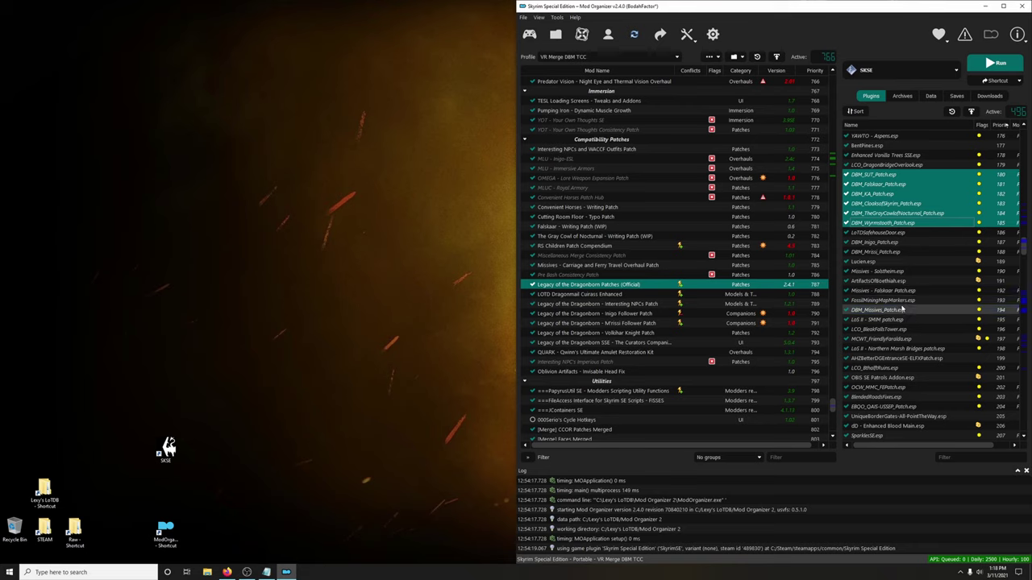
- Extend the plugin selection with BCS_BSQBN_Patch, DBM_WACCF_Patch, DBM_AOS_Patch and DBM_ArtifactsofBoethiah_Patch
scroll(894, 314, "down", 20)
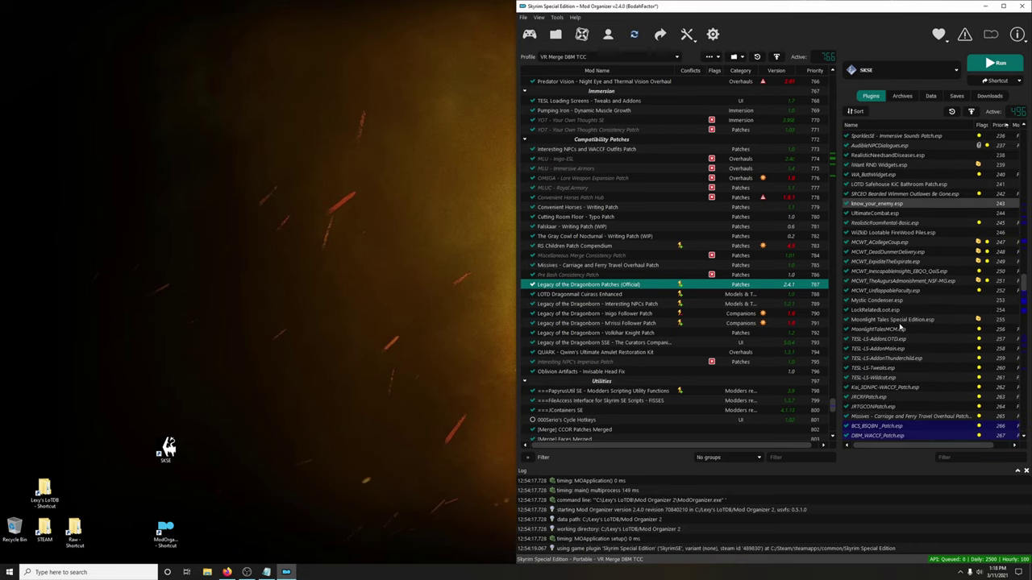
left_click(879, 251, "ctrl")
left_click(879, 261, "ctrl")
left_click(879, 290, "ctrl")
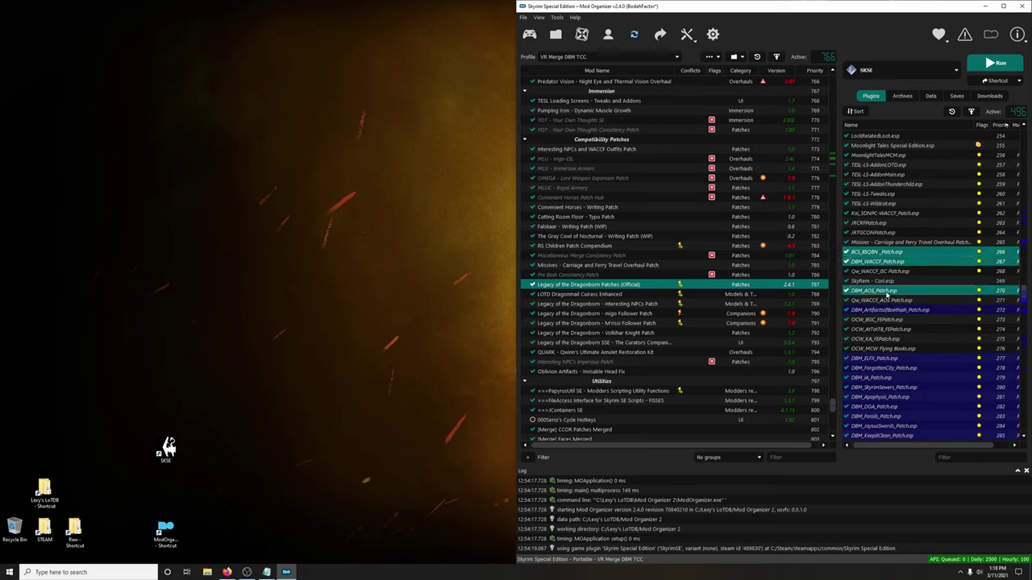
left_click(889, 311, "ctrl")
- Add the consecutive plugins from DBM_ELFX_Patch.esp through DBM_Moonpath_Patch.esp to the selection
scroll(888, 311, "down", 6)
left_click(886, 184, "ctrl")
left_click(887, 194, "ctrl")
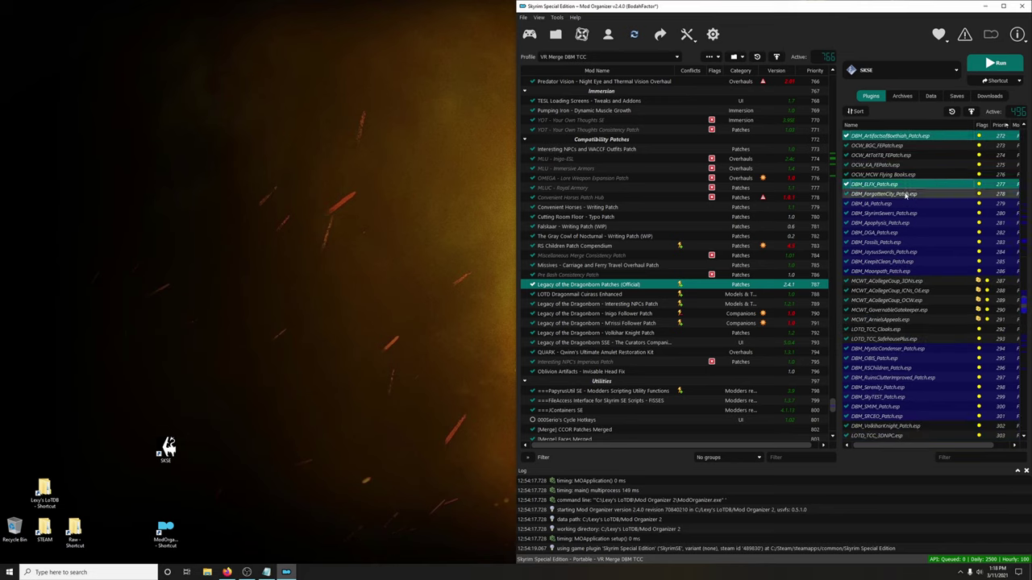
left_click(895, 204, "ctrl")
left_click(898, 212, "ctrl")
left_click(895, 223, "ctrl")
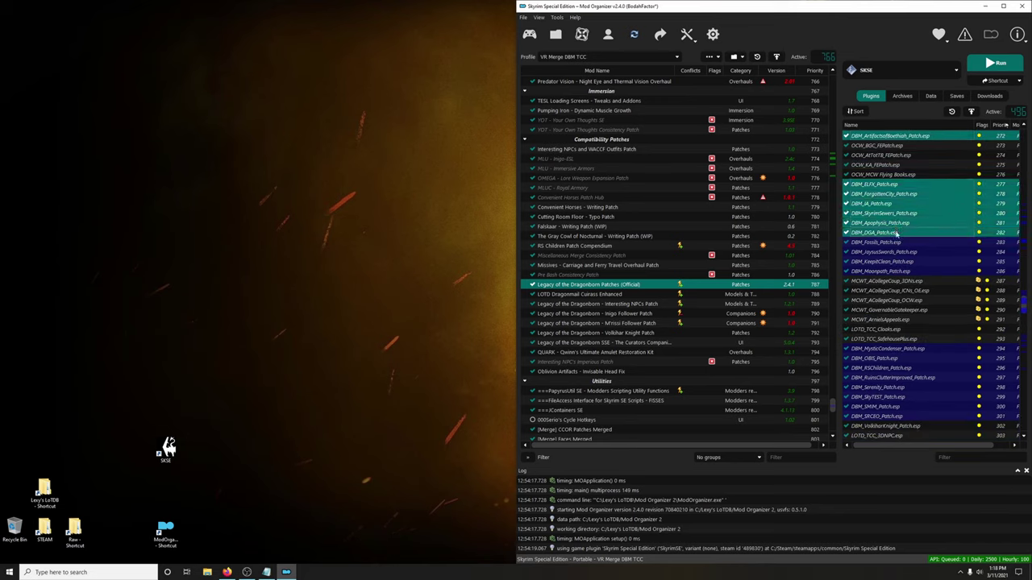
left_click(887, 242, "ctrl")
left_click(887, 251, "ctrl")
left_click(887, 262, "ctrl")
left_click(887, 270, "ctrl")
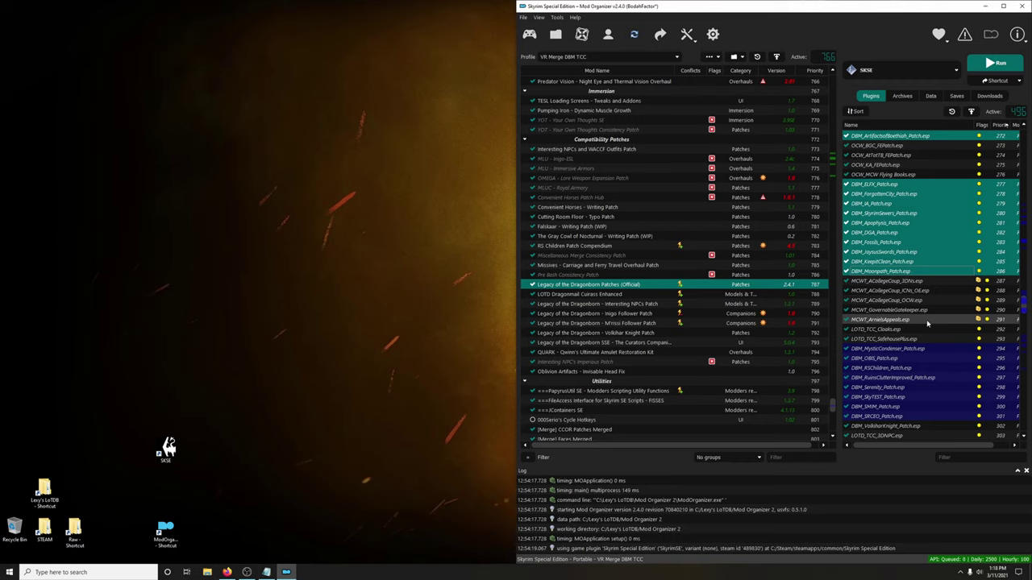
- Add the consecutive plugins from DBM_MysticCondenser_Patch.esp through DBM_SRCEO_Patch.esp to the selection
scroll(927, 323, "down", 6)
left_click(886, 174, "ctrl")
left_click(887, 183, "ctrl")
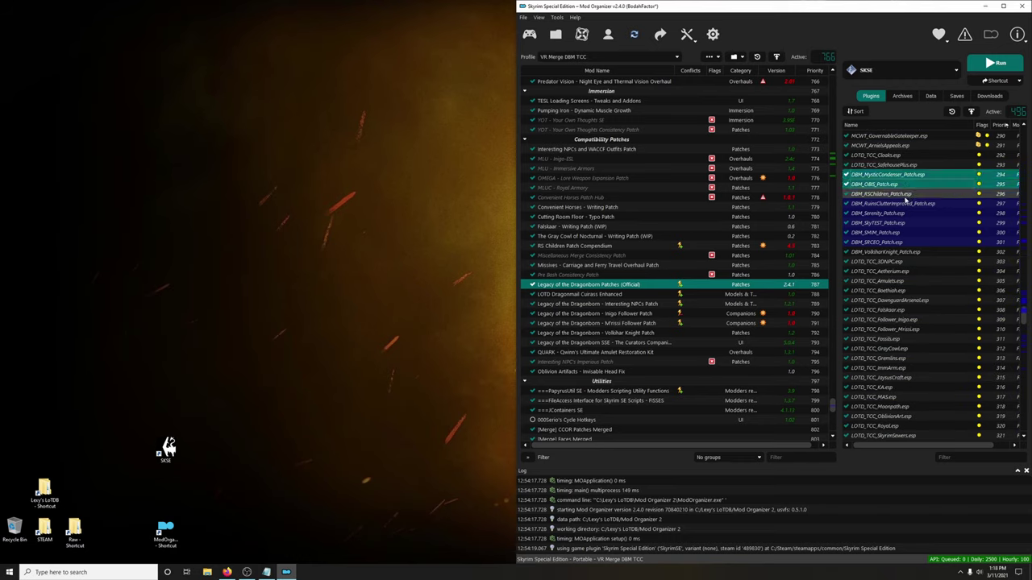
left_click(902, 193, "ctrl")
left_click(901, 203, "ctrl")
left_click(901, 213, "ctrl")
left_click(902, 222, "ctrl")
left_click(901, 233, "ctrl")
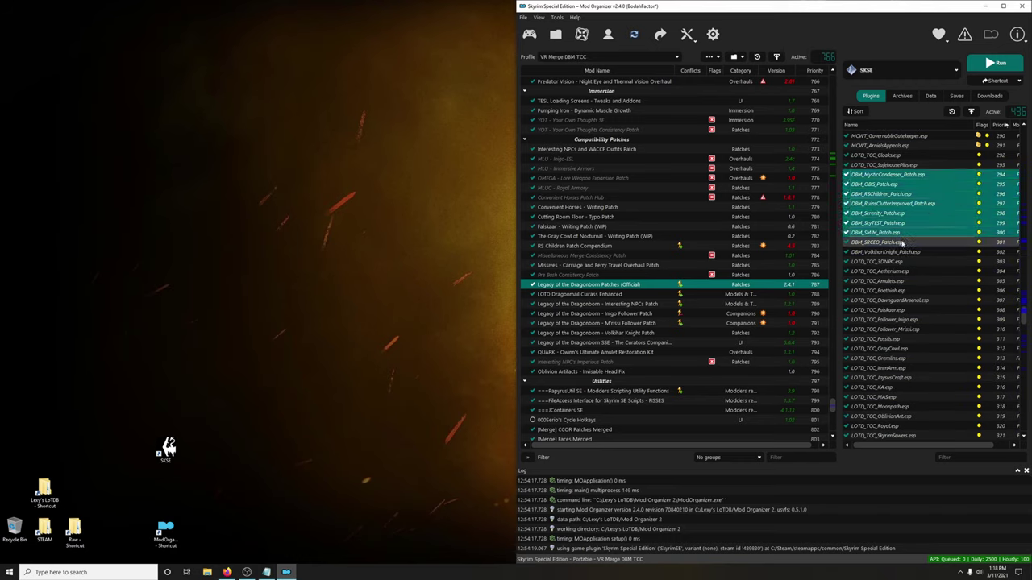
- Add the DBM_HelgenReborn, DBM_TOK, BCS_NotSoFast, DBM_HA, DBM_TradeBarter and DBM_CCOR patches to the plugin selection
scroll(931, 311, "down", 15)
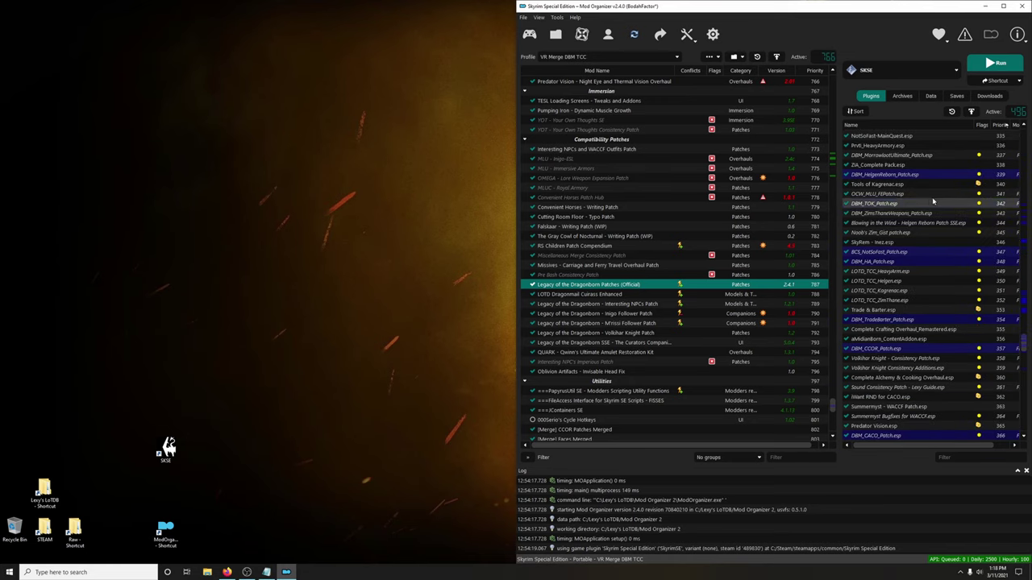
left_click(915, 174, "ctrl")
left_click(914, 203, "ctrl")
left_click(911, 252, "ctrl")
left_click(909, 261, "ctrl")
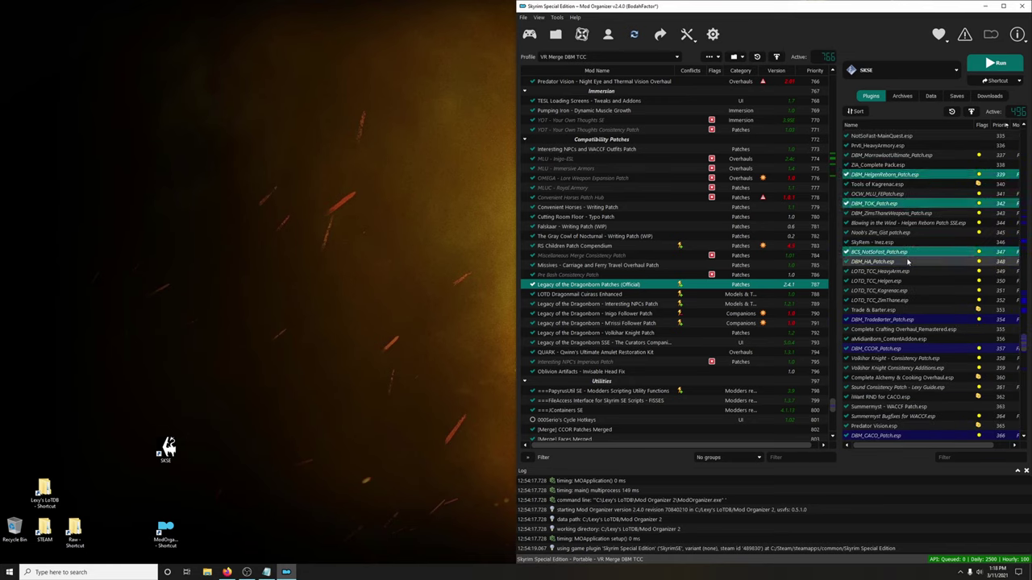
left_click(894, 348, "ctrl")
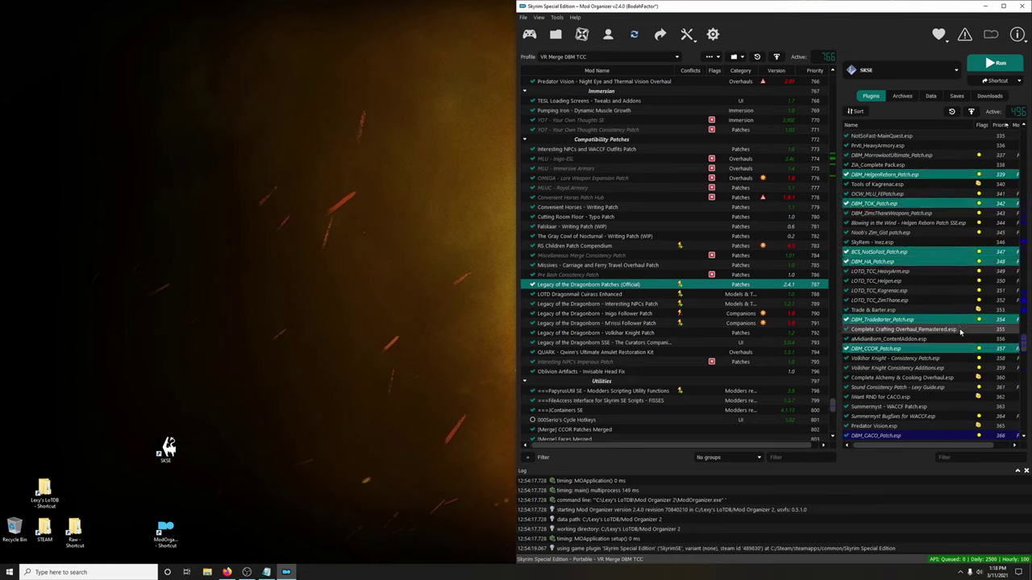
- Add DBM_CACO_Patch.esp and BCS_TCIY_Patch.esp to the selection and check further down the load order for more highlighted plugins
scroll(959, 315, "down", 6)
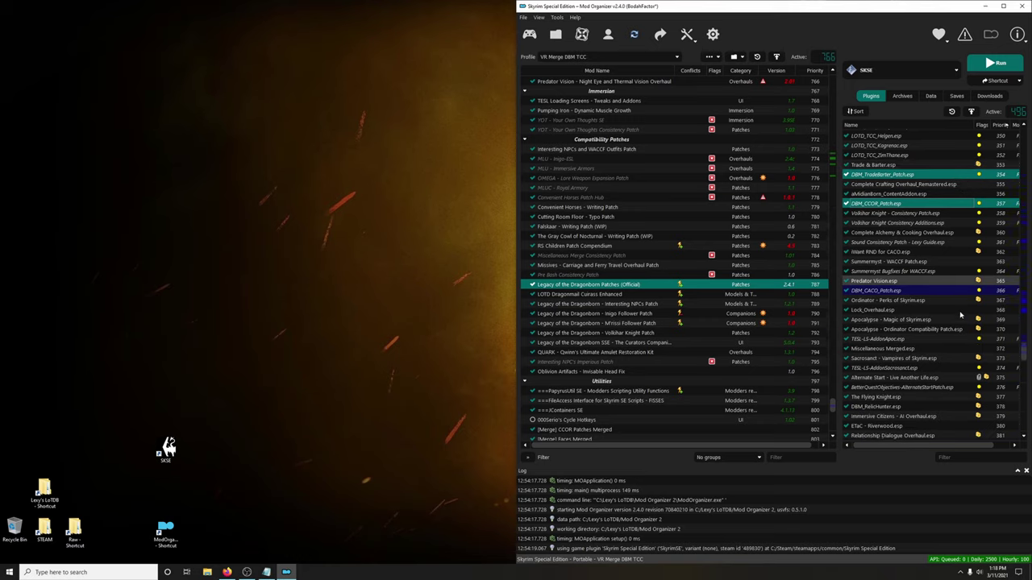
scroll(904, 306, "down", 7)
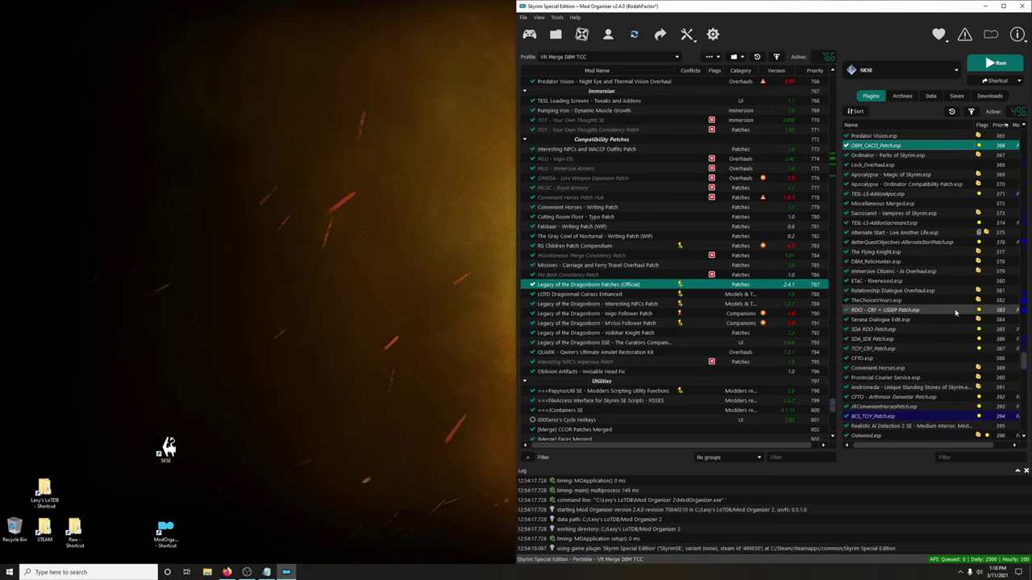
scroll(919, 329, "down", 20)
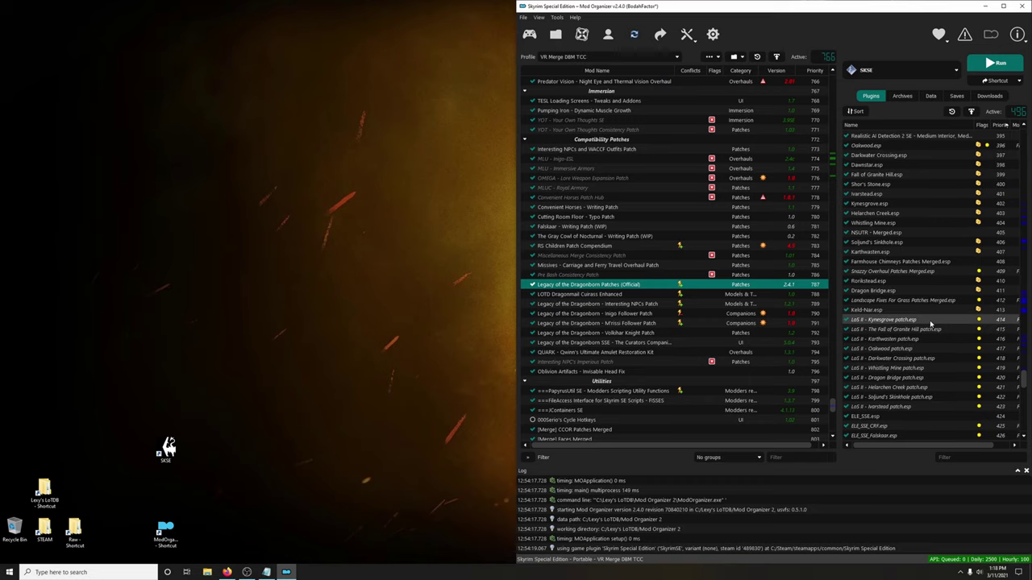
scroll(935, 321, "up", 18)
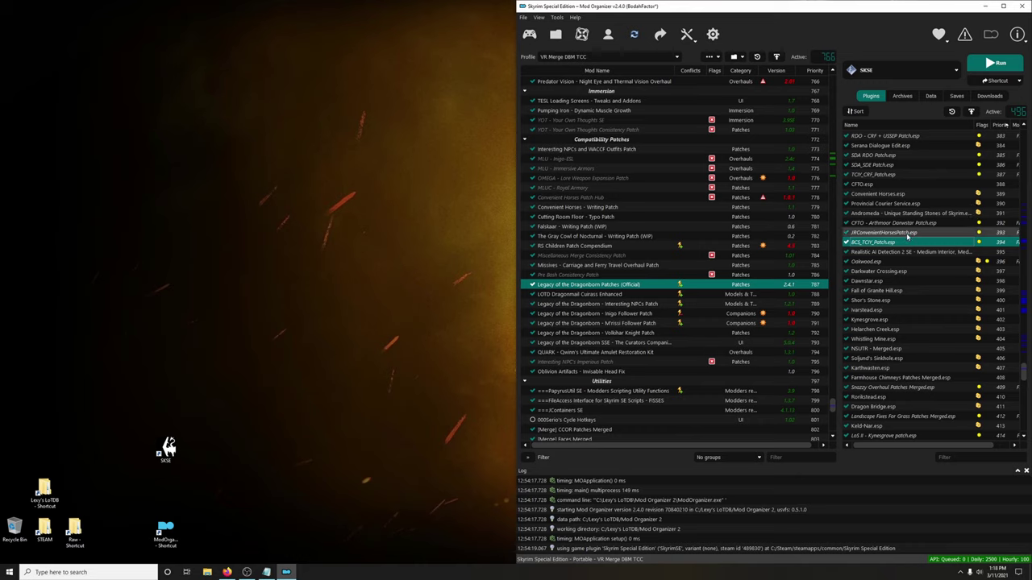
- Highlight the plugin of Legacy of the Dragonborn - Interesting NPCs Patch and add DBM_3DNPC_Patch.esp to the selection
left_click(580, 284)
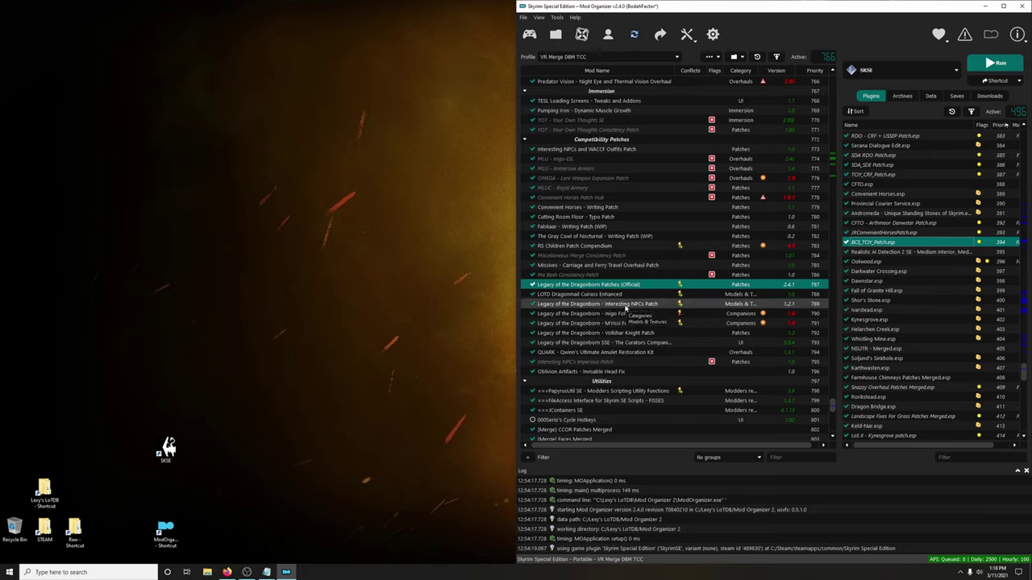
left_click(626, 306)
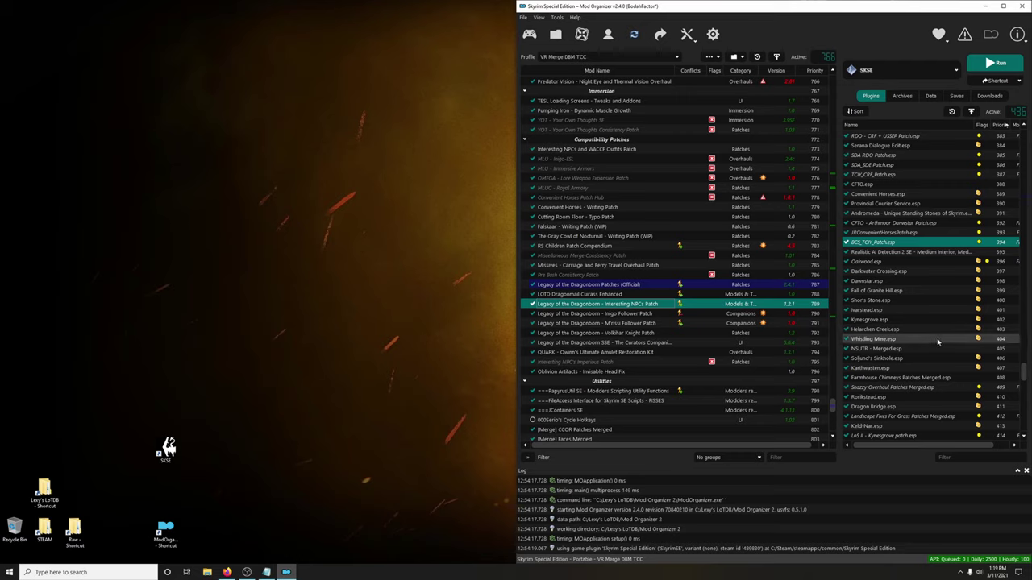
left_click_drag(1025, 376, 1024, 203)
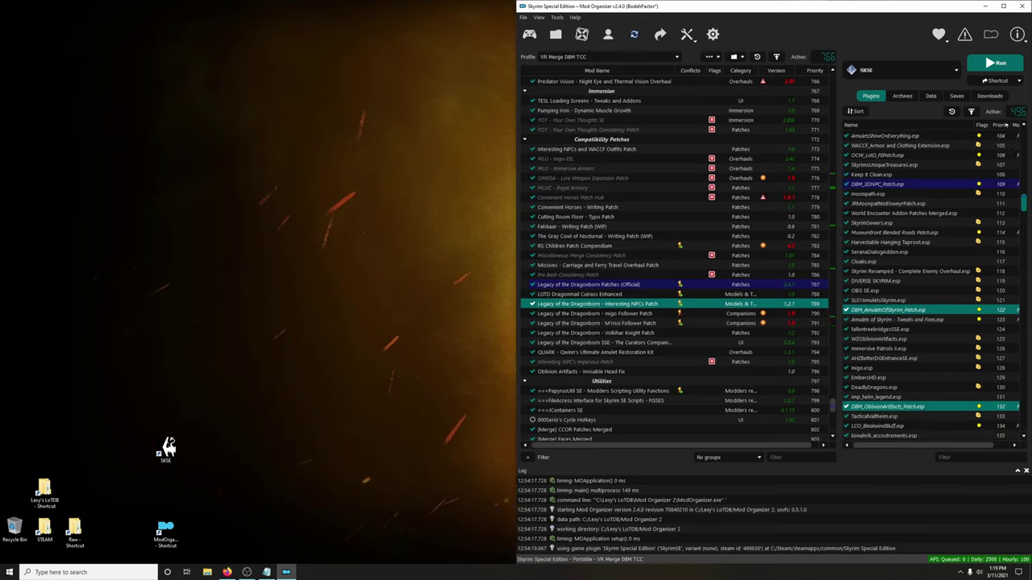
- Add the Inigo, M'rissi and Volkihar Knight patch plugins, DBM_Inigo_Patch, DBM_Mrissi_Patch and DBM_VolkiharKnight_Patch, to the selection
left_click(648, 315)
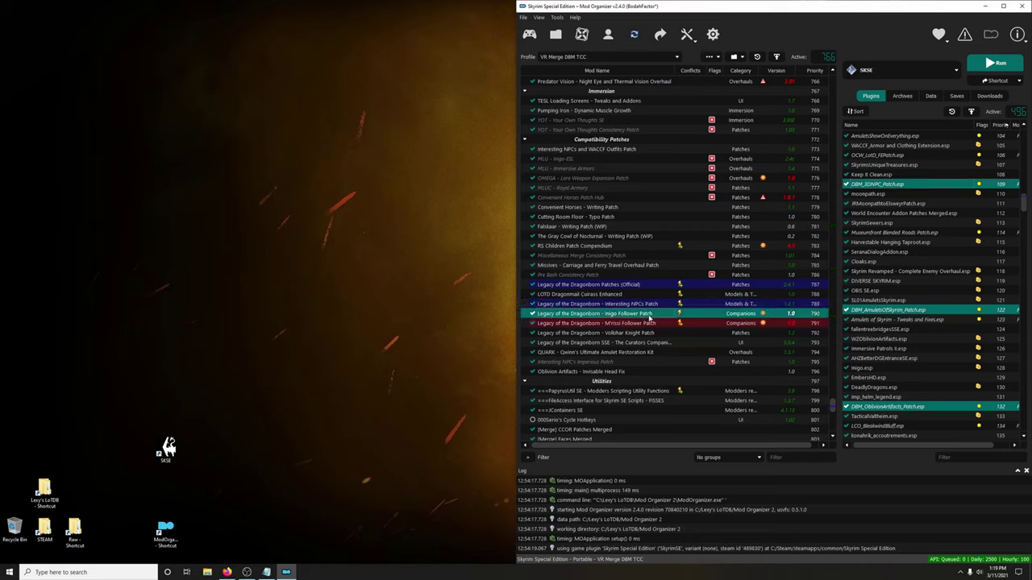
scroll(1020, 234, "down", 20)
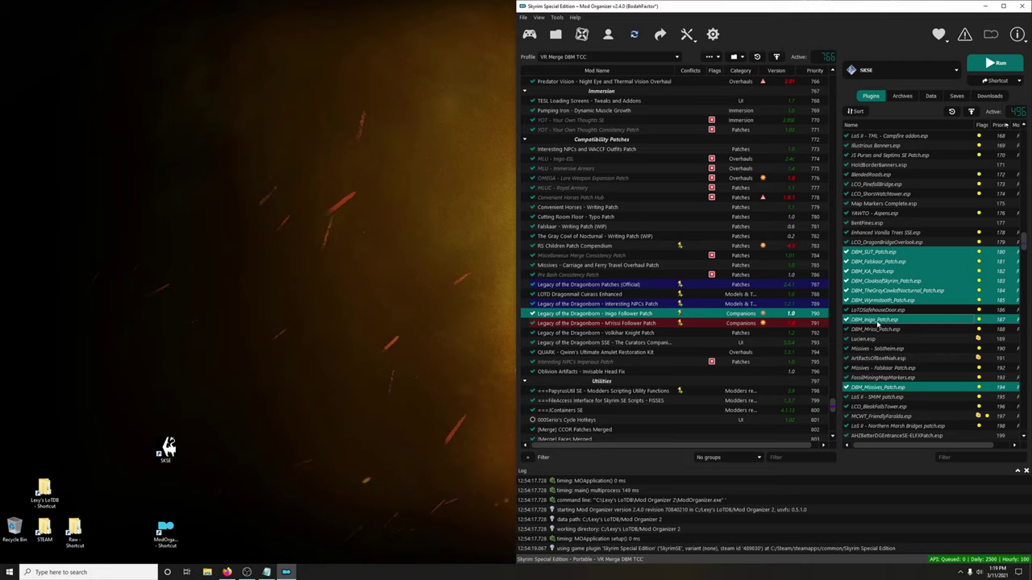
left_click(622, 324)
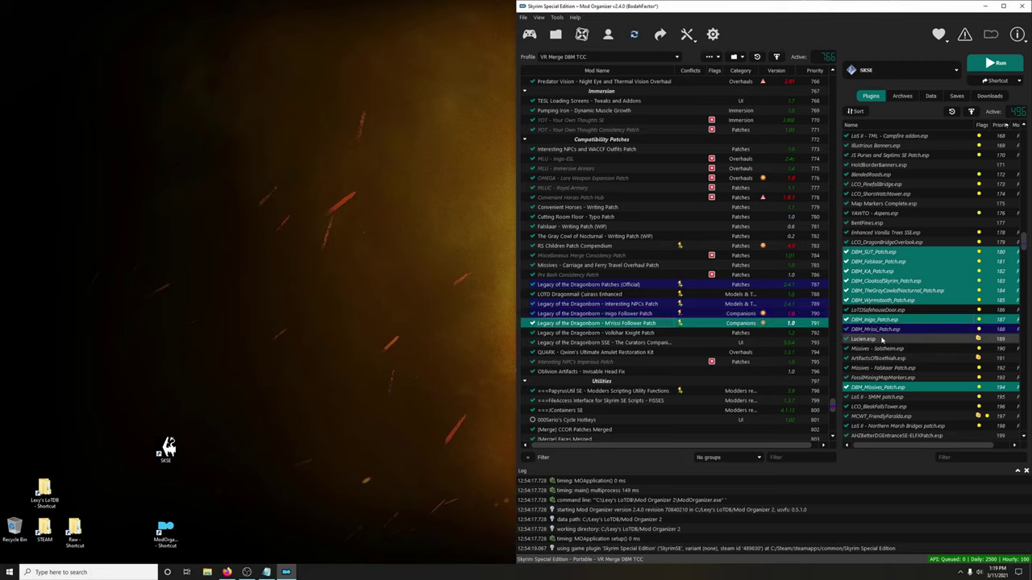
left_click(631, 336)
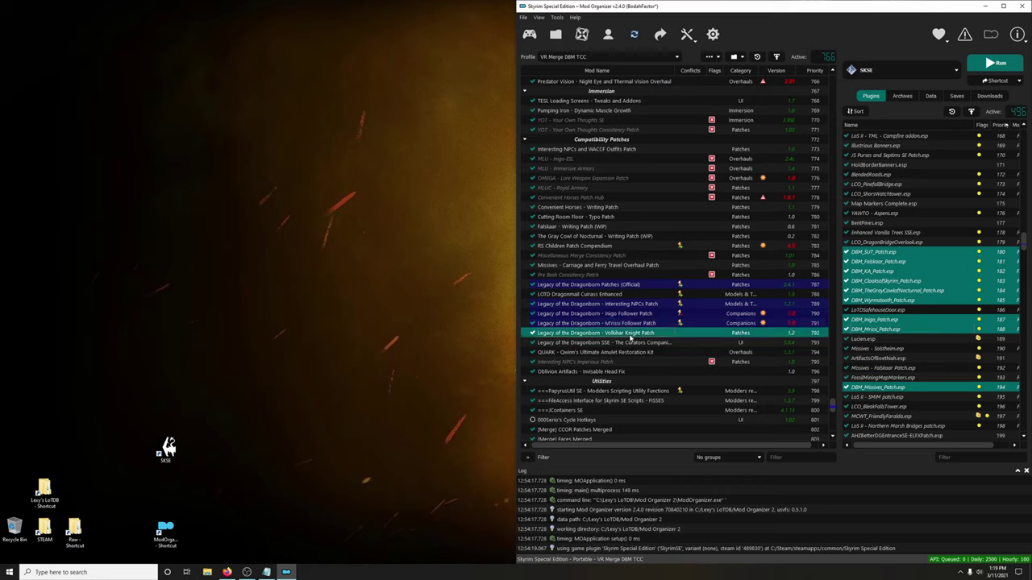
left_click_drag(1026, 244, 1025, 309)
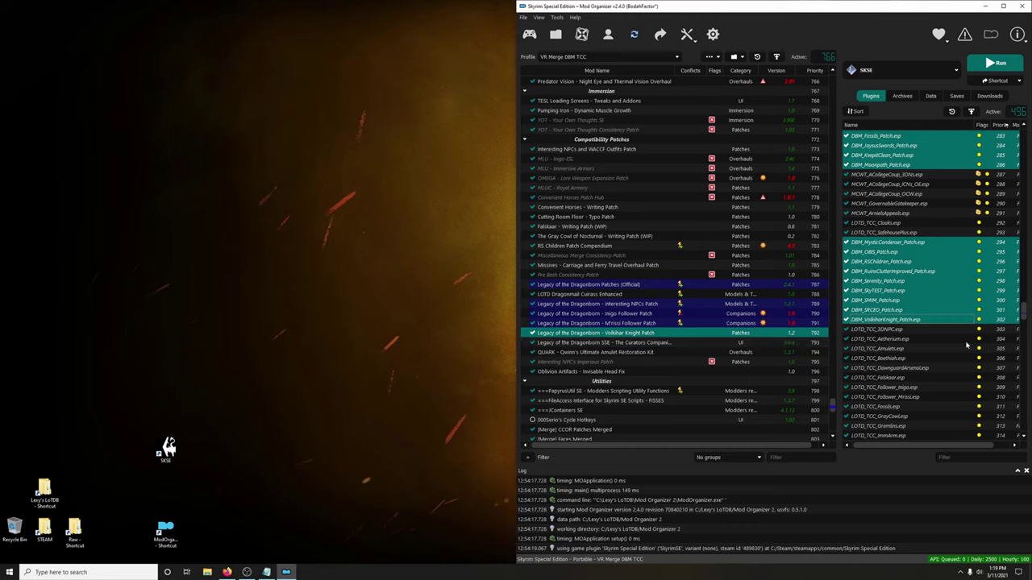
- Highlight the plugins of Legacy of the Dragonborn SSE - The Curators Companion and add LOTD_TCC_Cloaks.esp and LOTD_TCC_SafehousePlus.esp to the selection
left_click(637, 344)
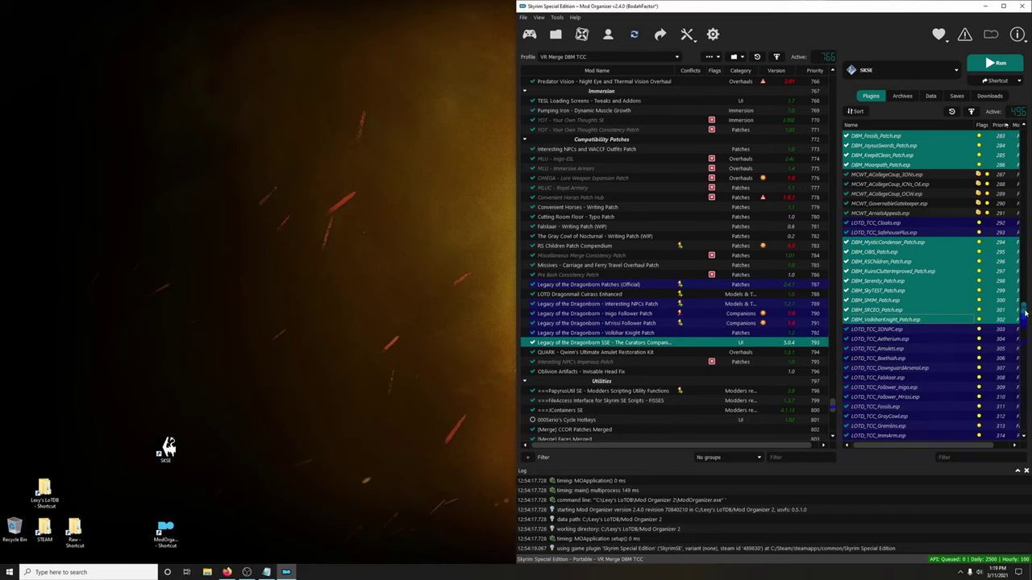
left_click_drag(1025, 314, 1025, 196)
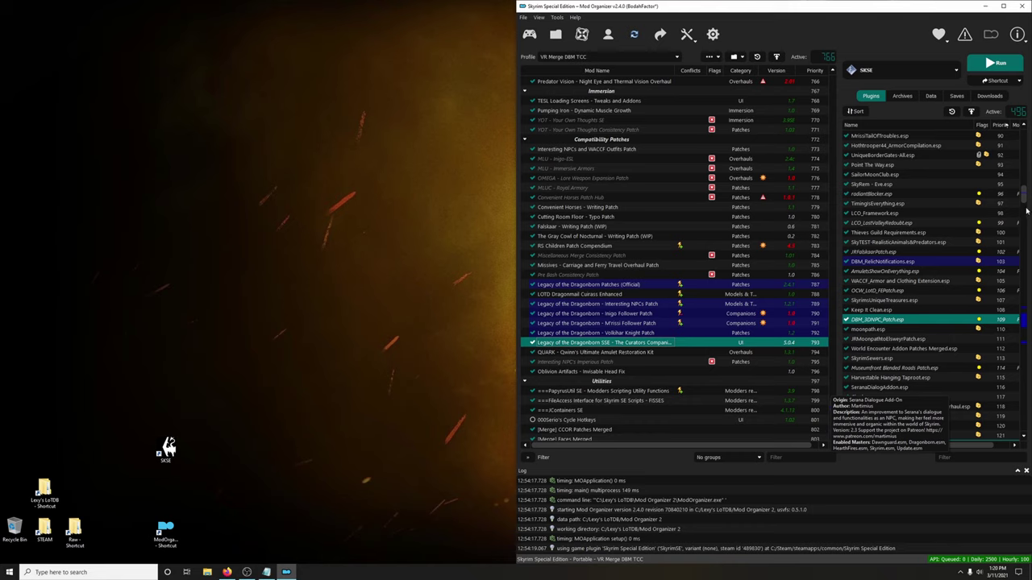
scroll(965, 353, "down", 3)
scroll(967, 346, "down", 20)
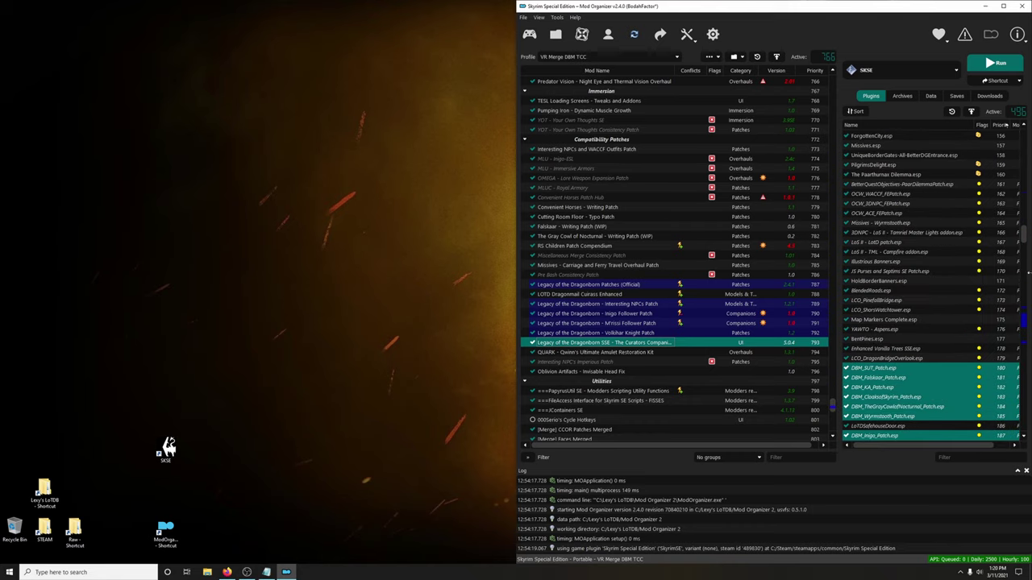
scroll(978, 331, "down", 20)
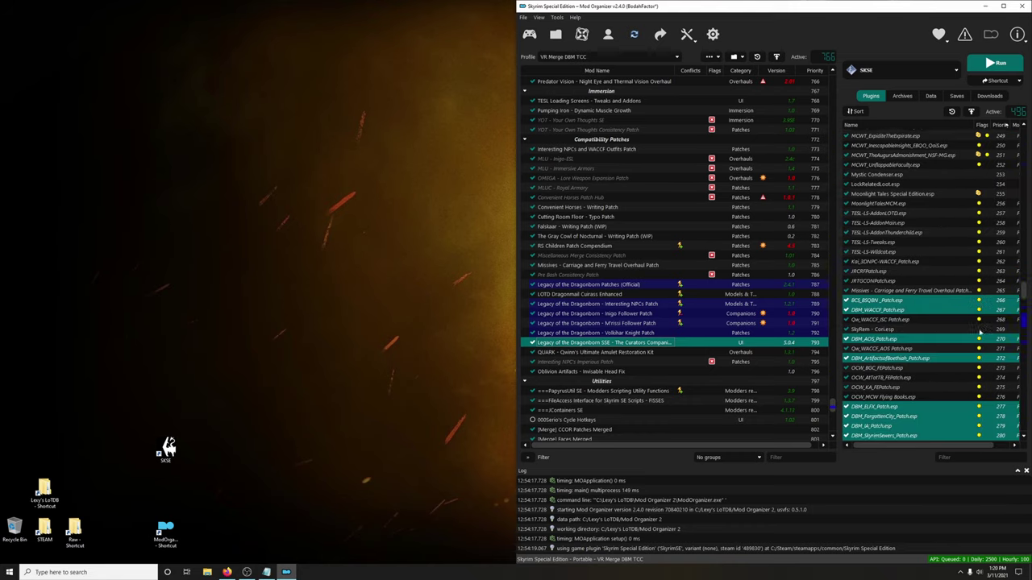
scroll(979, 331, "down", 4)
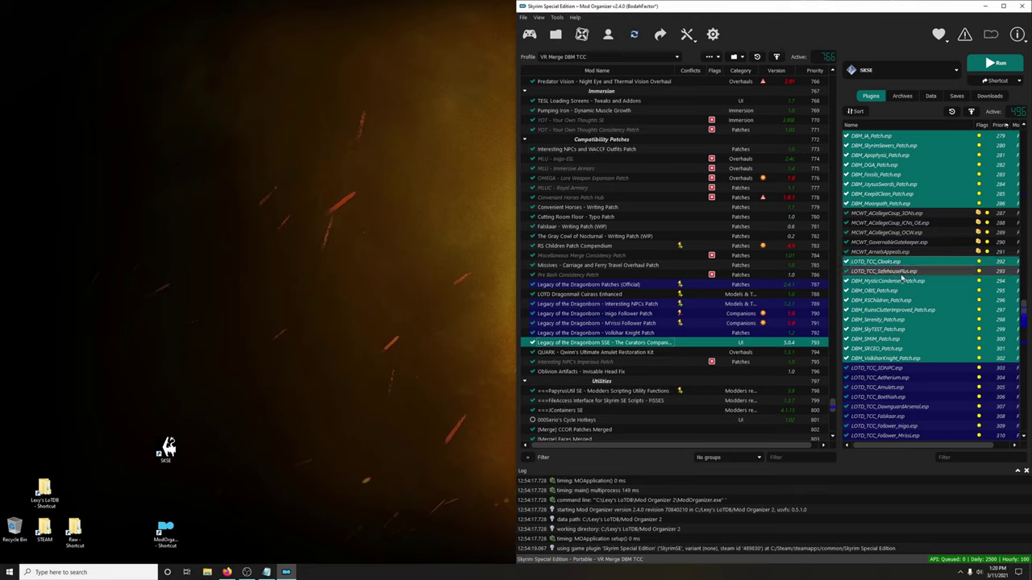
- Add the LOTD_TCC plugins from 3DNPC through Wyrmstooth, plus LOTD_TCC_HeavyArm, Helgen, Kagrenac and ZimThane, to the selection
left_click_drag(905, 369, 927, 436)
scroll(927, 339, "down", 7)
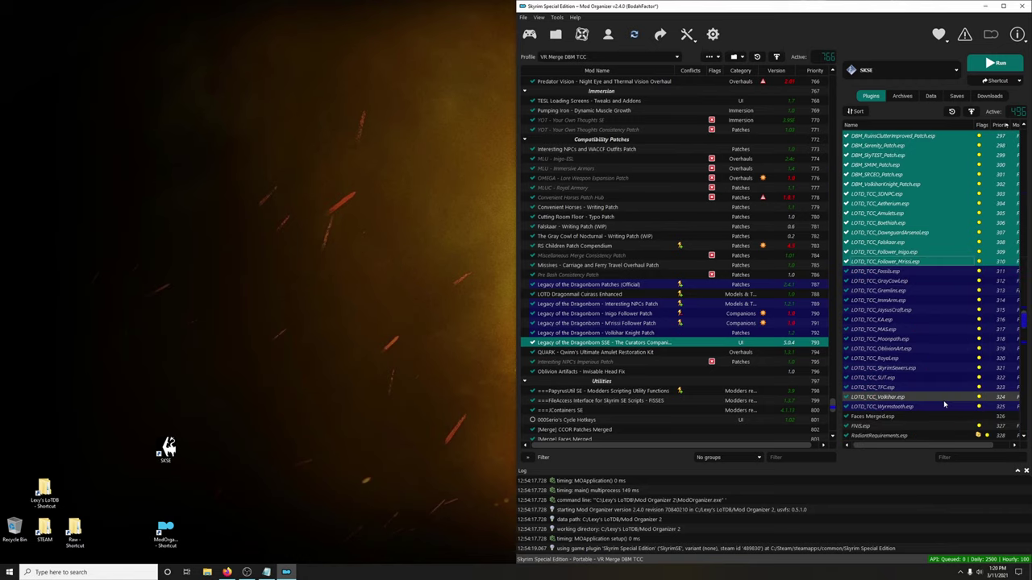
left_click_drag(905, 252, 899, 384)
scroll(903, 377, "down", 12)
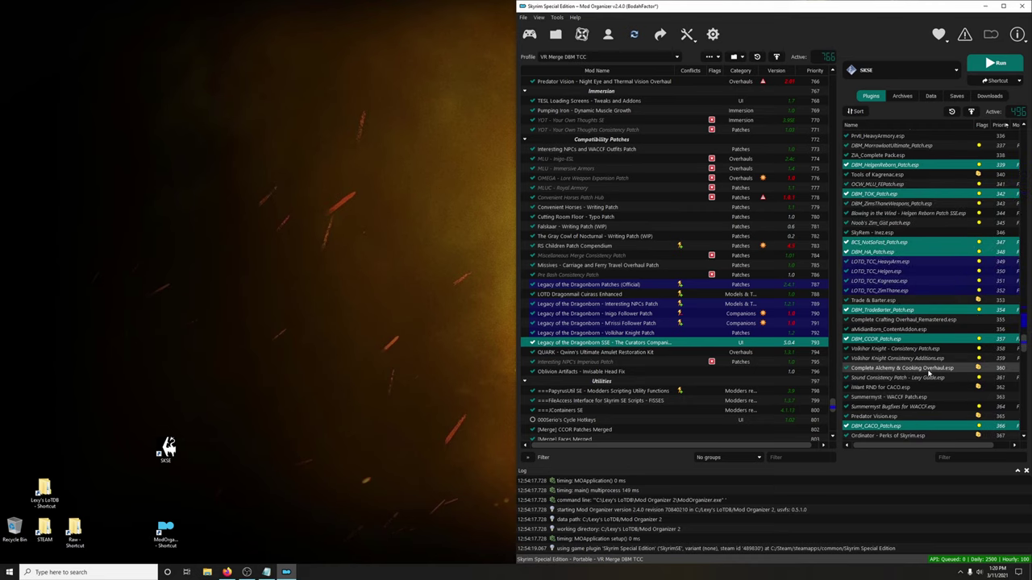
left_click_drag(910, 263, 906, 295)
- Move all selected DBM, BCS and LOTD_TCC patches to the end of the load order and deactivate them
scroll(909, 306, "down", 20)
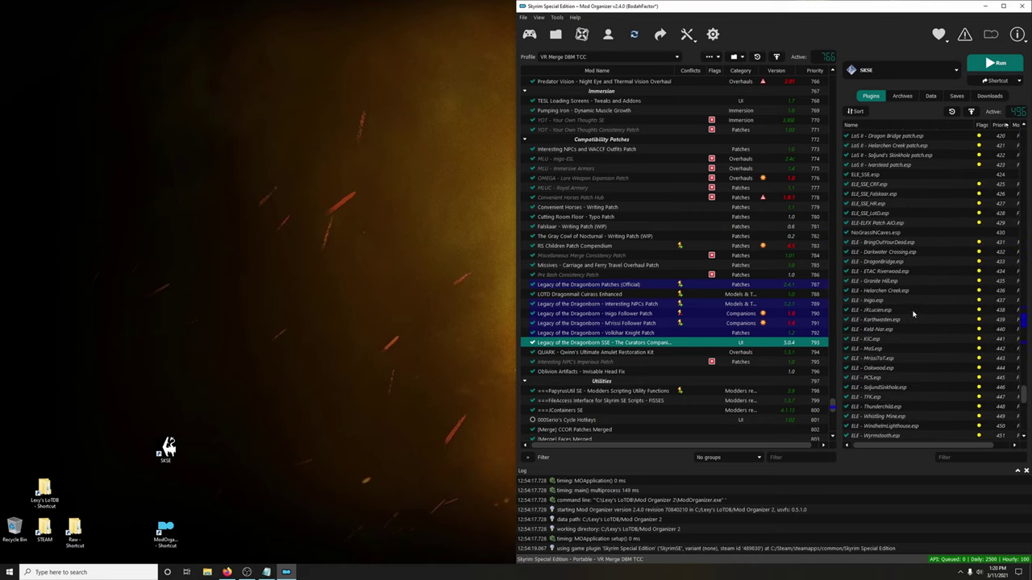
scroll(913, 315, "down", 15)
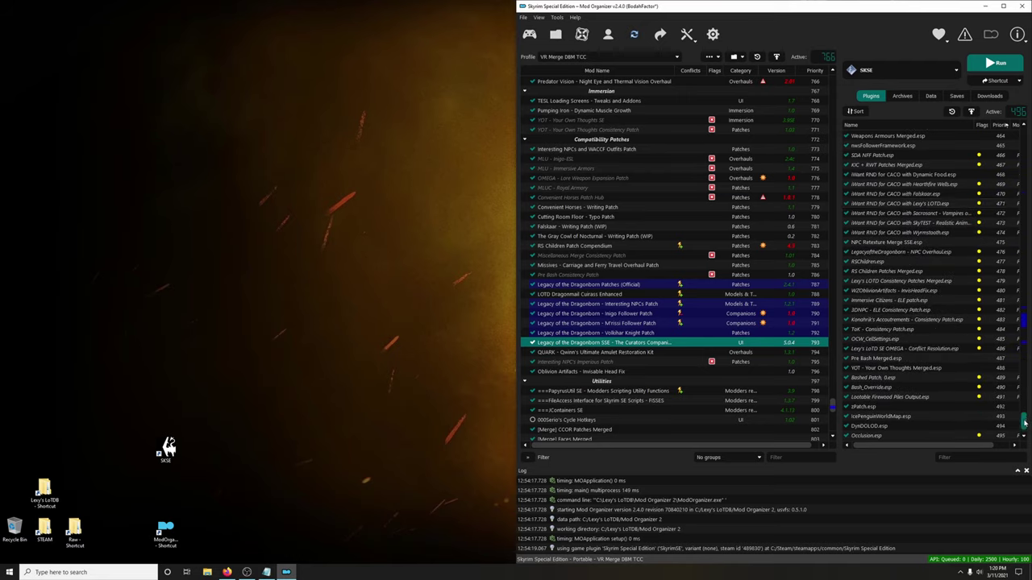
left_click_drag(1026, 423, 1028, 348)
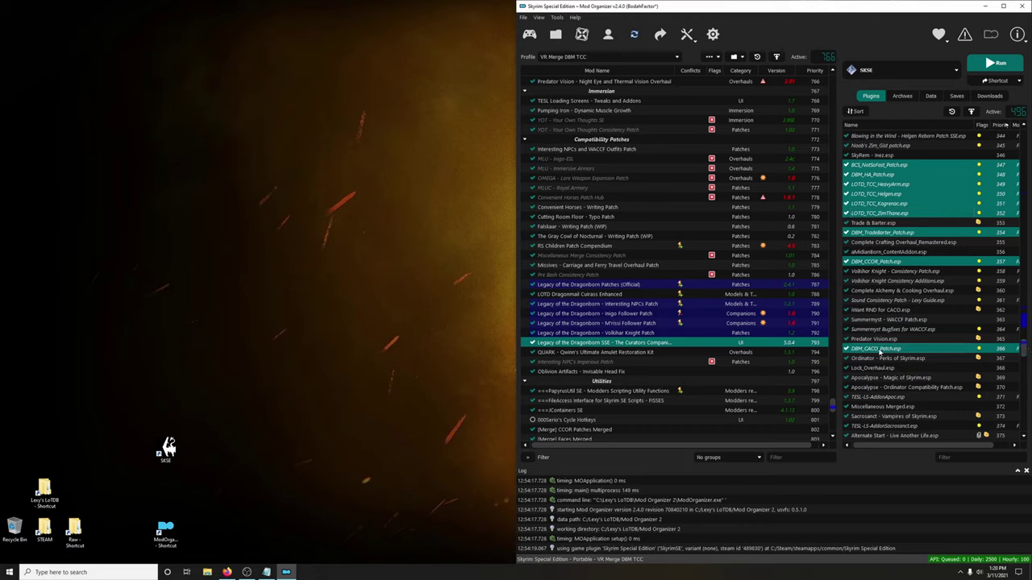
left_click_drag(879, 351, 882, 433)
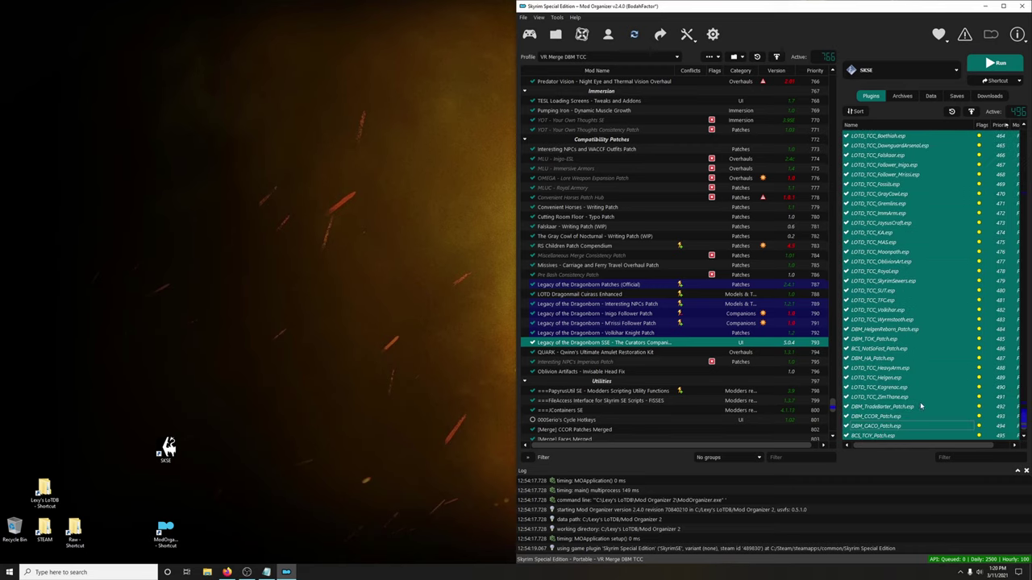
scroll(920, 406, "up", 9)
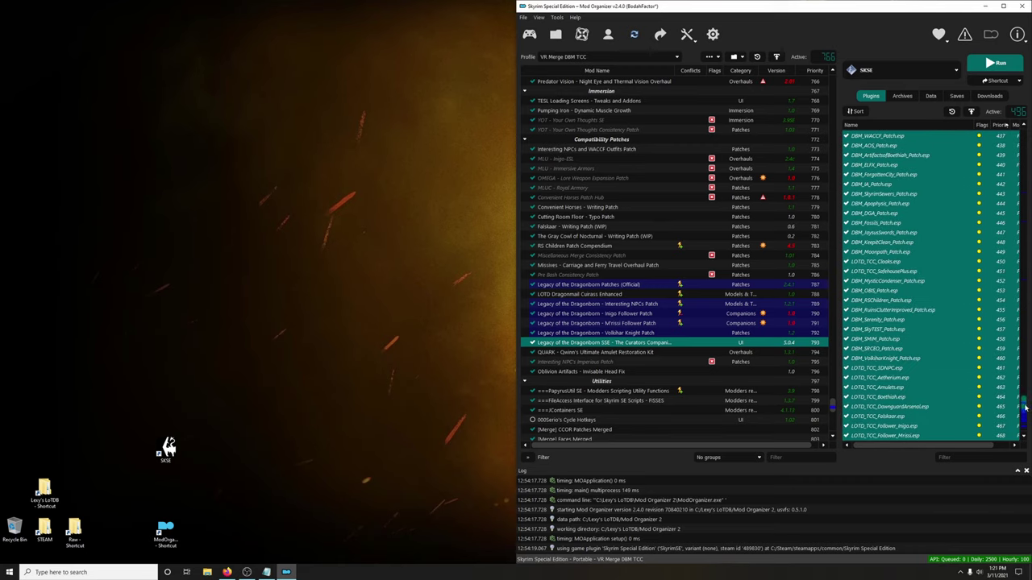
left_click_drag(1025, 406, 938, 436)
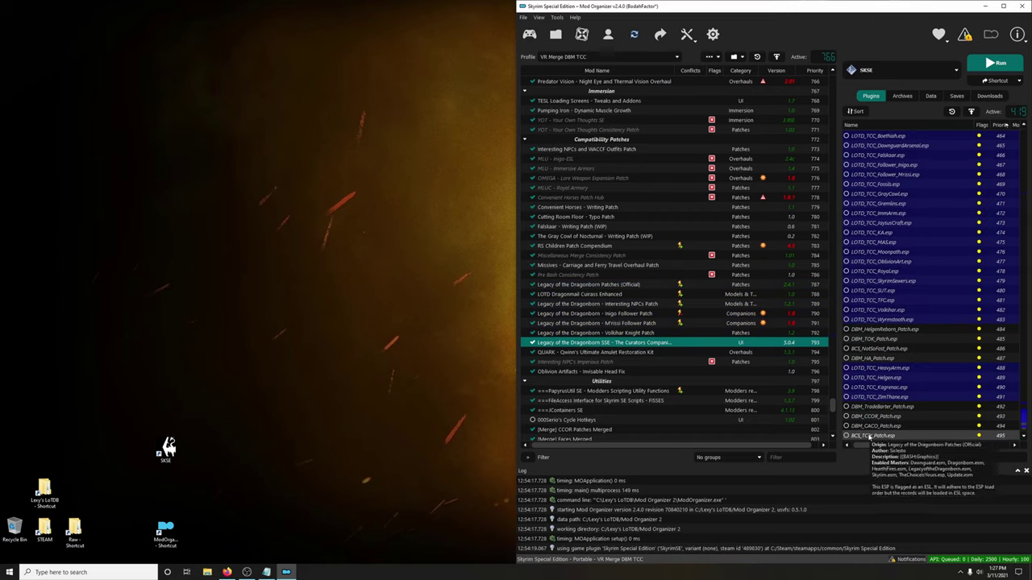
- Select Volkihar Knight - Consistency Patch.esp, Volkihar Knight Consistency Additions.esp and Amulets of Skyrim - Tweaks and Fixes.esp in the load order
mouse_move(886, 263)
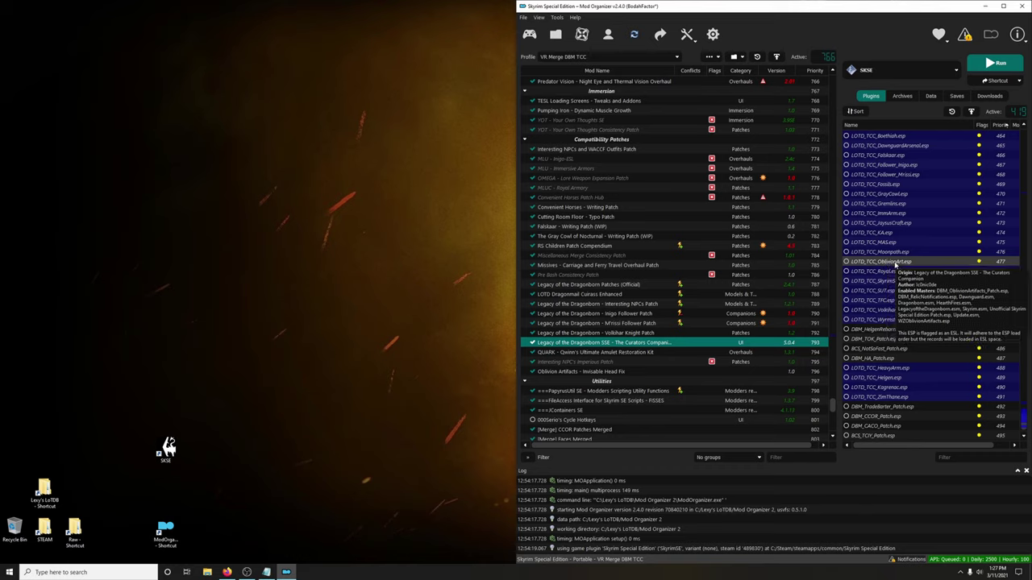
scroll(896, 298, "up", 6)
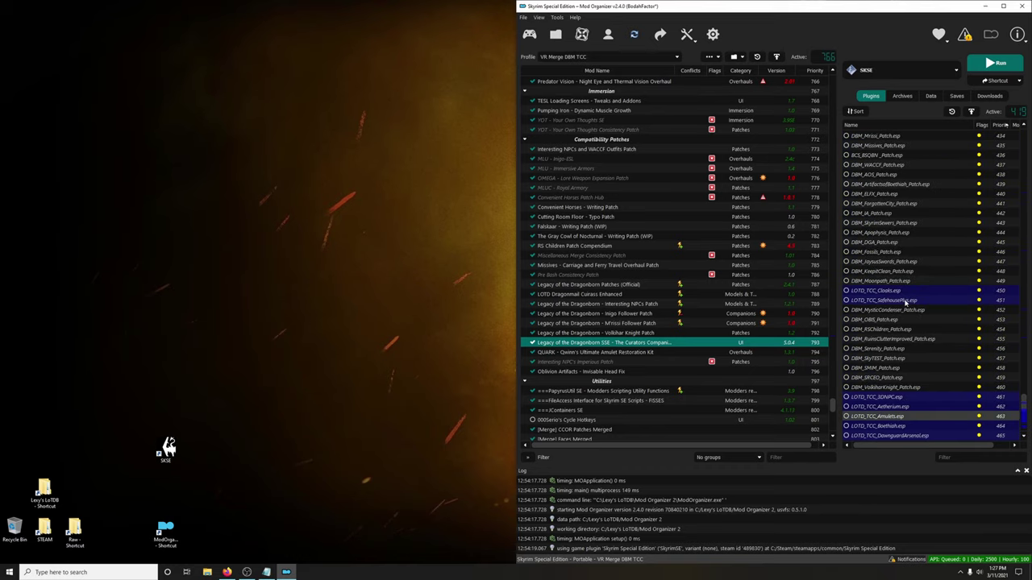
scroll(927, 300, "up", 19)
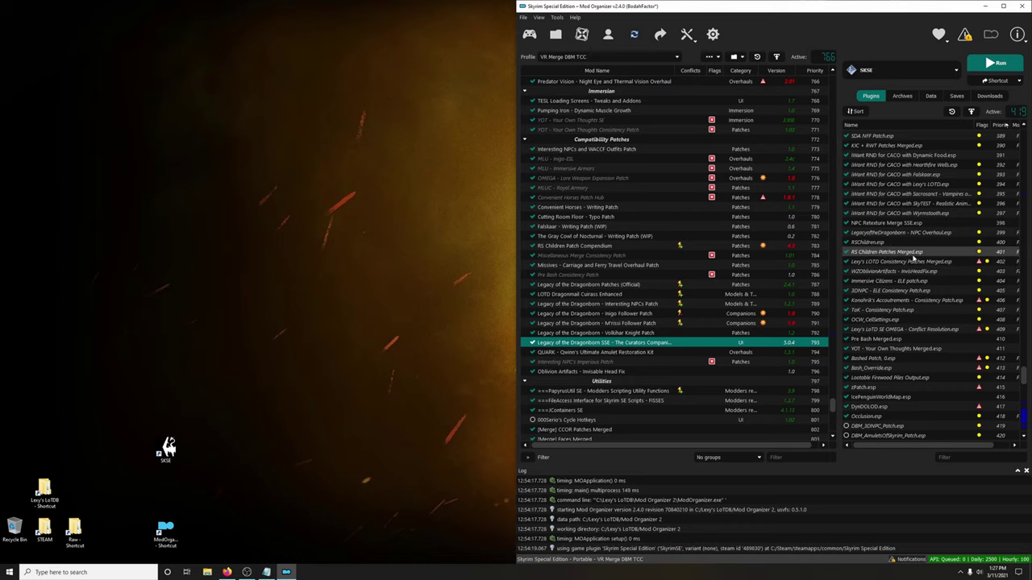
scroll(936, 279, "up", 2)
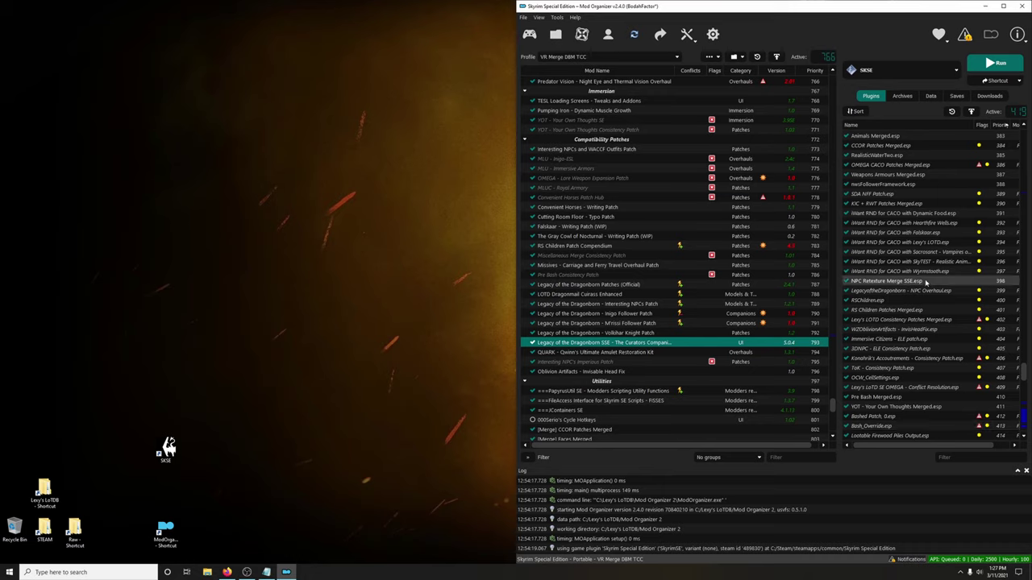
scroll(966, 365, "up", 16)
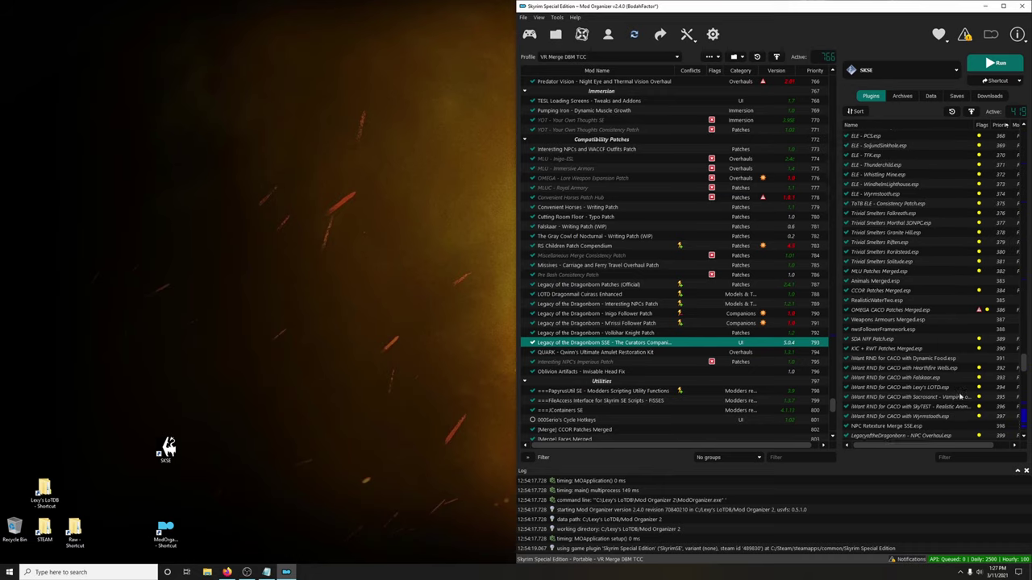
scroll(959, 396, "up", 20)
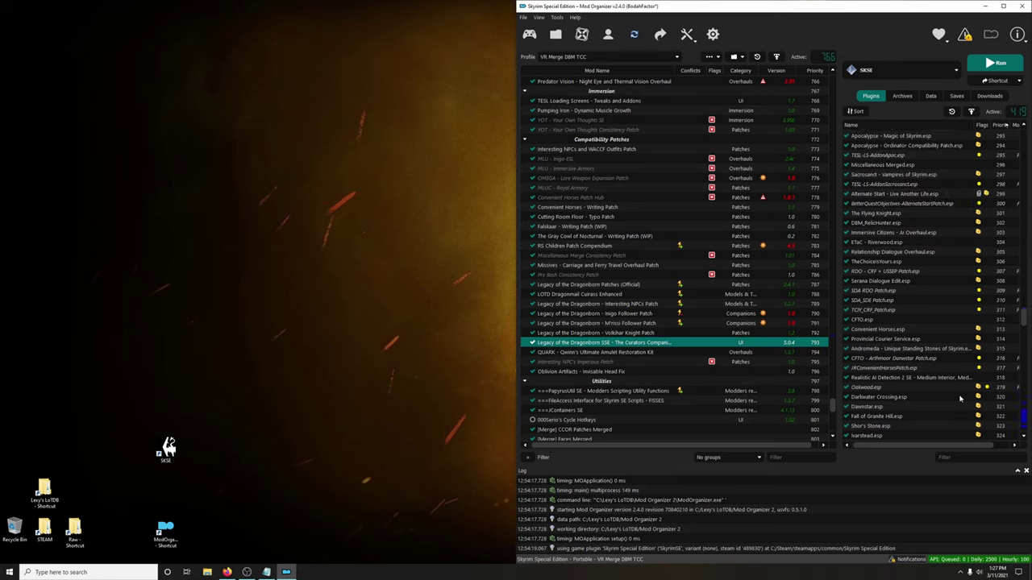
scroll(959, 396, "up", 1)
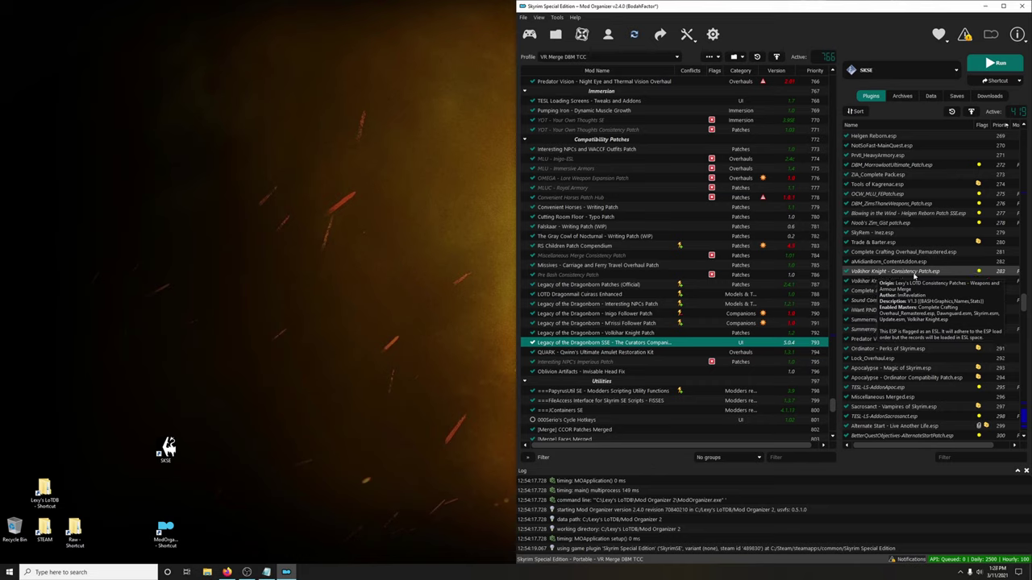
left_click(922, 276)
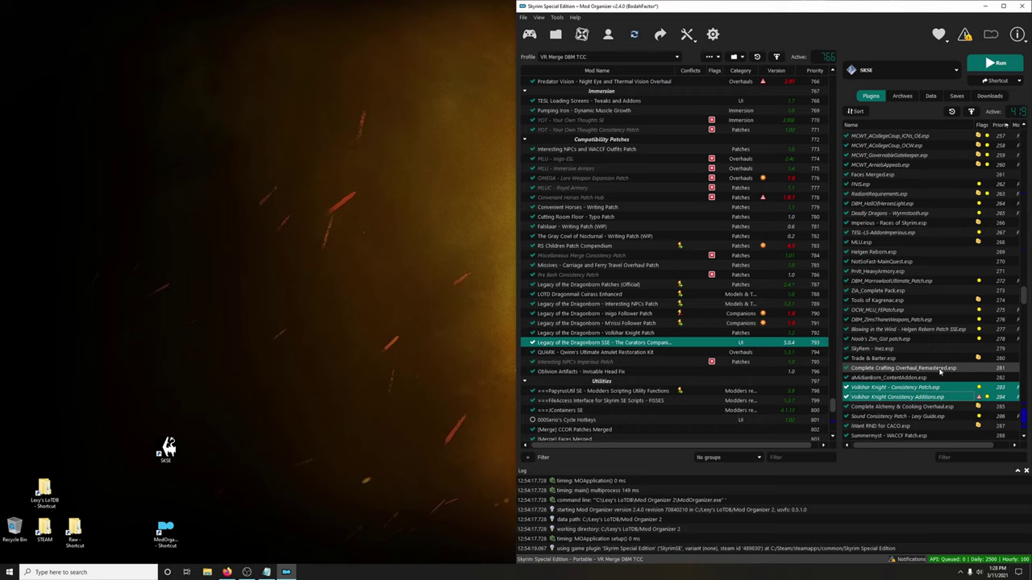
scroll(939, 371, "up", 15)
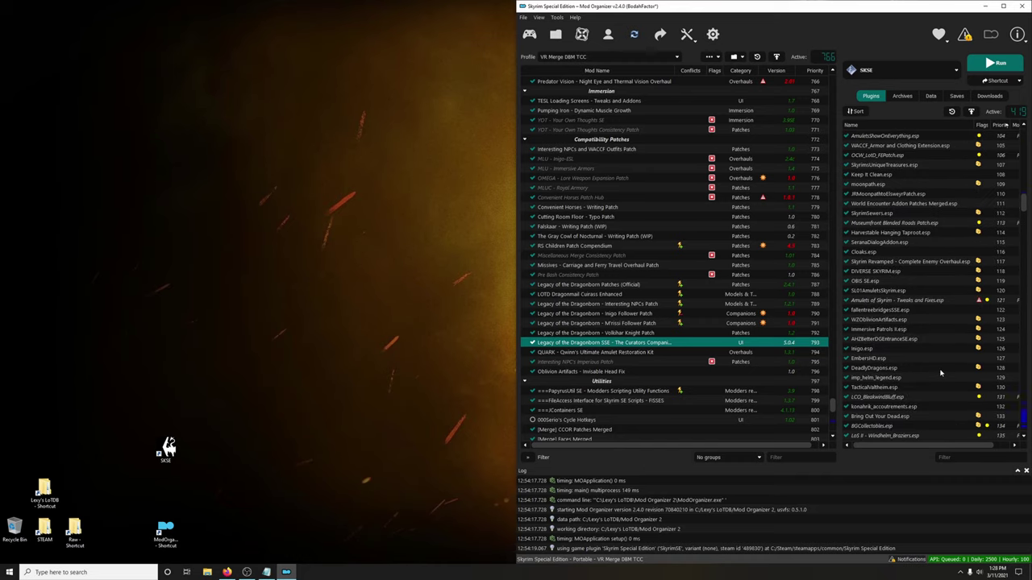
left_click(915, 304)
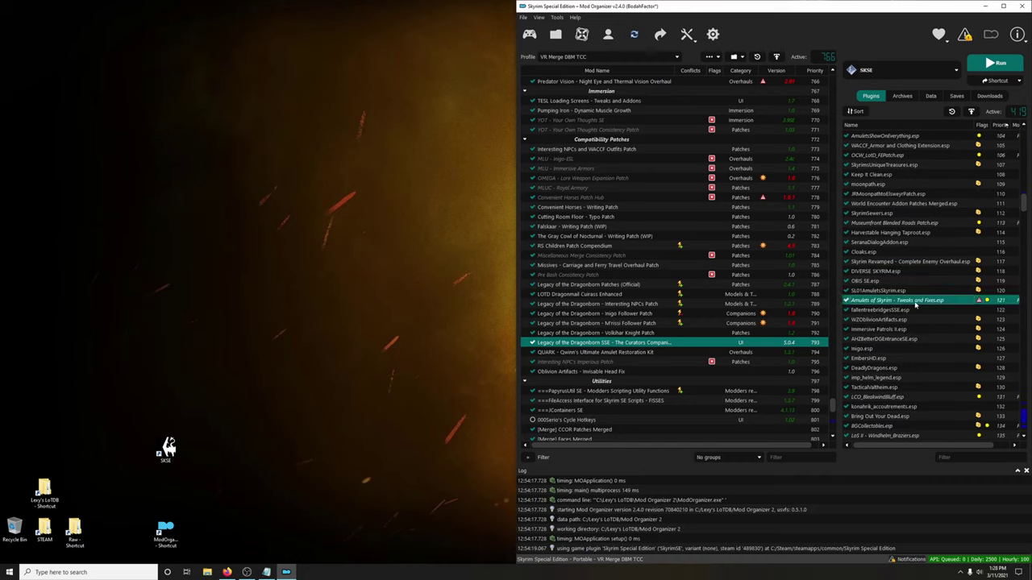
- Move the three selected Amulets of Skyrim and Volkihar Knight plugins down to just before Occlusion.esp
scroll(915, 307, "up", 5)
scroll(915, 346, "down", 20)
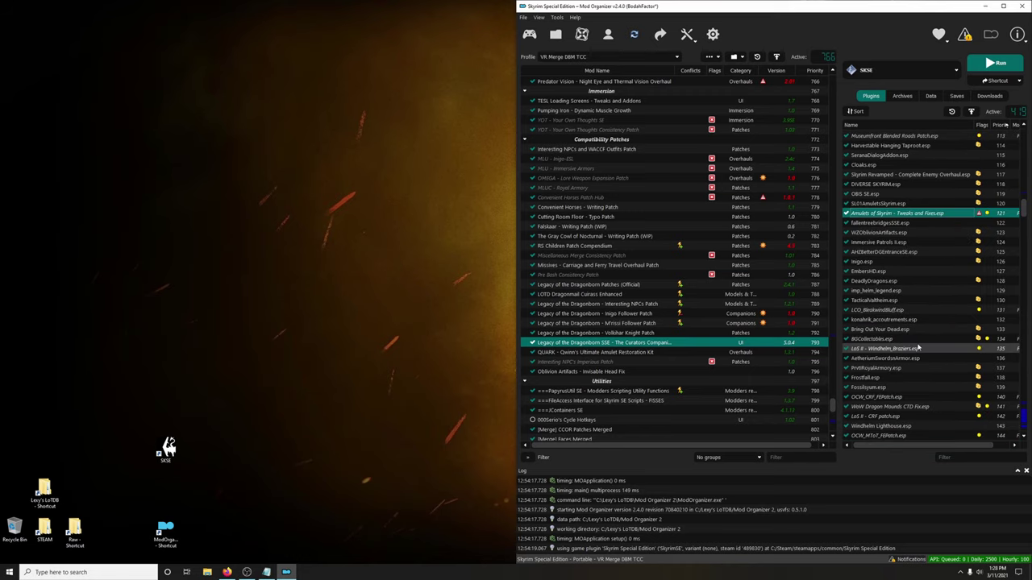
scroll(919, 345, "down", 20)
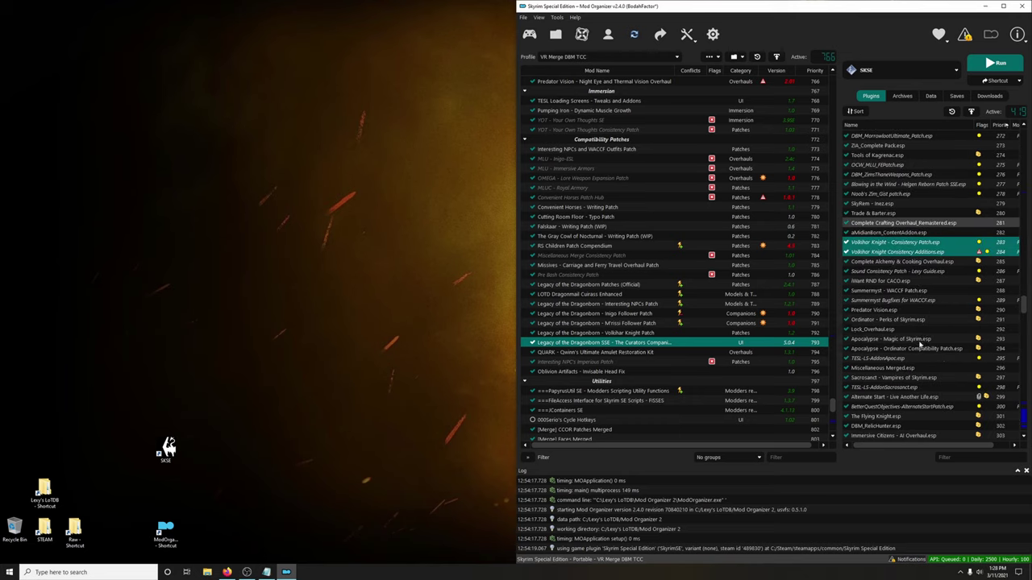
left_click_drag(933, 398, 931, 322)
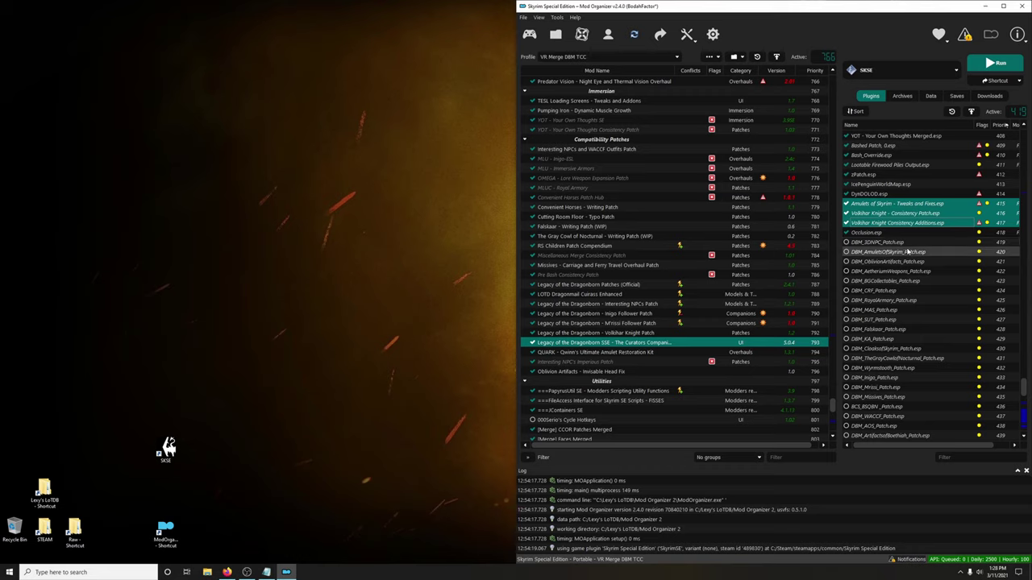
- Move Amulets of Skyrim - Tweaks and Fixes.esp directly below DBM_AmuletsOfSkyrim_Patch.esp in the load order
scroll(905, 364, "down", 5)
scroll(904, 364, "down", 14)
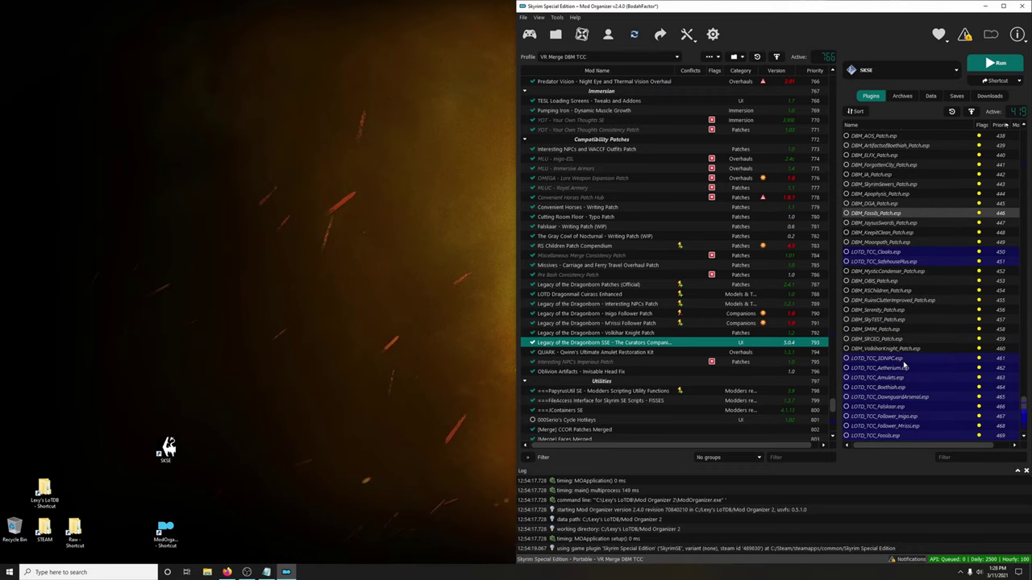
scroll(895, 291, "up", 18)
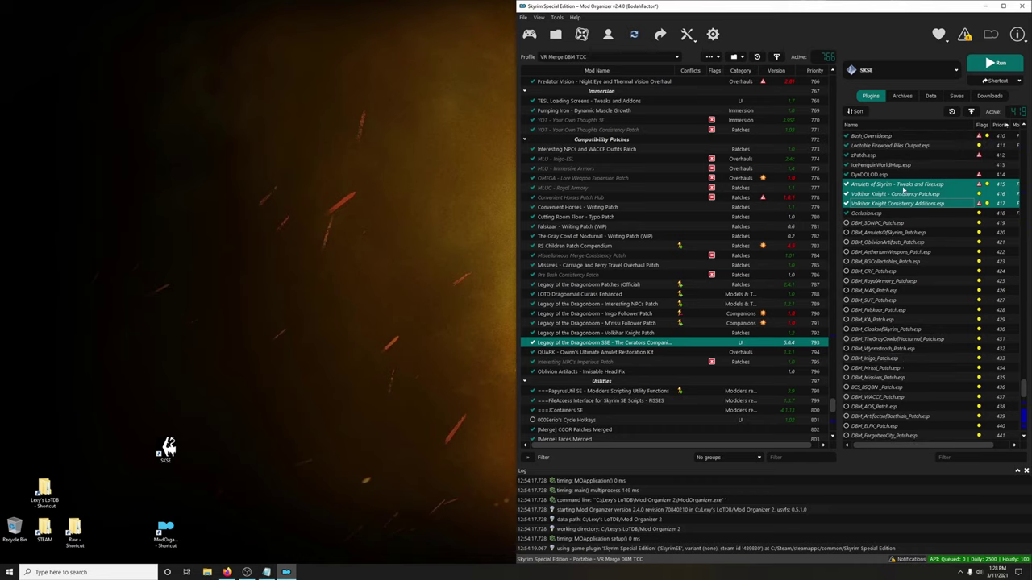
left_click(919, 195)
left_click(869, 186)
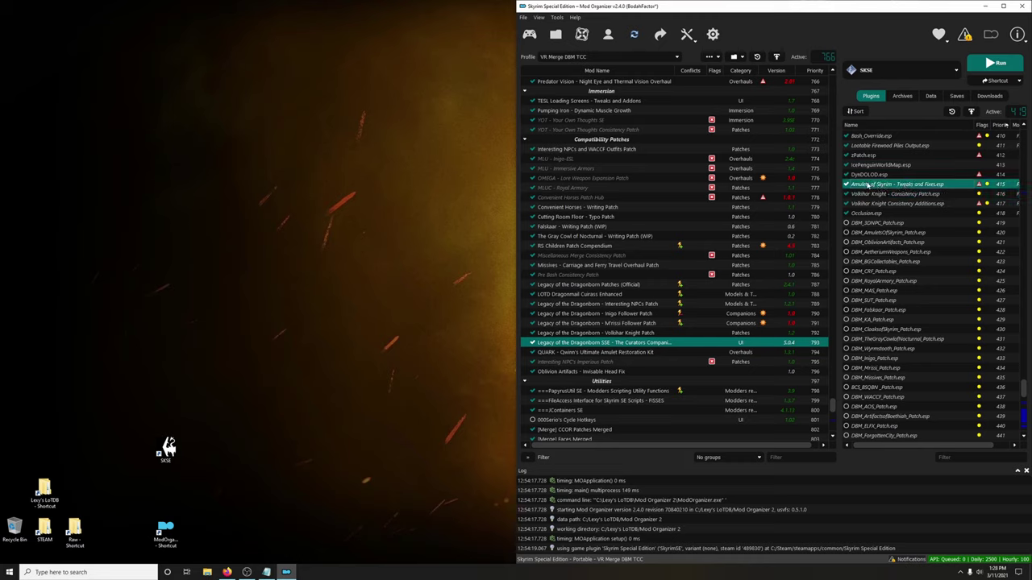
left_click_drag(903, 185, 878, 229)
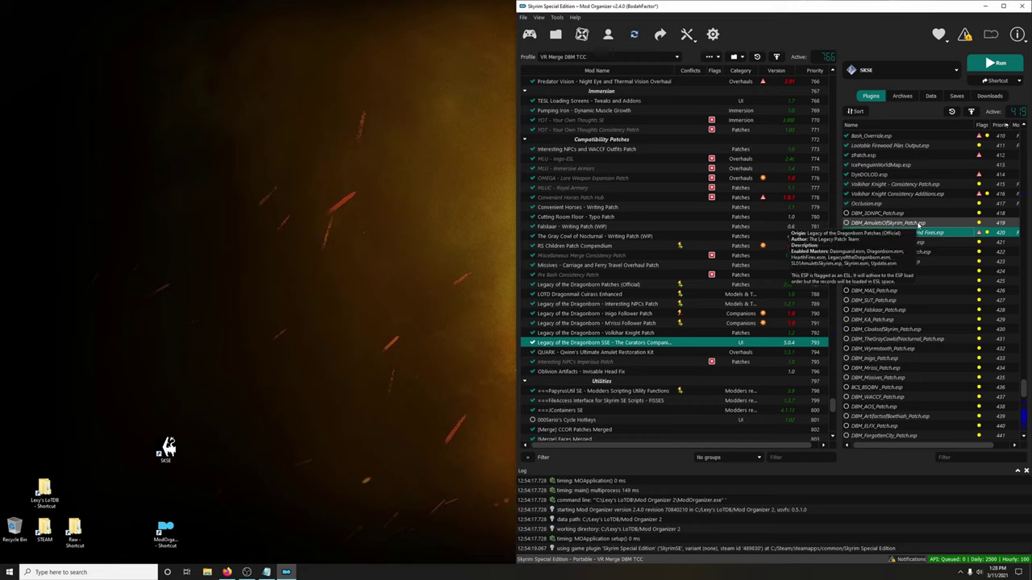
- Move the Volkihar Knight Consistency Patch and Consistency Additions plugins directly below DBM_VolkiharKnight_Patch.esp
scroll(919, 233, "up", 4)
left_click(920, 300)
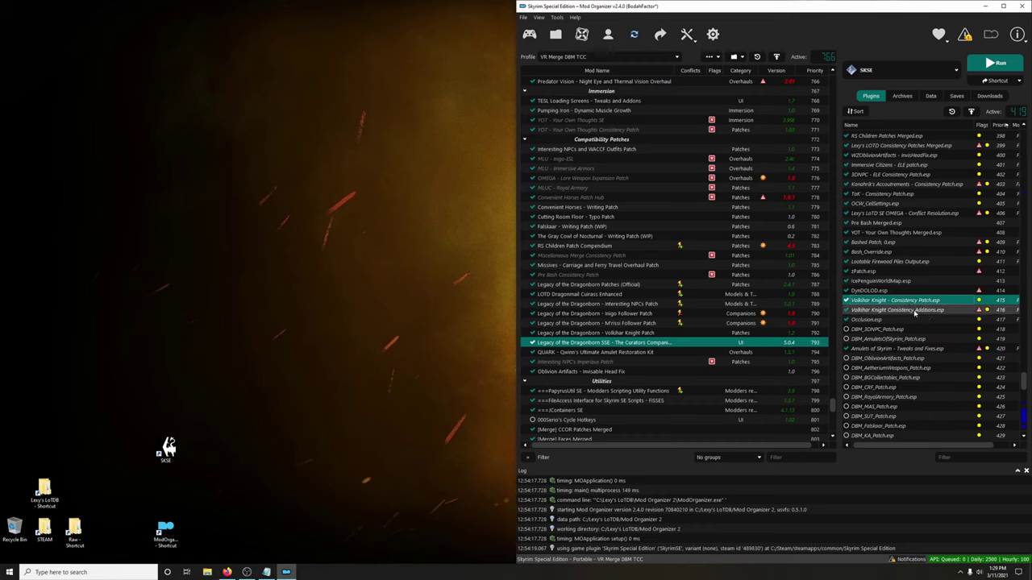
left_click(920, 310, "shift")
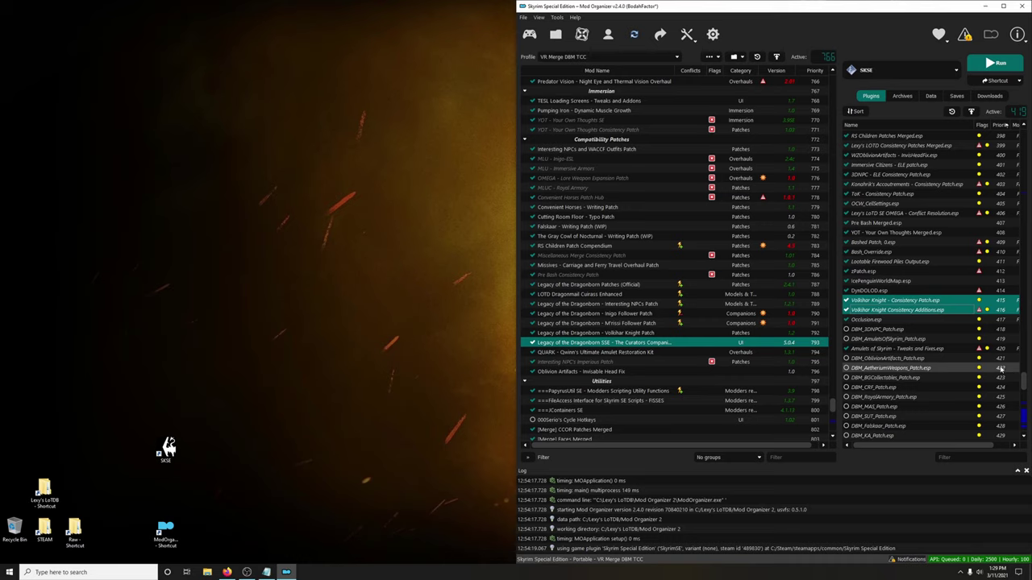
left_click_drag(936, 312, 966, 304)
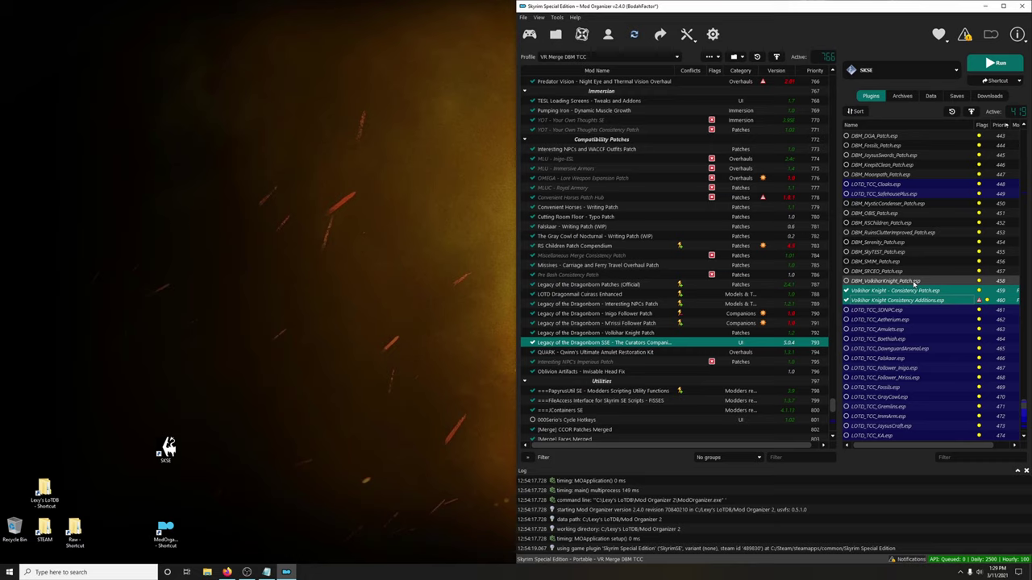
mouse_move(886, 290)
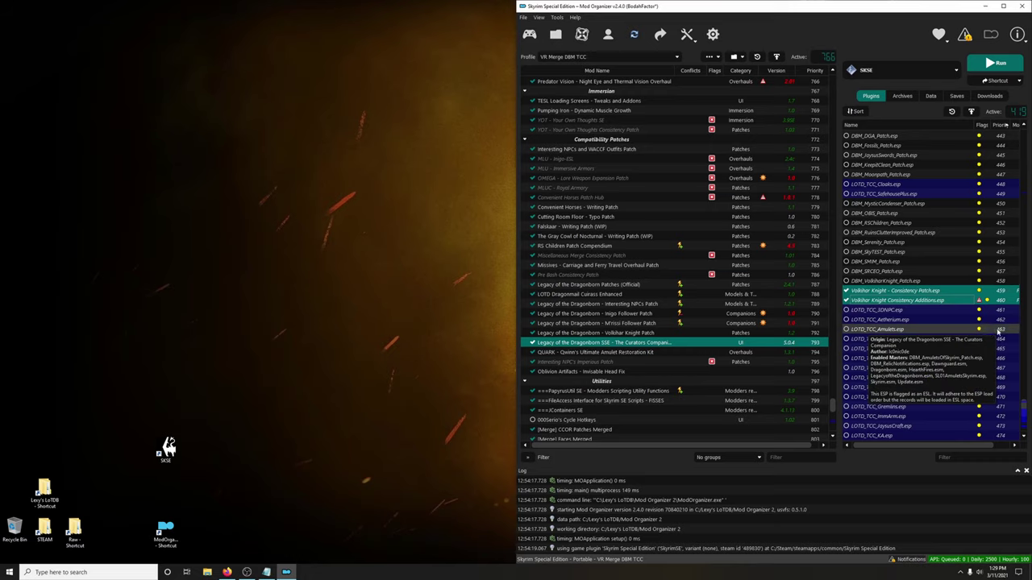
mouse_move(1000, 282)
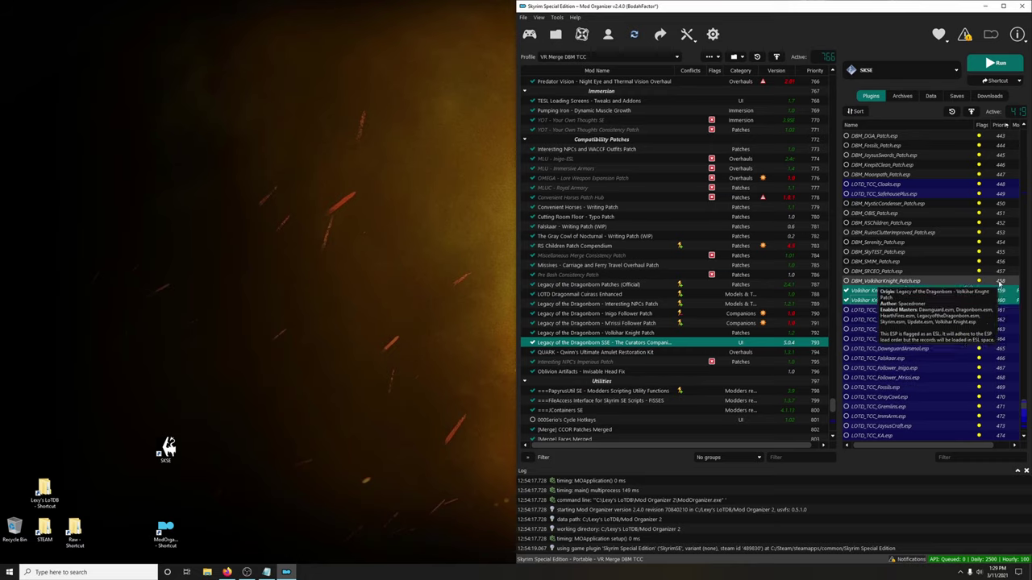
left_click(880, 291)
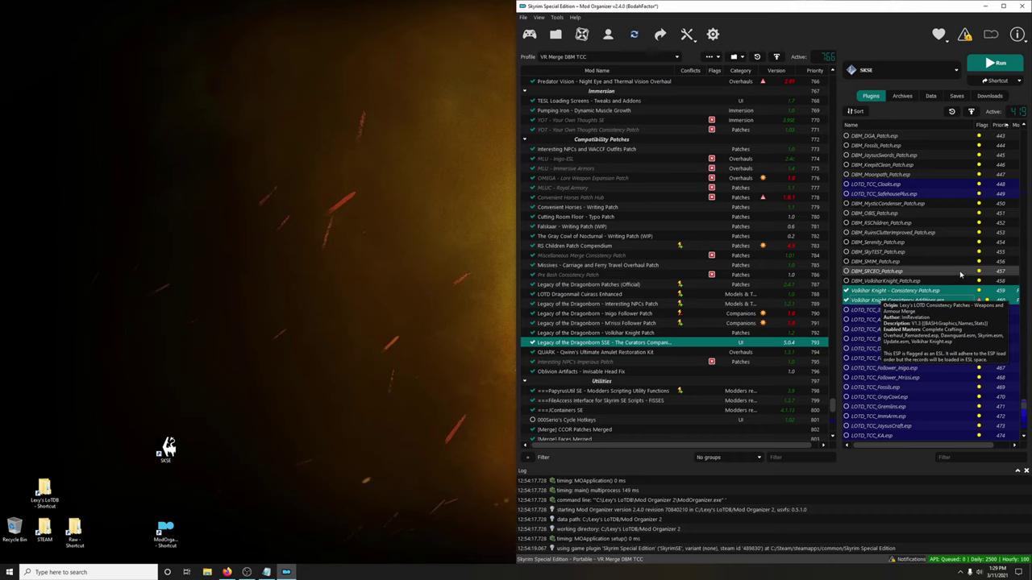
left_click(880, 299, "shift")
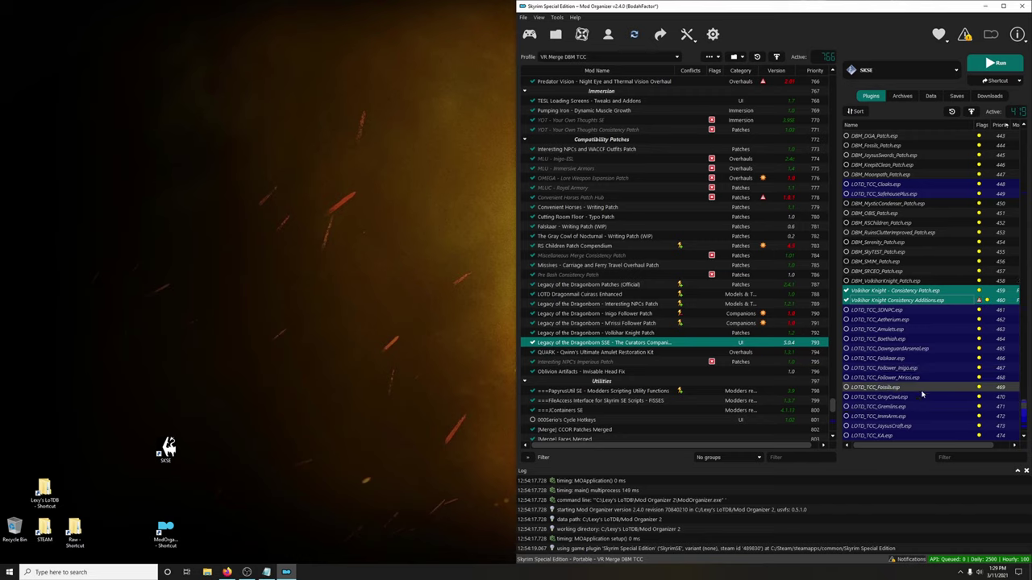
scroll(893, 391, "down", 7)
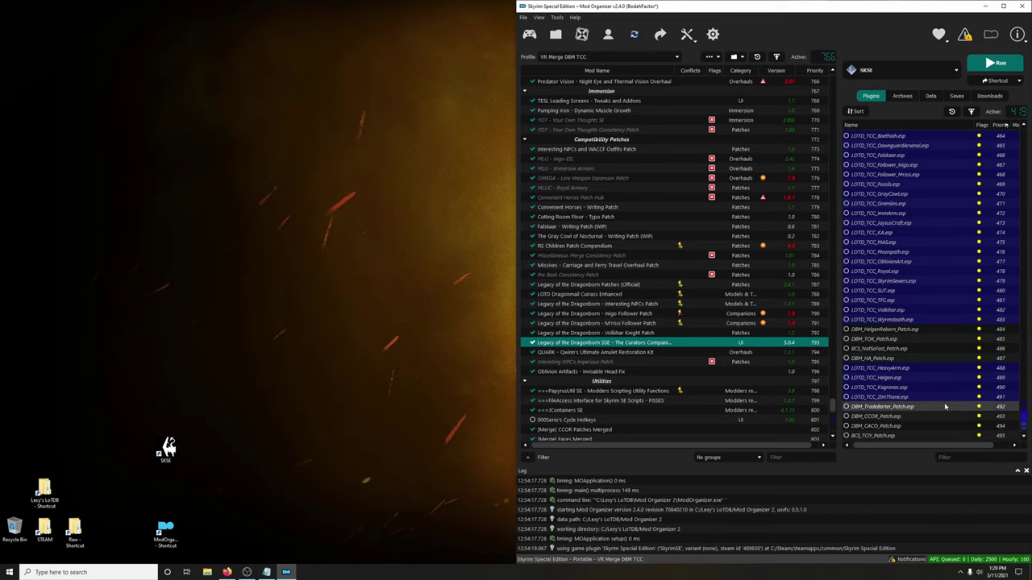
scroll(944, 411, "up", 18)
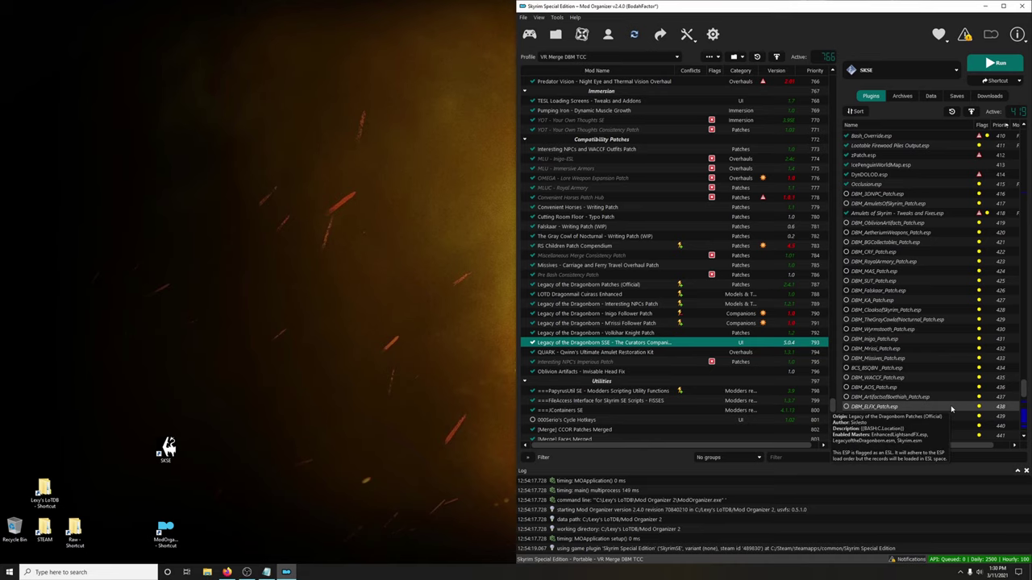
- Move DBM_Falskaar_Patch.esp up to directly below Occlusion.esp, ahead of all the other DBM patches in the load order
left_click_drag(951, 409, 927, 137)
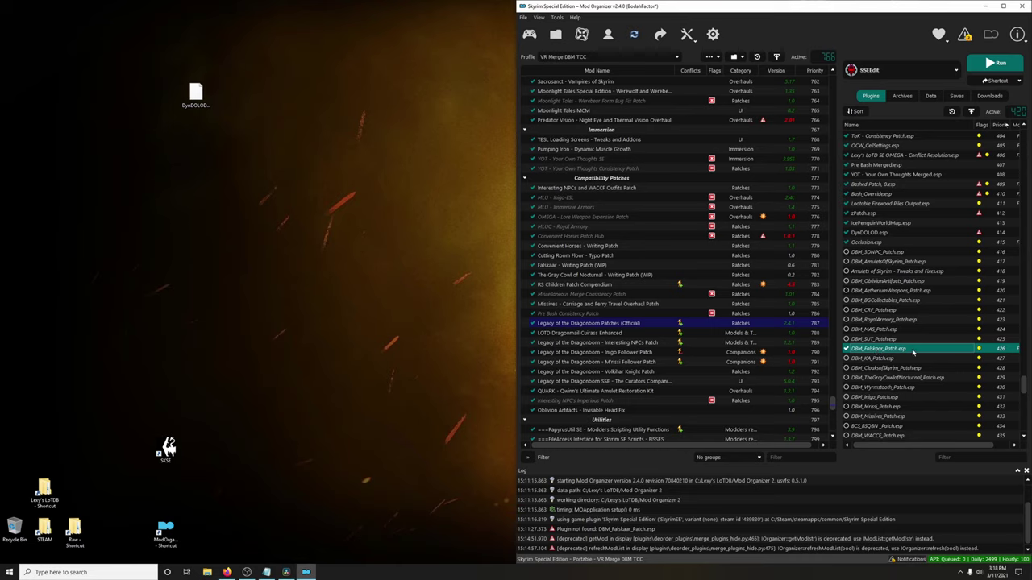
left_click_drag(866, 350, 880, 252)
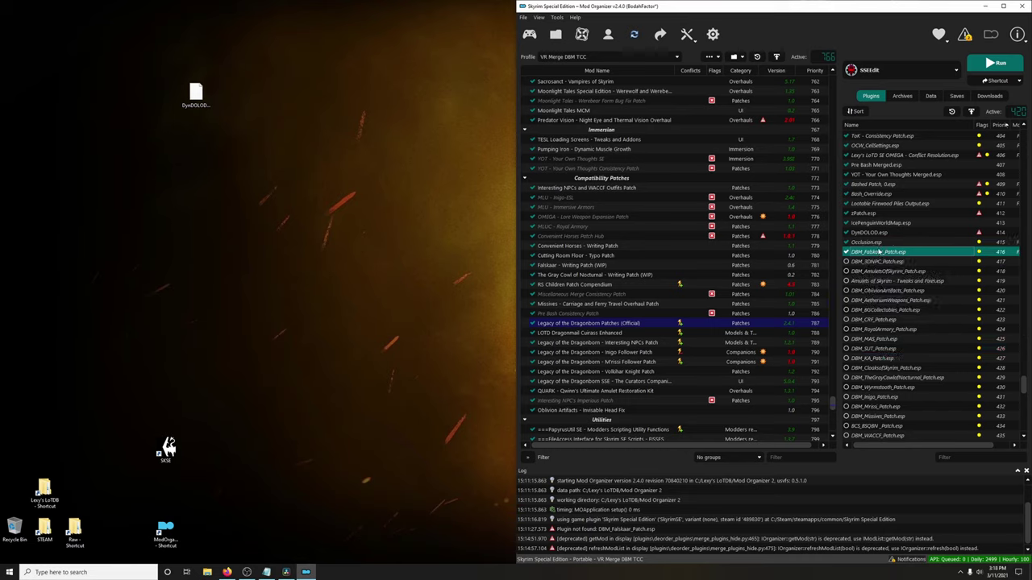
- Choose zEdit as the executable in Mod Organizer and run it
left_click(902, 69)
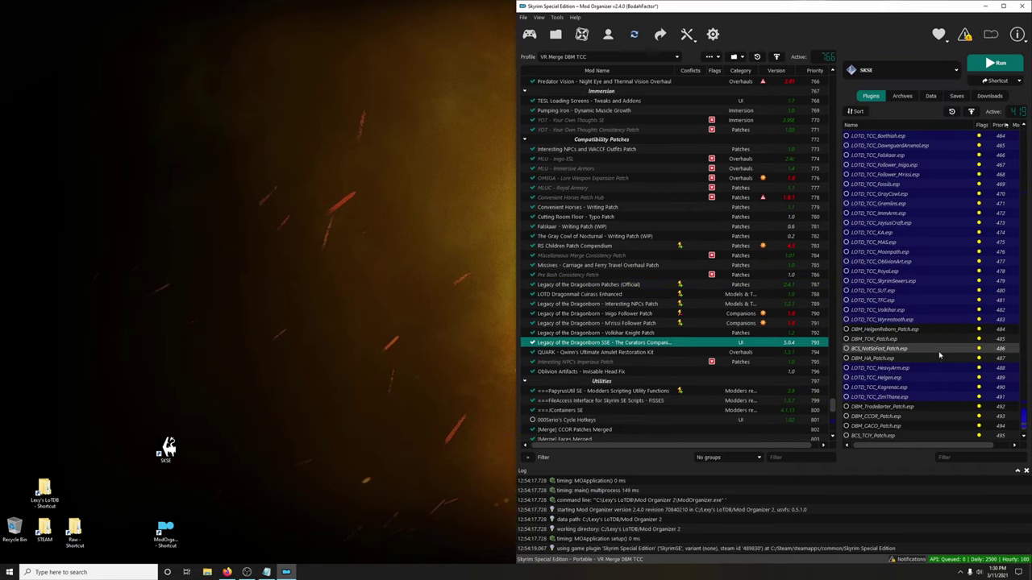
left_click(903, 69)
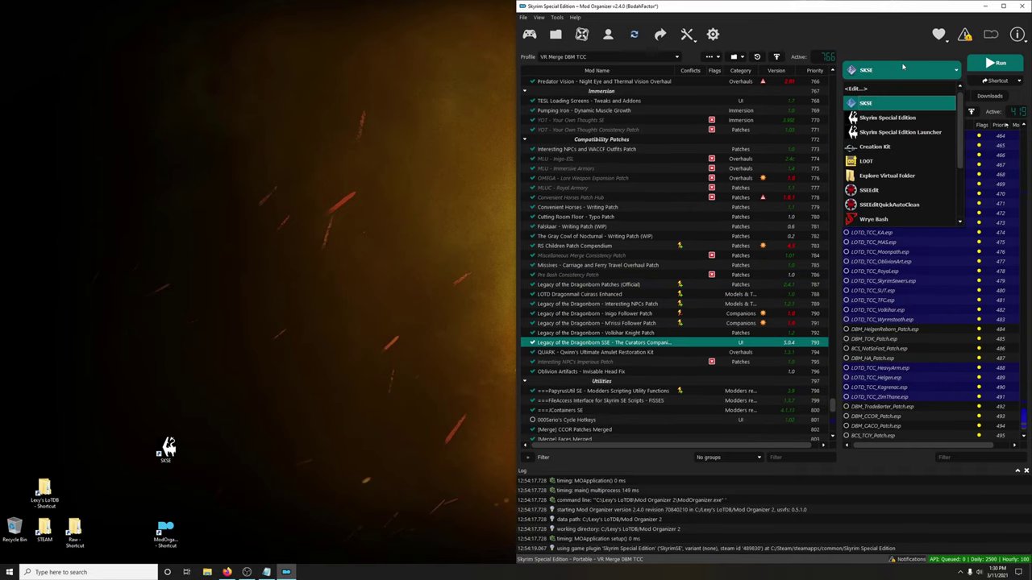
scroll(894, 169, "down", 2)
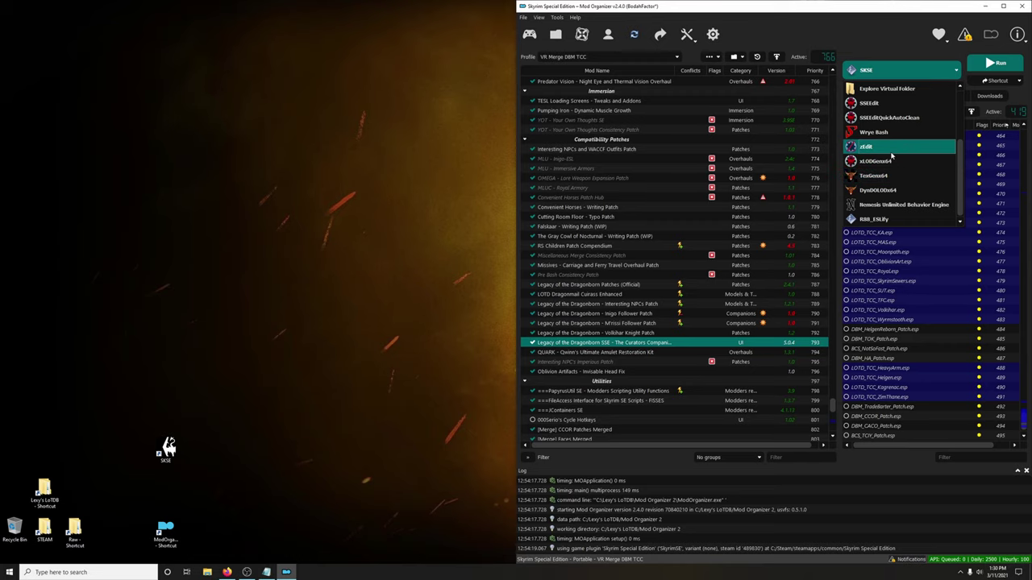
left_click(886, 150)
left_click(1006, 65)
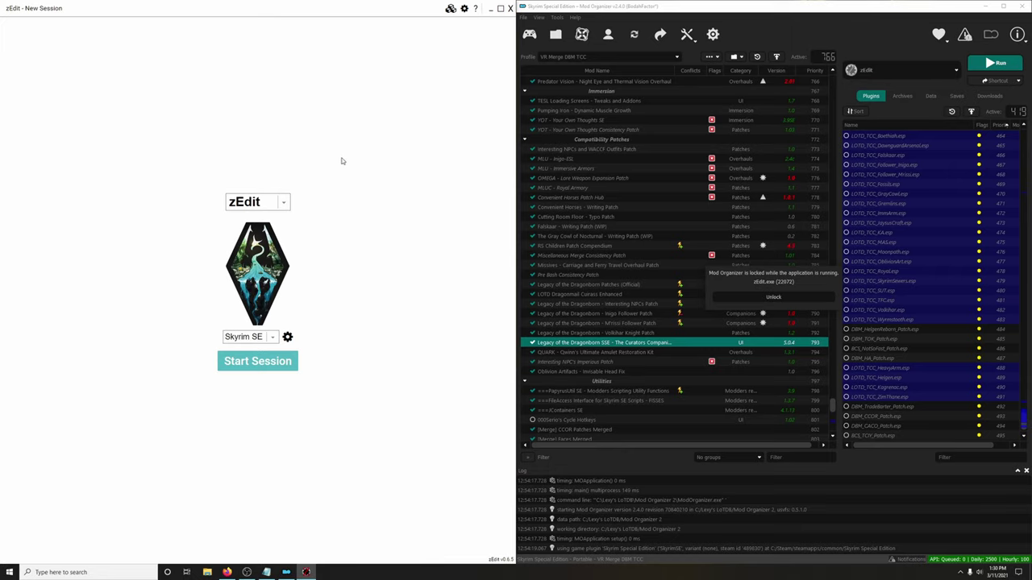
- Set the zEdit session mode to zMerge and start the session for Skyrim SE
left_click(258, 206)
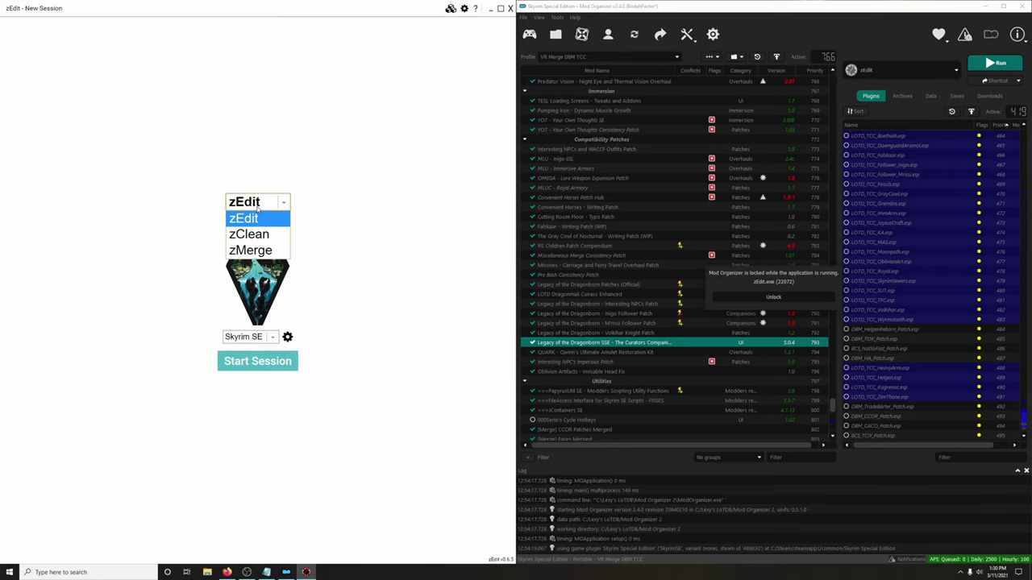
left_click(257, 251)
left_click(270, 364)
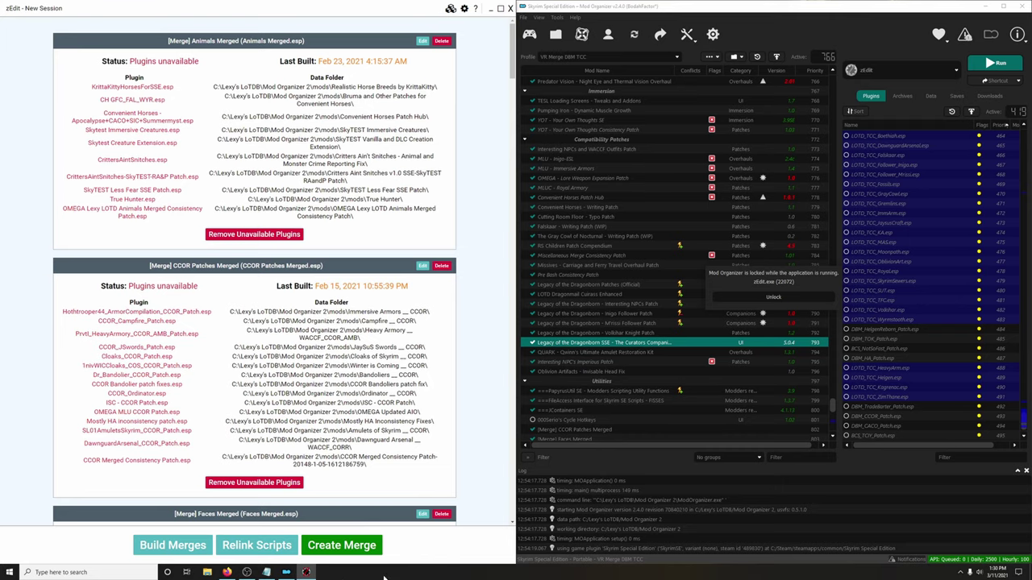
- Create a new merge named VR Merge DBM TCC
left_click(345, 548)
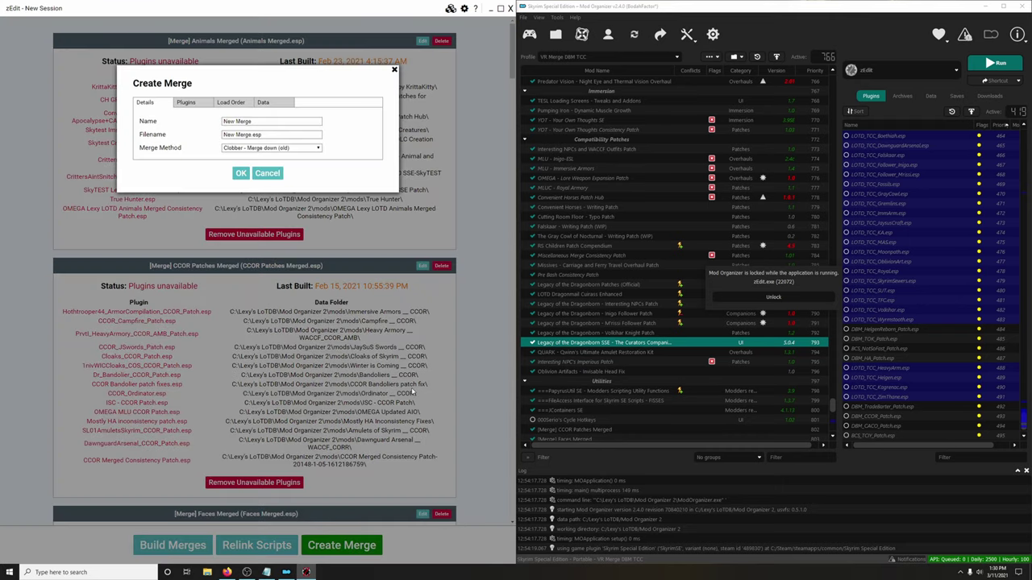
triple_click(258, 121)
key("BackSpace")
type("VR ")
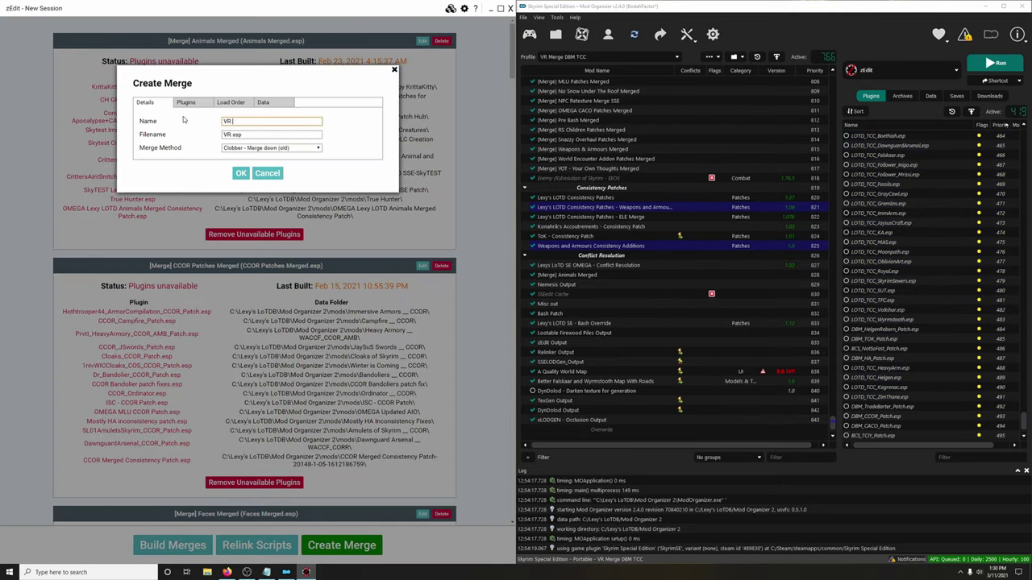
type("Merge DMBM TCC")
- Include BCS_TCIY_Patch.esp, DBM_CACO_Patch.esp, DBM_CCOR_Patch.esp and DBM_TradeBarter_Patch.esp in the merge's plugins
left_click(193, 105)
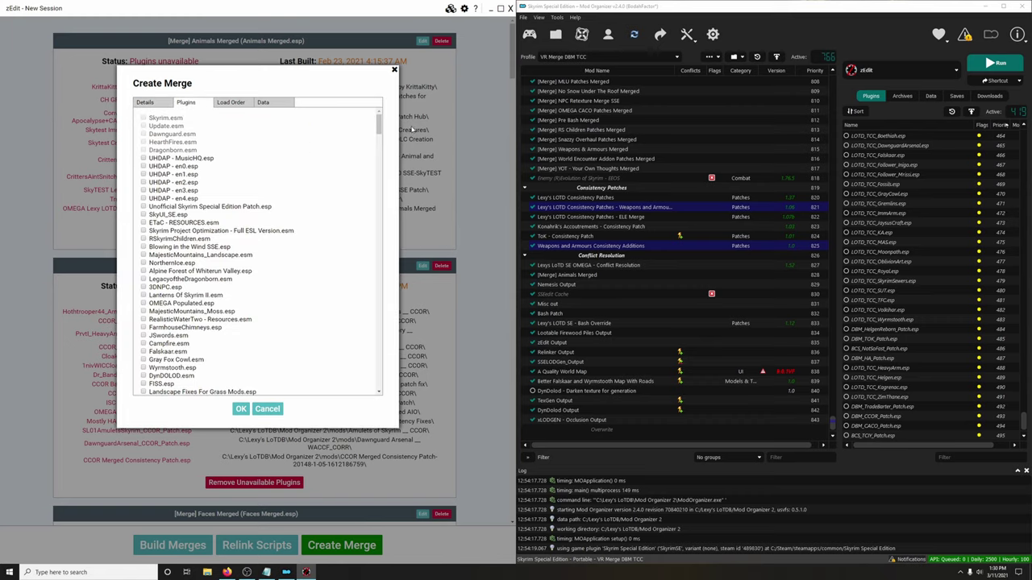
left_click_drag(379, 125, 394, 392)
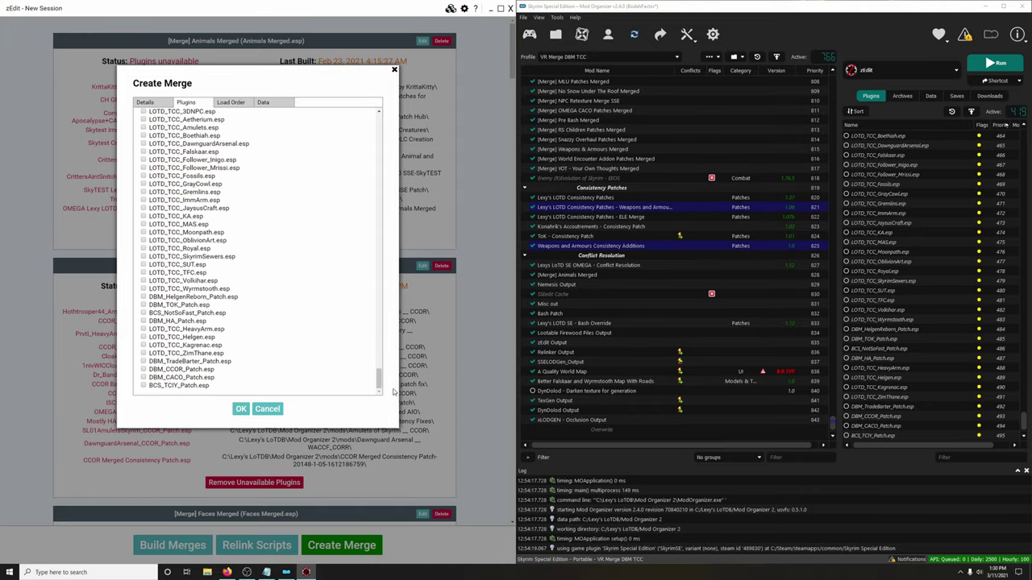
left_click(143, 385)
left_click(143, 377)
left_click(143, 369)
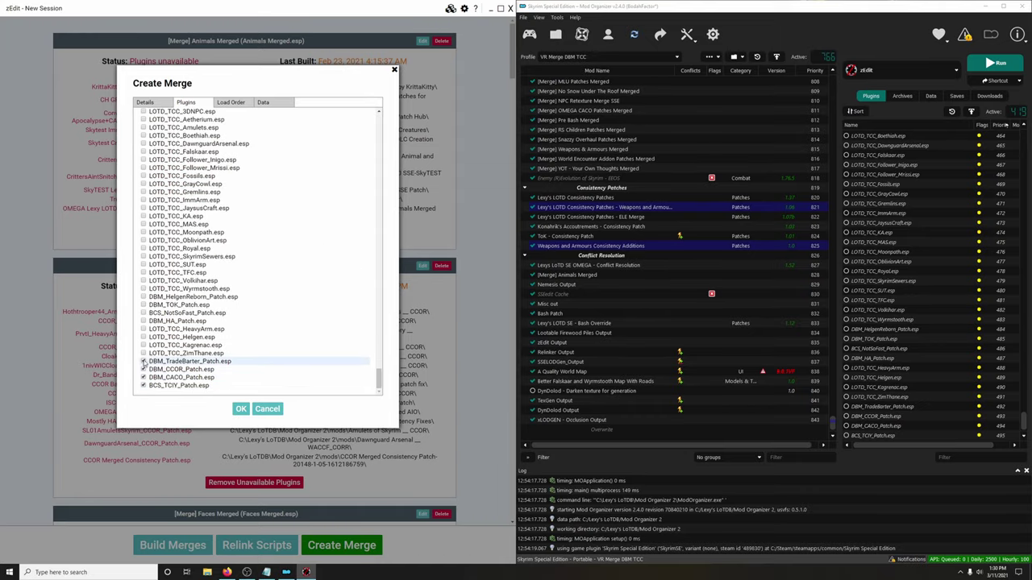
left_click(144, 361)
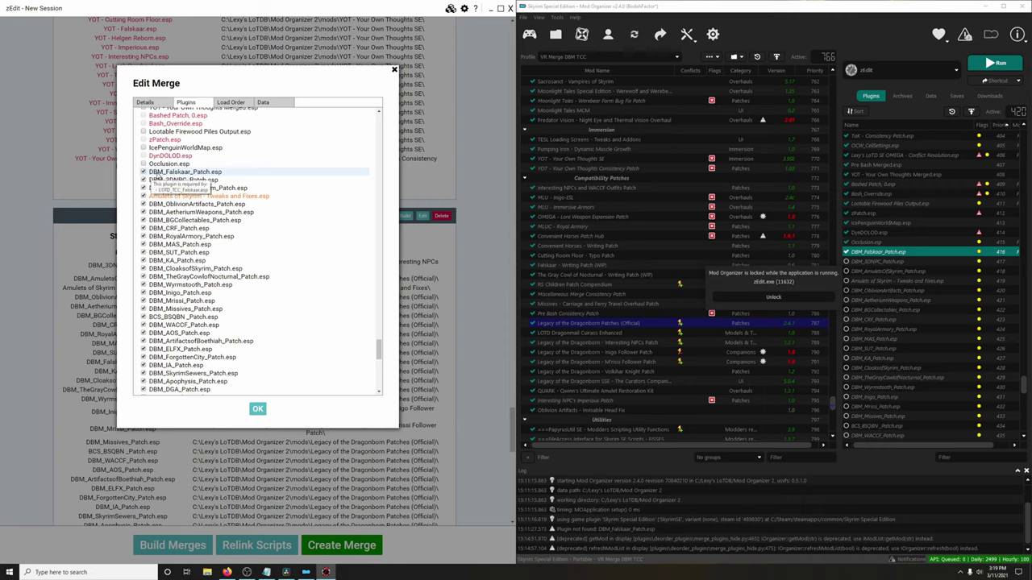
- Exclude DBM_Falskaar_Patch.esp from the merge and include DBM_AmuletsOfSkyrim_Patch.esp and DBM_3DNPC_Patch.esp
left_click(144, 172)
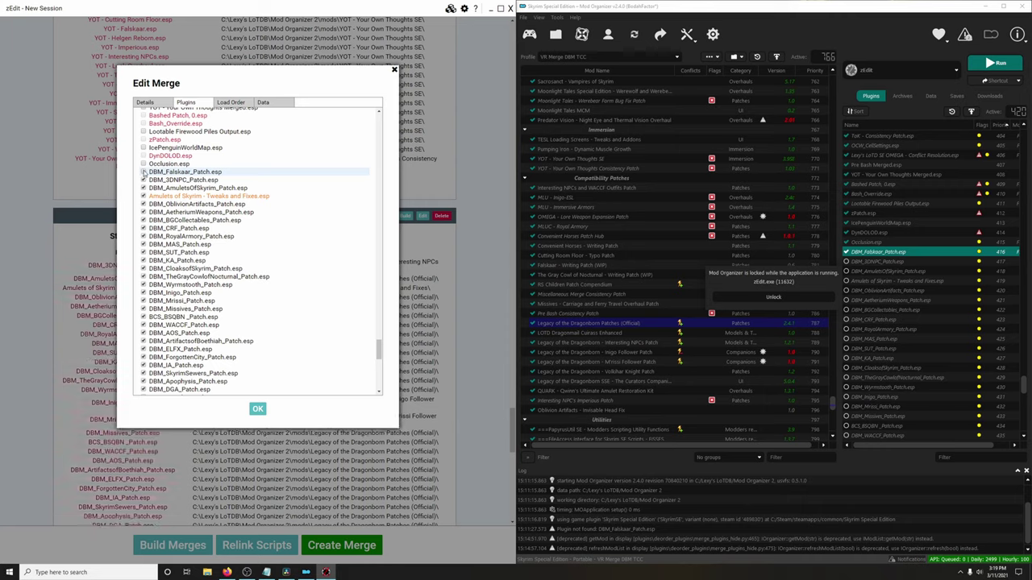
mouse_move(166, 179)
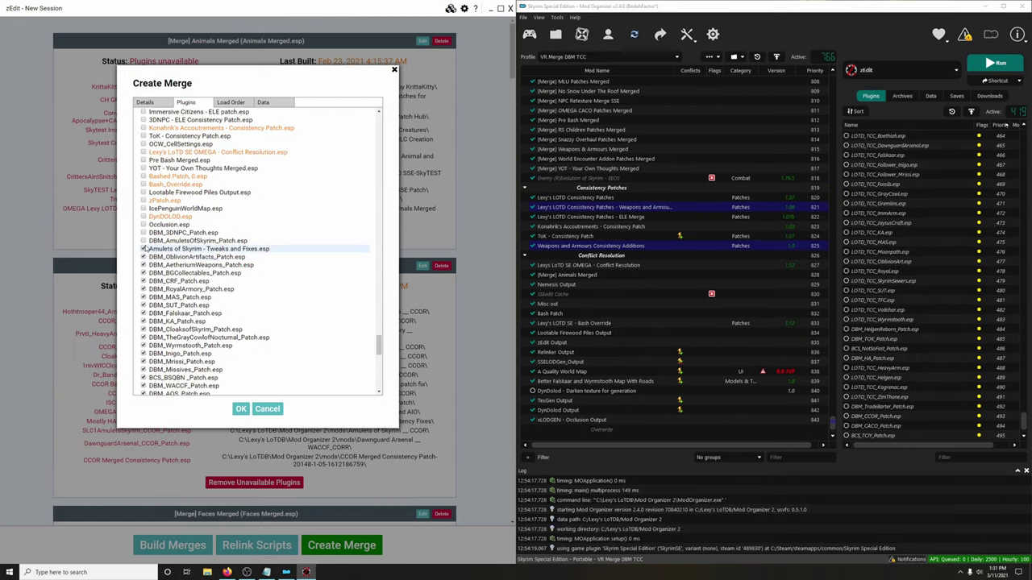
left_click(143, 241)
left_click(143, 232)
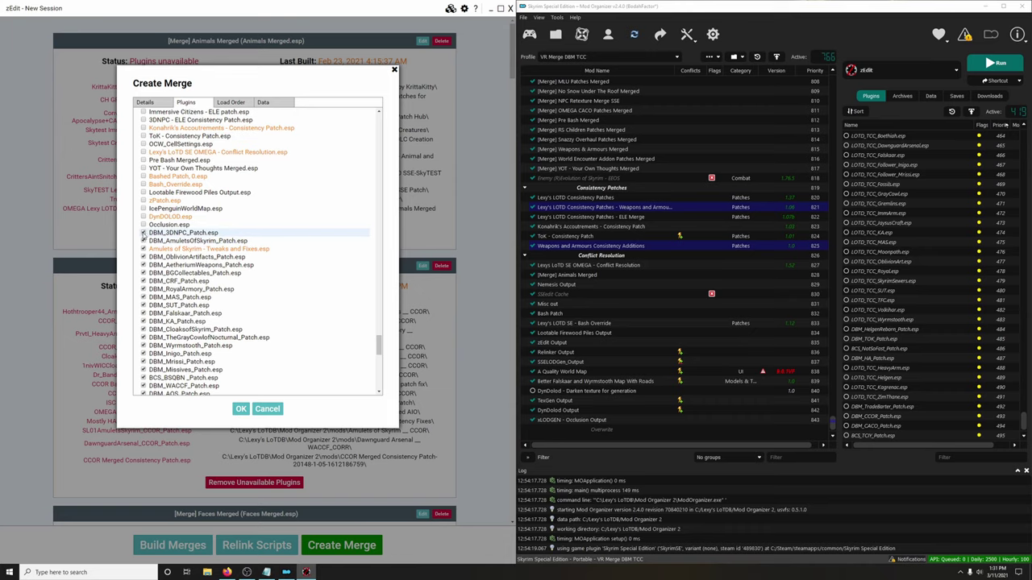
- Review the merge's load order and save the merge, accepting that dependent plugins will be unusable
left_click(240, 105)
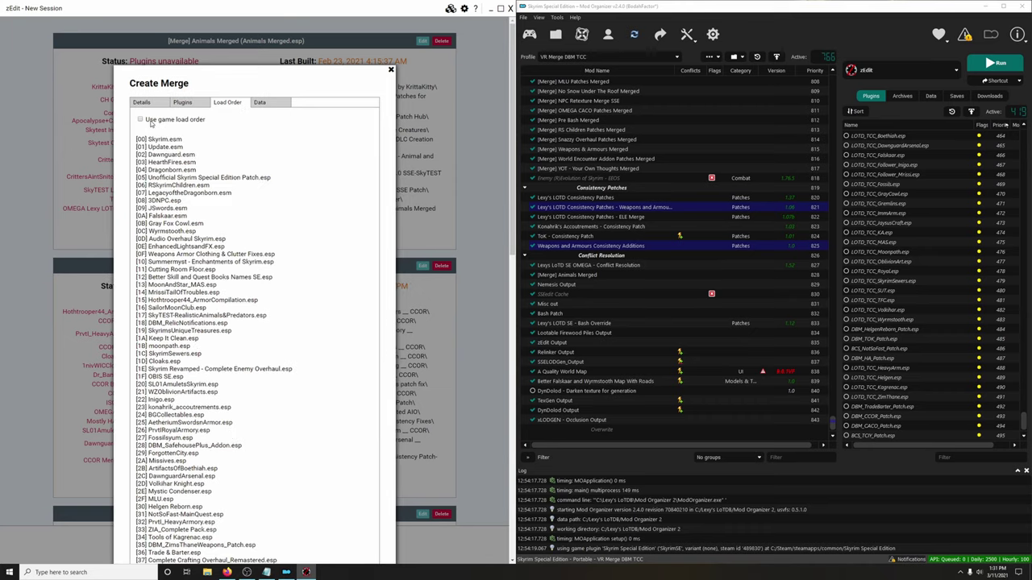
scroll(303, 370, "down", 10)
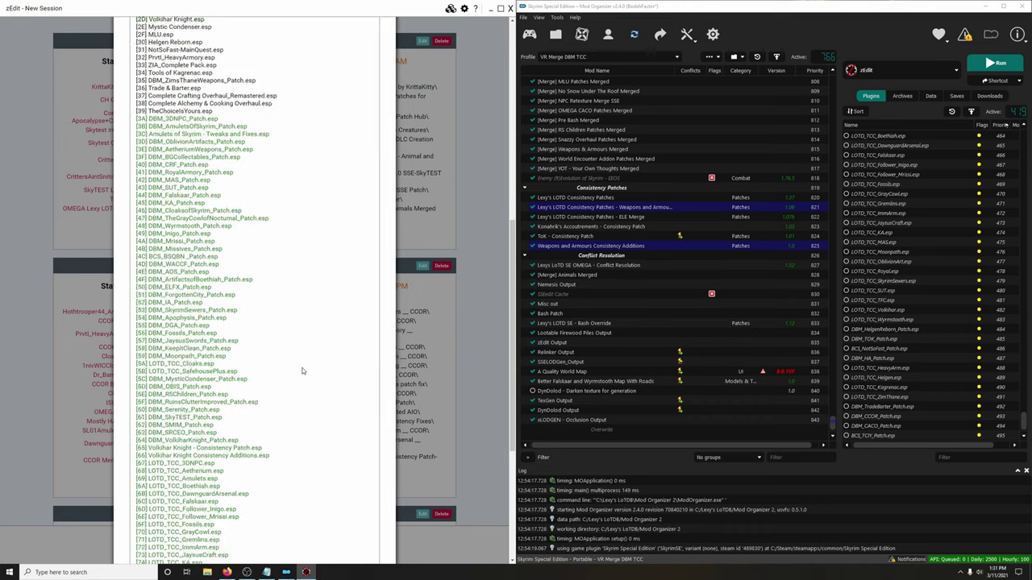
left_click(237, 497)
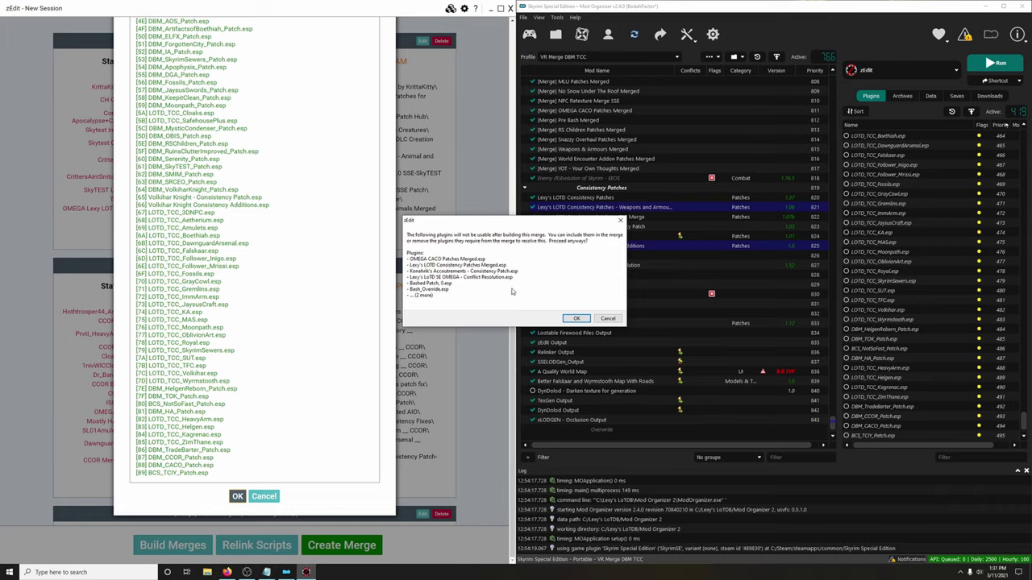
left_click(572, 320)
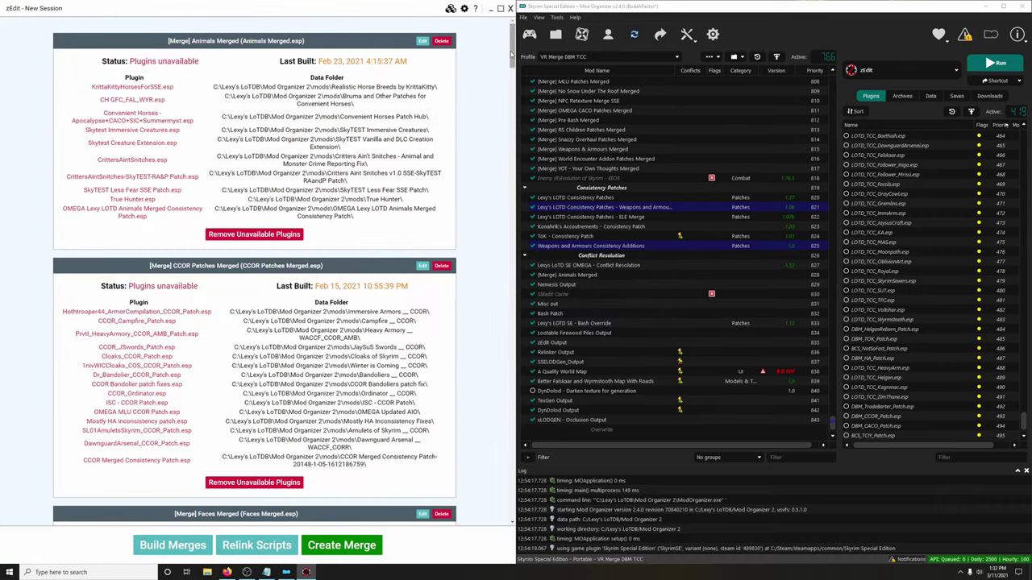
- Find the VR Merge DBM TCC entry in the merge list, build it and dismiss the build log
left_click_drag(512, 50, 540, 425)
scroll(442, 253, "down", 4)
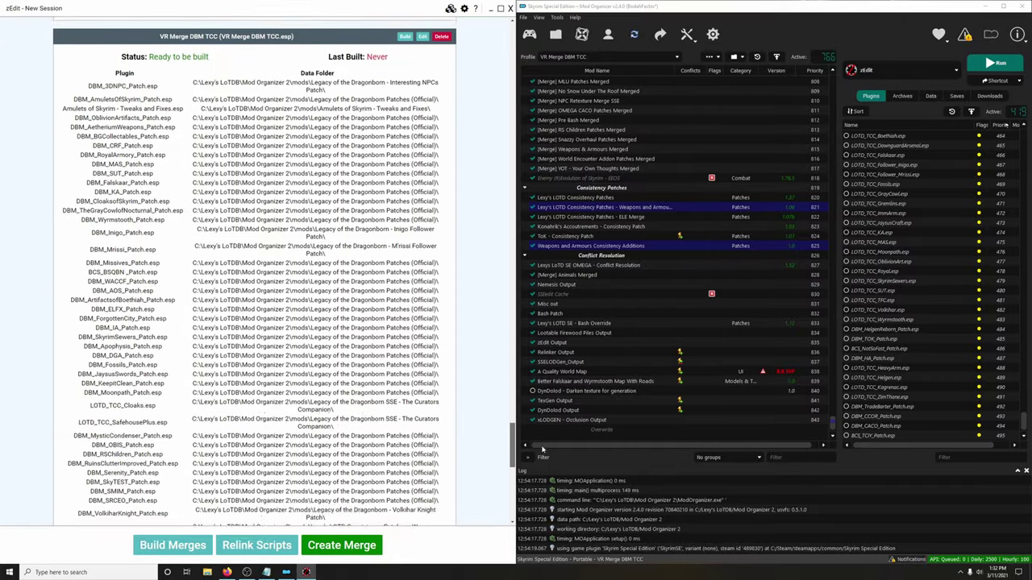
scroll(442, 253, "up", 5)
scroll(443, 253, "down", 2)
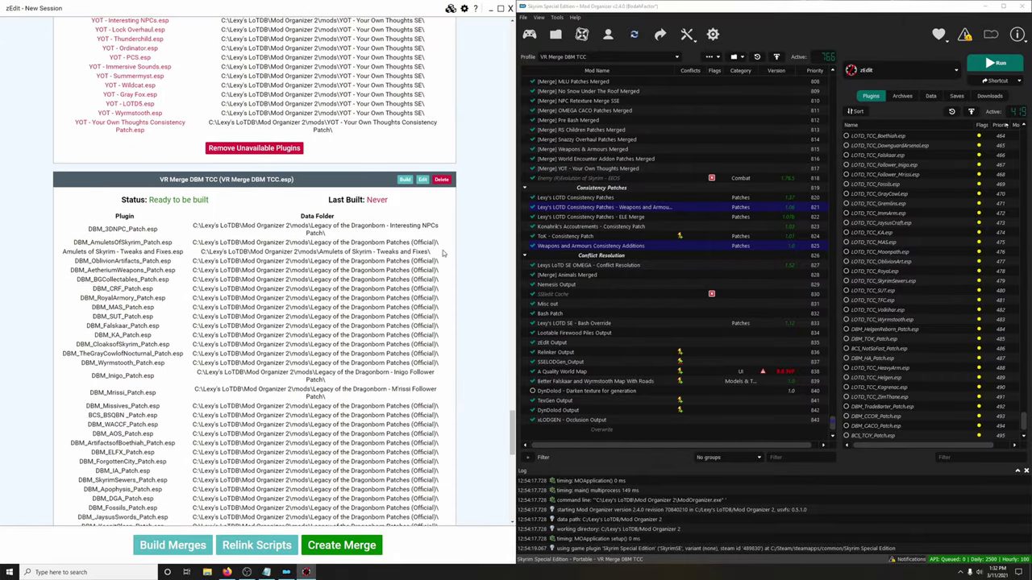
left_click(405, 183)
left_click(141, 142)
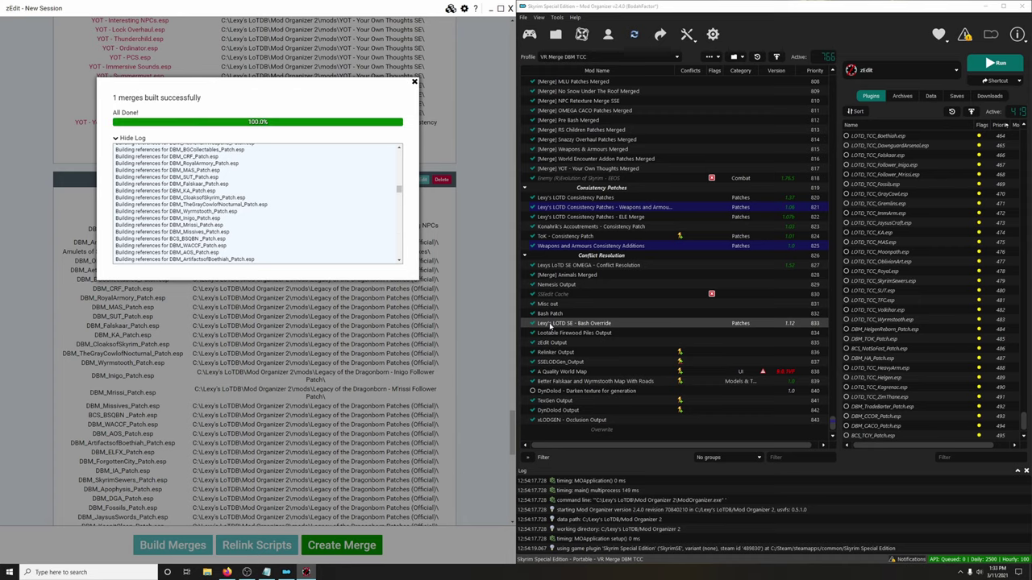
left_click(413, 84)
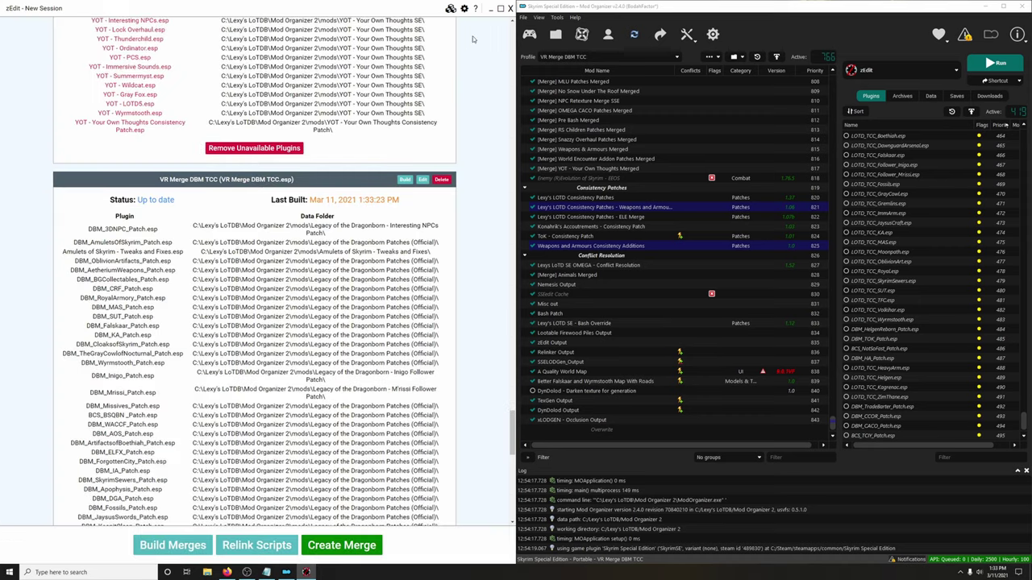
- Close zEdit and refresh the mod list in Mod Organizer
left_click(510, 8)
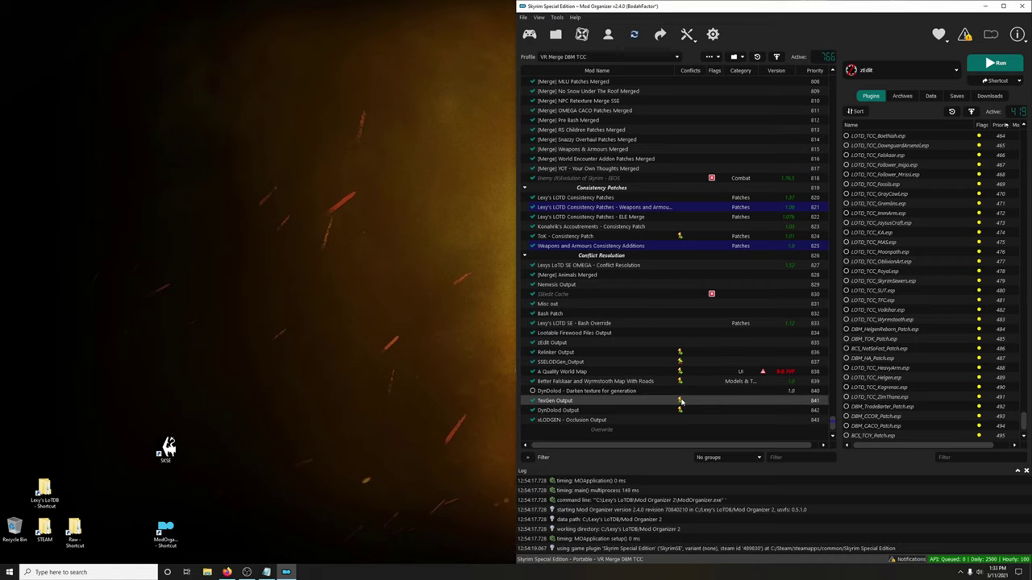
left_click(710, 56)
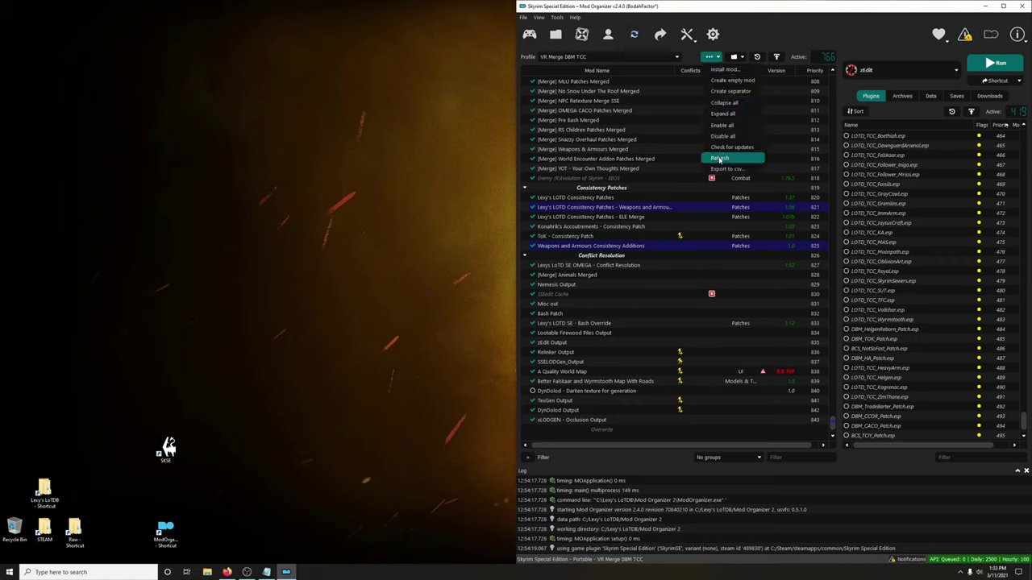
left_click(719, 159)
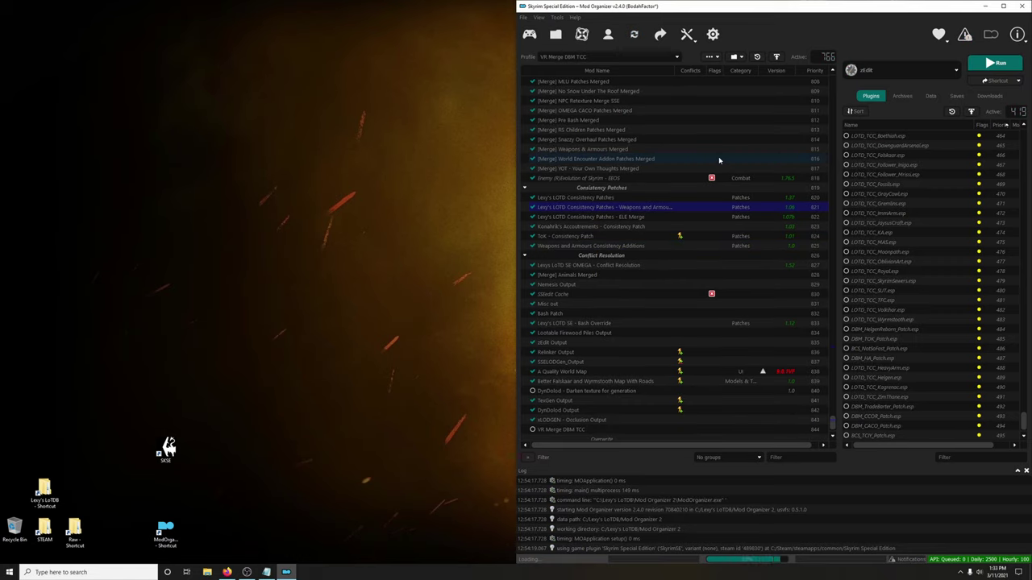
- Switch the active profile to Legacy of the Dragonborn - Special Edition
left_click(591, 58)
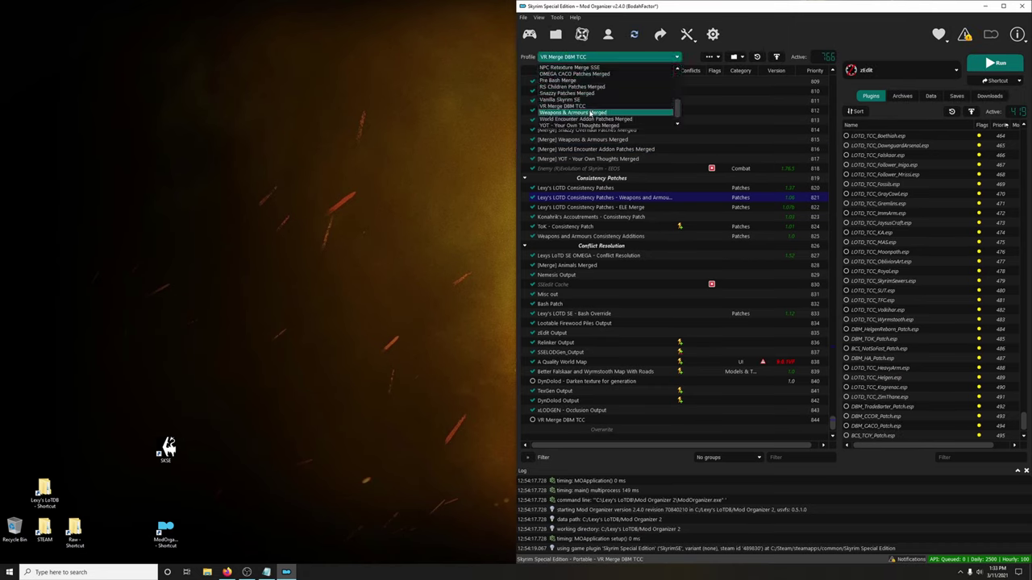
scroll(590, 114, "up", 2)
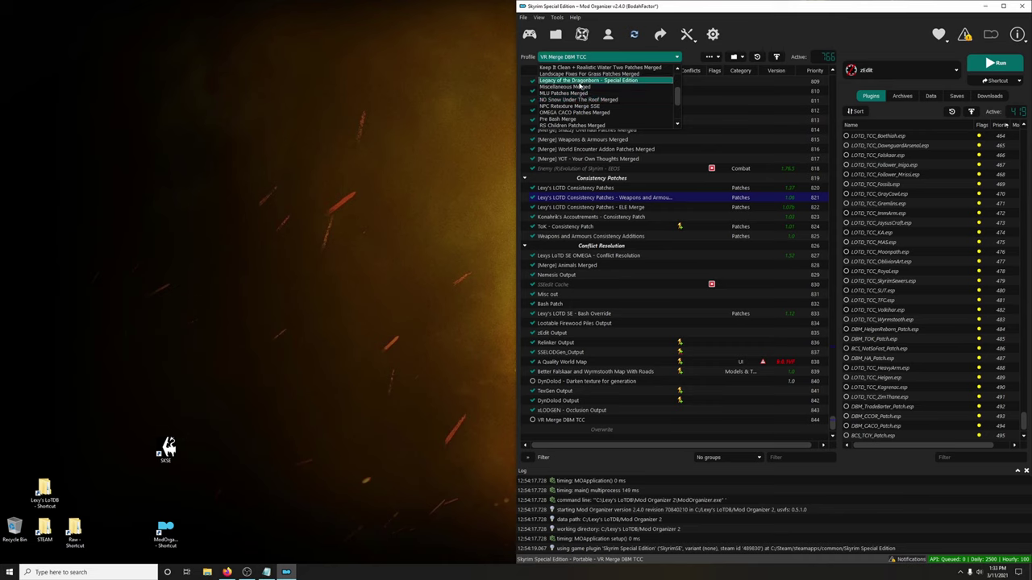
left_click(579, 82)
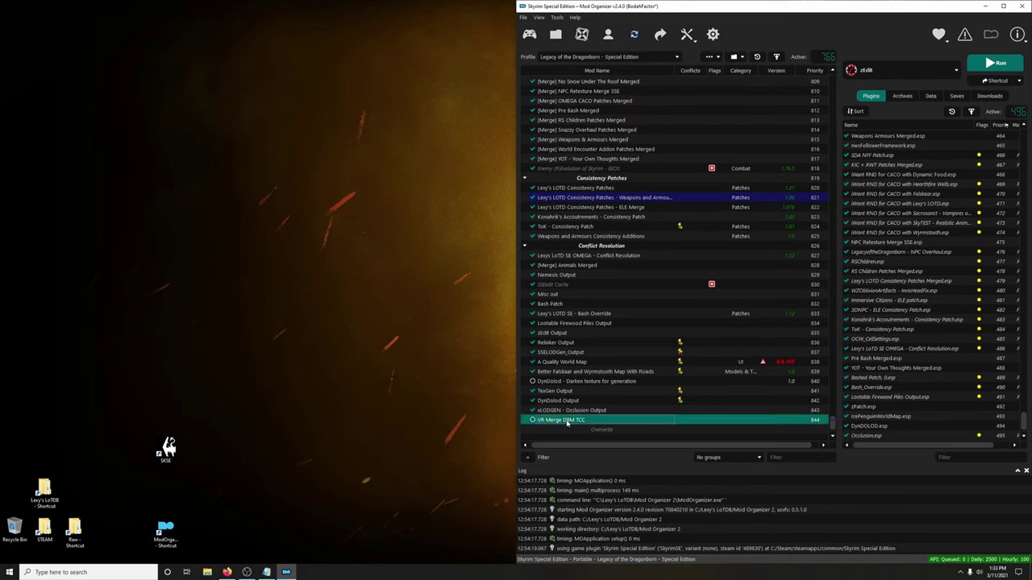
- Move VR Merge DBM TCC directly below [Merge] YOT - Your Own Thoughts Merged in the mod order and enable it
left_click_drag(566, 422, 606, 168)
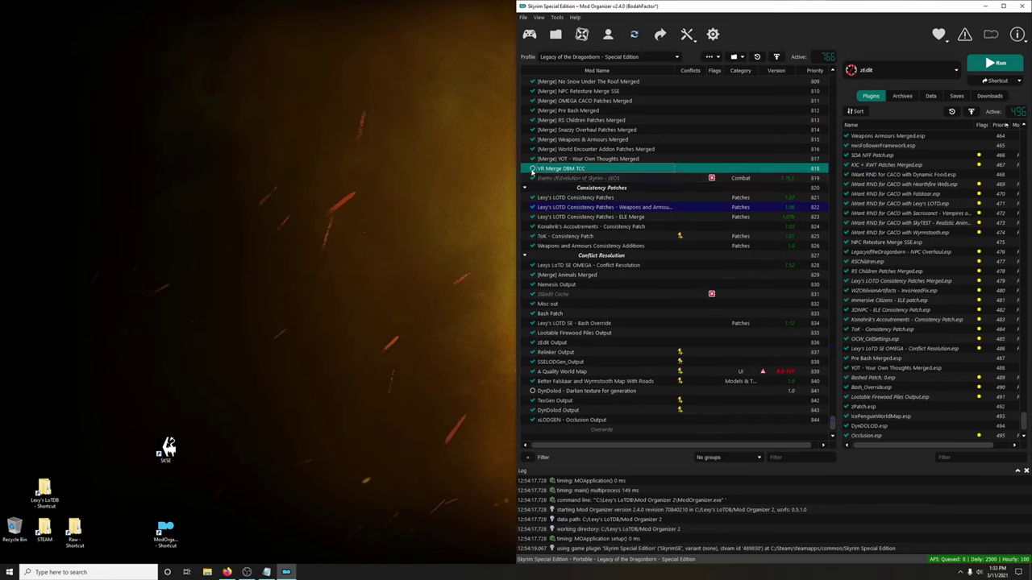
left_click(532, 169)
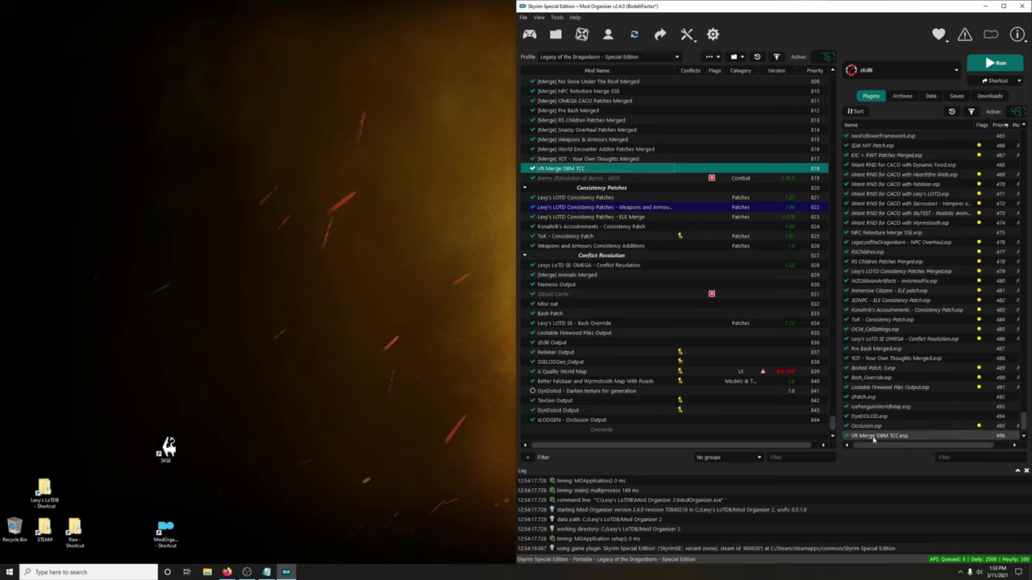
- Deactivate the merged source plugins with Merge Plugins Hide and check the flags of zPatch.esp in the plugin list
left_click(686, 34)
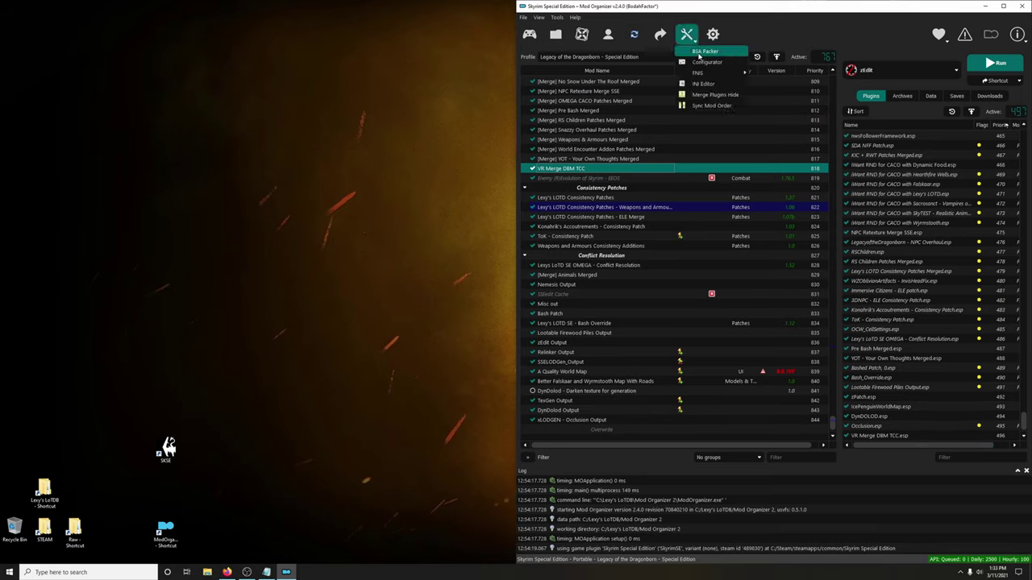
left_click(702, 95)
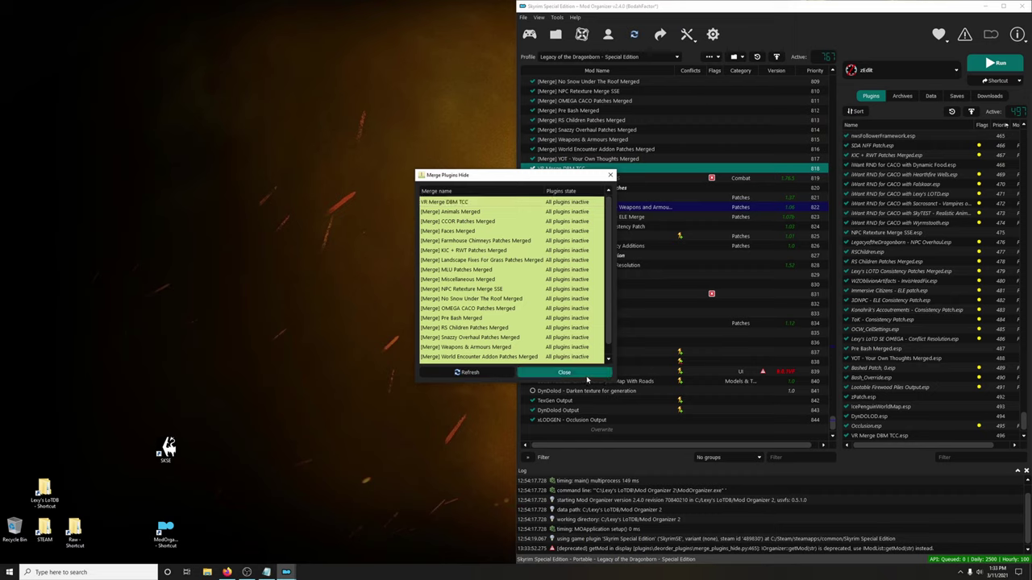
left_click(574, 375)
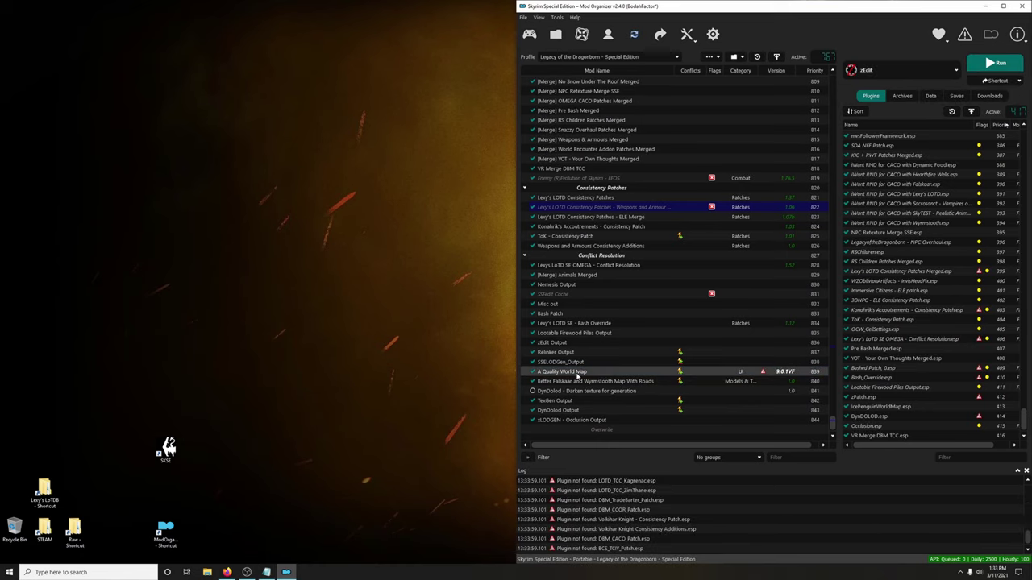
left_click(903, 395)
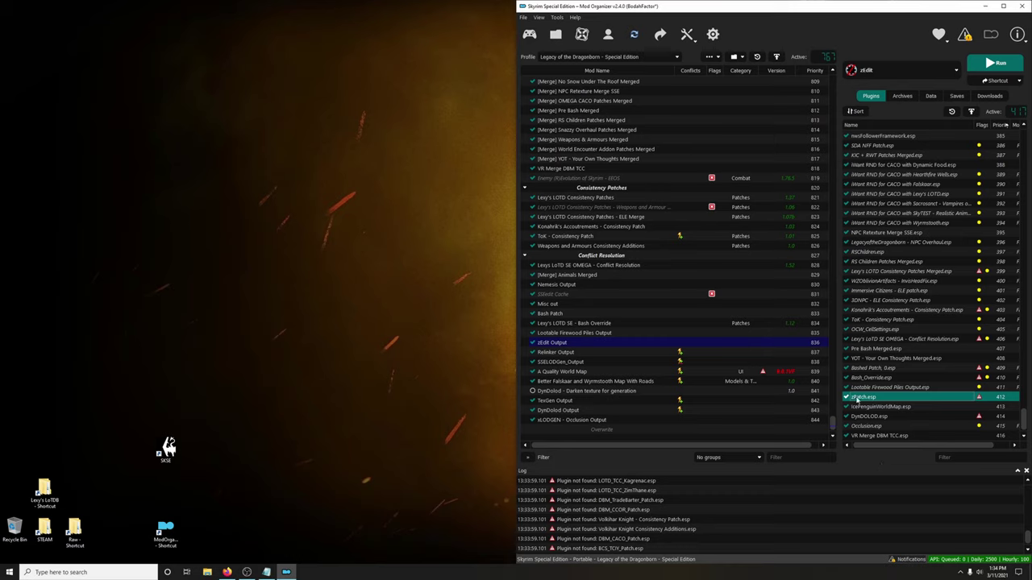
mouse_move(861, 404)
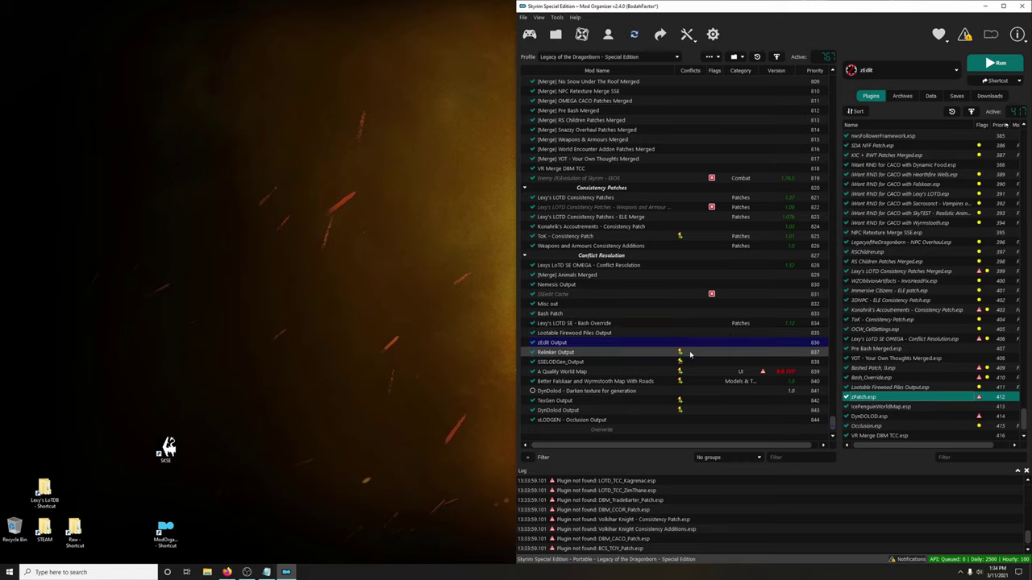
mouse_move(680, 356)
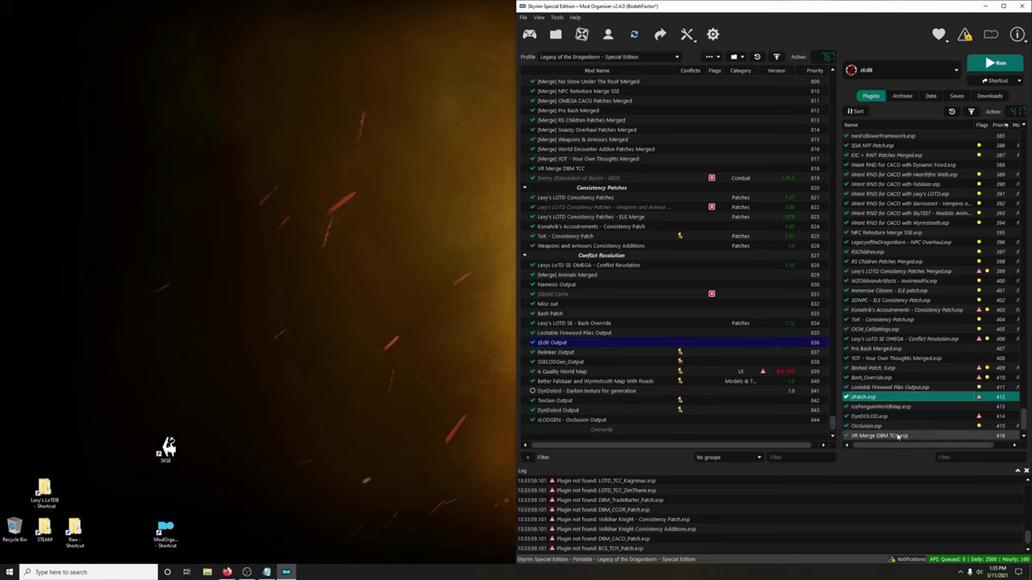
- Run LOOT on the active profile, apply its sorted load order and close LOOT
left_click(921, 73)
key("Up")
key("Up")
key("Up")
key("Up")
key("Up")
key("Up")
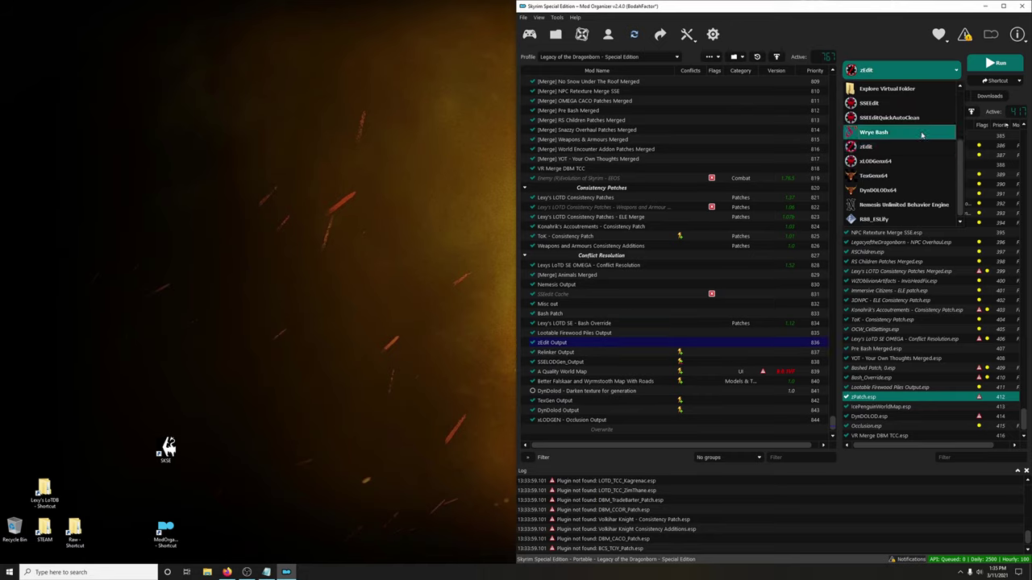
key("Return")
left_click(903, 74)
key("Down")
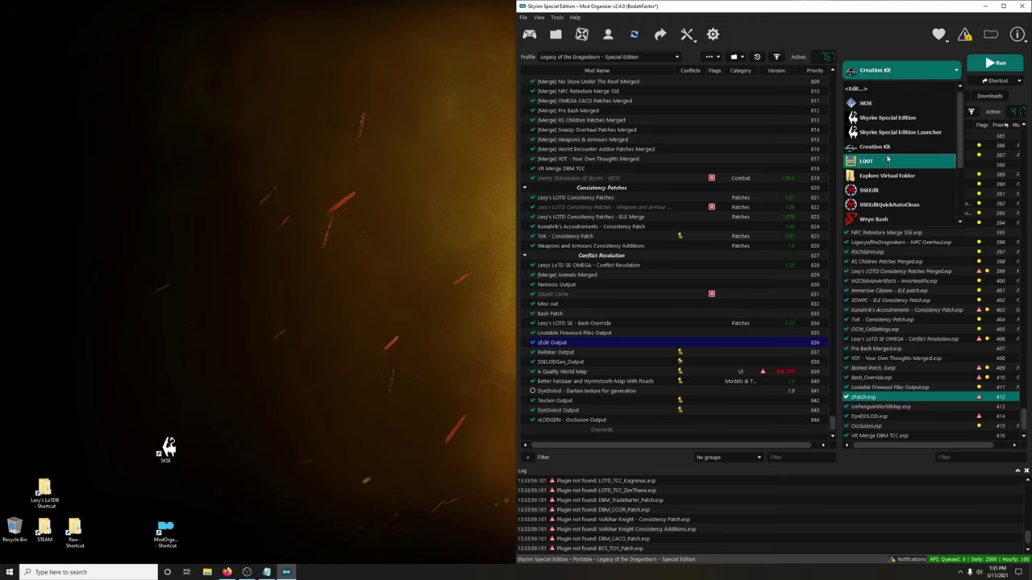
key("Return")
left_click(978, 63)
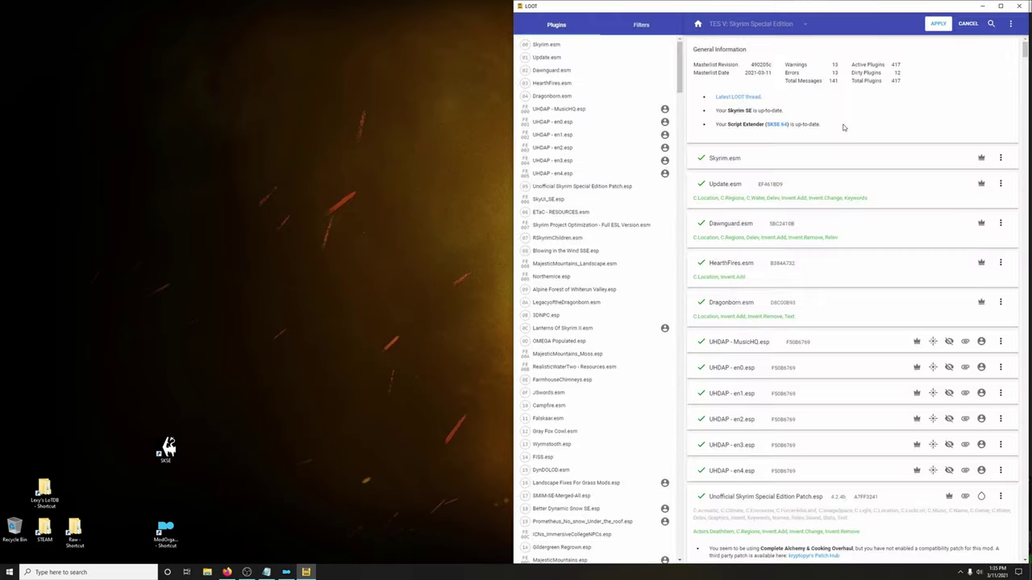
left_click(939, 23)
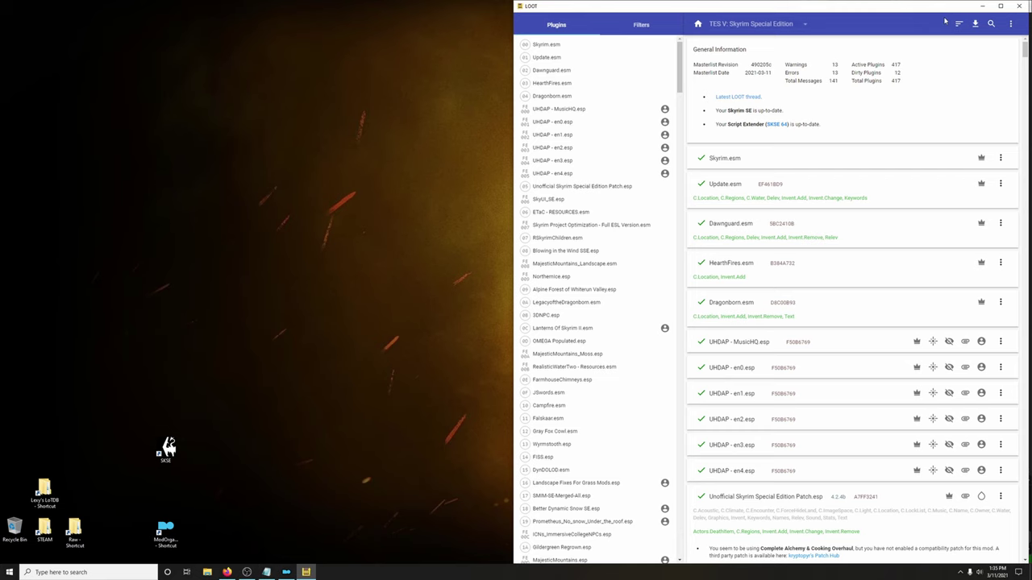
left_click(1019, 6)
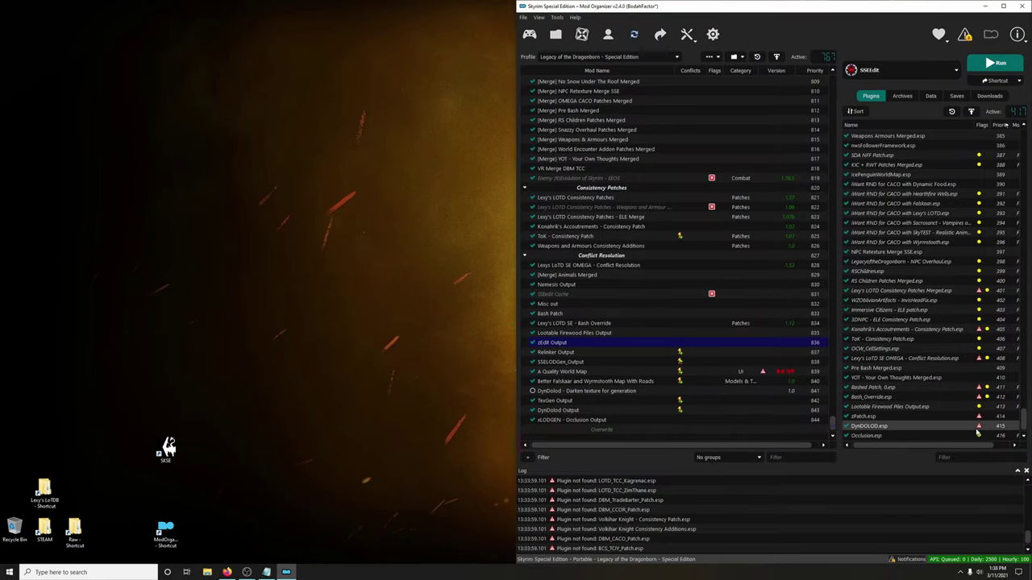
- Launch Wrye Bash from Mod Organizer and open the details of OMEGA CACO Patches Merged.esp near the end of the load order
left_click(903, 74)
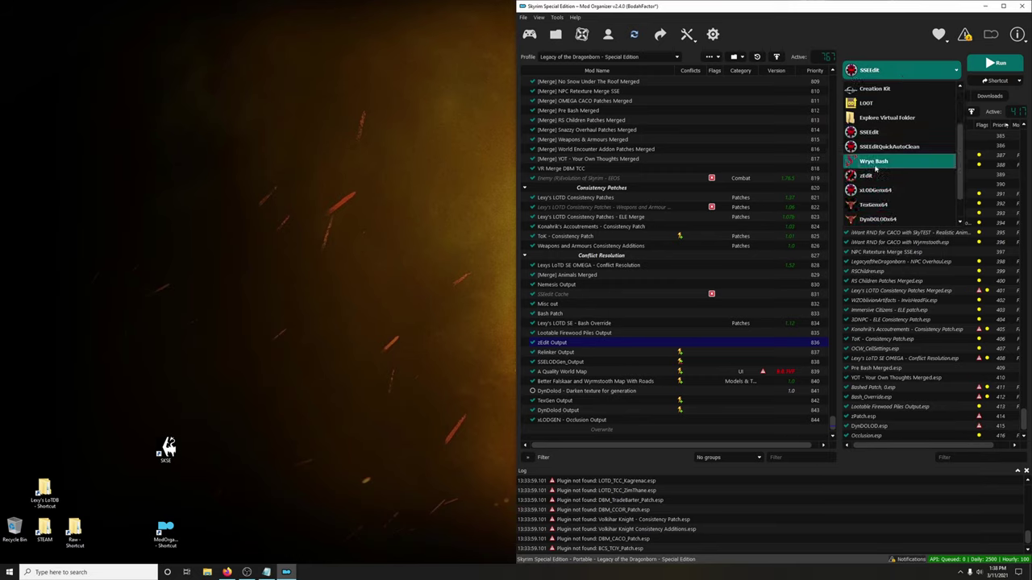
left_click(886, 168)
left_click(997, 63)
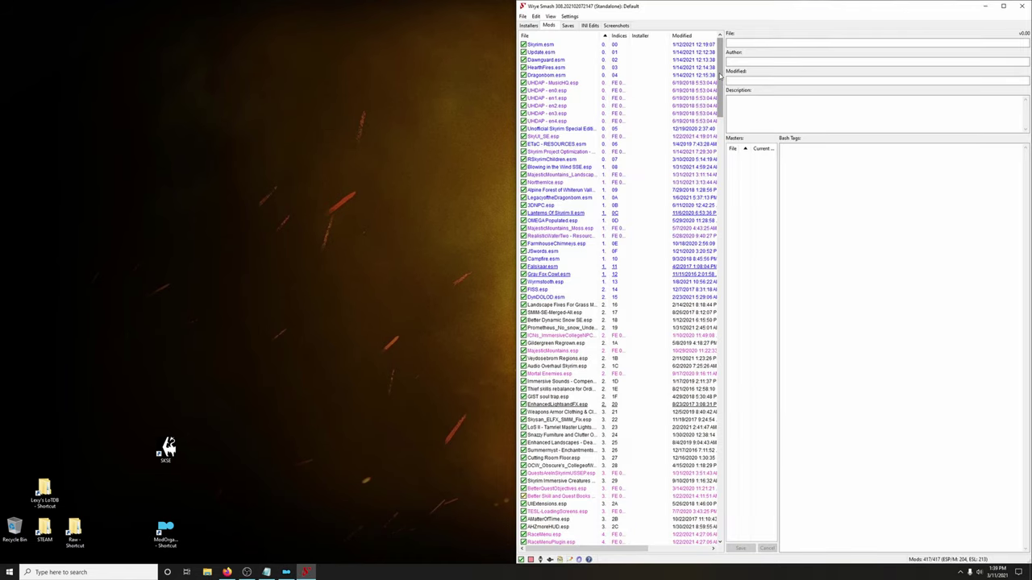
left_click_drag(721, 76, 742, 524)
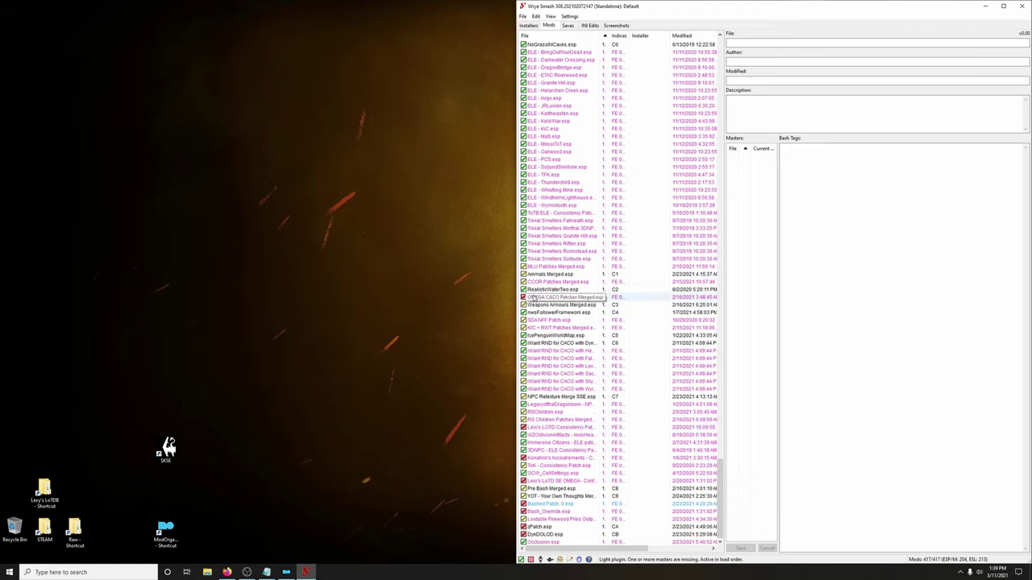
left_click(565, 297)
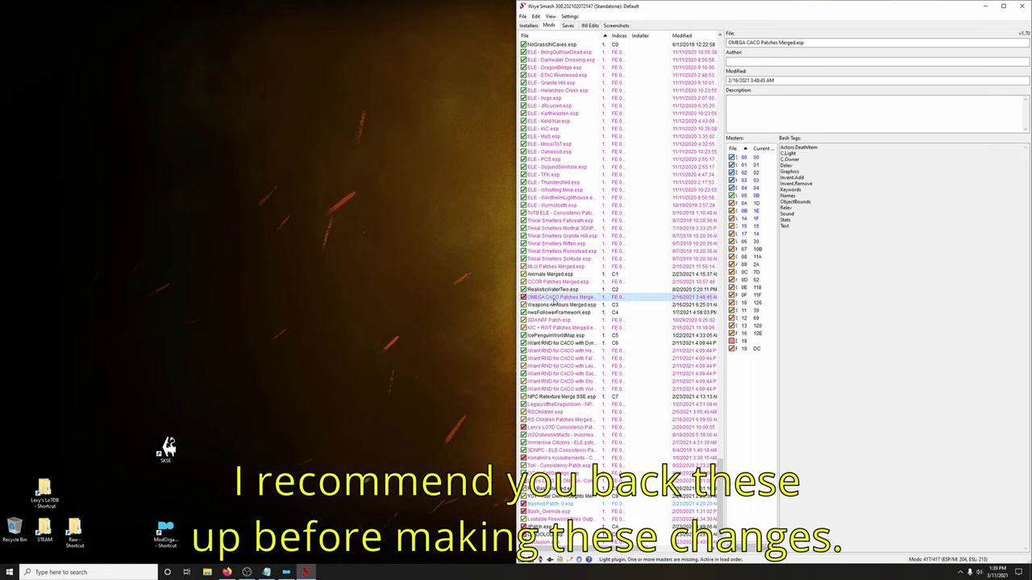
- Enlarge the masters area and widen its File column until the master file names are readable
left_click_drag(777, 248, 903, 248)
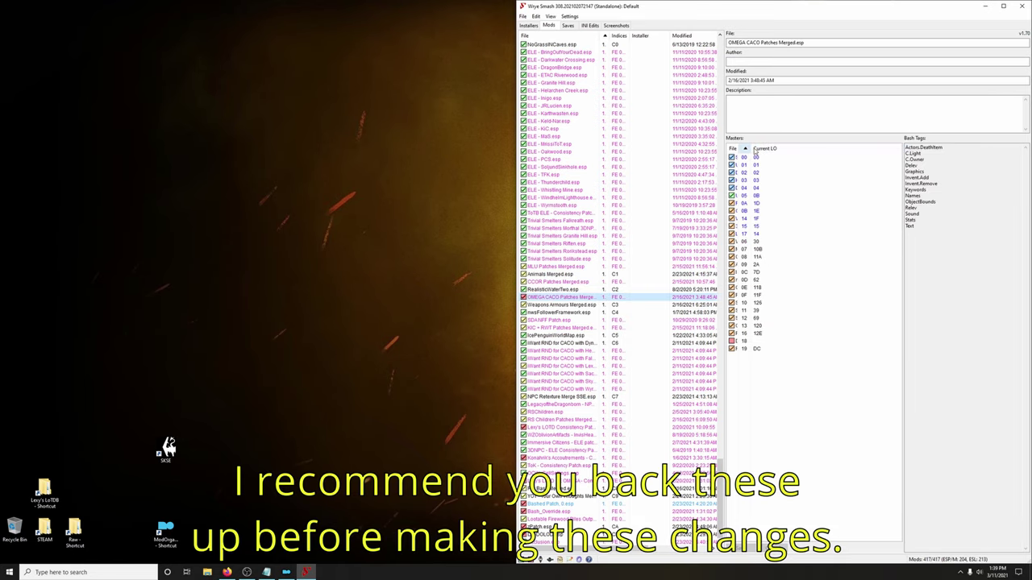
left_click_drag(750, 148, 828, 148)
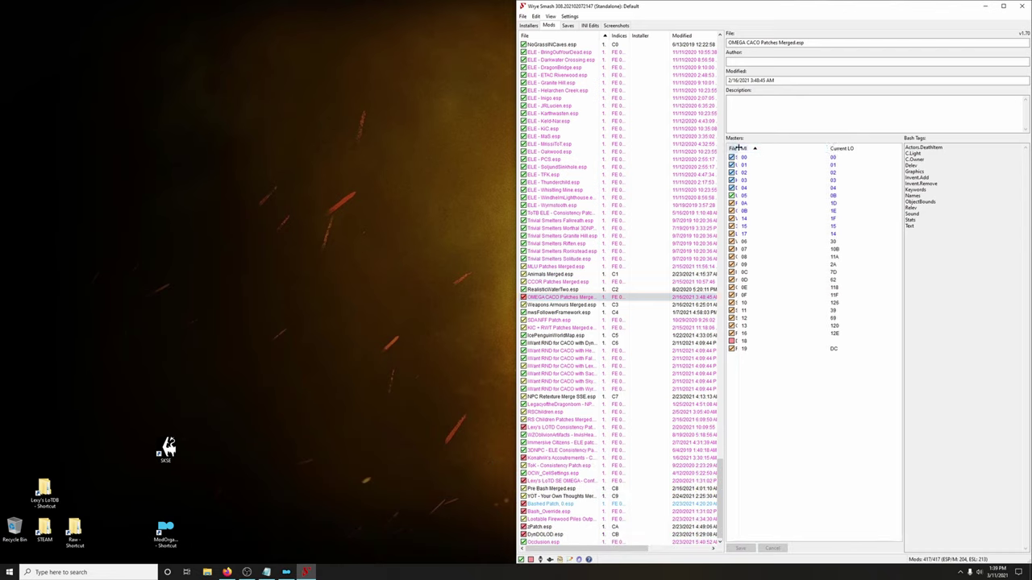
left_click_drag(739, 148, 782, 147)
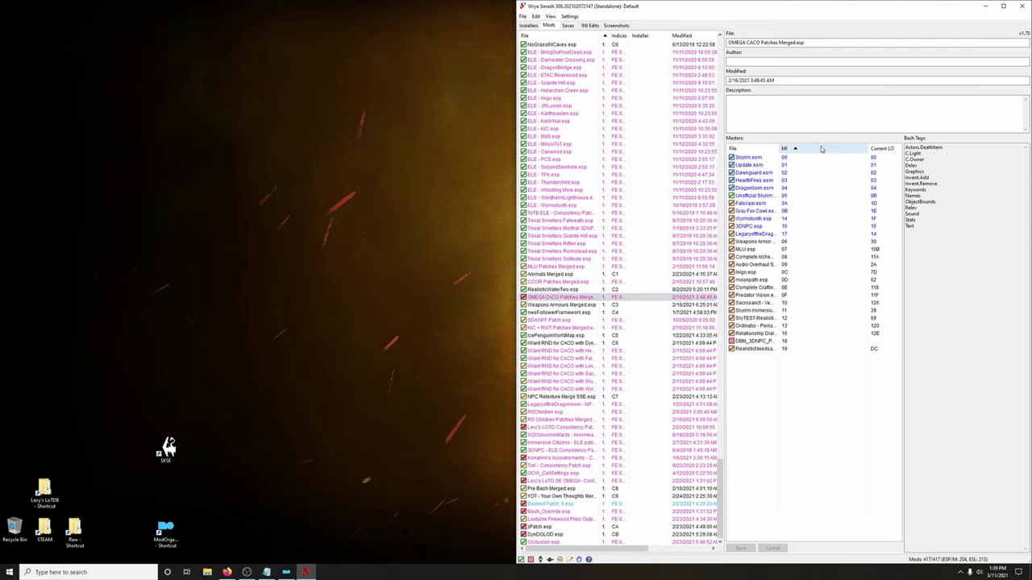
left_click_drag(870, 147, 807, 148)
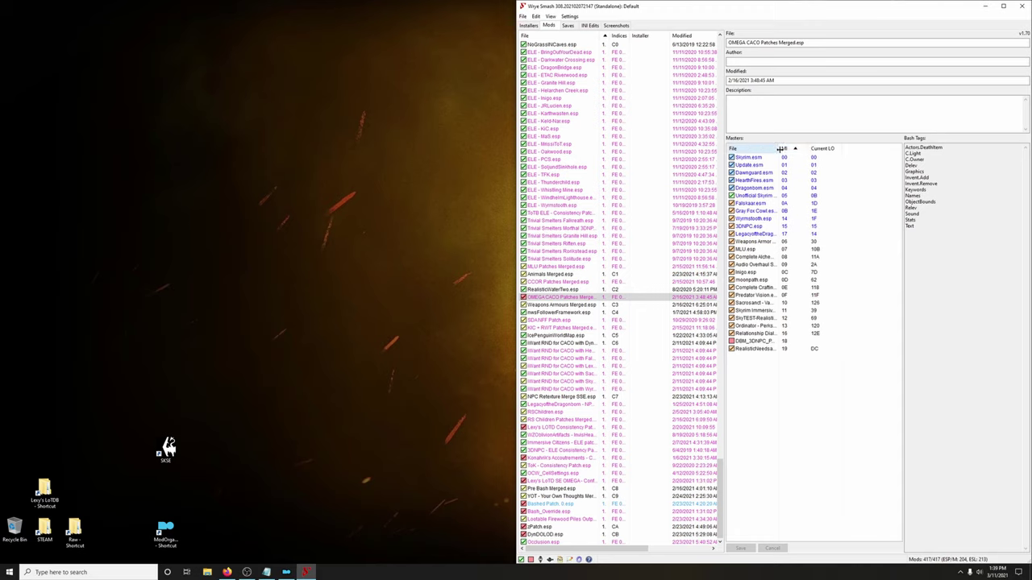
left_click_drag(780, 148, 830, 148)
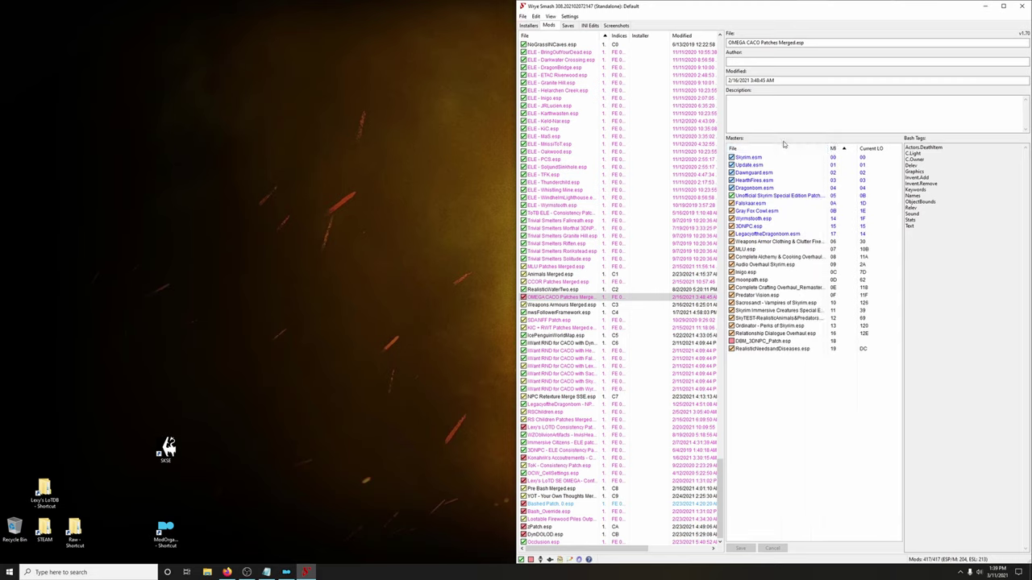
mouse_move(827, 148)
left_mouse_down()
mouse_move(774, 149)
mouse_move(829, 148)
left_mouse_up()
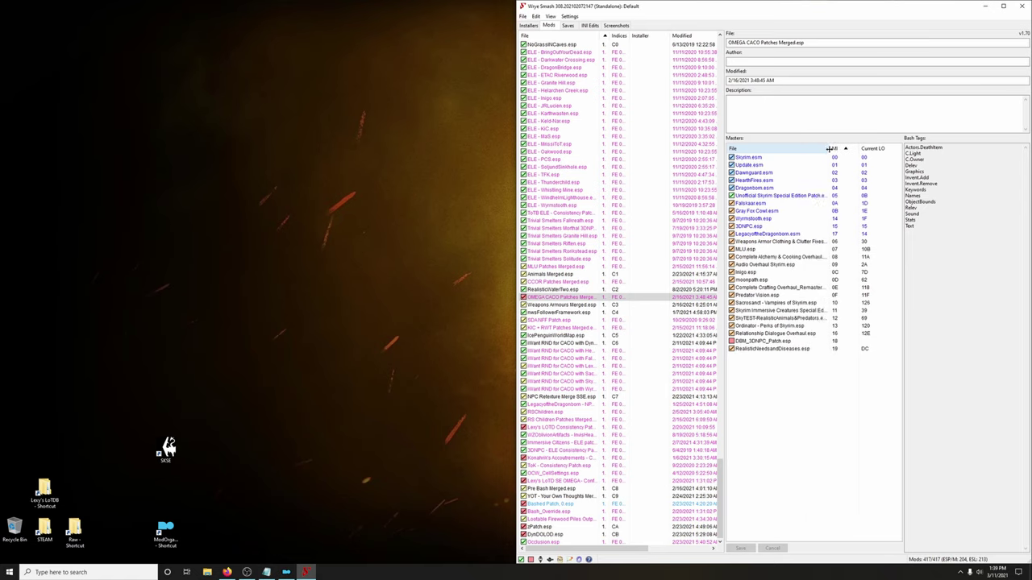
- Allow editing of the masters list for OMEGA CACO Patches Merged.esp and suppress the update-masters warning in the future
left_click(748, 345)
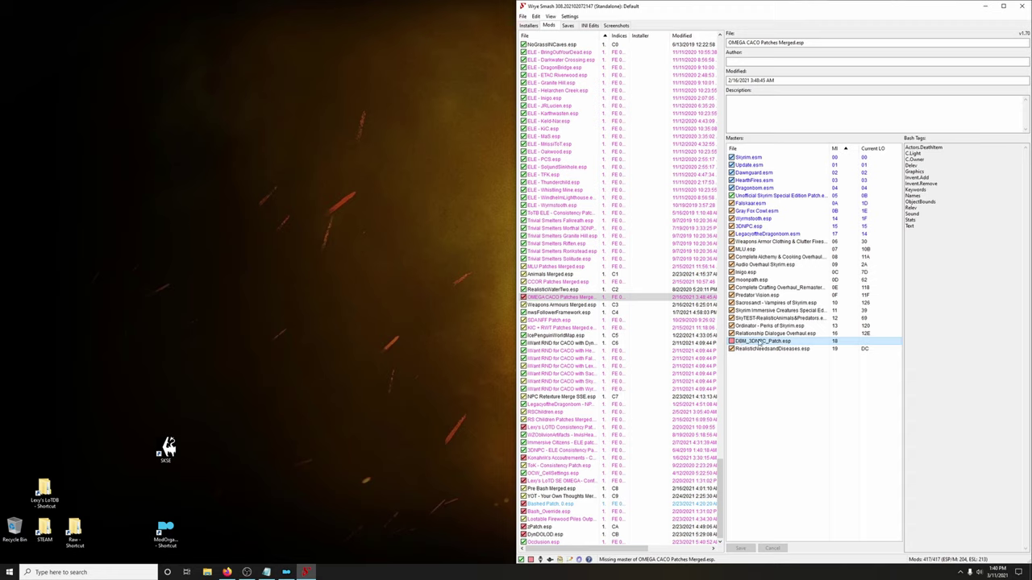
right_click(761, 420)
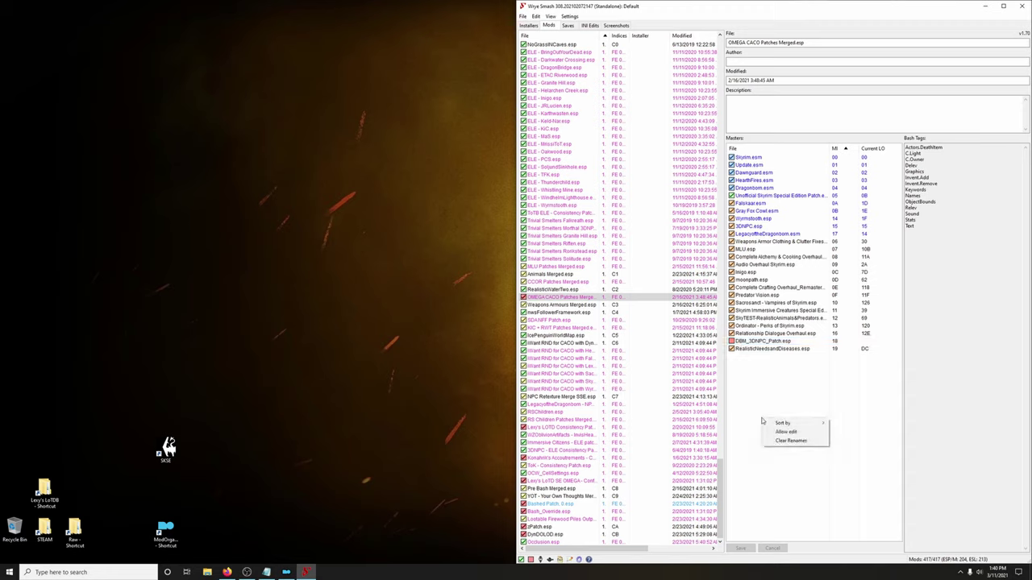
left_click(785, 432)
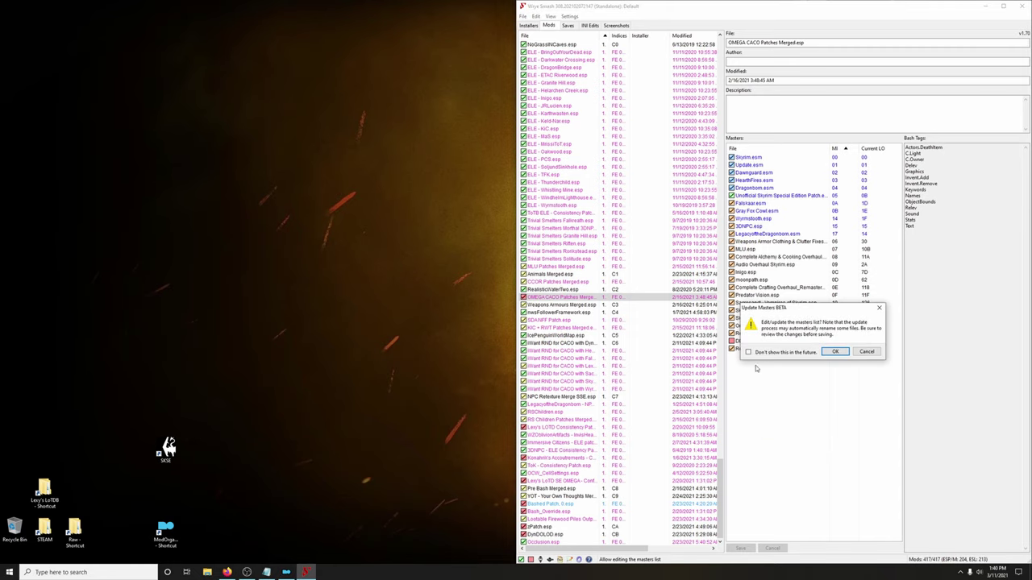
left_click(784, 354)
left_click(837, 352)
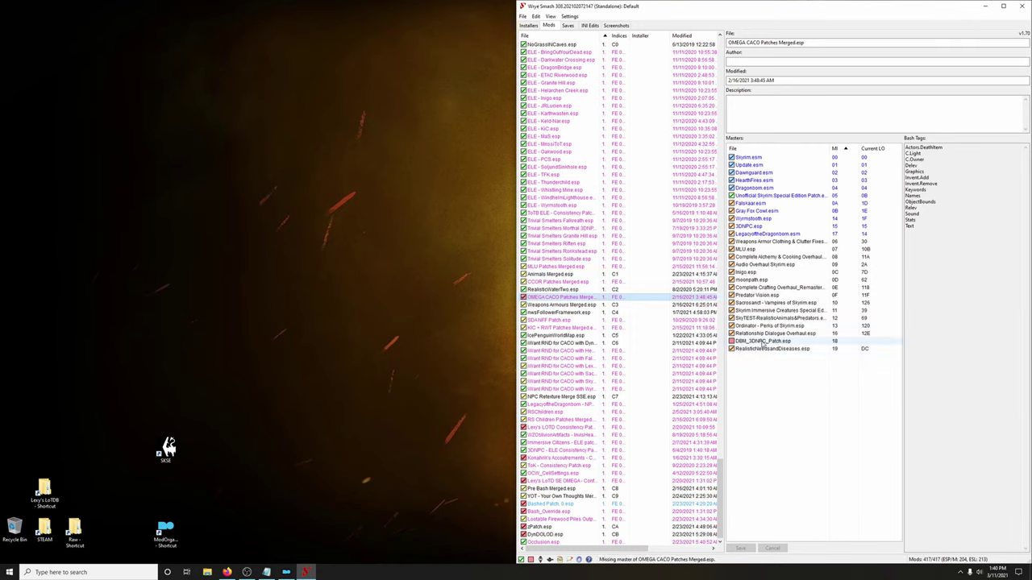
- Replace the missing master DBM_3DNPC_Patch.esp with VR Merge DBM TCC.esp and save OMEGA CACO Patches Merged.esp
right_click(752, 344)
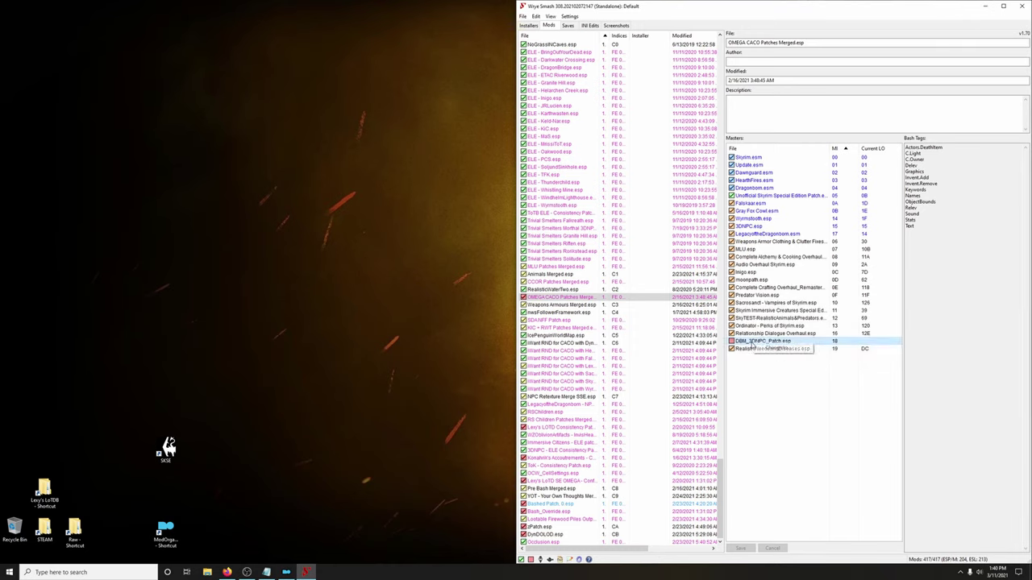
left_click(770, 349)
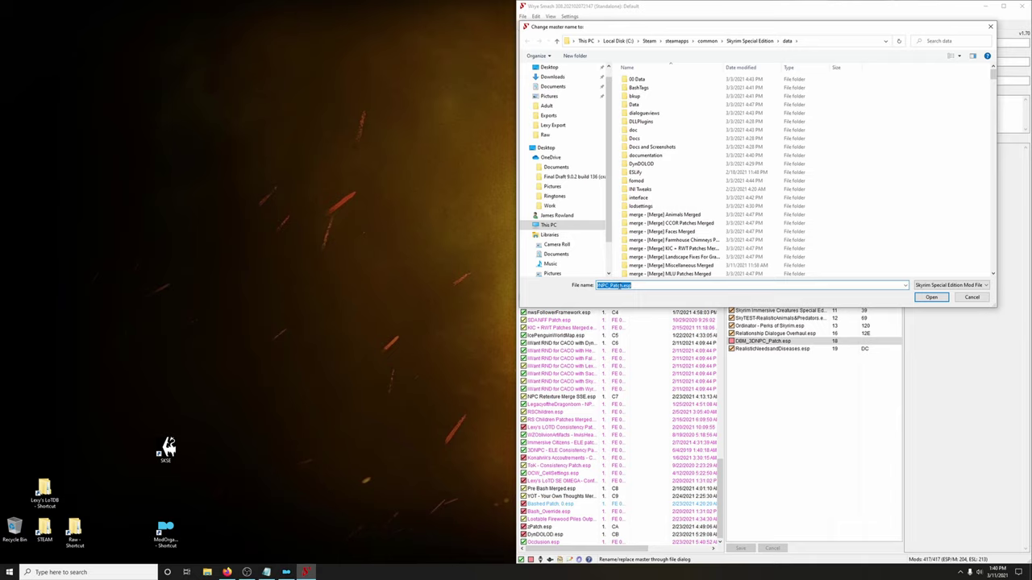
type("vr")
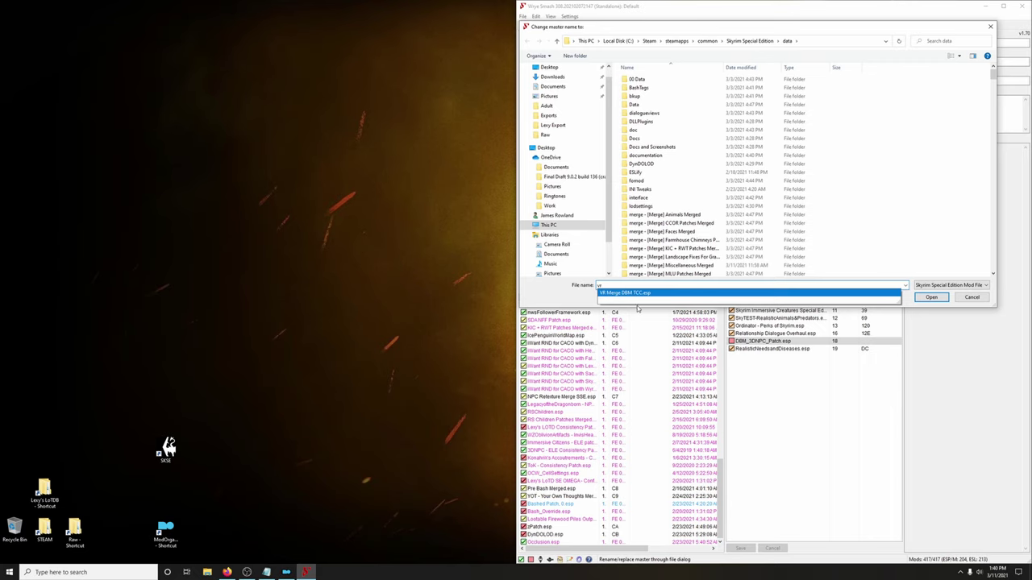
left_click(636, 296)
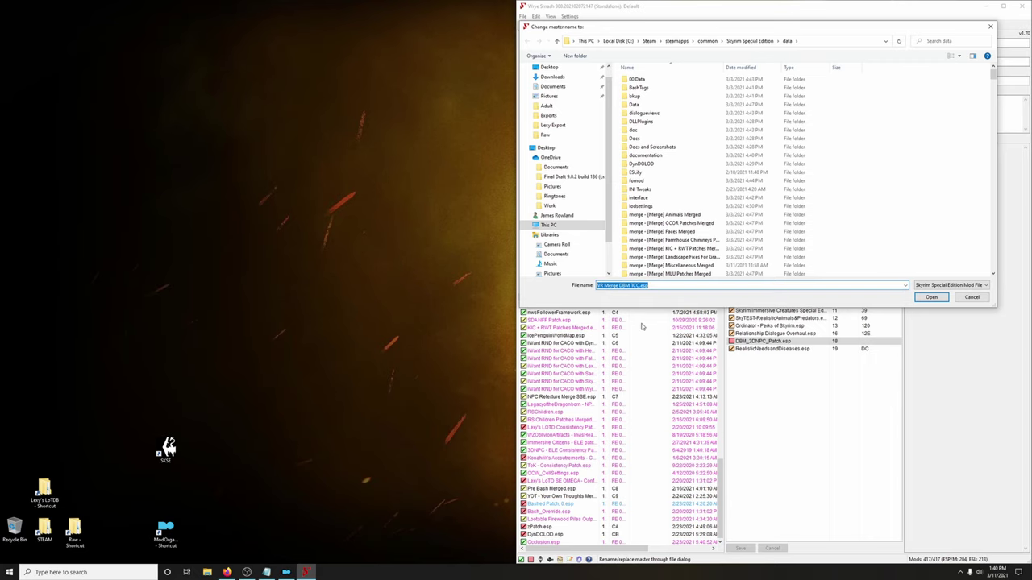
left_click(931, 297)
left_click(743, 548)
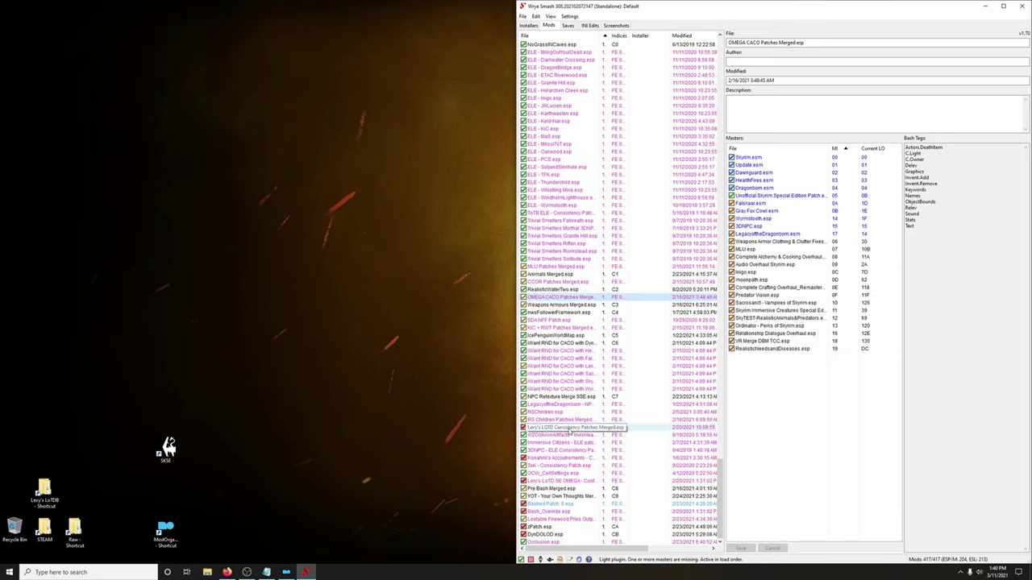
- Widen the mod list's File column and replace master DBM_3DNPC_Patch.esp of Lexy's LOTD Consistency Patches Merged.esp with VR Merge DBM TCC.esp
left_click_drag(603, 36, 621, 35)
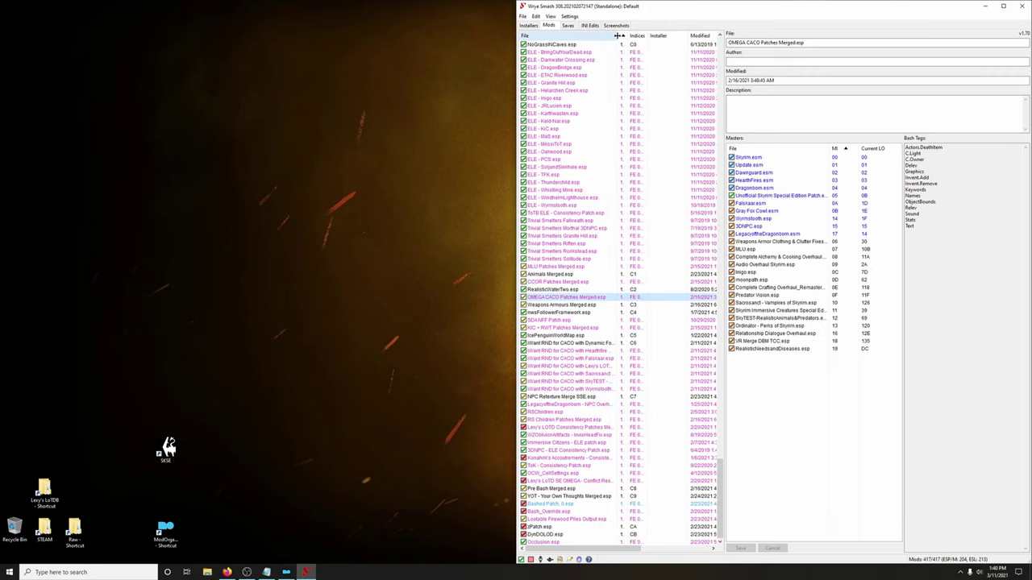
left_click(579, 429)
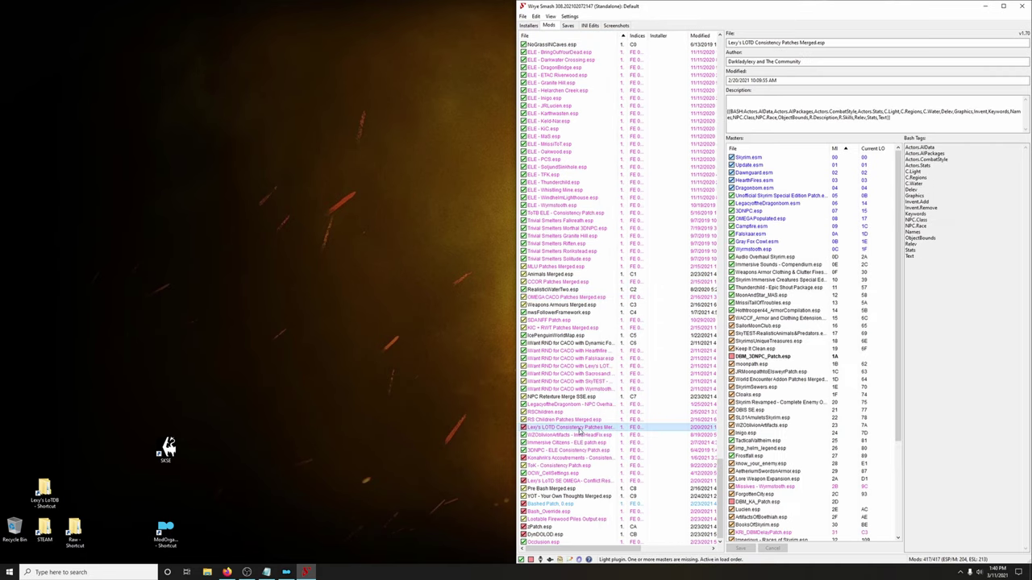
scroll(839, 395, "down", 5)
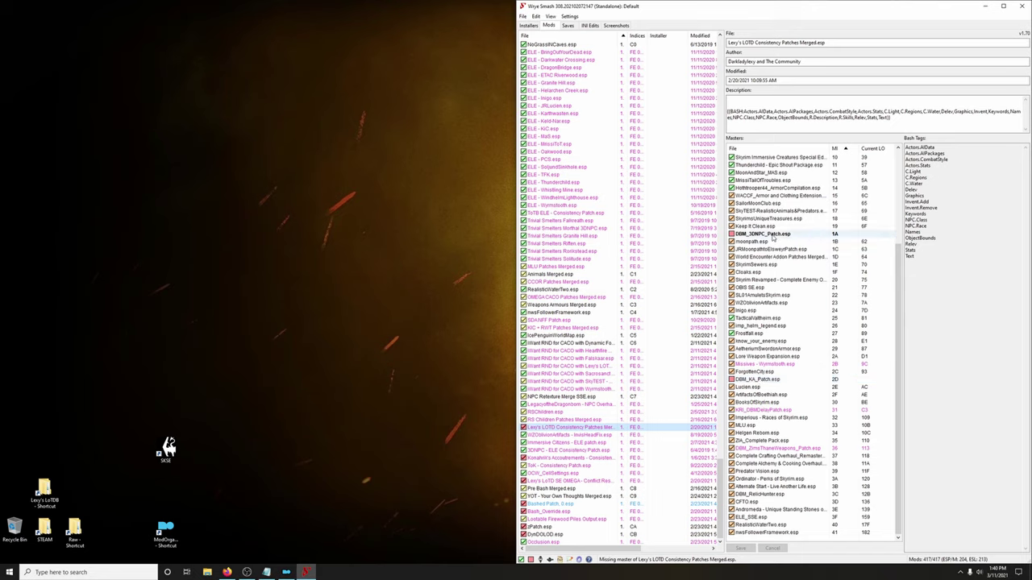
left_click(756, 237)
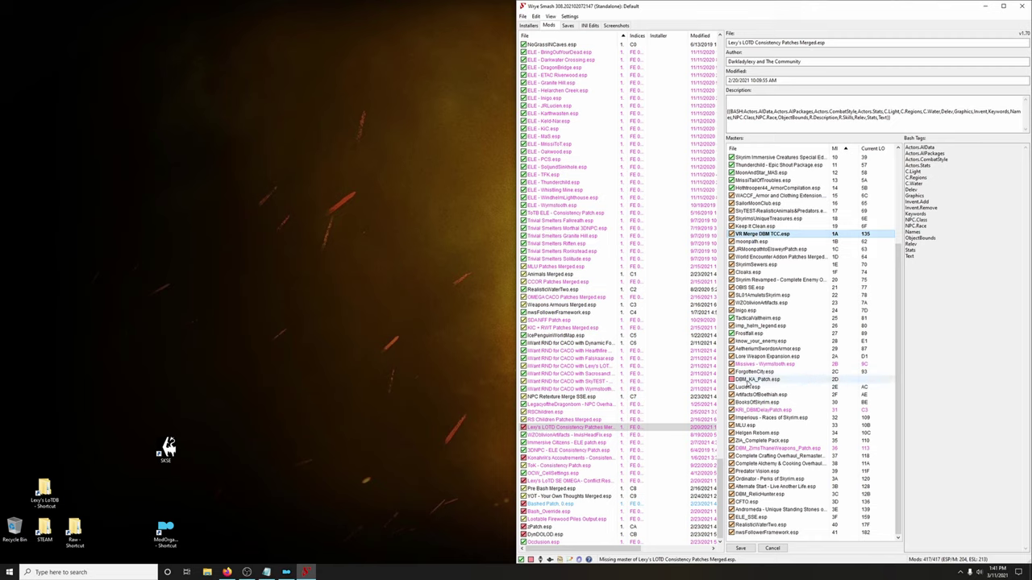
- Replace the missing master DBM_KA_Patch.esp with VR Merge DBM TCC.esp and save Lexy's LOTD Consistency Patches Merged.esp
left_click(749, 379)
left_click(748, 382)
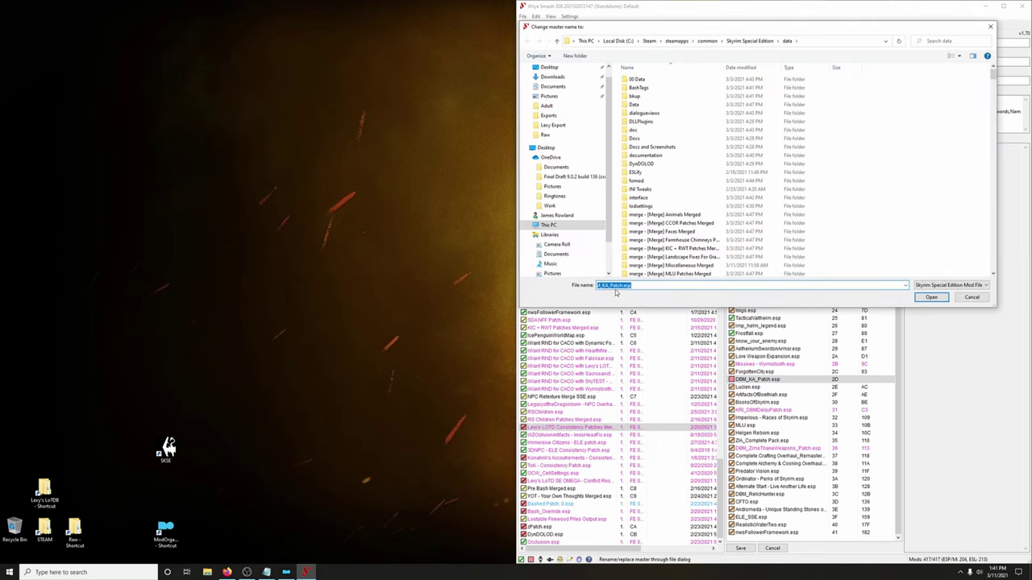
type("vr")
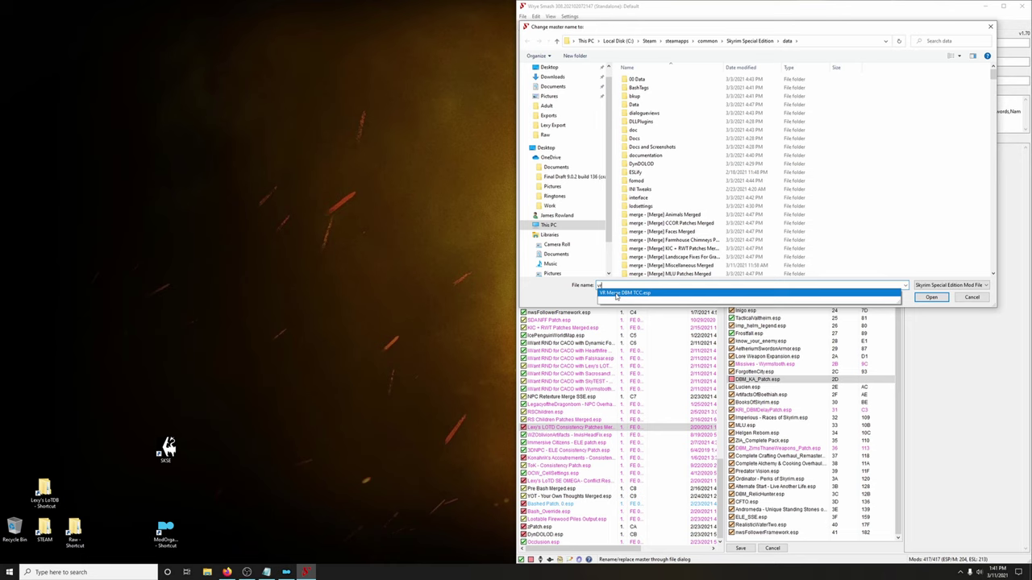
left_click(615, 294)
left_click(932, 297)
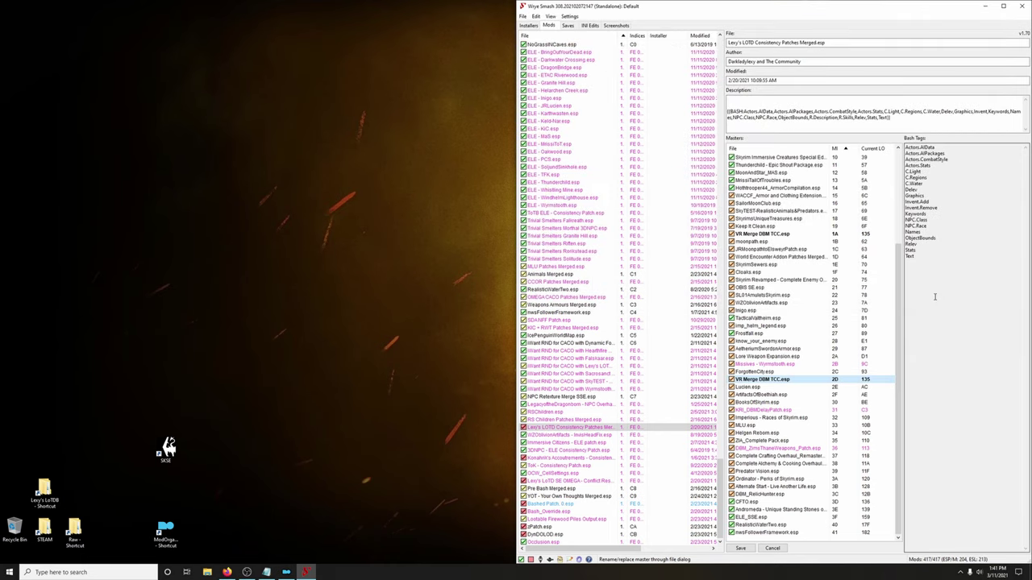
left_click(738, 549)
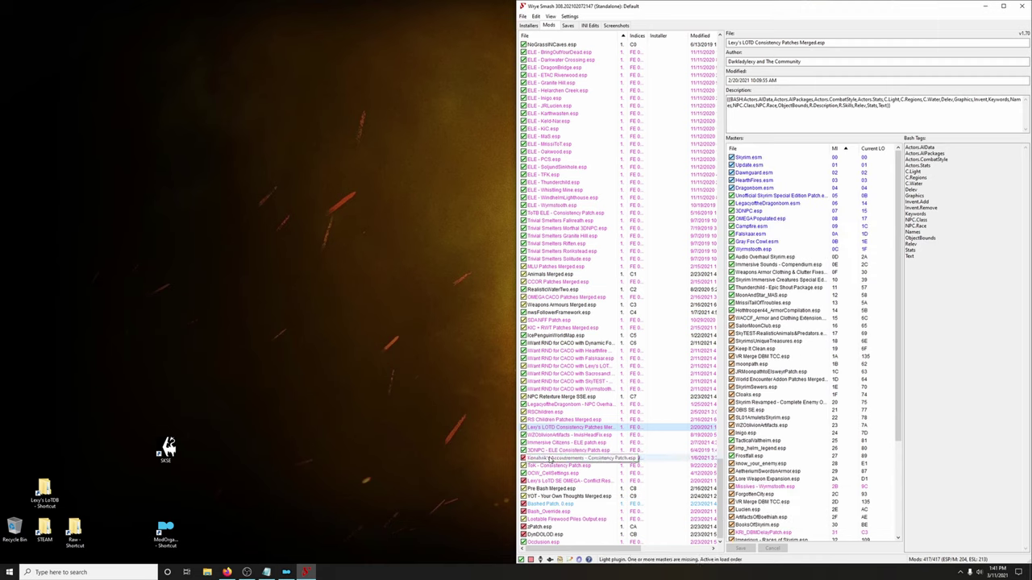
- In Konahrik's Accoutrements - Consistency Patch.esp, replace the missing master DBM_KA_Patch.esp with VR Merge DBM TCC.esp and save
left_click(550, 458)
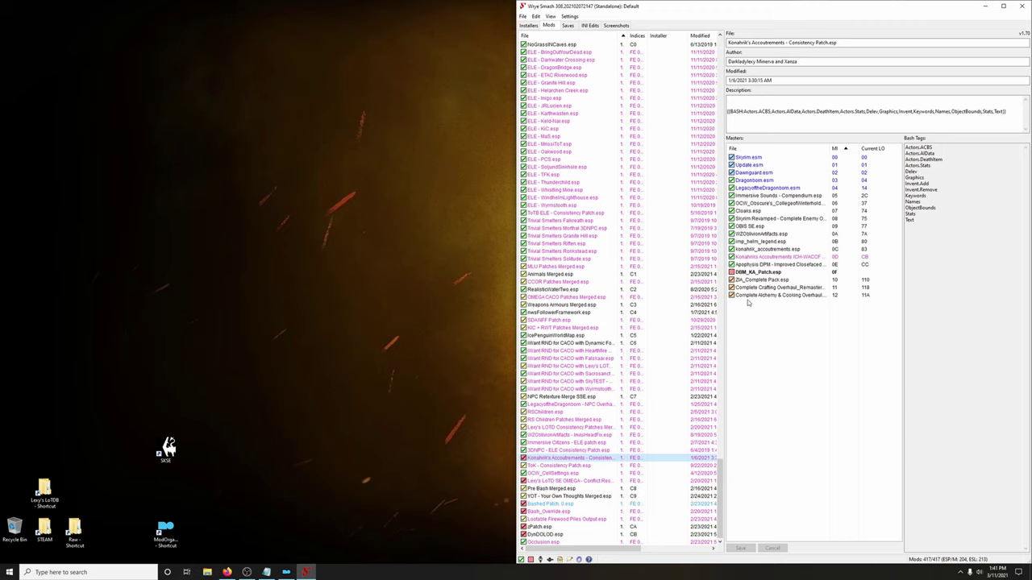
left_click(750, 274)
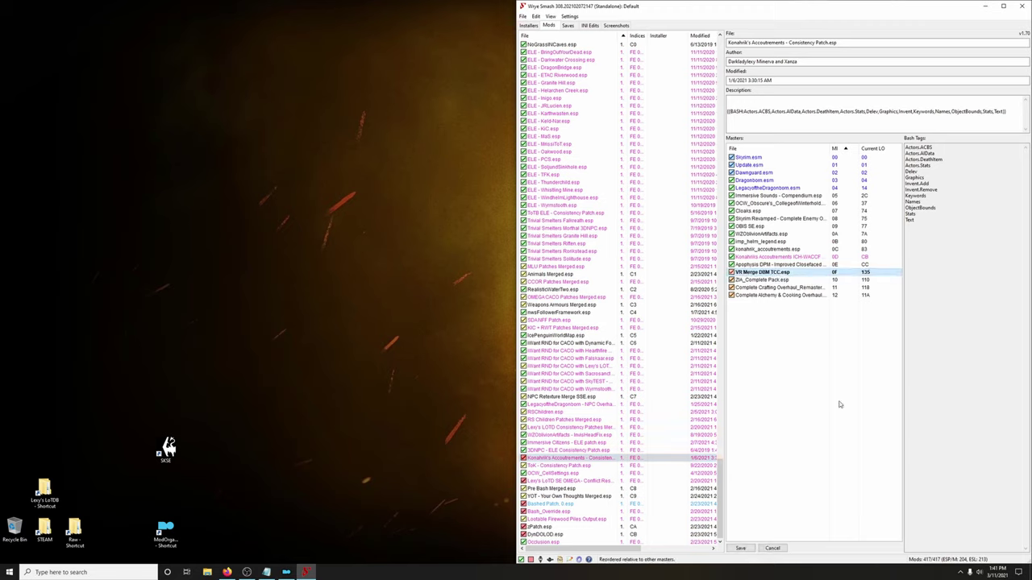
left_click(741, 549)
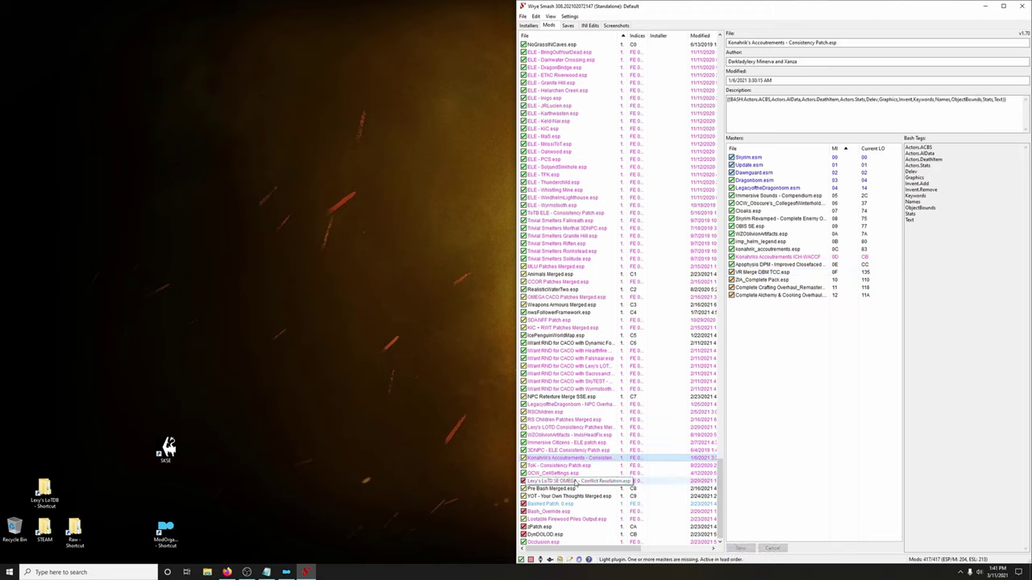
- In Lexy's LoTD SE OMEGA - Conflict Resolution.esp, replace the missing master DBM_MAS_Patch.esp with VR Merge DBM TCC.esp and save
left_click(577, 481)
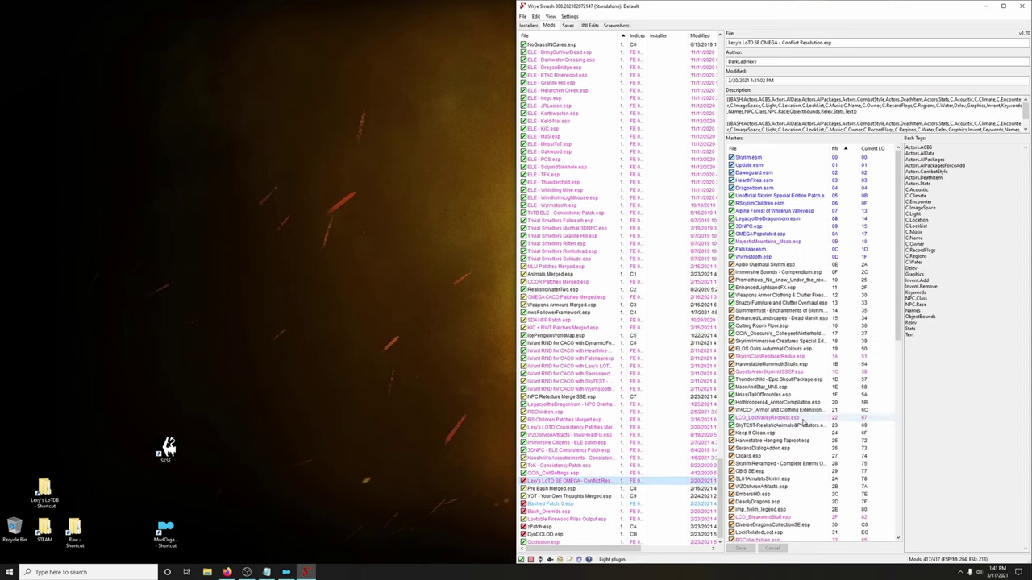
scroll(804, 424, "down", 3)
scroll(804, 424, "down", 3)
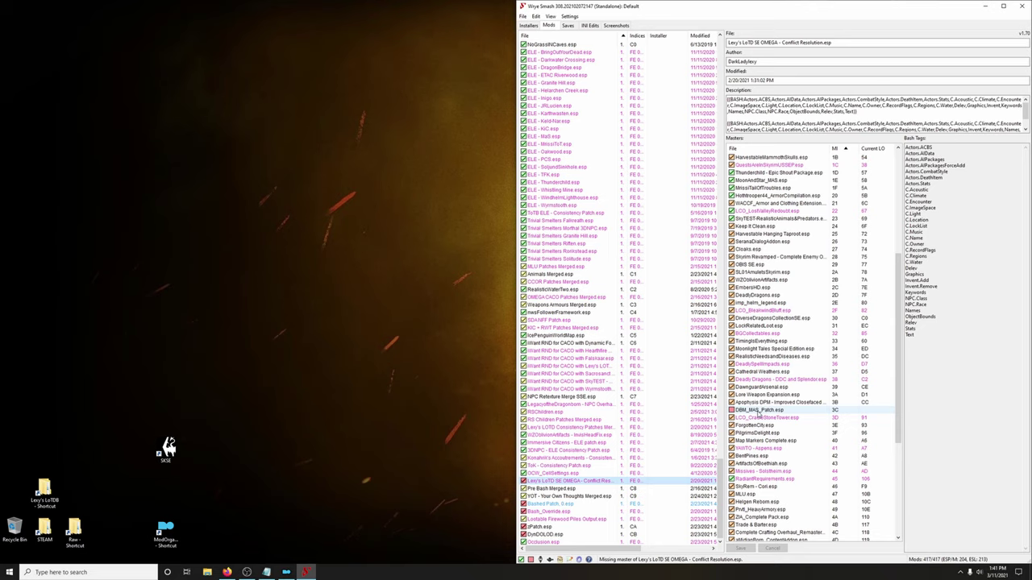
right_click(750, 412)
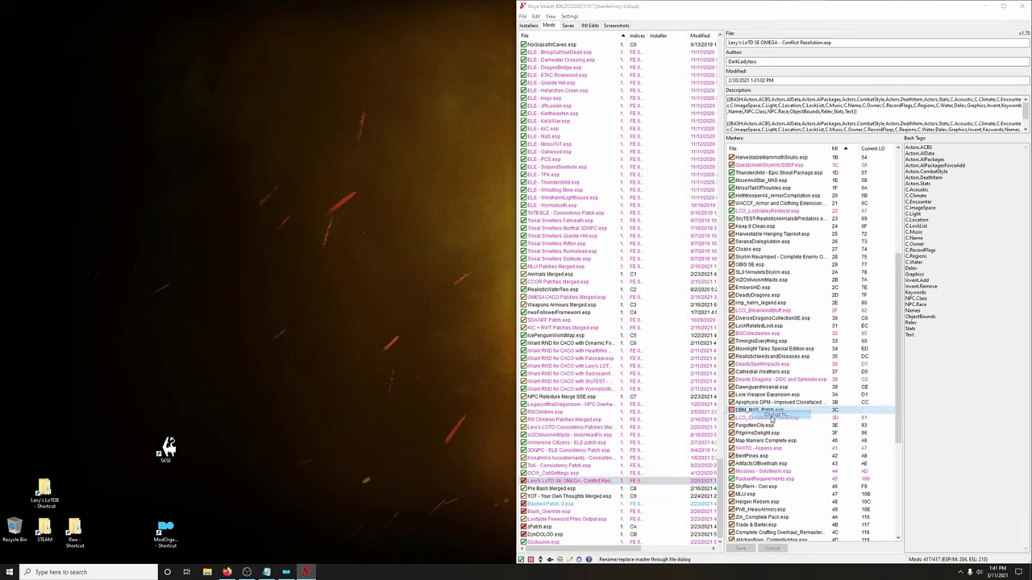
left_click(769, 416)
type("vr")
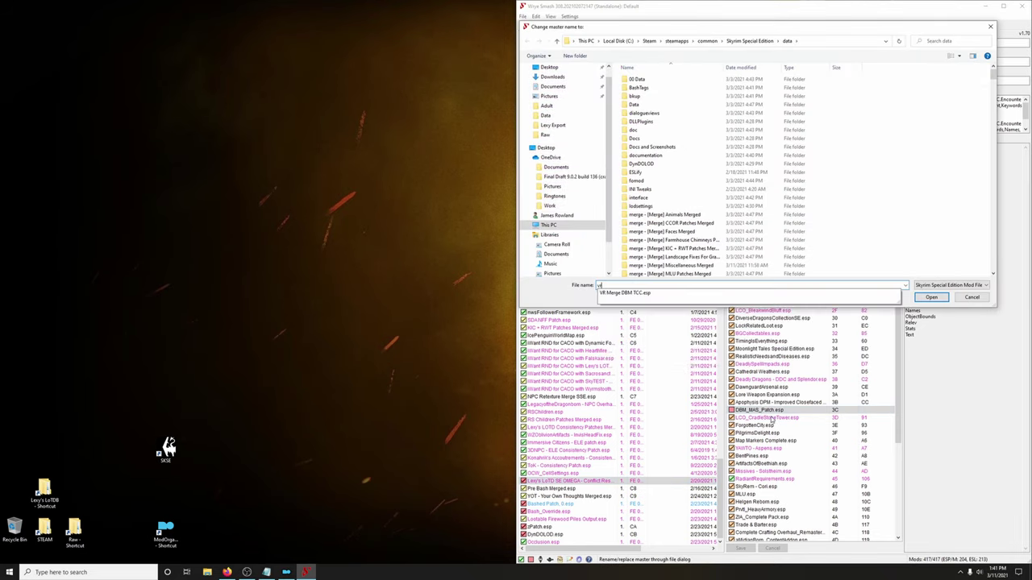
left_click(619, 294)
left_click(931, 297)
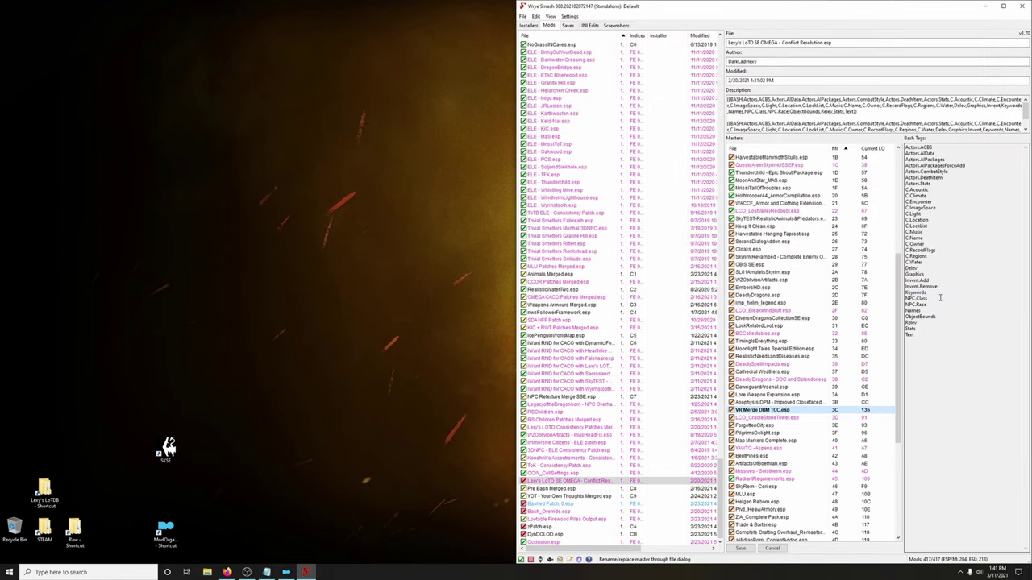
scroll(836, 447, "down", 3)
scroll(830, 444, "down", 5)
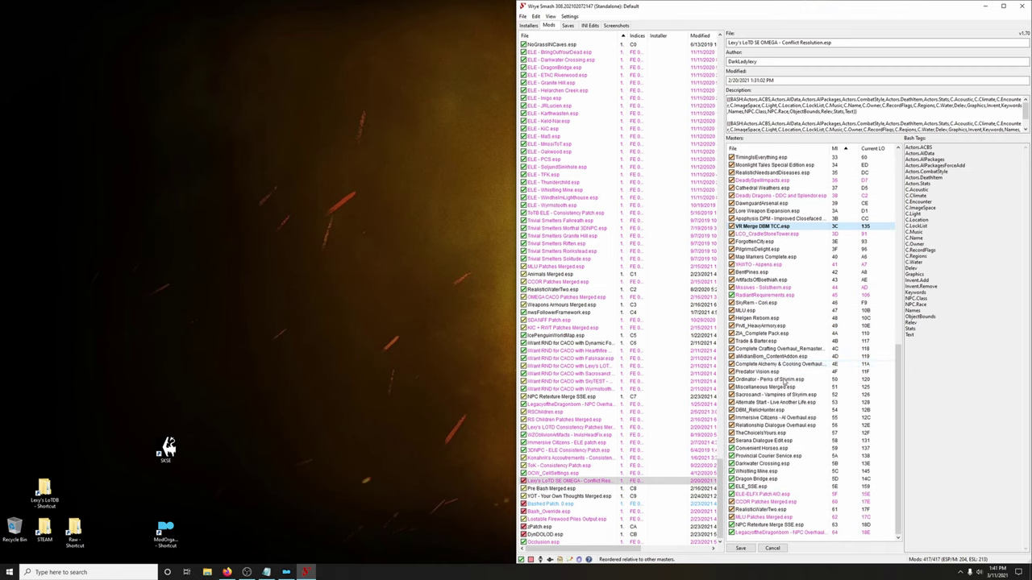
left_click(746, 549)
left_click(746, 549)
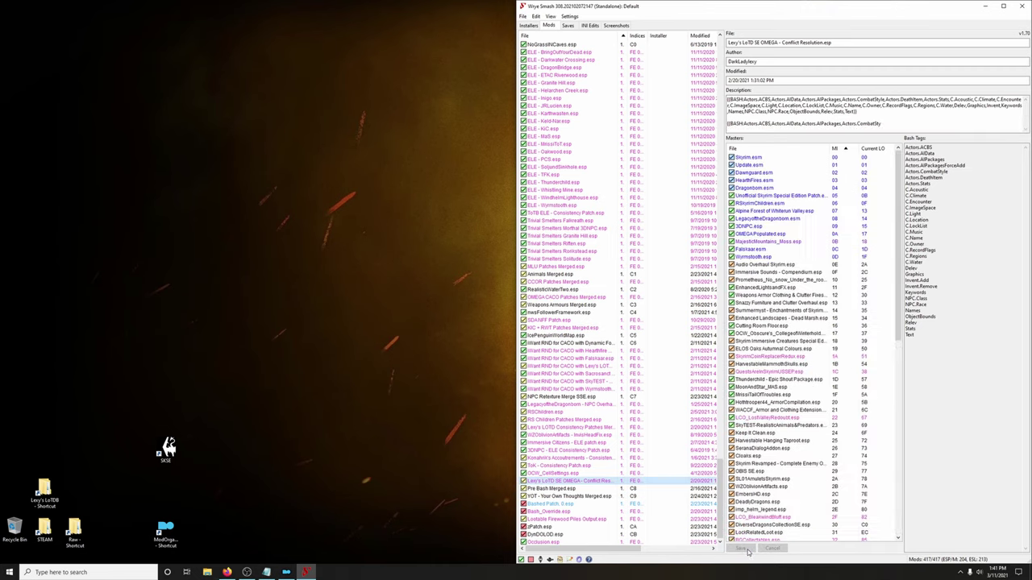
- In Bashed Patch, 0.esp, replace the missing master DBM_KA_Patch.esp with VR Merge DBM TCC.esp
left_click(562, 505)
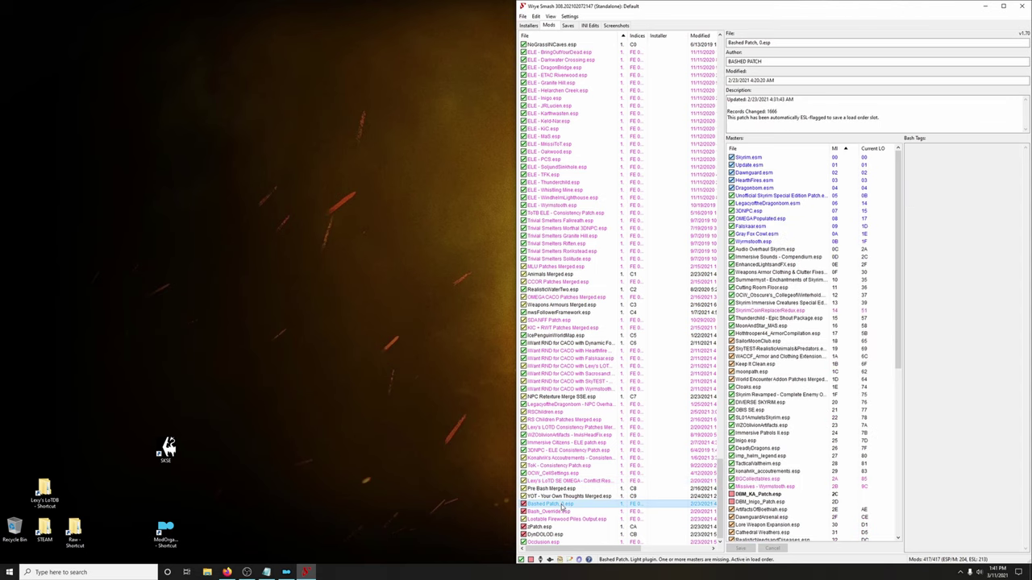
scroll(746, 488, "down", 3)
scroll(748, 488, "down", 3)
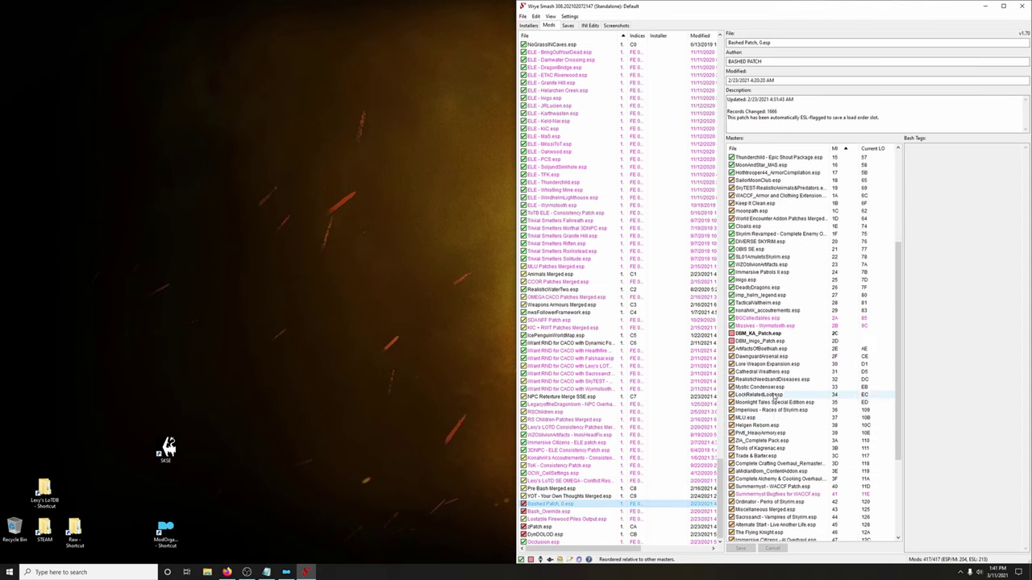
left_click(762, 334)
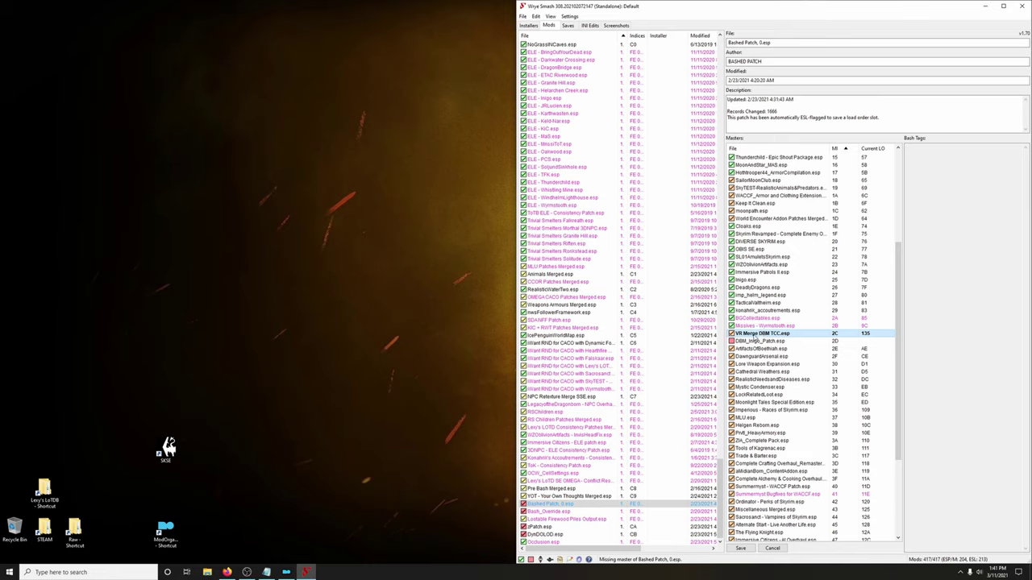
- Replace the missing master DBM_Inigo_Patch.esp with VR Merge DBM TCC.esp and save Bashed Patch, 0.esp
left_click(750, 342)
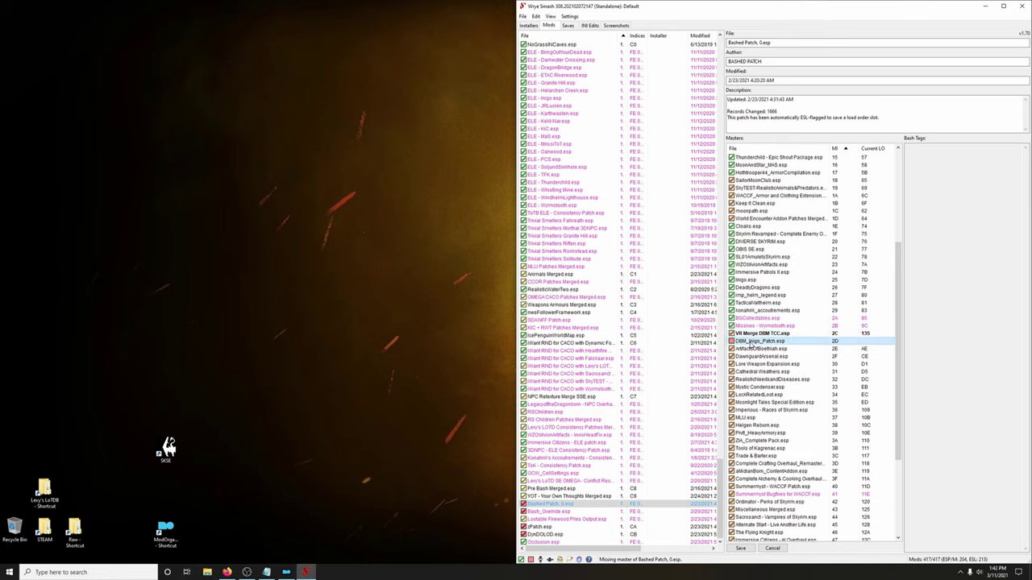
left_click(756, 345)
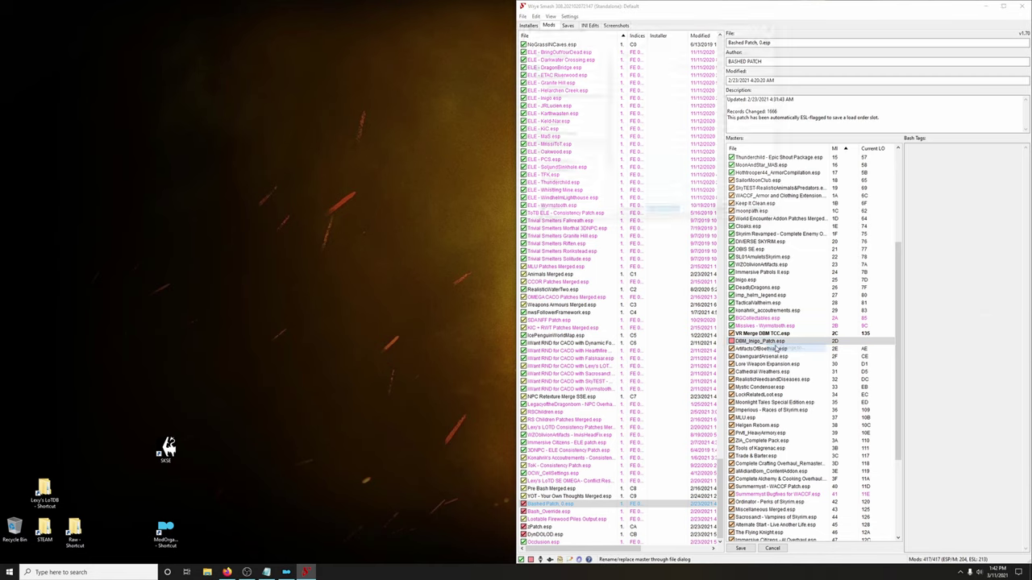
type("vr")
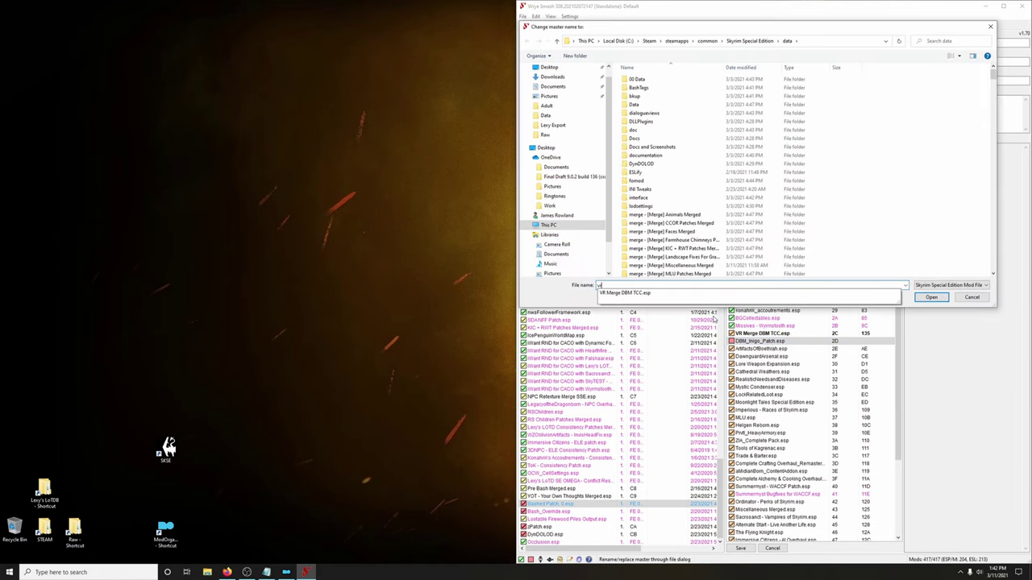
left_click(646, 295)
left_click(929, 297)
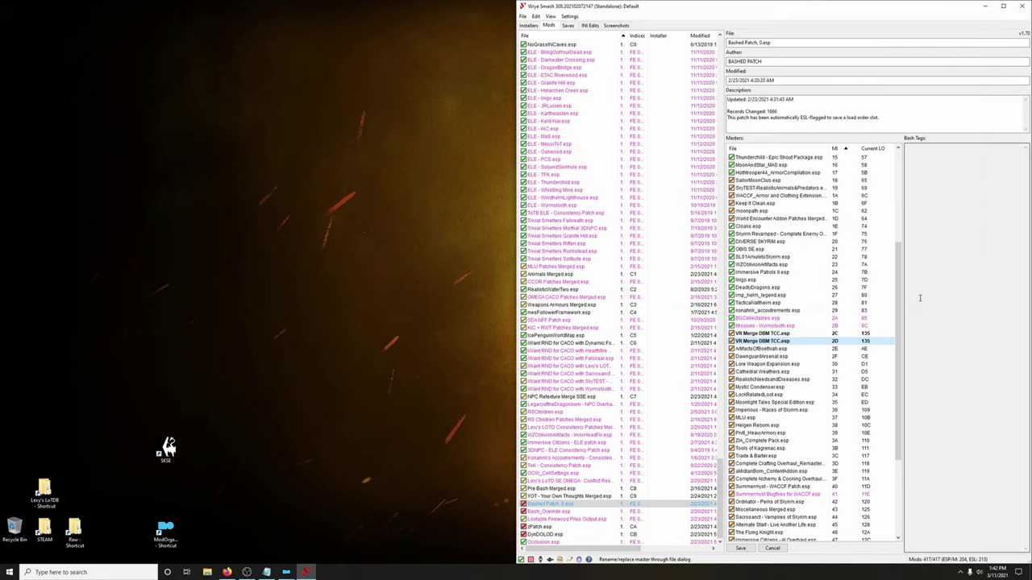
scroll(816, 435, "down", 6)
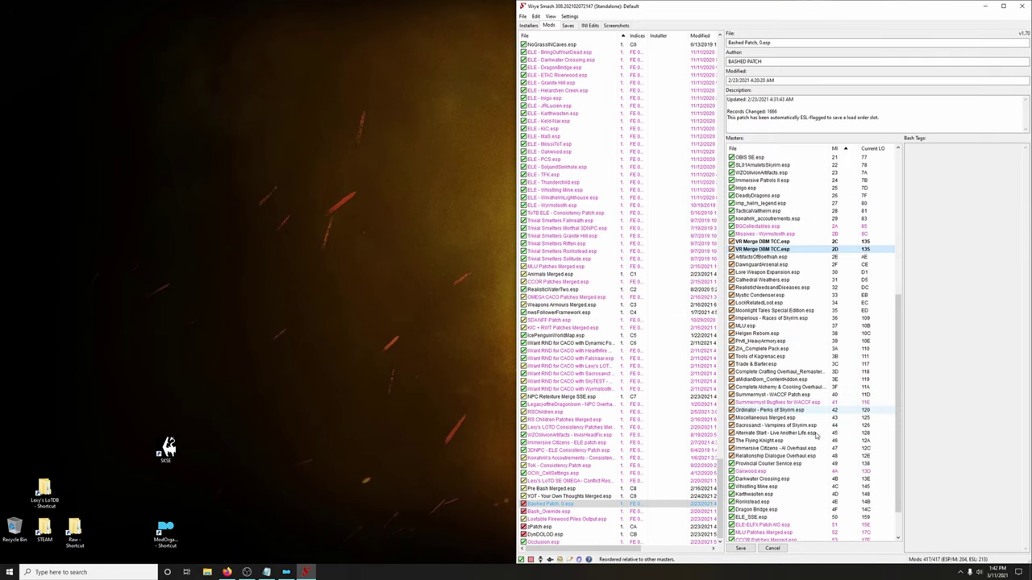
left_click(740, 548)
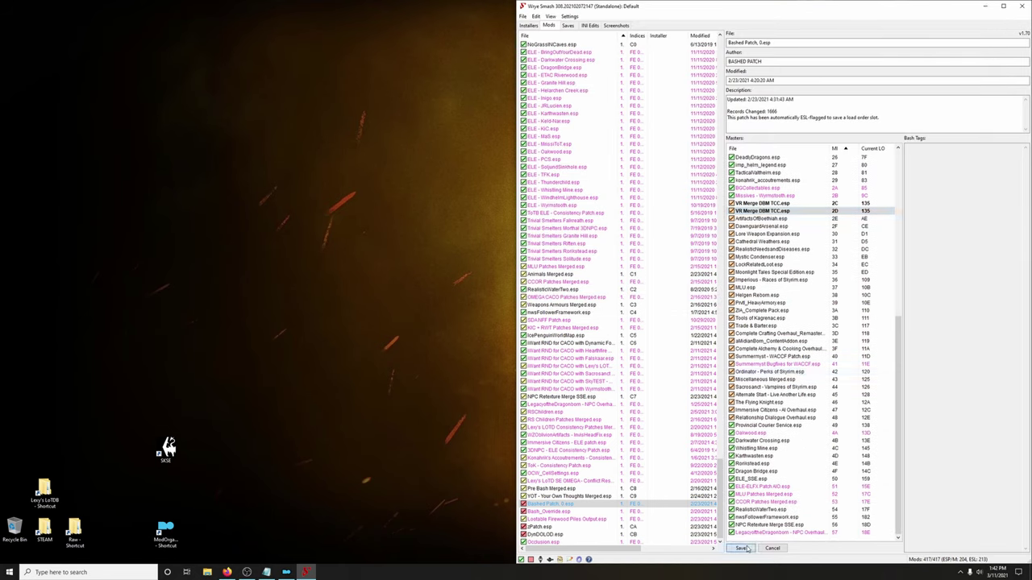
- In Bash_Override.esp, replace the missing master DBM_KA_Patch.esp with VR Merge DBM TCC.esp and save
left_click(556, 511)
scroll(755, 301, "down", 4)
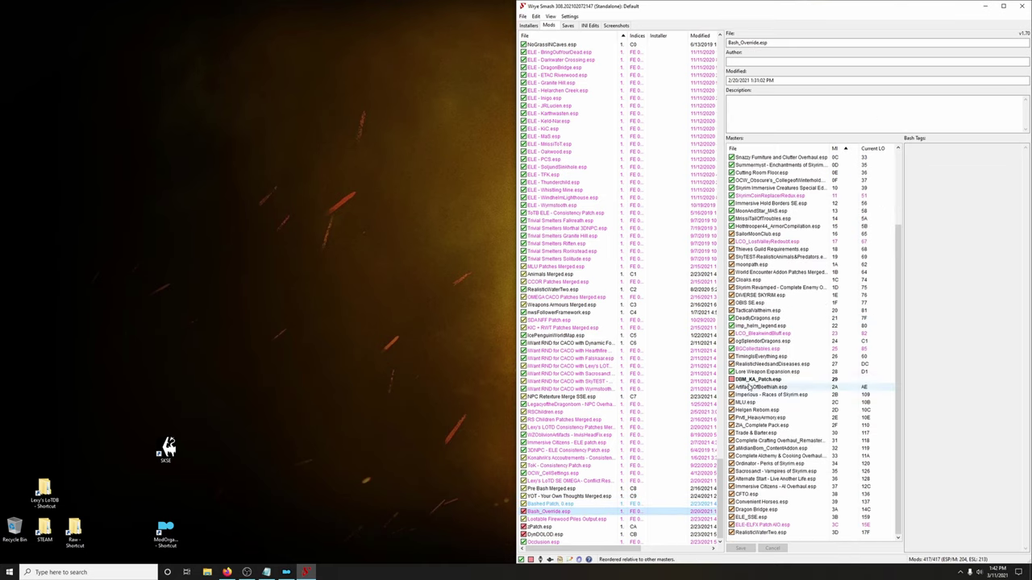
key("Return")
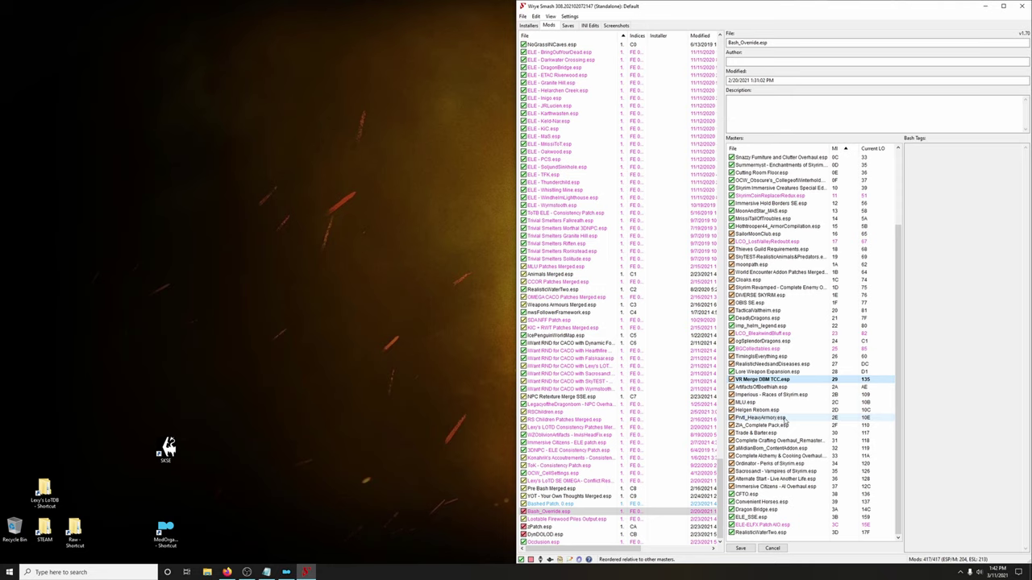
left_click(740, 549)
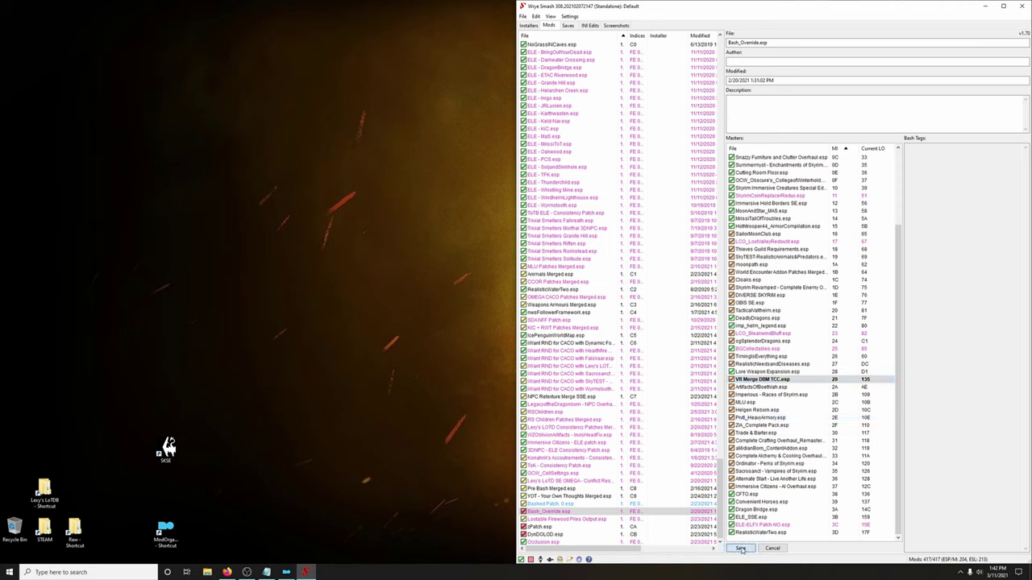
- In zPatch.esp, replace DBM_3DNPC_Patch.esp and the other missing masters with VR Merge DBM TCC.esp and save
left_click(554, 527)
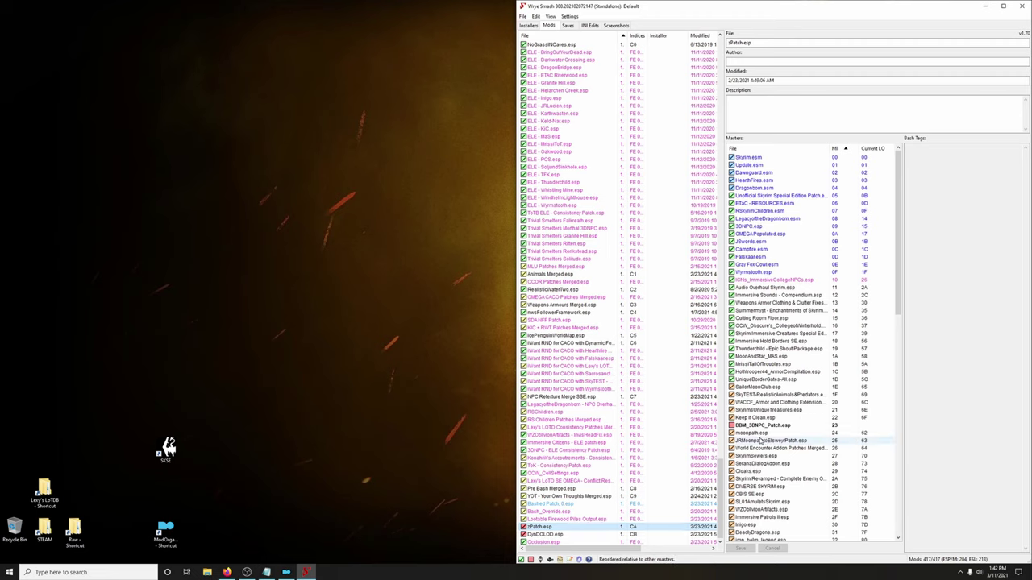
left_click(756, 427)
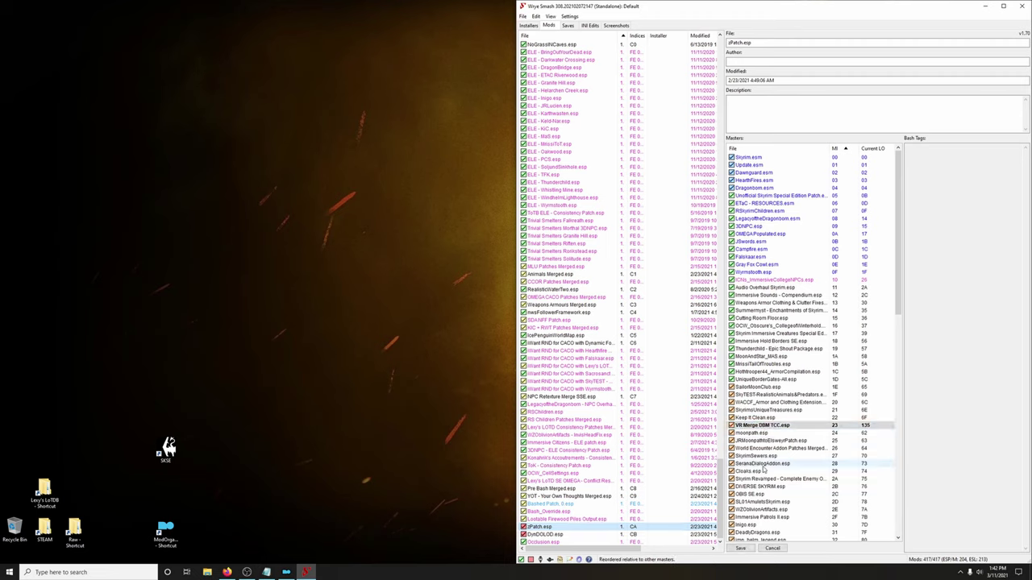
scroll(798, 463, "down", 6)
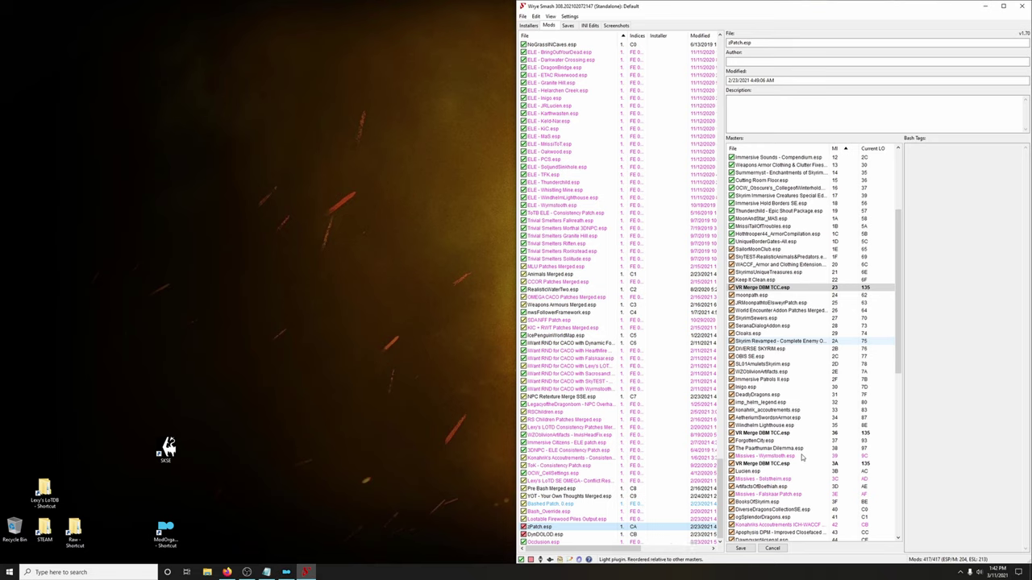
scroll(798, 395, "down", 3)
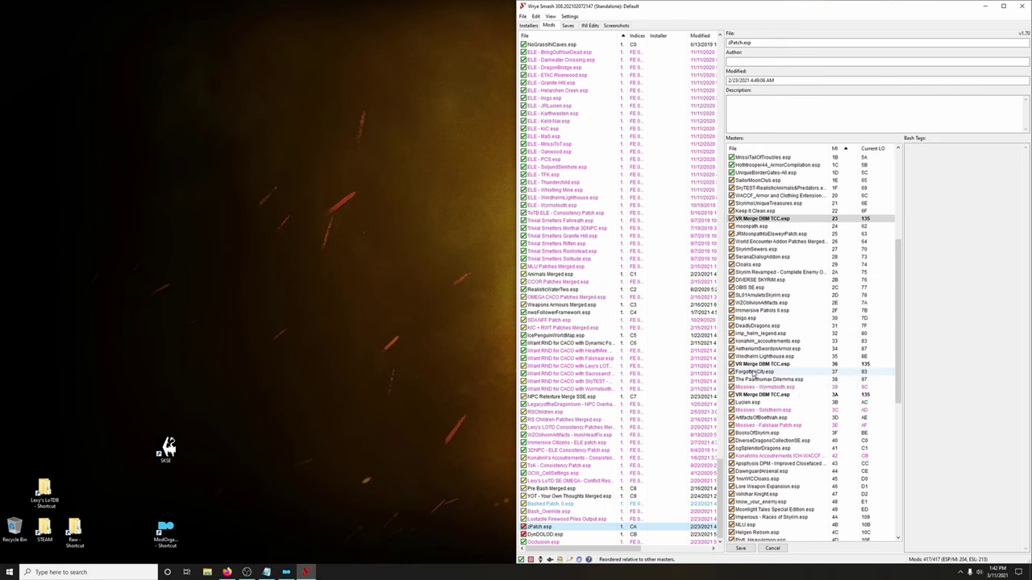
scroll(806, 402, "down", 5)
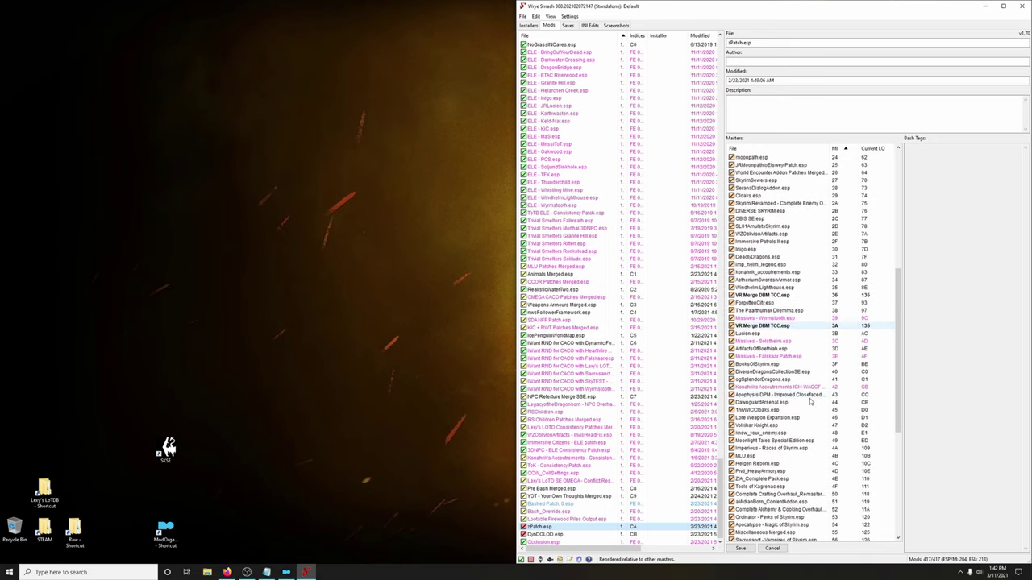
scroll(803, 402, "down", 8)
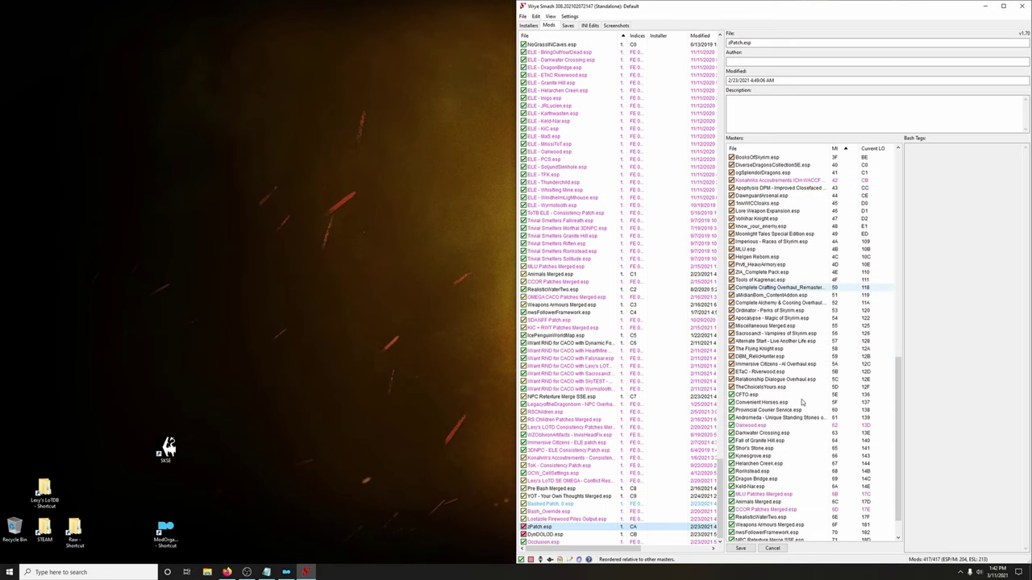
left_click(740, 548)
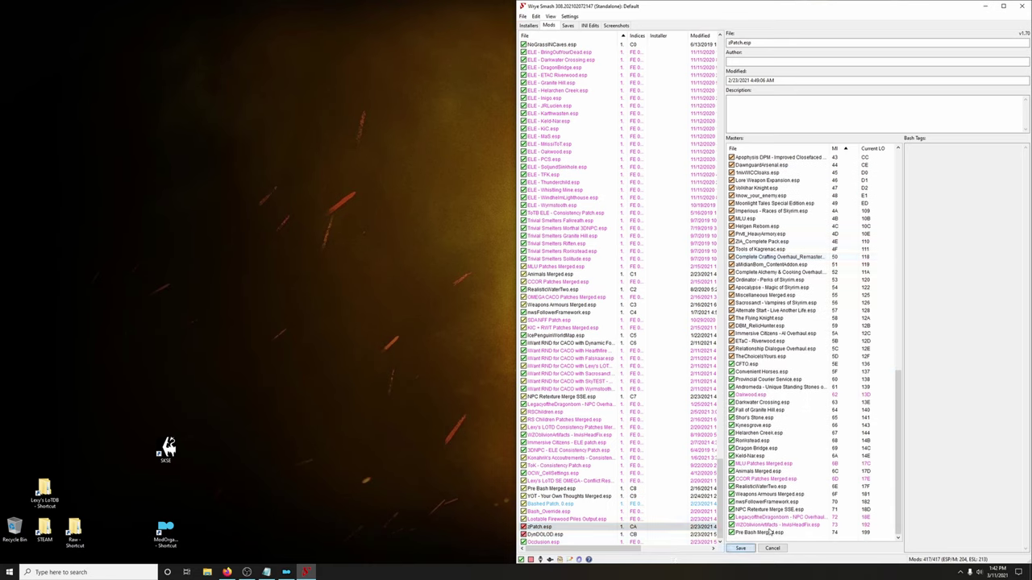
- Examine the masters of DynDOLOD.esp, close Wrye Bash, and look over the plugin list in Mod Organizer
left_click(645, 534)
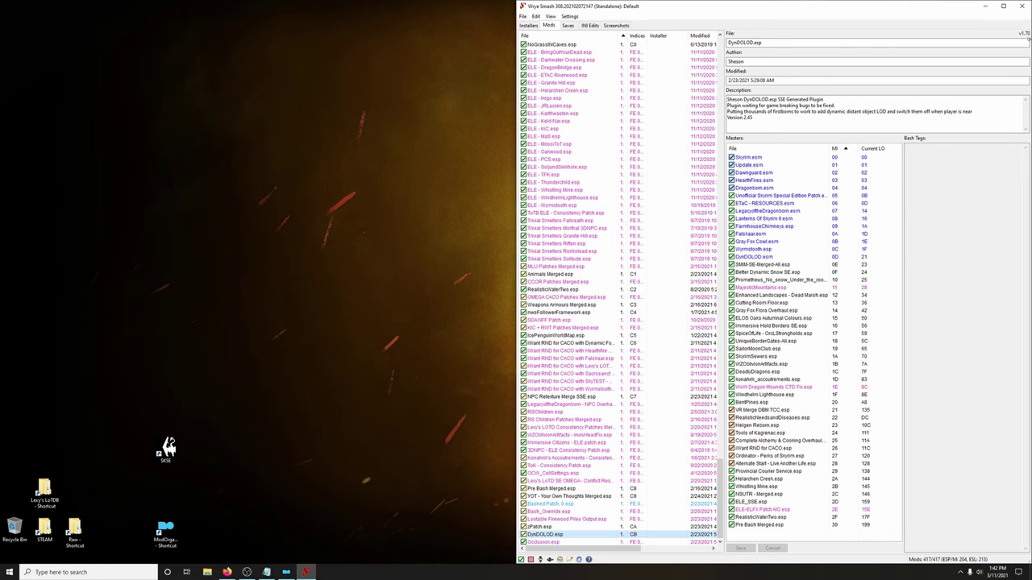
left_click(1023, 7)
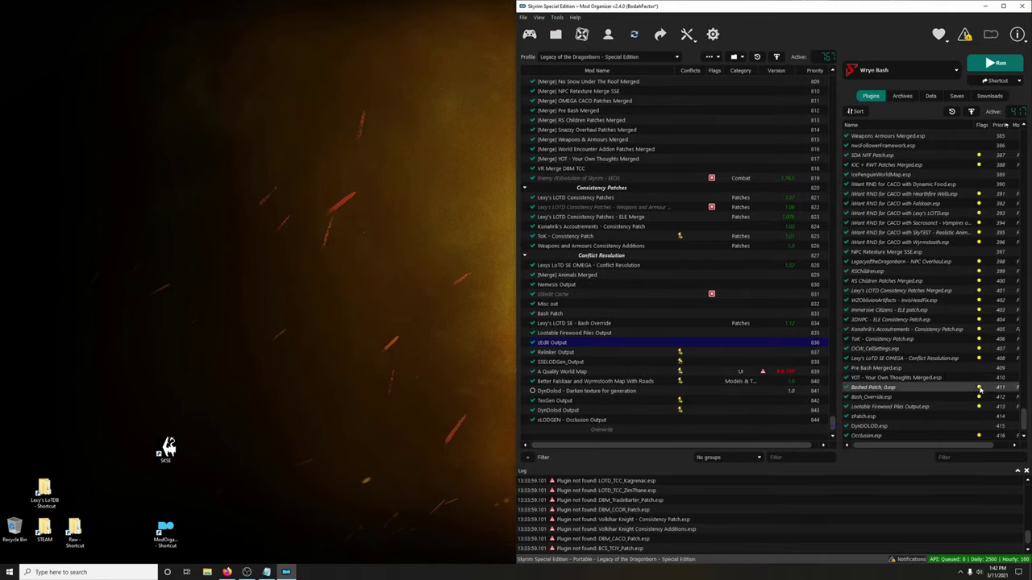
scroll(973, 422, "up", 10)
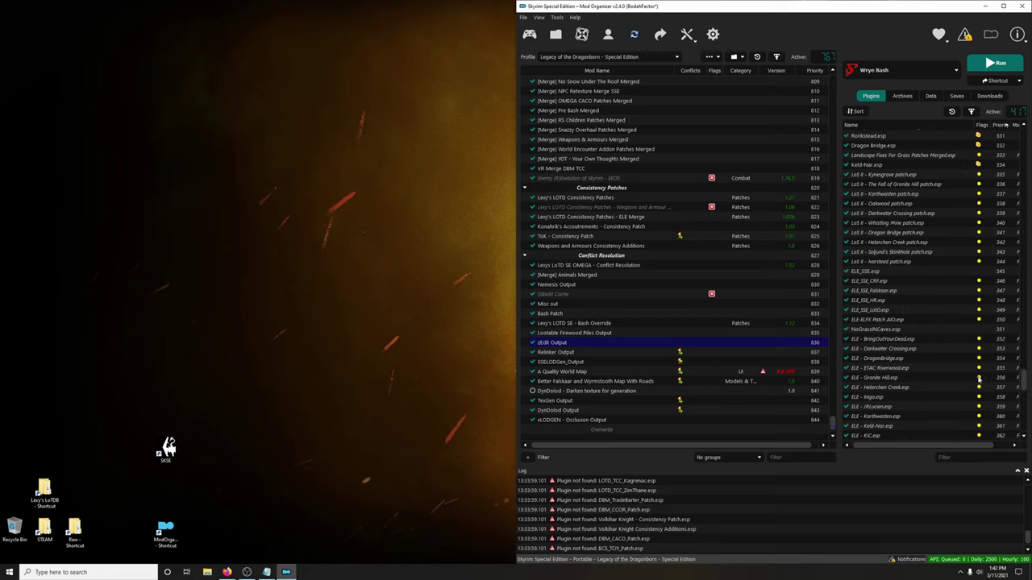
scroll(968, 403, "down", 10)
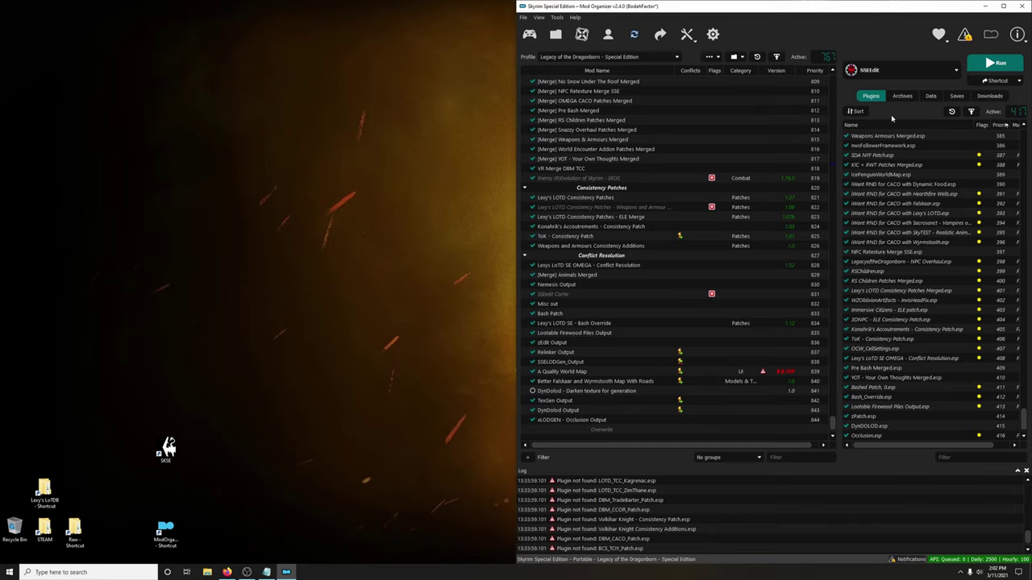
- Launch SSEEdit from Mod Organizer, loading all active plugins without activating any ModGroups
left_click(903, 70)
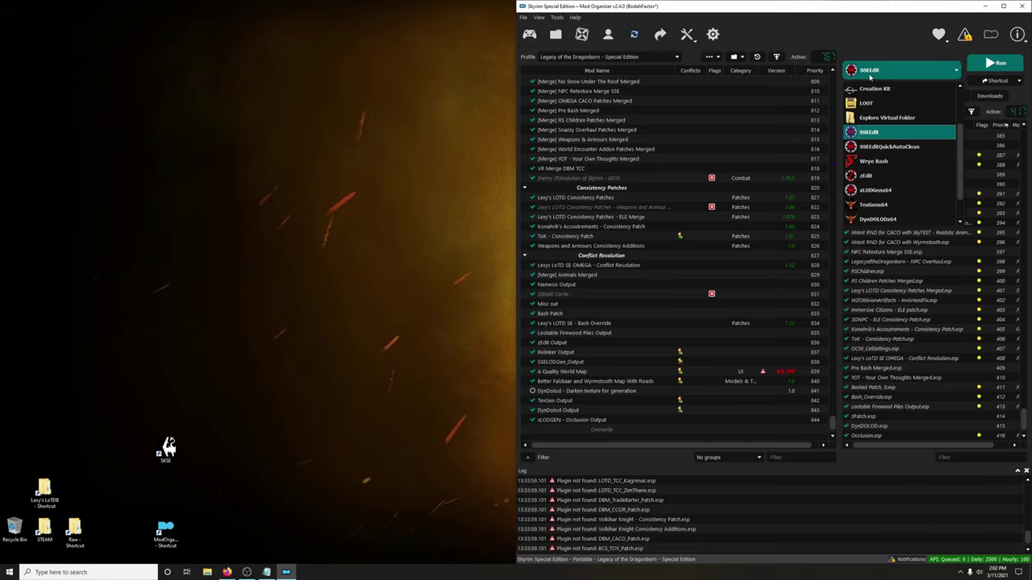
left_click(875, 140)
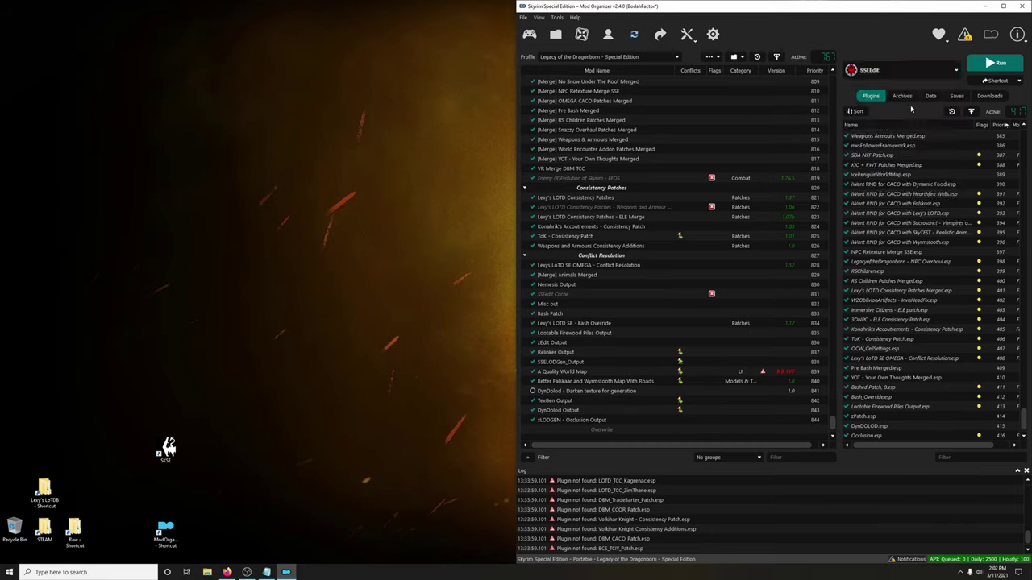
left_click(997, 63)
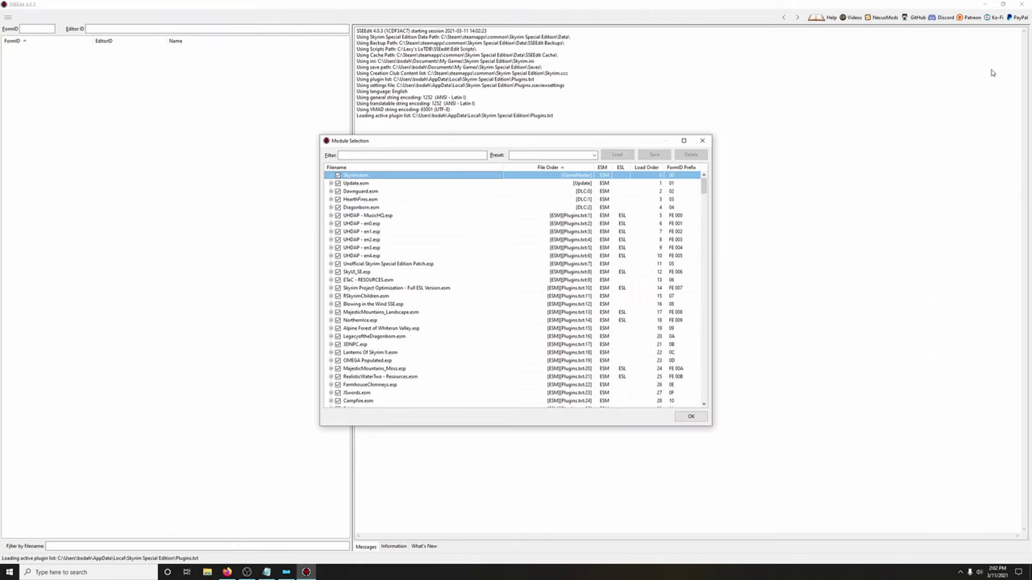
left_click(695, 418)
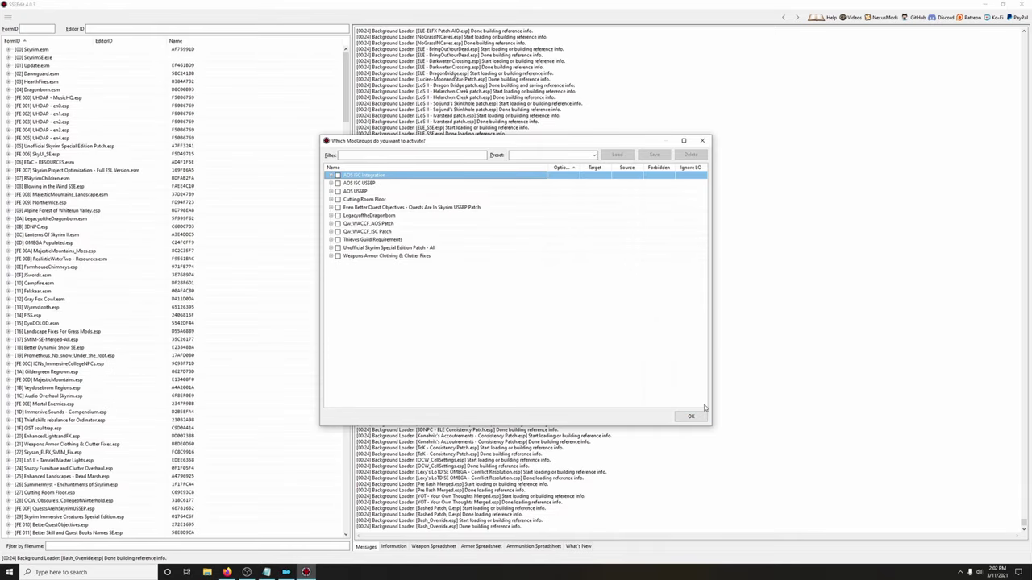
left_click(691, 417)
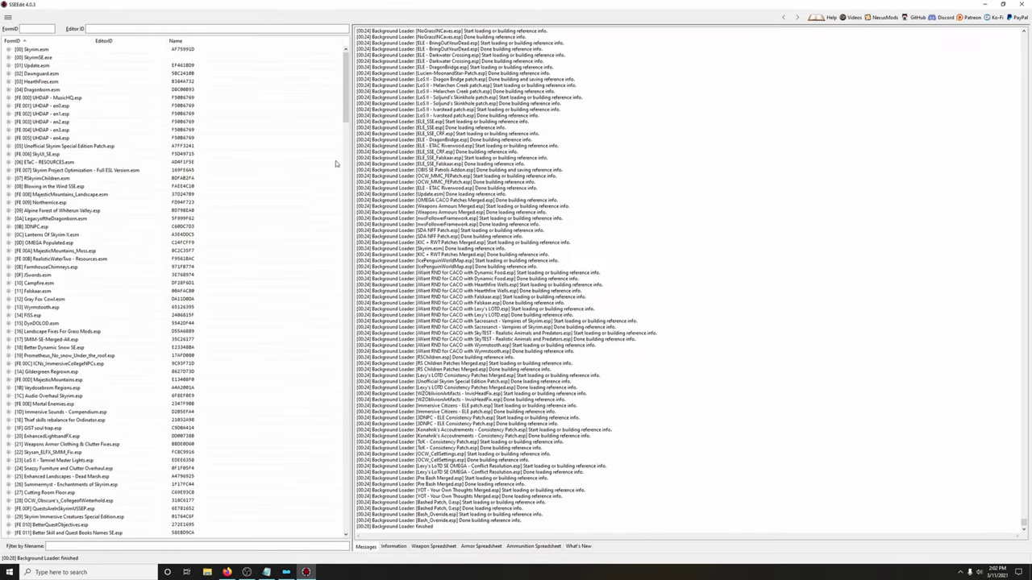
- Filter the plugins by "omega" and check OMEGA CACO Patches Merged.esp for errors
left_click(201, 546)
type("omega")
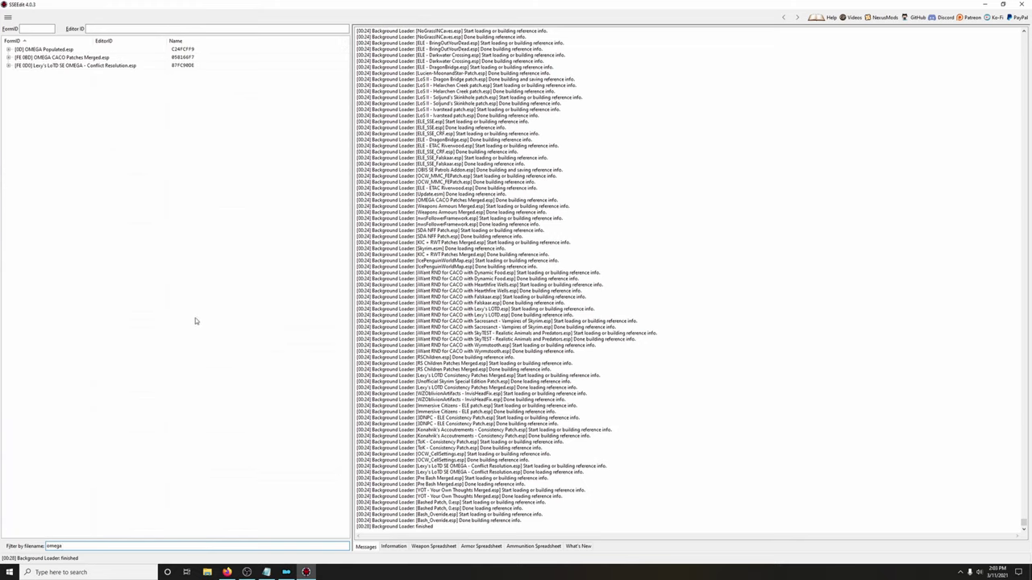
left_click(73, 58)
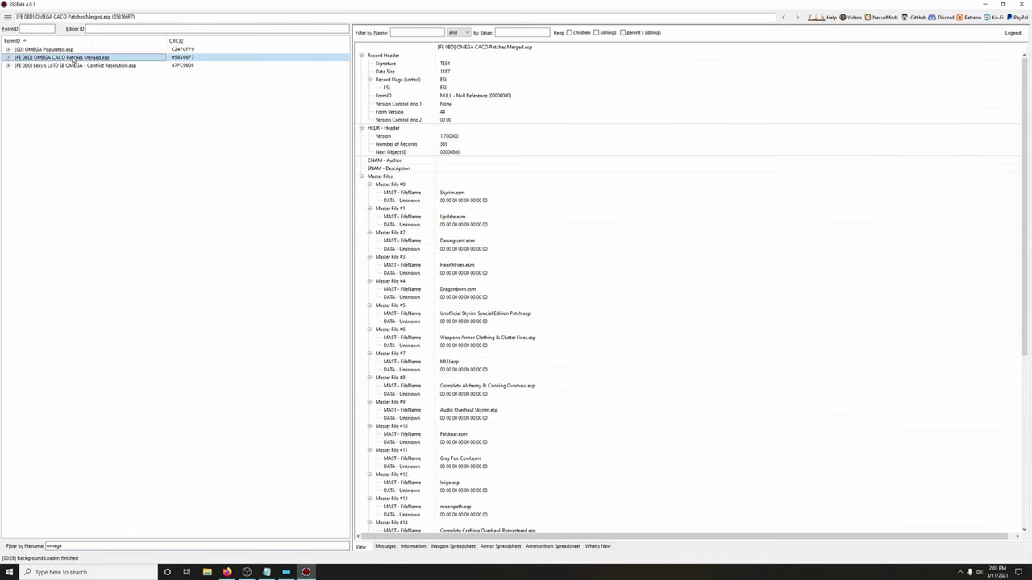
right_click(72, 59)
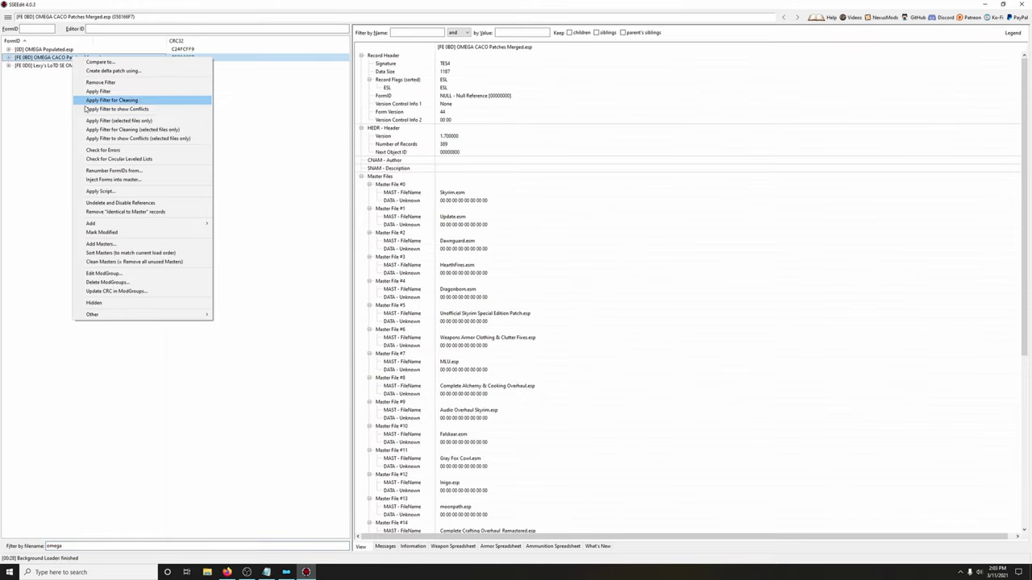
left_click(108, 151)
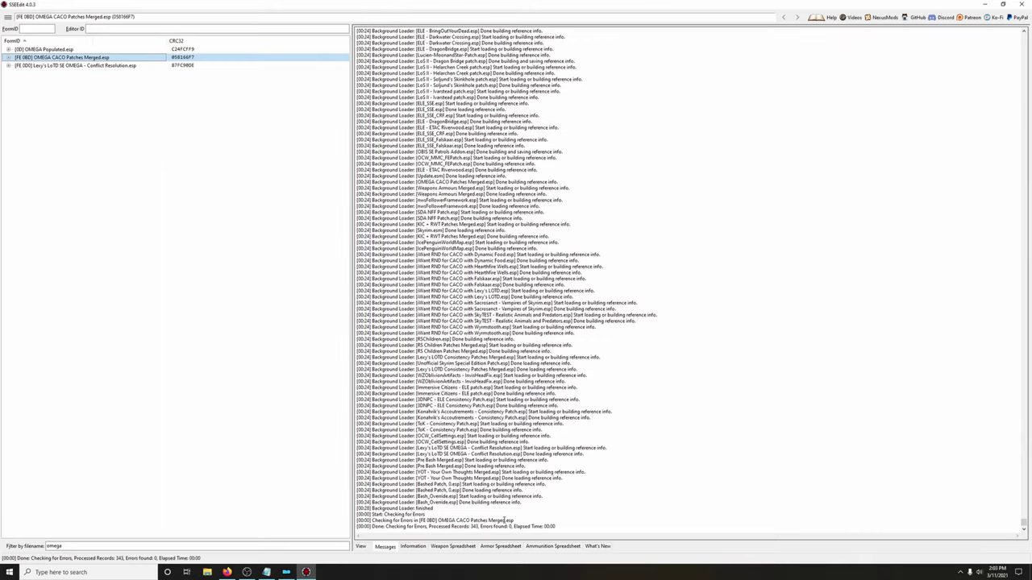
- Change the filename filter to "lexy's" and check Lexy's LOTD Consistency Patches Merged.esp for errors
left_click_drag(72, 547, 3, 548)
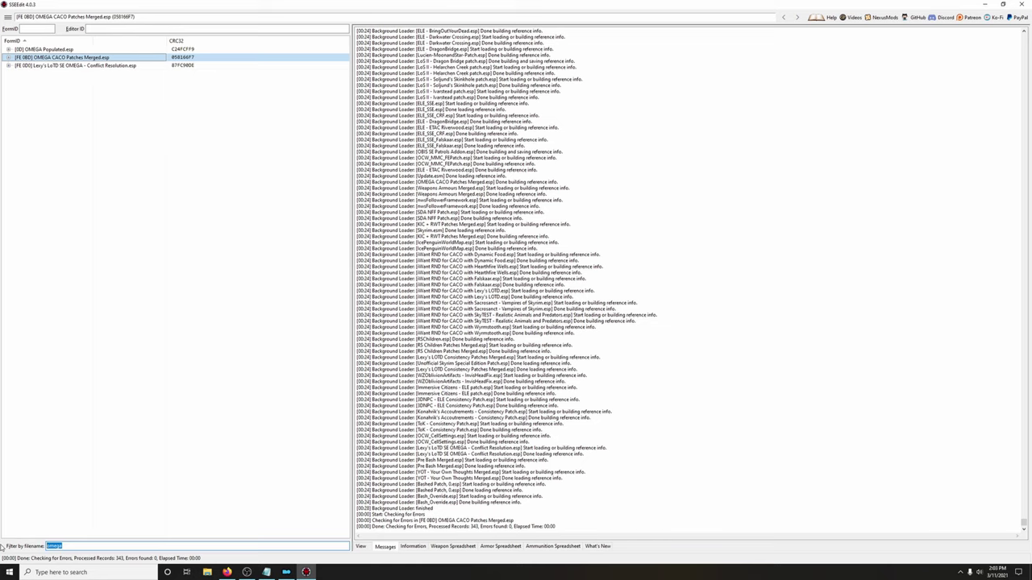
key("BackSpace")
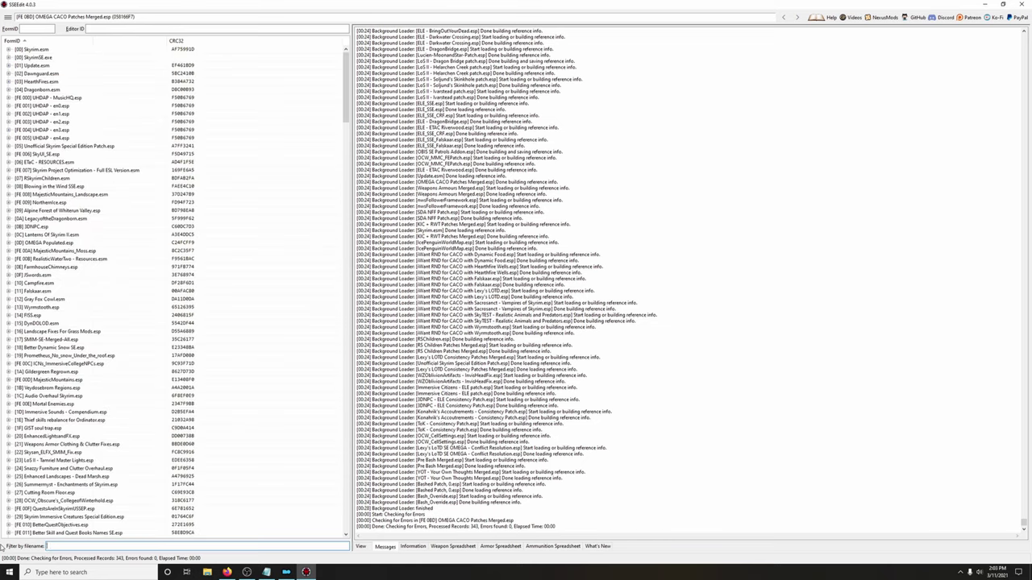
type("lexy's")
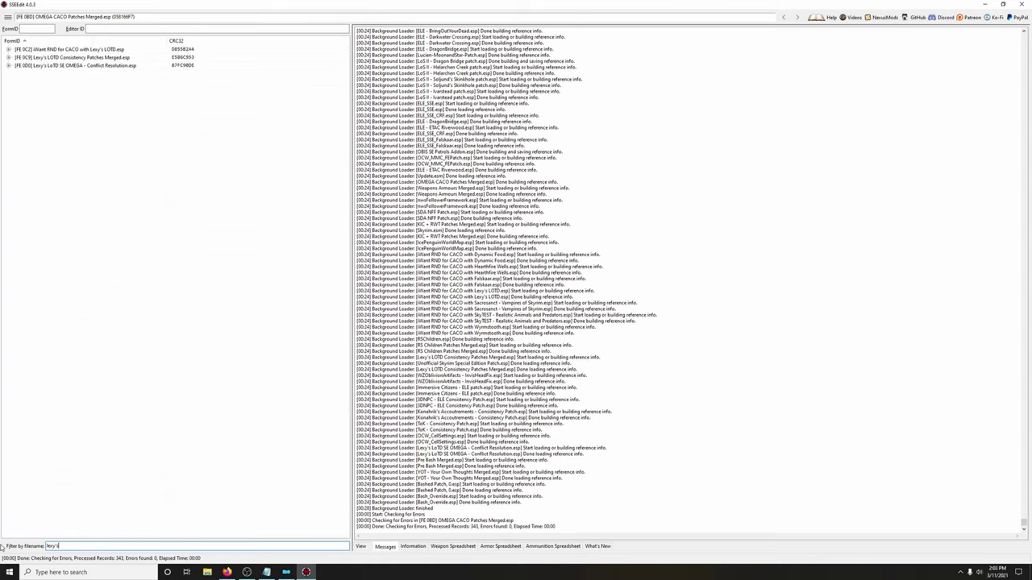
left_click(96, 58)
right_click(96, 60)
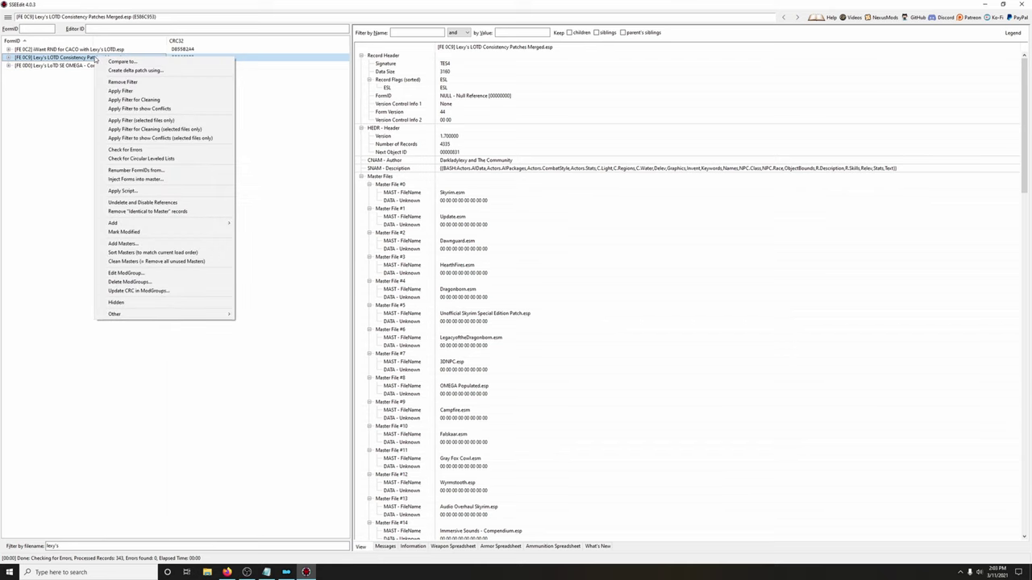
left_click(142, 153)
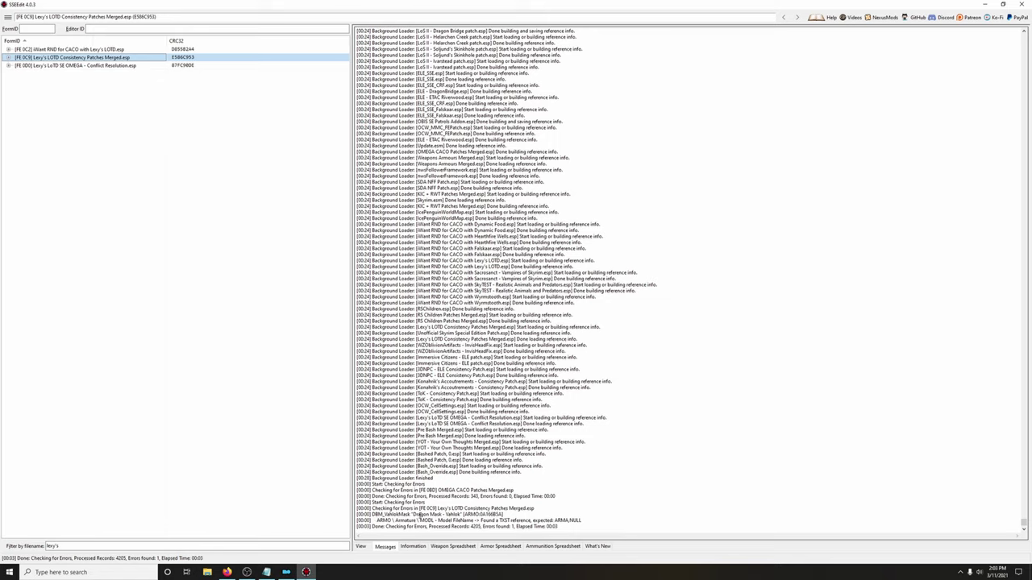
- Open the DBM_VahlokMask armor record by its FormID 0A166B5A and widen the Lexy's LOTD Consistency Patches Merged.esp column
double_click(494, 514)
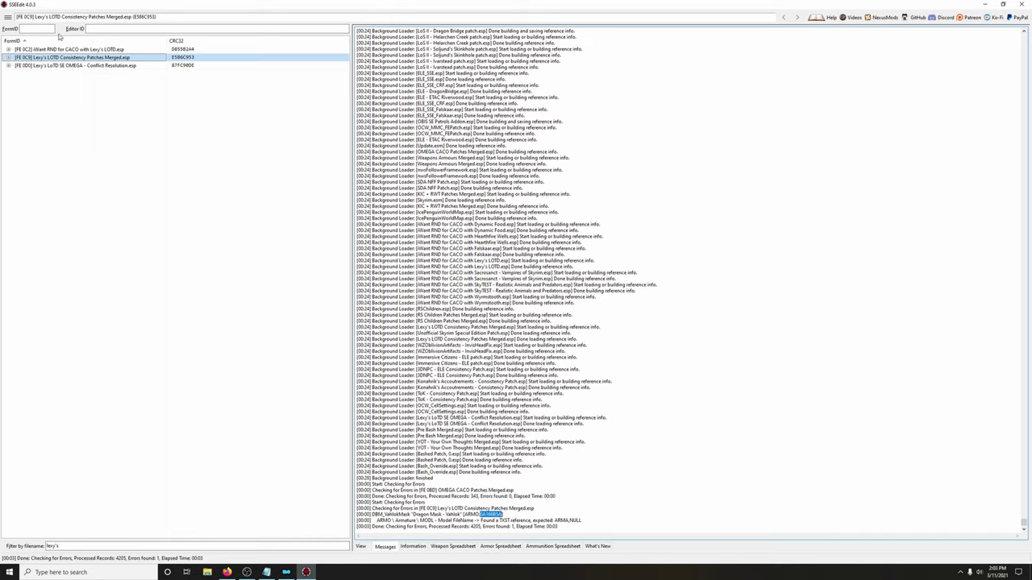
left_click(24, 31)
type("0A166B5A")
key("Return")
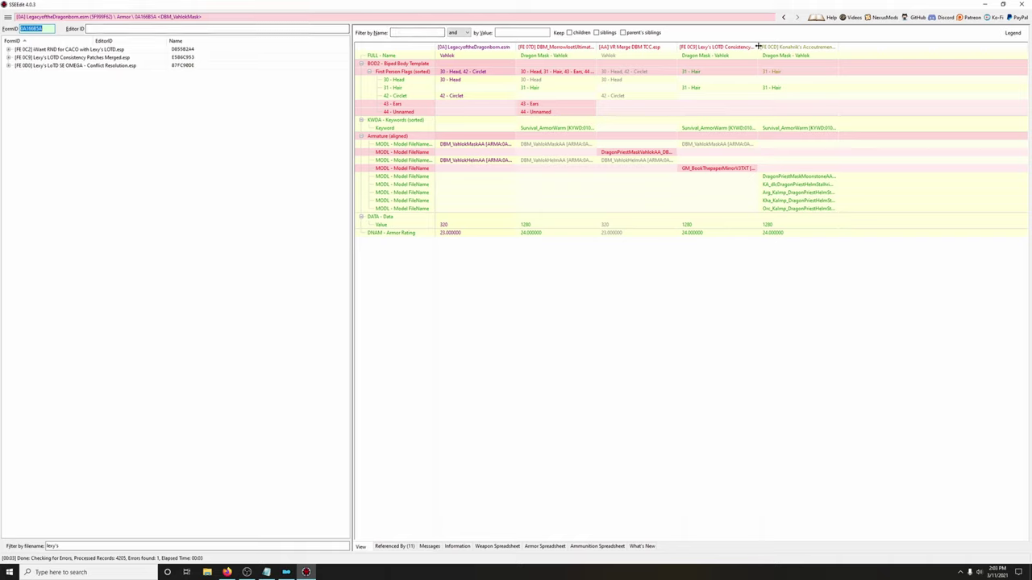
left_click_drag(757, 46, 828, 45)
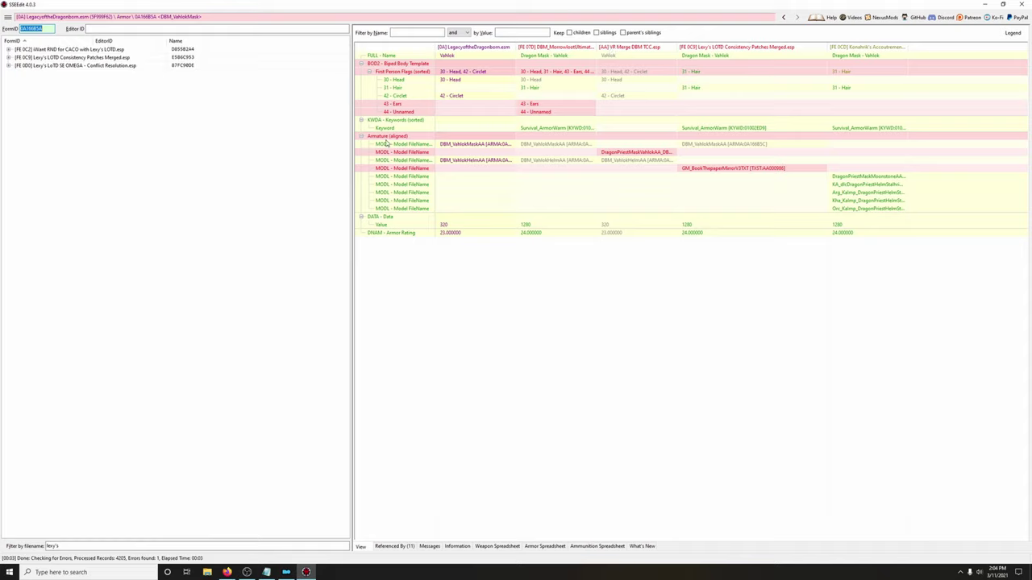
- Copy the Armature entries from VR Merge DBM TCC.esp into Lexy's LOTD Consistency Patches Merged.esp, accepting the edit warning
left_click(644, 139)
left_click_drag(643, 140, 703, 146)
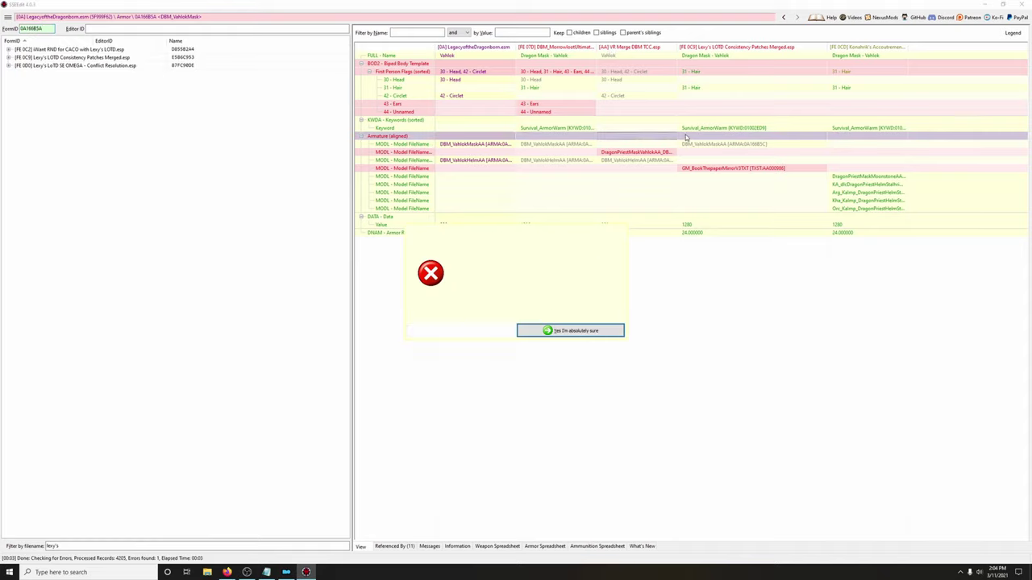
left_click(582, 331)
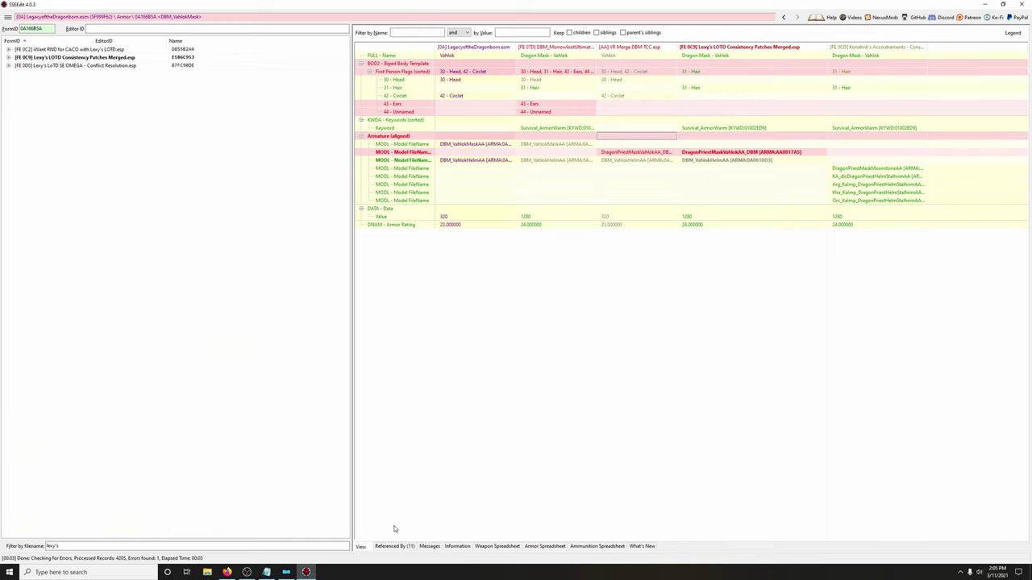
- Change the filename filter to "kona" and check Konahrik's Accoutrements - Consistency Patch.esp for errors
left_click(137, 546)
key("BackSpace")
key("BackSpace")
key("BackSpace")
key("BackSpace")
key("BackSpace")
key("BackSpace")
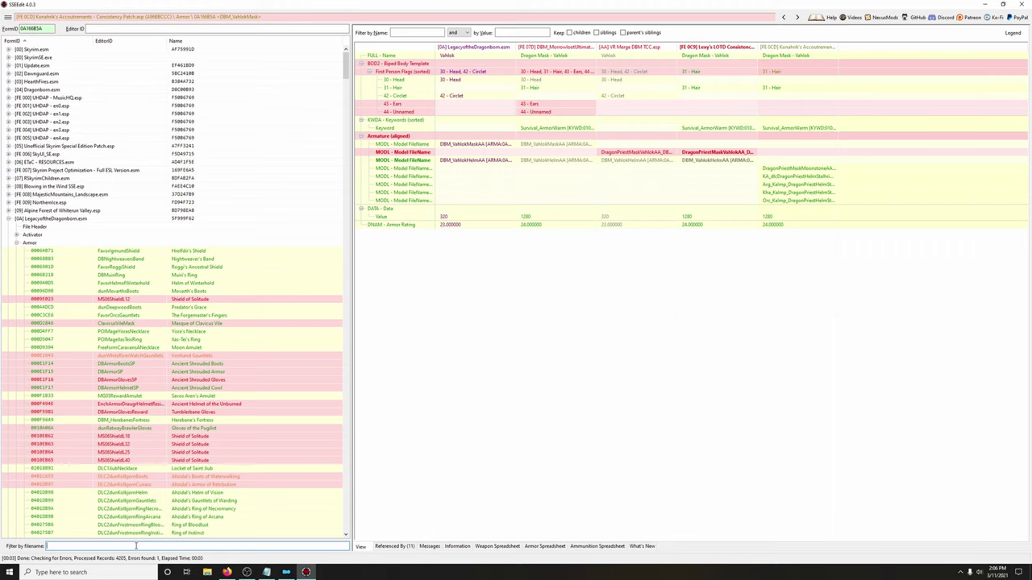
type("kona")
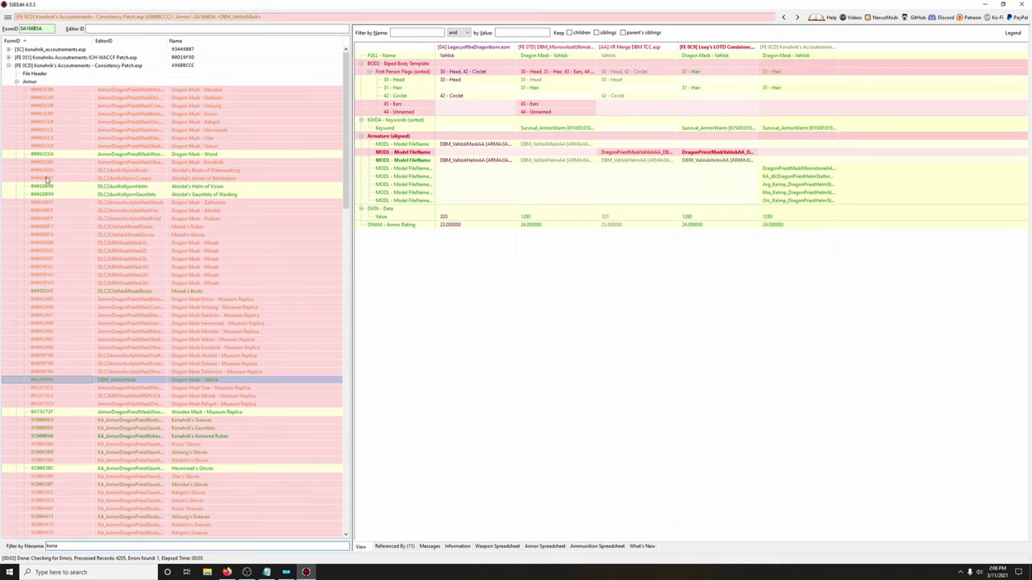
left_click(47, 67)
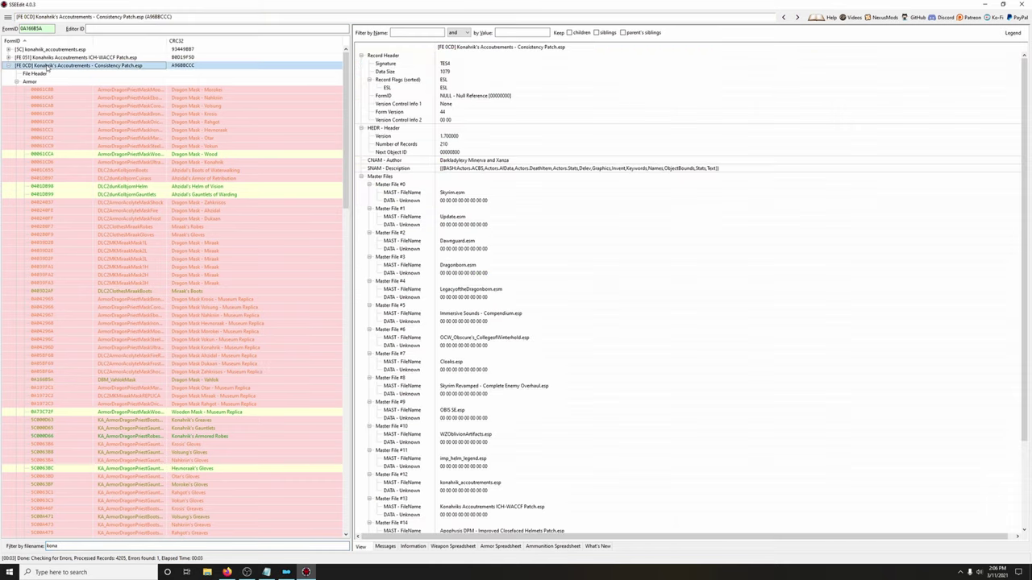
left_click(11, 66)
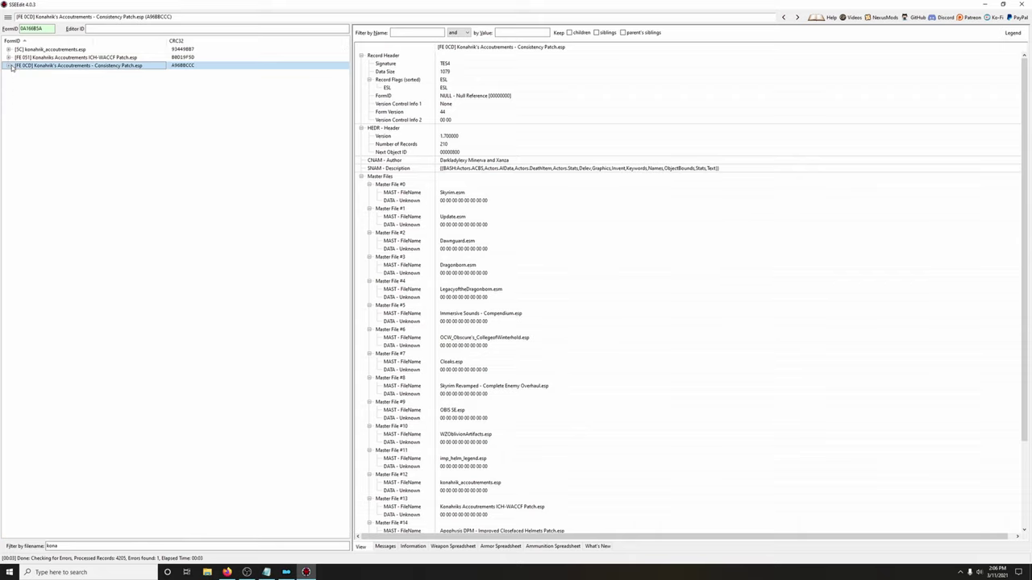
right_click(76, 69)
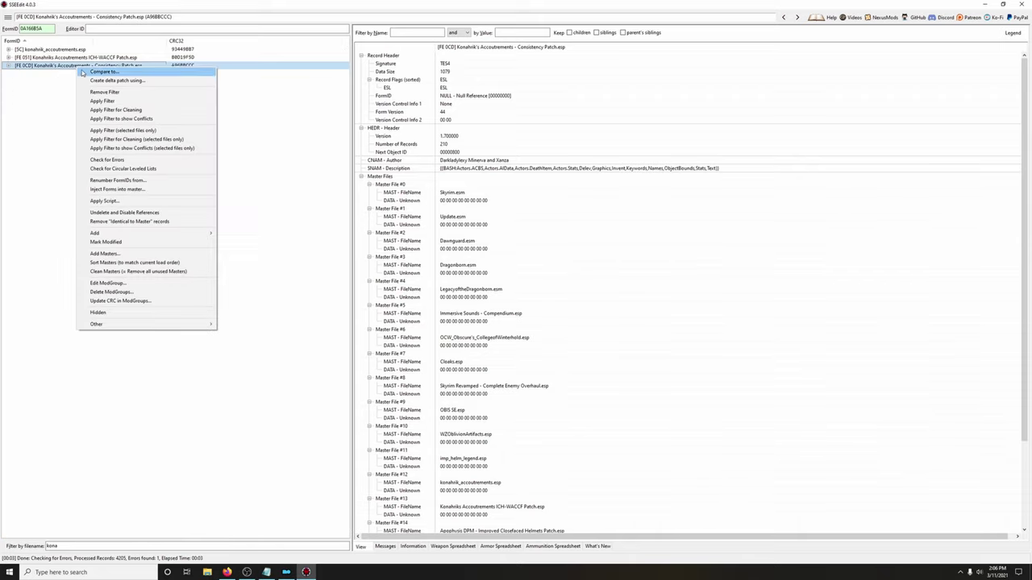
left_click(113, 160)
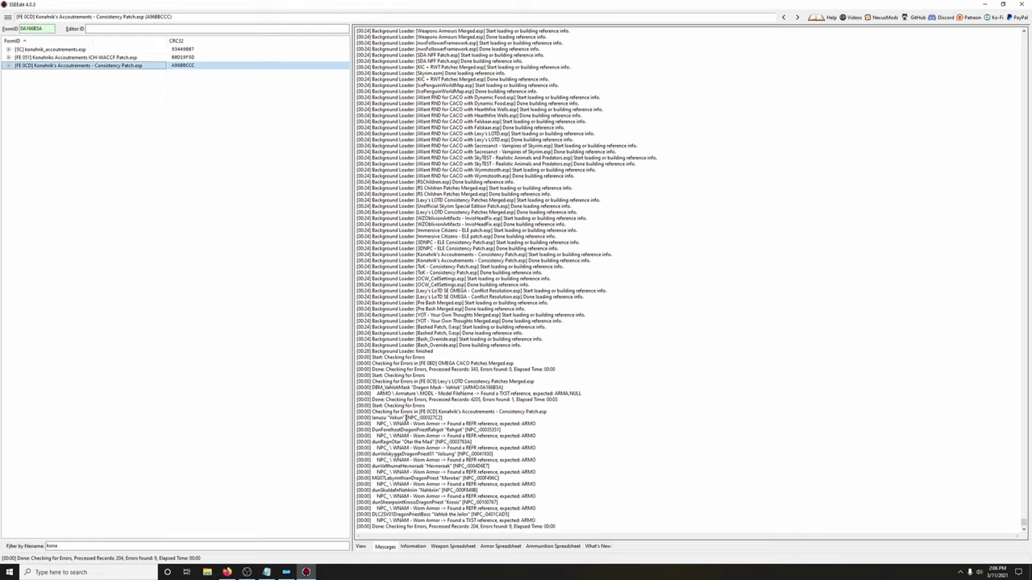
- Open the Vokun NPC record by its FormID 000327C2 and widen the Konahrik's Accoutrements - Consistency Patch.esp column
left_click_drag(420, 418, 442, 418)
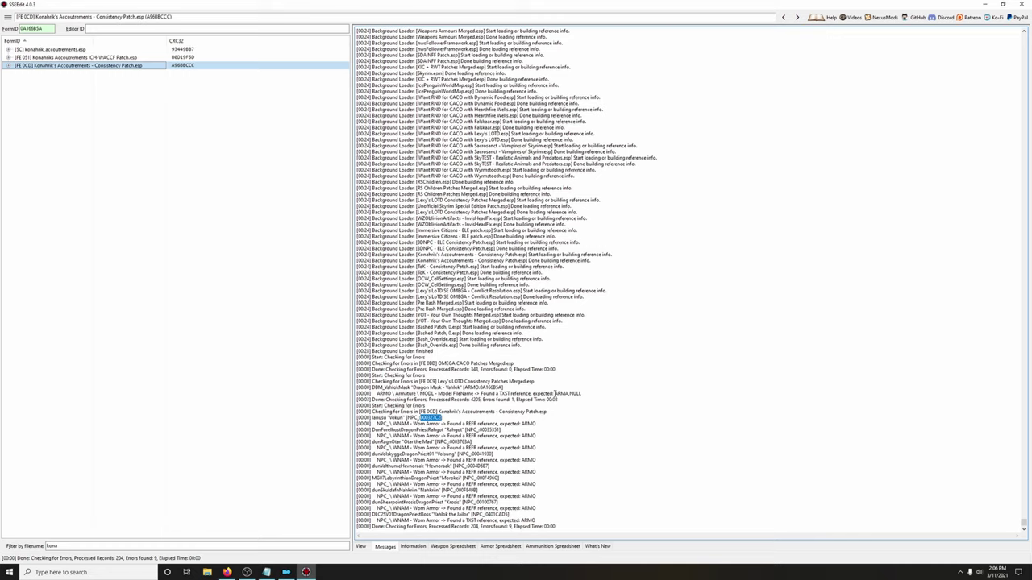
double_click(32, 28)
type("000027C2")
key("Return")
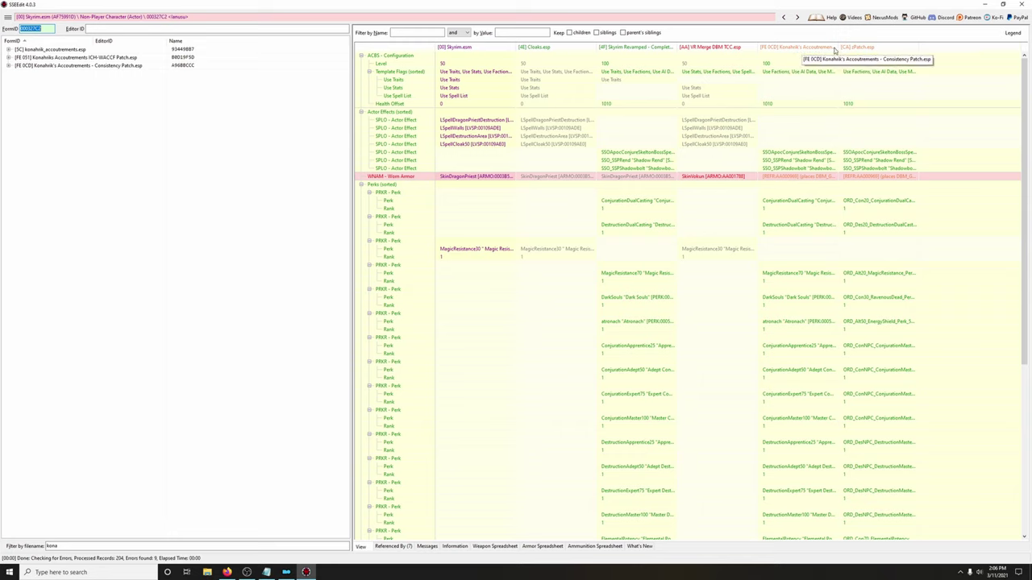
left_click_drag(840, 50, 960, 50)
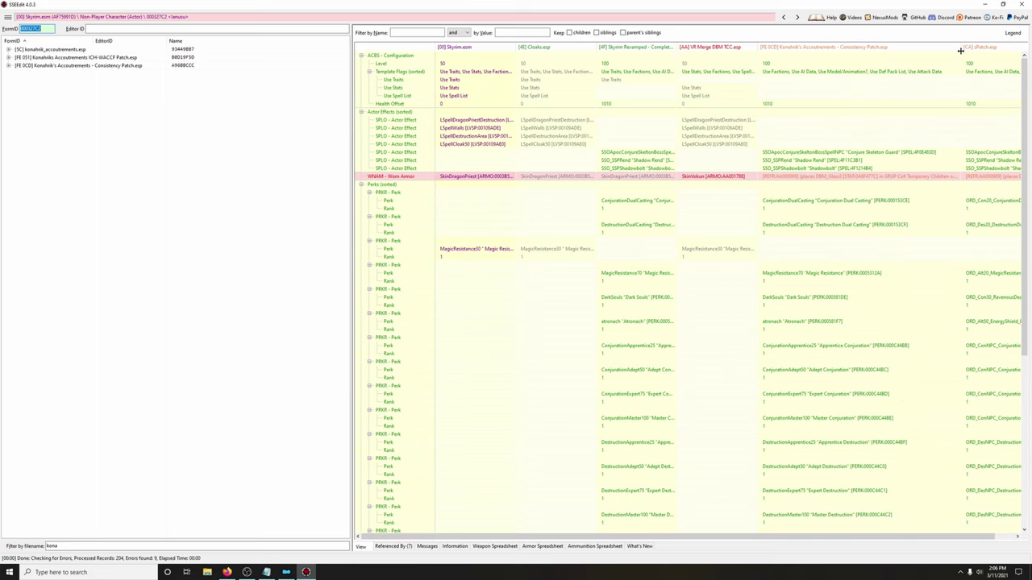
- Copy the WNAM Worn Armor value SkinVokun from VR Merge DBM TCC.esp into the Konahrik's Accoutrements consistency patch and zPatch.esp
left_click(690, 178)
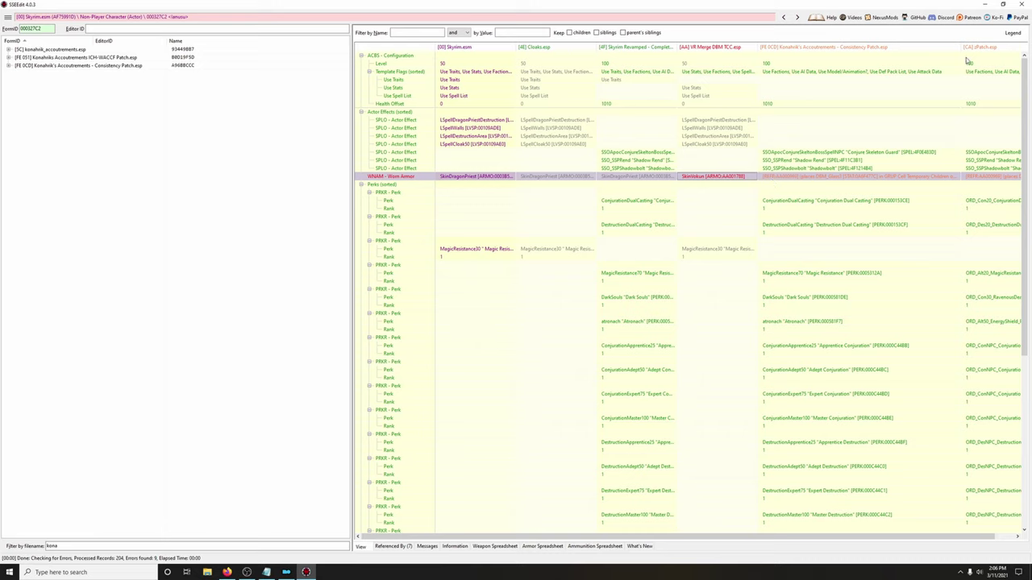
left_click_drag(961, 47, 880, 47)
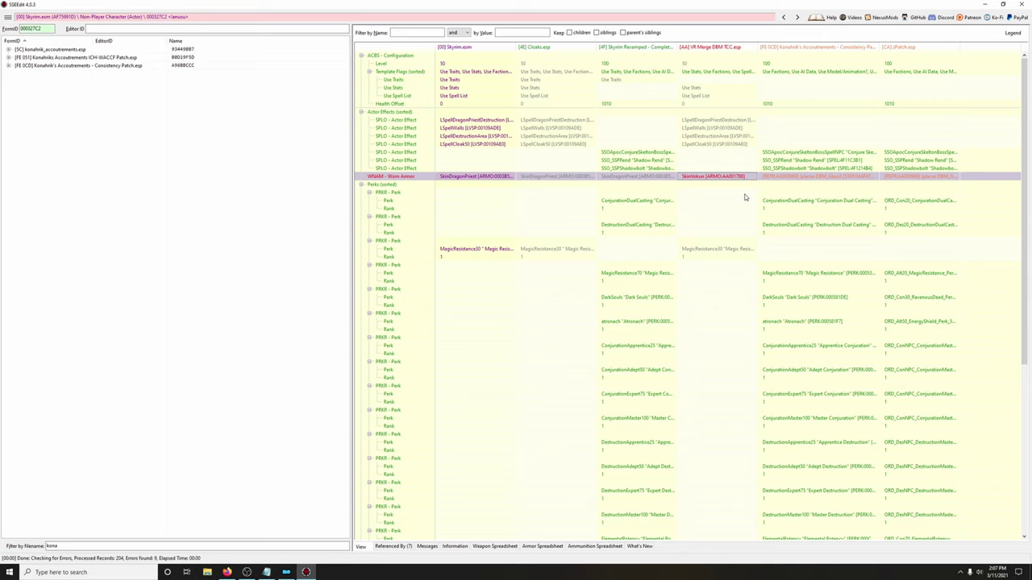
left_click_drag(749, 179, 794, 178)
left_click_drag(869, 177, 894, 178)
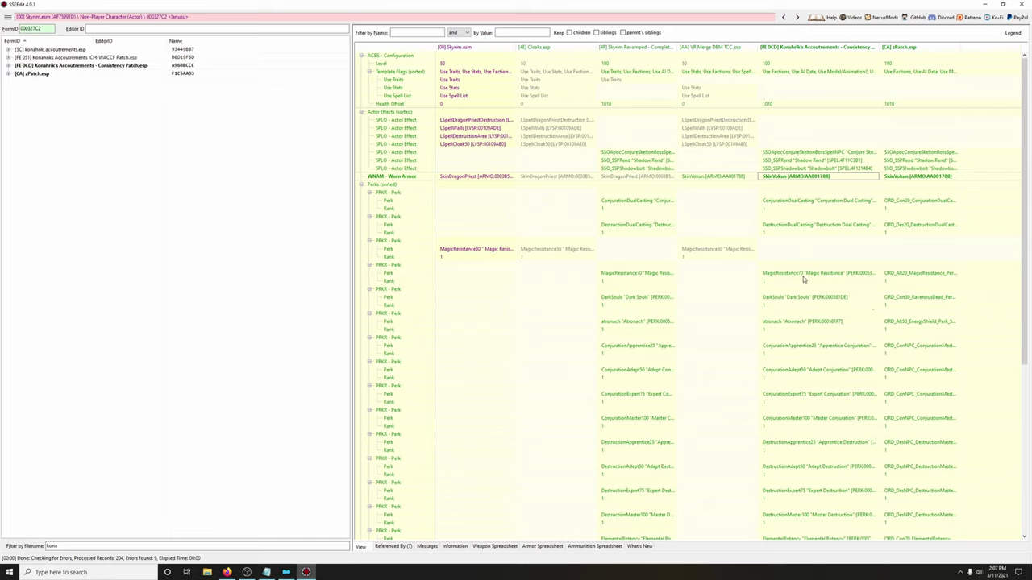
- Open Rahgot's record in the Non-Player Character group of Konahrik's Accoutrements - Consistency Patch.esp
left_click(8, 66)
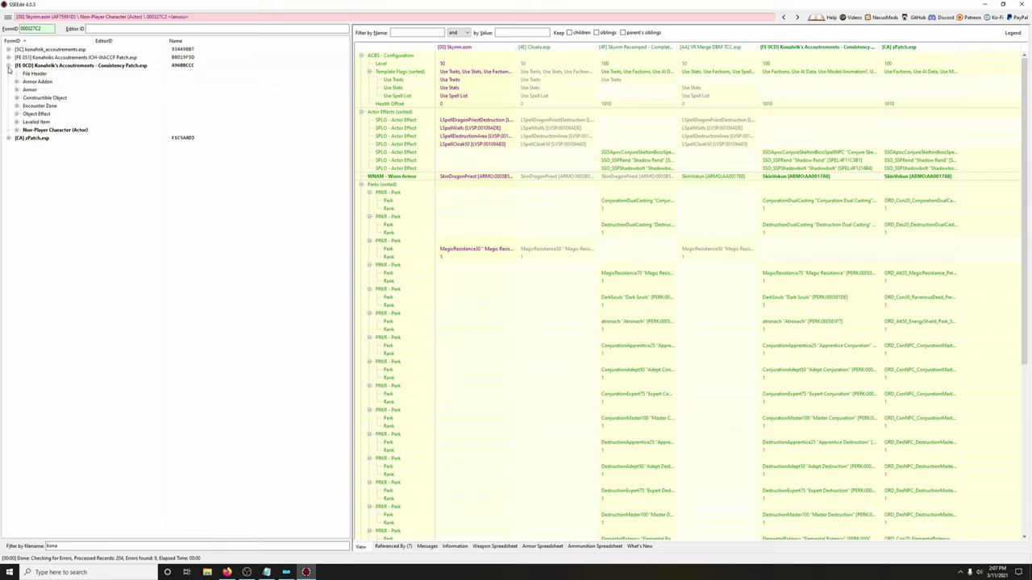
left_click(17, 130)
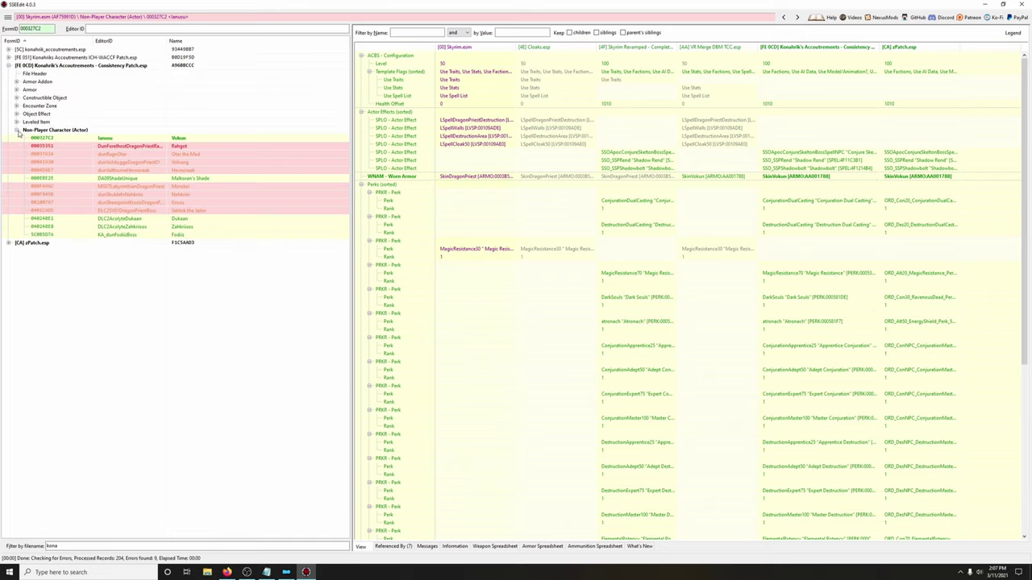
left_click(183, 148)
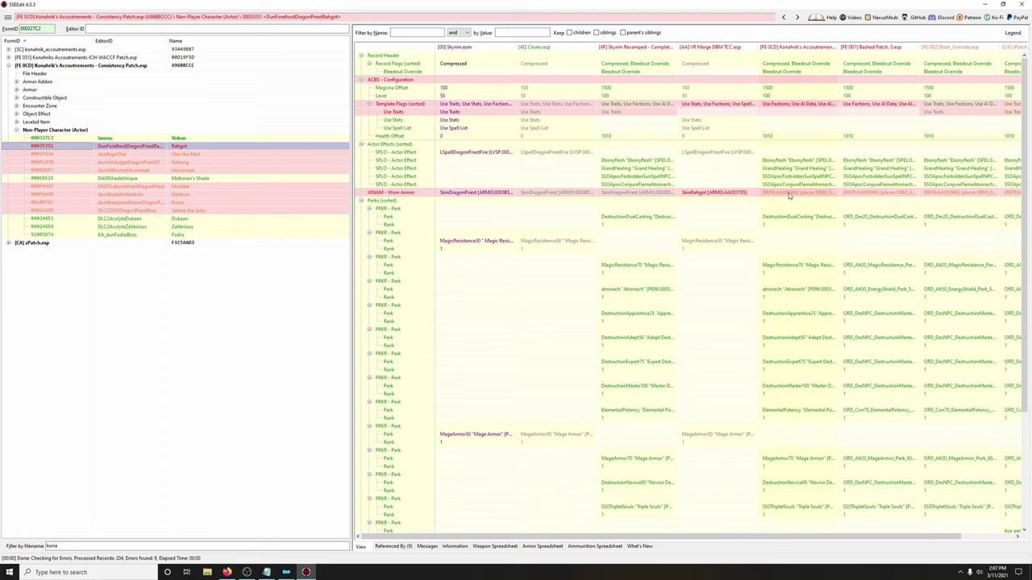
mouse_move(840, 48)
left_mouse_down()
mouse_move(956, 50)
mouse_move(838, 52)
left_mouse_up()
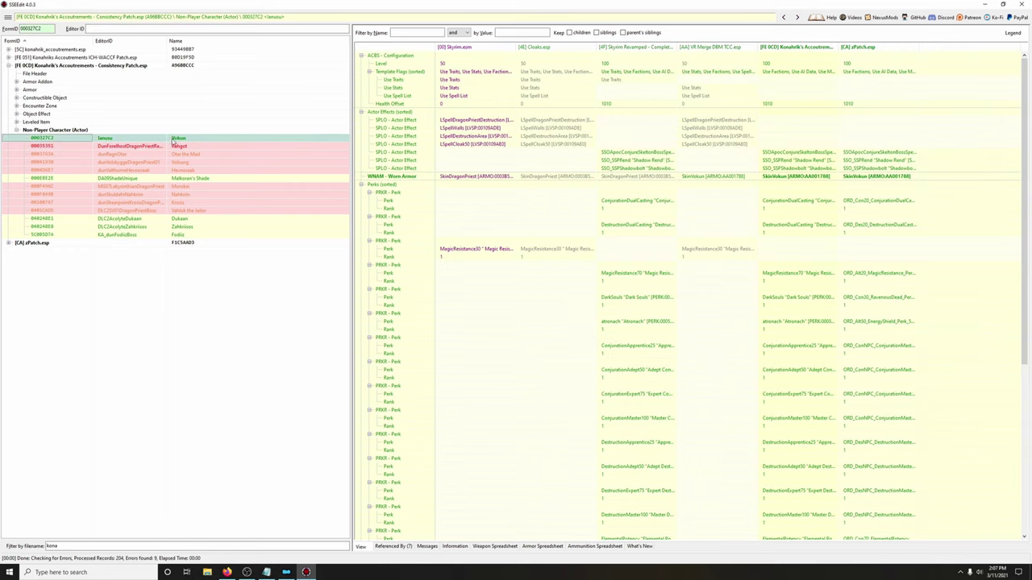
left_click(186, 147)
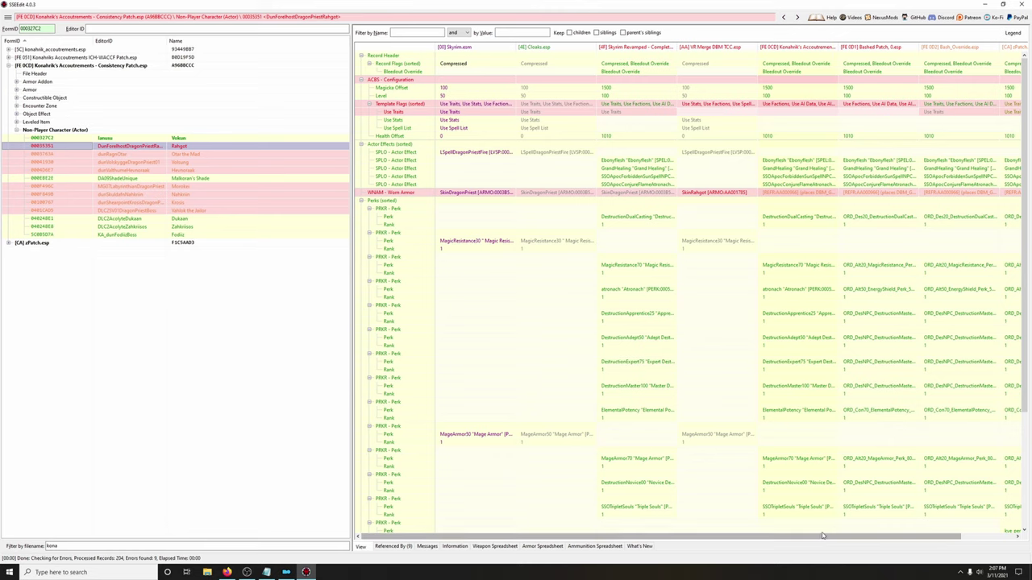
- Copy Rahgot's Worn Armor value SkinRahgot from VR Merge DBM TCC.esp into the Konahrik's consistency patch, Bashed Patch, 0.esp, Bash_Override.esp and zPatch.esp
left_click_drag(821, 539, 870, 538)
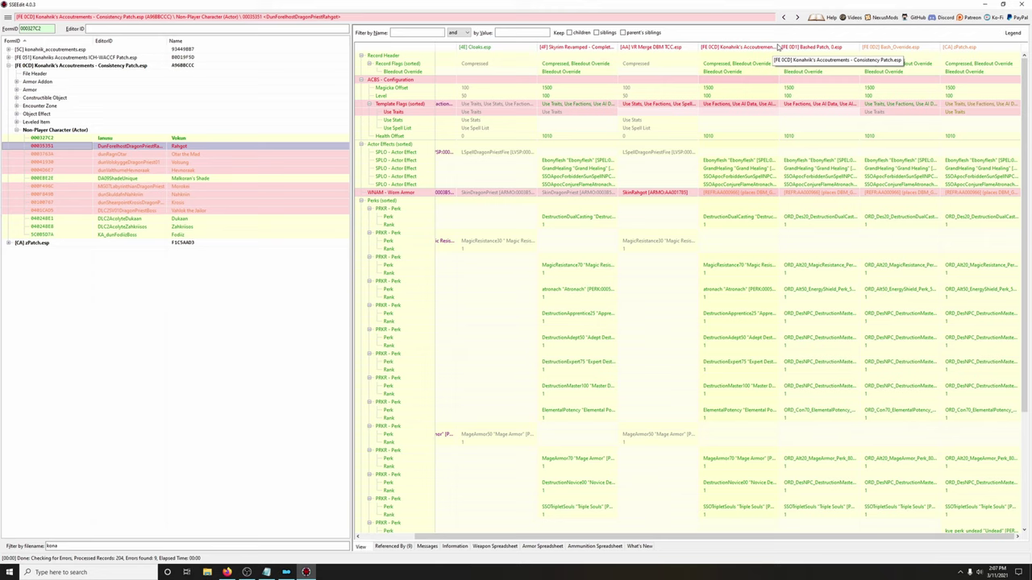
mouse_move(780, 46)
left_mouse_down()
mouse_move(925, 51)
mouse_move(742, 64)
mouse_move(792, 62)
left_mouse_up()
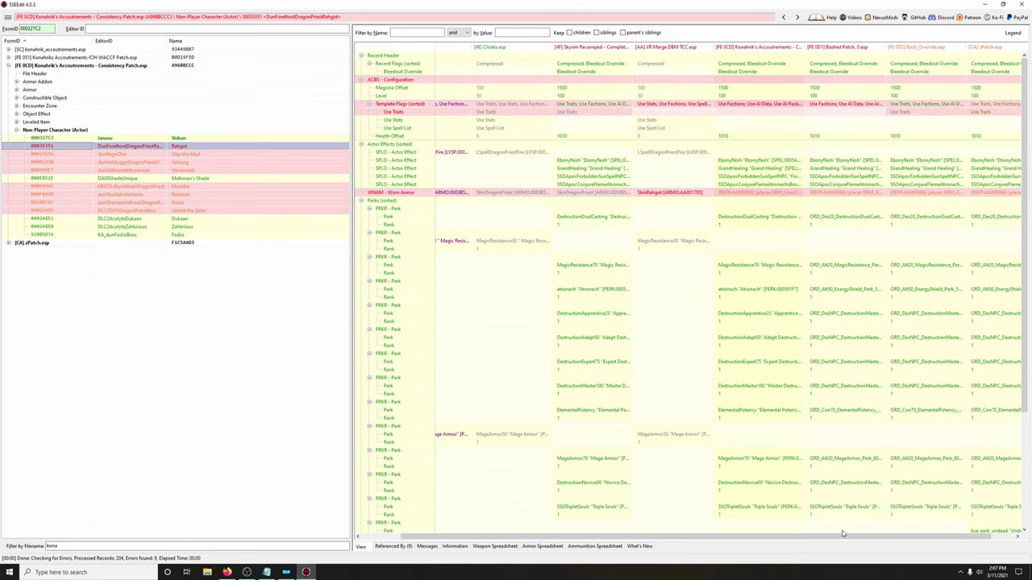
left_click_drag(847, 540, 893, 542)
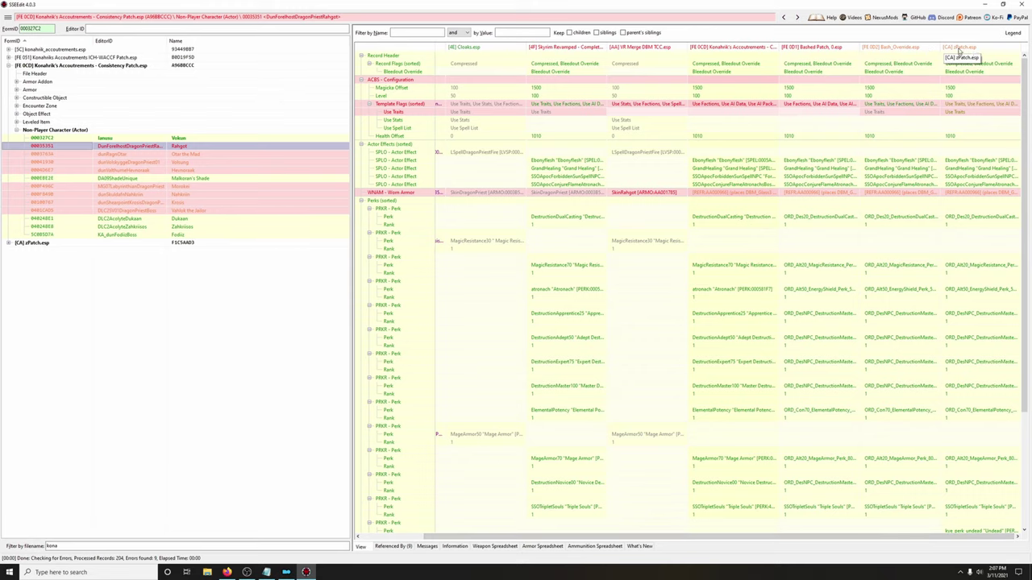
left_click_drag(675, 194, 979, 198)
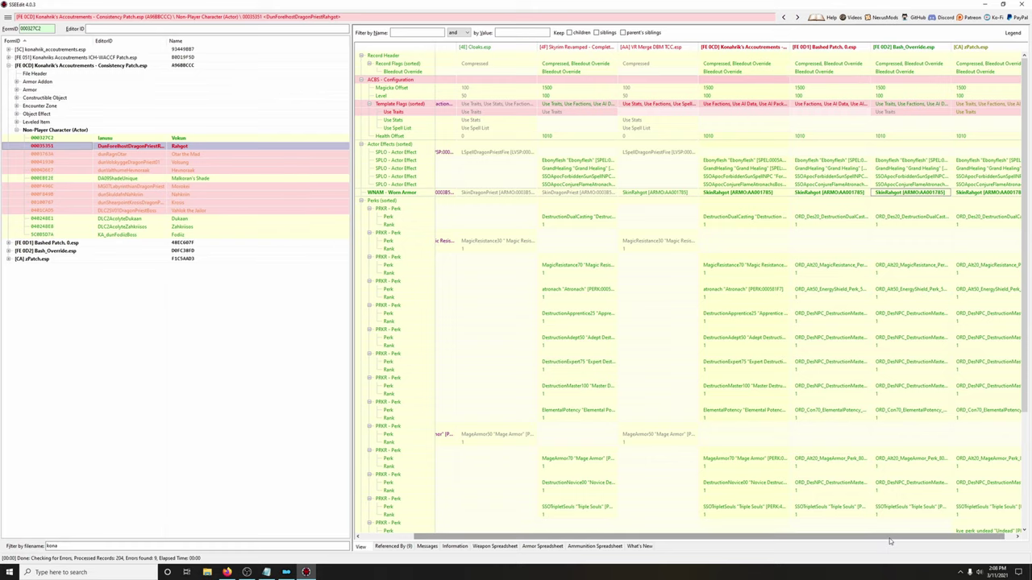
scroll(890, 541, "right", 1)
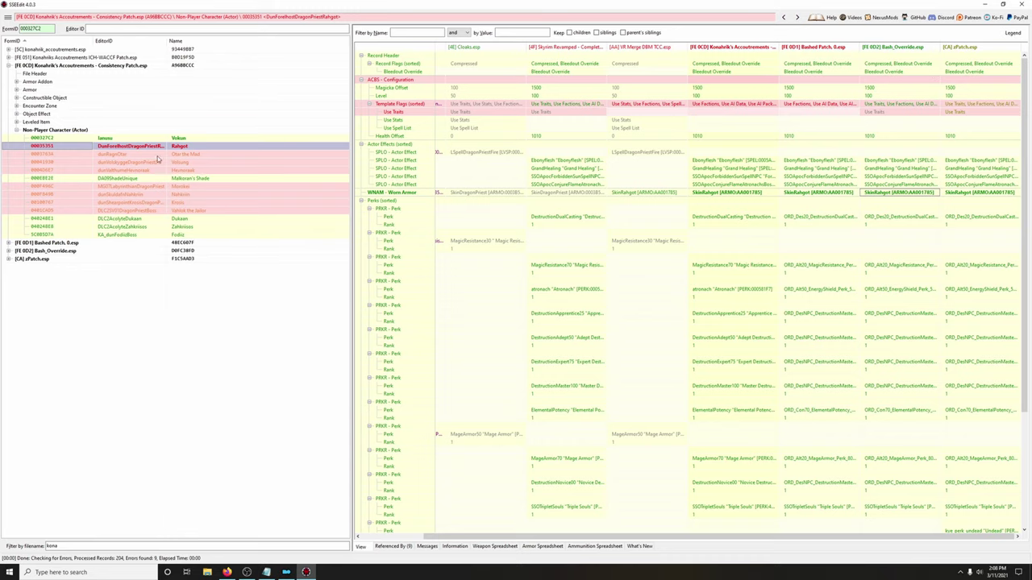
- Copy the Worn Armor values SkinOtar and SkinVolsung from VR Merge DBM TCC.esp into the Konahrik's consistency patch and zPatch.esp for Otar the Mad and Volsung
left_click(206, 153)
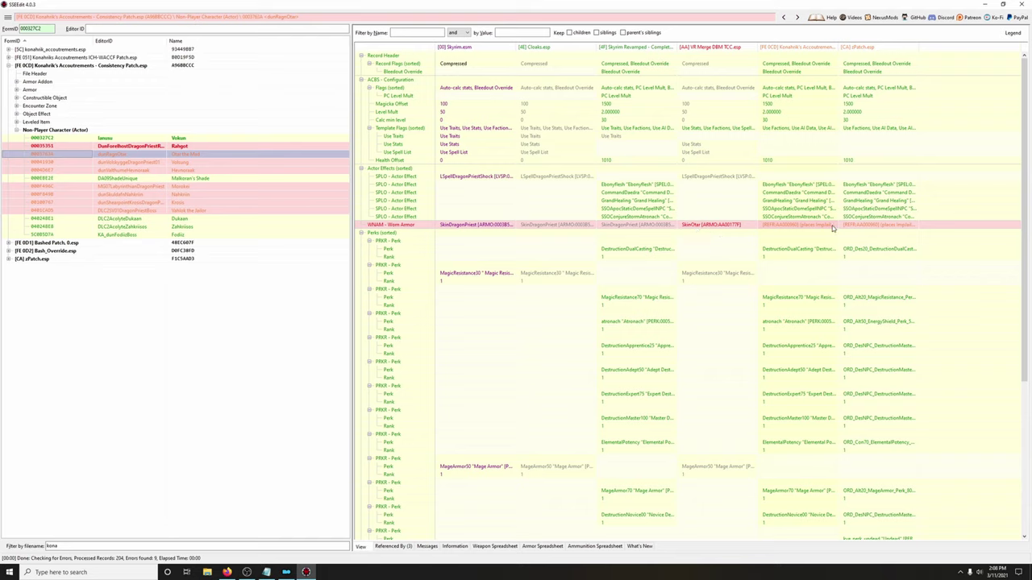
left_click_drag(757, 227, 856, 228)
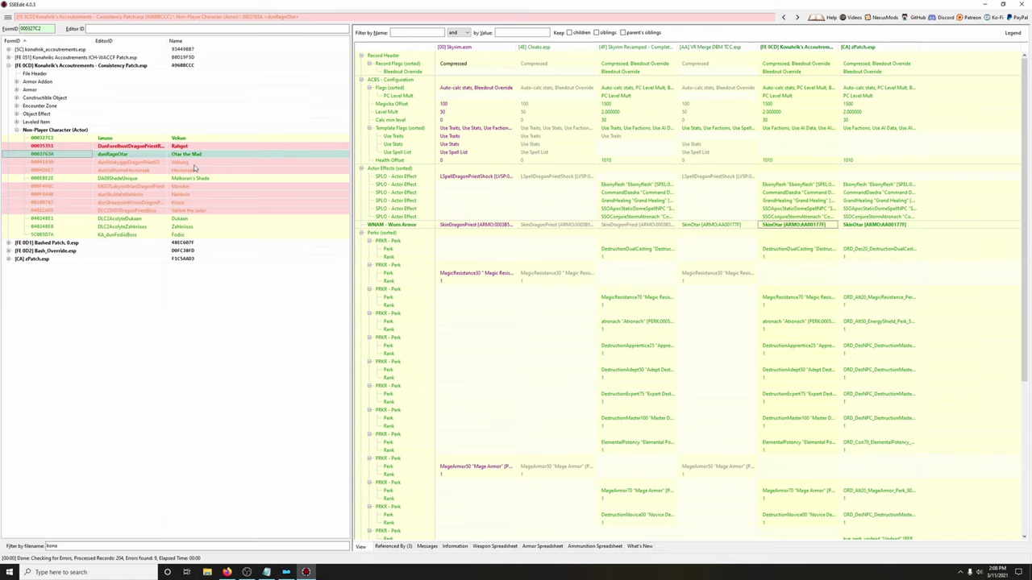
left_click(194, 164)
left_click_drag(768, 238, 857, 242)
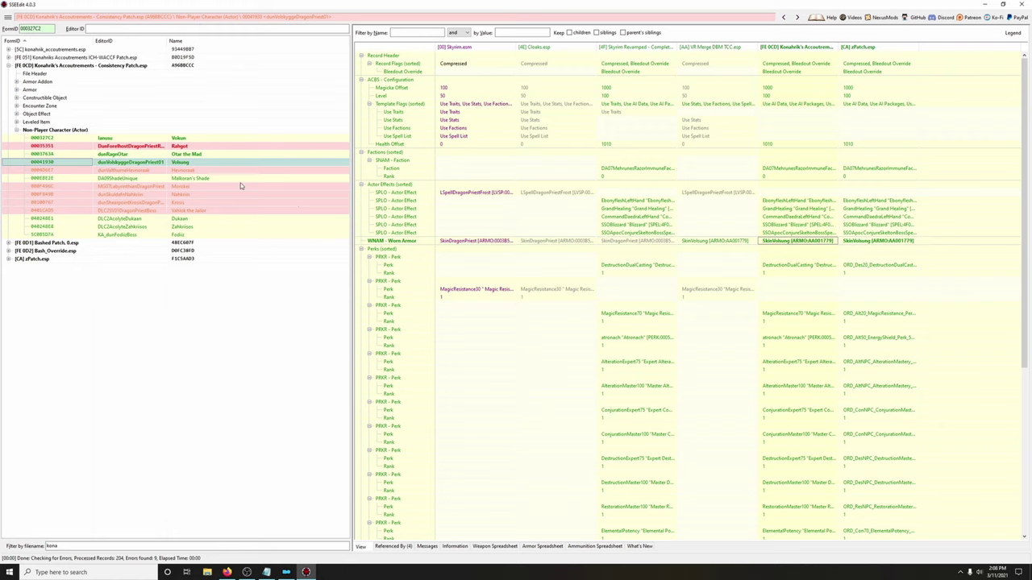
- Copy the Worn Armor values of Hevnoraak and Morokei from VR Merge DBM TCC.esp into the Konahrik's consistency patch and zPatch.esp
left_click(185, 171)
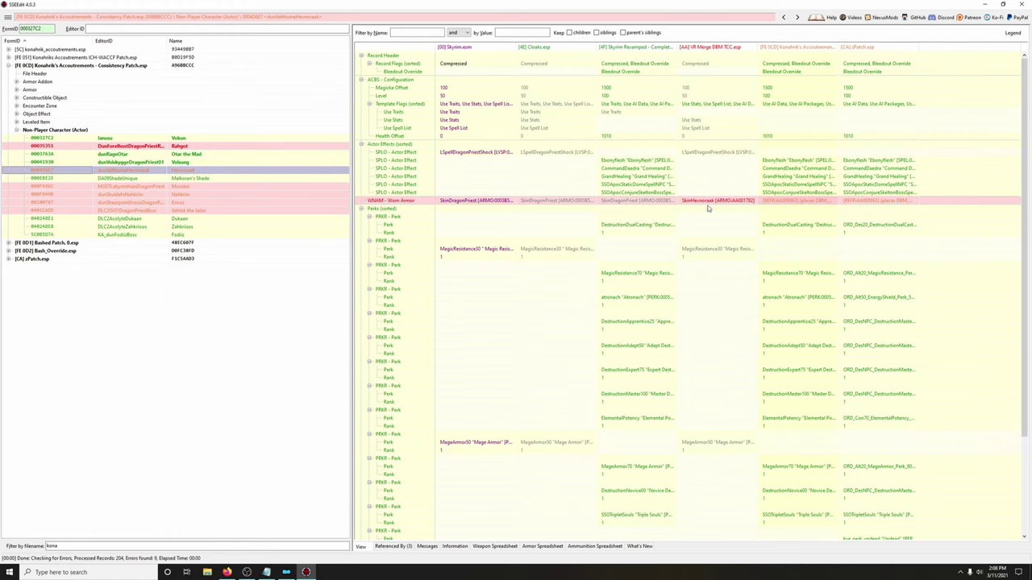
left_click_drag(708, 208, 856, 203)
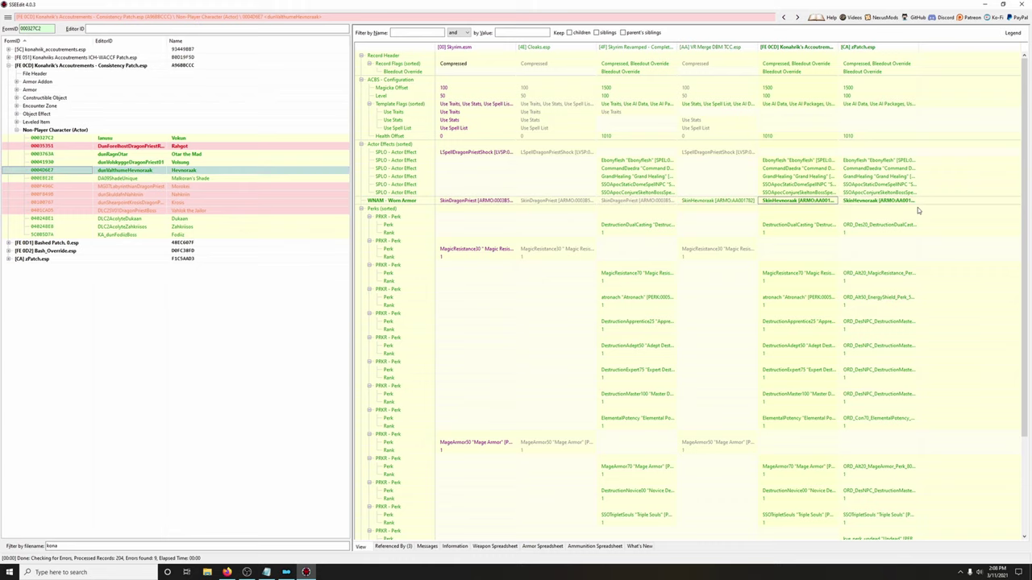
left_click(184, 178)
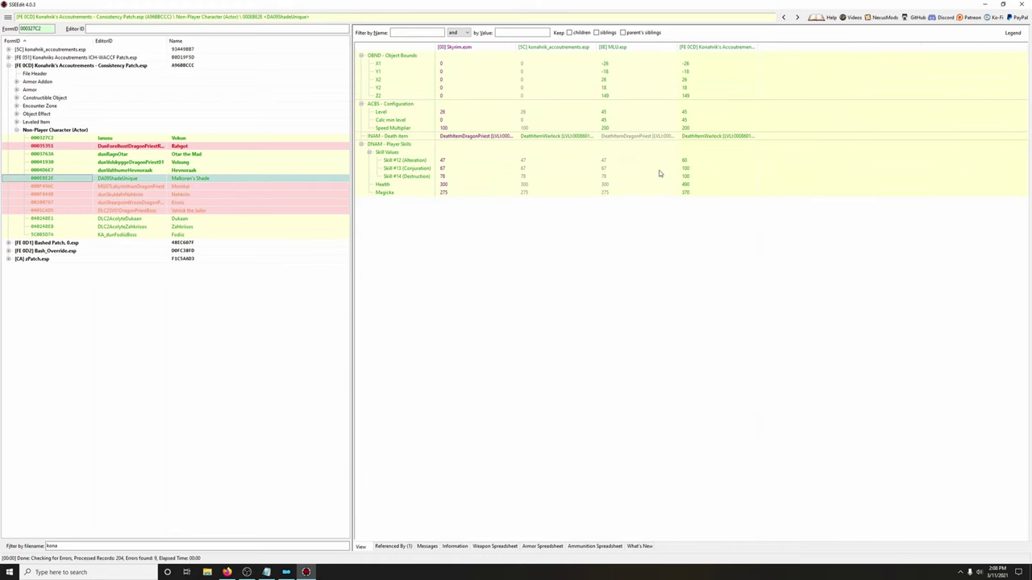
left_click(191, 187)
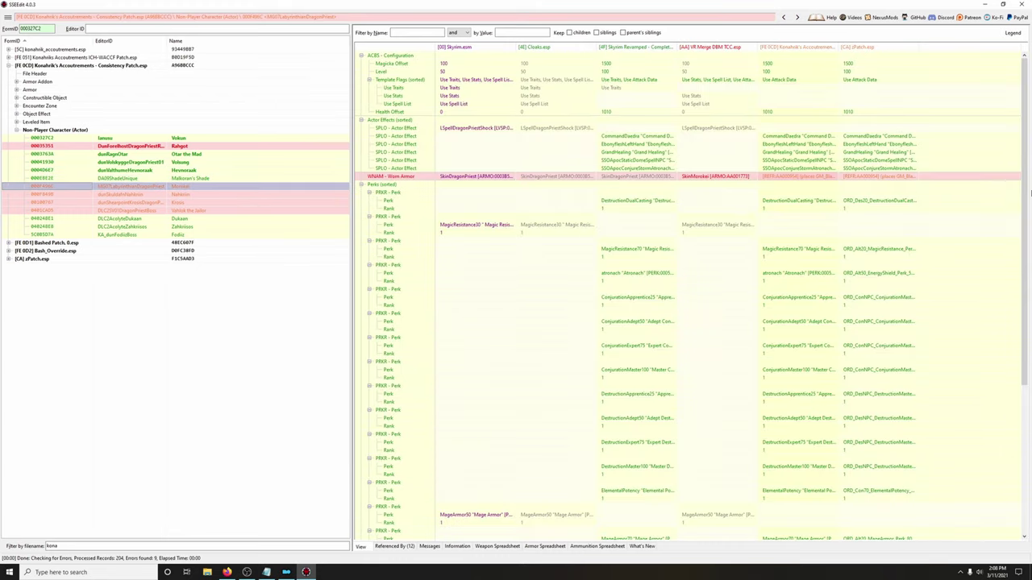
left_click_drag(675, 179, 834, 183)
- Copy SkinNahkriin and SkinKrosis from VR Merge DBM TCC.esp into the Konahrik's consistency patch and zPatch.esp, plus Bashed Patch, 0.esp for Krosis
left_click(213, 195)
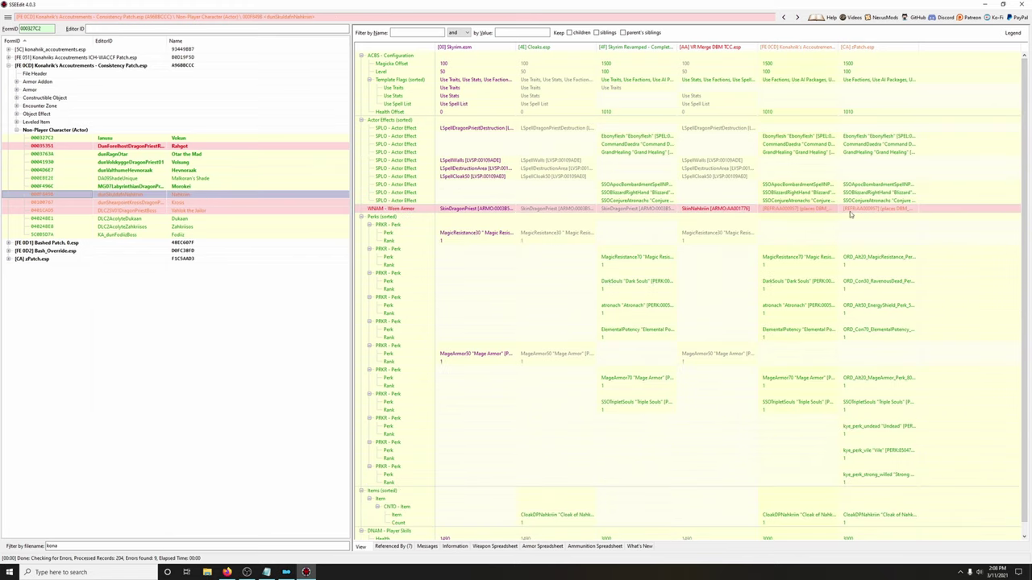
left_click_drag(719, 208, 830, 210)
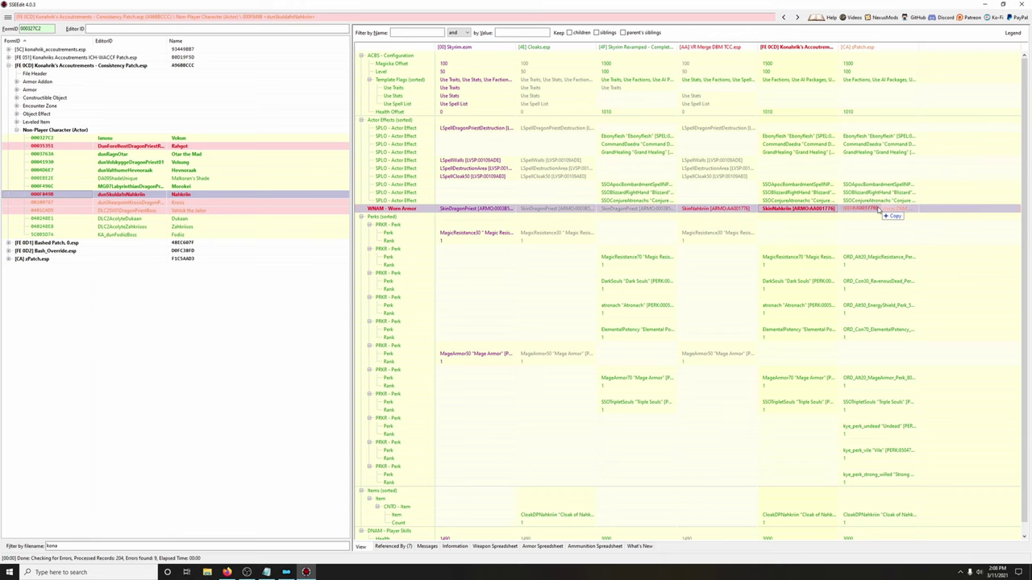
left_click(179, 202)
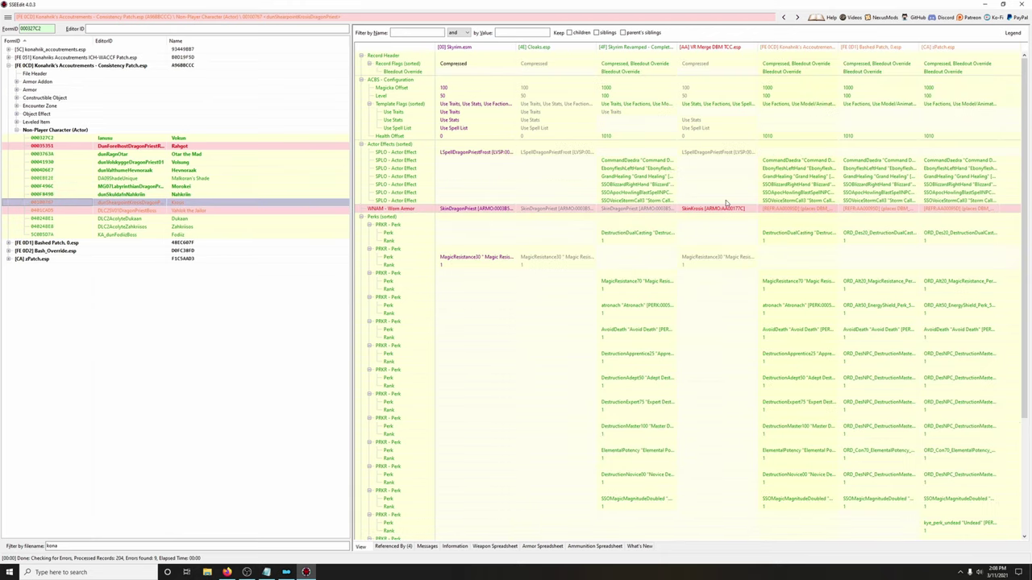
left_click_drag(745, 211, 870, 211)
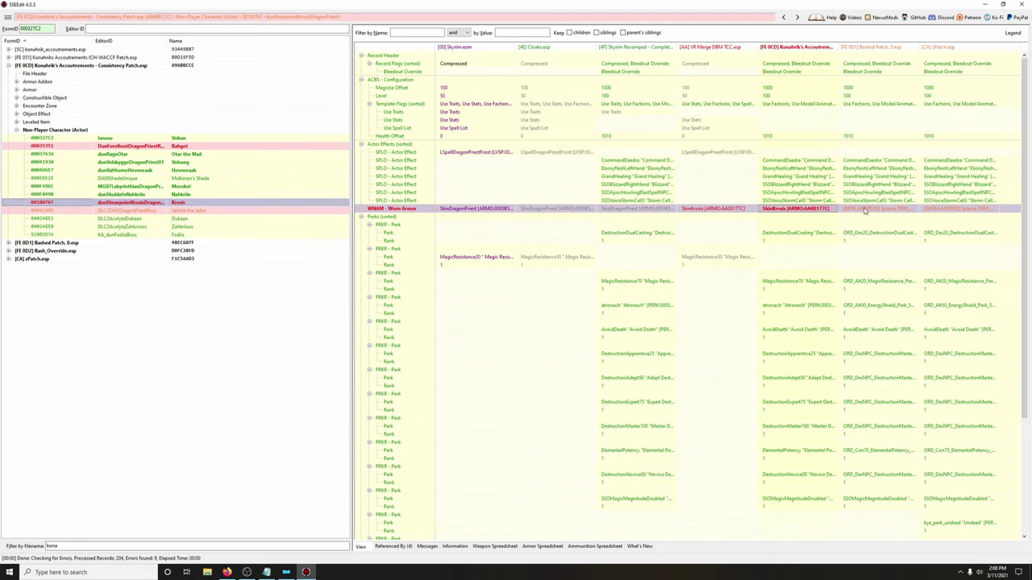
left_click_drag(933, 216, 933, 212)
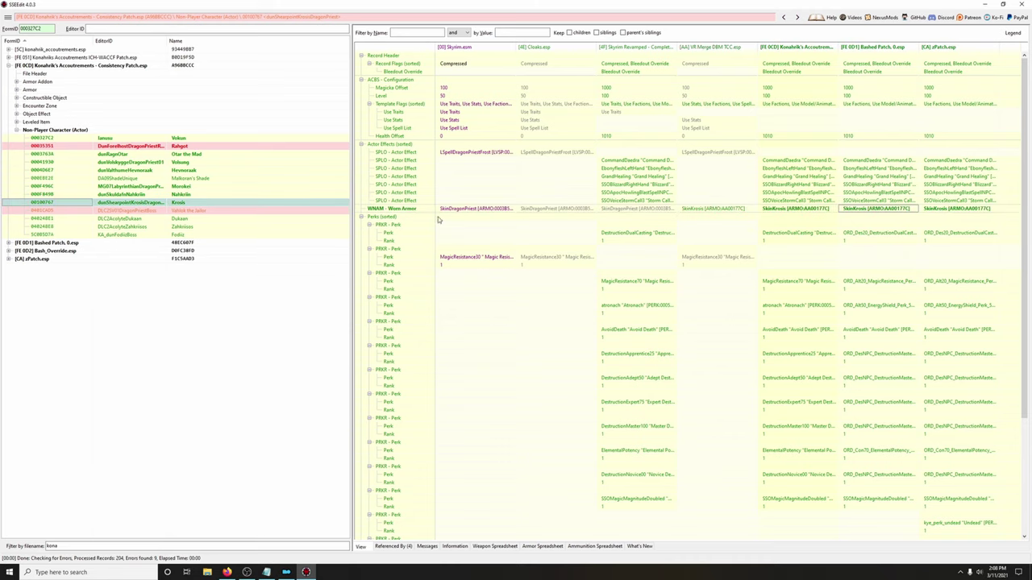
- Copy Vahlok the Jailor's Worn Armor value SkinVahlok_KA from VR Merge DBM TCC.esp into the Konahrik's consistency patch and zPatch.esp
left_click(215, 213)
left_click_drag(826, 219, 802, 223)
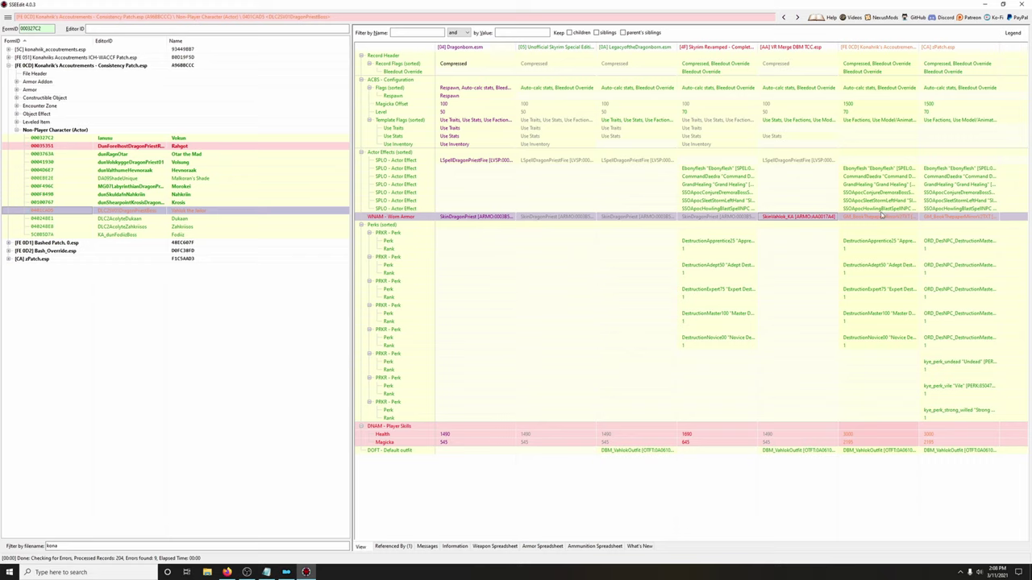
mouse_move(919, 47)
left_mouse_down()
mouse_move(996, 47)
mouse_move(924, 51)
left_mouse_up()
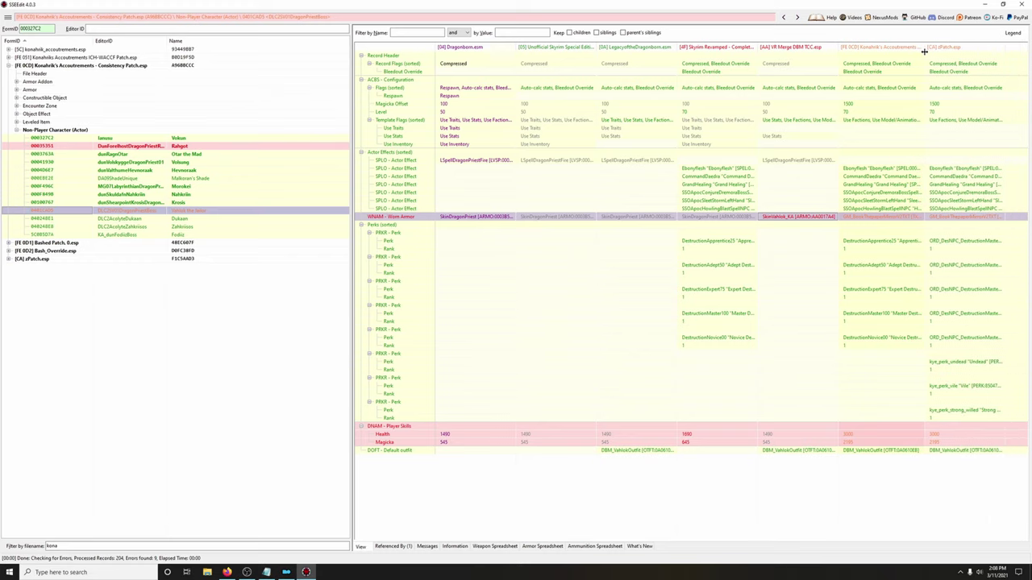
left_click_drag(833, 219, 932, 220)
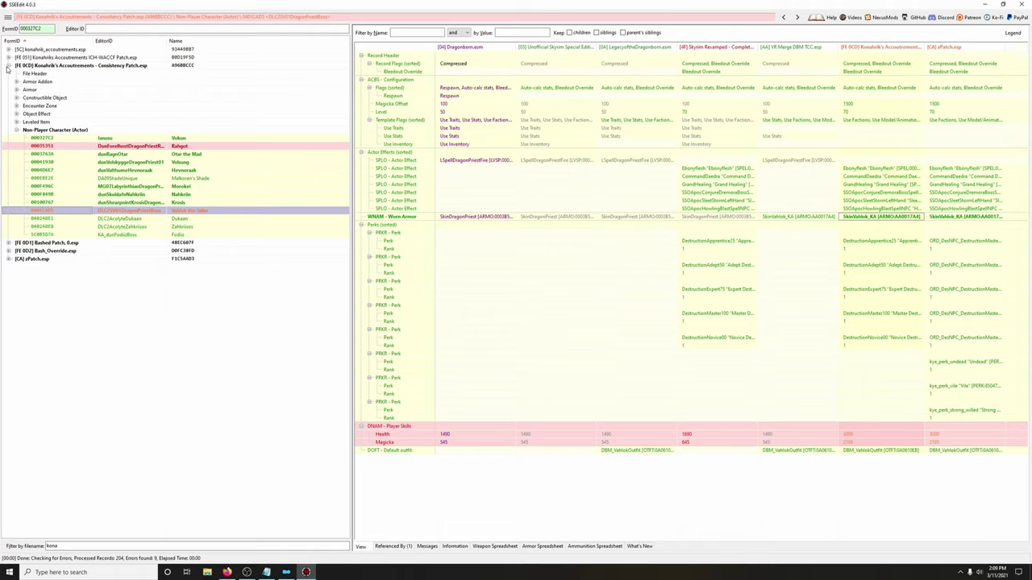
- Clear the filename filter and collapse the expanded consistency patch, Skyrim.esm and LegacyoftheDragonborn.esm entries
left_click(8, 65)
double_click(52, 546)
key("BackSpace")
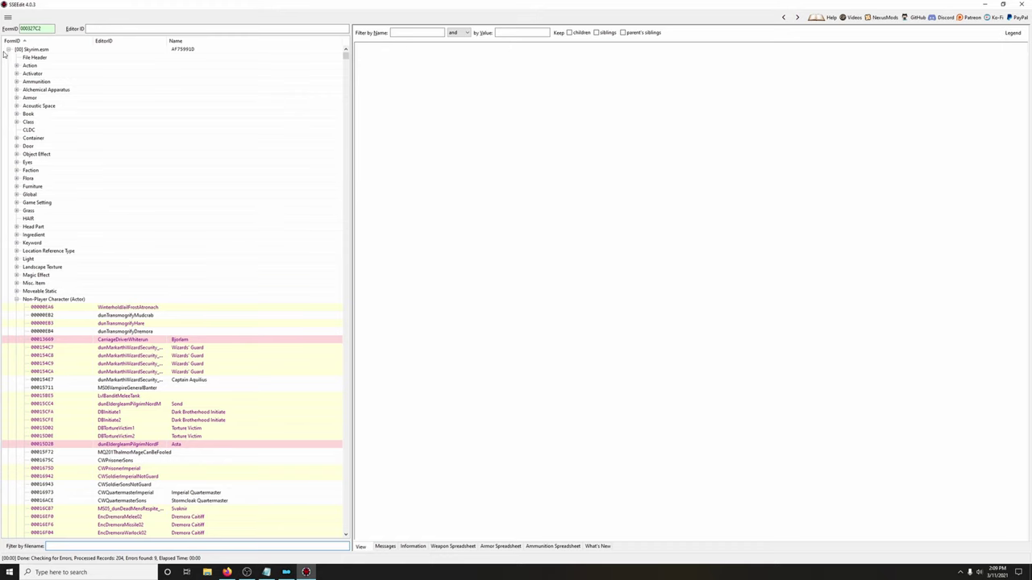
left_click(8, 49)
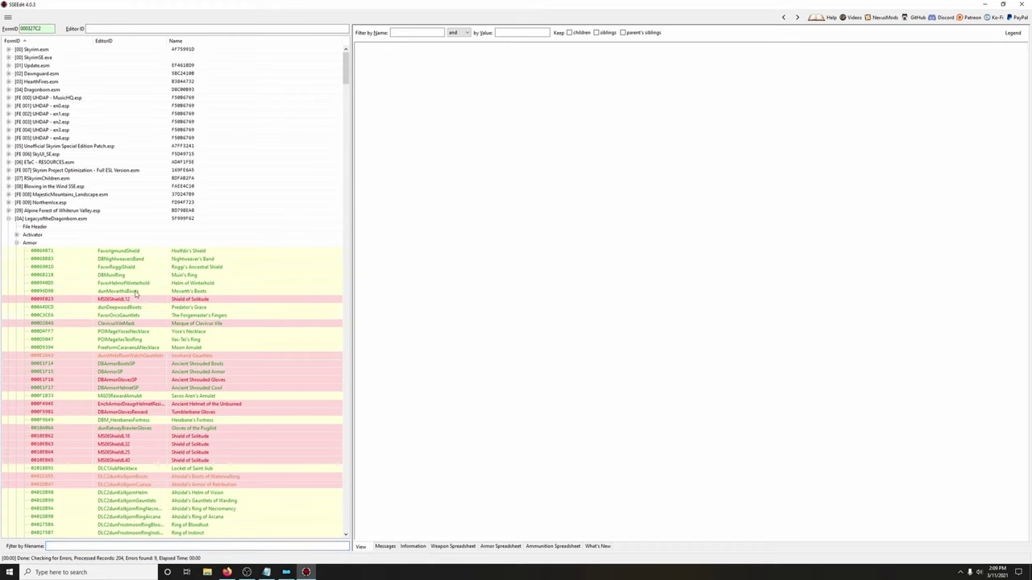
left_click(9, 226)
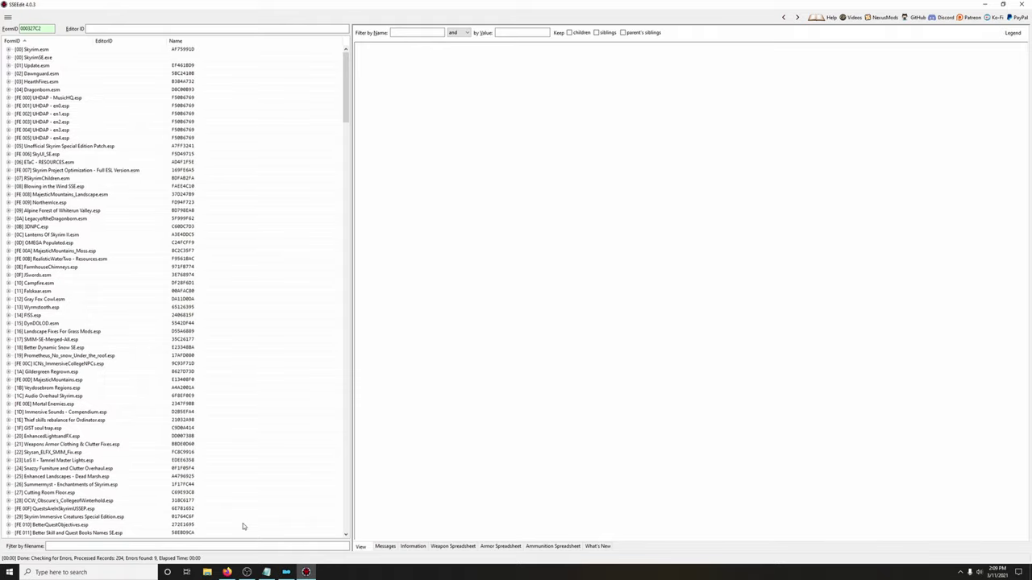
- Filter the plugins by "lexy" and check Lexy's LoTD SE OMEGA - Conflict Resolution.esp for errors
left_click(193, 546)
type("lexy")
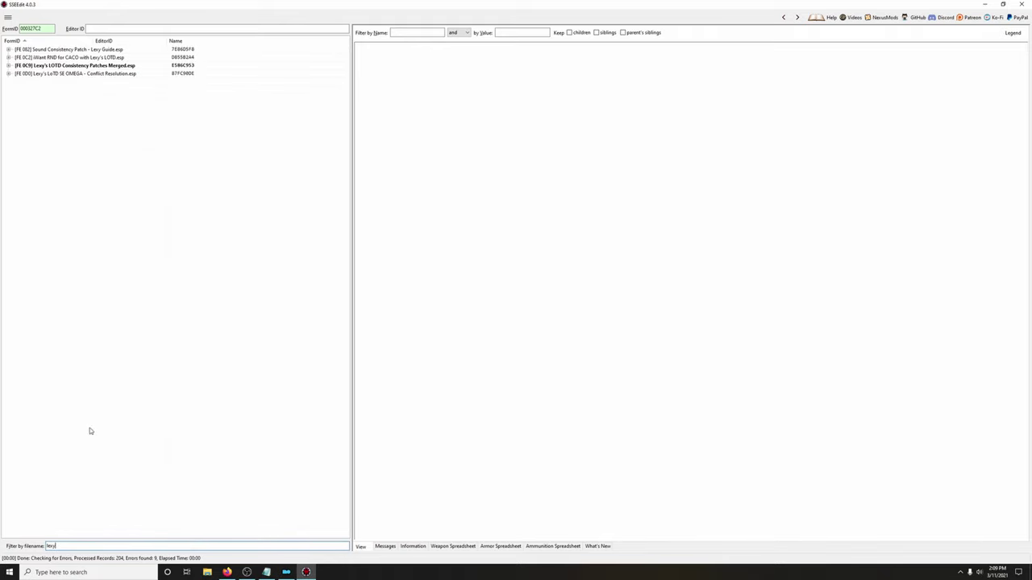
left_click(87, 73)
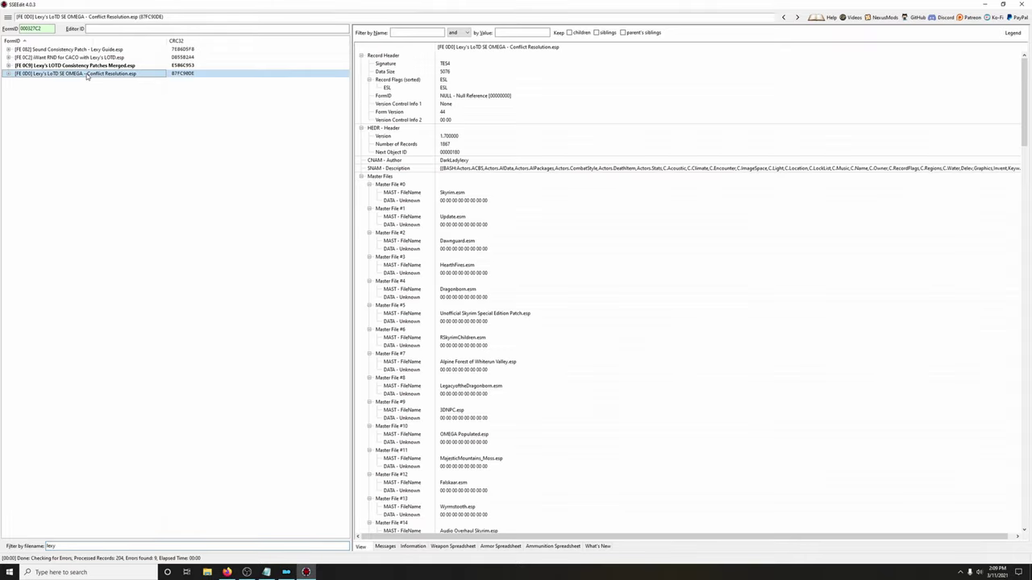
right_click(87, 74)
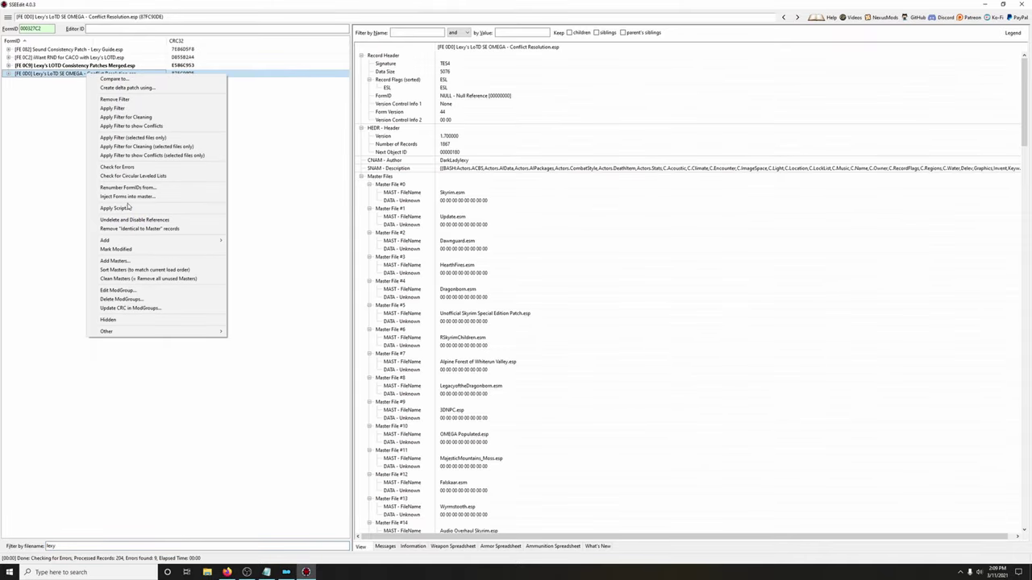
left_click(121, 167)
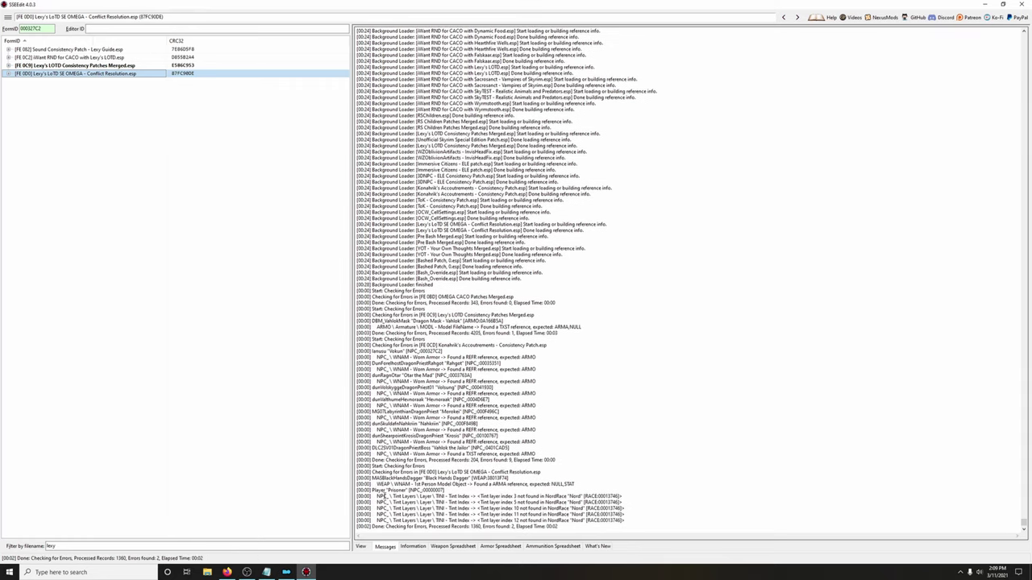
- Open the Player NPC record by its FormID 00000007 from the error messages and widen the Skyrim.esm column
left_click_drag(422, 491, 443, 491)
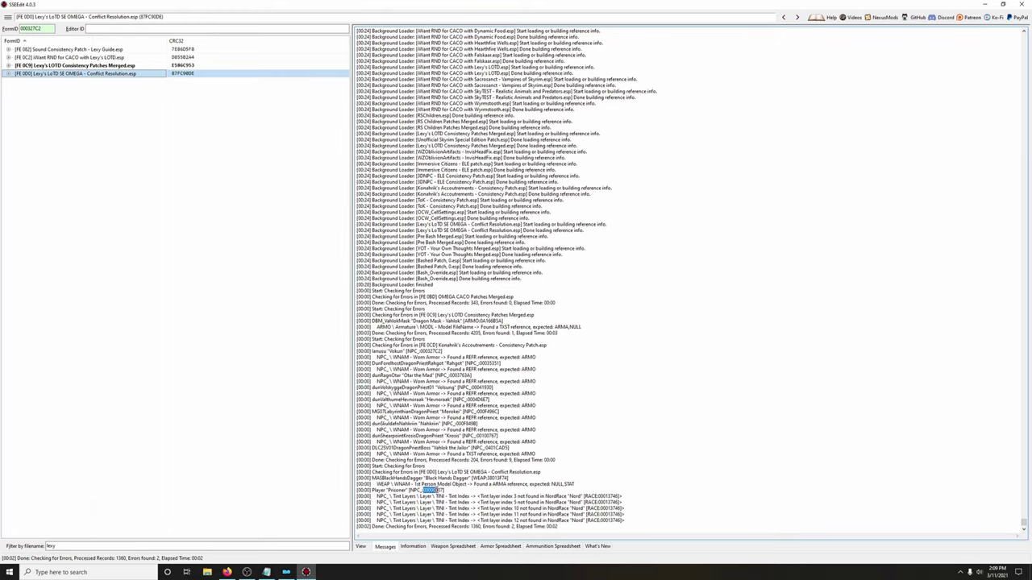
left_click(425, 491)
left_click_drag(424, 491, 443, 491)
key("ctrl+c")
double_click(37, 28)
key("ctrl+v")
key("Return")
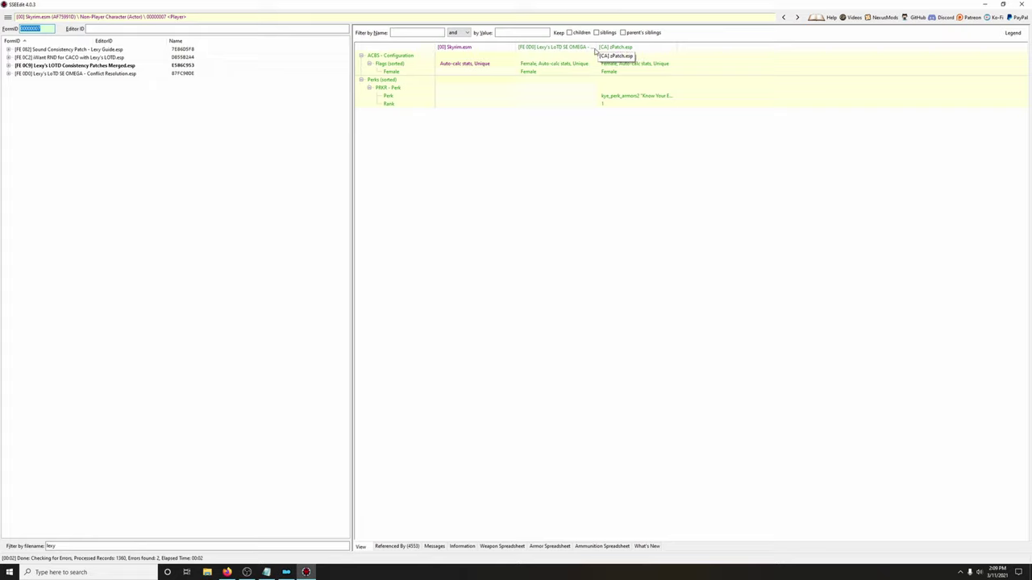
left_click_drag(517, 47, 542, 49)
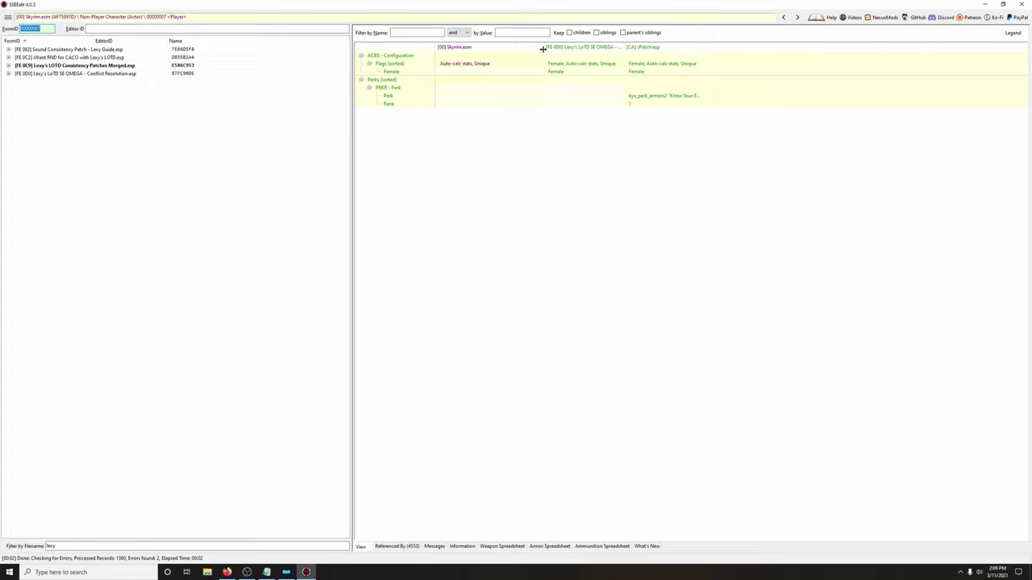
- Show the hidden non-conflicting rows of the Player record and widen the Skyrim.esm and Conflict Resolution columns around its Tint Layers
right_click(647, 175)
left_click(677, 201)
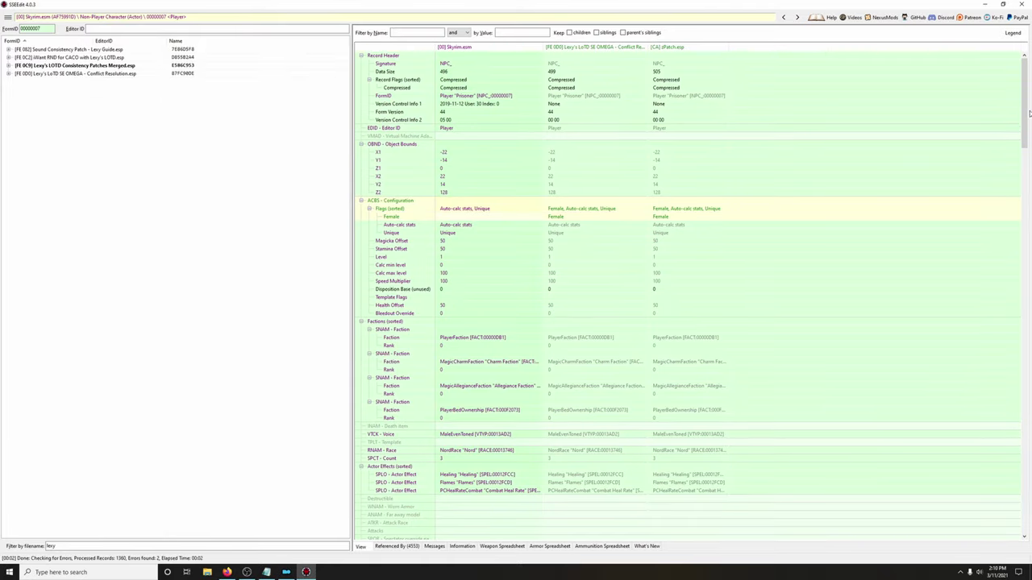
left_click_drag(1025, 97, 1029, 499)
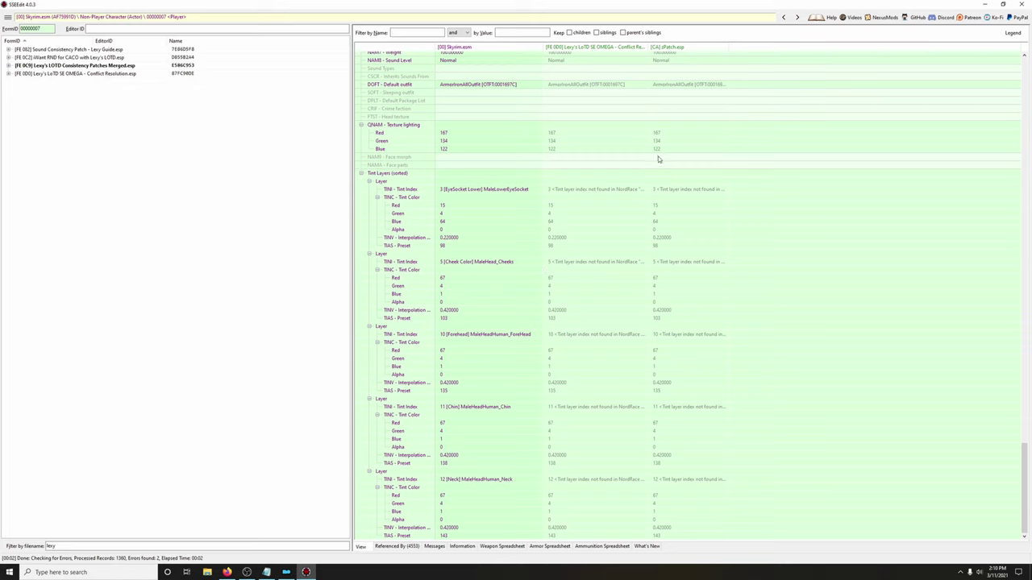
left_click_drag(649, 47, 665, 46)
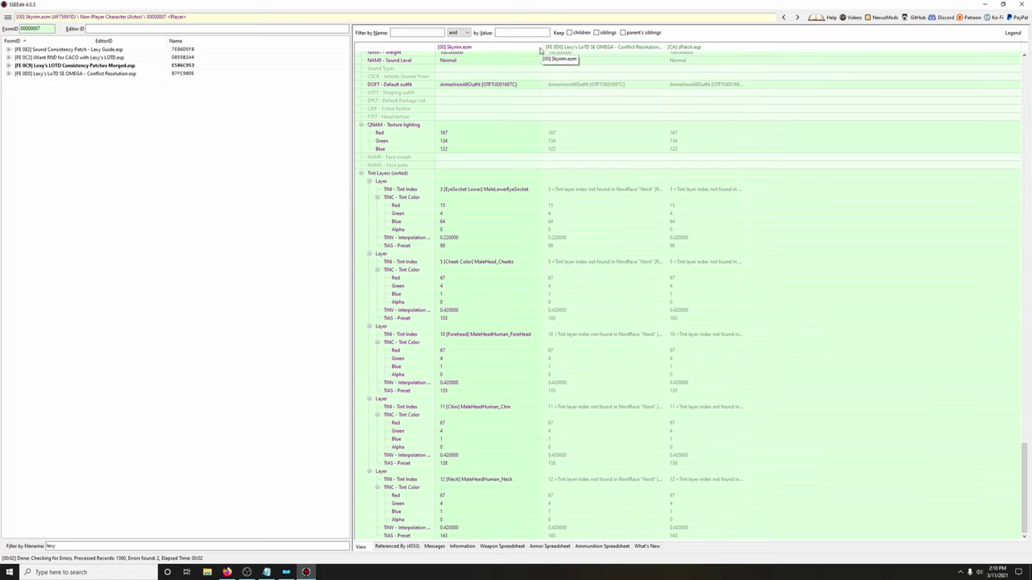
left_click_drag(542, 47, 578, 47)
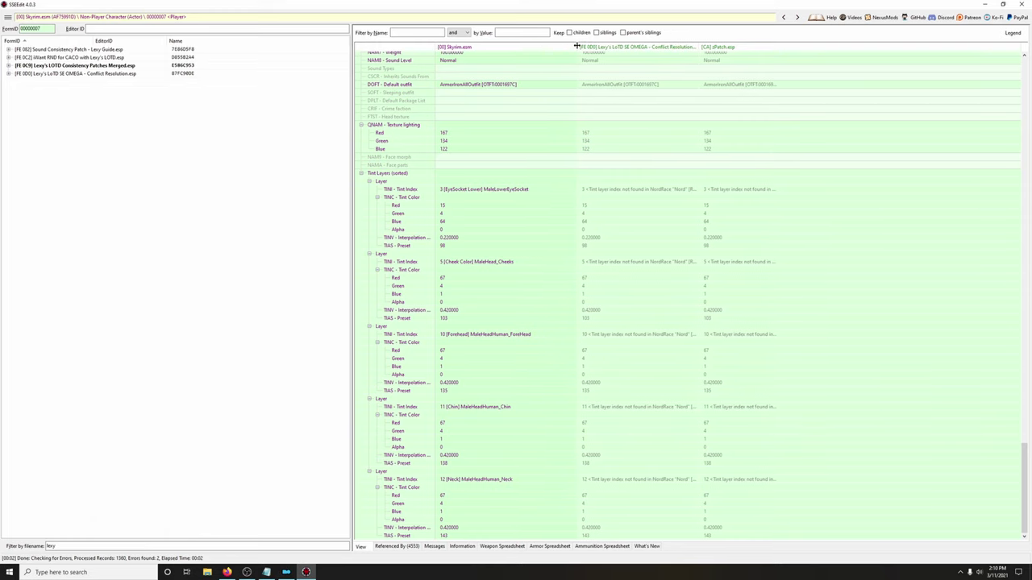
- Copy the Player's Tint Layers from Skyrim.esm into Lexy's LoTD SE OMEGA - Conflict Resolution.esp and zPatch.esp, then narrow the Skyrim.esm column
left_click(561, 176)
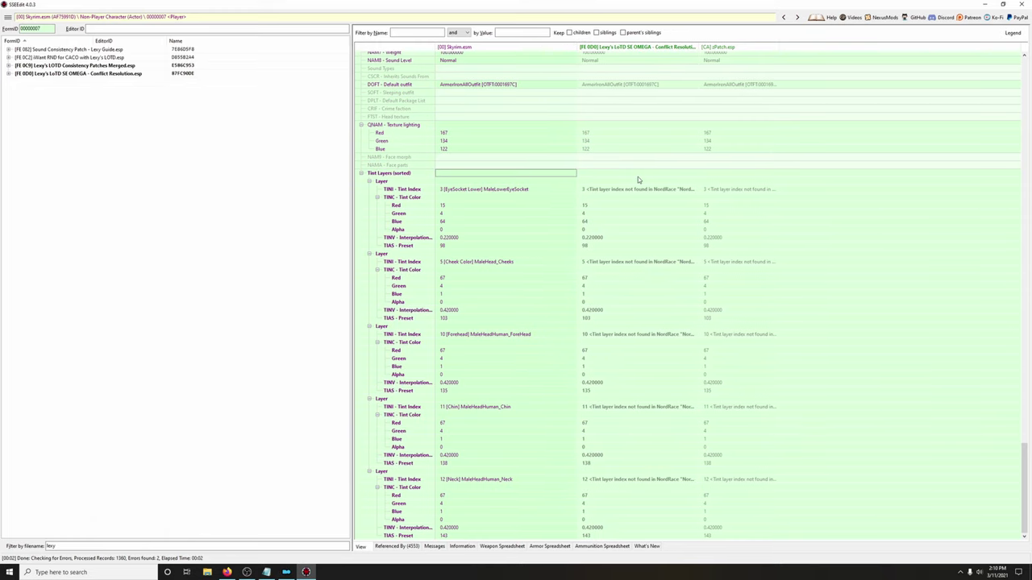
left_click_drag(638, 176, 721, 180)
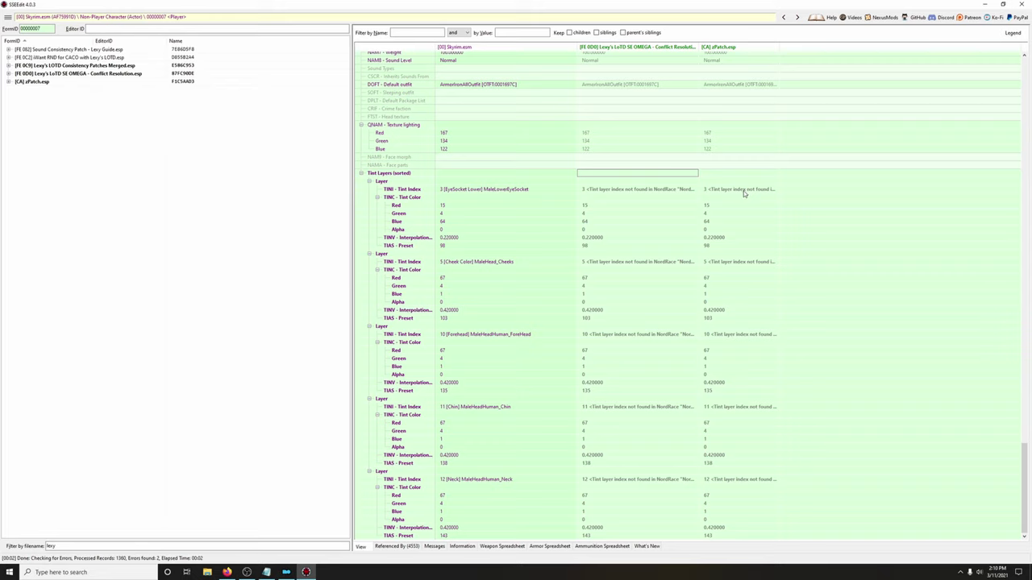
left_click_drag(551, 175, 693, 192)
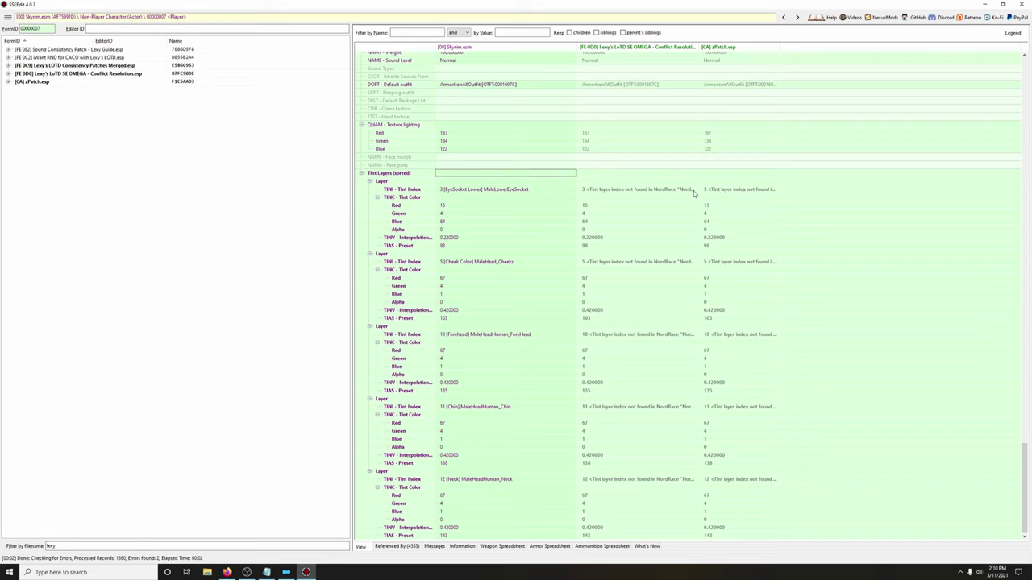
left_click(685, 190)
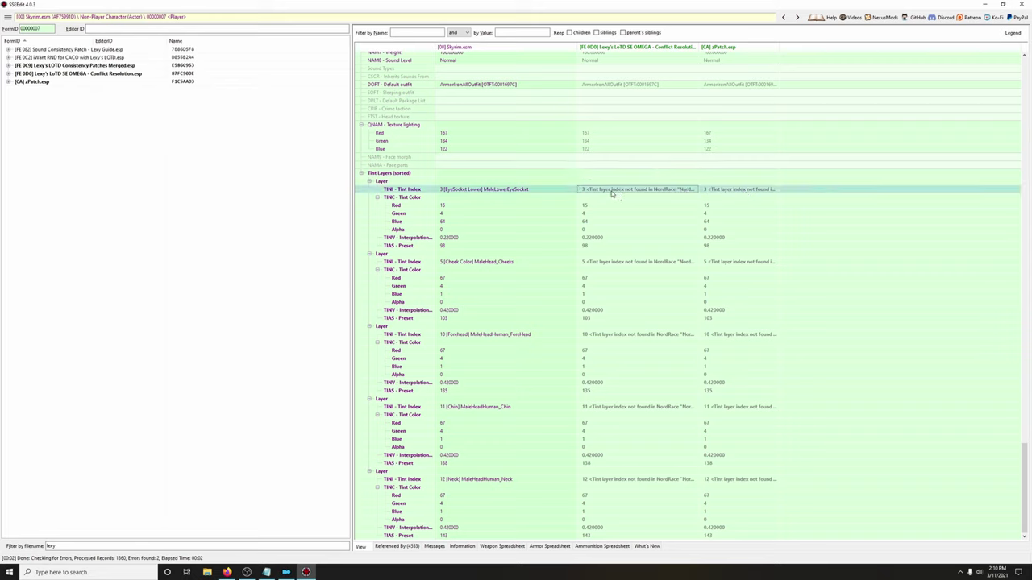
left_click_drag(627, 193, 735, 197)
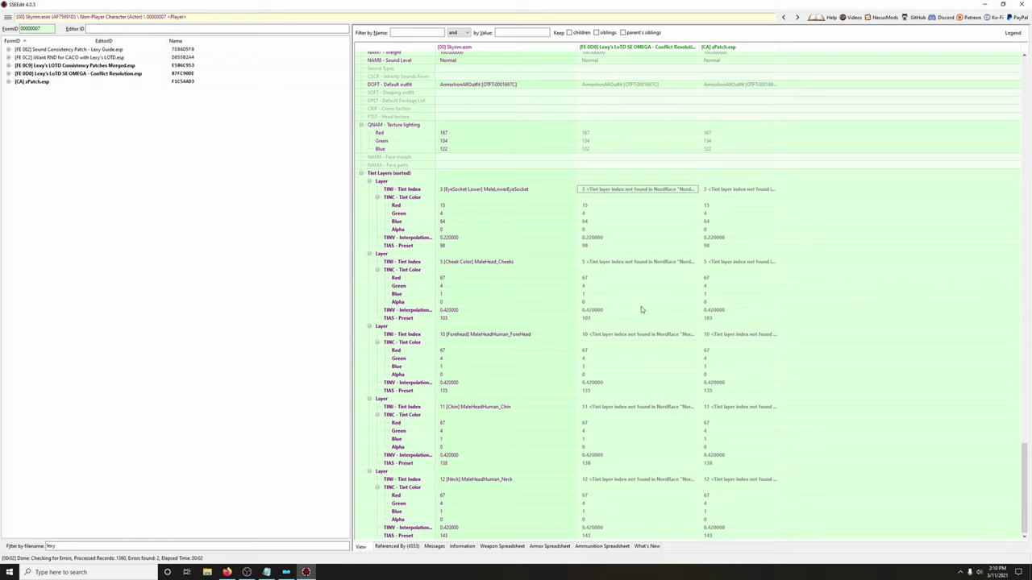
left_click_drag(577, 46, 543, 46)
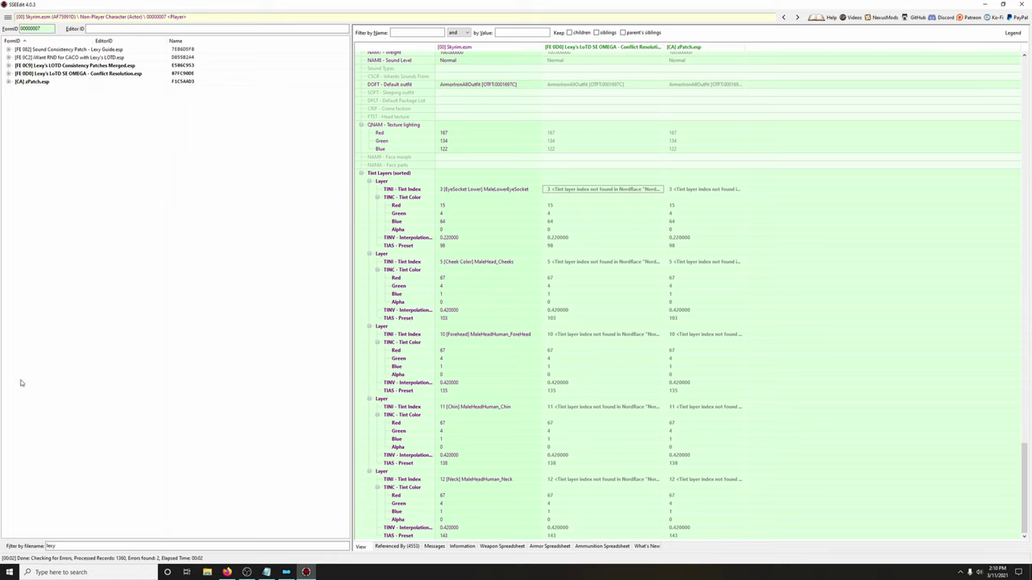
- Clear the filename filter and collapse the Skyrim.esm entry
double_click(50, 546)
key("BackSpace")
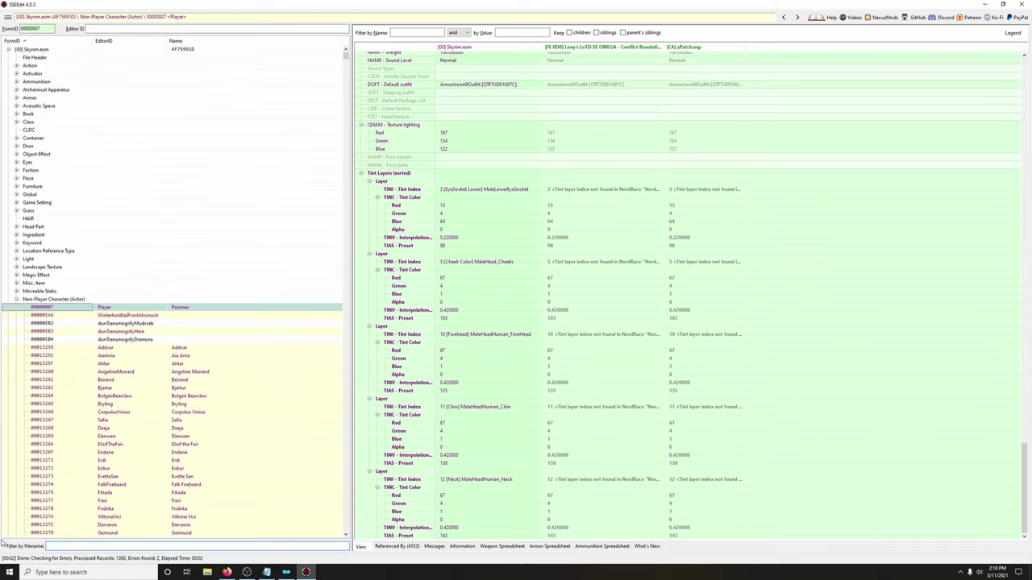
left_click(8, 50)
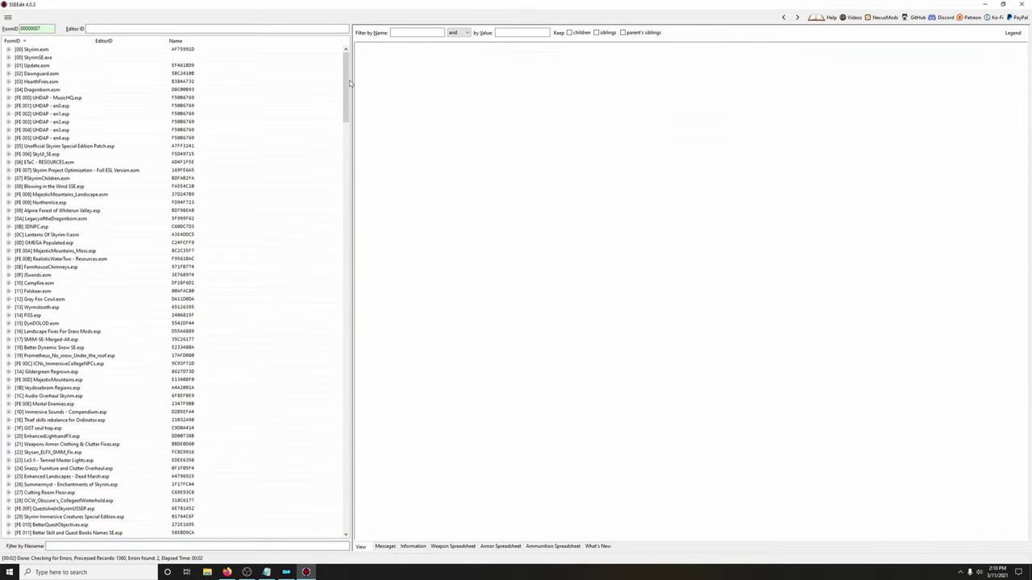
- Check Bashed Patch, 0.esp for errors
left_click_drag(346, 83, 379, 524)
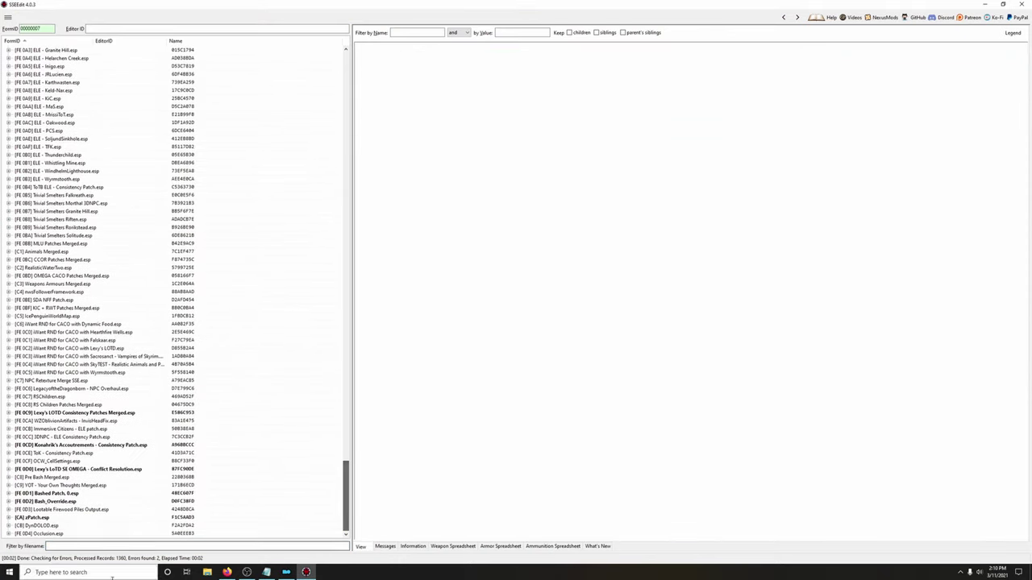
right_click(52, 493)
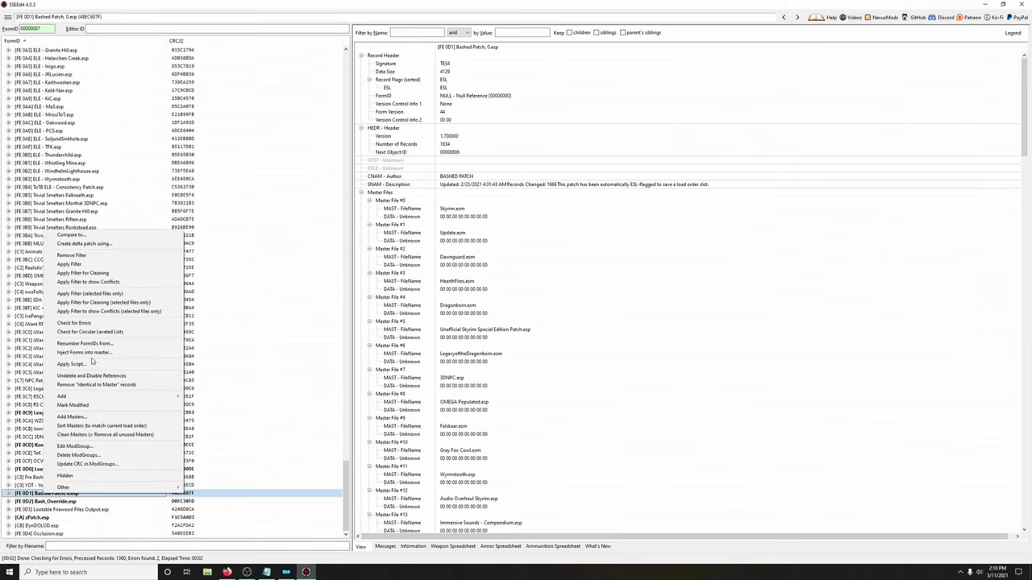
left_click(76, 323)
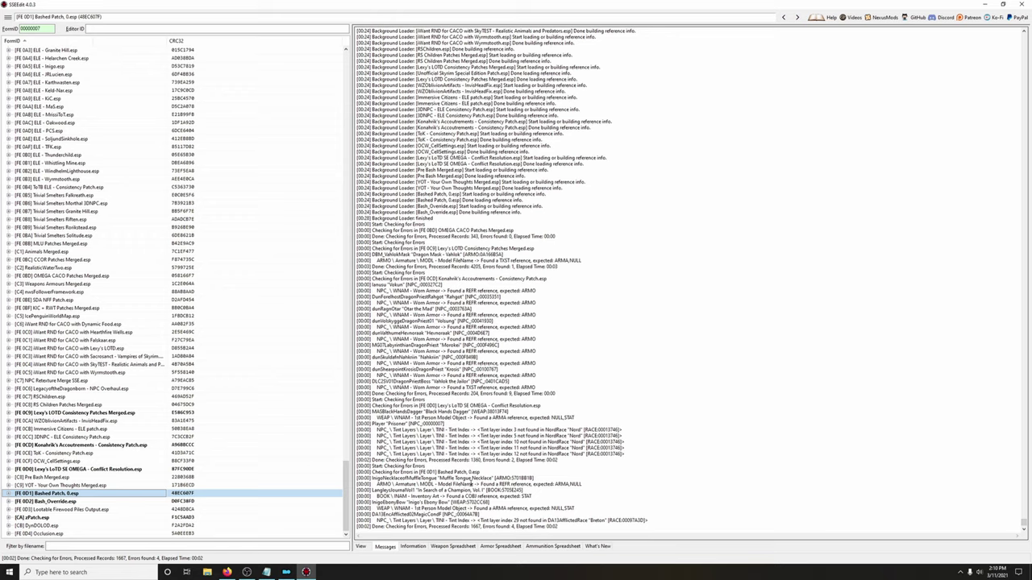
- Open the Muffle Tongue Necklace record by its reported FormID and copy its Armature from VR Merge DBM TCC.esp into Bashed Patch, 0.esp
left_click_drag(511, 478, 533, 479)
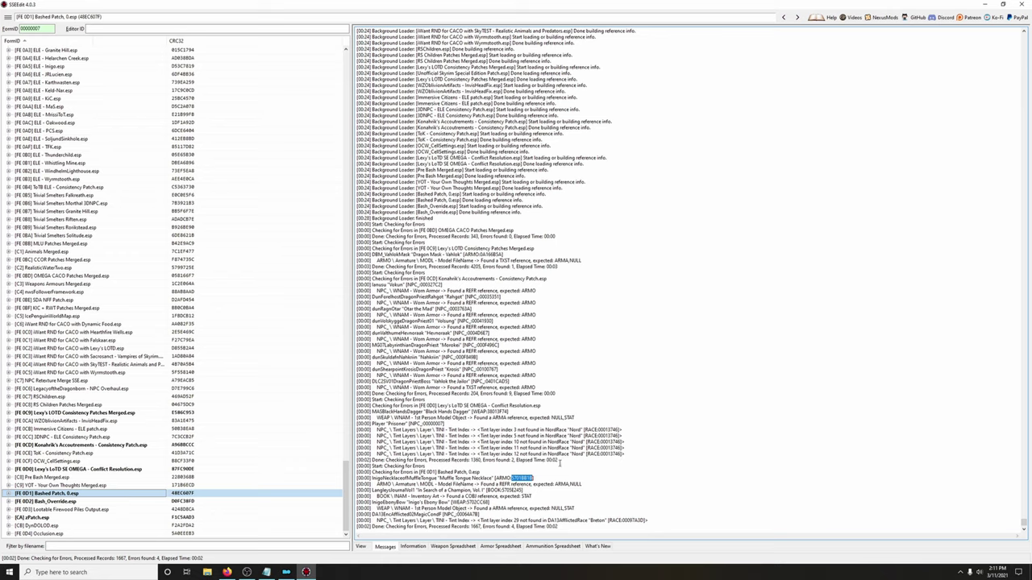
left_click(36, 28)
type("5701B1B1")
key("Return")
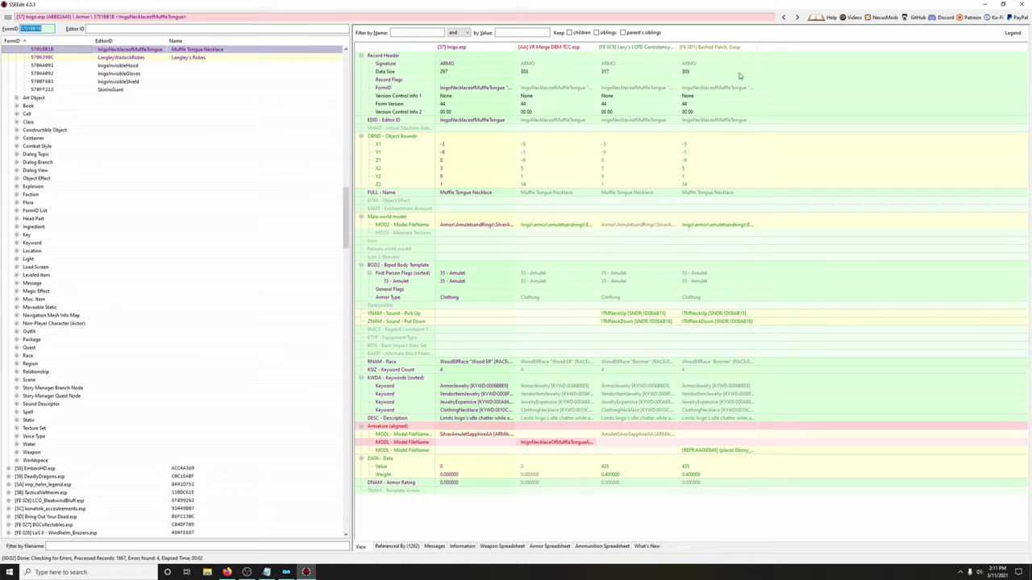
left_click_drag(758, 45, 920, 45)
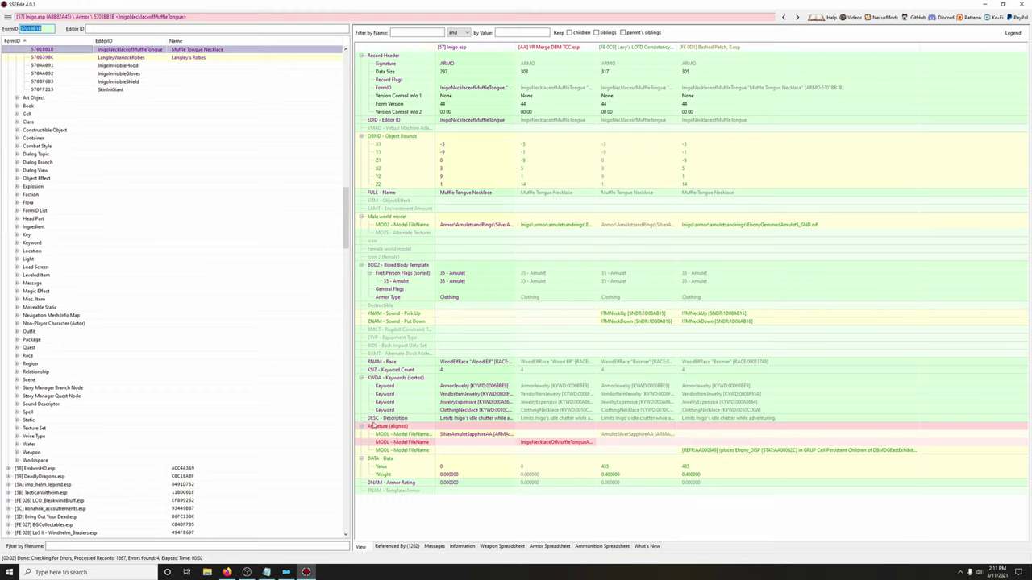
left_click_drag(561, 435, 717, 442)
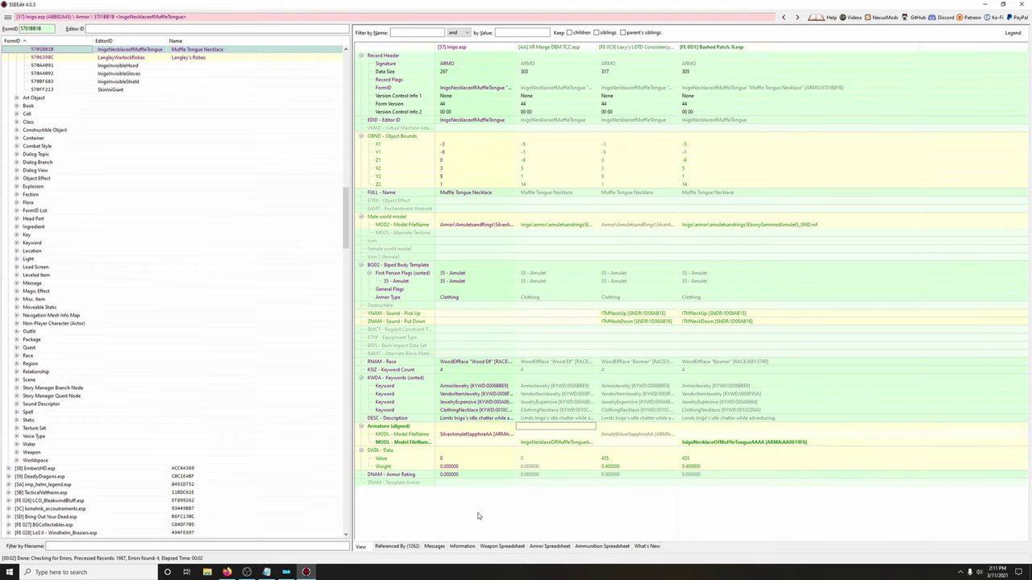
- Open book record 5705E245 and copy its Inventory Art LangleysJournalVol1_DISP from VR Merge DBM TCC.esp into Bashed Patch, 0.esp
left_click(436, 547)
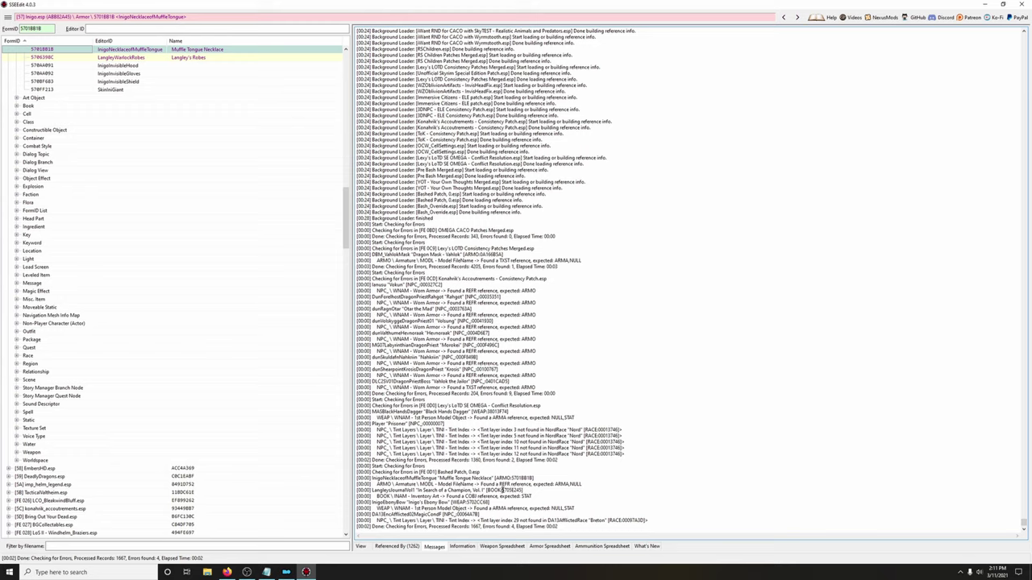
left_click_drag(501, 489, 522, 489)
double_click(32, 28)
type("5705E245")
key("Return")
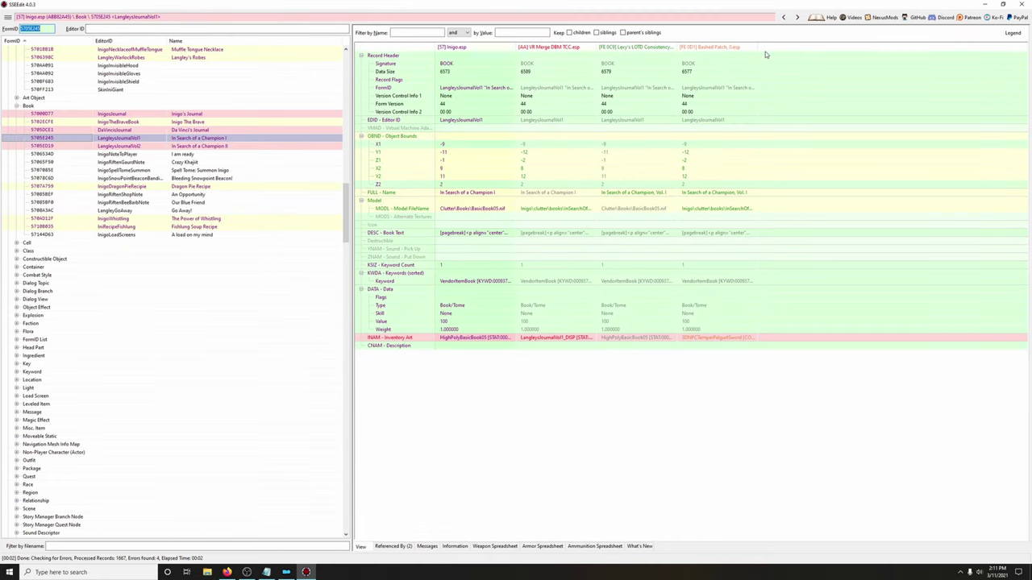
left_click_drag(760, 46, 831, 45)
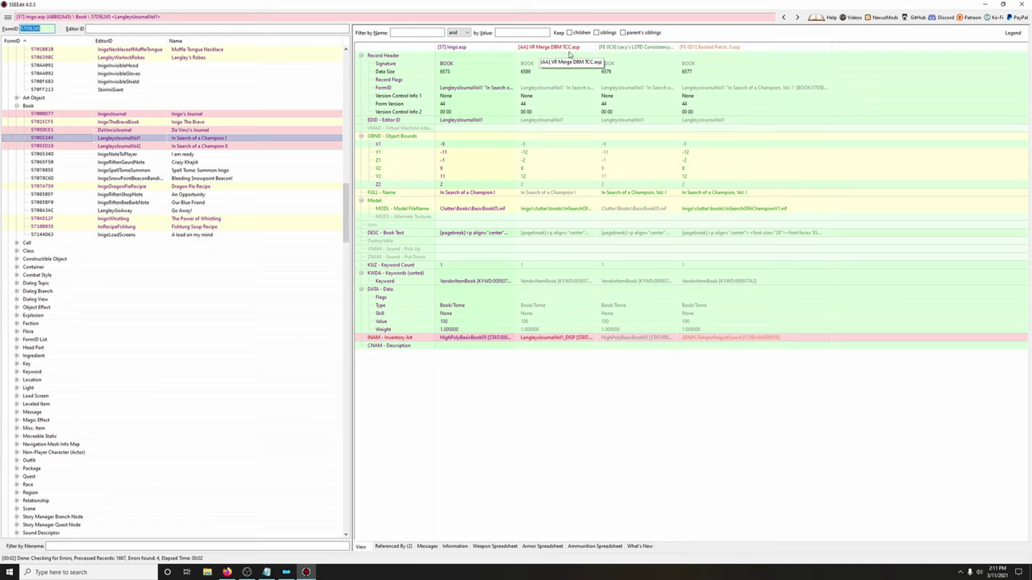
left_click_drag(551, 339, 706, 341)
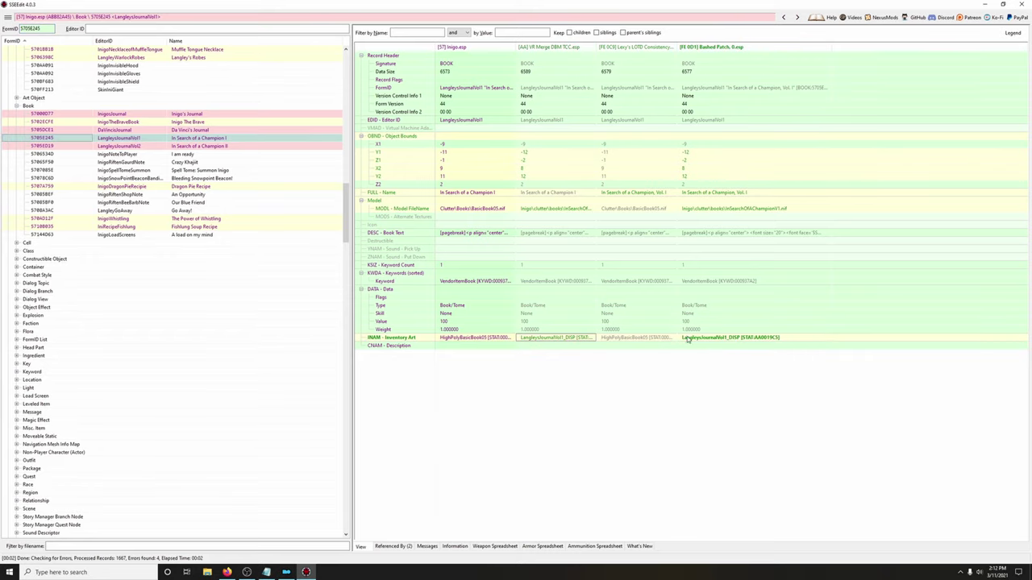
- Open the Inigo's Ebony Bow weapon record by its FormID from the error messages
left_click(427, 546)
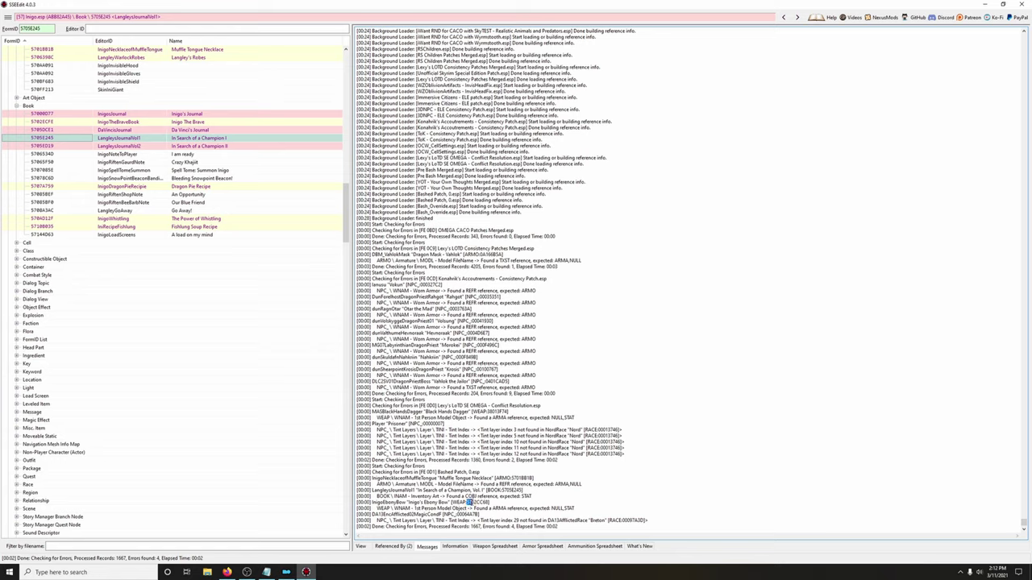
left_click_drag(473, 501, 488, 502)
double_click(32, 28)
type("5702CC6B")
key("Return")
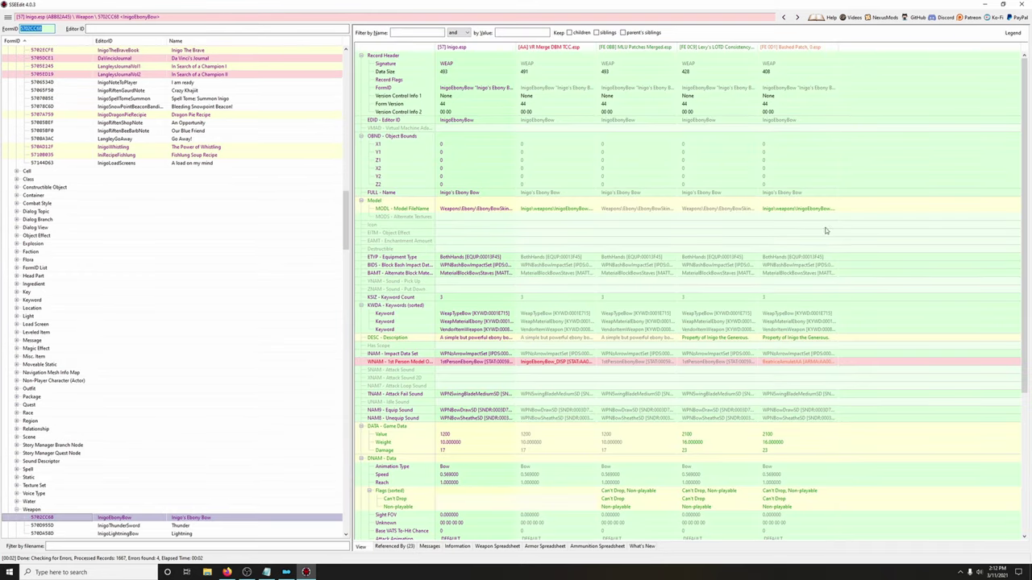
- Copy the bow's 1st Person Model Object InigoEbonyBow_DISP from VR Merge DBM TCC.esp into Bashed Patch, 0.esp
scroll(859, 233, "down", 5)
scroll(859, 233, "down", 2)
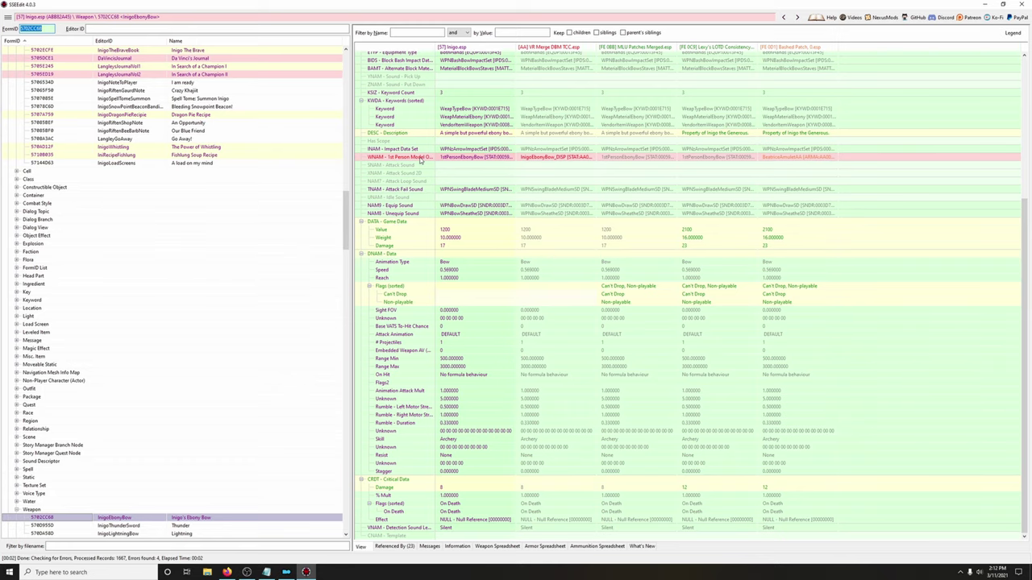
left_click_drag(435, 50, 464, 50)
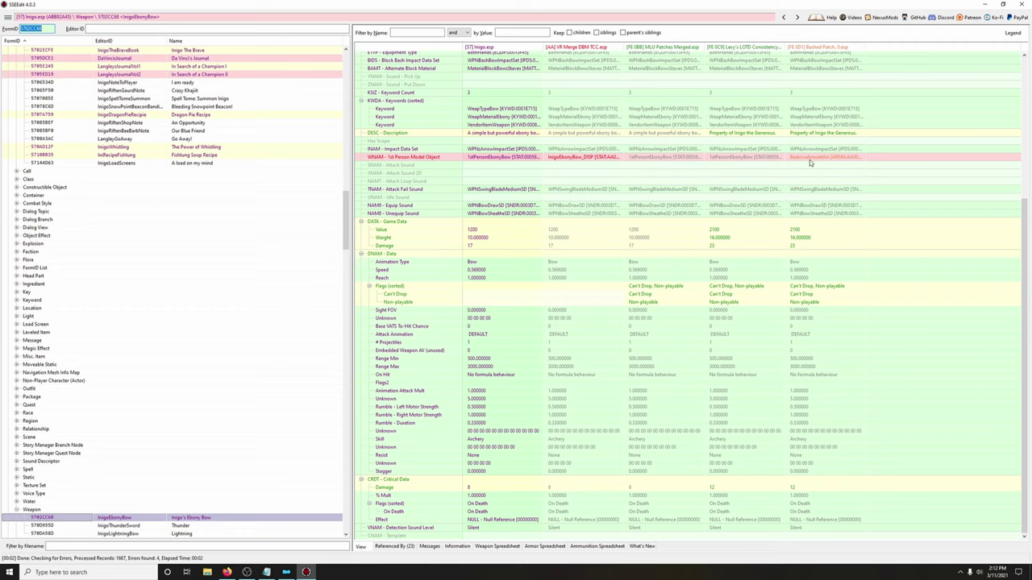
left_click_drag(866, 46, 911, 44)
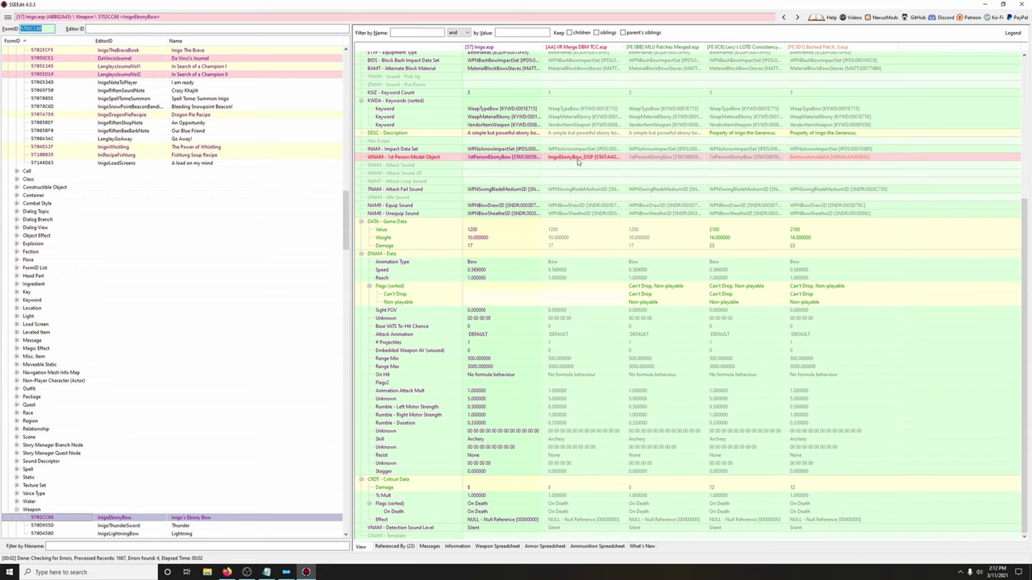
left_click_drag(579, 159, 806, 160)
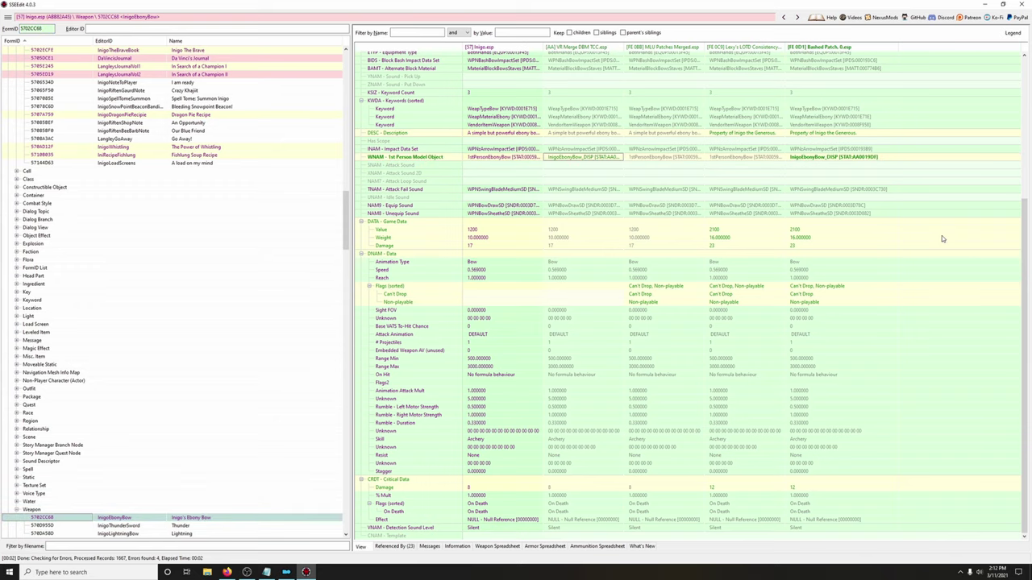
- Open the DA13EncAfflicted02MagicCondF NPC record by its reported FormID, compare its Skyrim.esm and Bashed Patch versions, and return to the error messages
left_click(429, 547)
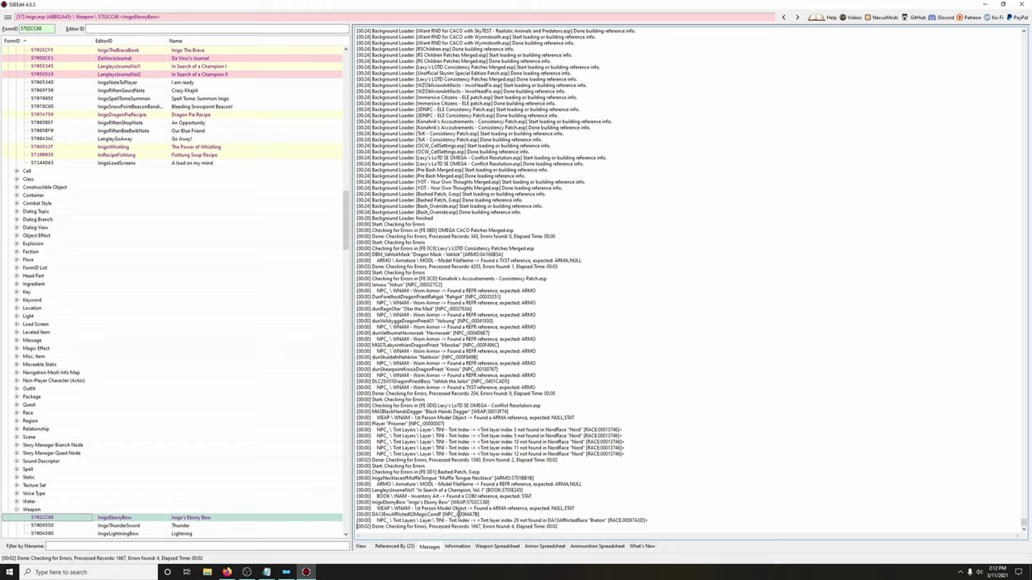
double_click(458, 515)
double_click(32, 28)
type("00064A78")
key("Return")
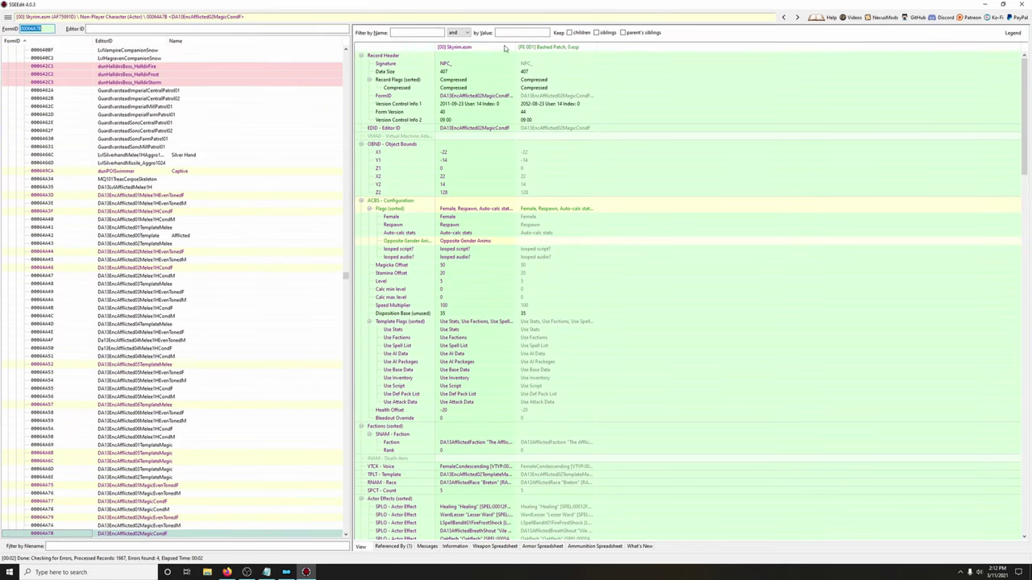
left_click_drag(517, 46, 528, 46)
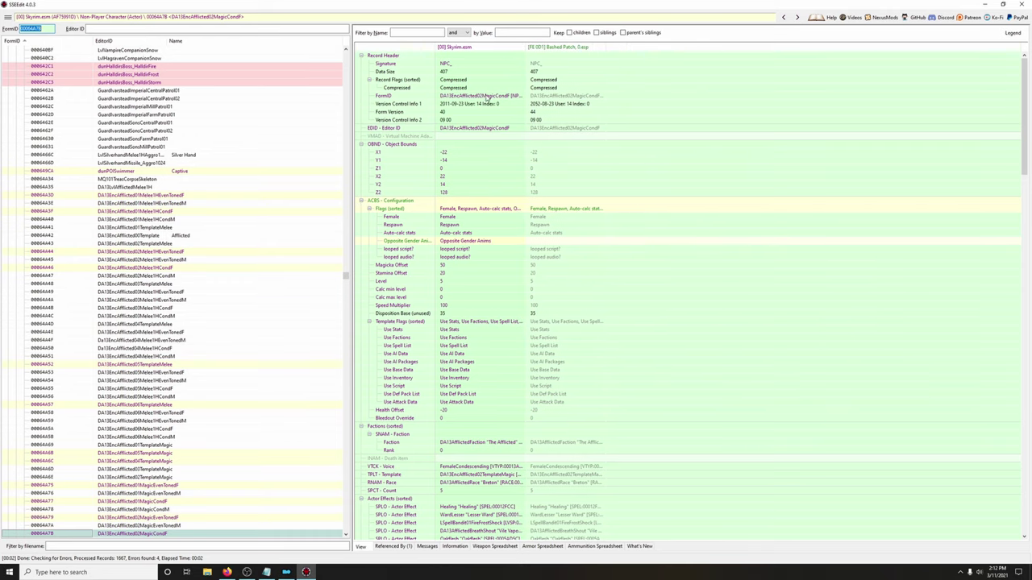
left_click(427, 547)
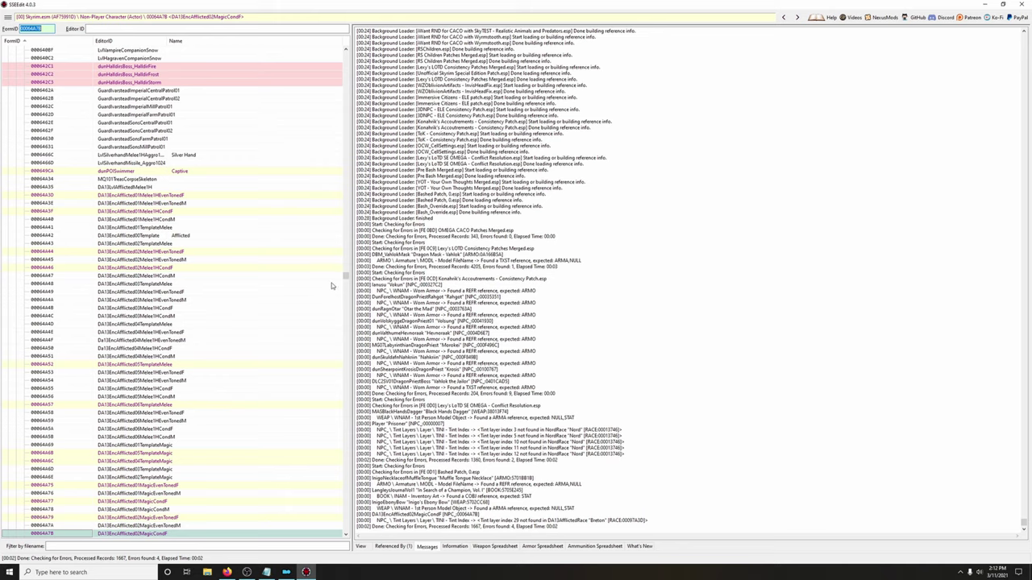
- Check Bash_Override.esp for errors
left_click_drag(345, 278, 101, 501)
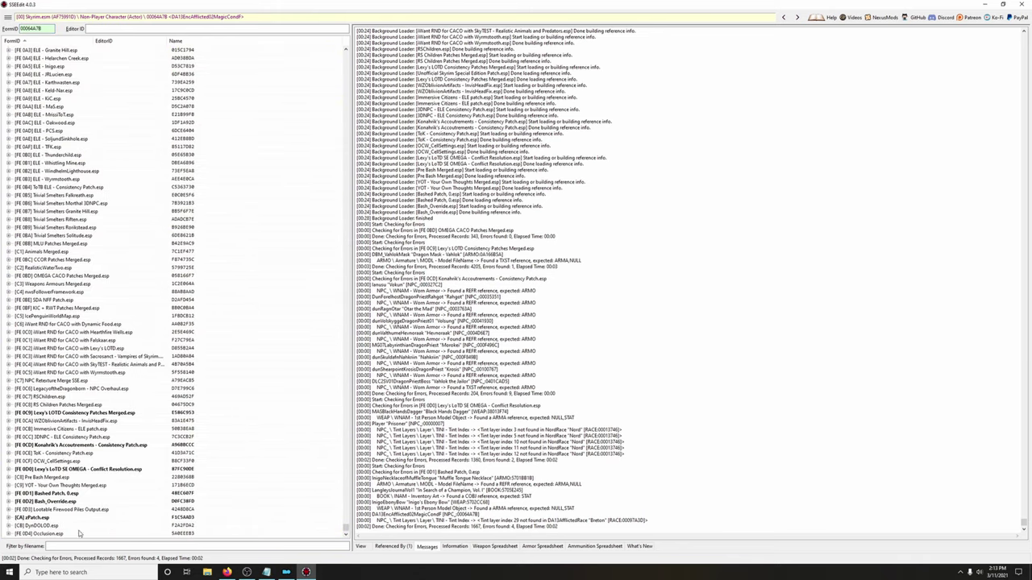
left_click(52, 503)
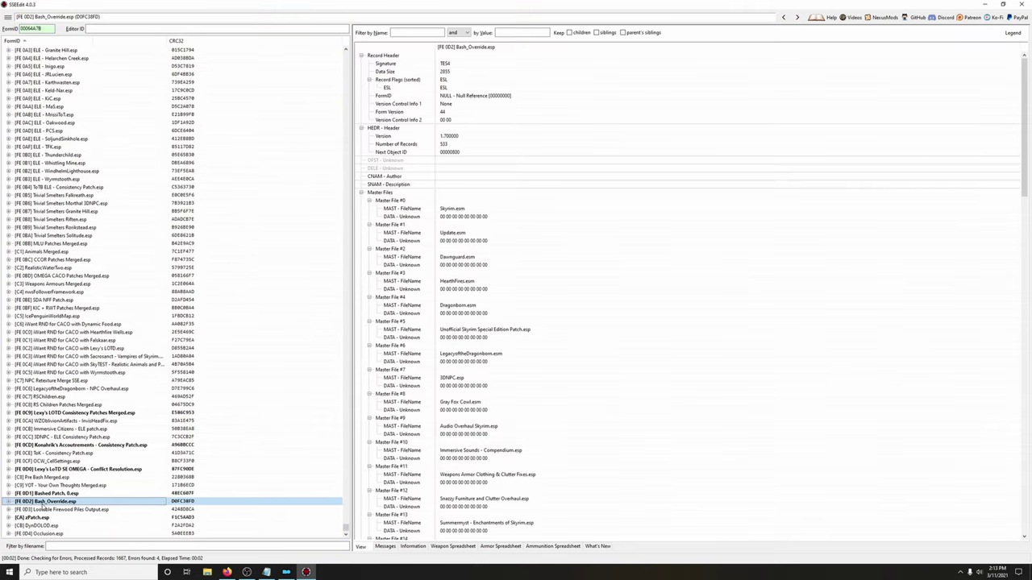
right_click(53, 503)
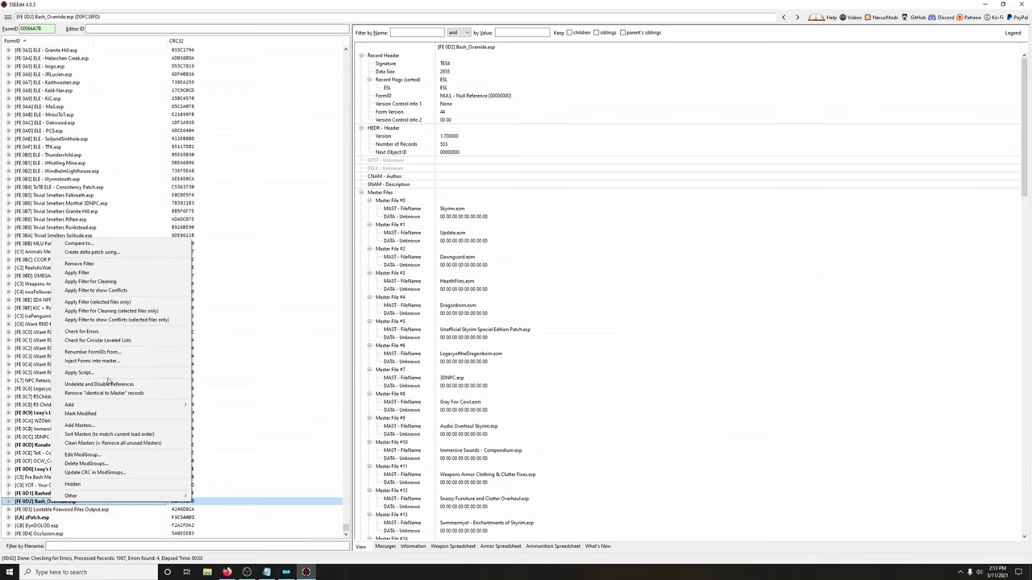
left_click(97, 331)
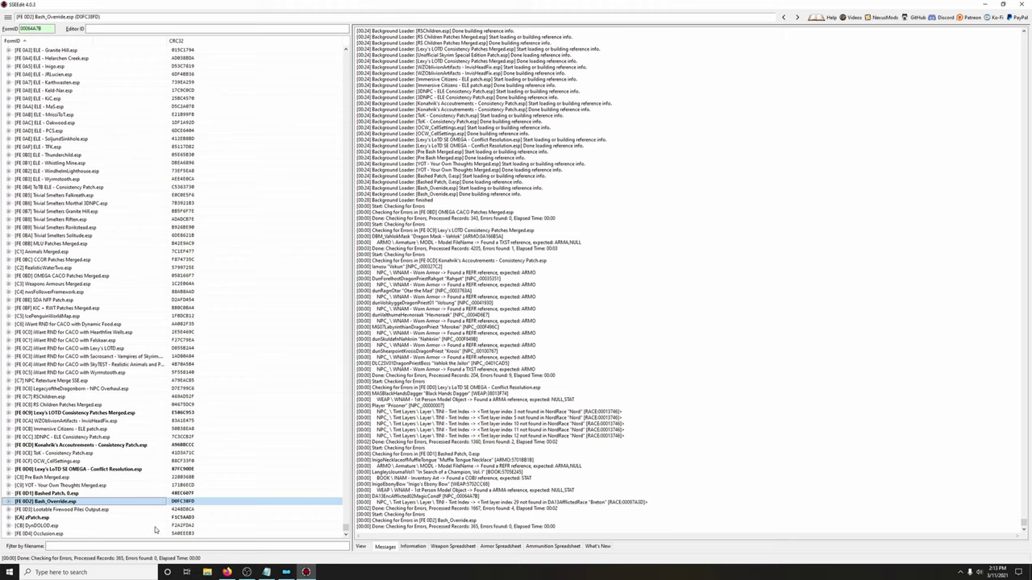
- Check zPatch.esp for errors
left_click(49, 518)
right_click(49, 518)
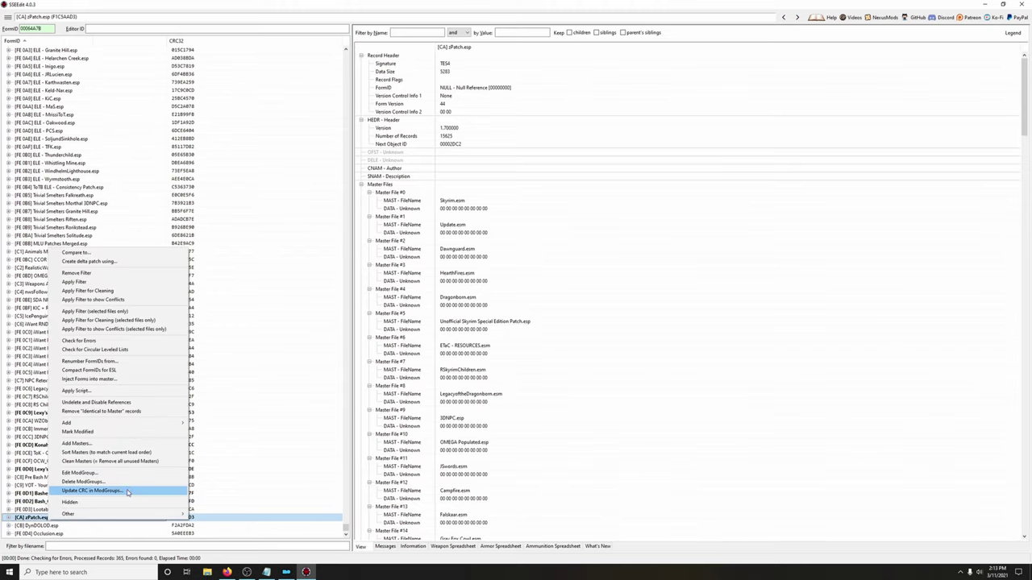
left_click(95, 341)
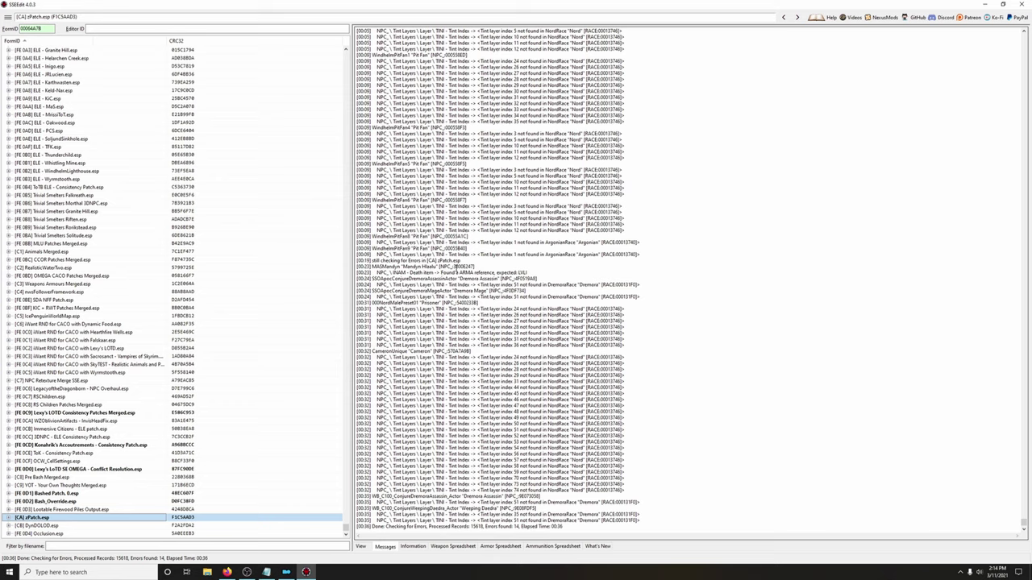
- Open the MASMandyn NPC record by its FormID 3800E247 from the error messages
left_click_drag(454, 266, 476, 266)
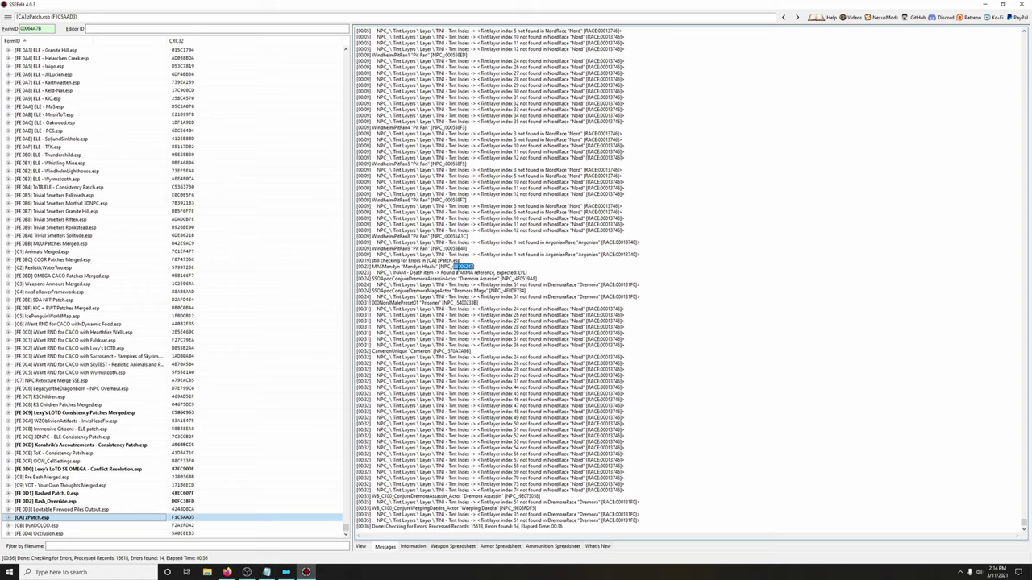
left_click(32, 28)
type("3800E247")
key("Return")
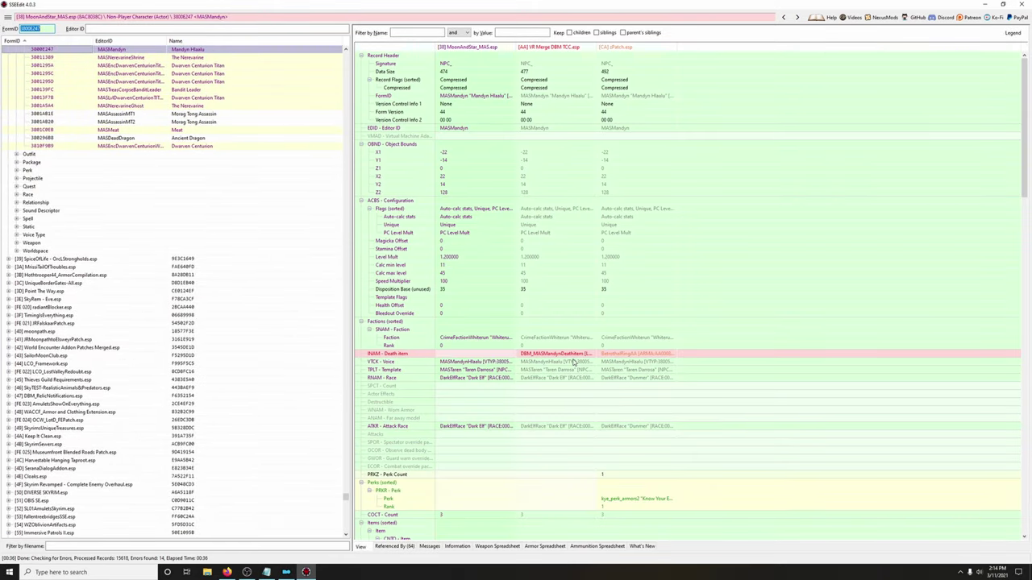
- Widen the record's plugin columns and copy the Death item DBM_MASMandynDeathItem from VR Merge DBM TCC.esp into zPatch.esp
left_click_drag(605, 47, 626, 47)
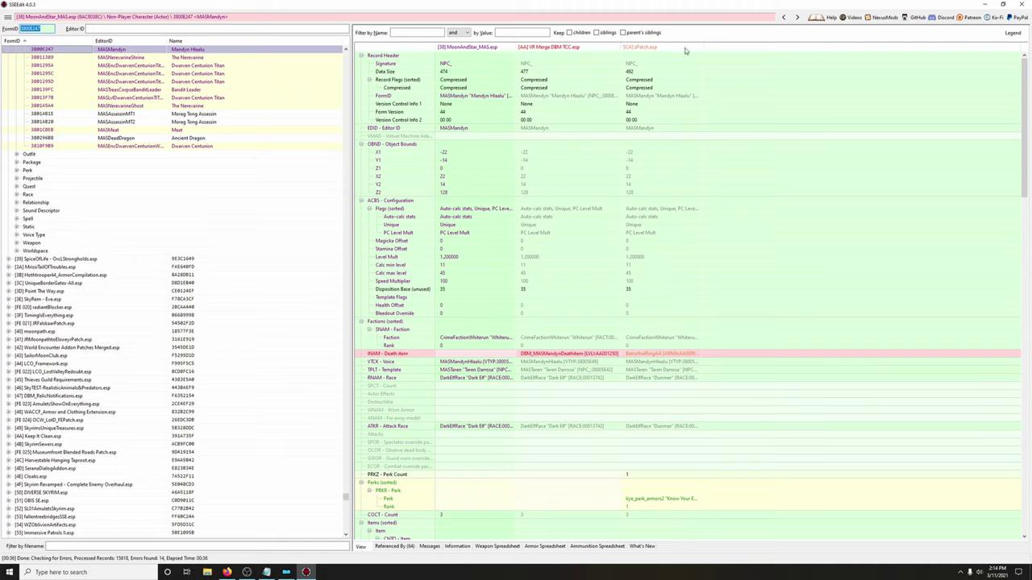
left_click_drag(701, 46, 785, 48)
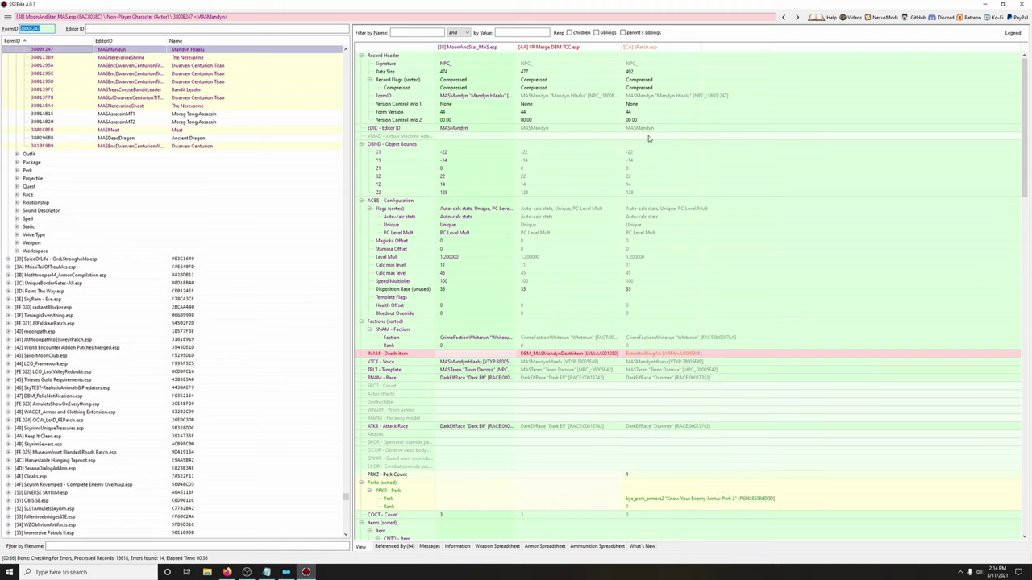
left_click_drag(620, 47, 634, 47)
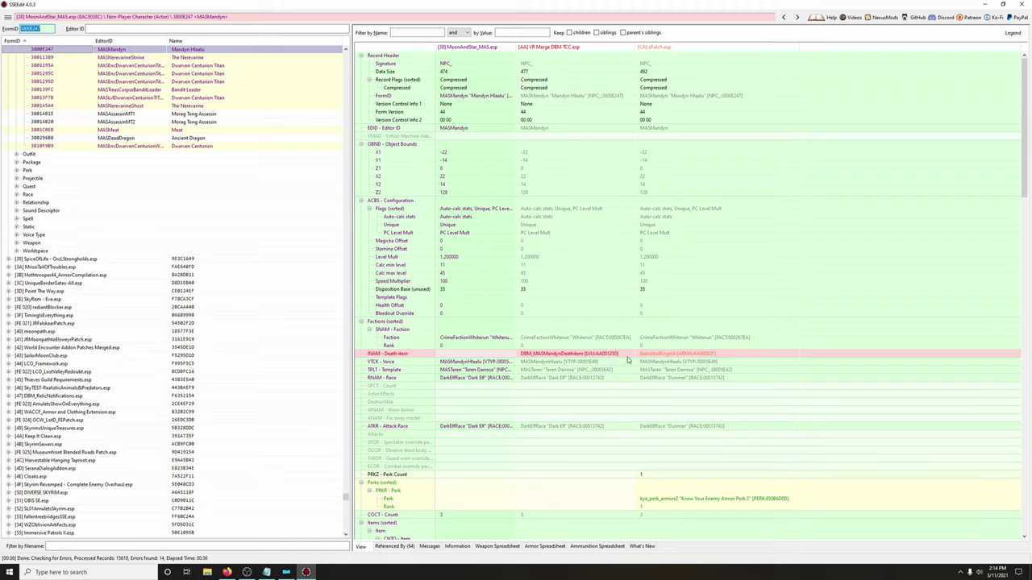
left_click_drag(559, 357, 664, 354)
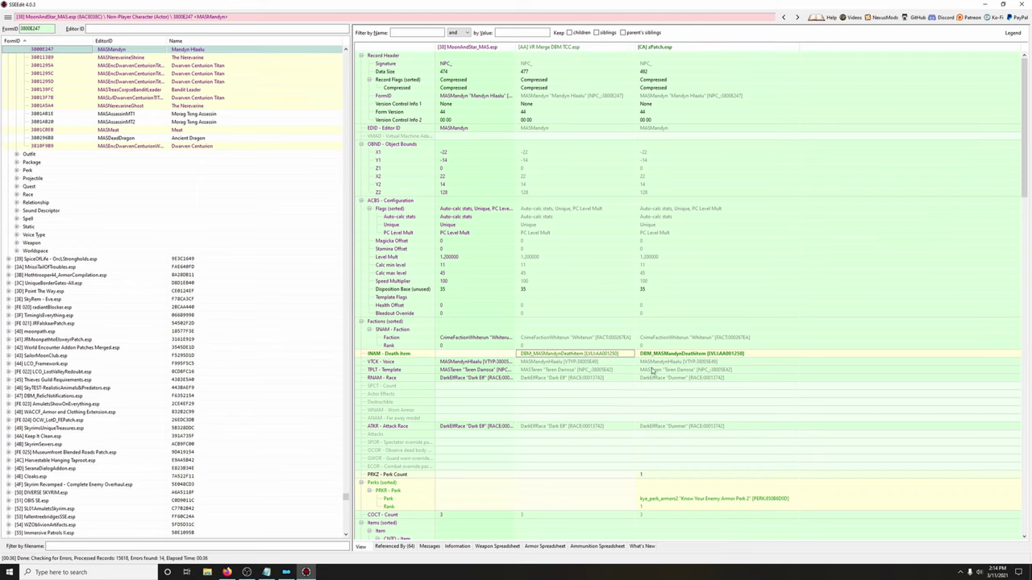
- Return to the error messages and review the remaining errors reported for zPatch.esp
left_click(430, 547)
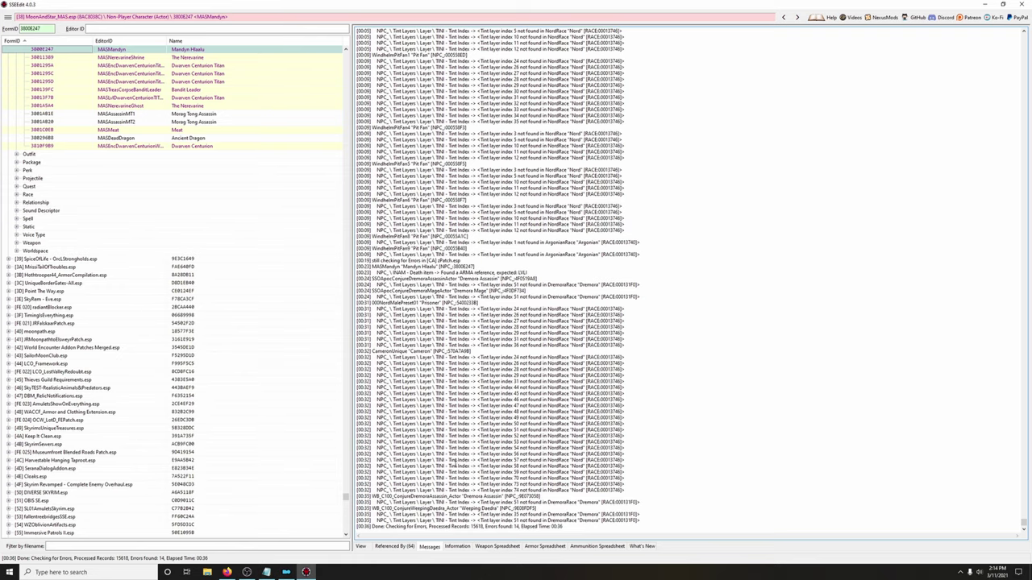
scroll(436, 435, "up", 5)
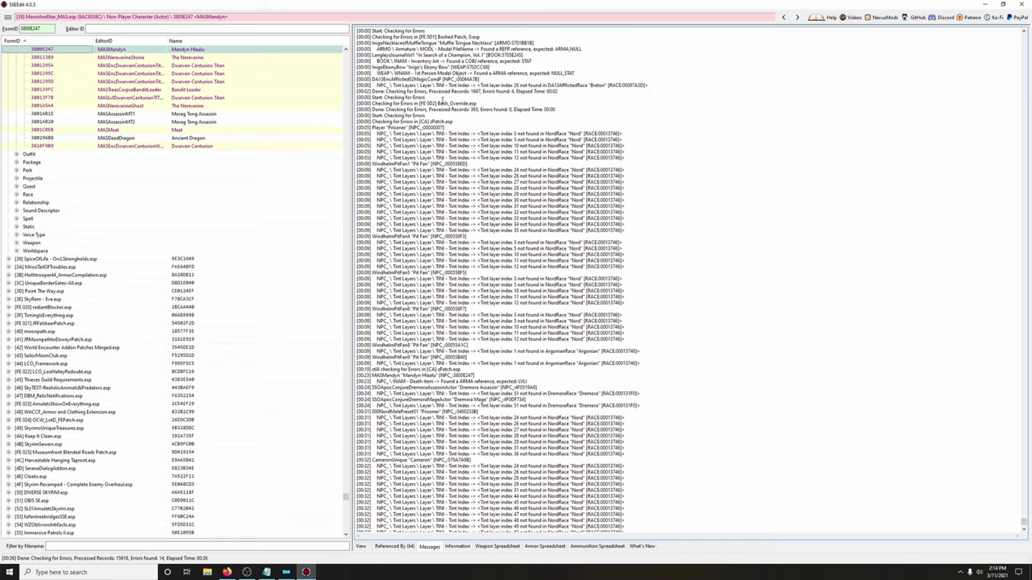
scroll(500, 290, "down", 6)
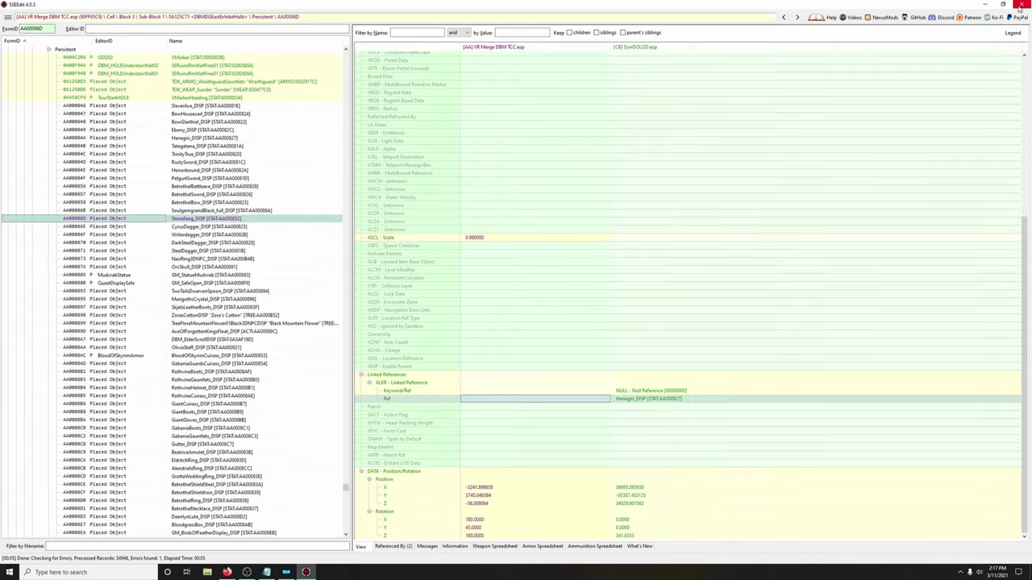
- Close SSEEdit and save all the changed plugins, from Lexy's LOTD Consistency Patches Merged.esp to zPatch.esp
left_click(1021, 6)
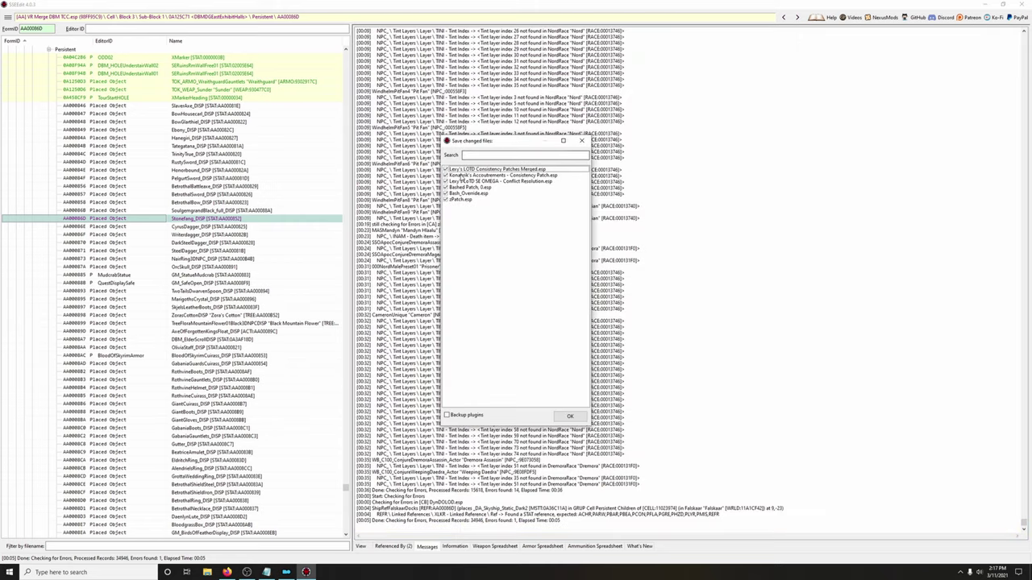
left_click(569, 416)
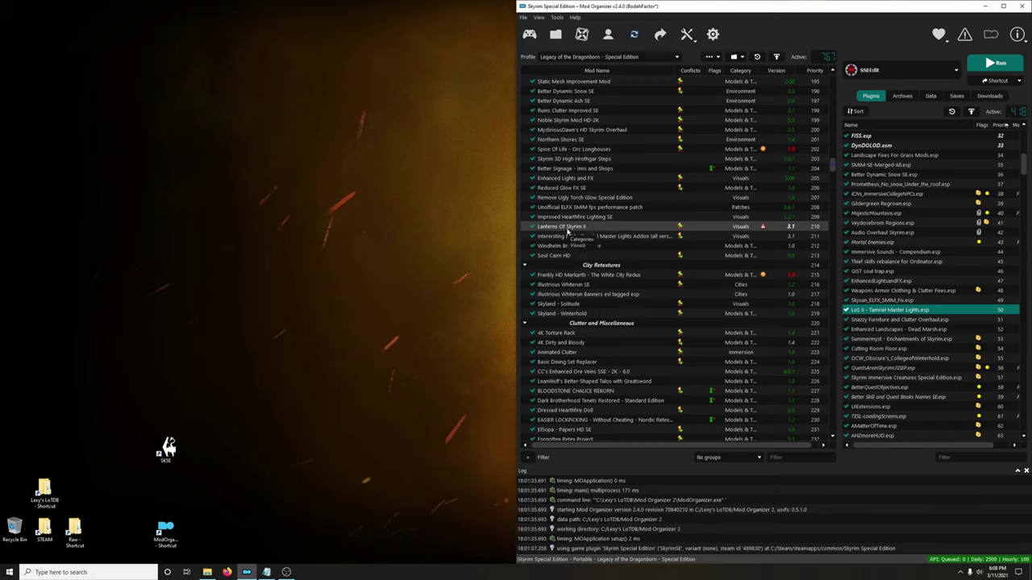
- In Mod Organizer, copy the Legacy of the Dragonborn - Special Edition profile under the name VR Merge LoS
left_click(585, 226)
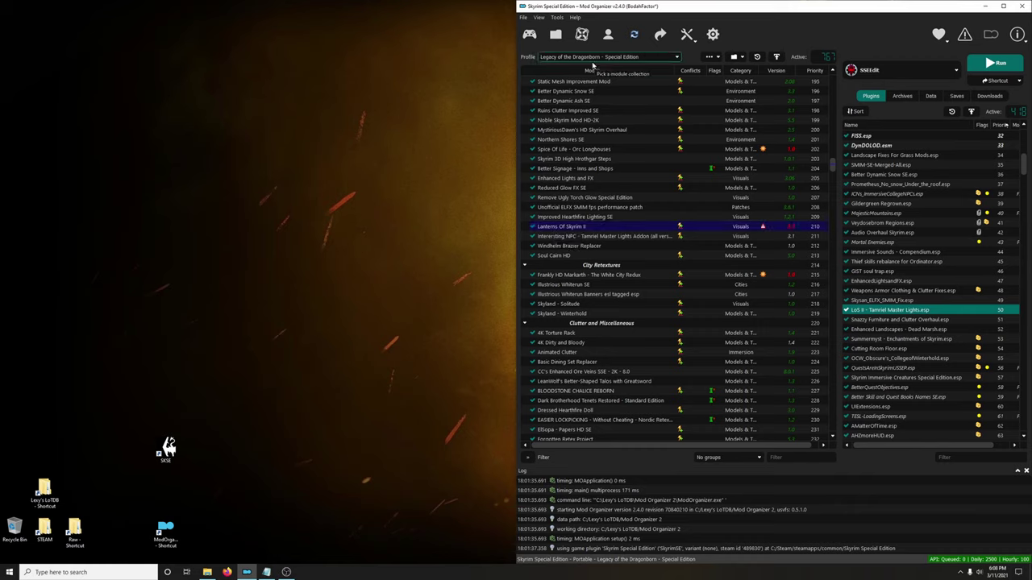
left_click(590, 60)
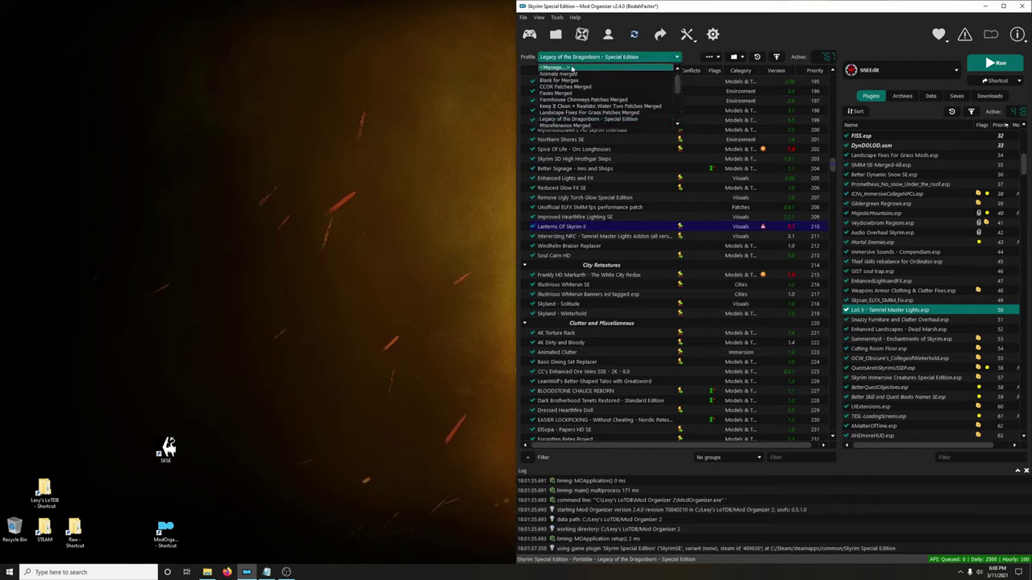
left_click(571, 69)
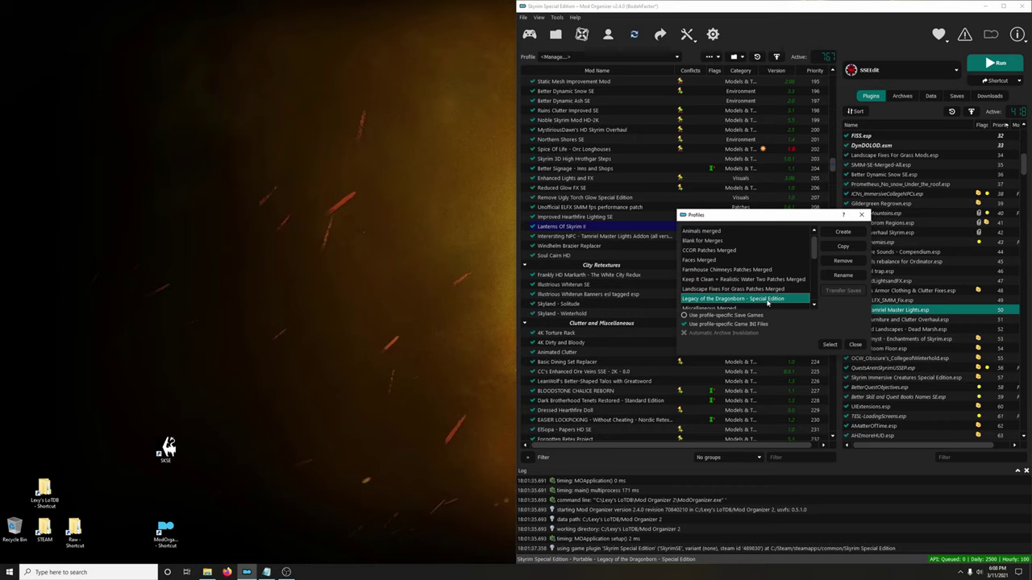
left_click(842, 247)
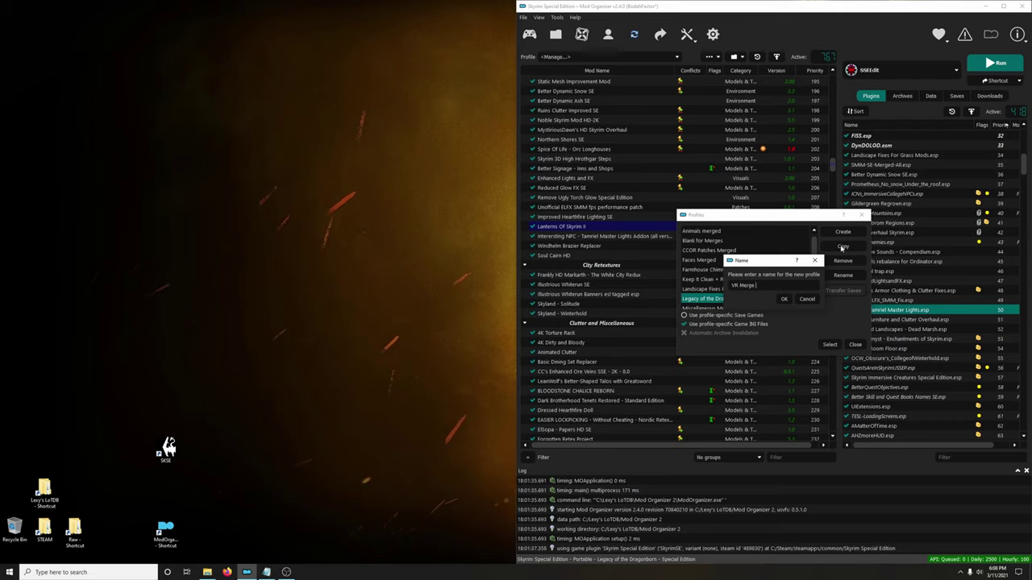
left_click(783, 299)
left_click(855, 344)
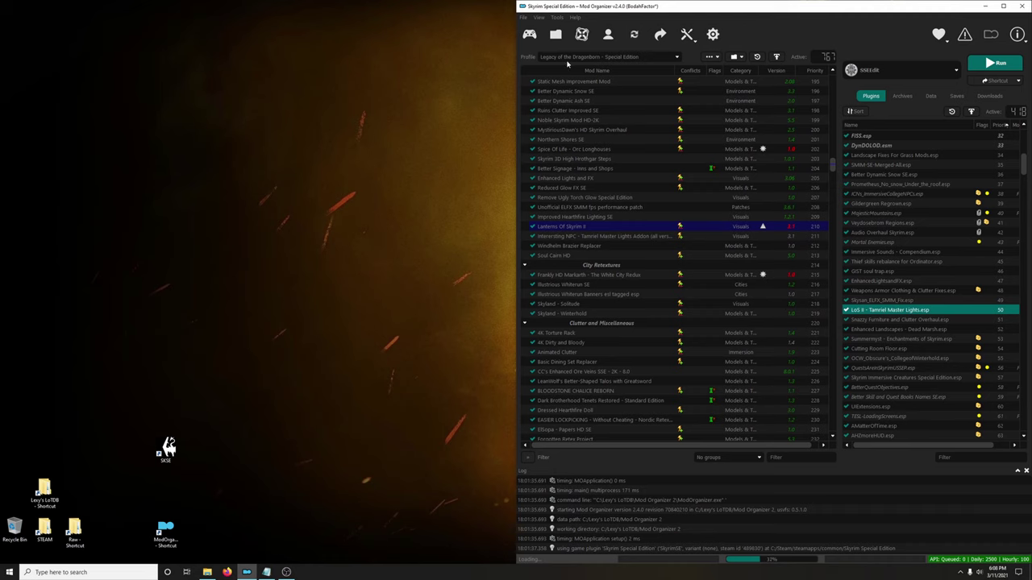
- Switch the active profile to VR Merge LoS
left_click(567, 57)
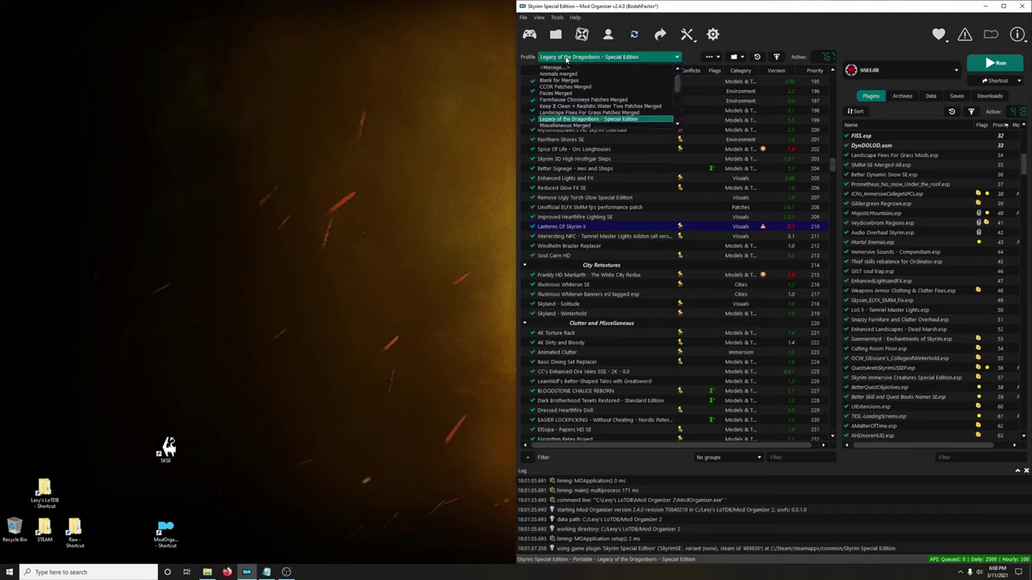
scroll(565, 108, "down", 4)
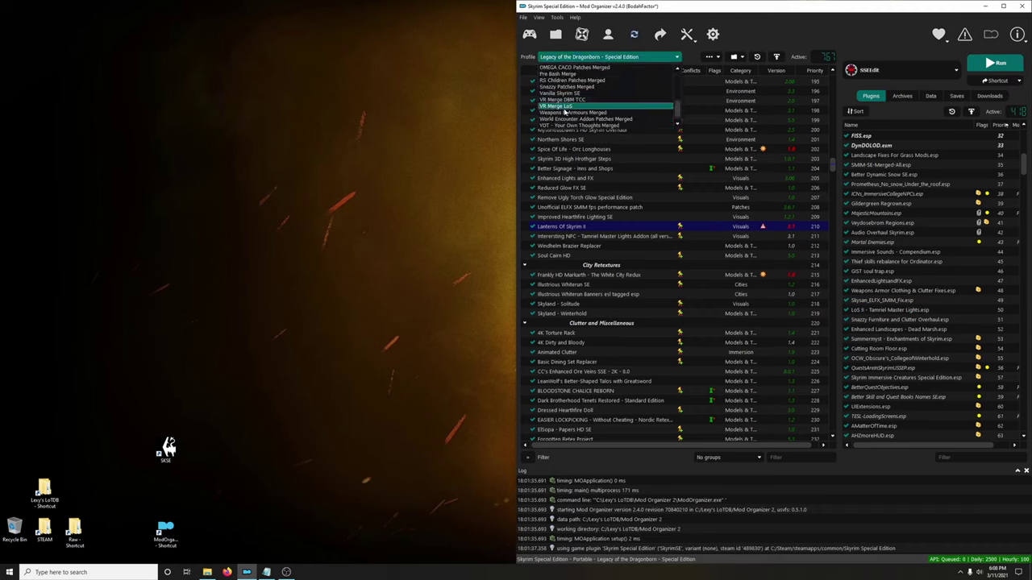
left_click(564, 108)
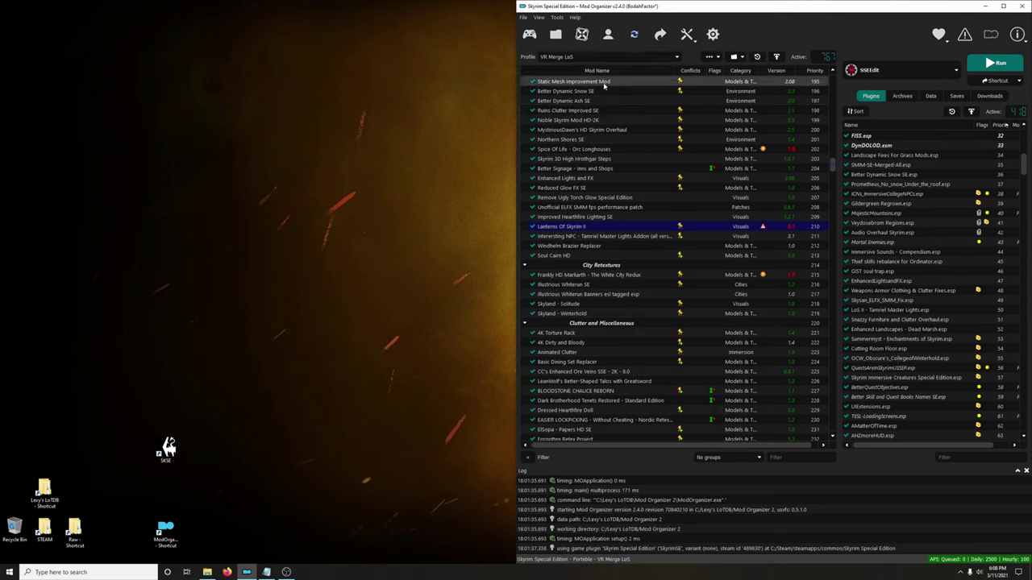
- Highlight the plugins of the Lanterns Of Skyrim II mod and select its CRF, 3DNPC Tamriel Master Lights, LotD and TML Campfire plugins
left_click(812, 232)
left_click(568, 228)
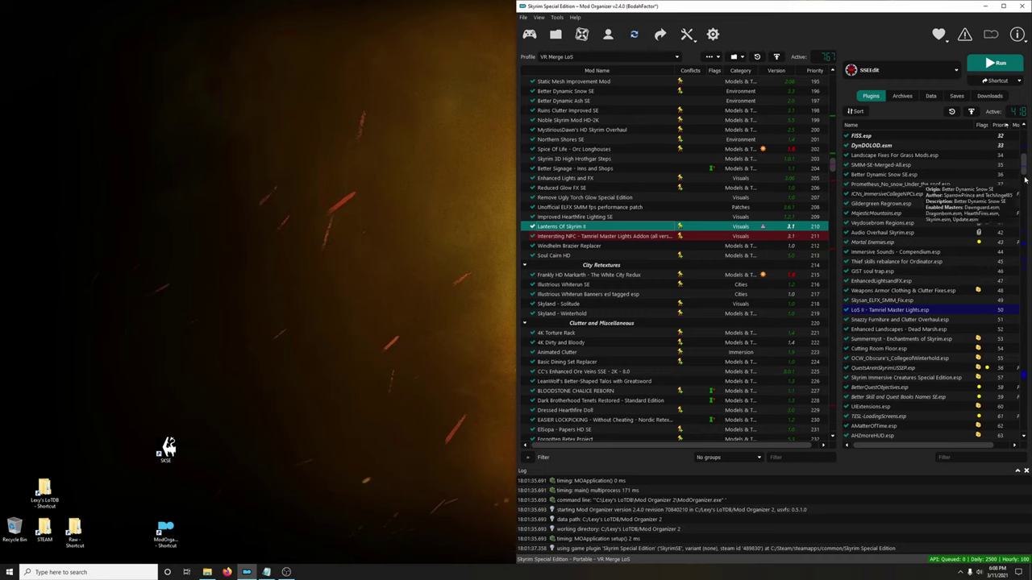
scroll(894, 185, "up", 5)
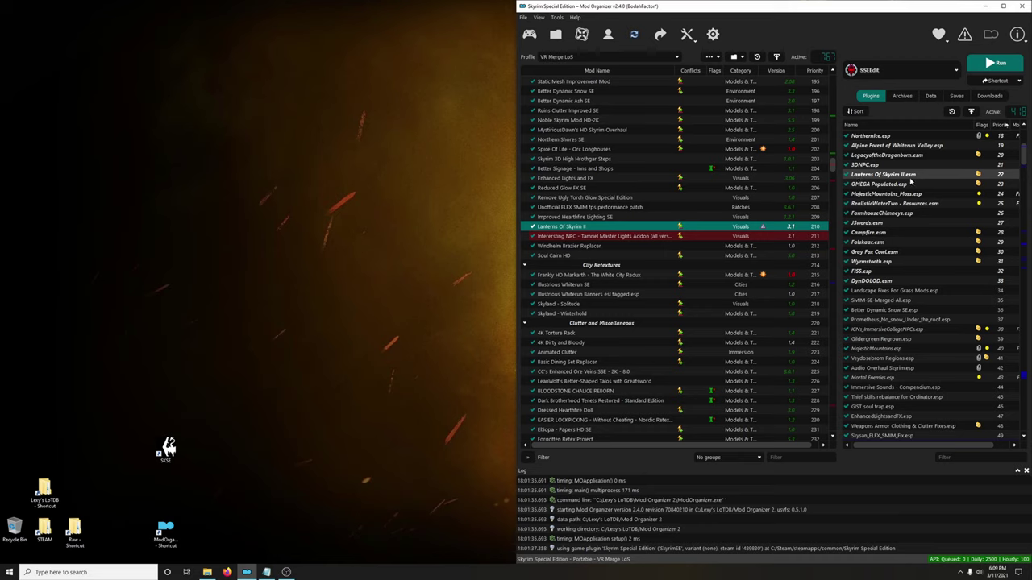
scroll(895, 232, "down", 8)
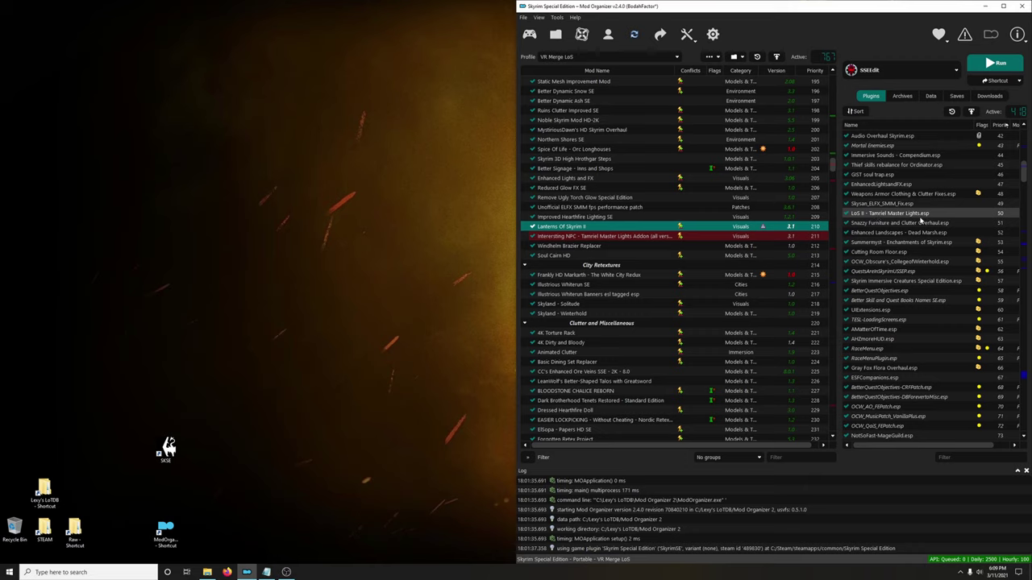
scroll(913, 263, "down", 10)
scroll(913, 263, "down", 20)
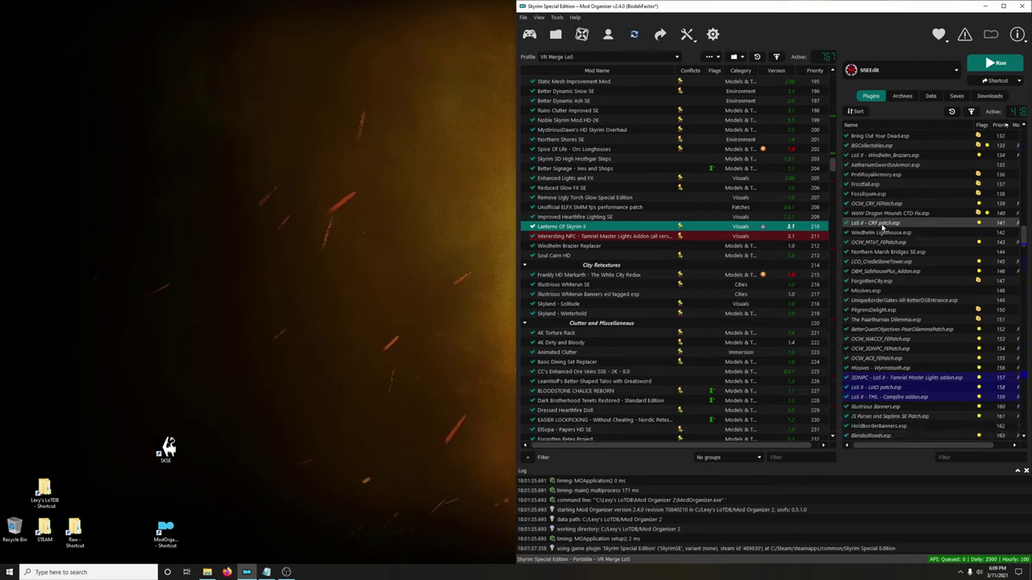
scroll(887, 234, "down", 4)
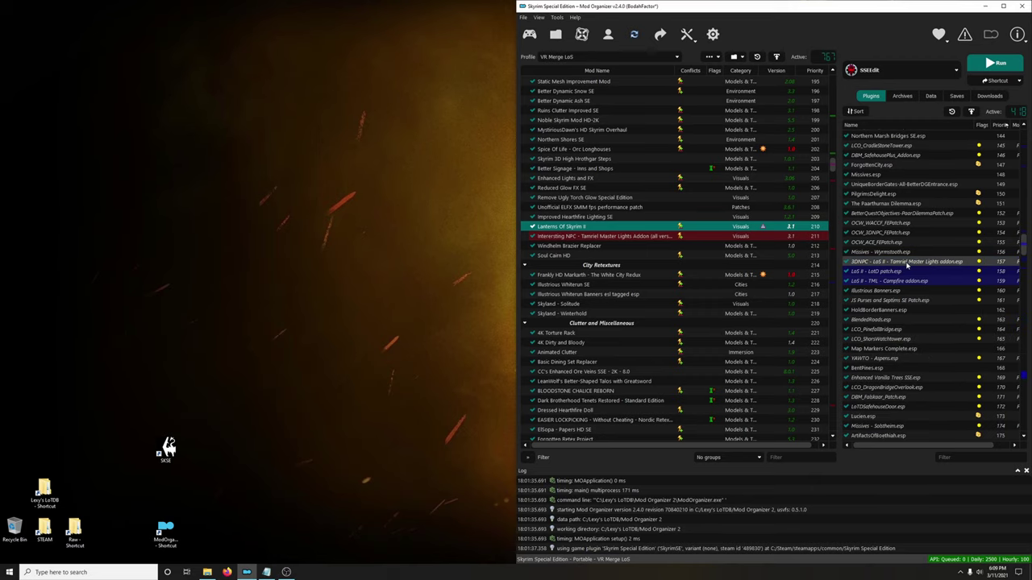
left_click_drag(897, 263, 897, 272)
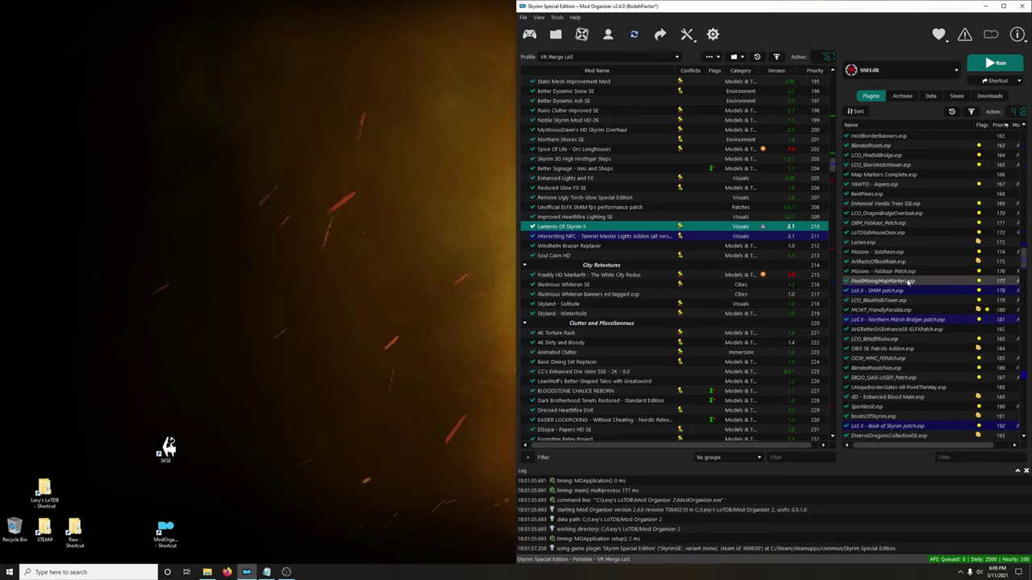
- Add LoS II - SMIM patch.esp and LoS II - Book of Skyrim patch.esp to the plugin selection, skipping the Northern Marsh Bridges patch
scroll(897, 279, "down", 8)
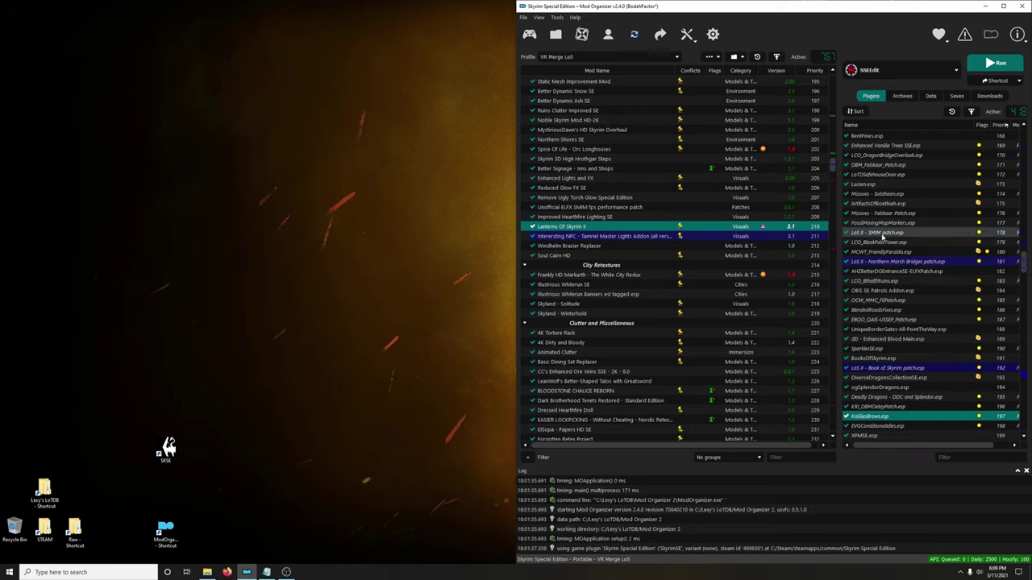
left_click(886, 233)
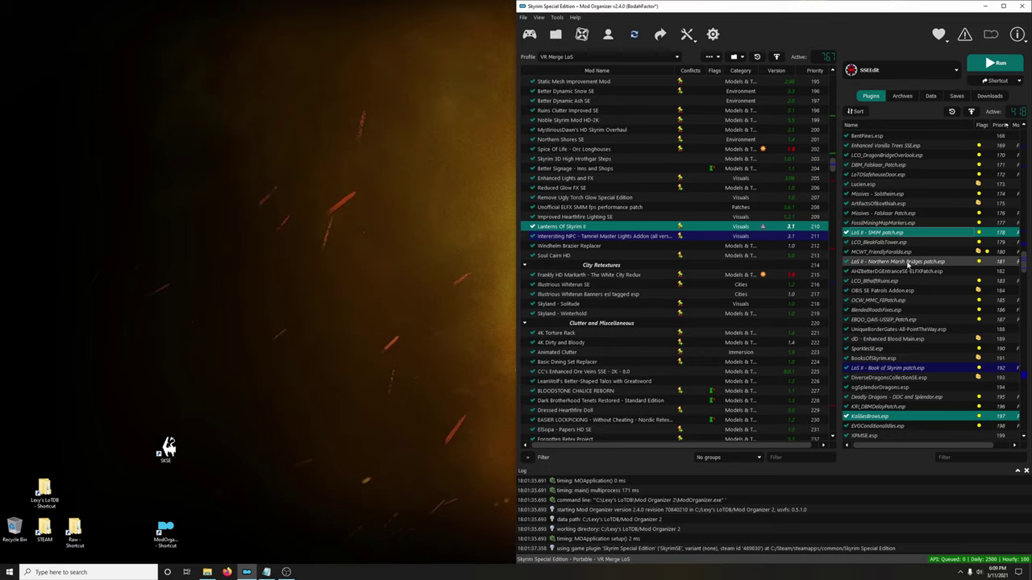
mouse_move(873, 266)
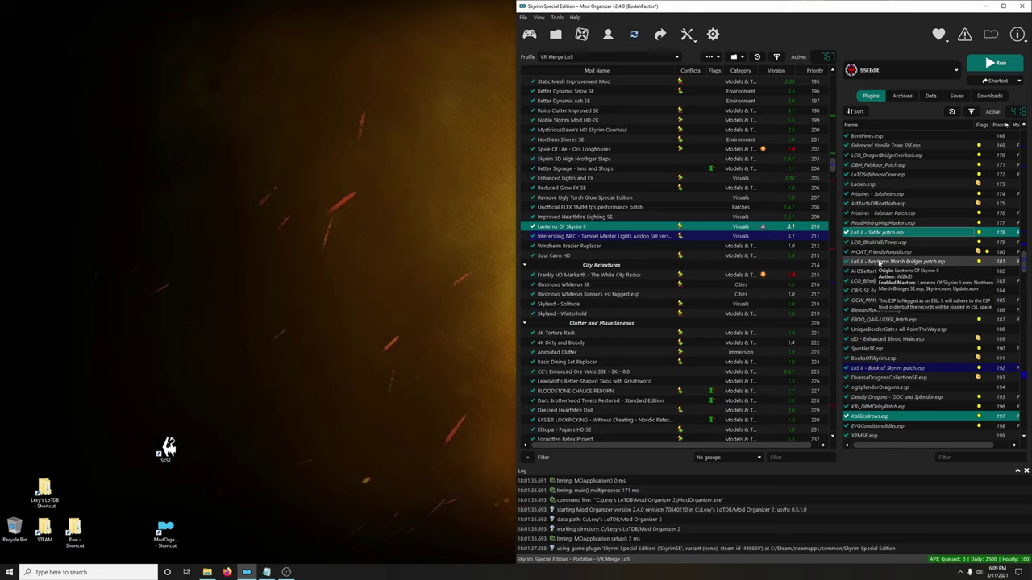
scroll(943, 266, "down", 2)
scroll(943, 266, "down", 3)
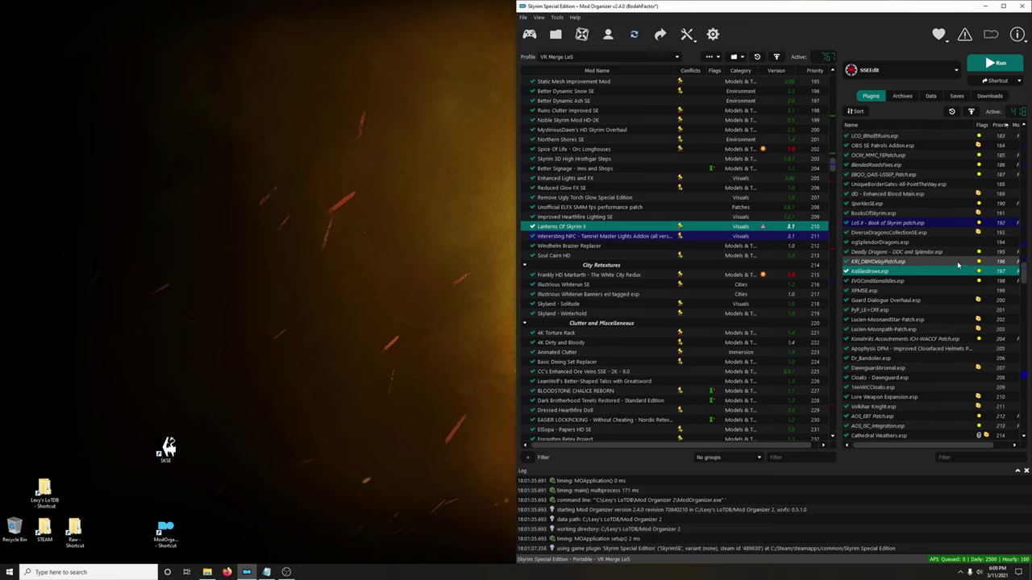
left_click(890, 225)
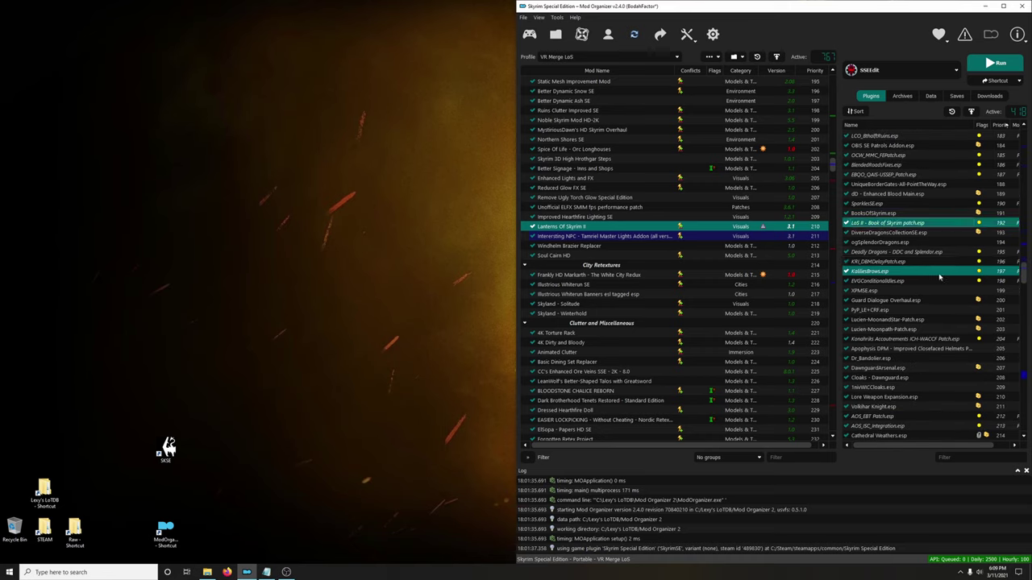
- Add the ten consecutive LoS II patches from Kynesgrove patch.esp through Ivarstead patch.esp to the plugin selection
scroll(938, 275, "down", 10)
scroll(937, 275, "down", 20)
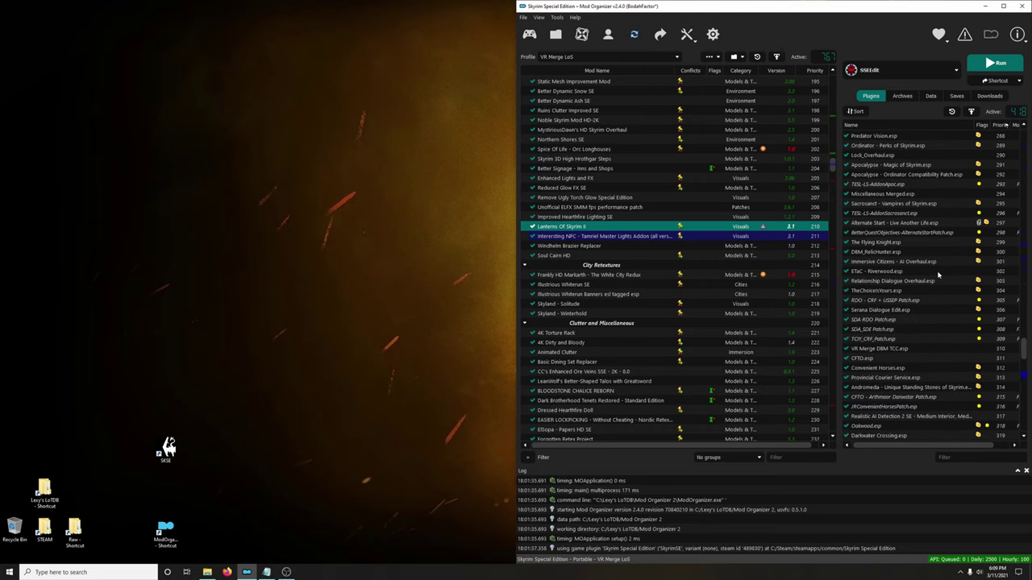
scroll(937, 275, "down", 2)
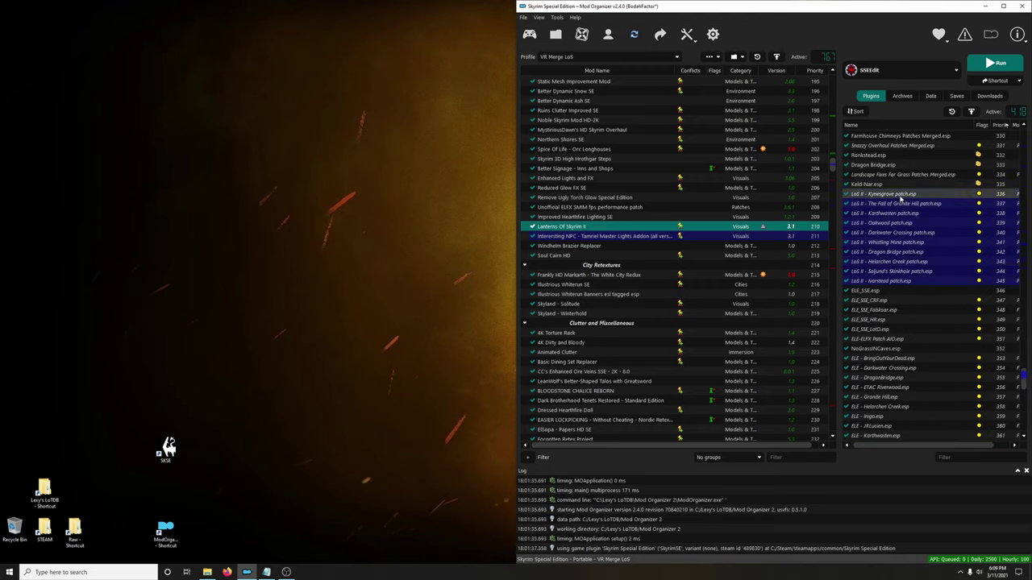
left_click_drag(895, 194, 906, 281)
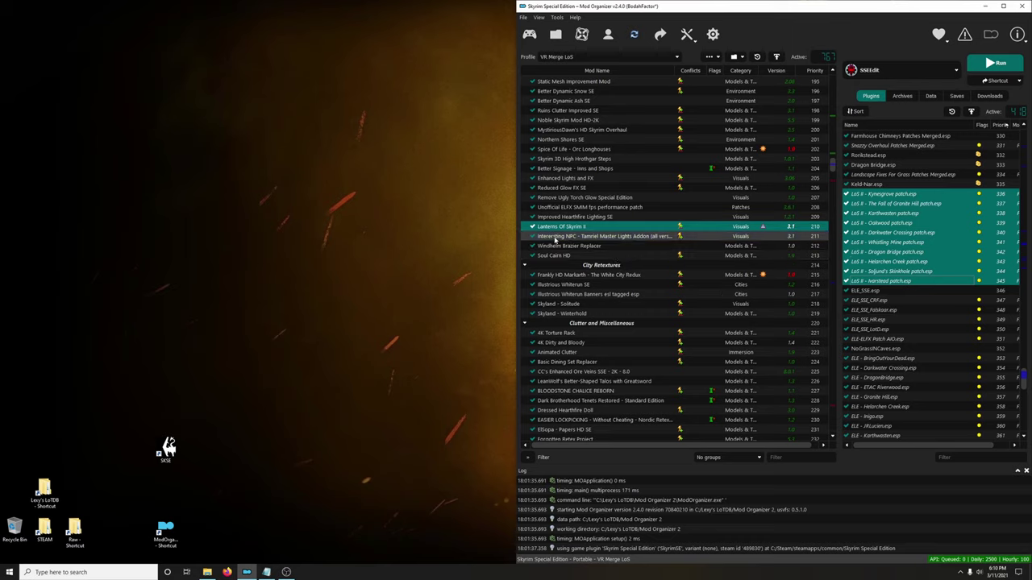
- Add Windhelm Brazier Replacer's LoS II - Windhelm_Braziers.esp to the selection and move all selected plugins to the end of the load order
left_click(603, 238)
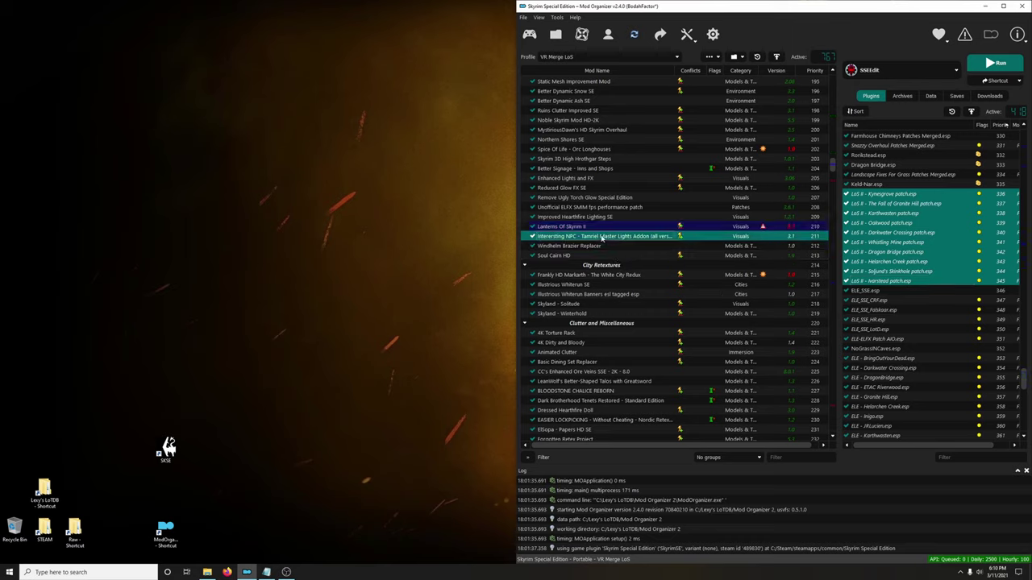
left_click_drag(1029, 365, 1031, 246)
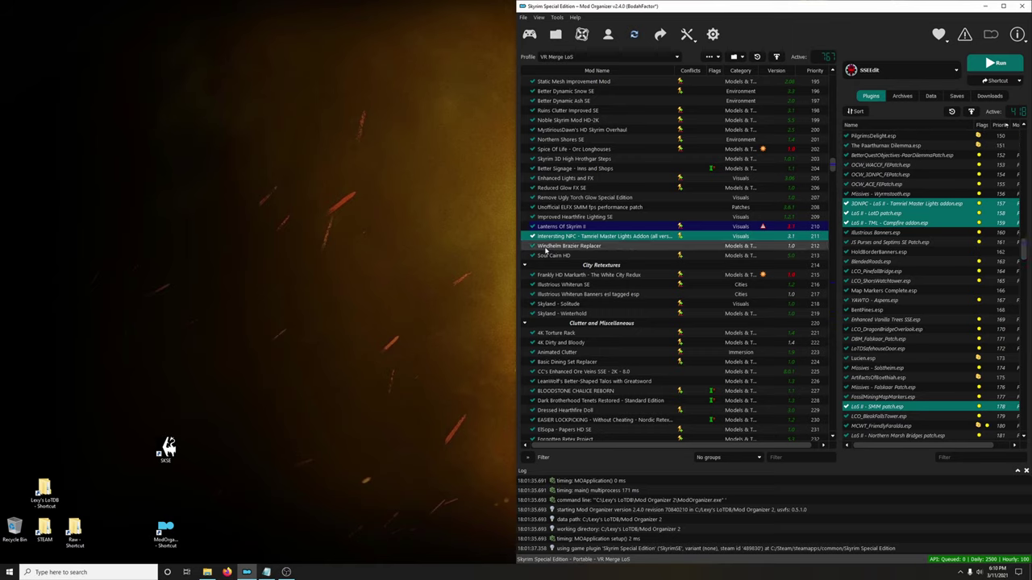
left_click(599, 246, "shift")
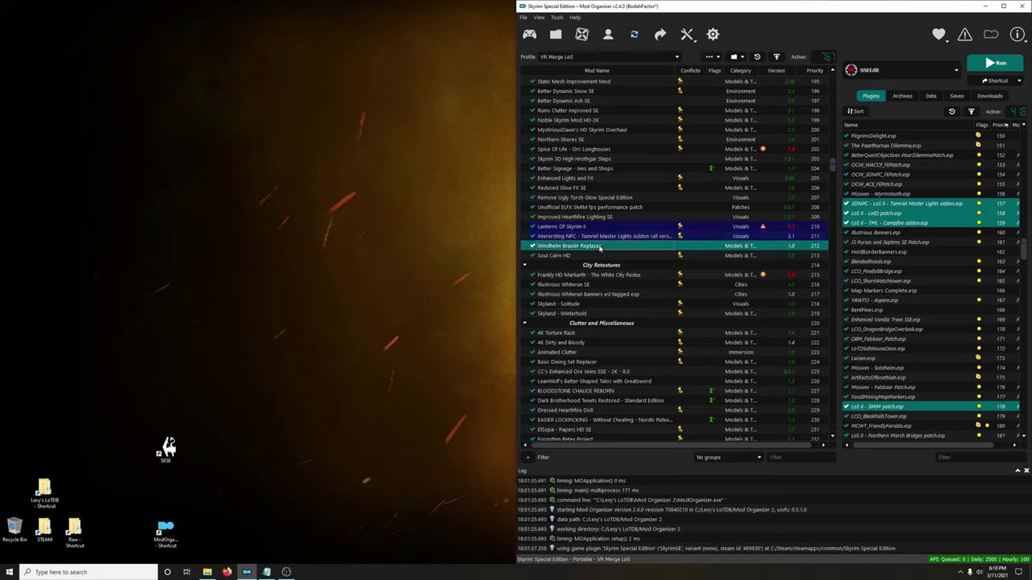
scroll(870, 272, "up", 10)
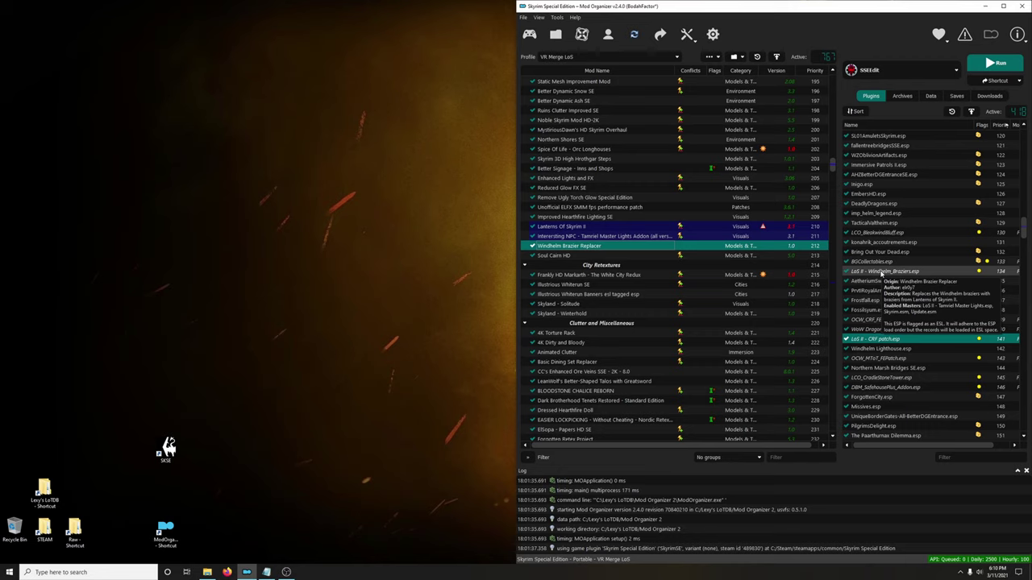
left_click(882, 273, "ctrl")
left_click_drag(1027, 234, 1026, 387)
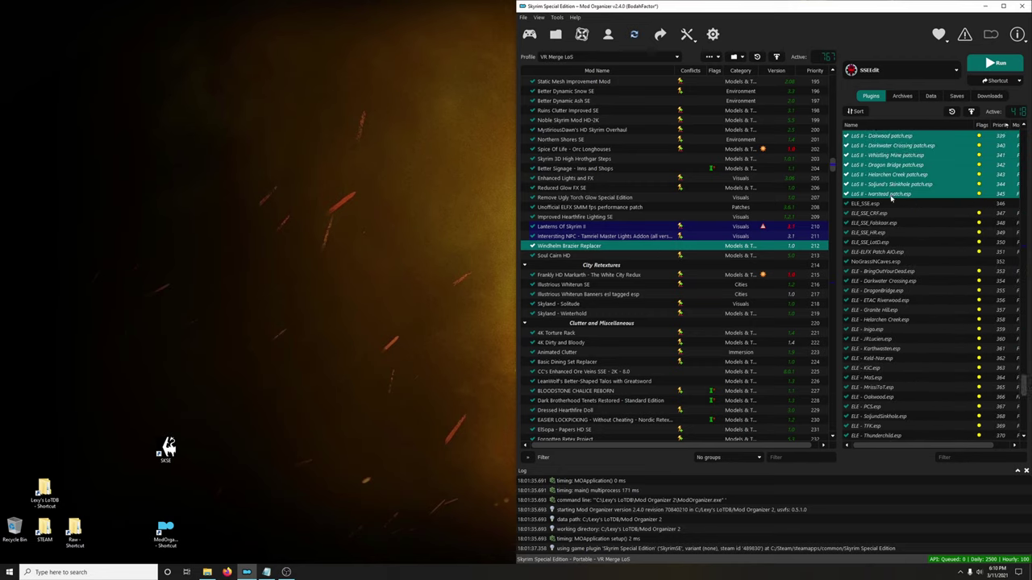
left_click_drag(891, 202, 908, 438)
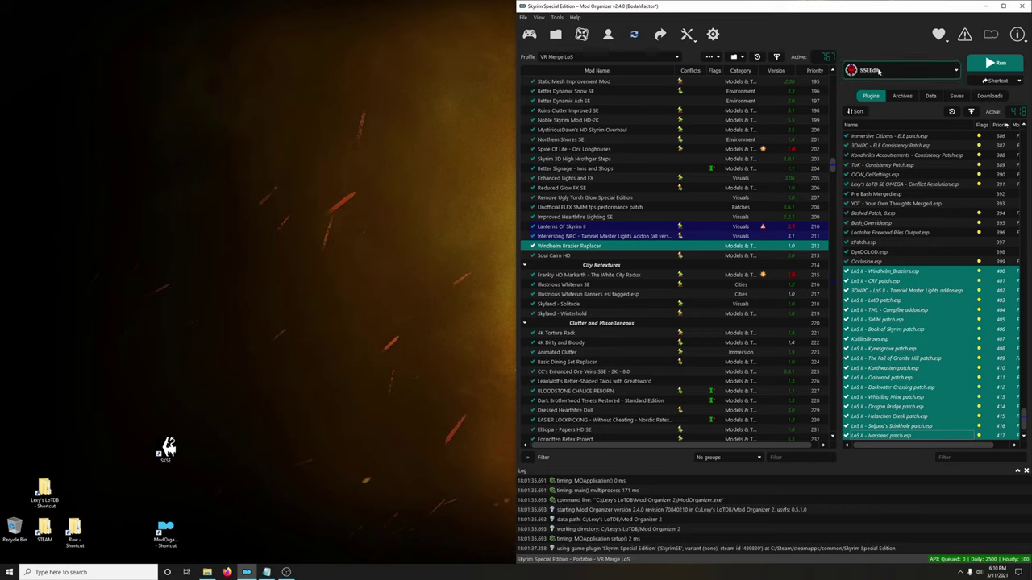
- Launch zEdit from Mod Organizer and start a zMerge session for Skyrim SE
left_click(901, 70)
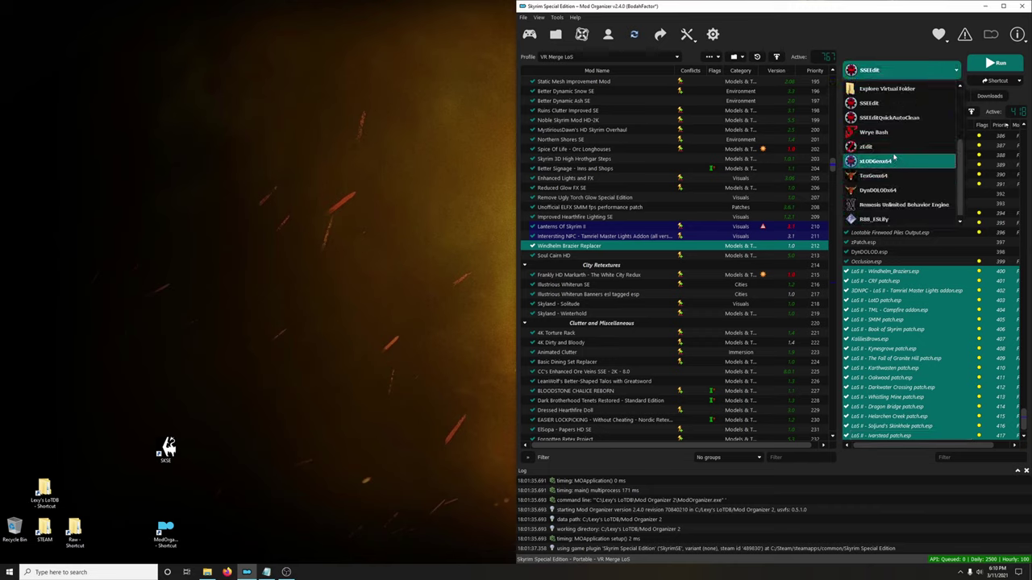
left_click(902, 146)
left_click(999, 65)
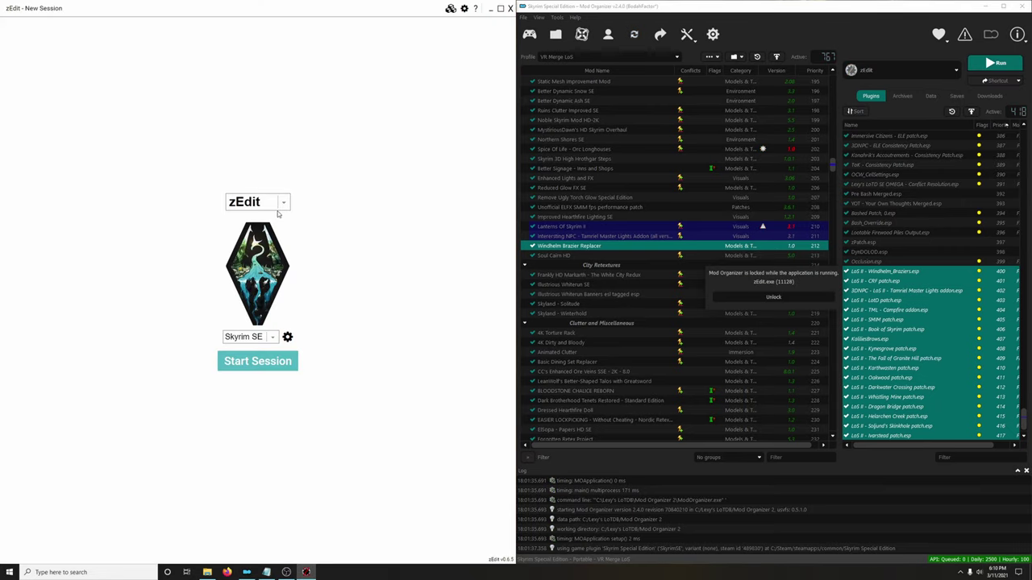
left_click(269, 203)
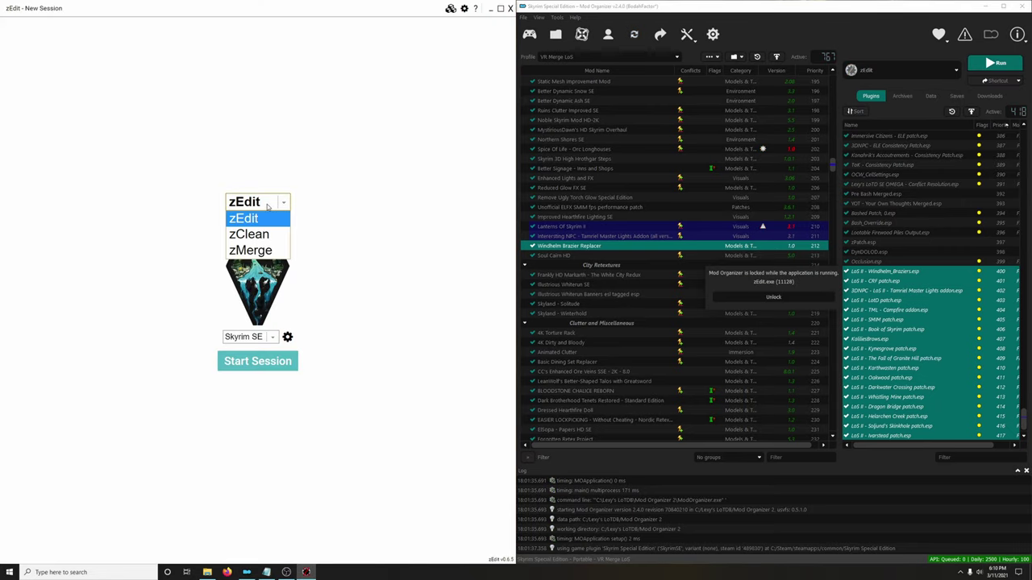
left_click(249, 249)
left_click(278, 364)
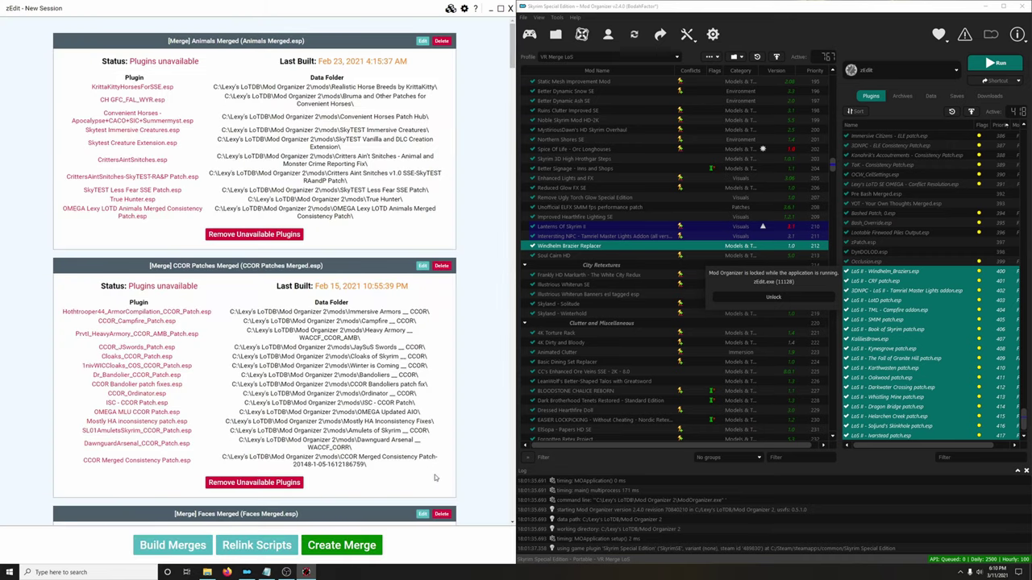
- Create a new merge and name it VR Merge LoS
left_click(351, 546)
triple_click(248, 121)
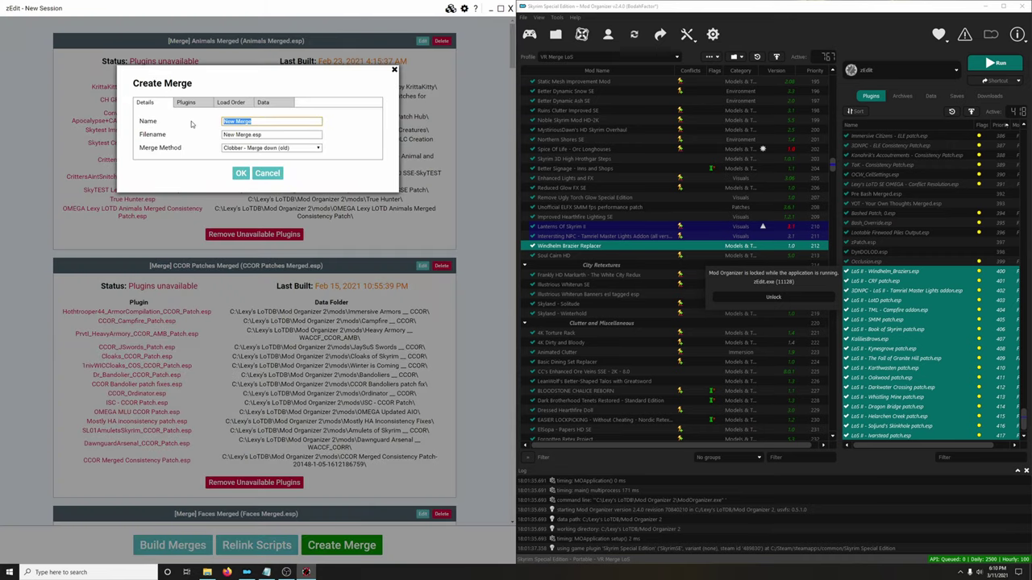
type("VR Merge LoS")
- Include the ten LoS II patches from Ivarstead patch.esp up to Kynesgrove patch.esp in the merge
left_click(186, 103)
left_click_drag(380, 125, 395, 389)
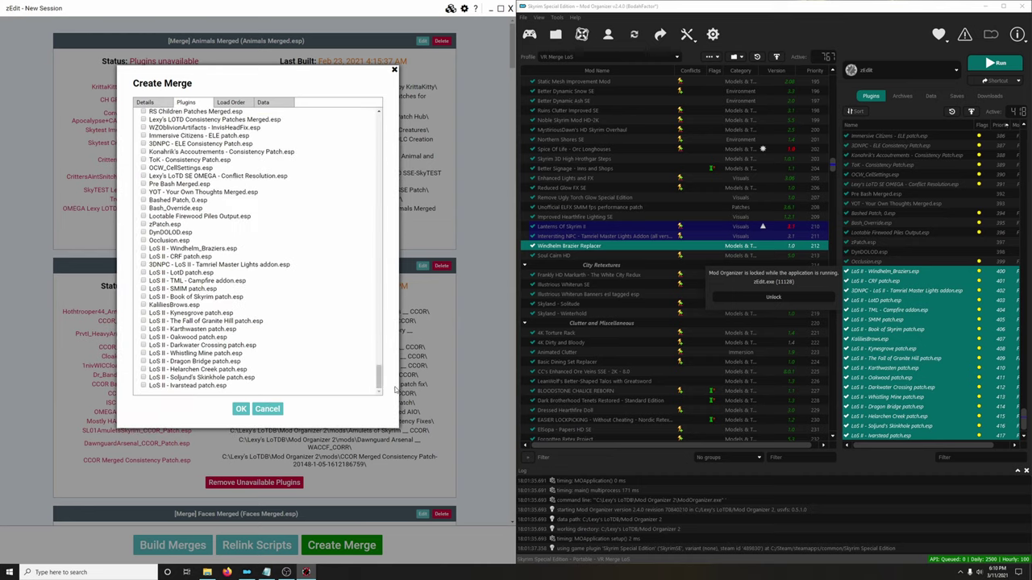
left_click(142, 386)
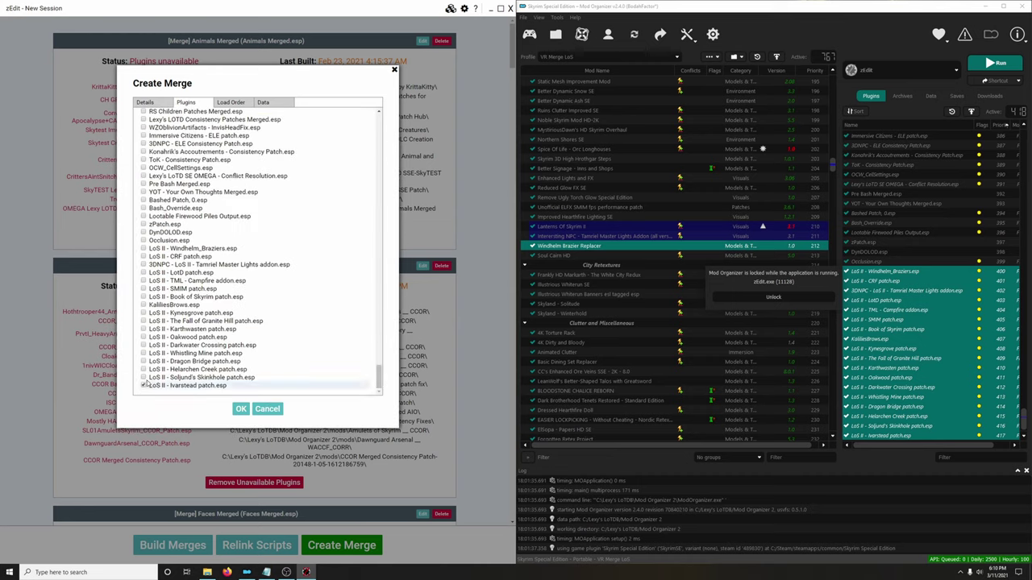
left_click(142, 378)
left_click(143, 370)
left_click(143, 362)
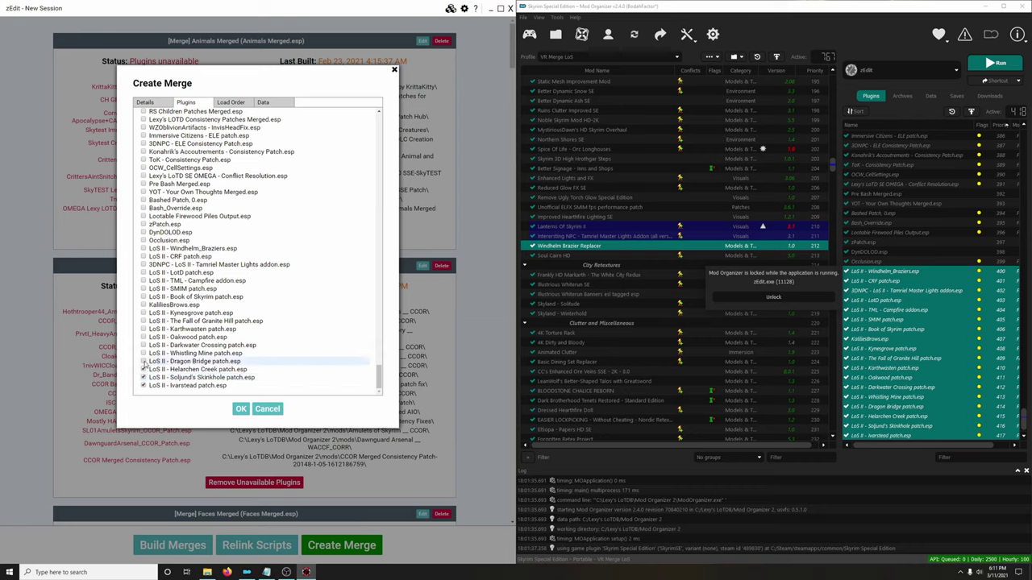
left_click(142, 354)
left_click(143, 346)
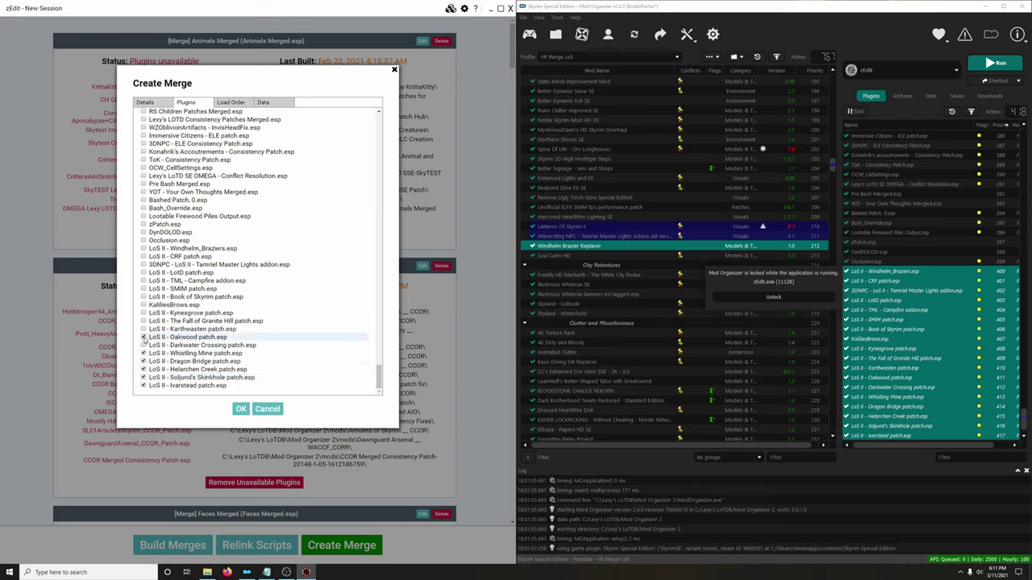
left_click(143, 338)
left_click(142, 330)
left_click(143, 322)
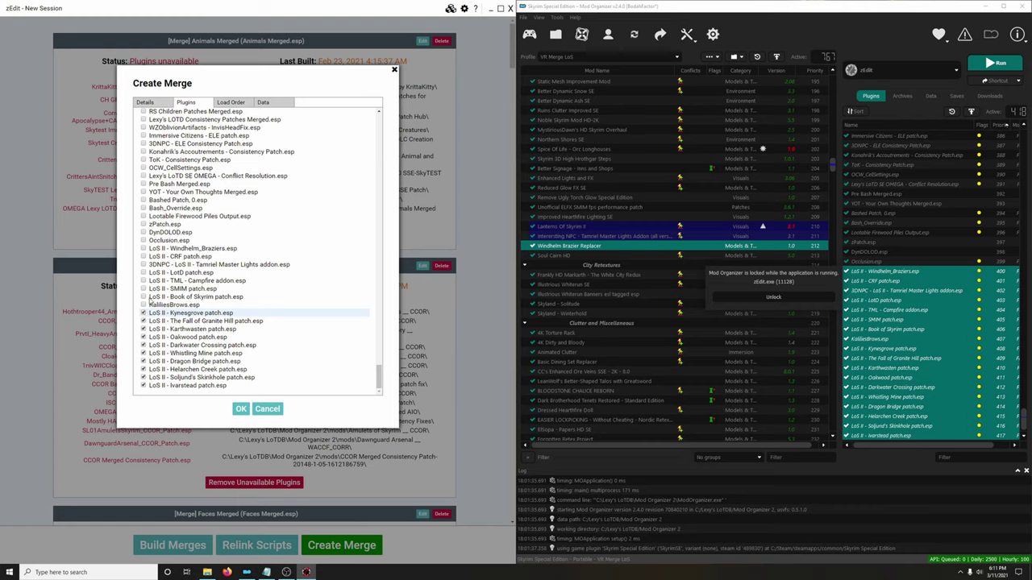
- Include the LoS II plugins from Book of Skyrim patch.esp up to Windhelm_Braziers.esp in the merge, leaving out KalliesBrows.esp
left_click(143, 296)
left_click(143, 289)
left_click(142, 280)
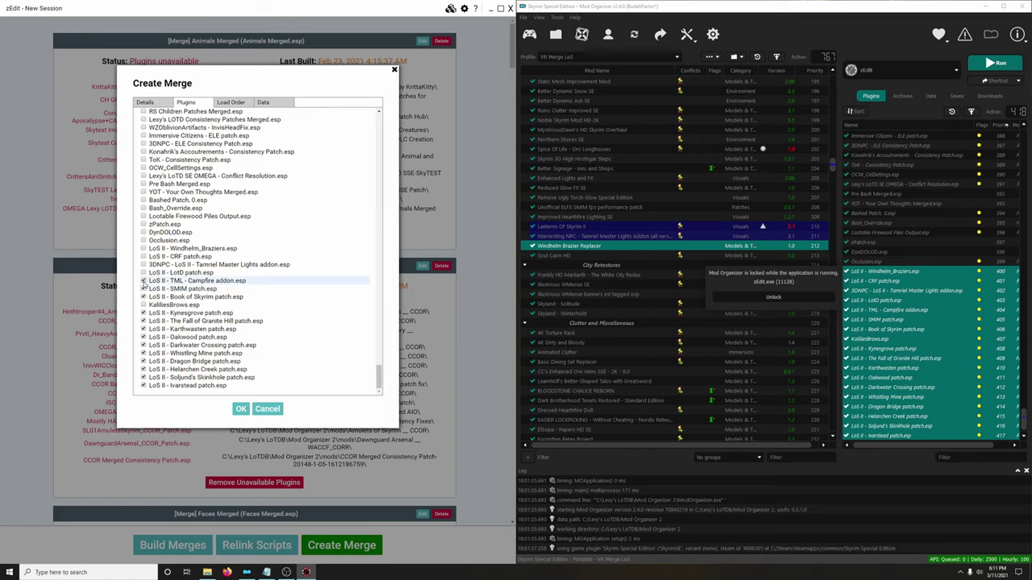
left_click(143, 273)
left_click(143, 265)
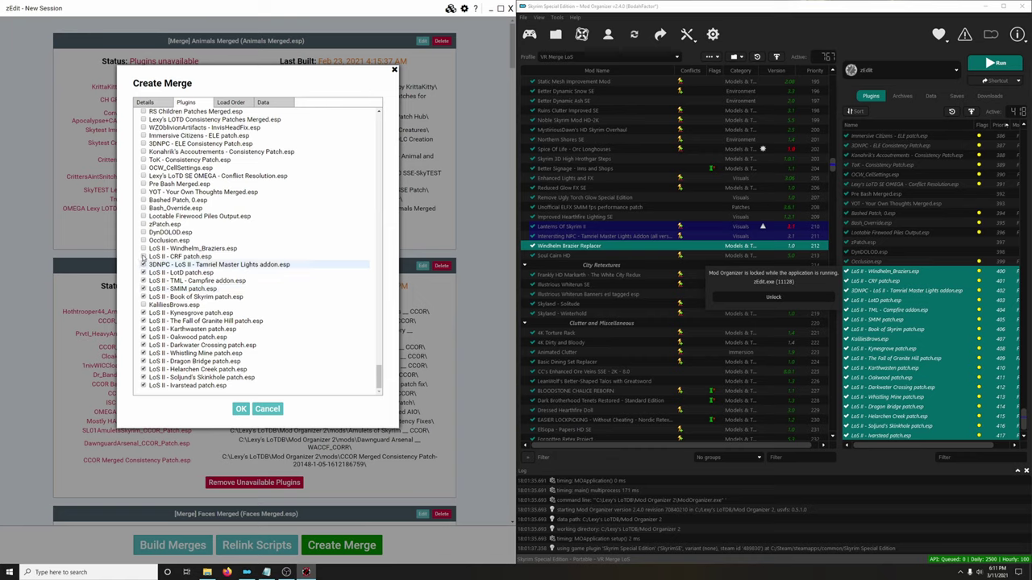
left_click(143, 257)
left_click(143, 248)
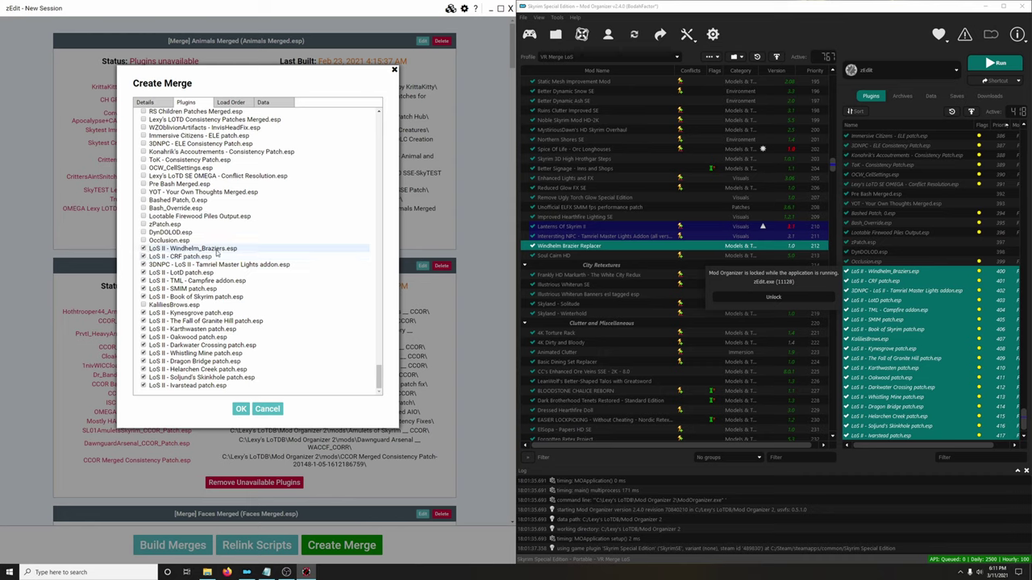
- Check the merge's load order and confirm the new merge
left_click(233, 106)
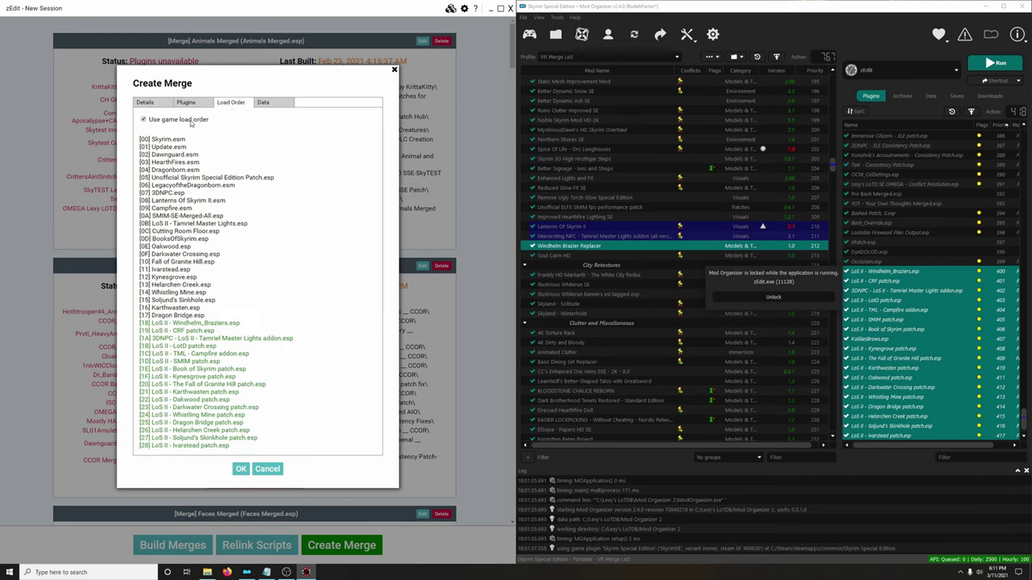
left_click(246, 470)
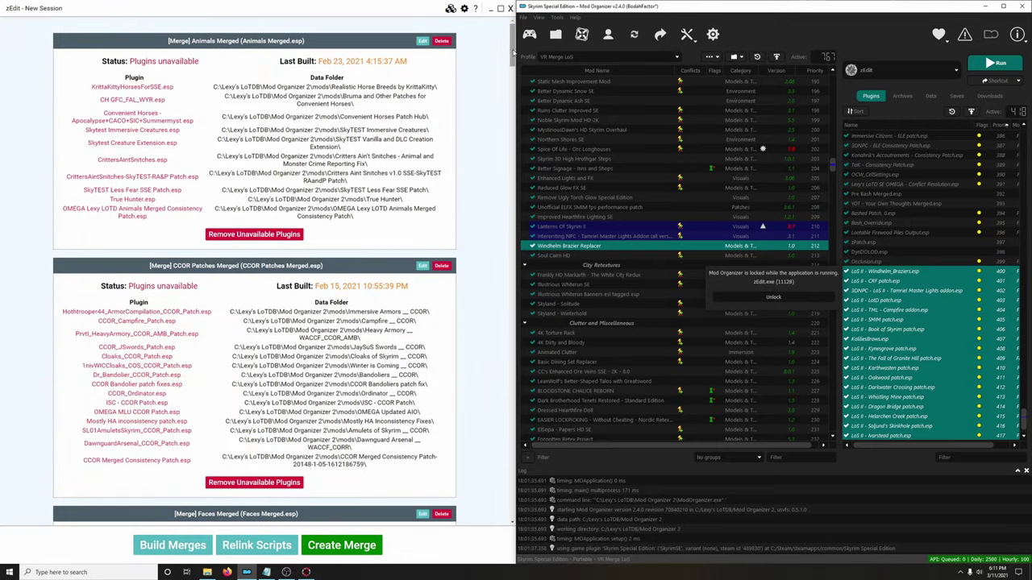
- Build the VR Merge LoS merge, dismiss the build log, and close zEdit
scroll(511, 63, "down", 1)
left_click_drag(511, 63, 511, 498)
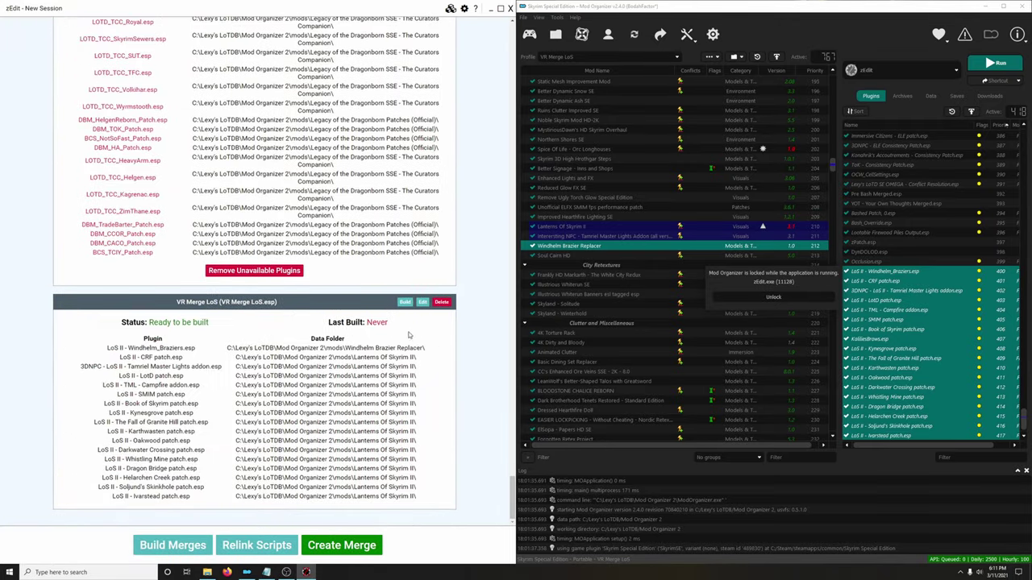
left_click(404, 303)
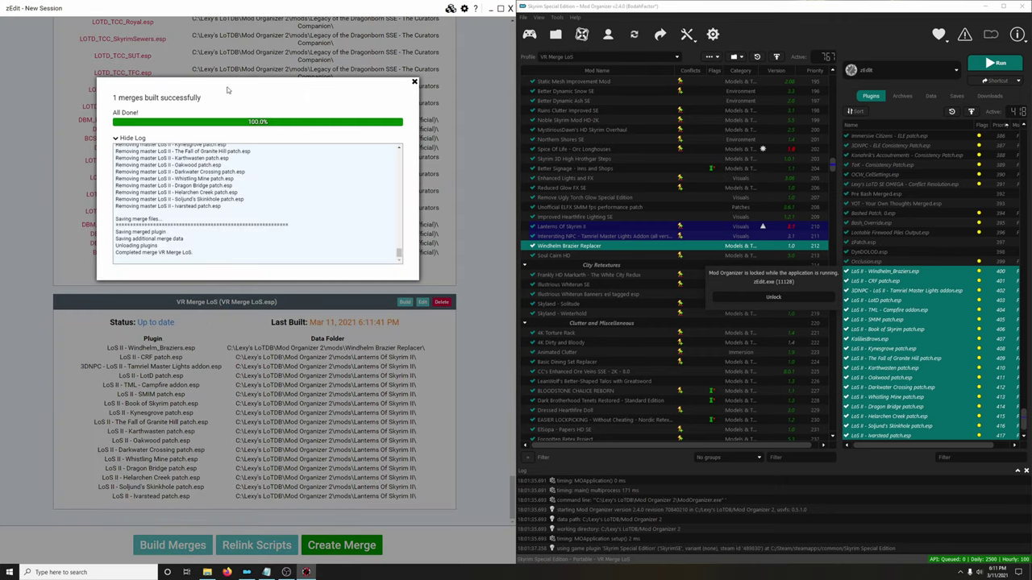
left_click(415, 83)
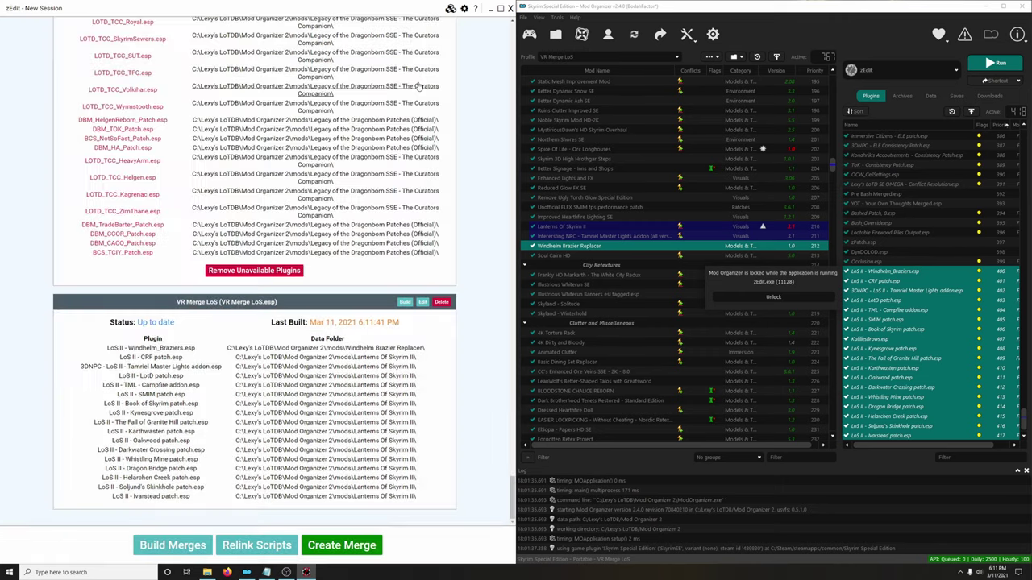
left_click(510, 9)
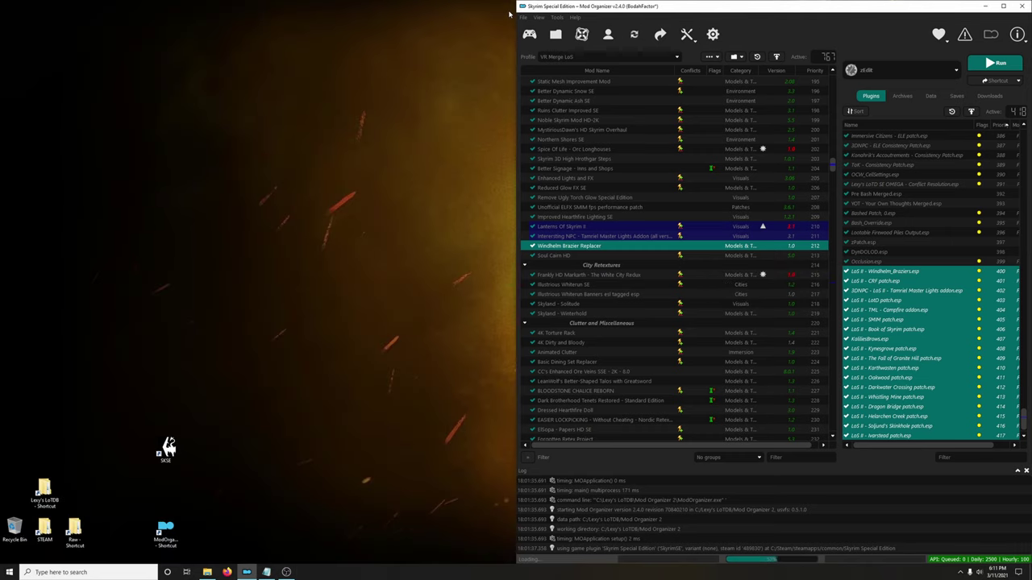
- Switch the active profile to Legacy of the Dragonborn - Special Edition
left_click(584, 58)
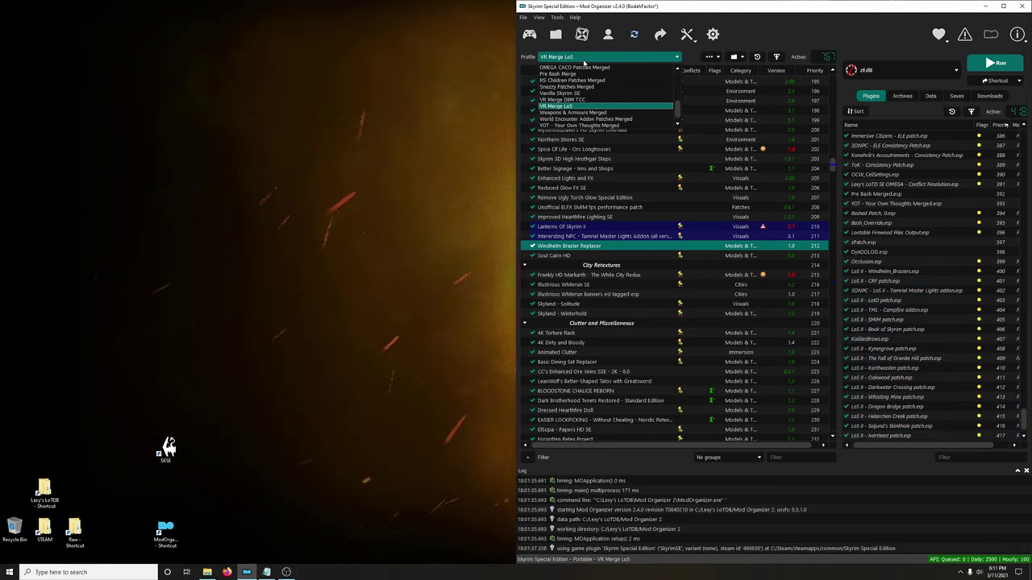
scroll(584, 96, "down", 2)
scroll(584, 96, "up", 1)
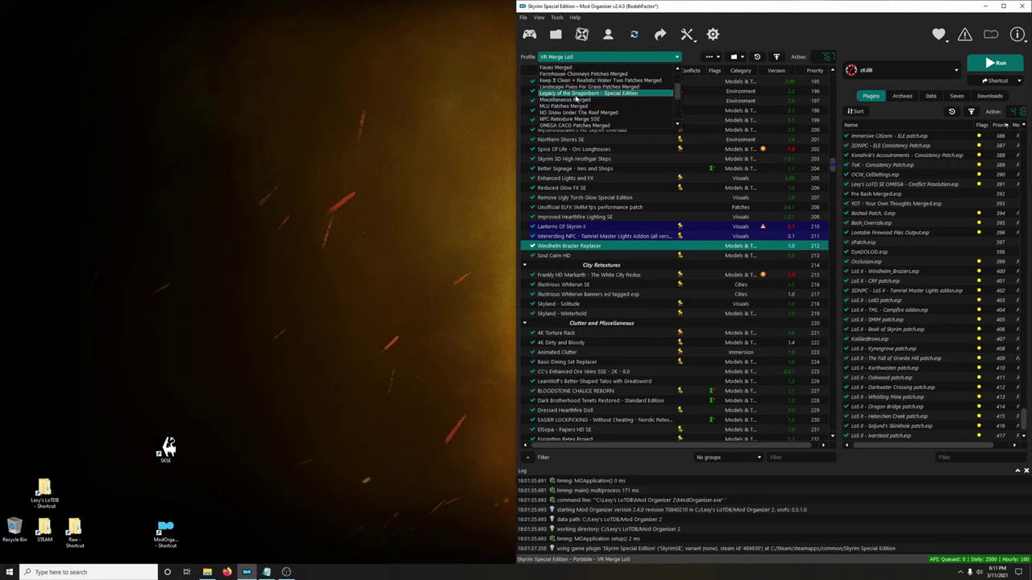
left_click(575, 94)
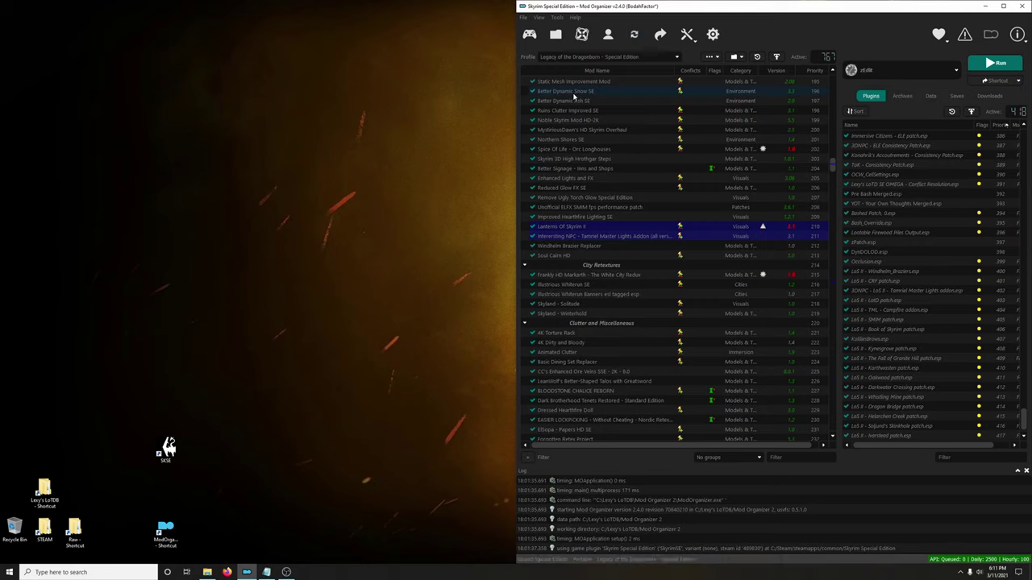
- Move the VR Merge LoS mod directly below VR Merge DBM TCC in the mod list and enable it
left_click_drag(833, 164, 833, 425)
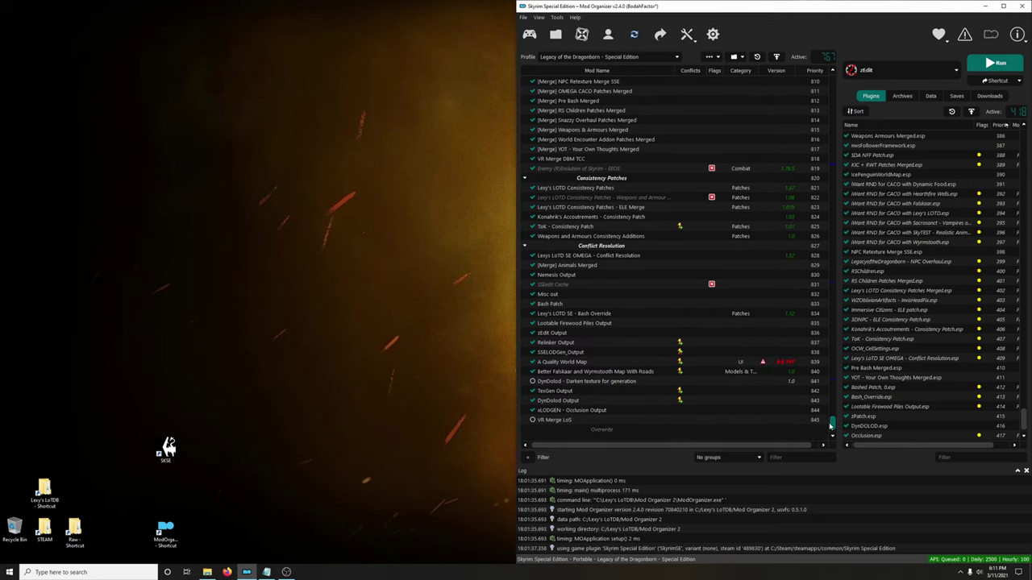
left_click_drag(553, 421, 544, 169)
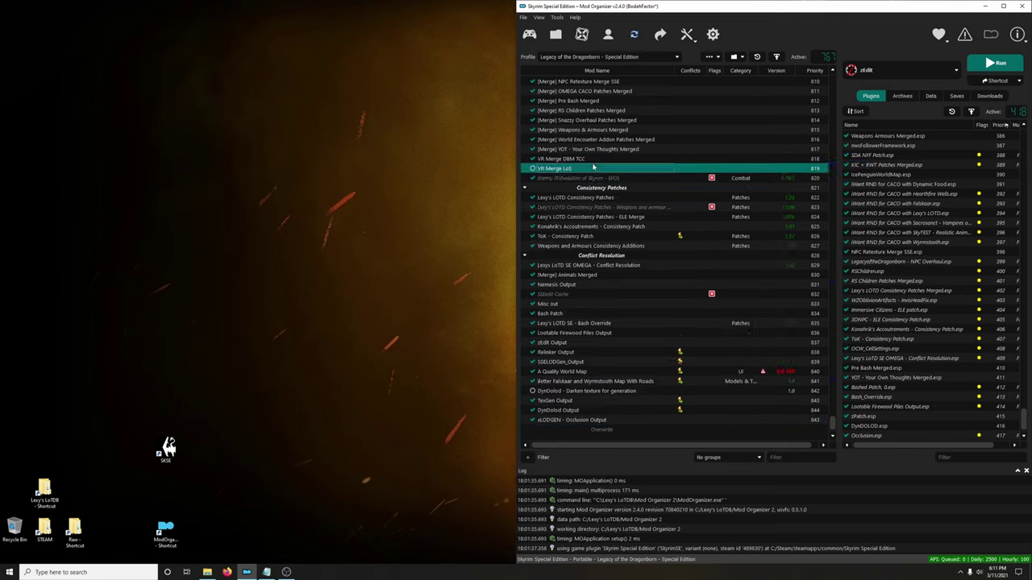
left_click(533, 170)
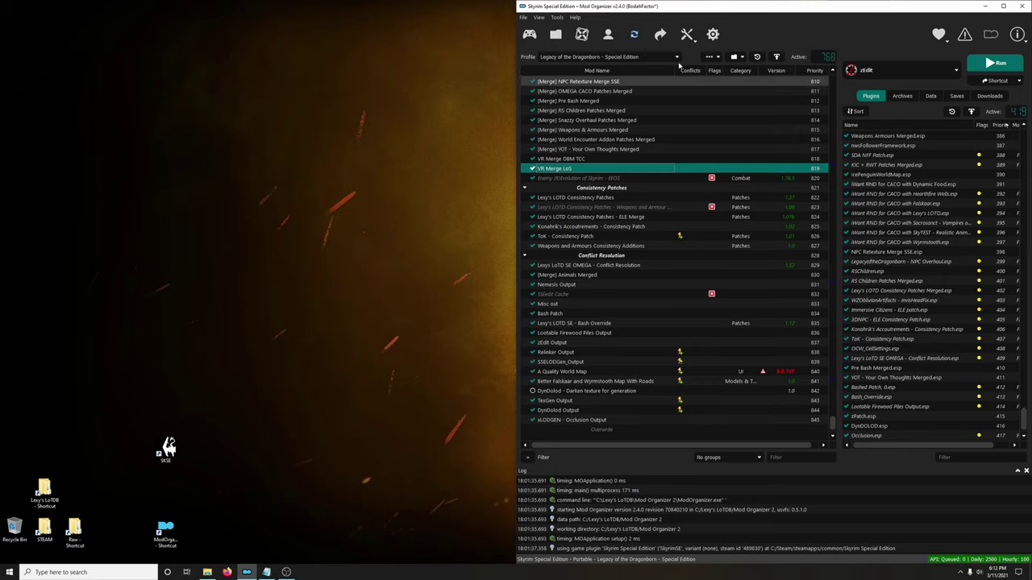
- Disable the source plugins of VR Merge LoS with the Merge Plugins Hide tool
left_click(687, 34)
left_click(699, 95)
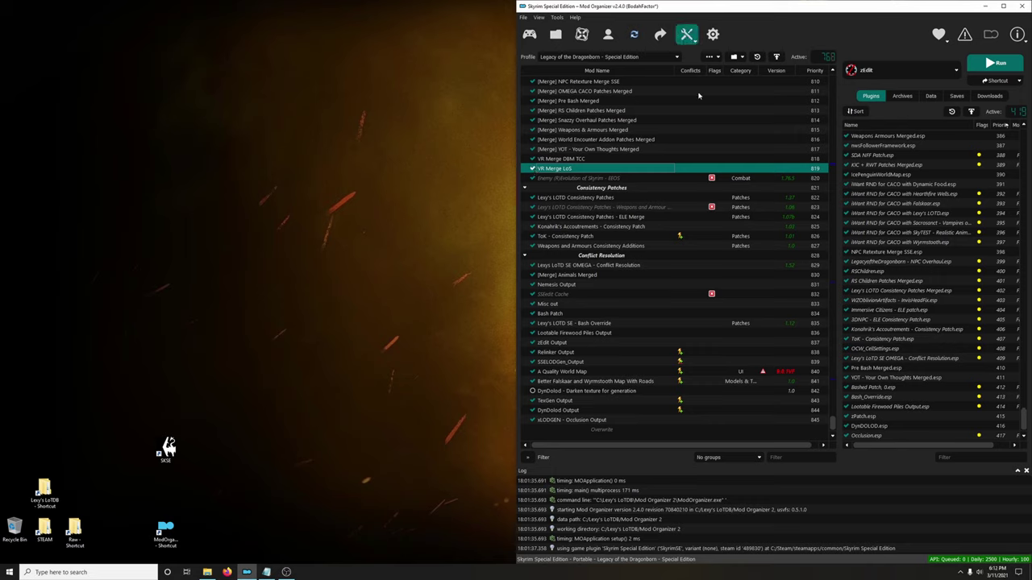
right_click(455, 211)
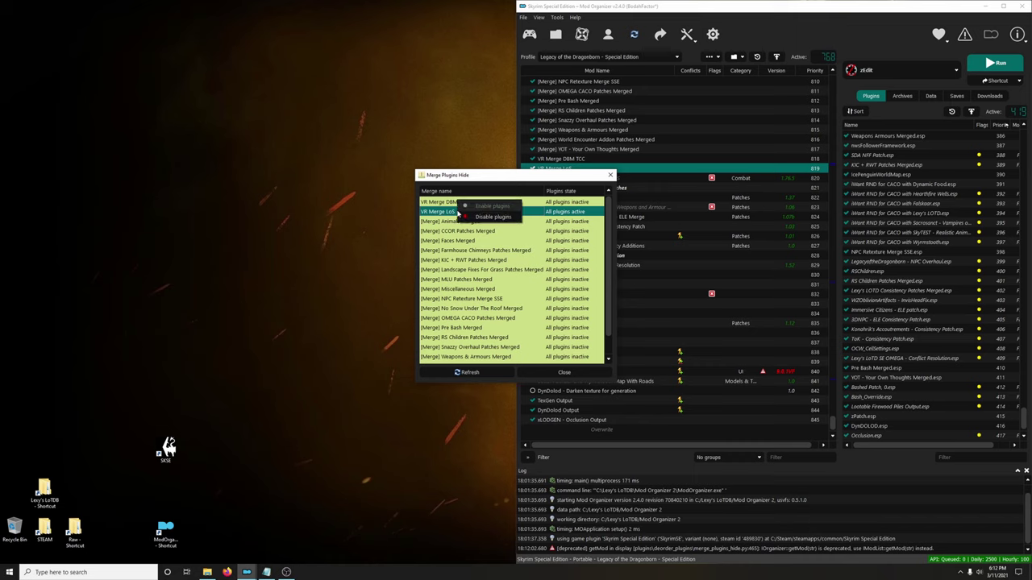
left_click(487, 218)
left_click(574, 373)
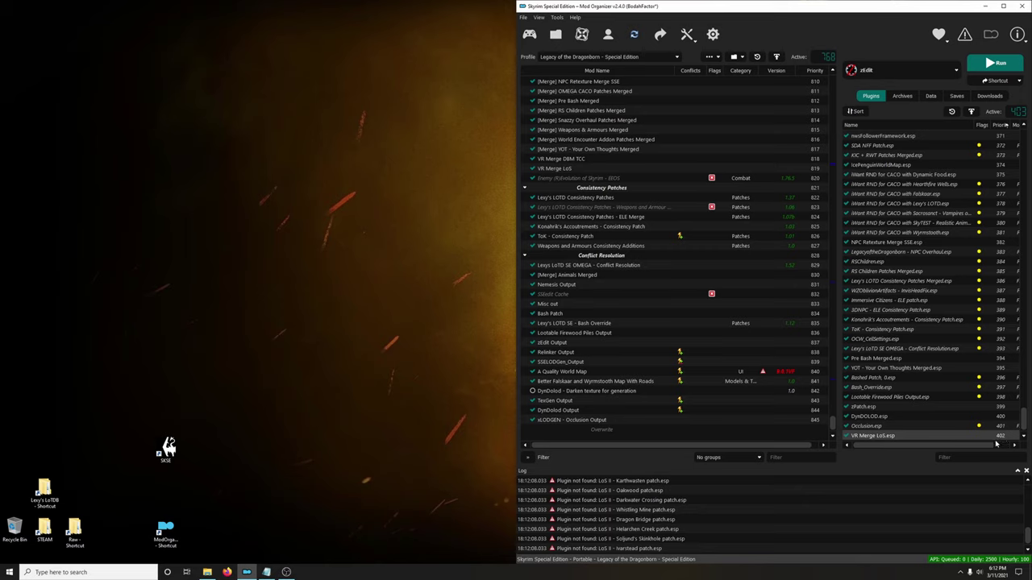
mouse_move(998, 437)
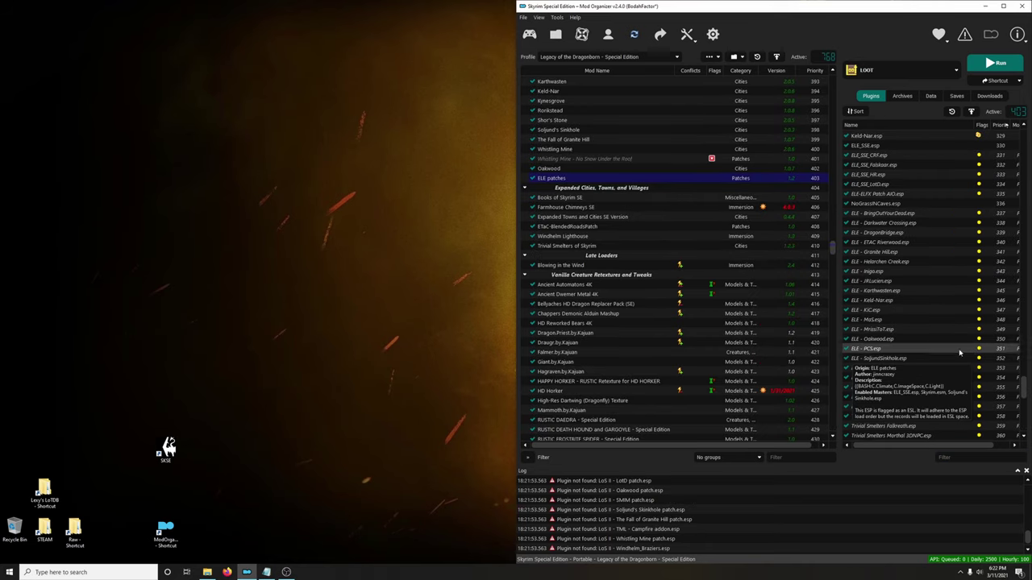
- Copy the Legacy of the Dragonborn - Special Edition profile and name the copy VR Merge ELE Smelters
left_click(548, 179)
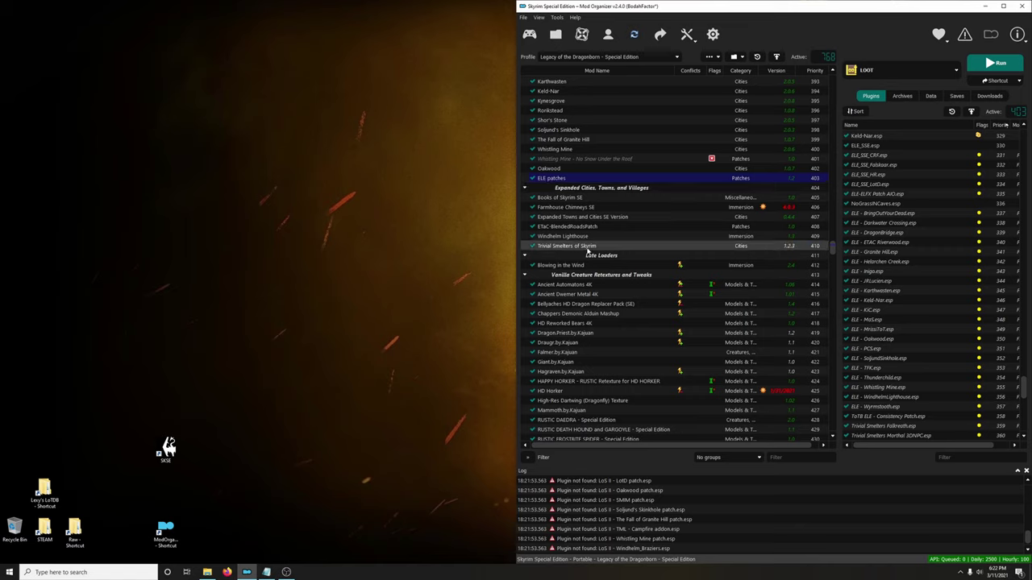
left_click(600, 57)
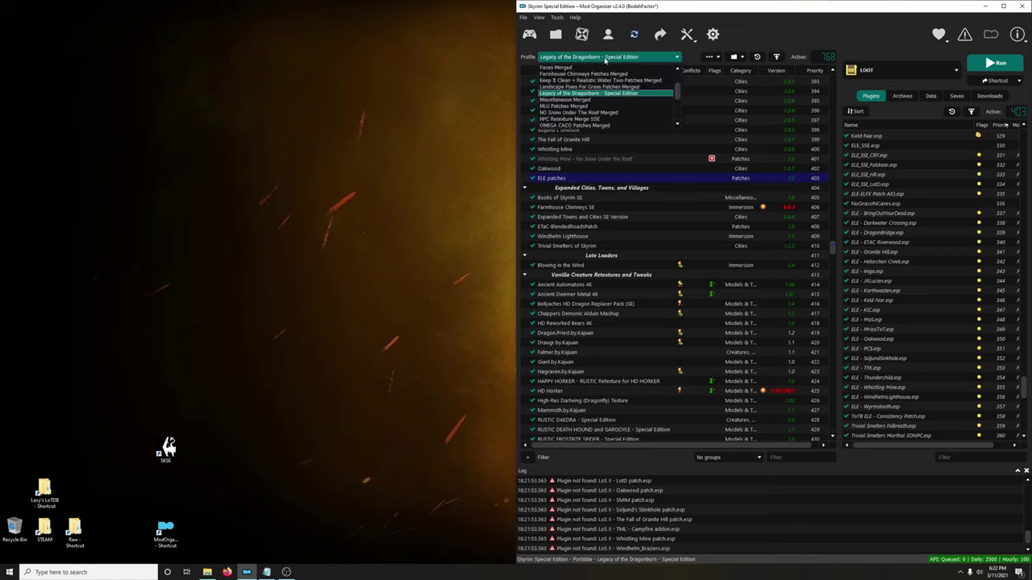
scroll(601, 90, "up", 2)
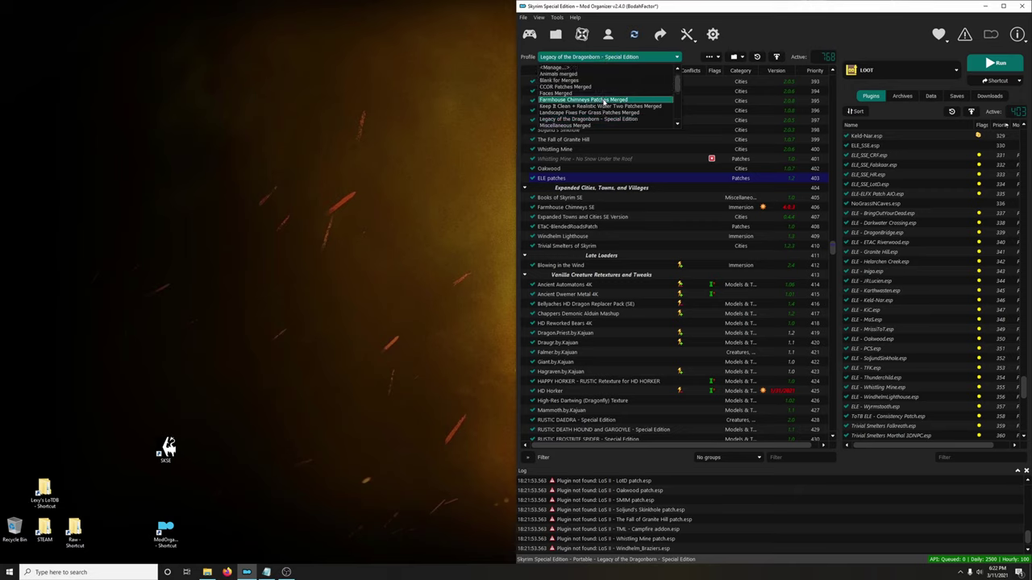
left_click(565, 67)
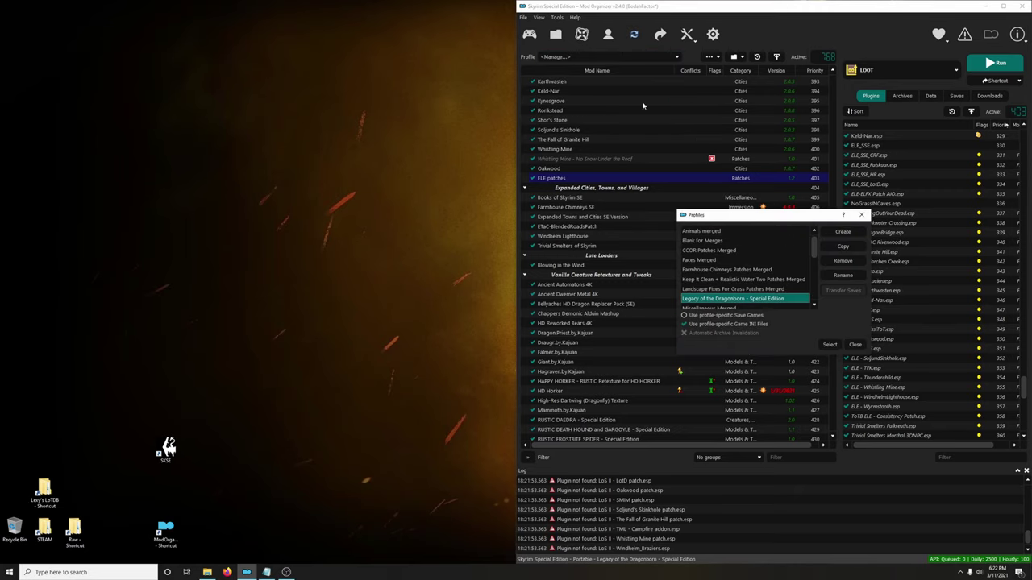
left_click(842, 246)
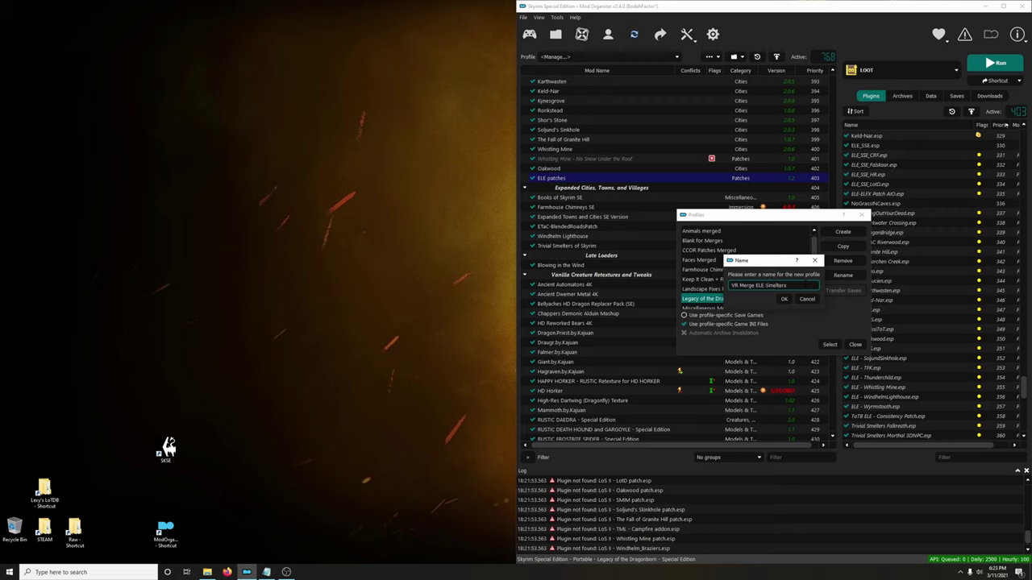
left_click(789, 301)
left_click(854, 345)
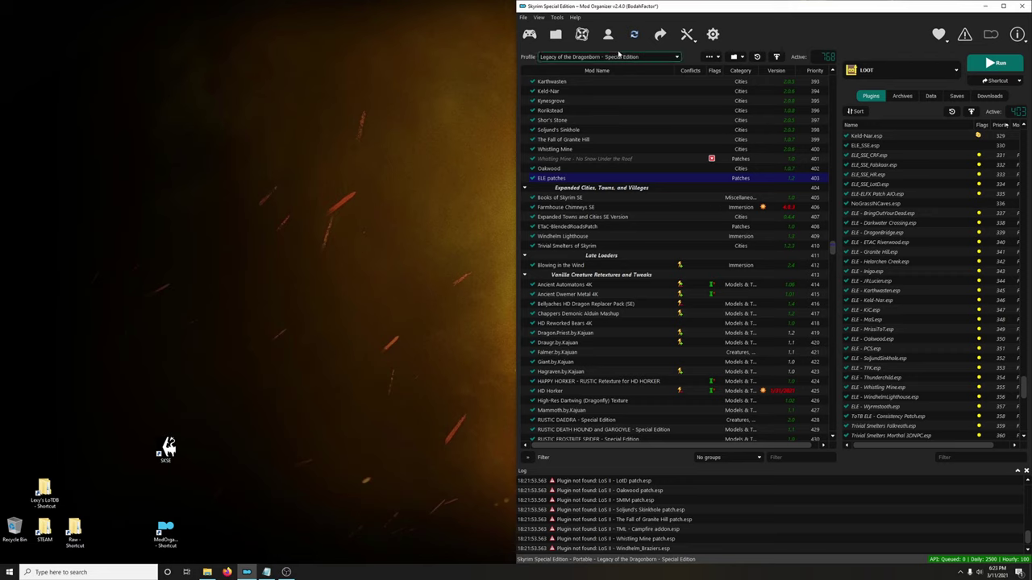
- Switch the active profile to VR Merge ELE Smelters
left_click(620, 55)
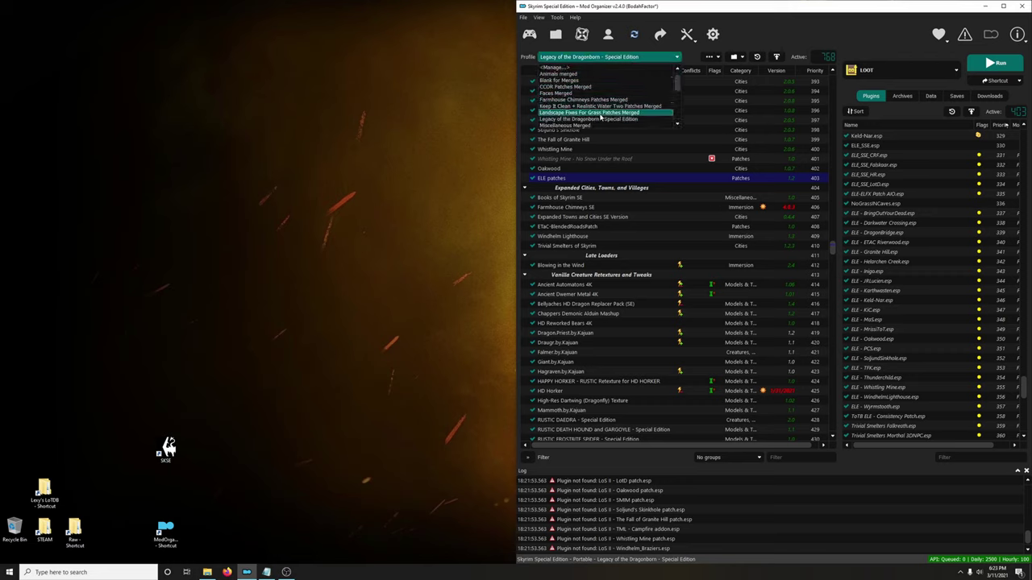
scroll(588, 107, "down", 5)
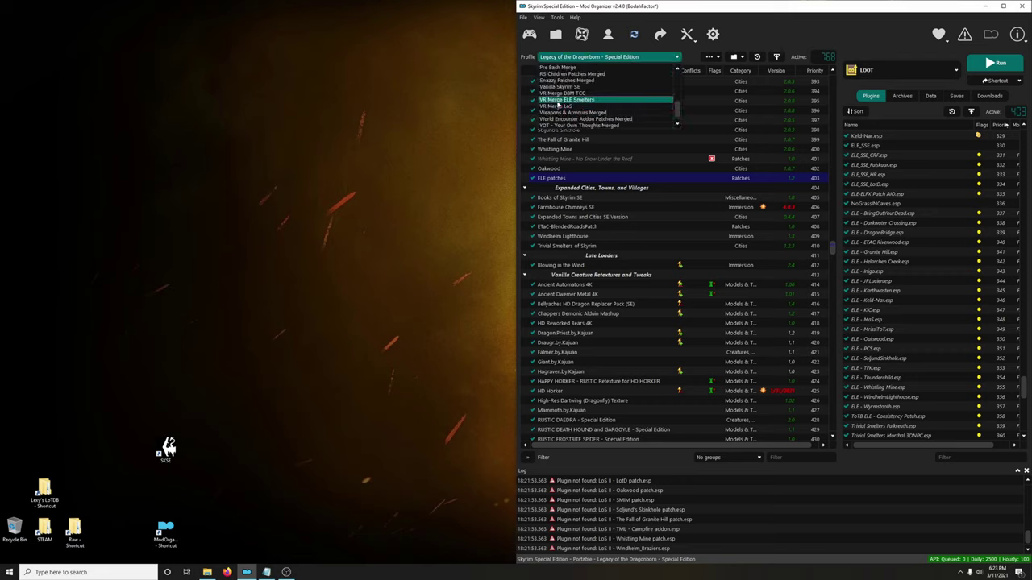
left_click(567, 101)
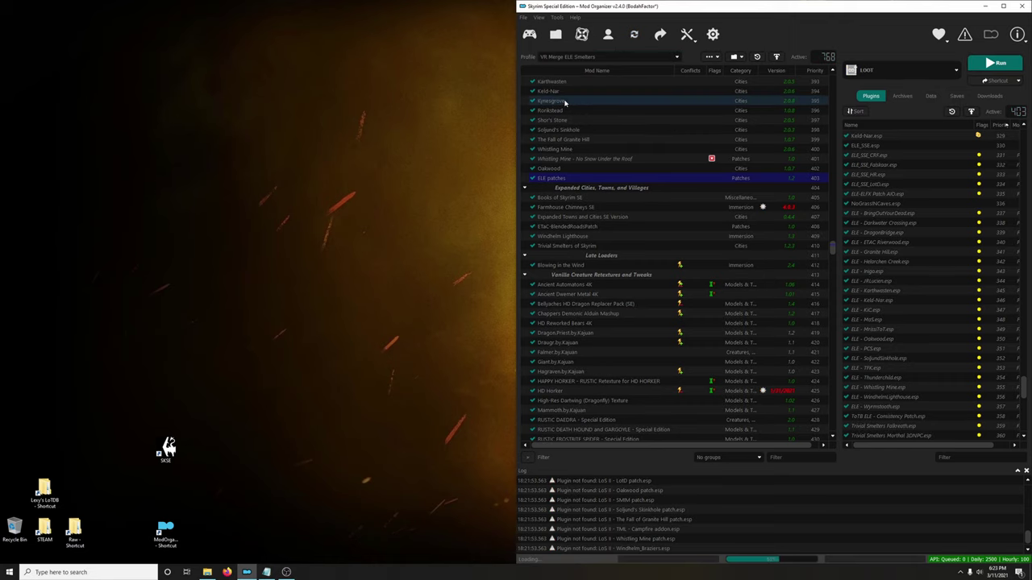
- Select the four plugins from ELE_SSE_CRF.esp to ELE_SSE_LotD.esp in the load order
scroll(900, 245, "down", 14)
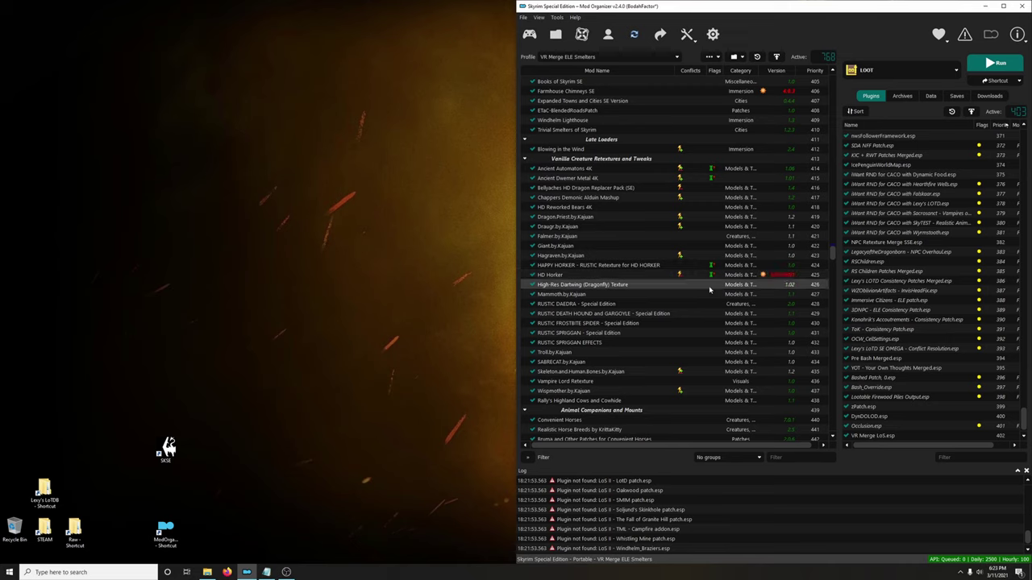
left_click(901, 339)
scroll(911, 355, "up", 5)
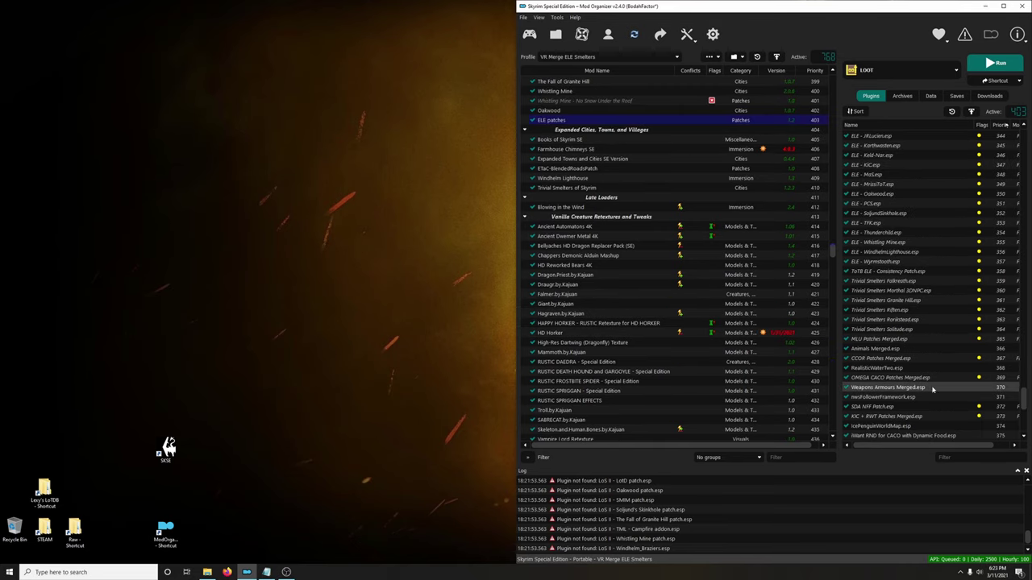
scroll(911, 392, "down", 5)
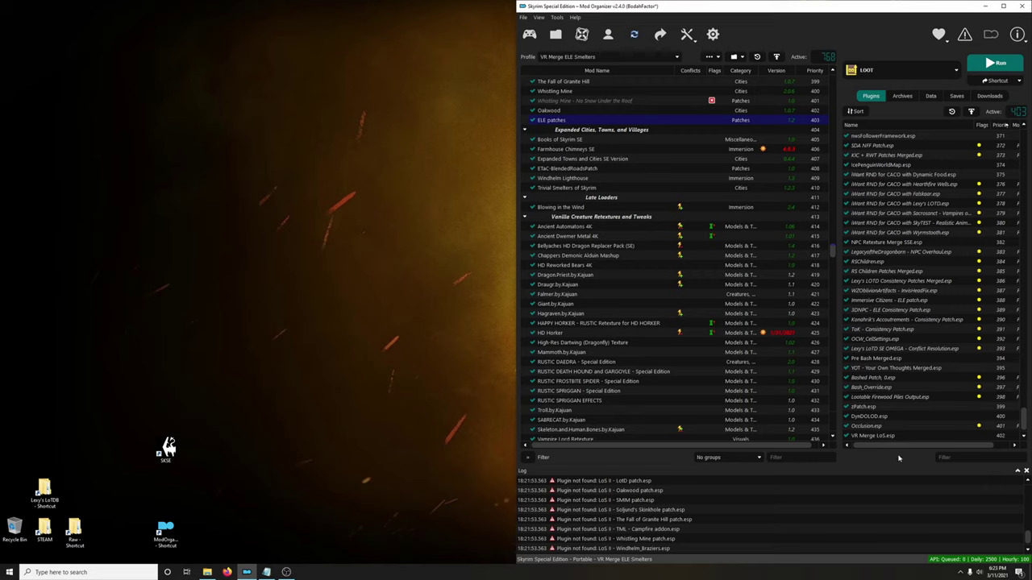
scroll(908, 416, "up", 5)
scroll(908, 416, "up", 6)
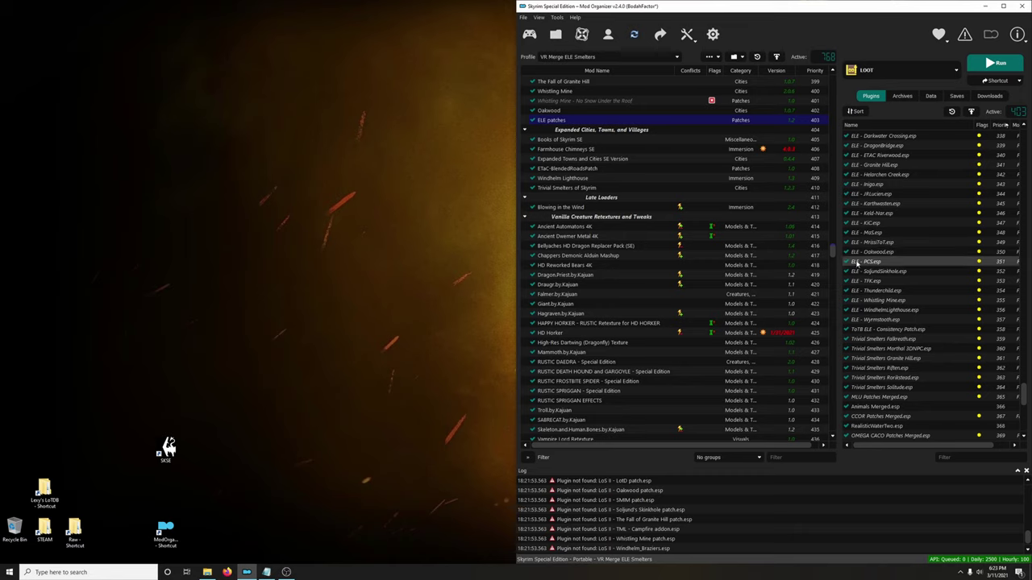
scroll(854, 291, "up", 5)
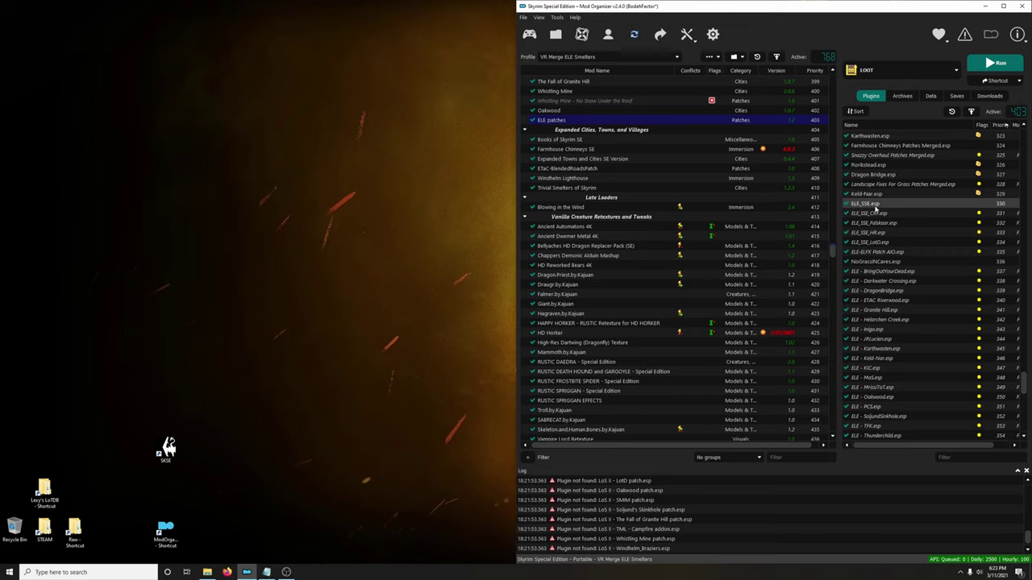
left_click(867, 214)
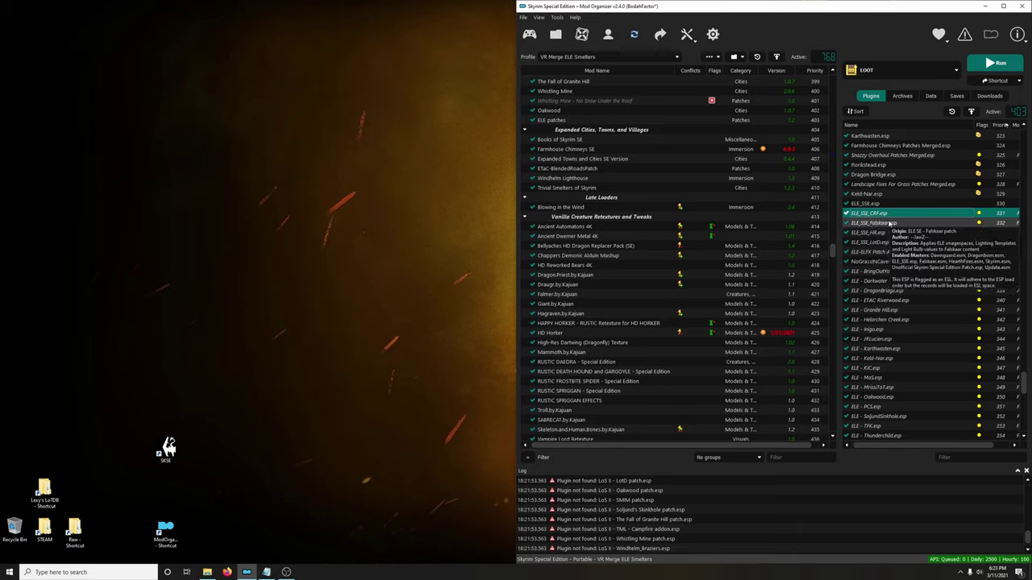
left_click(889, 223, "shift")
left_click(887, 233, "shift")
left_click(885, 243, "shift")
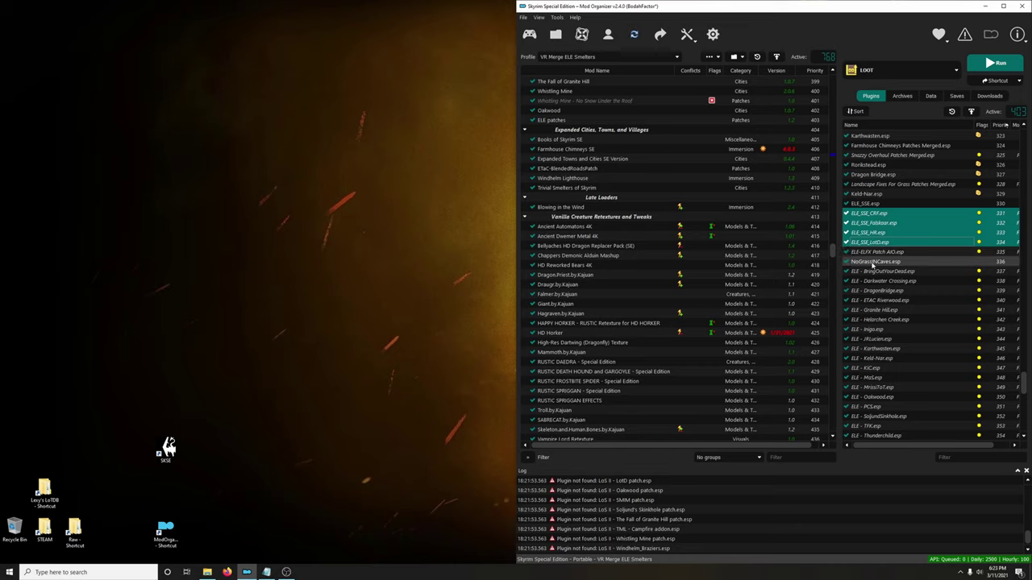
- Add NoGrassINCaves.esp and all ELE patches from ELE - BringOutYourDead.esp through ELE - Wyrmstooth.esp to the plugin selection, leaving out ELE-ELFX Patch AIO.esp
left_click(869, 267, "ctrl")
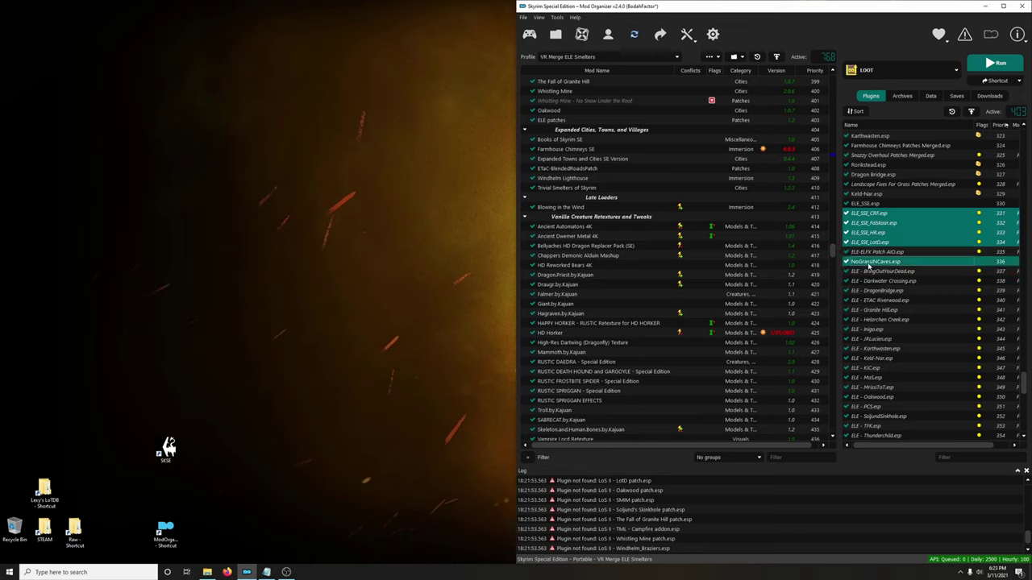
left_click(881, 274, "ctrl")
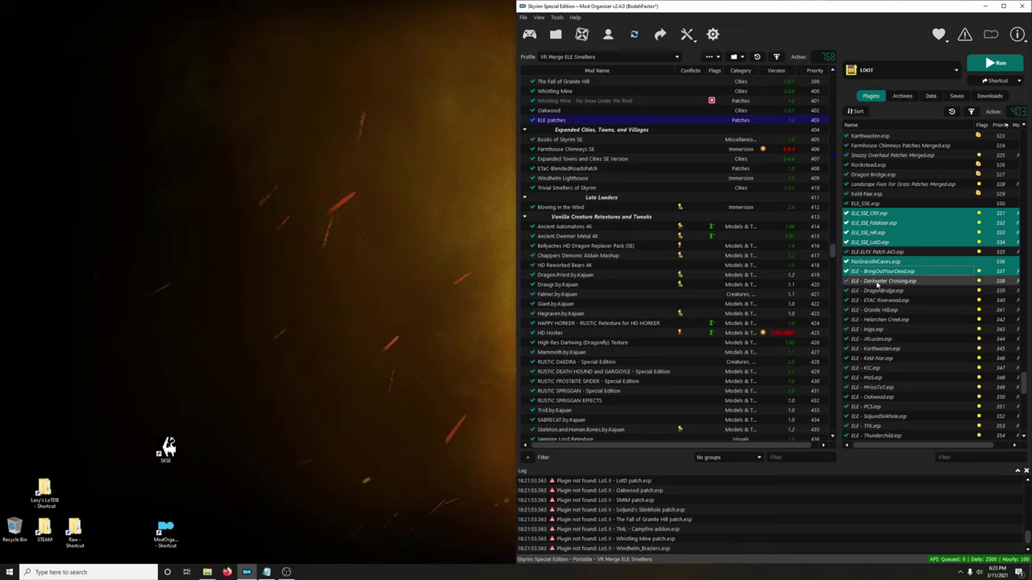
left_click(879, 281, "ctrl")
left_click(876, 290, "ctrl")
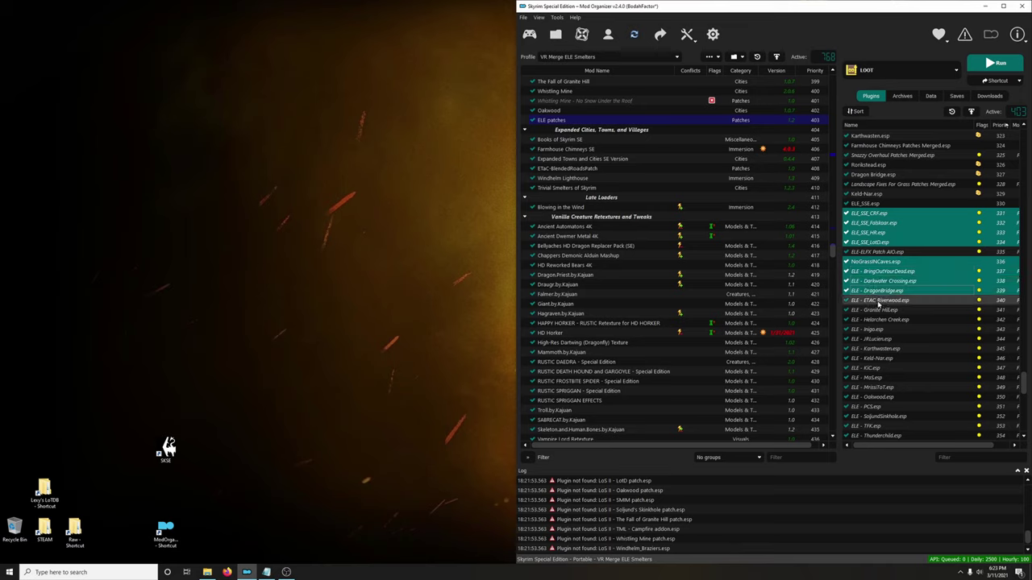
left_click(880, 301, "ctrl")
left_click(879, 311, "ctrl")
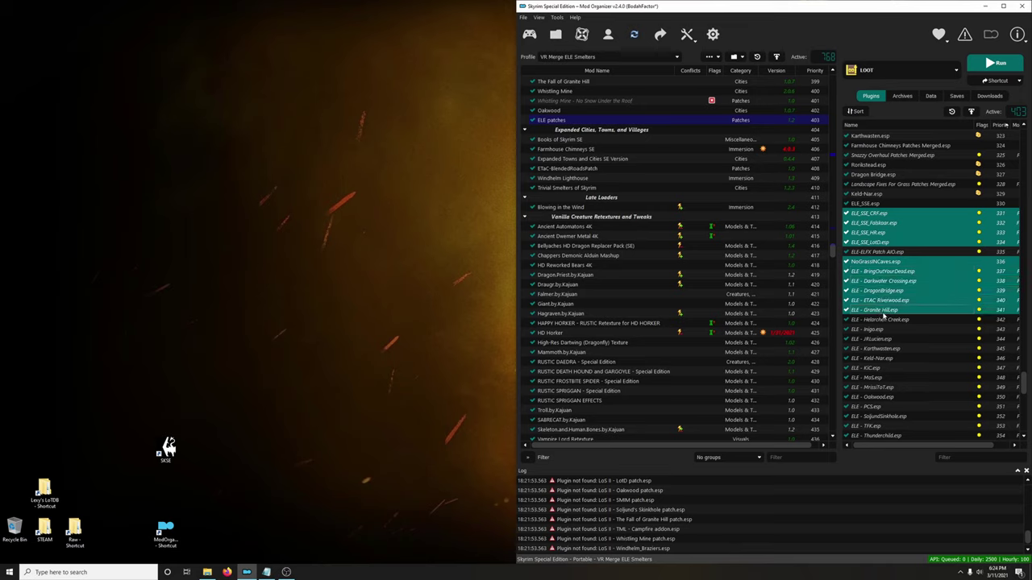
left_click(881, 320, "ctrl")
left_click(883, 330, "ctrl")
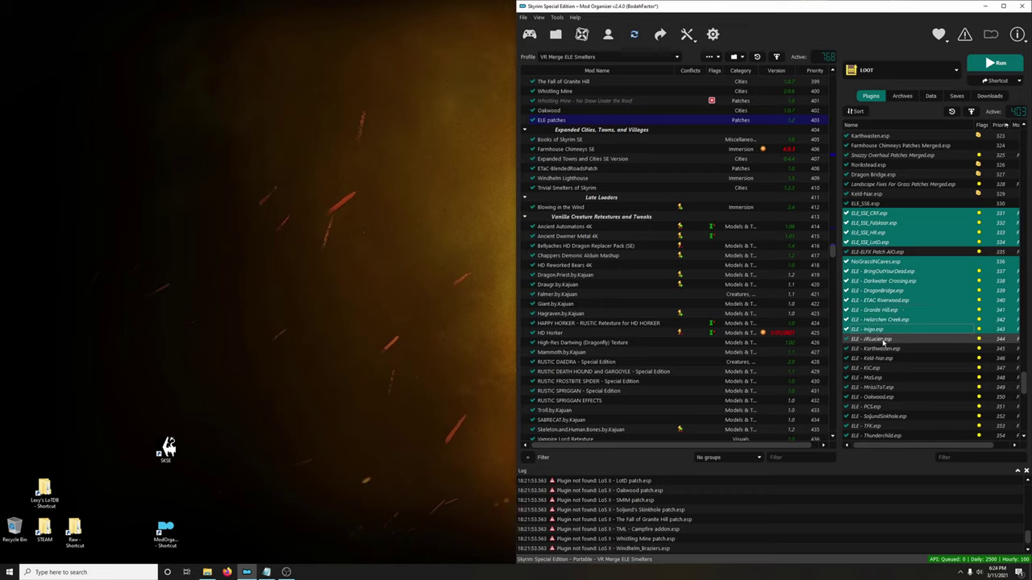
left_click(882, 339, "ctrl")
left_click(898, 351, "ctrl")
left_click(902, 359, "ctrl")
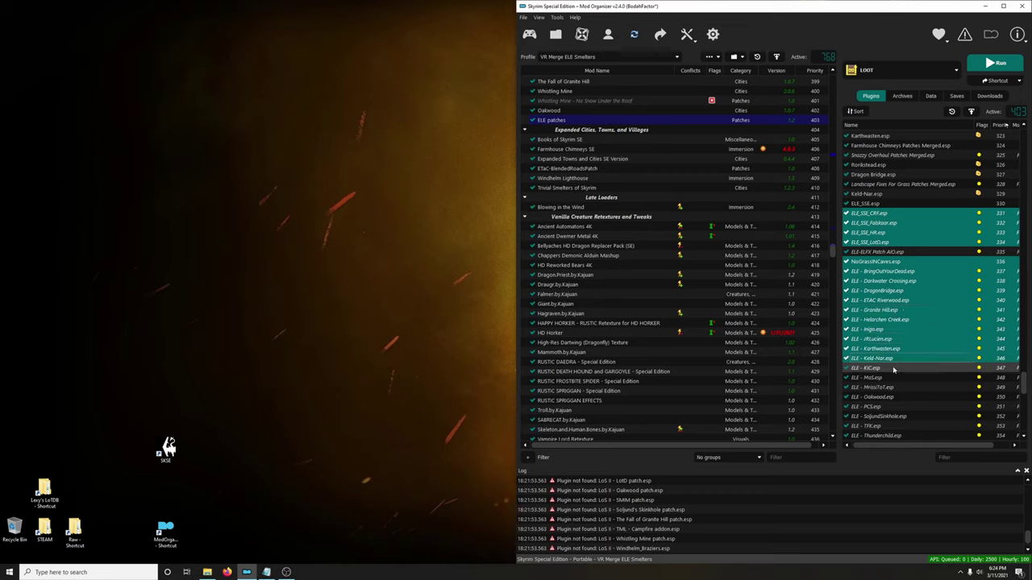
left_click(892, 369, "ctrl")
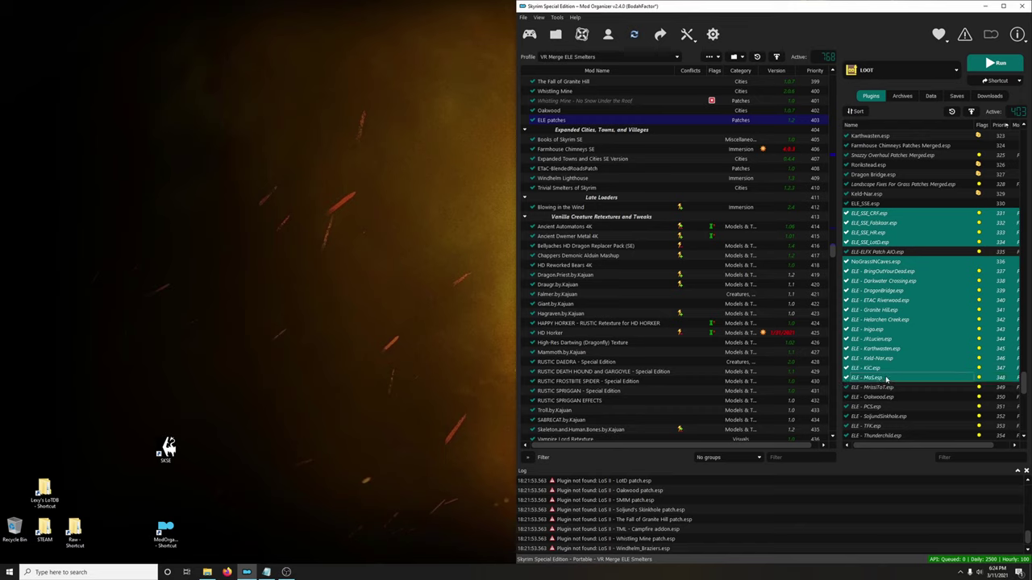
left_click(895, 378, "ctrl")
left_click(898, 387, "ctrl")
left_click(896, 397, "ctrl")
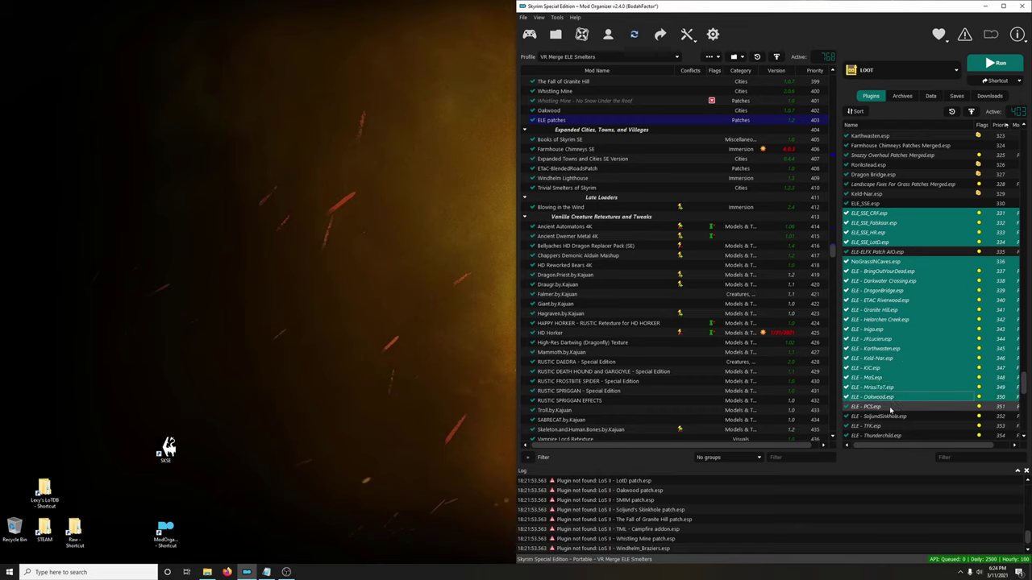
left_click(895, 407, "ctrl")
left_click(897, 417, "ctrl")
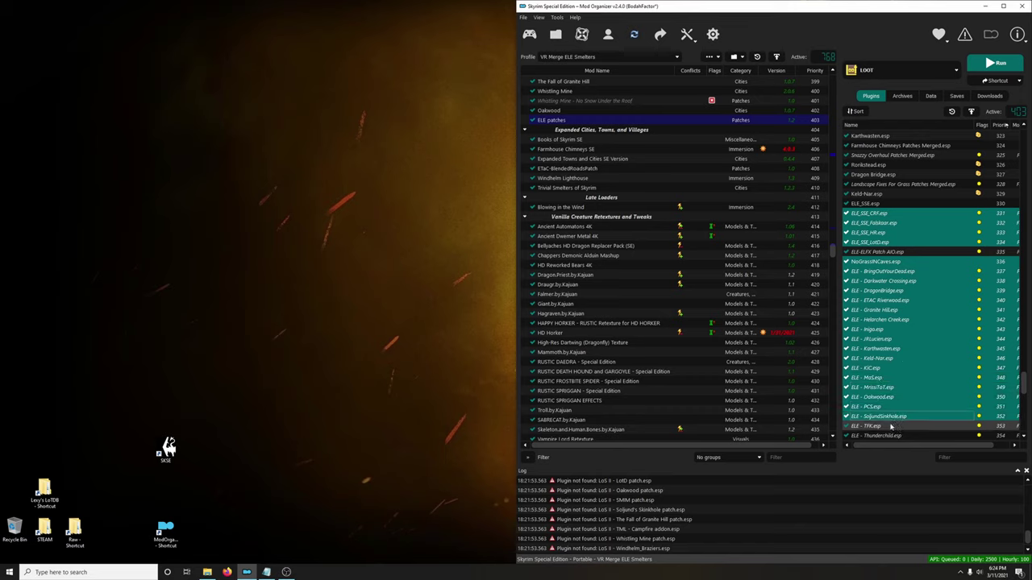
left_click(893, 426, "ctrl")
left_click(895, 435, "ctrl")
scroll(895, 427, "down", 6)
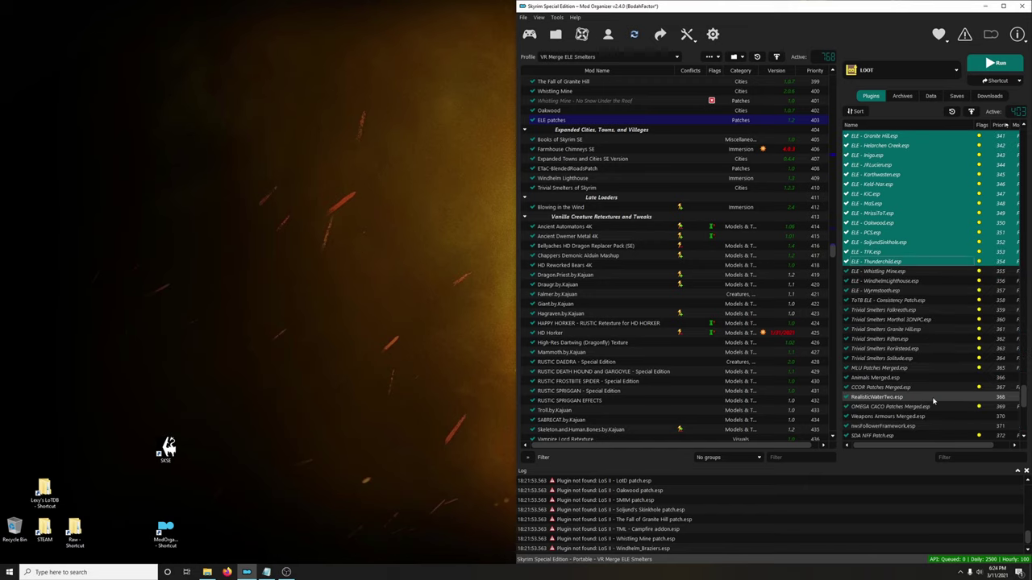
left_click(904, 271, "ctrl")
left_click(901, 282, "ctrl")
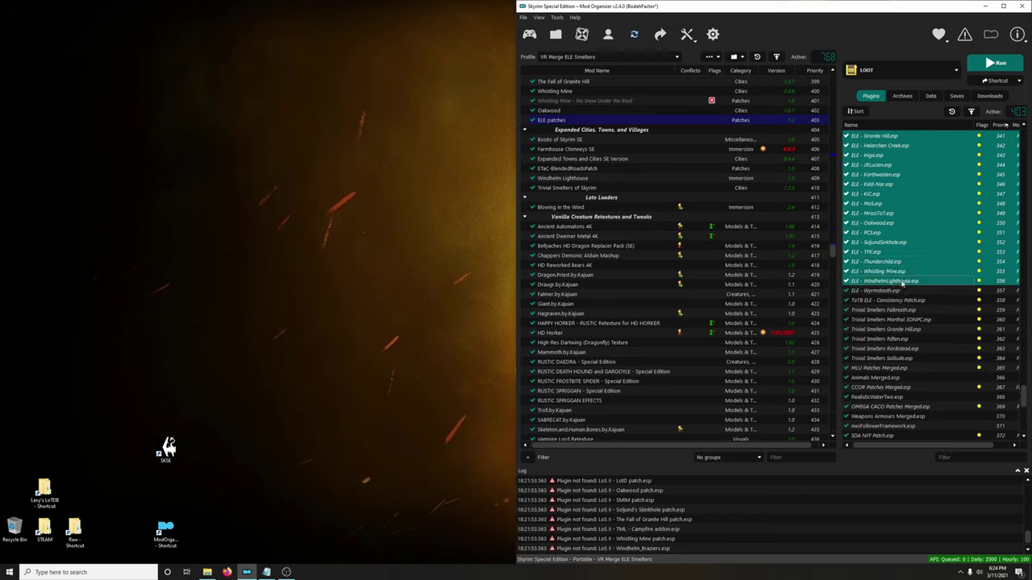
left_click(896, 290, "ctrl")
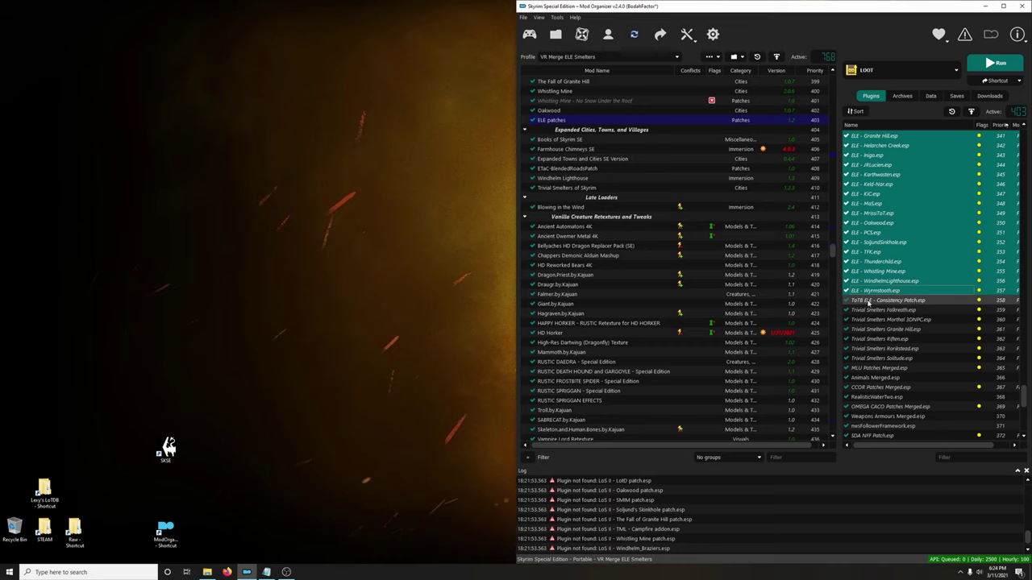
- Add ToTB ELE - Consistency Patch.esp and the six Trivial Smelters plugins to the selection, and move the whole selection to the end of the load order
left_click(882, 300, "ctrl")
left_click(902, 310, "ctrl")
left_click(897, 320, "ctrl")
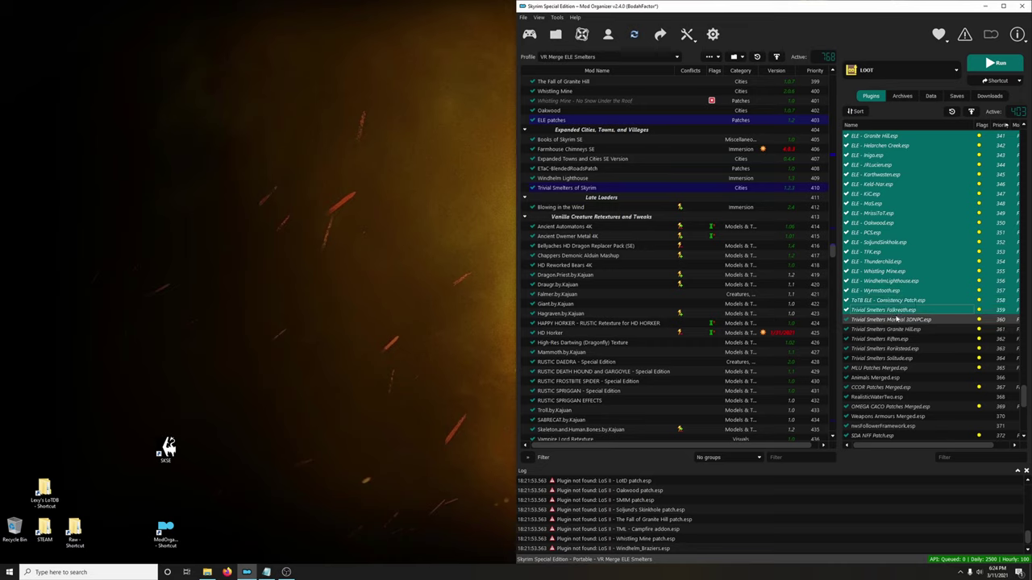
left_click(894, 330, "ctrl")
left_click(890, 340, "ctrl")
left_click(888, 349, "ctrl")
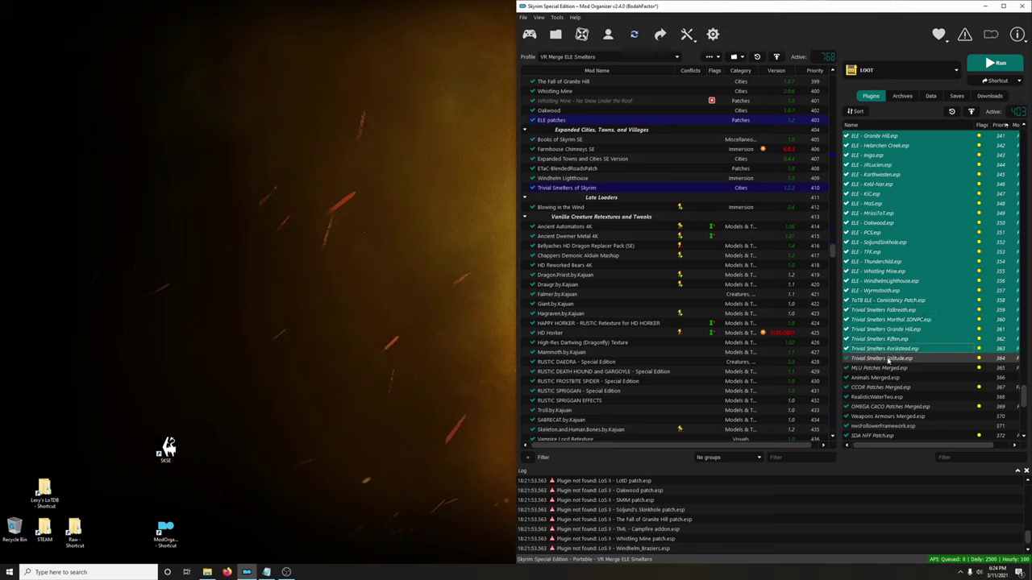
left_click(888, 359, "ctrl")
scroll(976, 412, "down", 7)
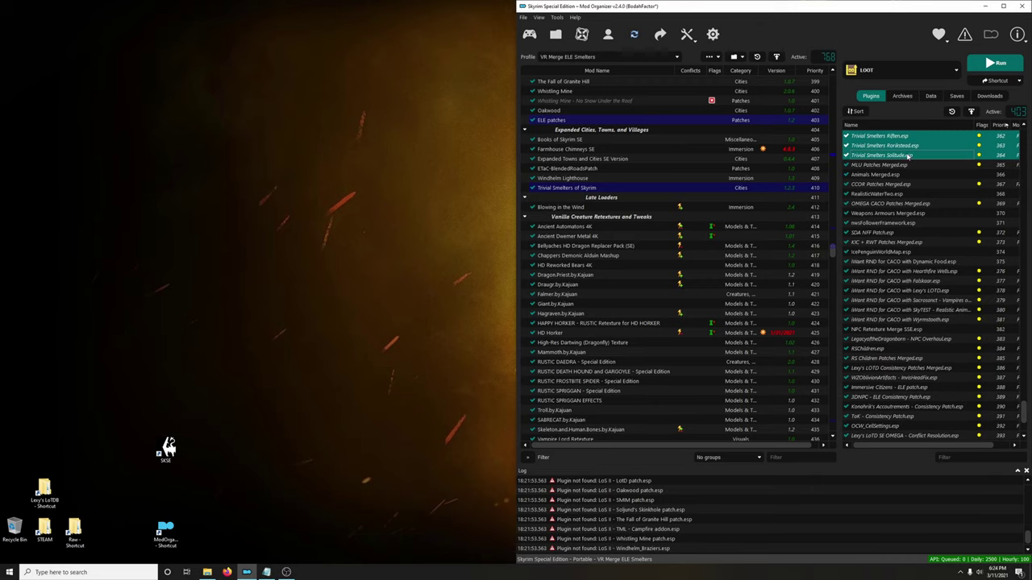
left_click_drag(909, 156, 919, 425)
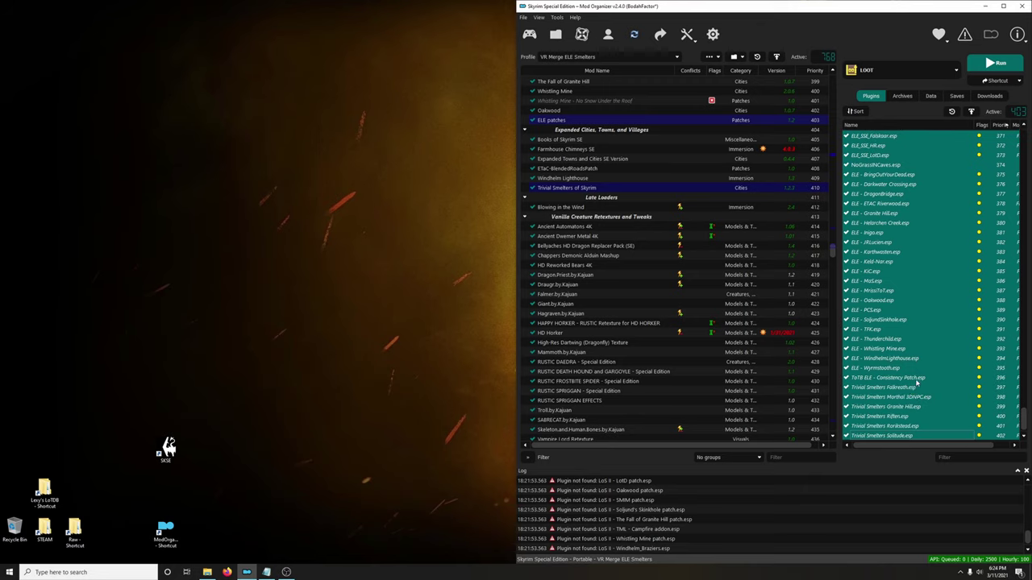
- Launch zEdit from Mod Organizer and start a zMerge session for Skyrim SE
left_click(903, 70)
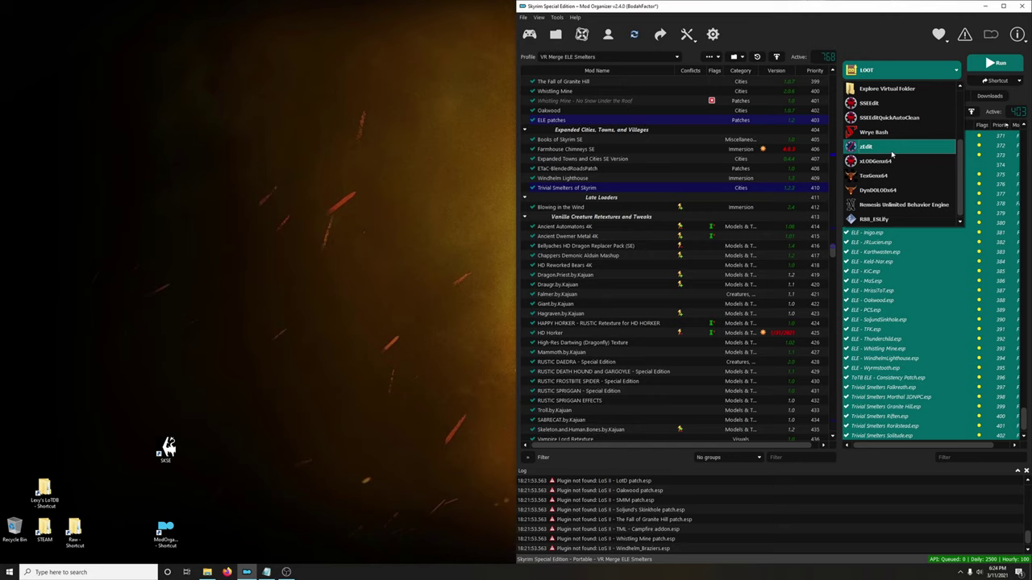
left_click(869, 189)
left_click(1000, 64)
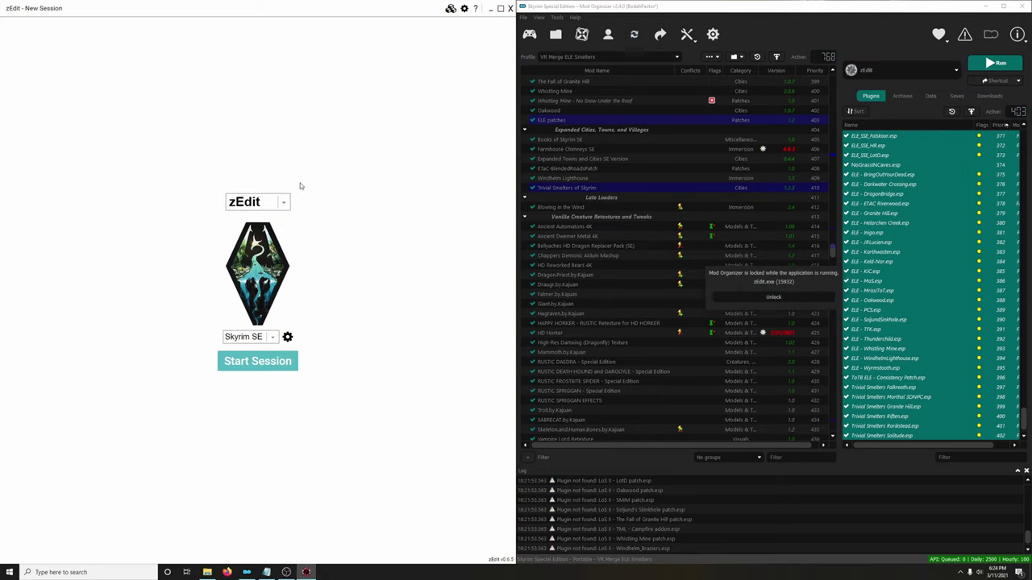
left_click(279, 202)
left_click(286, 250)
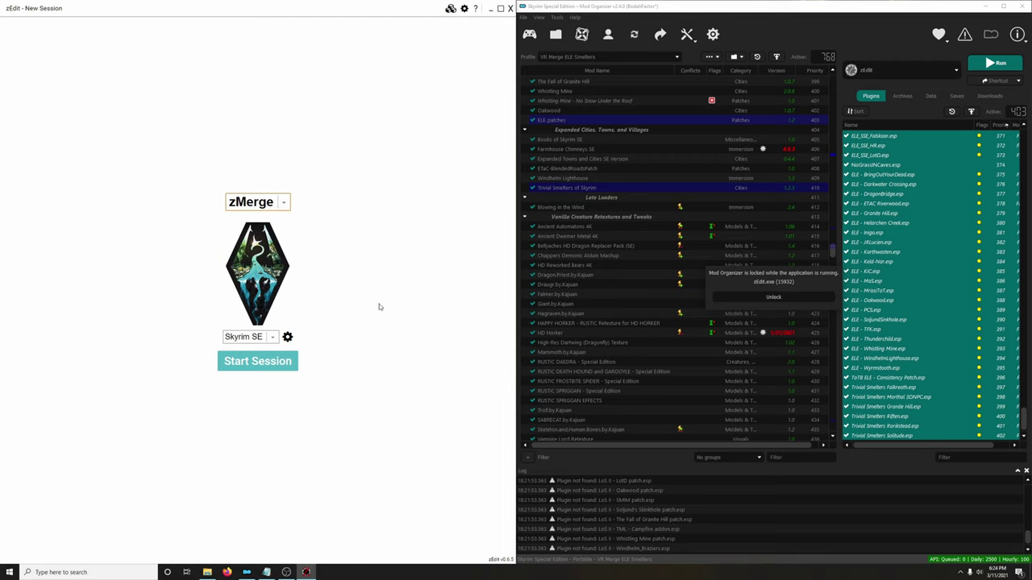
left_click(284, 362)
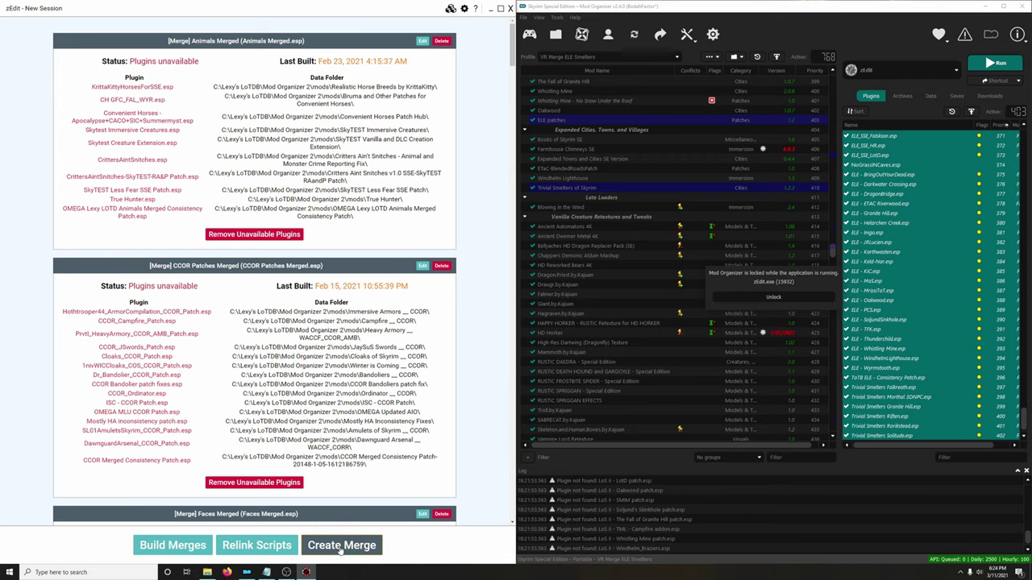
- Start a new merge named VR Merge ELE Smelters
left_click(341, 546)
key("ctrl+a")
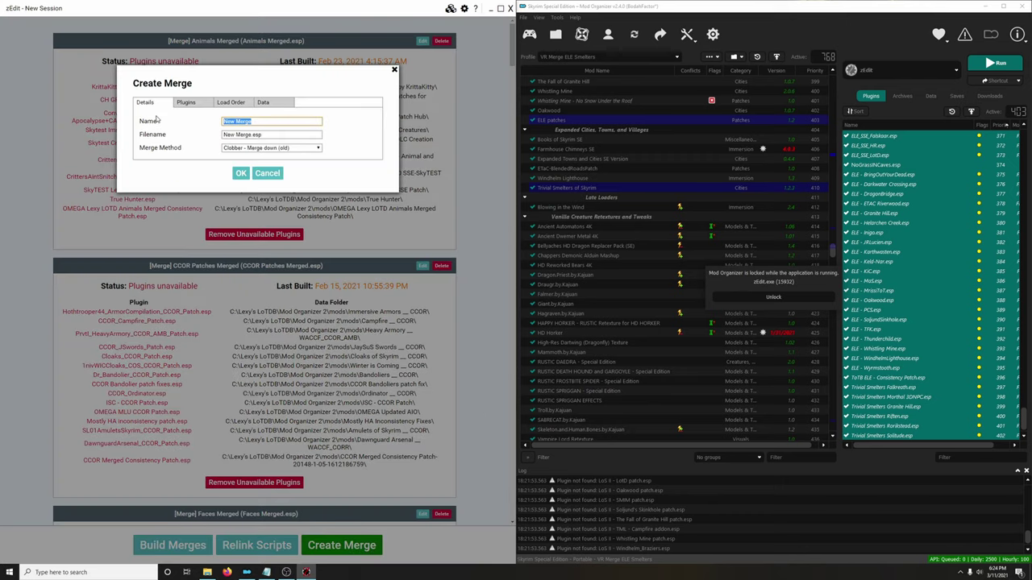
type("VR Merge ELE Smelters")
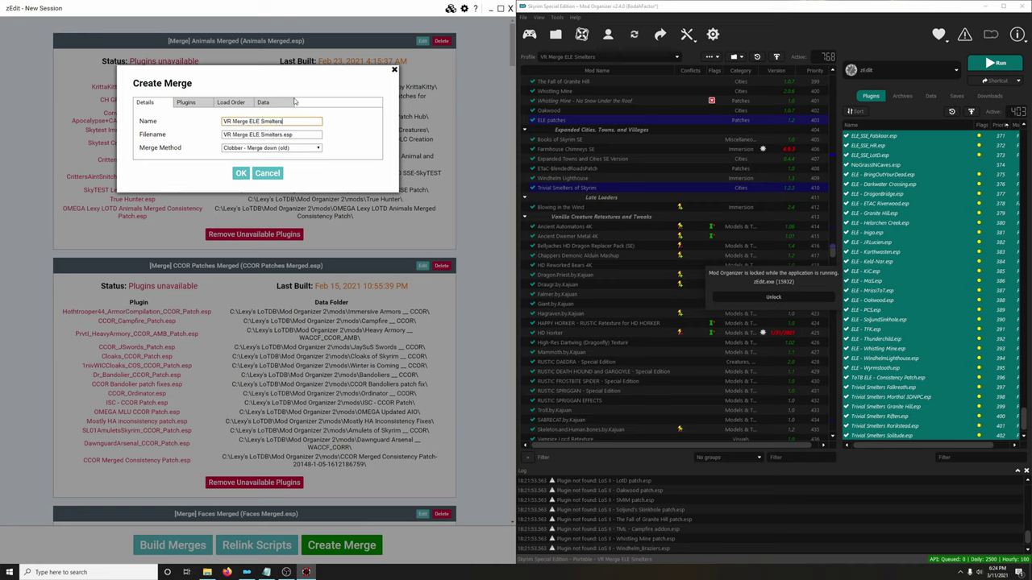
- Include all plugins from ELE_SSE_CRF.esp through Trivial Smelters Solitude.esp in the merge
left_click(202, 102)
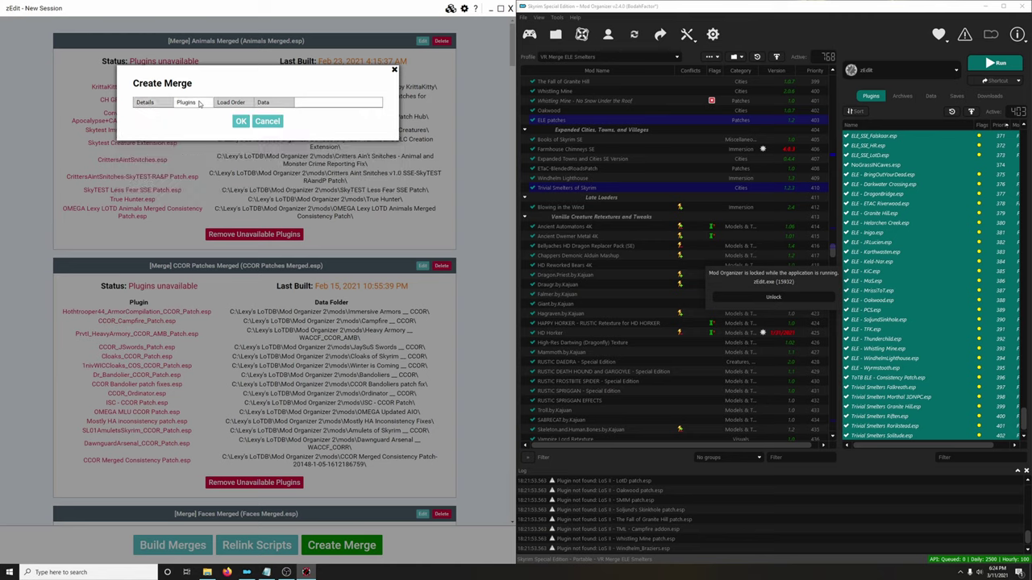
left_click_drag(379, 121, 384, 382)
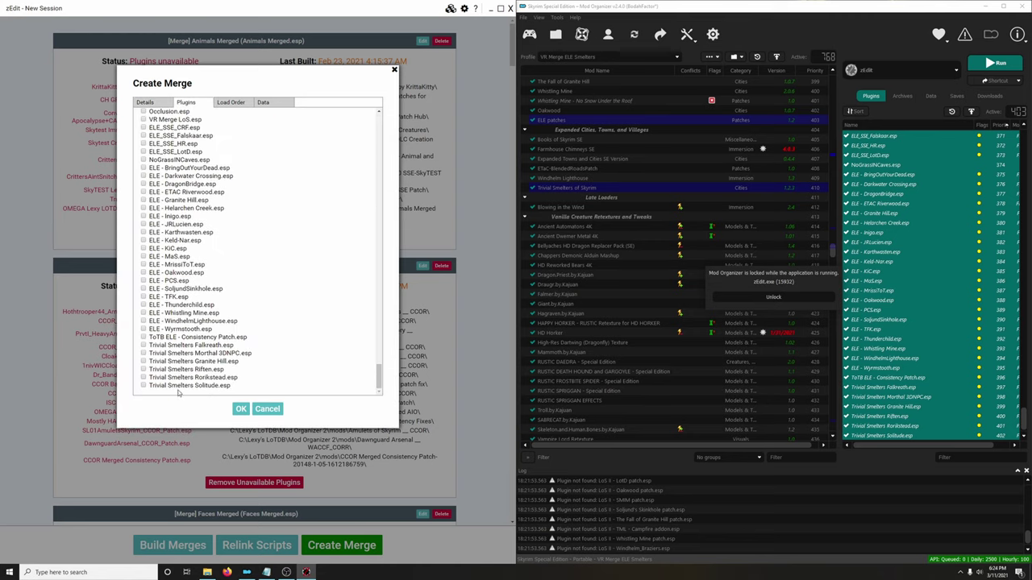
left_click(143, 386)
left_click(143, 378)
left_click(144, 370)
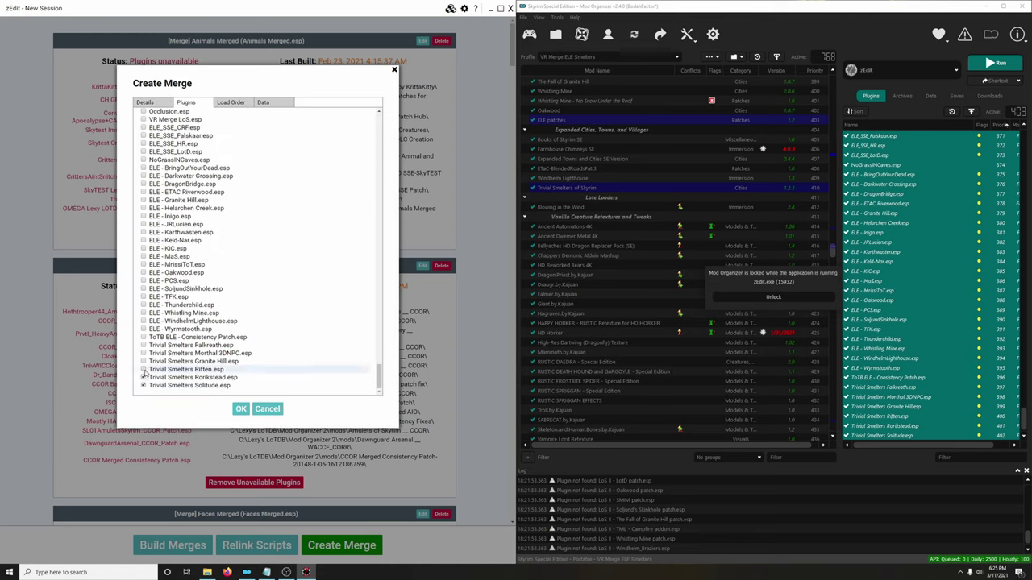
left_click(144, 362)
left_click(143, 354)
left_click(144, 346)
left_click(144, 208, "shift")
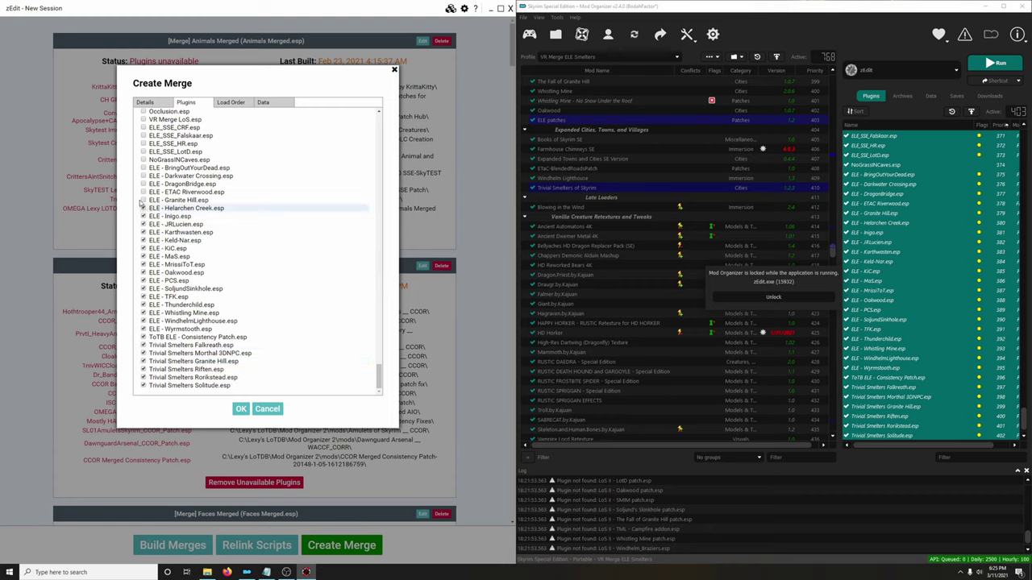
left_click(143, 200)
left_click(144, 192)
left_click(144, 184)
left_click(144, 176)
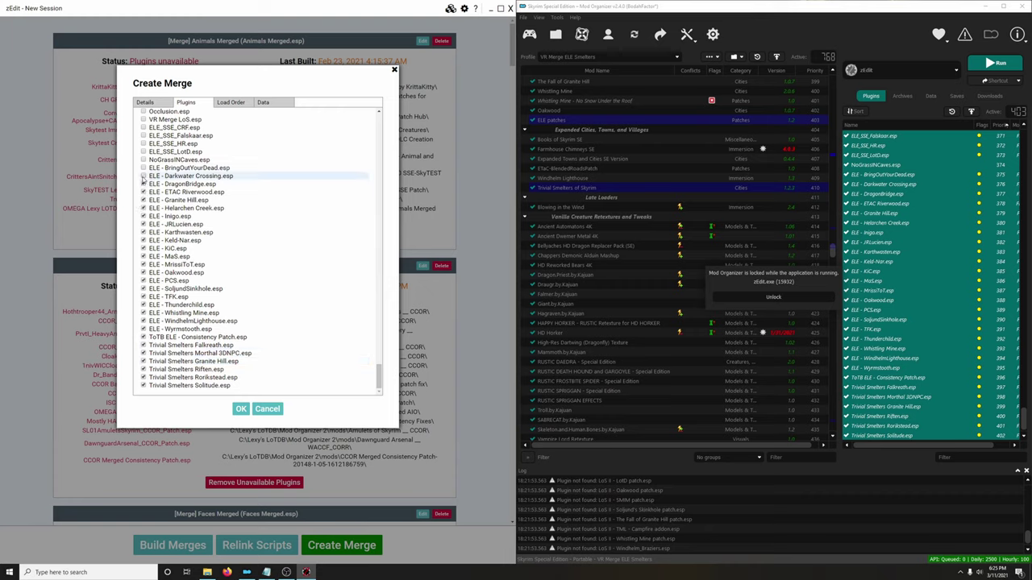
left_click(144, 168)
left_click(143, 160)
left_click(143, 127, "shift")
scroll(241, 202, "up", 3)
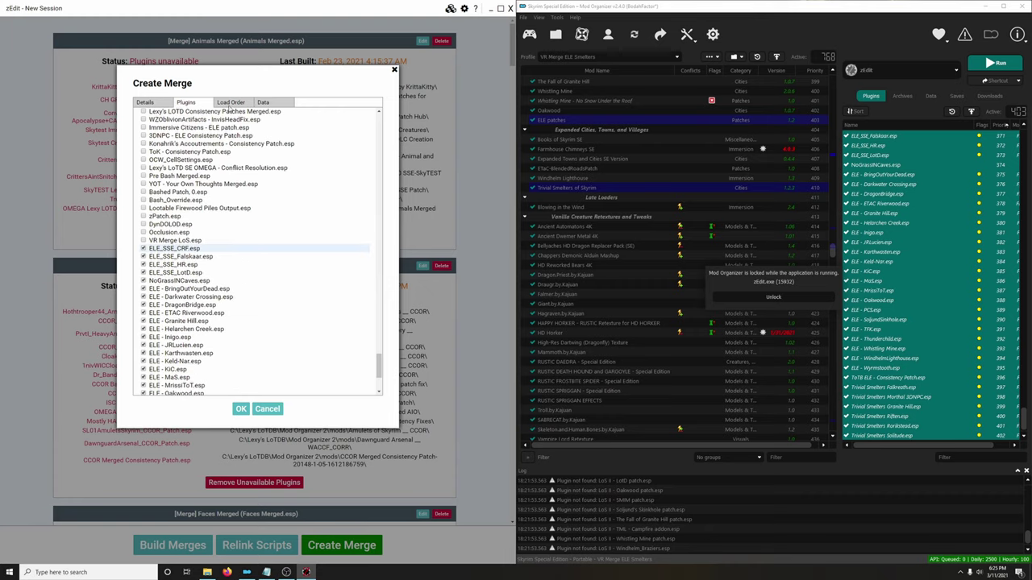
- Review the load order of the new merge and confirm its creation
left_click(230, 104)
scroll(283, 327, "down", 5)
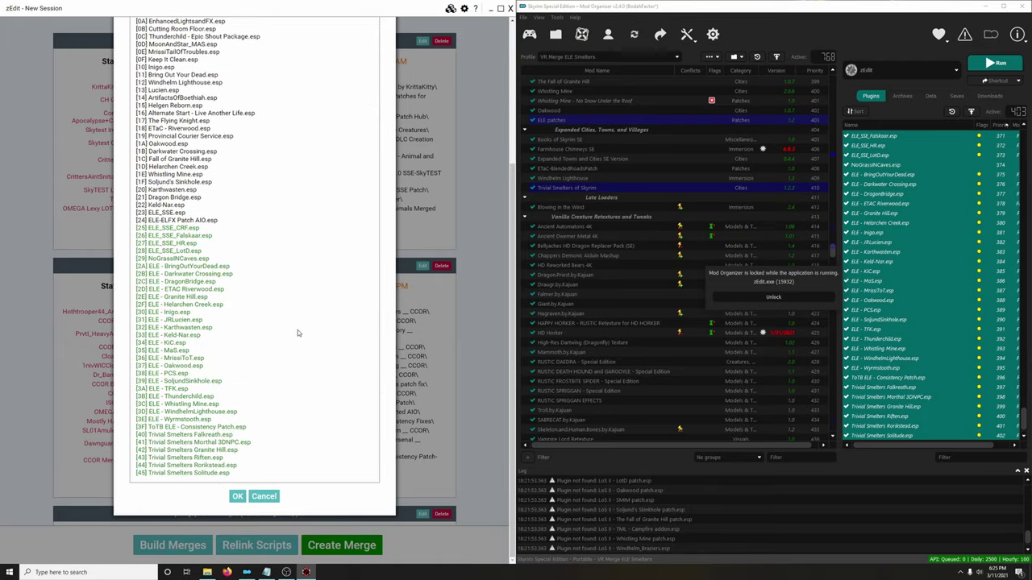
left_click(238, 495)
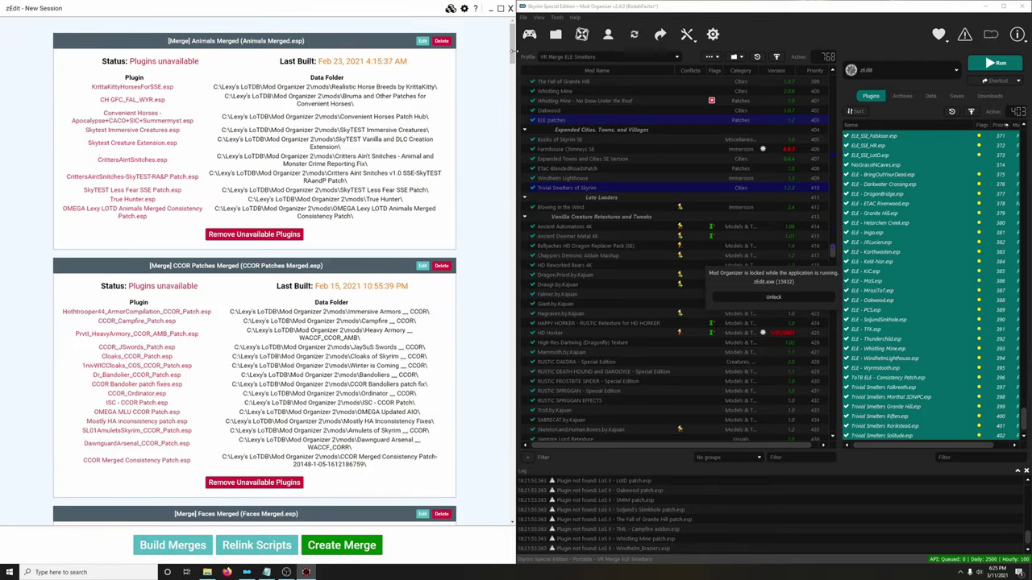
- Build the VR Merge ELE Smelters merge, and close the build log and zEdit
scroll(449, 498, "down", 15)
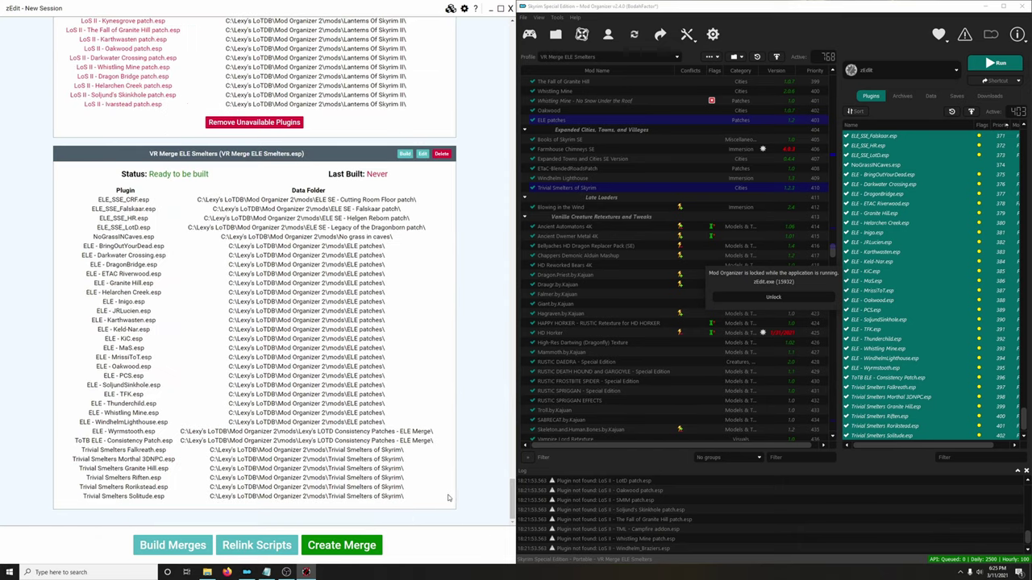
left_click(404, 154)
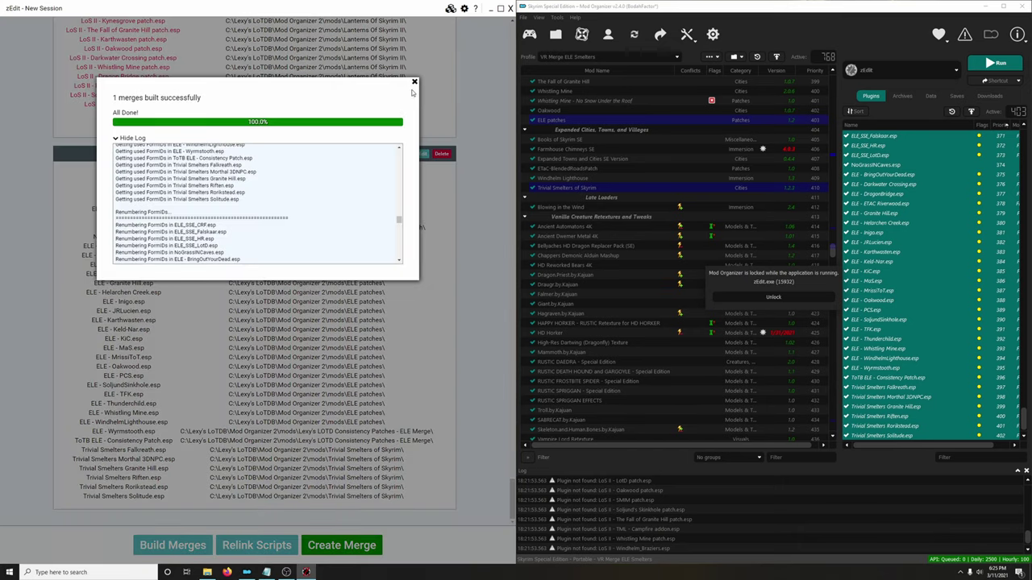
left_click(413, 83)
left_click(510, 8)
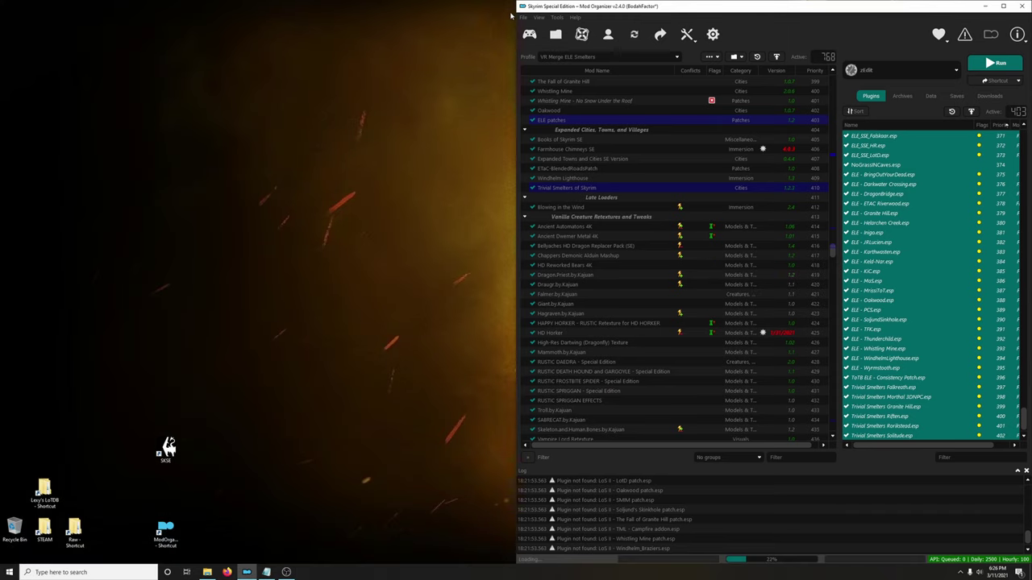
- Switch the active Mod Organizer profile to Legacy of the Dragonborn - Special Edition
left_click(576, 56)
scroll(582, 97, "up", 5)
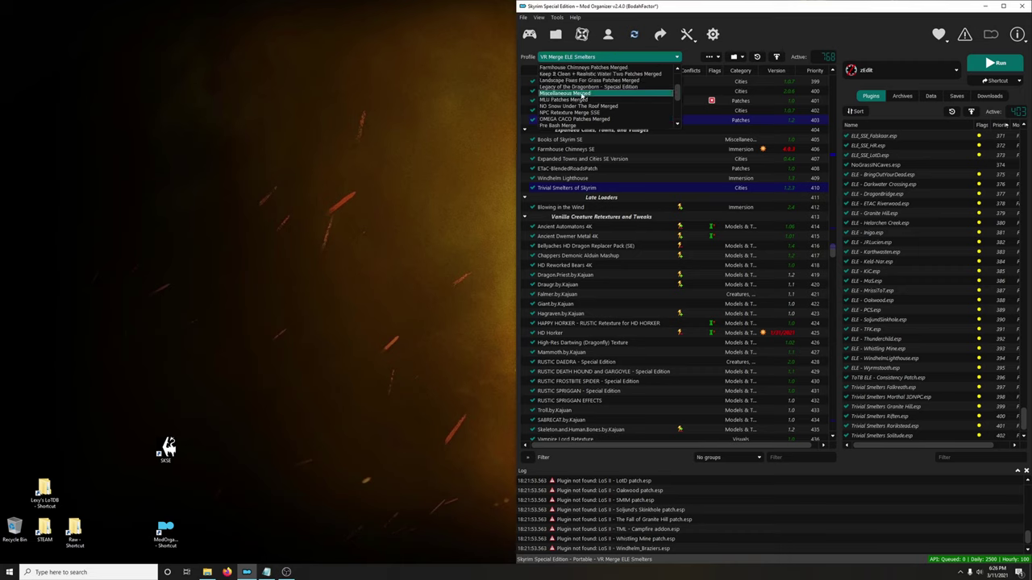
left_click(574, 90)
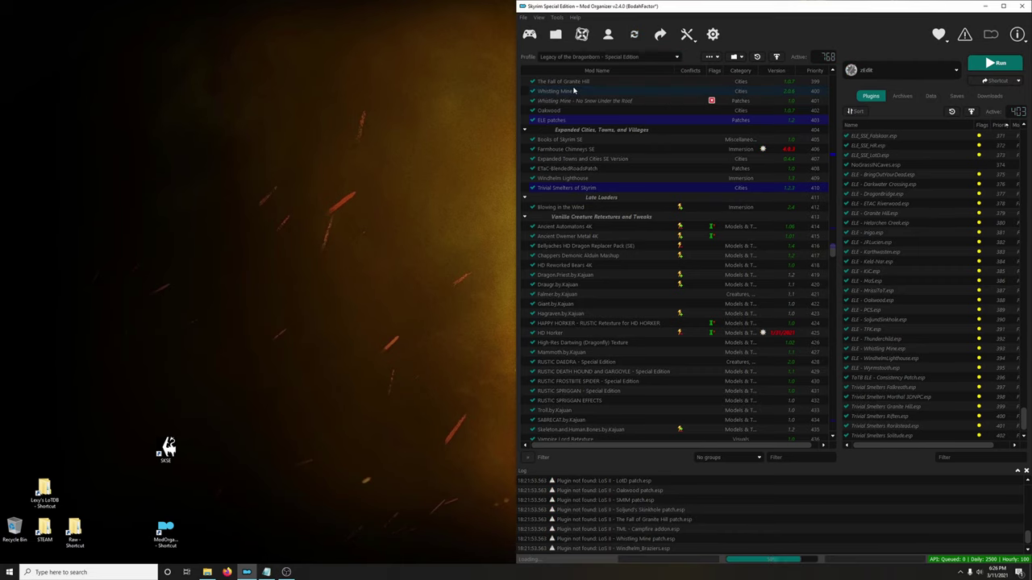
- Move the VR Merge ELE Smelters mod directly below VR Merge LoS in the mod list and enable it
left_click_drag(834, 254, 834, 427)
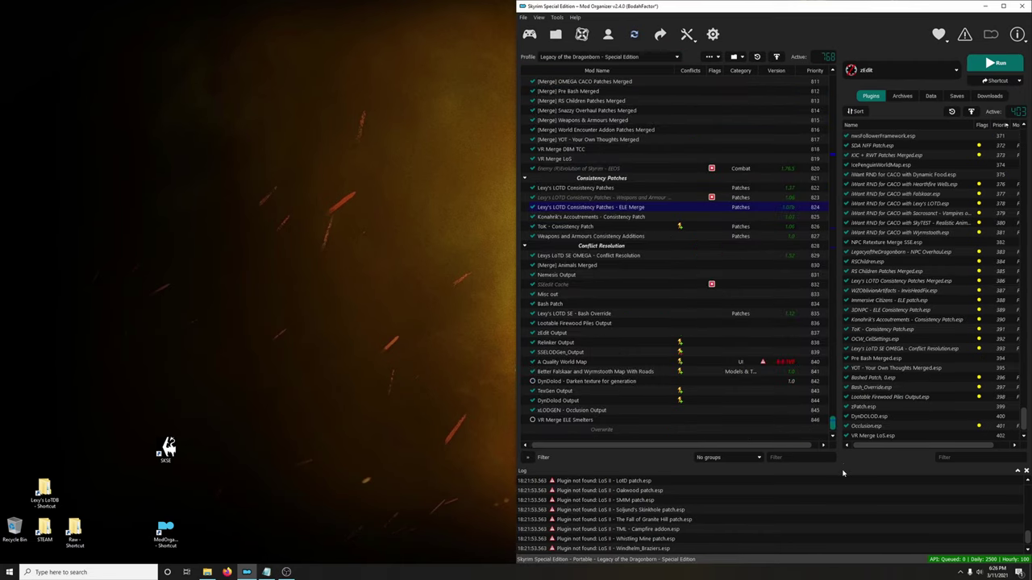
left_click_drag(564, 420, 564, 169)
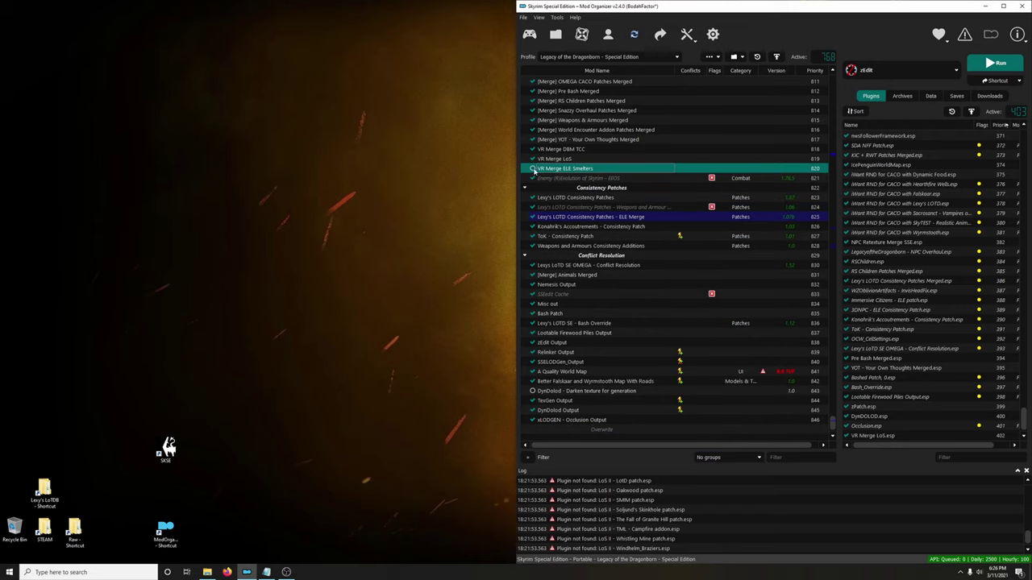
- Disable the source plugins of VR Merge ELE Smelters with the Merge Plugins Hide tool
left_click(686, 34)
left_click(704, 96)
right_click(465, 212)
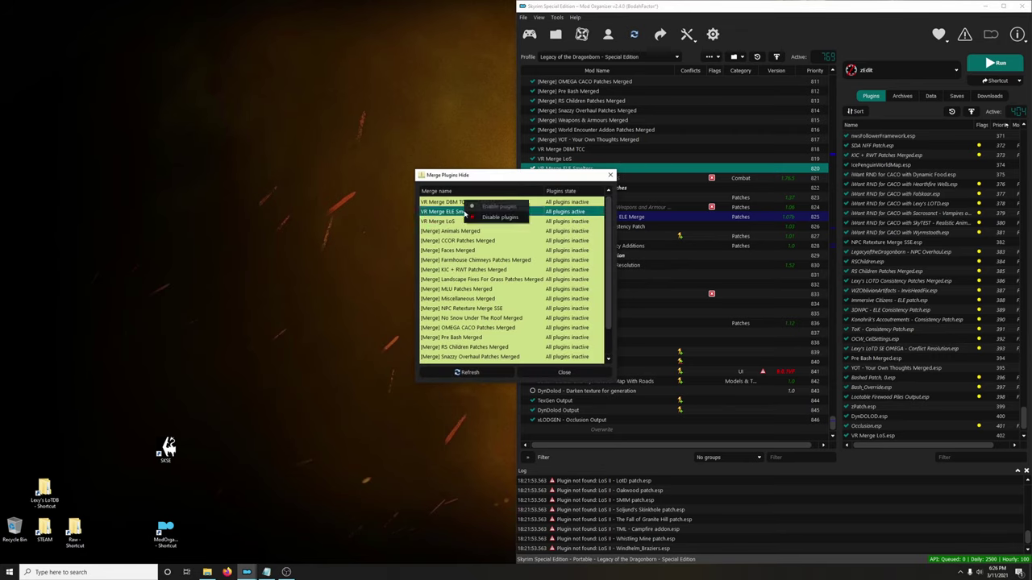
left_click(500, 216)
left_click(565, 373)
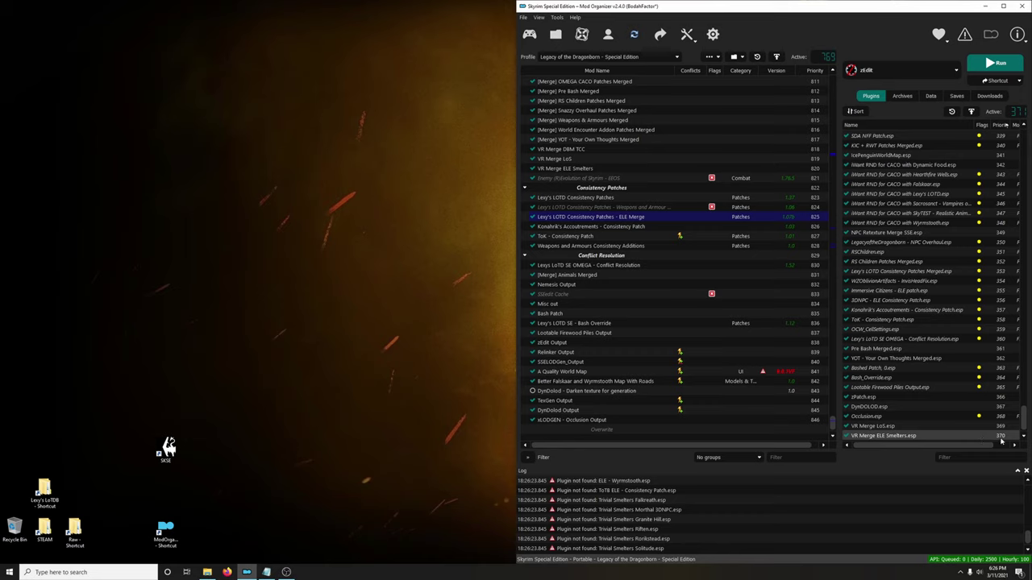
mouse_move(970, 423)
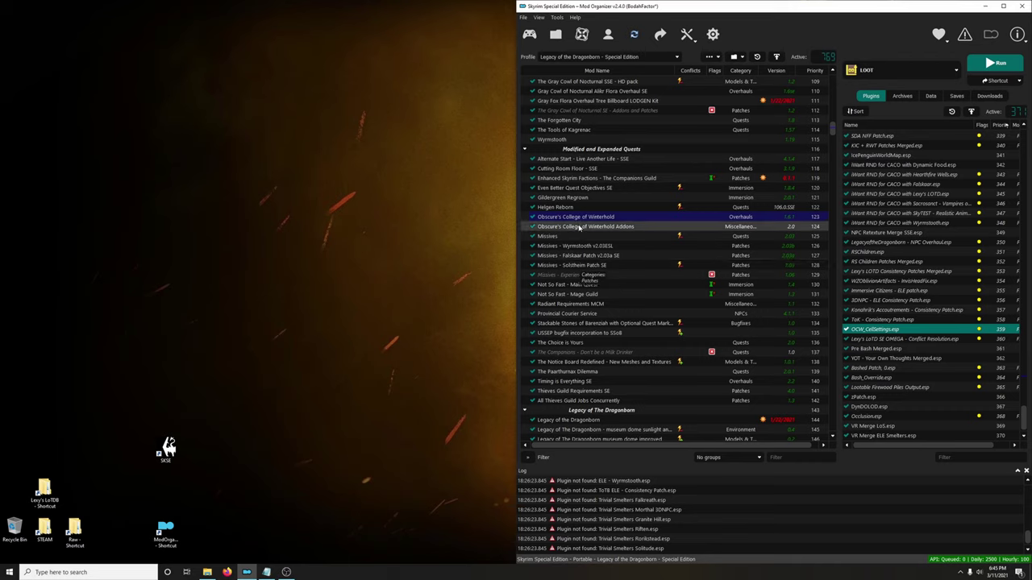
- Copy the Legacy of the Dragonborn - Special Edition profile as VR Merge OCW and make the copy the active profile
left_click(597, 56)
scroll(599, 110, "up", 2)
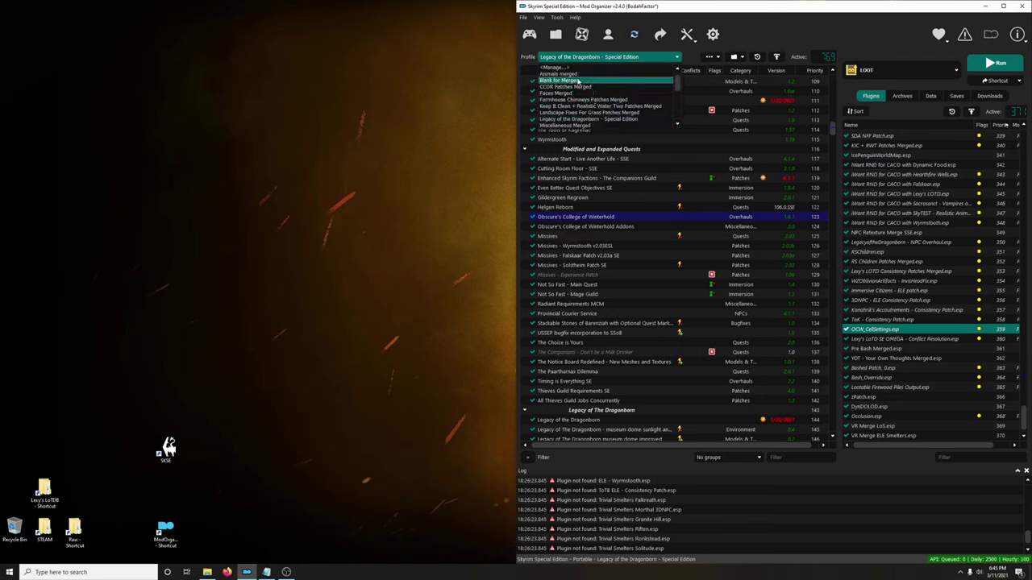
left_click(612, 67)
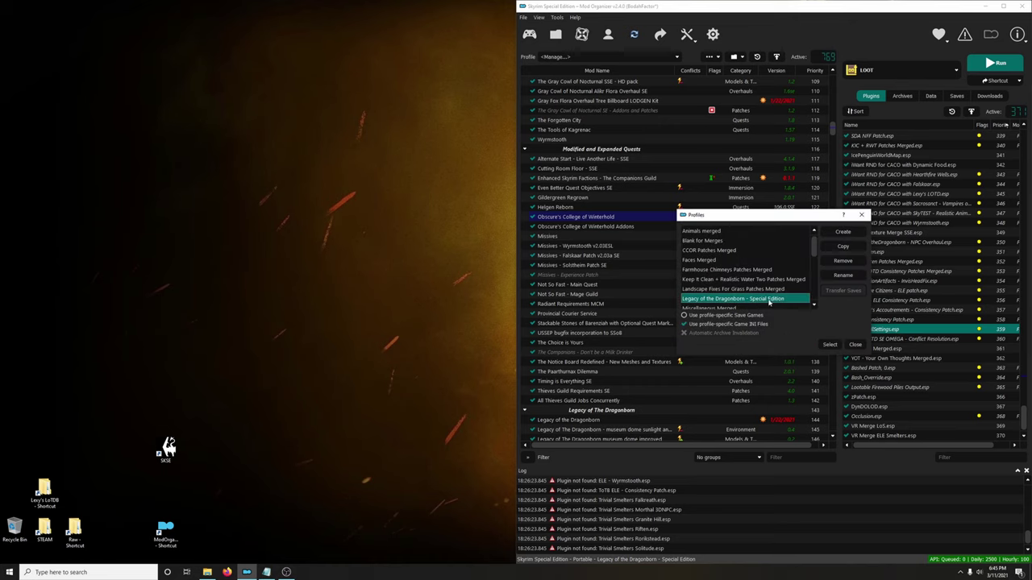
left_click(838, 247)
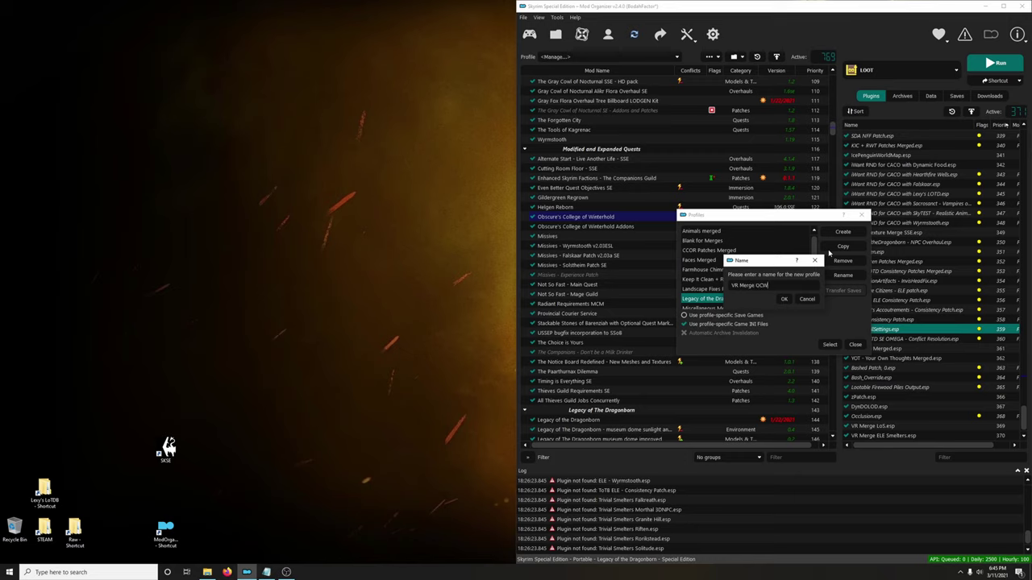
type("VR Merge OCW")
left_click(784, 299)
left_click(856, 345)
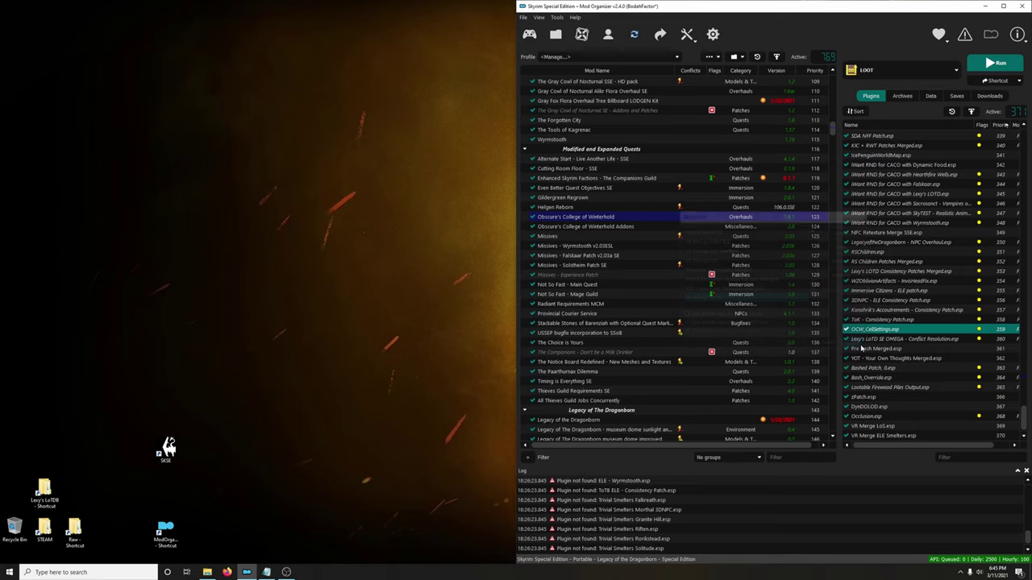
left_click(609, 57)
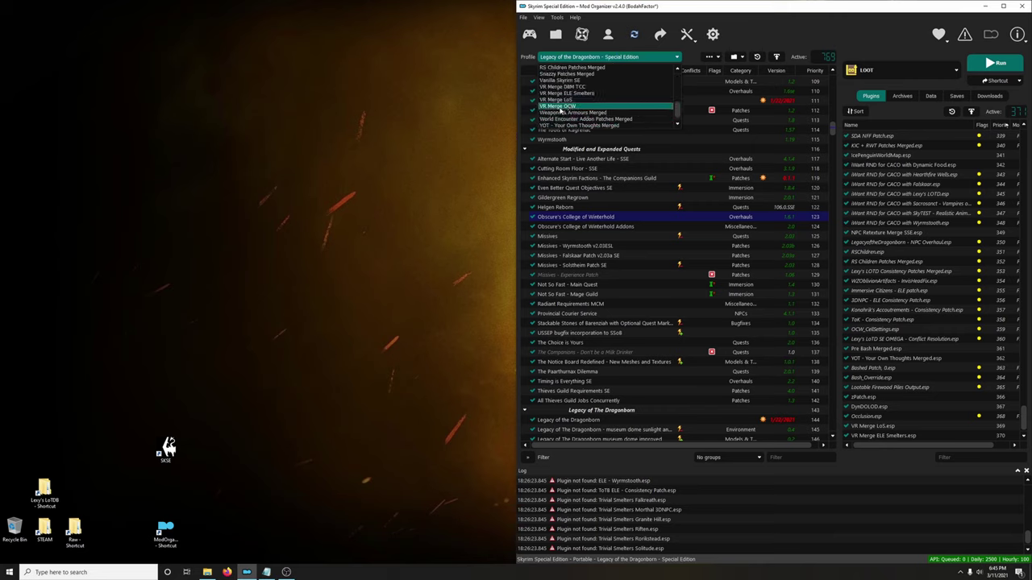
left_click(562, 105)
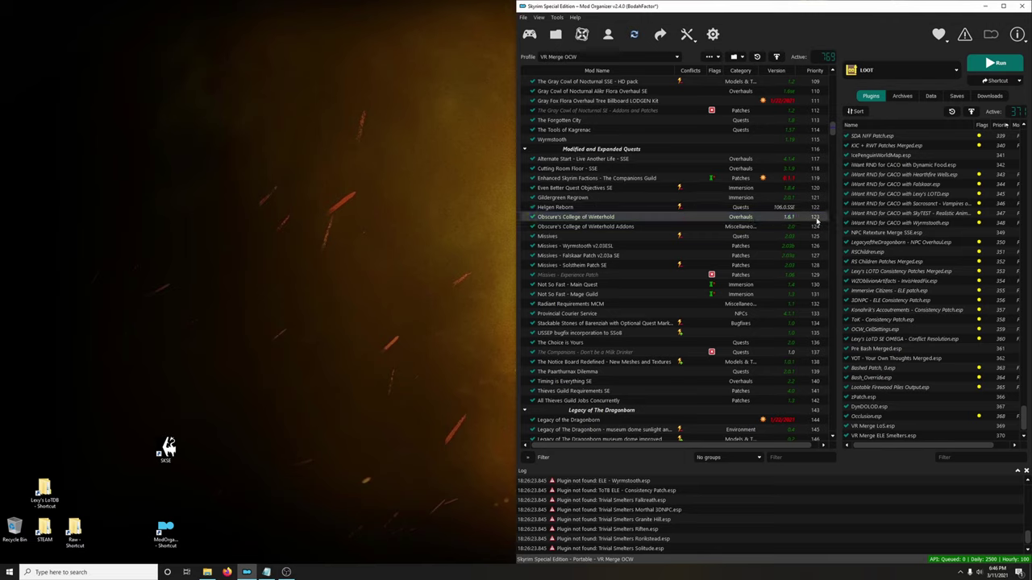
- Highlight the plugins of Obscure's College of Winterhold and select its OCW_ELFX, OCW_ICNs_OE, OCW_LotD and OCW_CRF FEPatch plugins
left_click(569, 218)
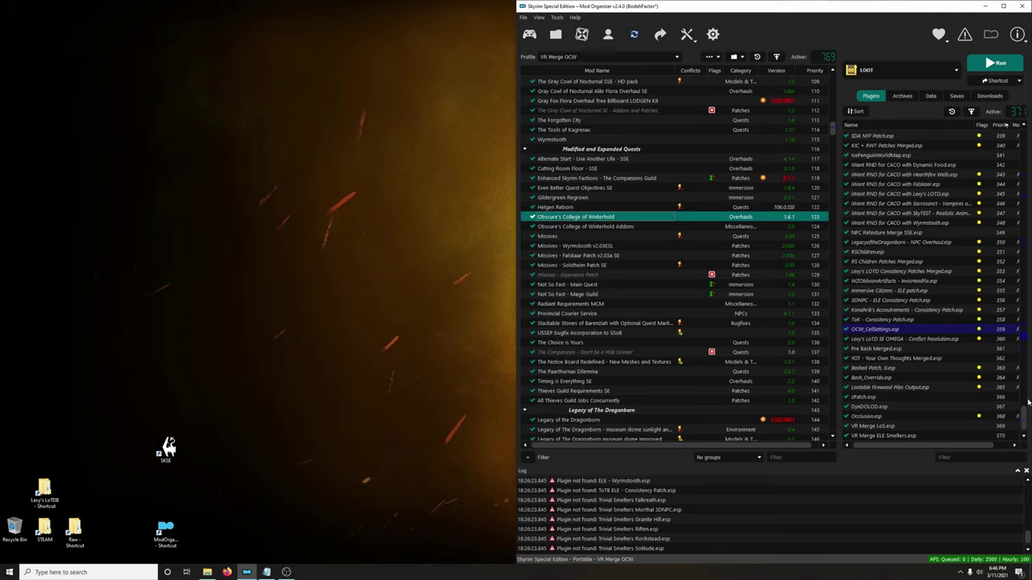
left_click_drag(1023, 415, 1023, 182)
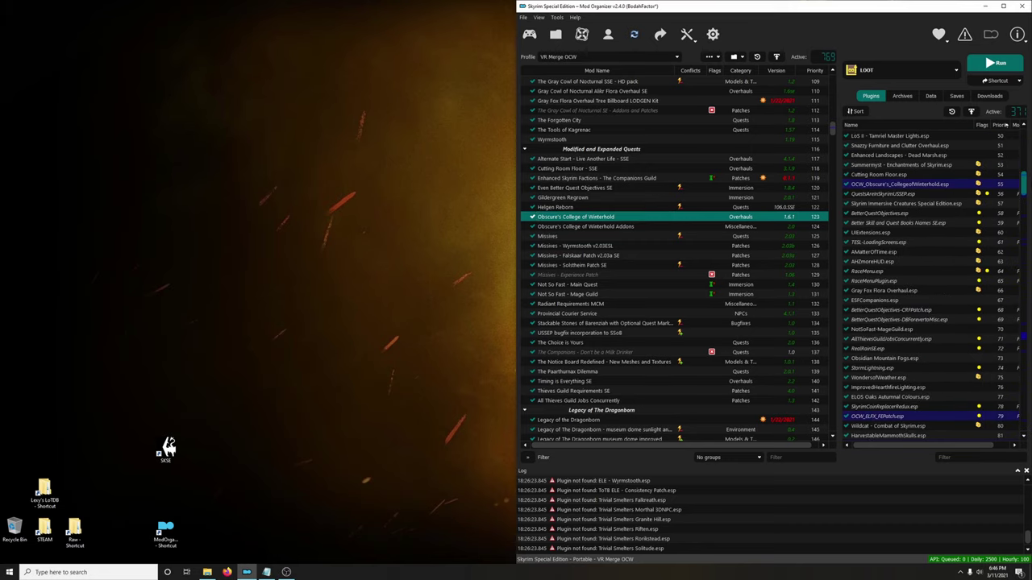
scroll(864, 242, "up", 2)
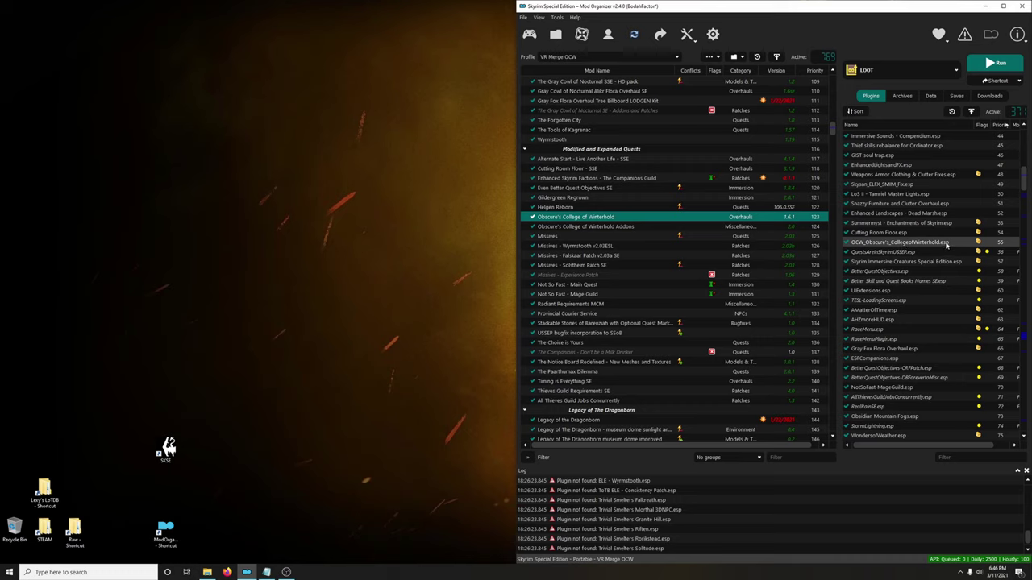
scroll(883, 233, "down", 9)
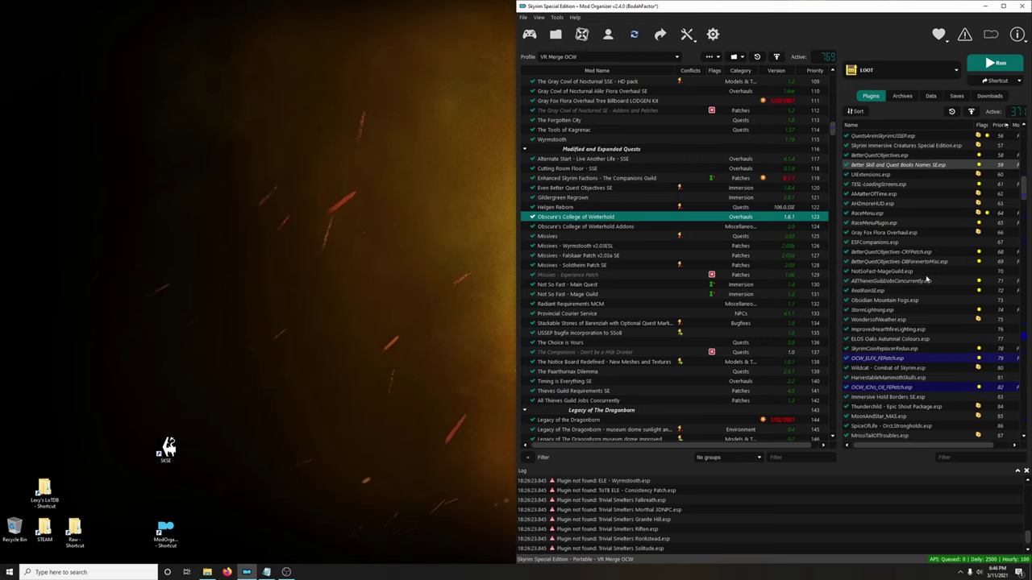
left_click(880, 214, "ctrl")
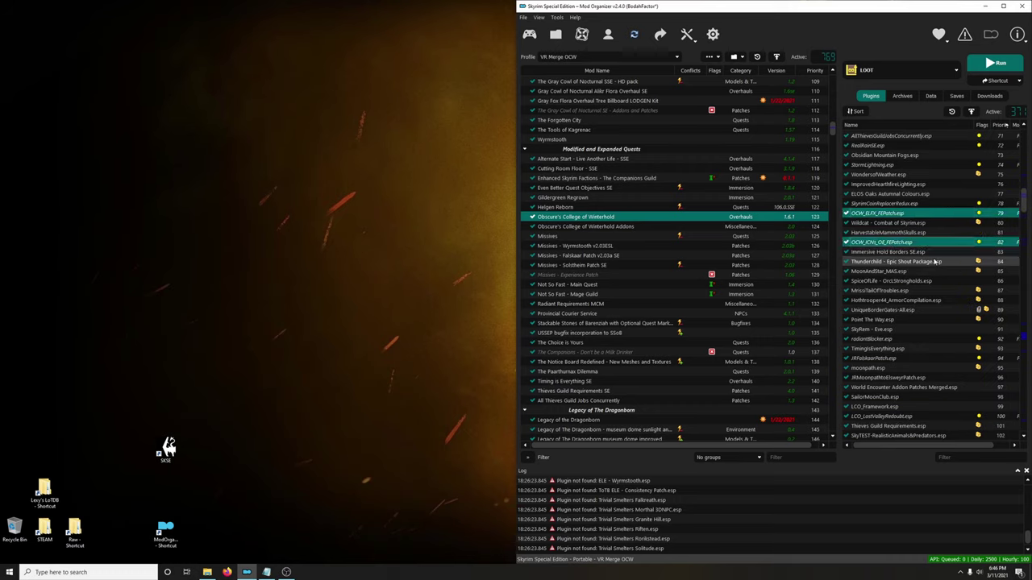
scroll(927, 266, "down", 7)
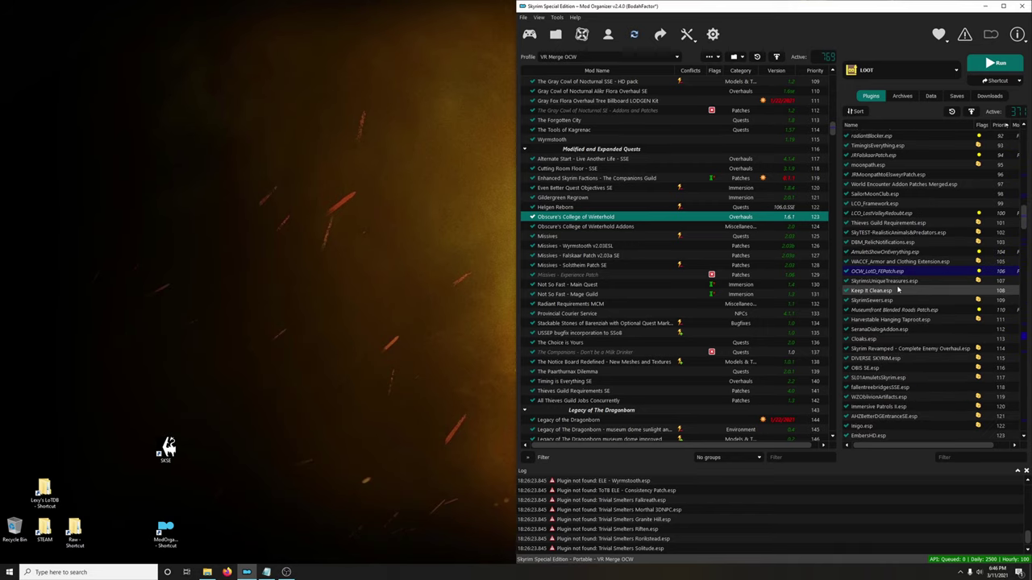
left_click(886, 271)
scroll(886, 274, "down", 8)
left_click(879, 319)
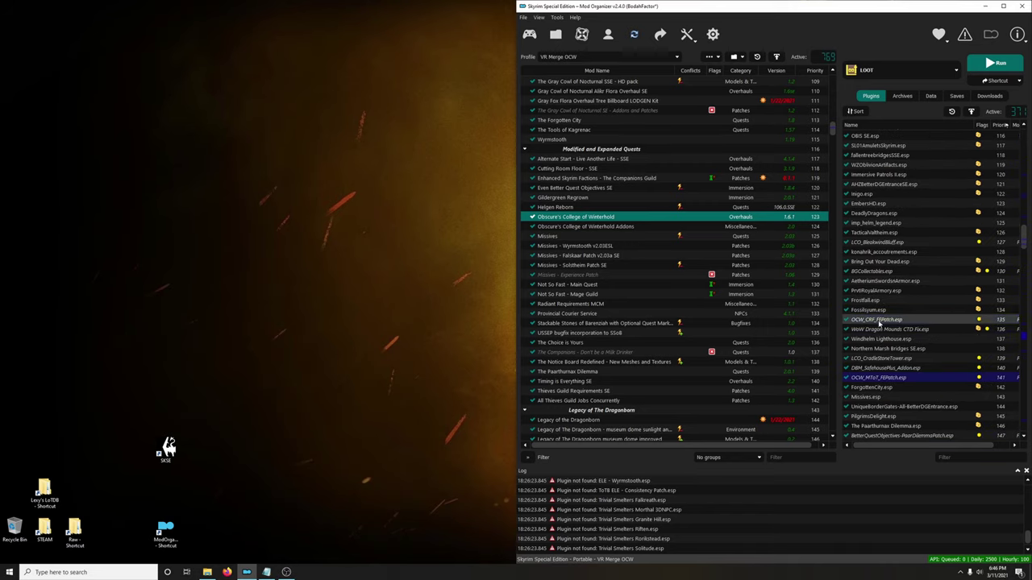
- Extend the plugin selection with the OCW MToT, MMC and MLU patches and the range from OCW_AO_FEPatch.esp through OCW_KA_FEPatch.esp
scroll(886, 363, "down", 20)
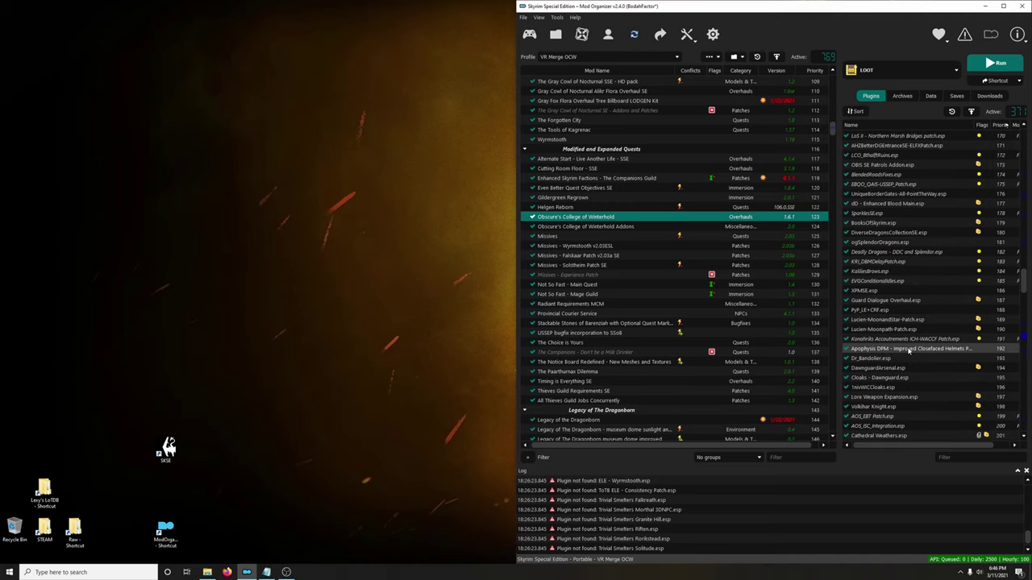
scroll(907, 348, "down", 9)
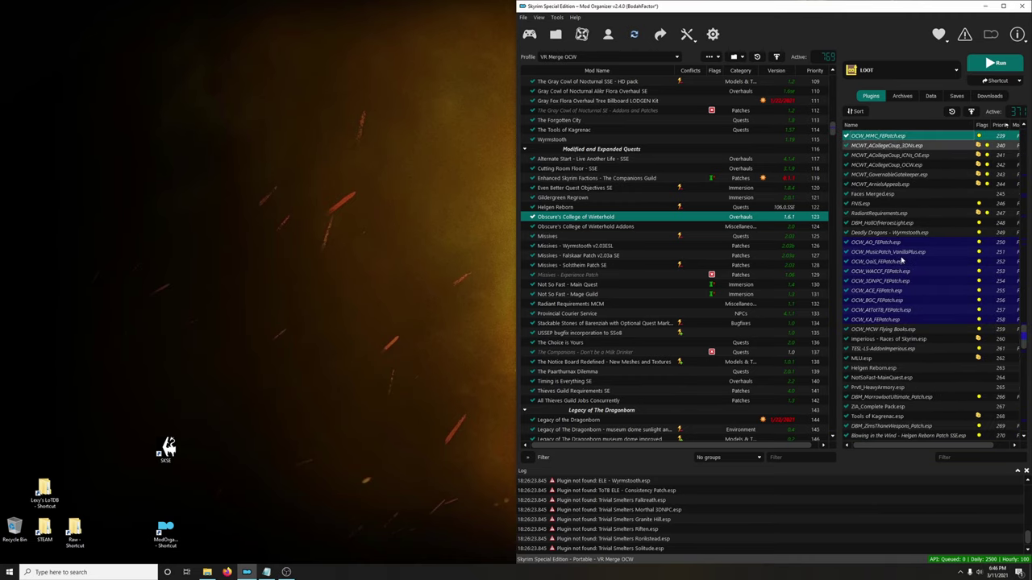
left_click_drag(901, 246, 891, 322)
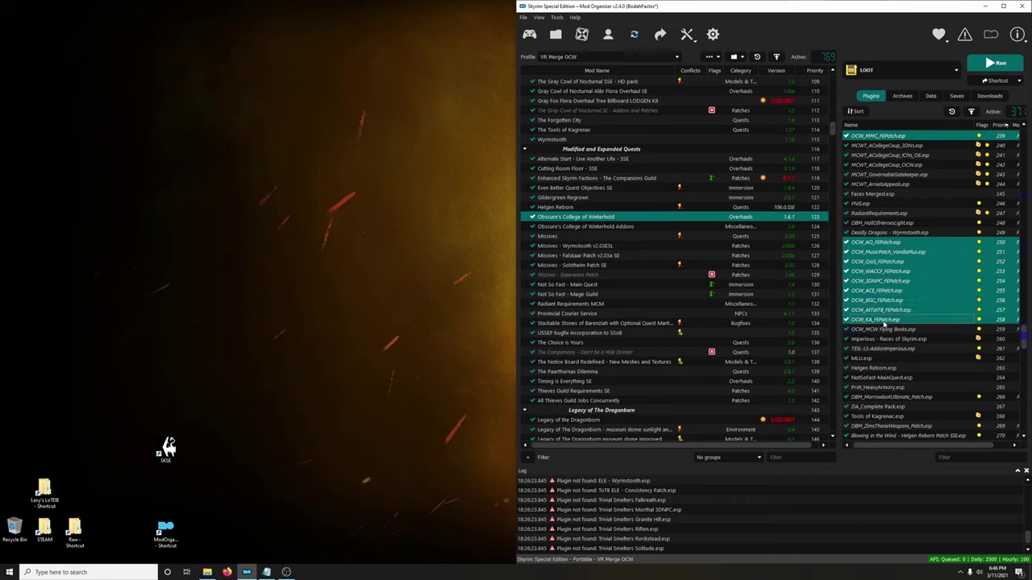
scroll(891, 322, "down", 8)
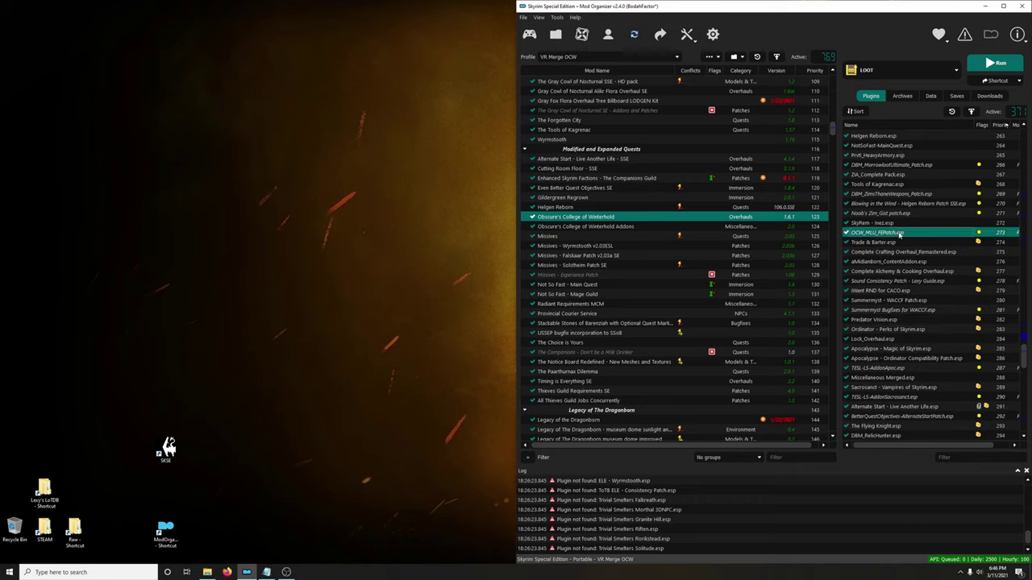
scroll(927, 309, "down", 7)
scroll(930, 307, "down", 5)
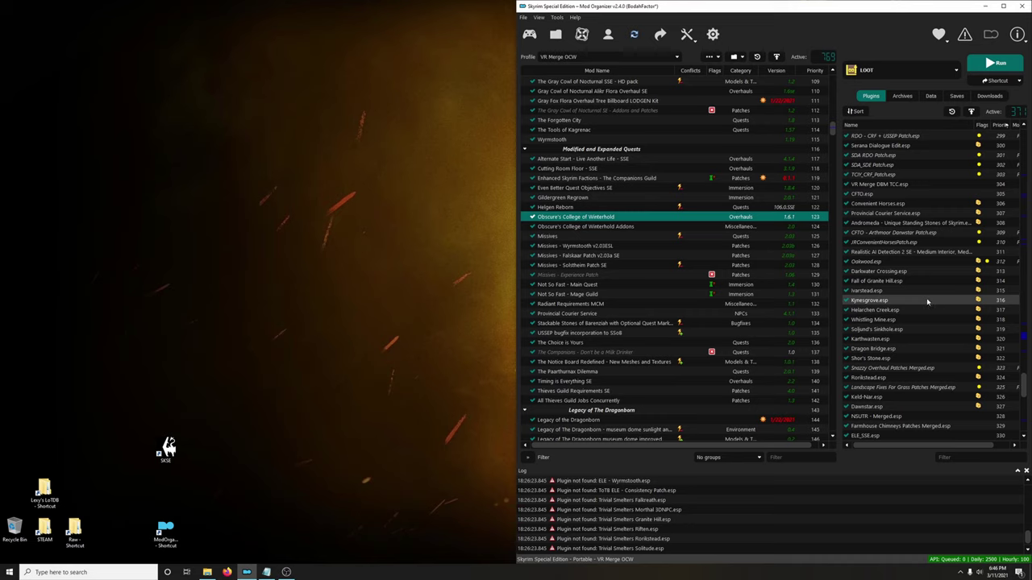
scroll(927, 301, "down", 13)
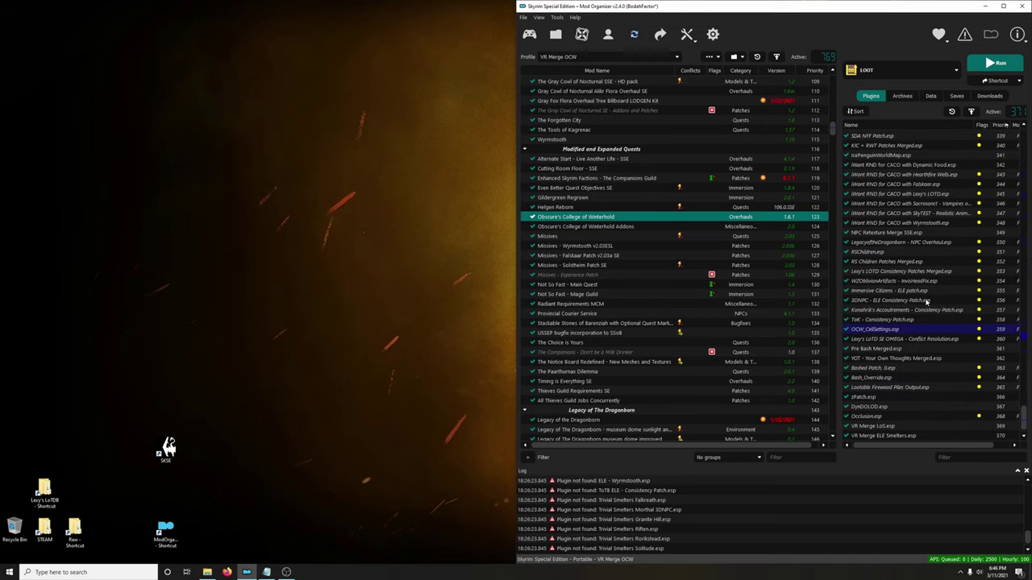
left_click(858, 330, "ctrl")
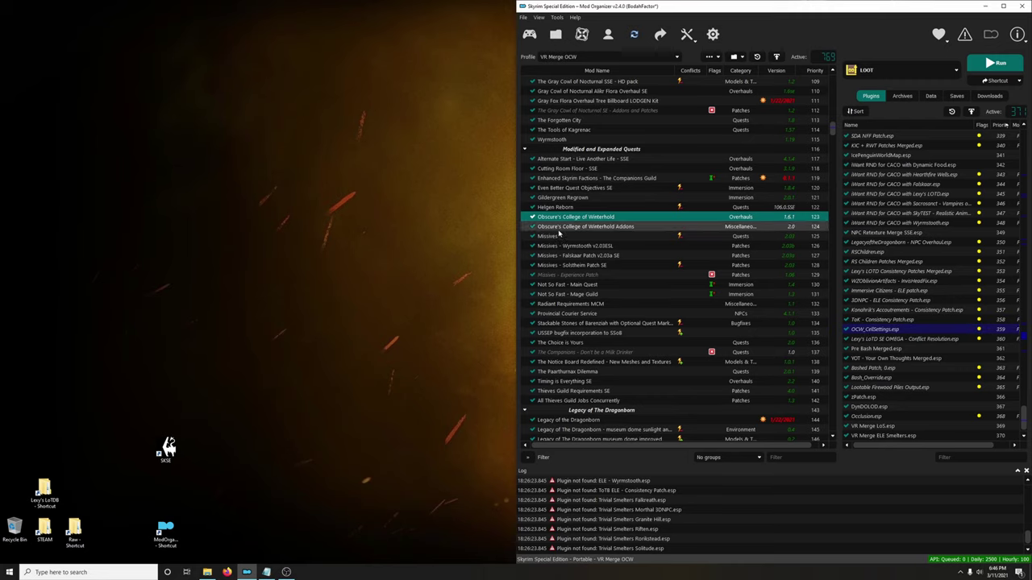
- Add OCW_MCW Flying Books.esp from the Addons mod to the selection and move all selected OCW plugins to the end of the load order
left_click(590, 228)
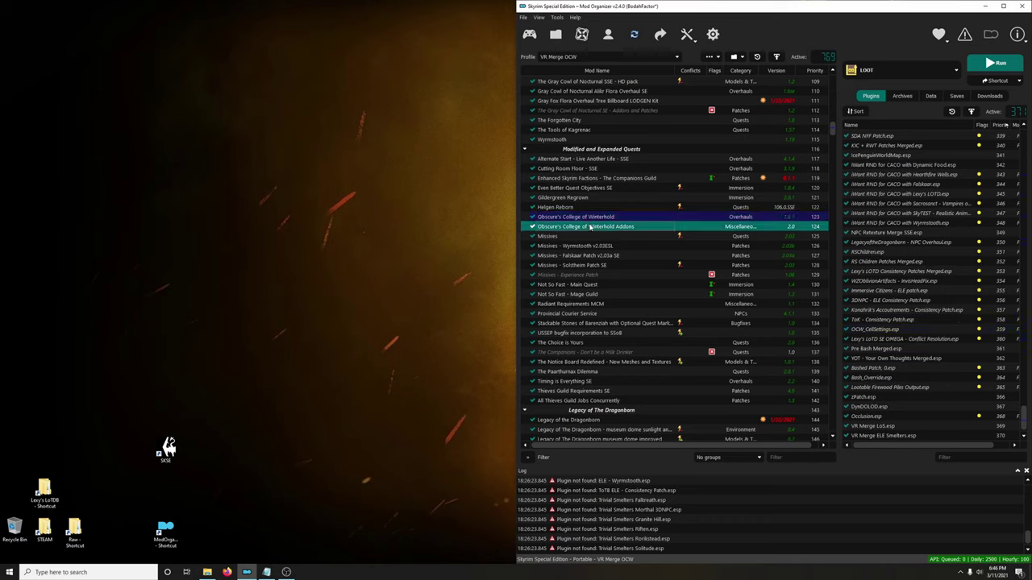
left_click_drag(1028, 412, 1025, 342)
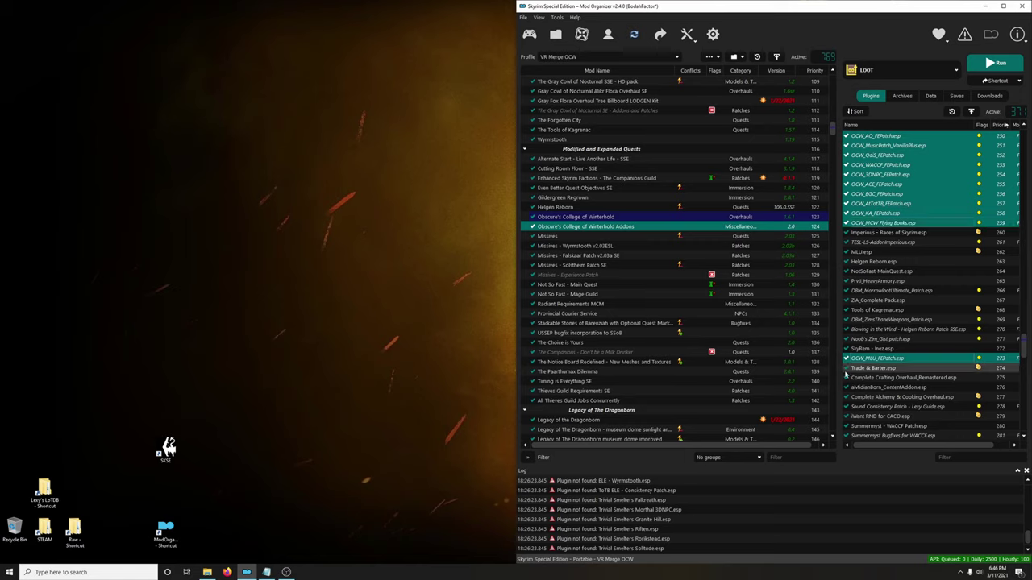
left_click_drag(897, 360, 900, 437)
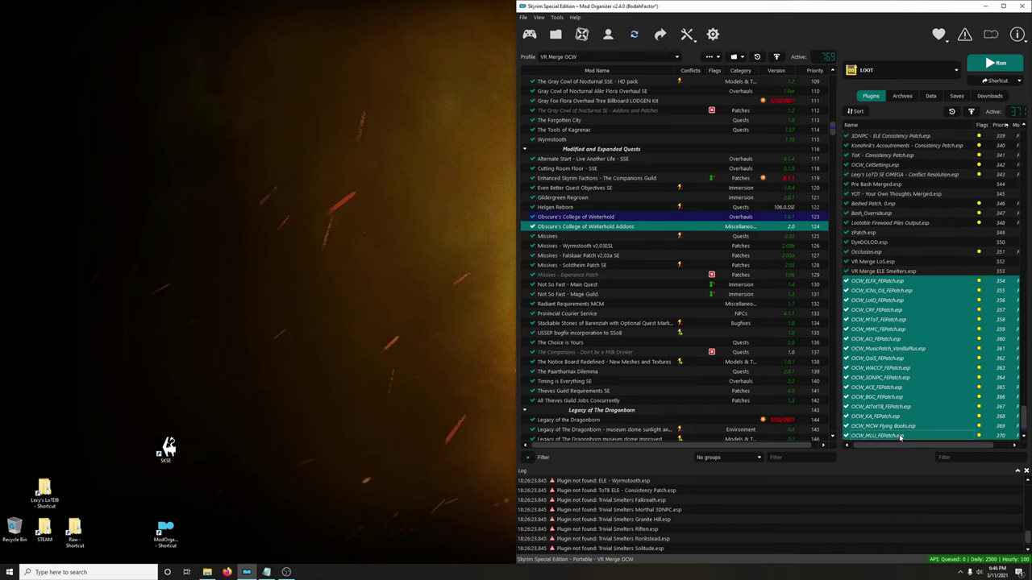
- Launch zEdit from Mod Organizer and start a zMerge session for Skyrim SE
left_click(888, 66)
scroll(894, 162, "down", 3)
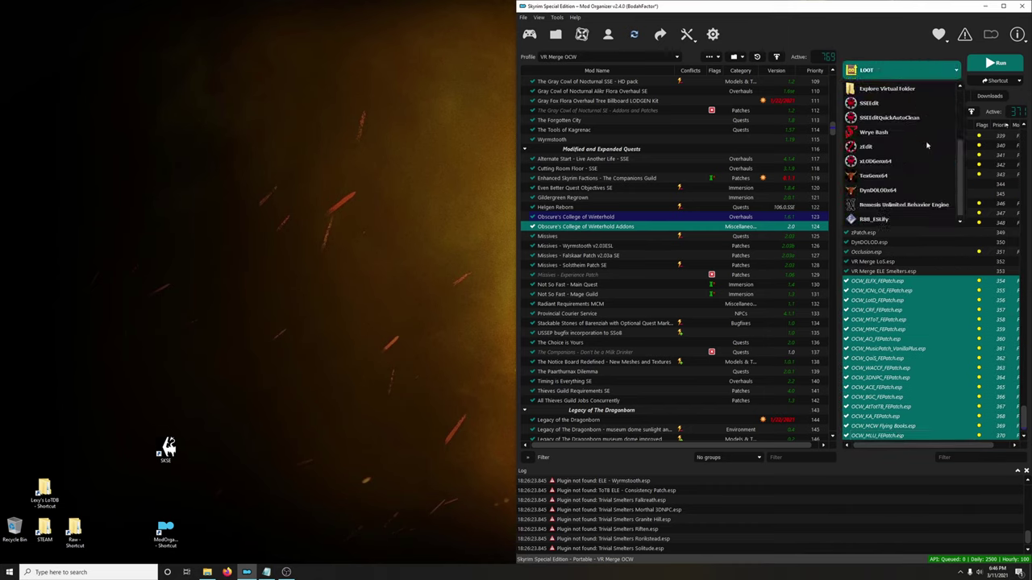
left_click(886, 149)
left_click(999, 62)
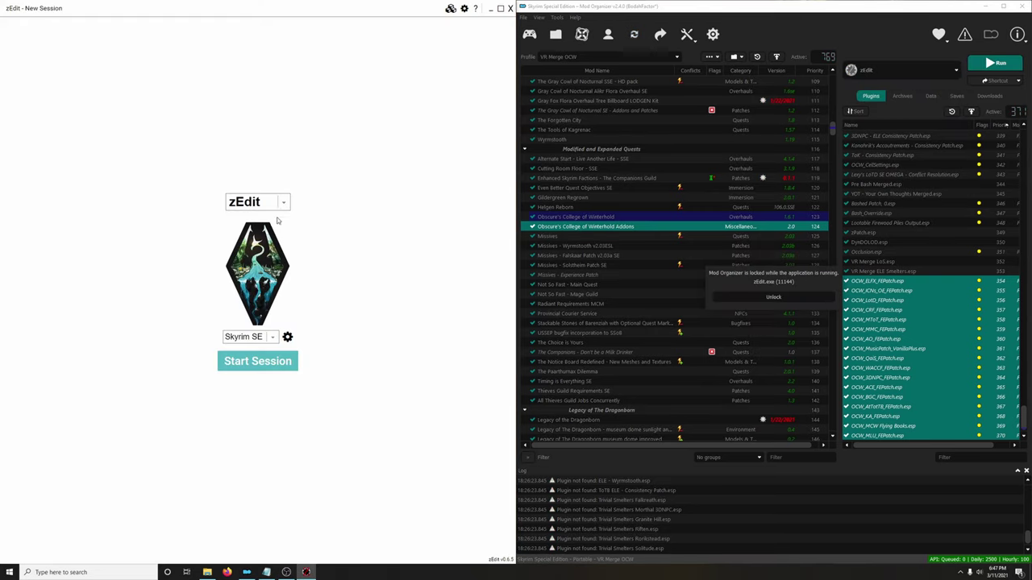
left_click(269, 206)
left_click(250, 249)
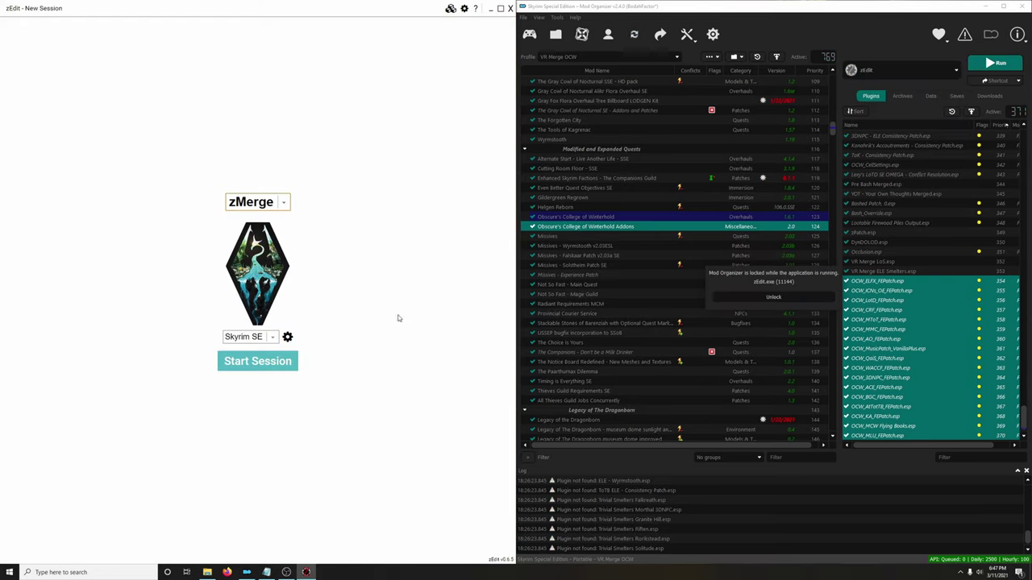
left_click(281, 364)
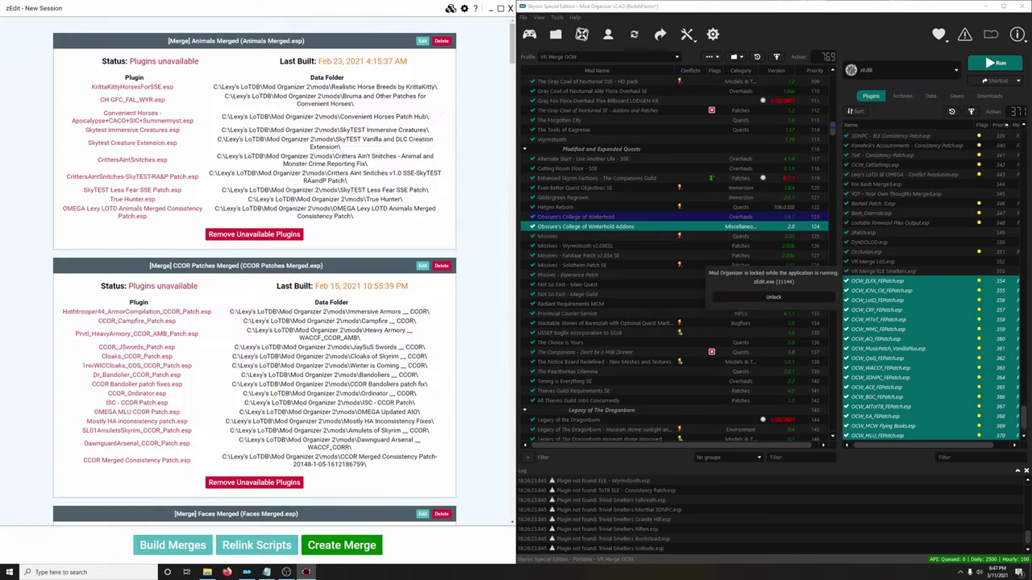
- Create a merge named VR Merge OCW and include the OCW plugins from OCW_ELFX_FEPatch.esp through OCW_MLU_FEPatch.esp
left_click(340, 547)
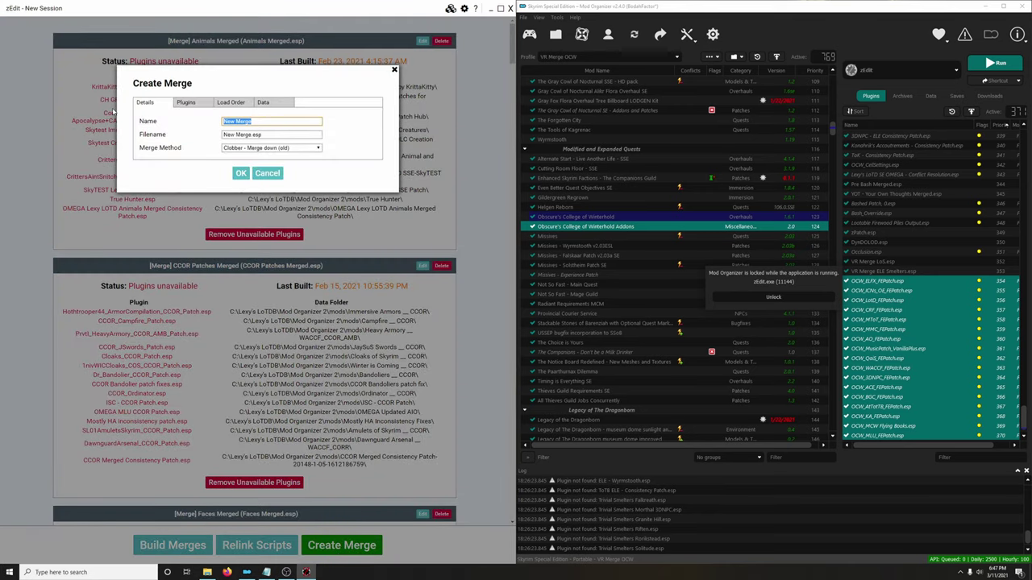
type("VR Merge OCW")
left_click(187, 102)
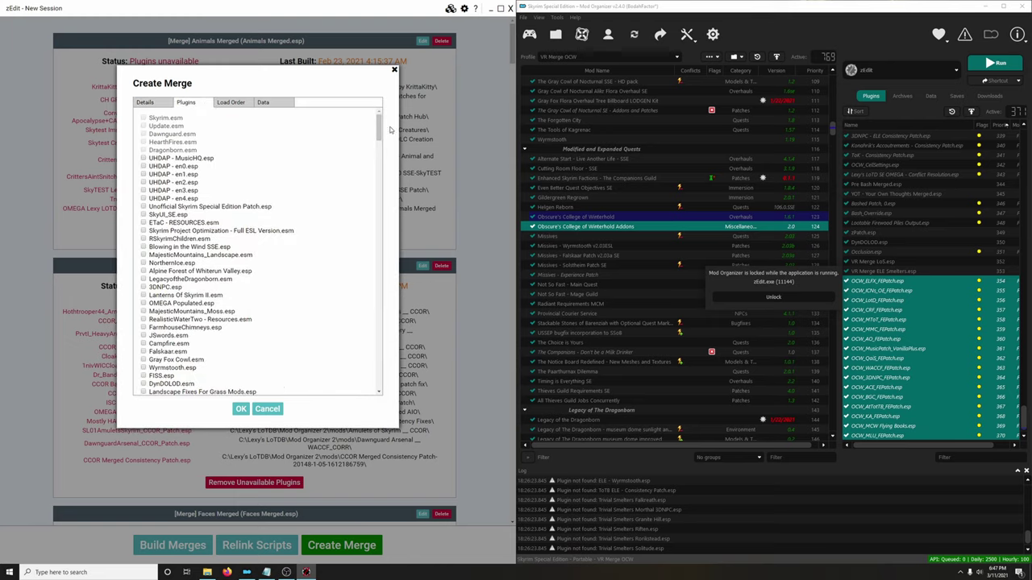
left_click_drag(379, 127, 379, 385)
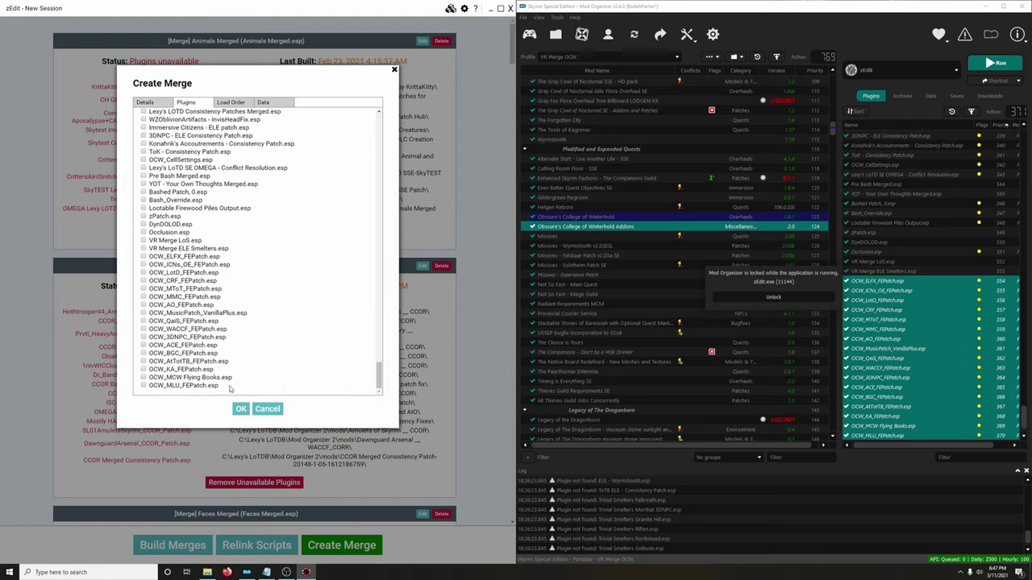
left_click(144, 386)
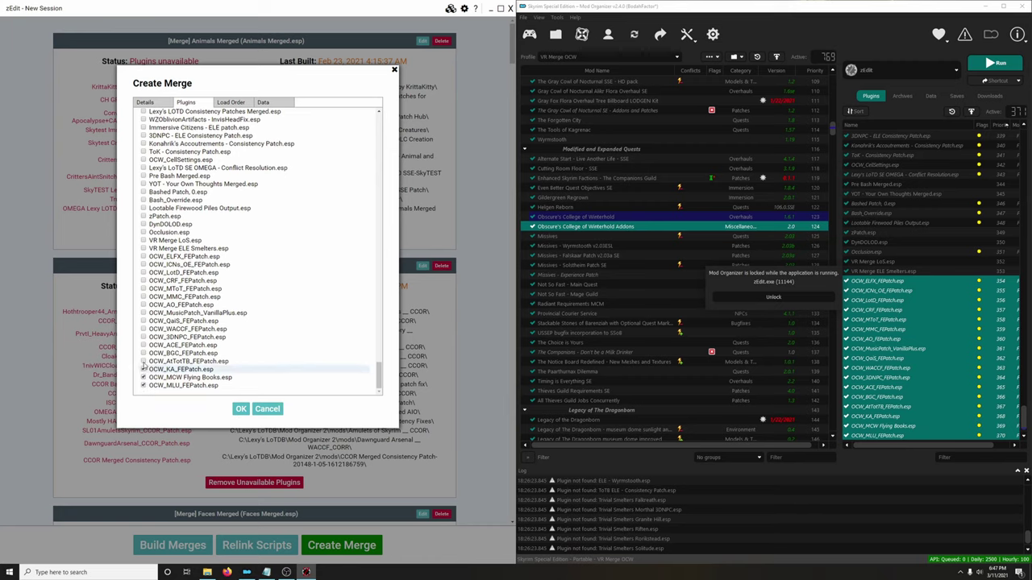
- Check the new merge's load order, accept the merge and build VR Merge OCW
left_click(231, 102)
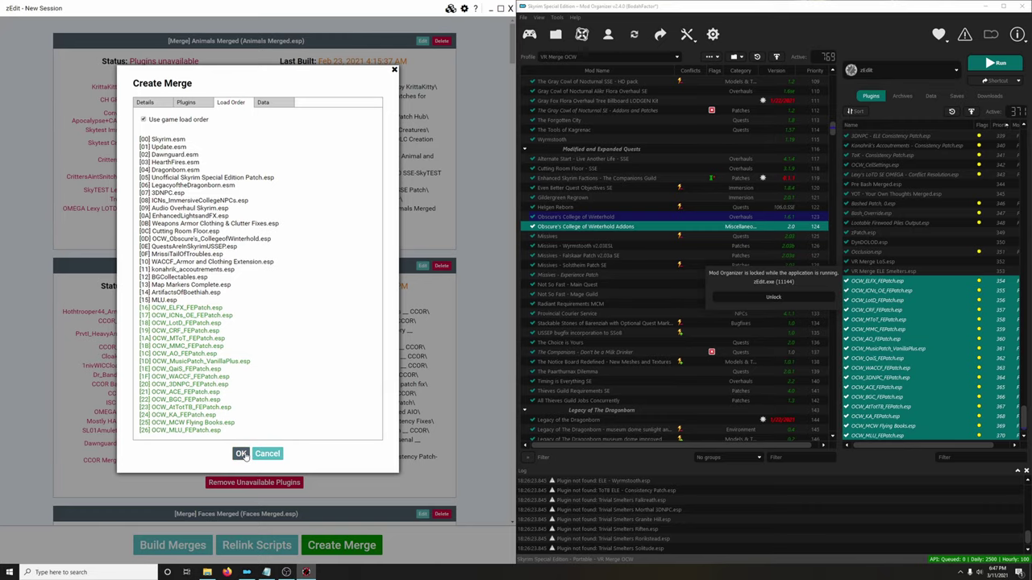
left_click(241, 454)
scroll(361, 295, "down", 15)
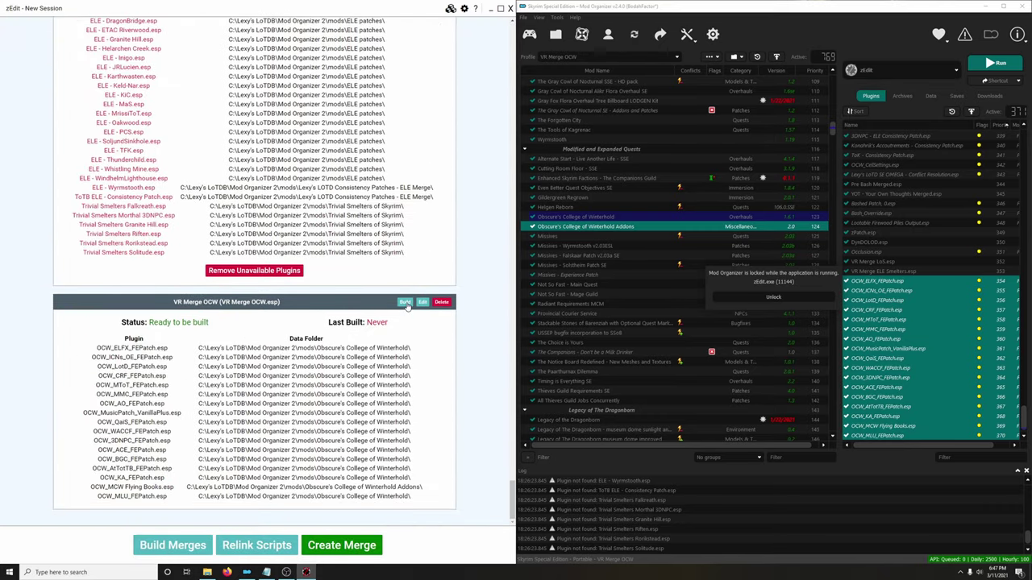
left_click(405, 303)
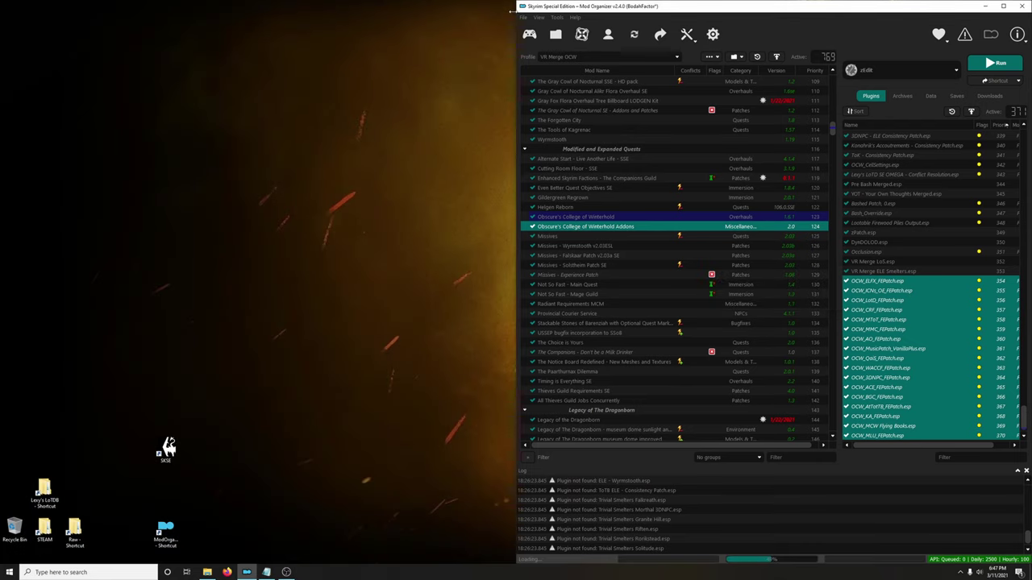
- Switch Mod Organizer to the Legacy of the Dragonborn - Special Edition profile and find VR Merge OCW at the end of the mod list
left_click(596, 57)
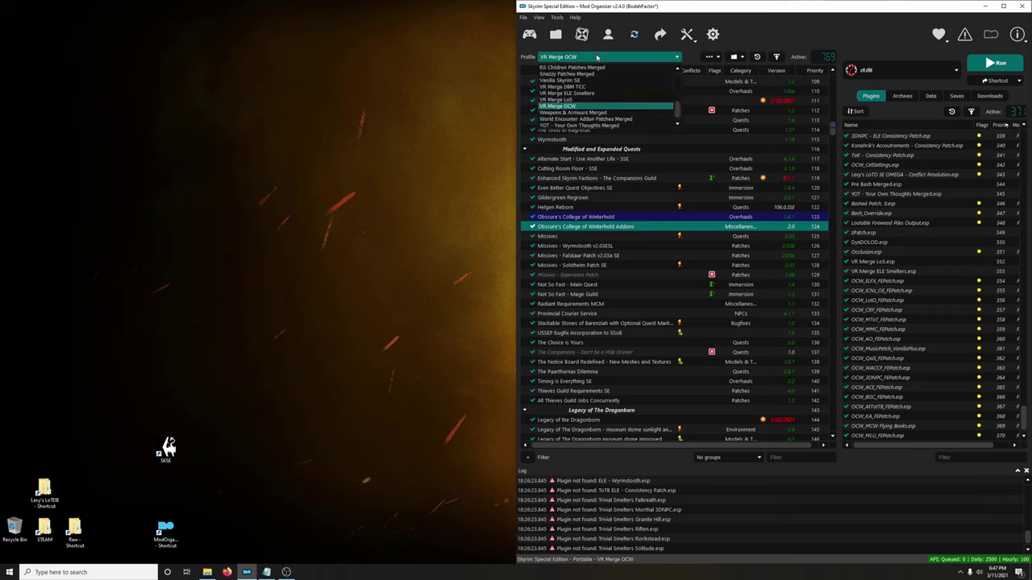
scroll(595, 89, "up", 3)
left_click(594, 81)
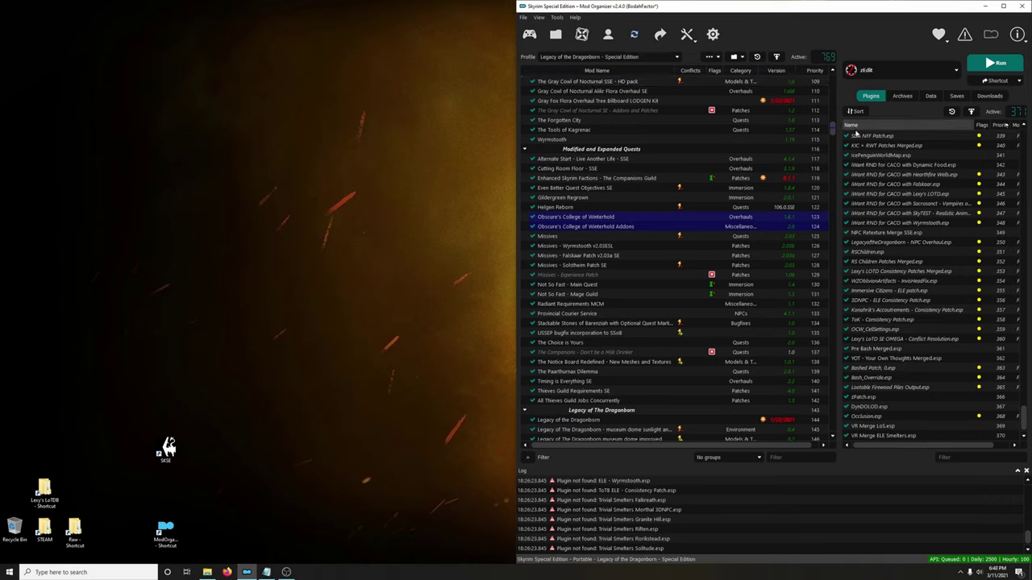
left_click_drag(833, 129, 849, 438)
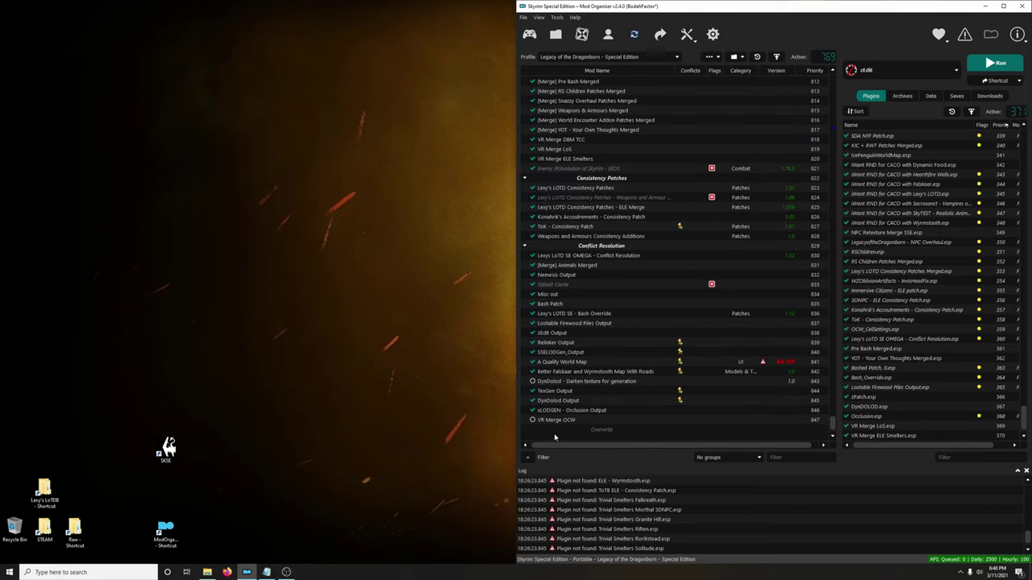
- Place and enable VR Merge OCW directly after VR Merge ELE Smelters, and deactivate its source plugins with Merge Plugins Hide
left_click_drag(559, 423, 523, 170)
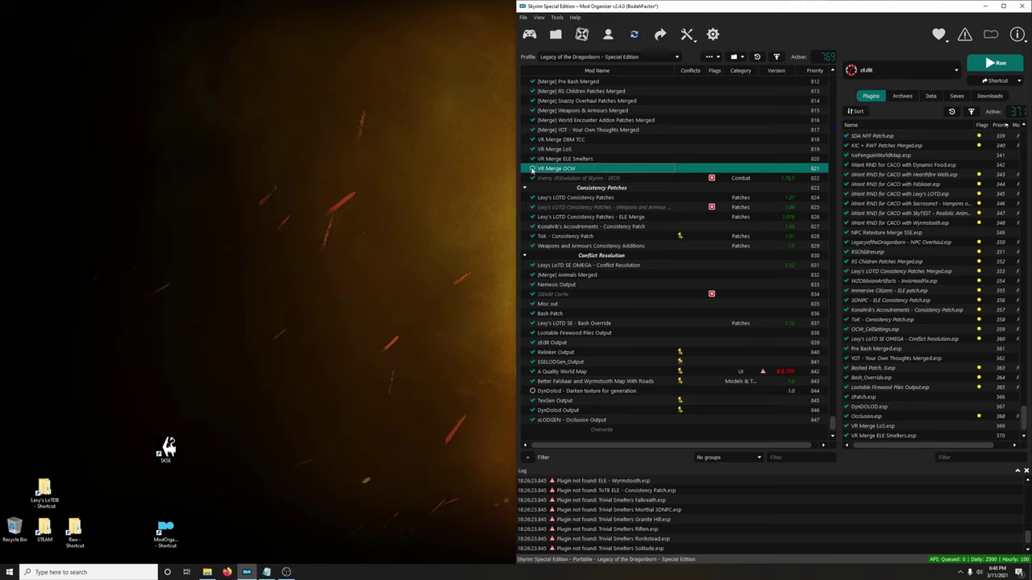
left_click(687, 34)
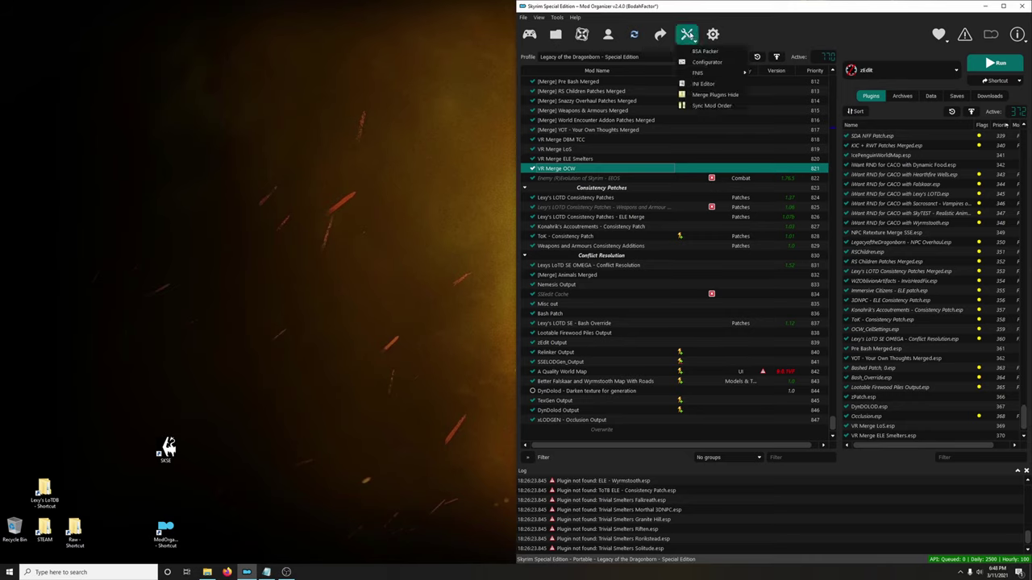
left_click(707, 95)
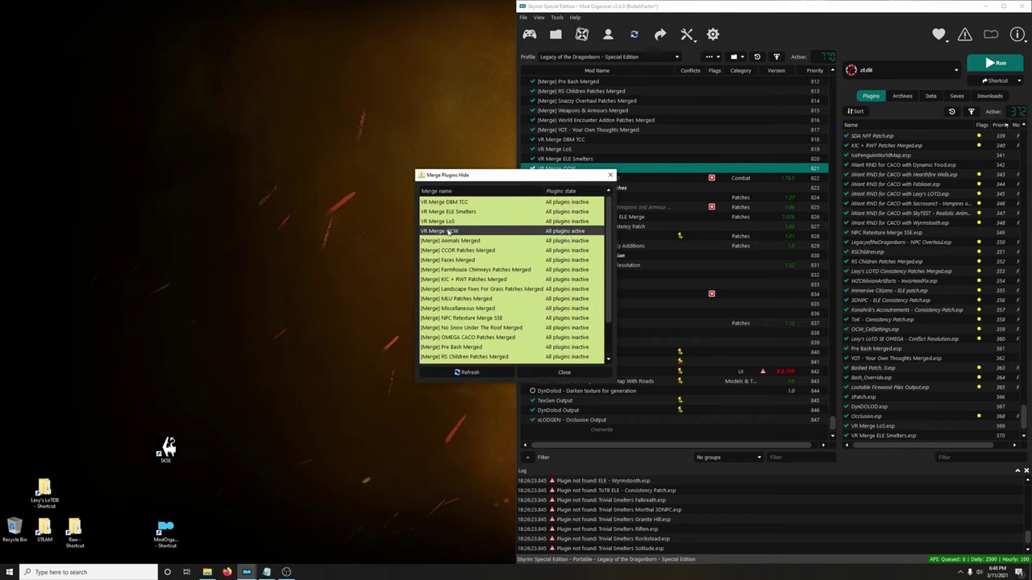
right_click(448, 232)
left_click(471, 237)
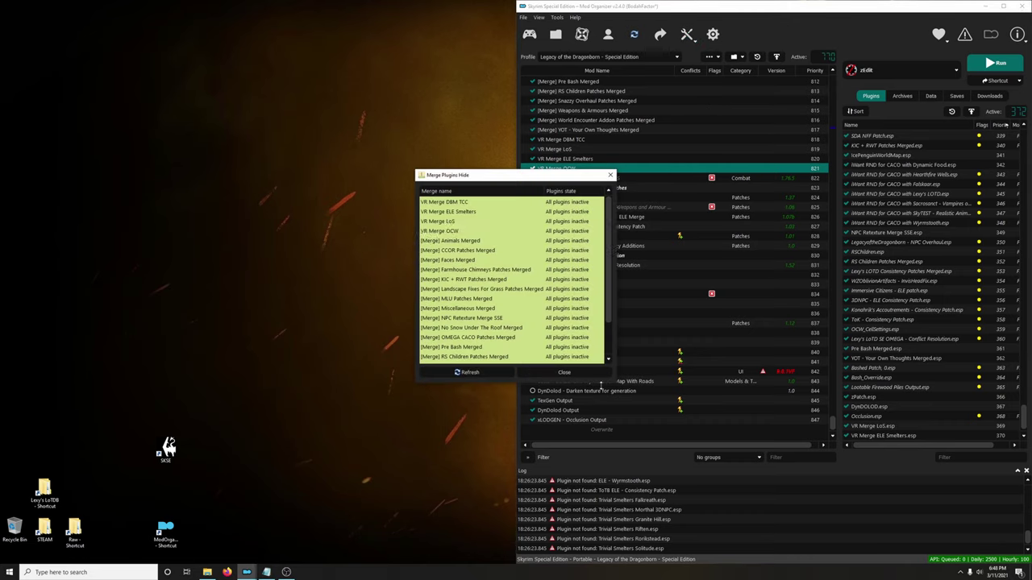
left_click(564, 372)
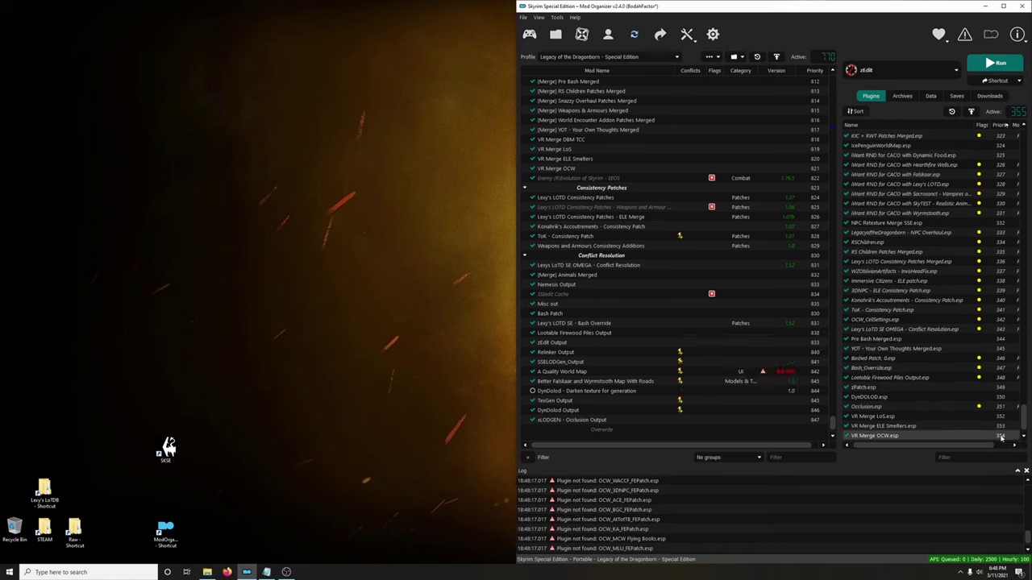
mouse_move(994, 437)
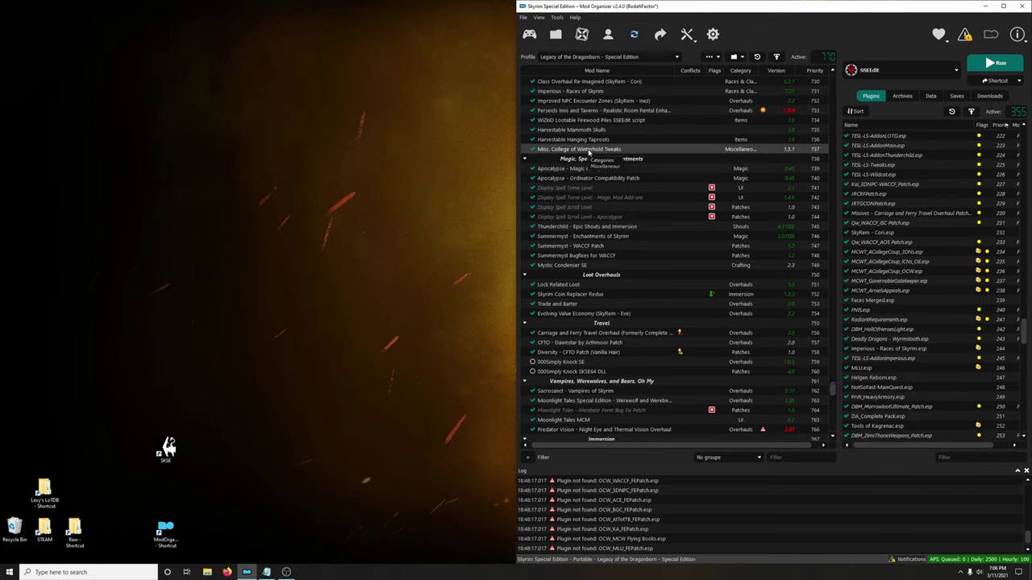
- Copy the Legacy of the Dragonborn - Special Edition profile as a new profile named VR Merge MCWT
left_click(611, 150)
left_click(600, 57)
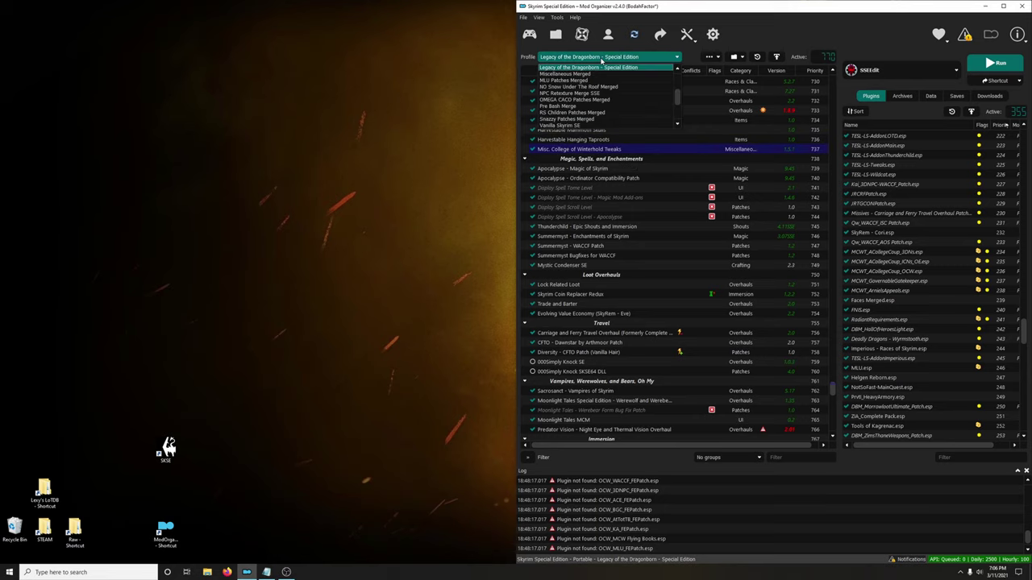
scroll(595, 71, "up", 3)
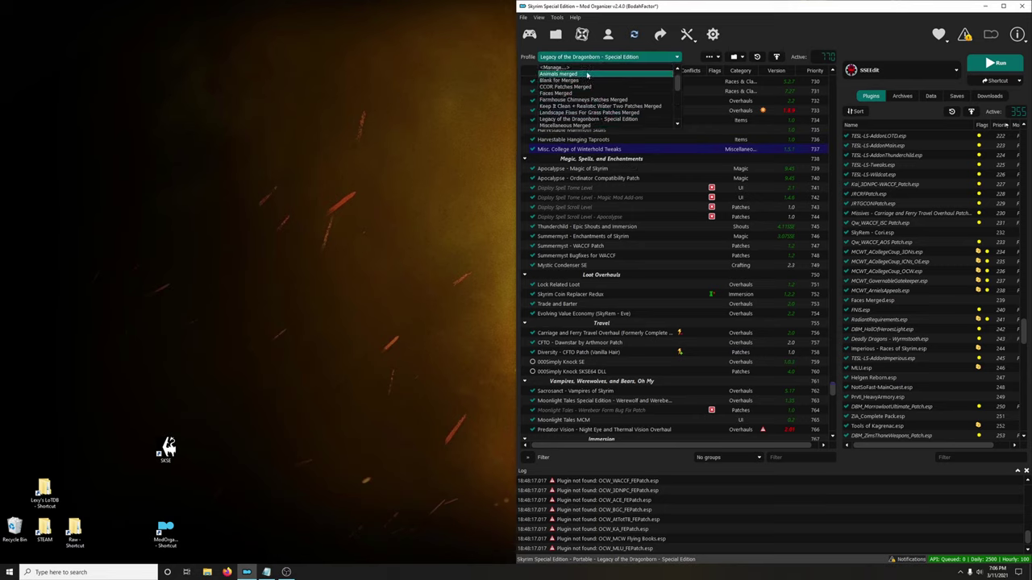
left_click(585, 67)
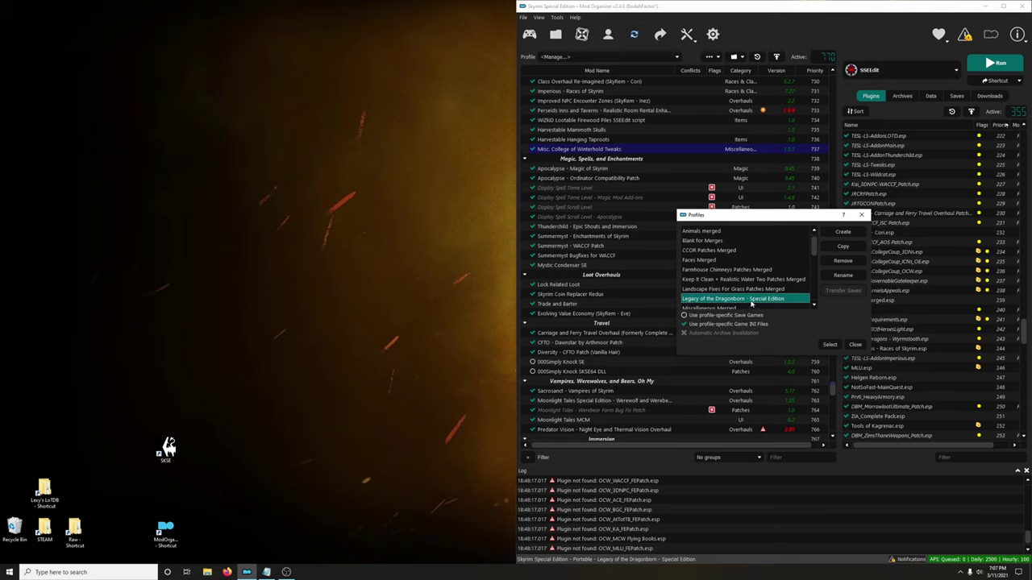
left_click(838, 247)
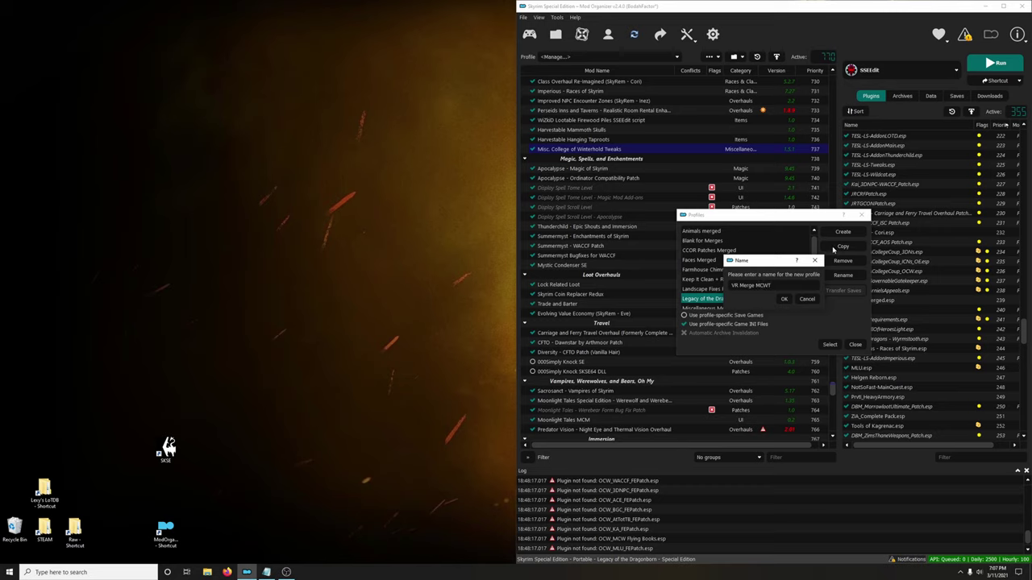
left_click(784, 299)
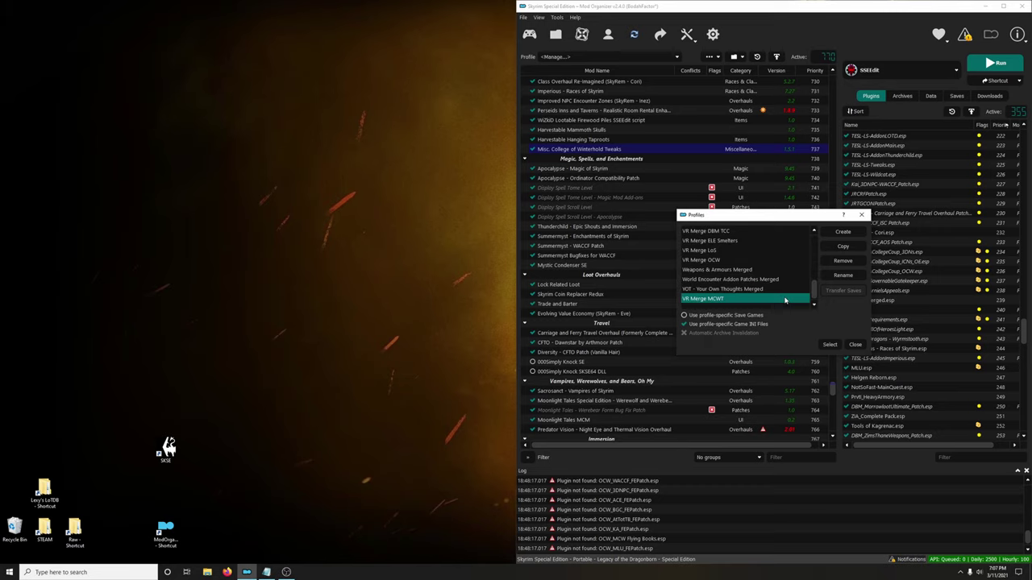
left_click(854, 345)
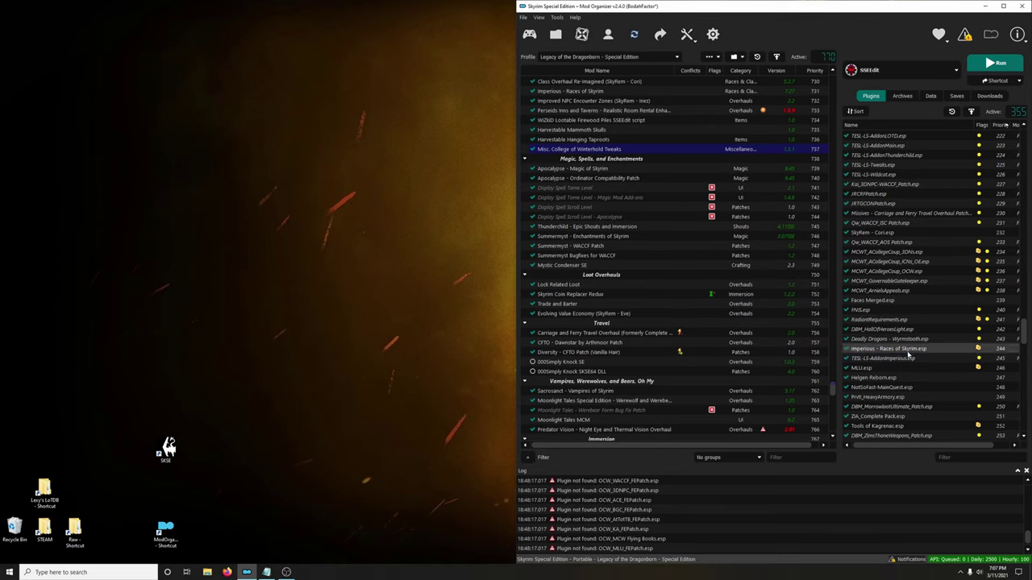
- Switch the active profile to VR Merge MCWT
left_click(604, 56)
scroll(584, 113, "down", 5)
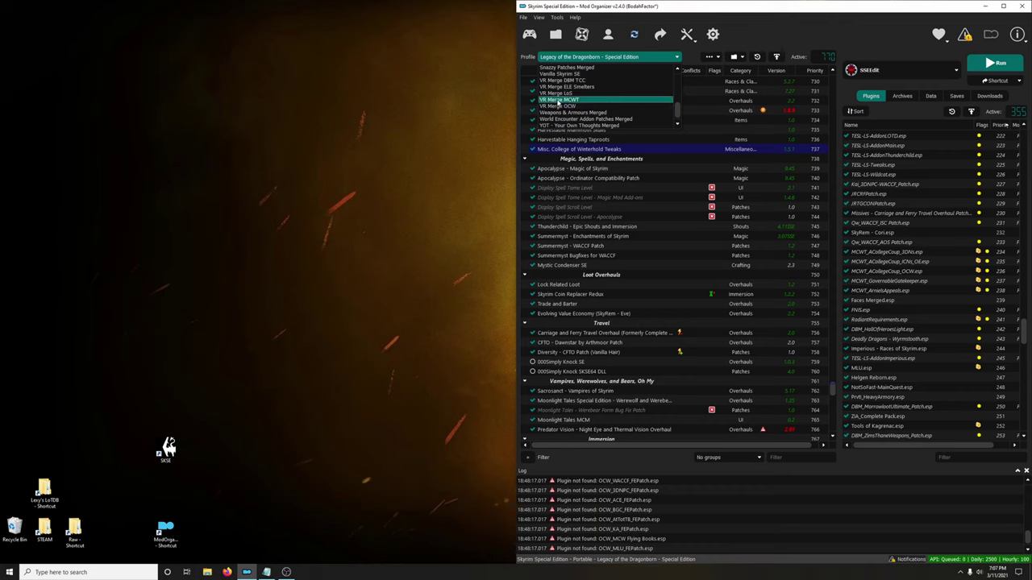
left_click(558, 100)
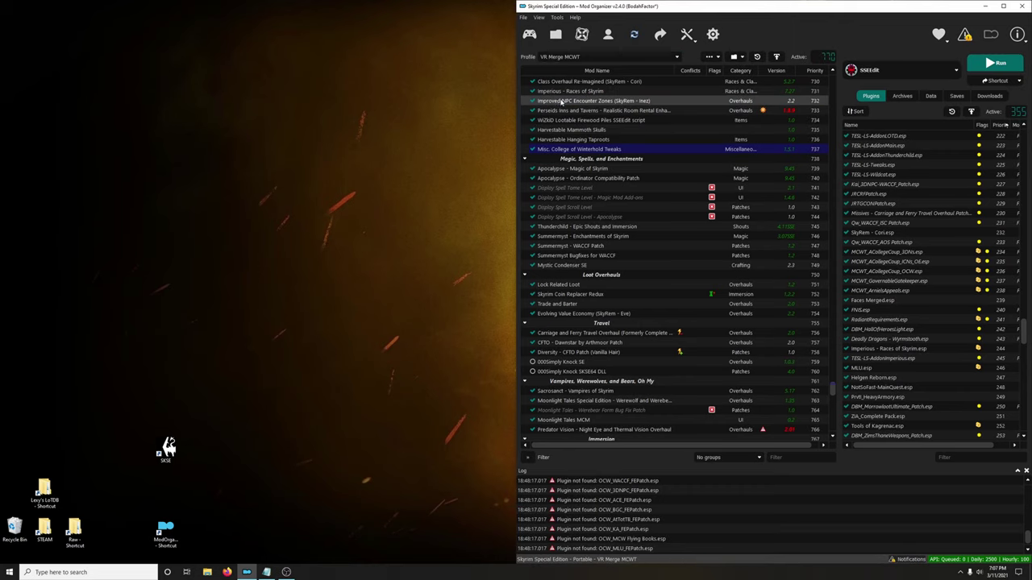
- Move all MCWT plugins of Misc. College of Winterhold Tweaks to the end of the load order, after VR Merge OCW.esp
left_click(551, 150)
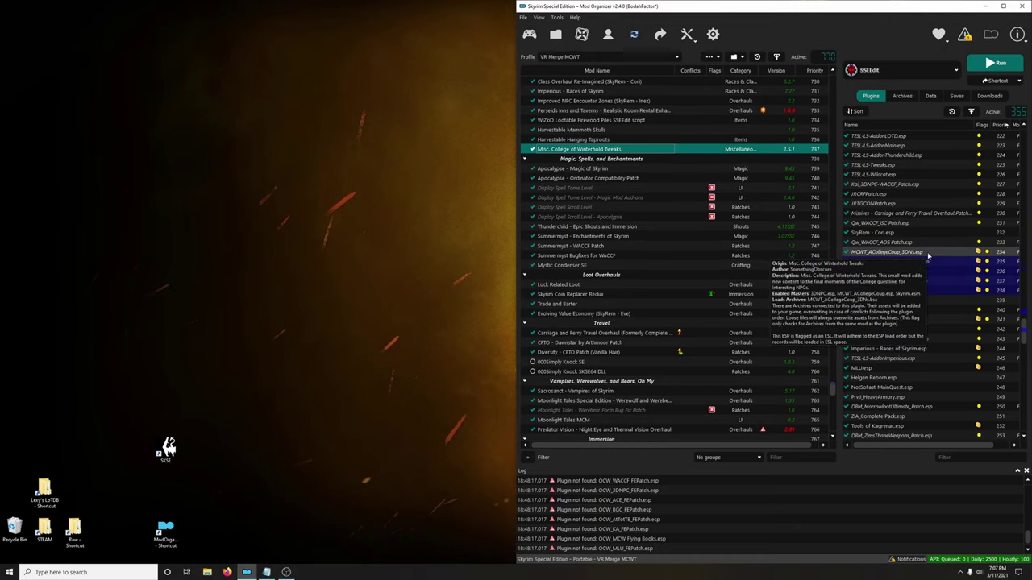
left_click_drag(928, 257, 921, 292)
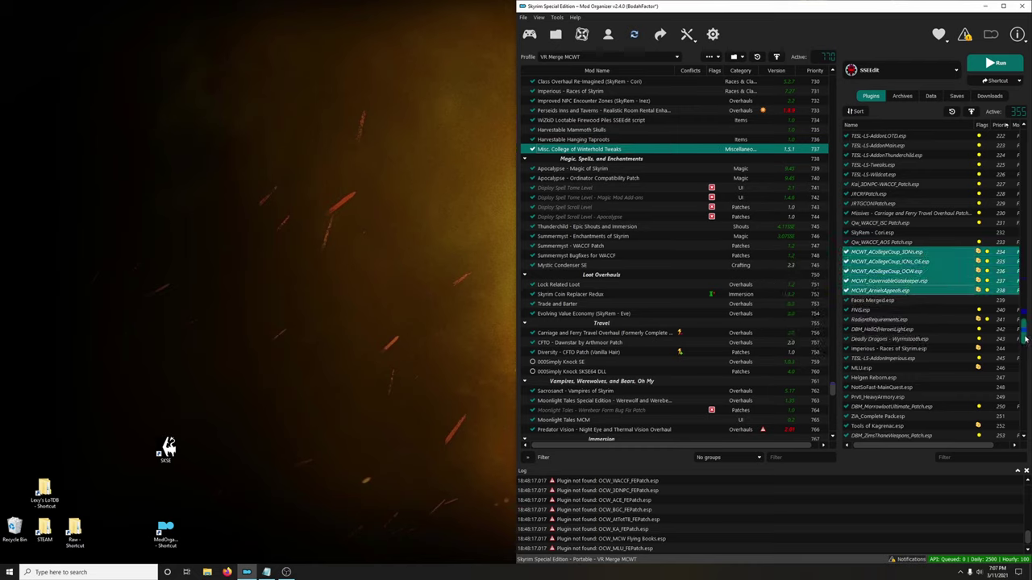
scroll(933, 300, "up", 20)
left_click(900, 263)
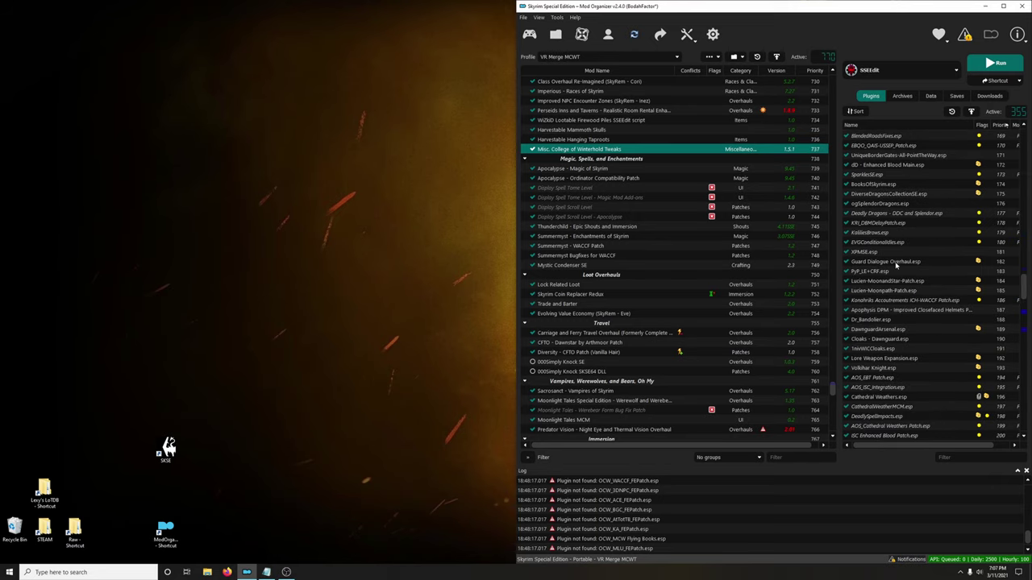
scroll(896, 266, "down", 17)
left_click(895, 235)
left_click_drag(896, 243, 899, 203)
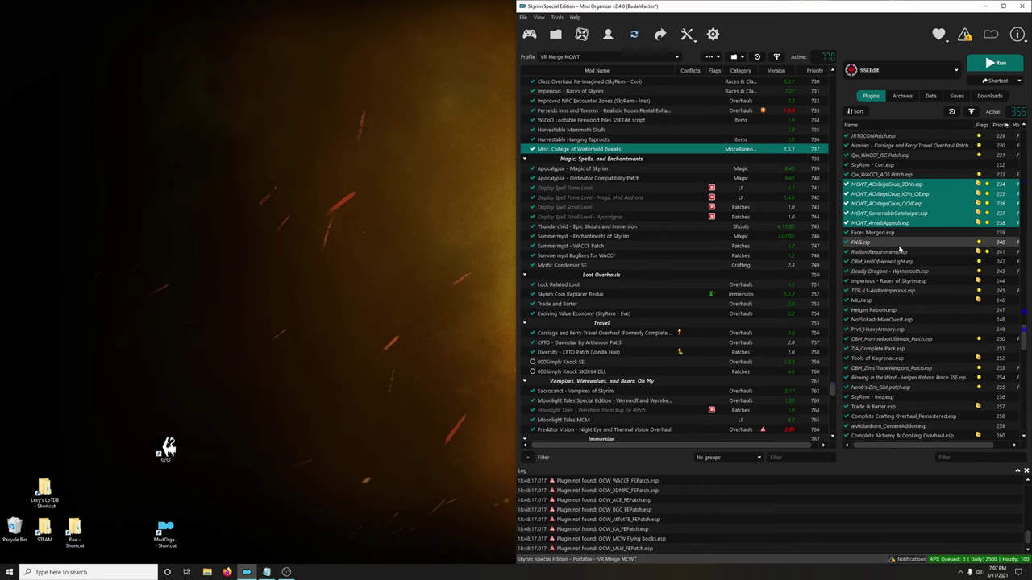
scroll(951, 274, "up", 2)
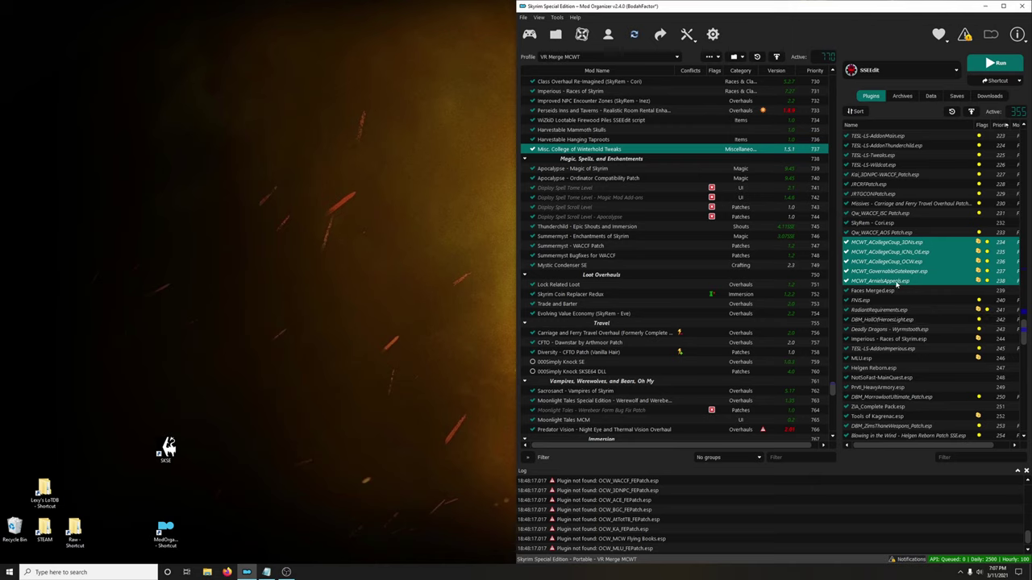
left_click_drag(895, 282, 917, 416)
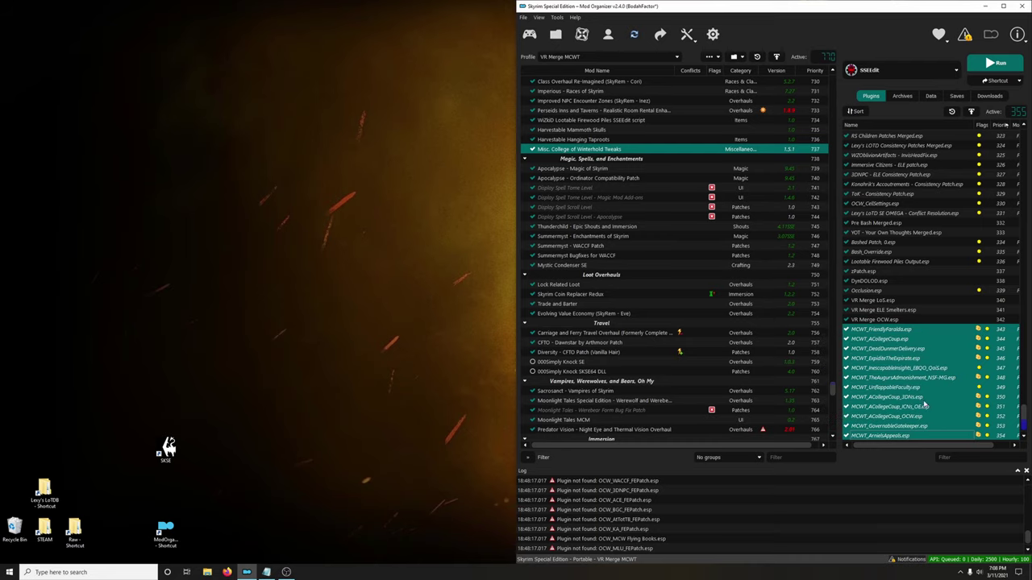
left_click_drag(959, 435, 882, 329)
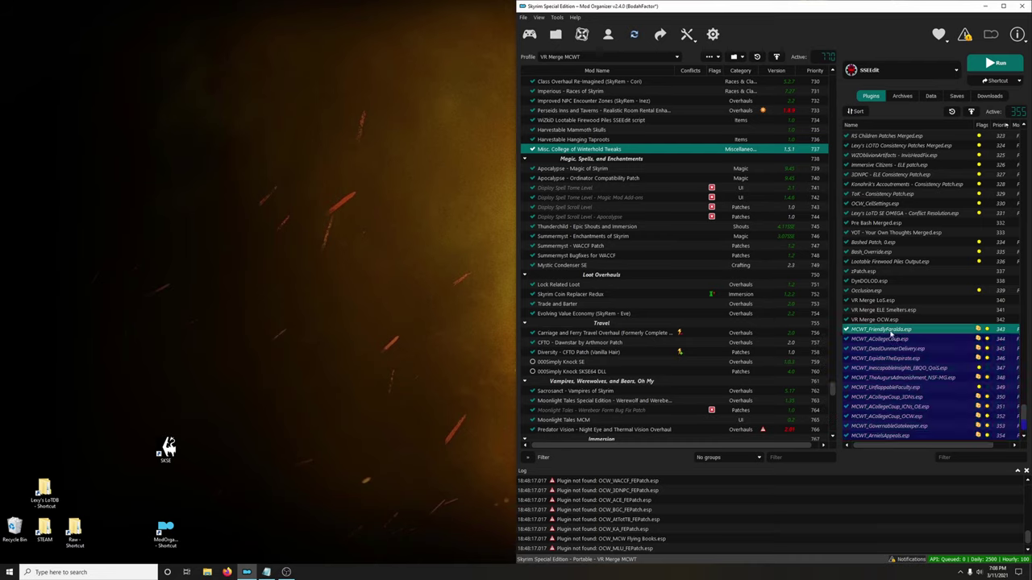
- Extract the MCWT_DeadDunmerDelivery.bsa archive into the Misc. College of Winterhold Tweaks folder inside mods
left_click(902, 96)
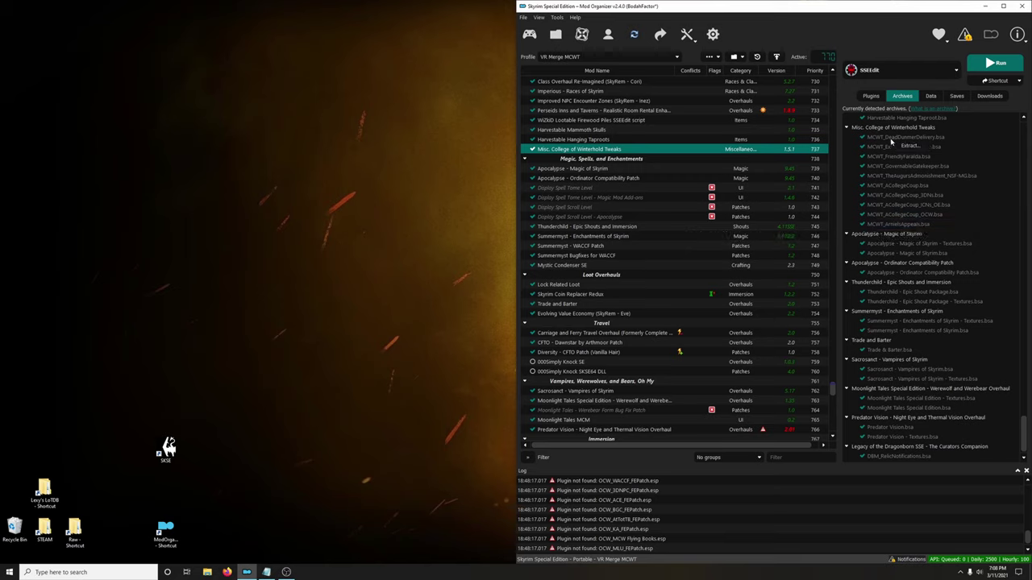
right_click(892, 141)
left_click(898, 146)
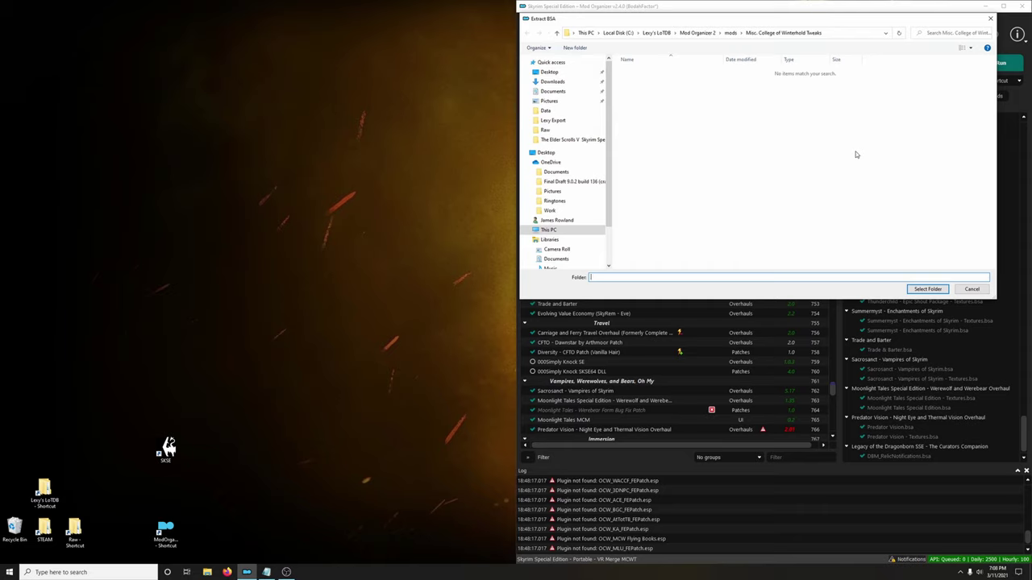
left_click(684, 34)
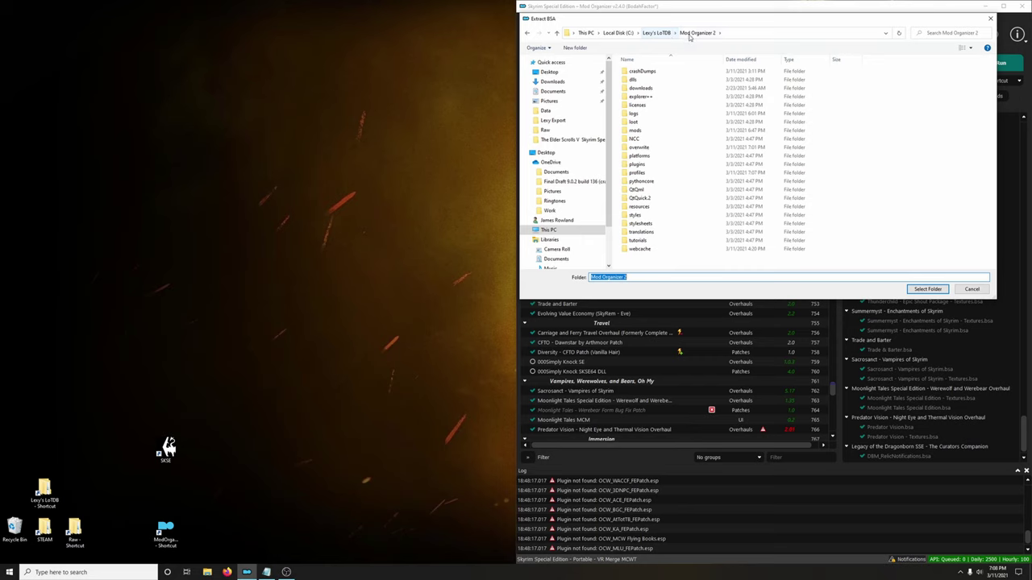
double_click(645, 130)
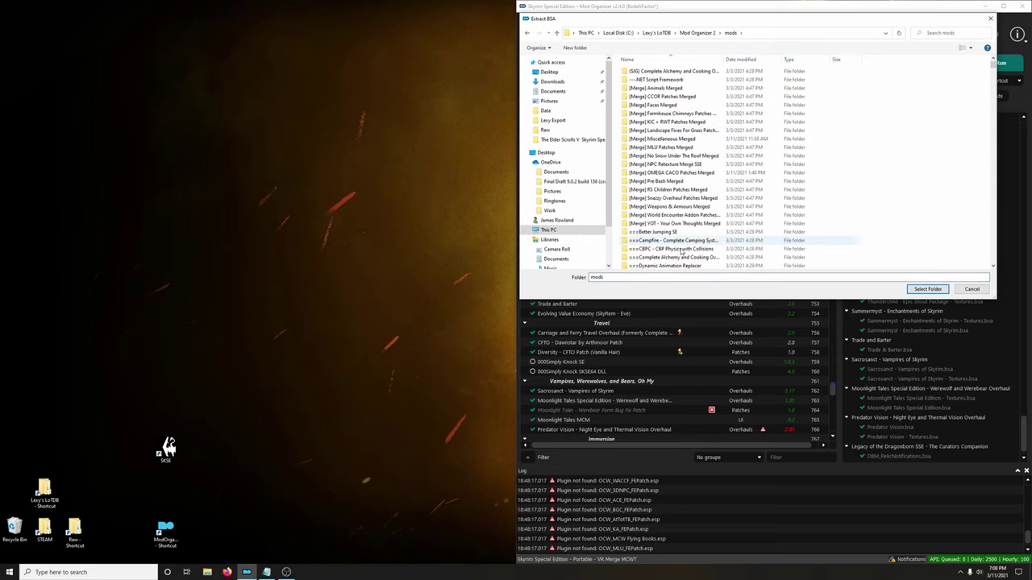
double_click(597, 277)
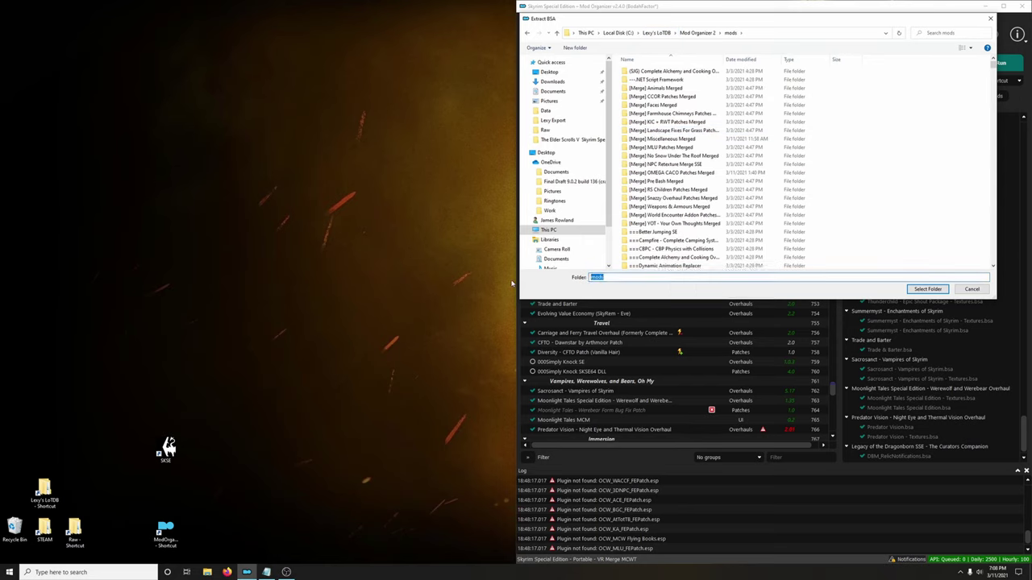
type("misc")
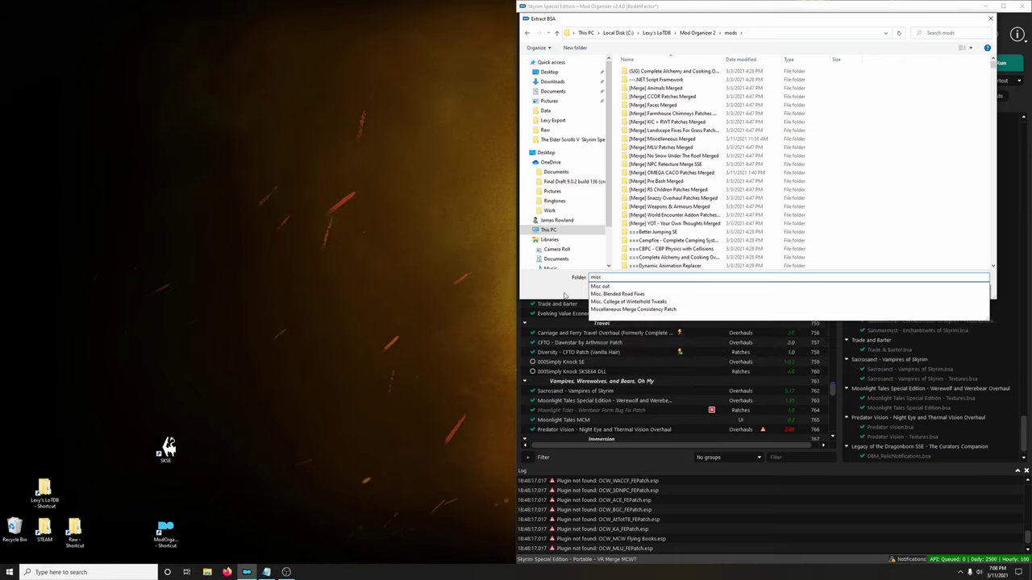
left_click(634, 302)
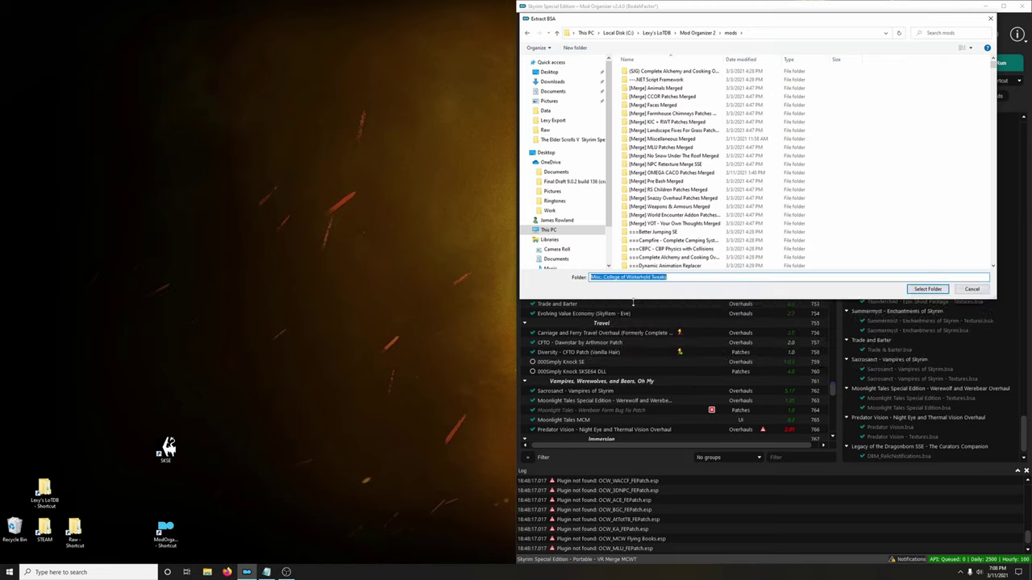
left_click(920, 290)
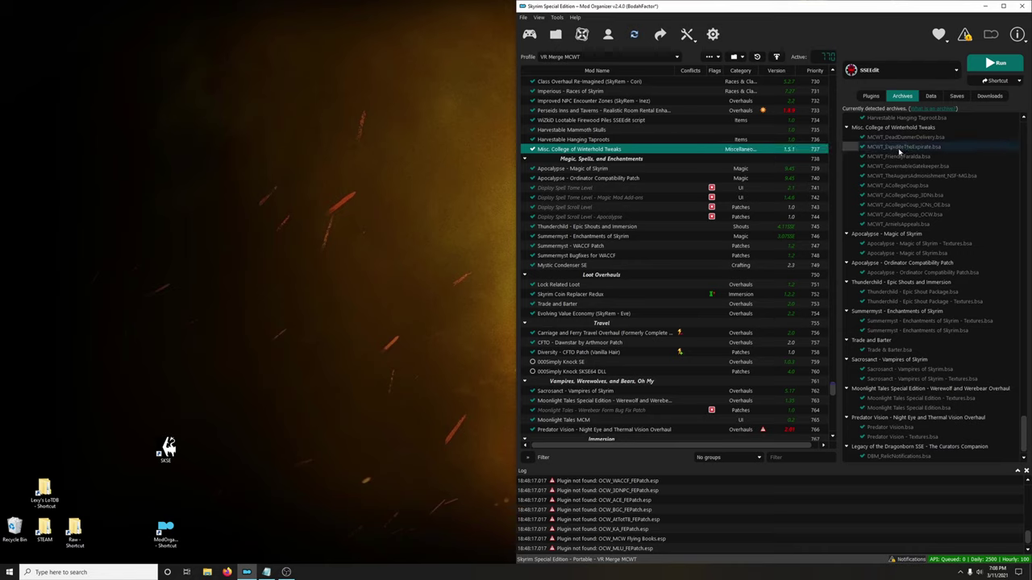
- Extract the MCWT ExpiditeTheExpirate, FriendlyFaralda and GovernableGatekeeper archives into the Misc. College of Winterhold Tweaks mod folder
right_click(899, 148)
left_click(917, 161)
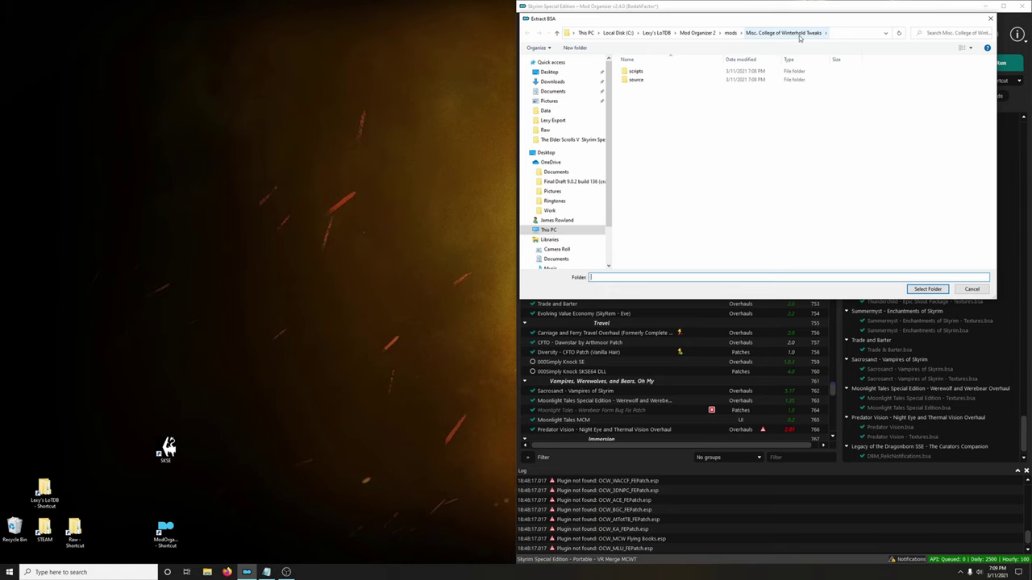
left_click(928, 289)
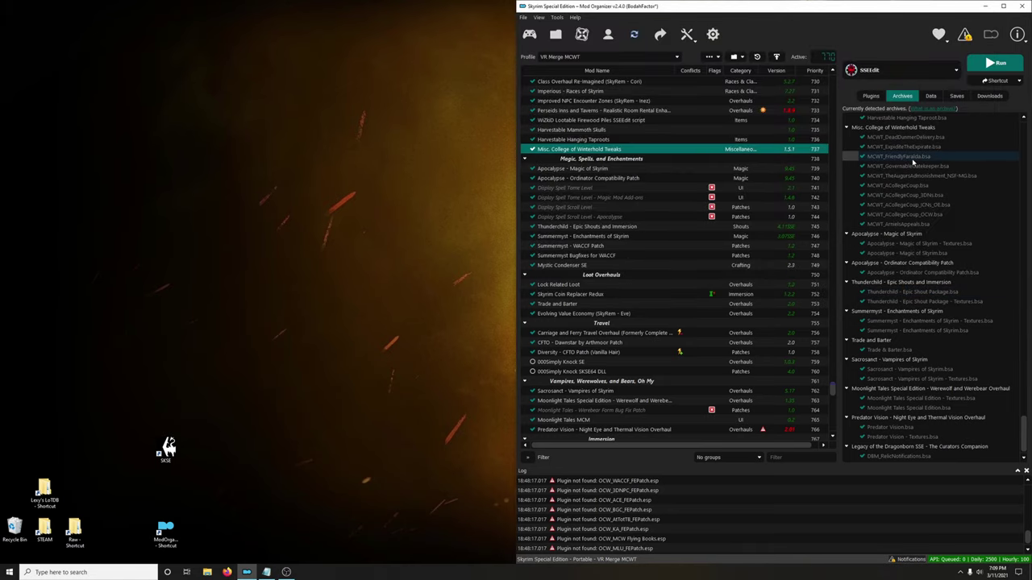
right_click(913, 164)
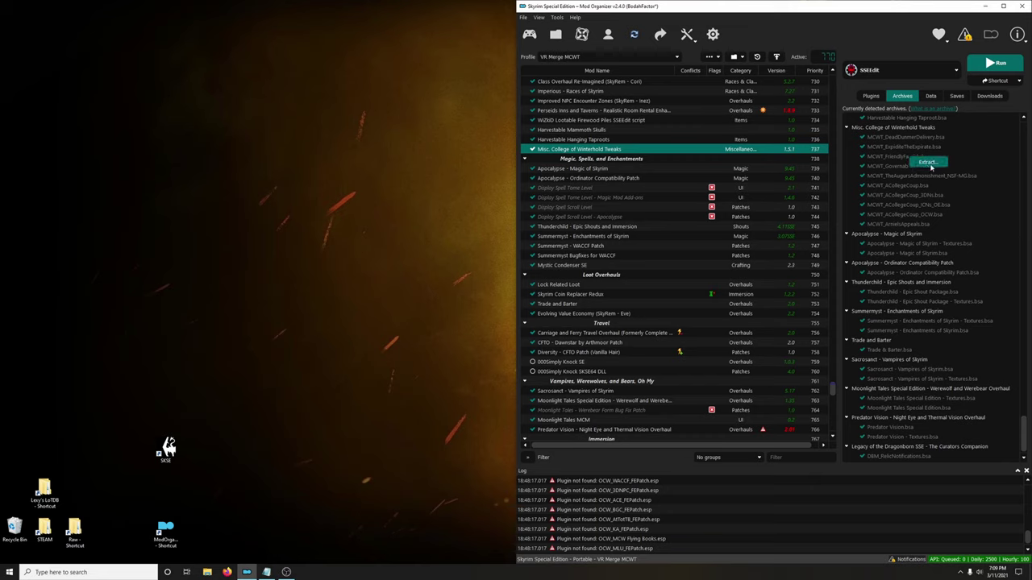
left_click(929, 166)
left_click(929, 289)
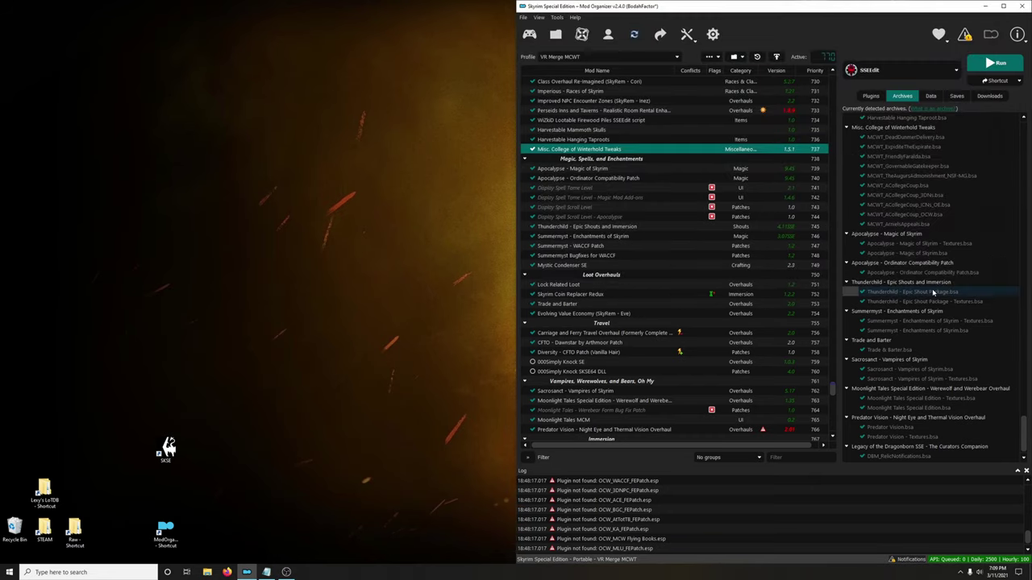
right_click(913, 167)
left_click(923, 173)
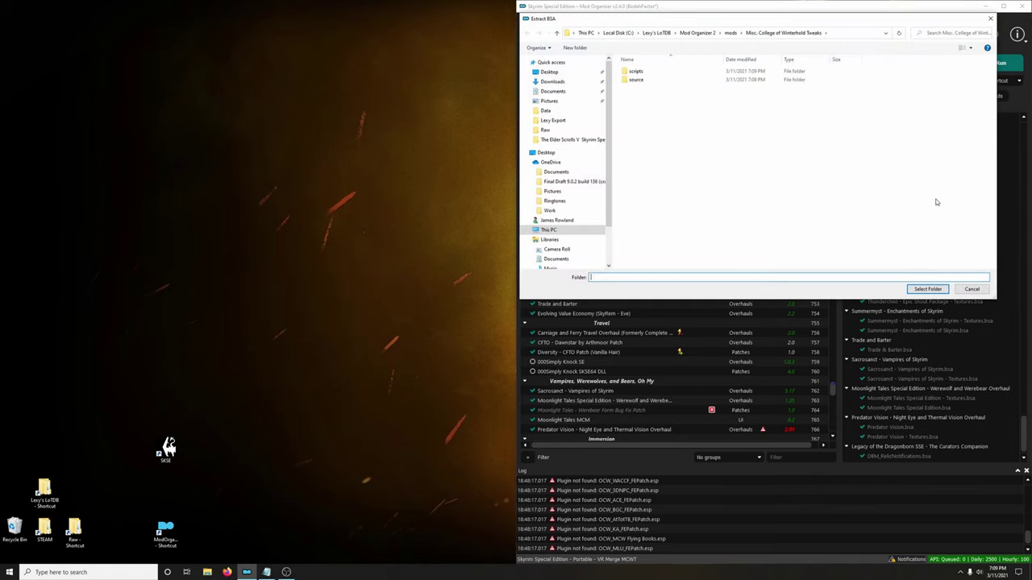
left_click(927, 288)
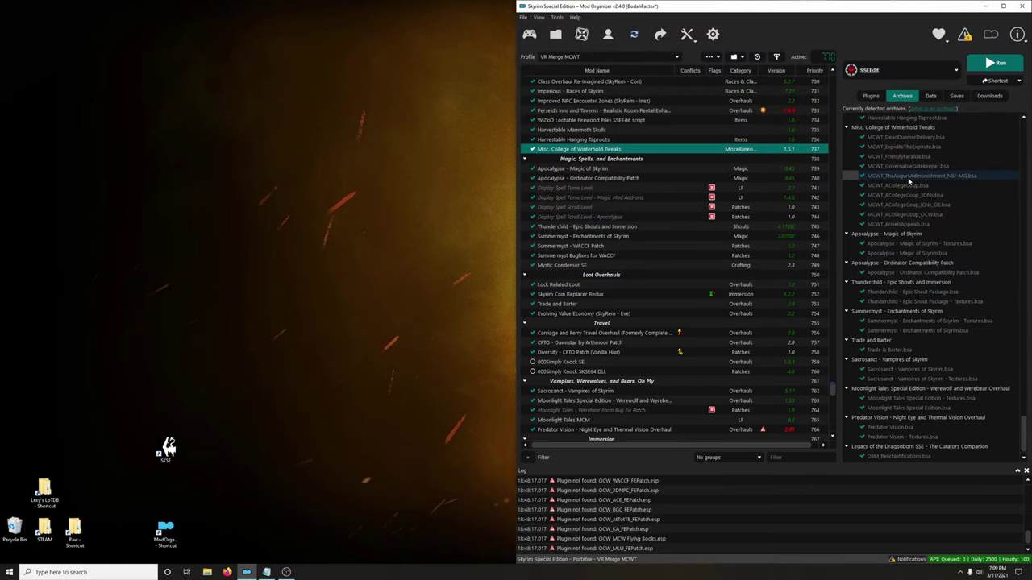
- Extract the MCWT TheAugursAdmonishment_NSF-MG and ACollegeCoup archives into the Misc. College of Winterhold Tweaks mod folder
right_click(924, 179)
left_click(932, 184)
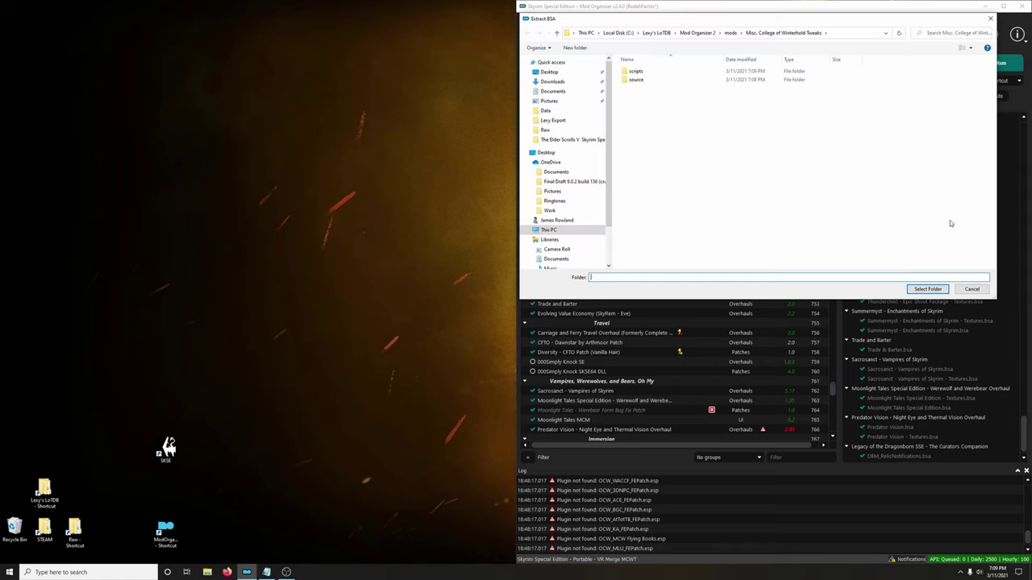
left_click(927, 289)
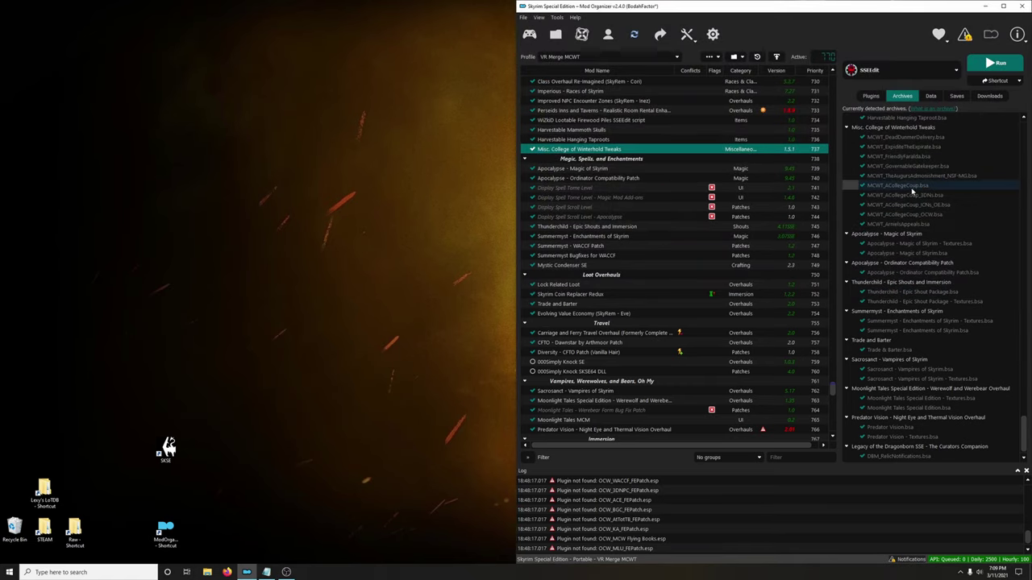
right_click(906, 190)
left_click(911, 196)
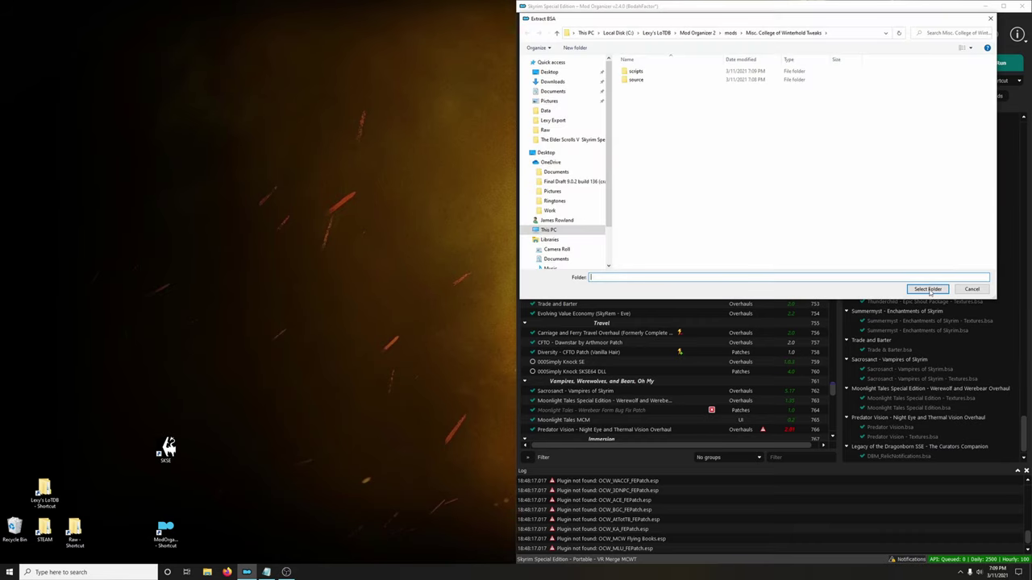
left_click(927, 289)
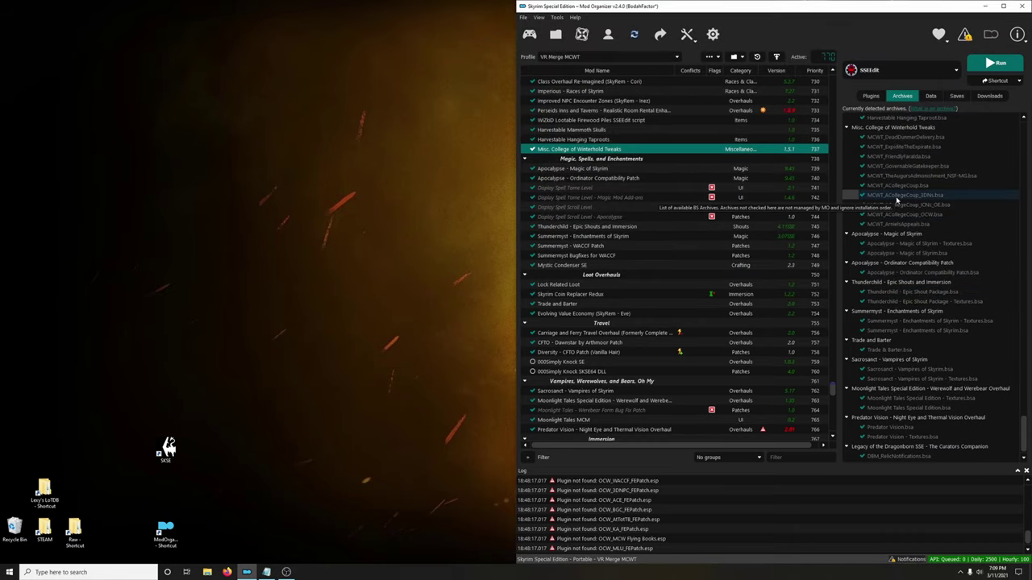
- Extract the MCWT ACollegeCoup_3DNs and ACollegeCoup_ICNs_OE archives into the Misc. College of Winterhold Tweaks mod folder
right_click(897, 199)
left_click(903, 205)
left_click(934, 293)
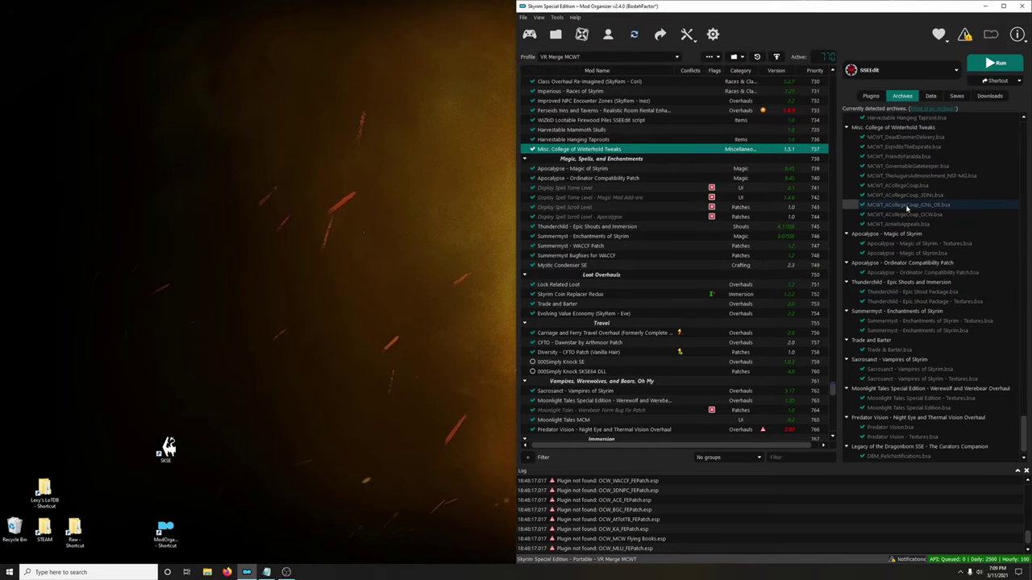
right_click(907, 208)
left_click(912, 213)
left_click(932, 293)
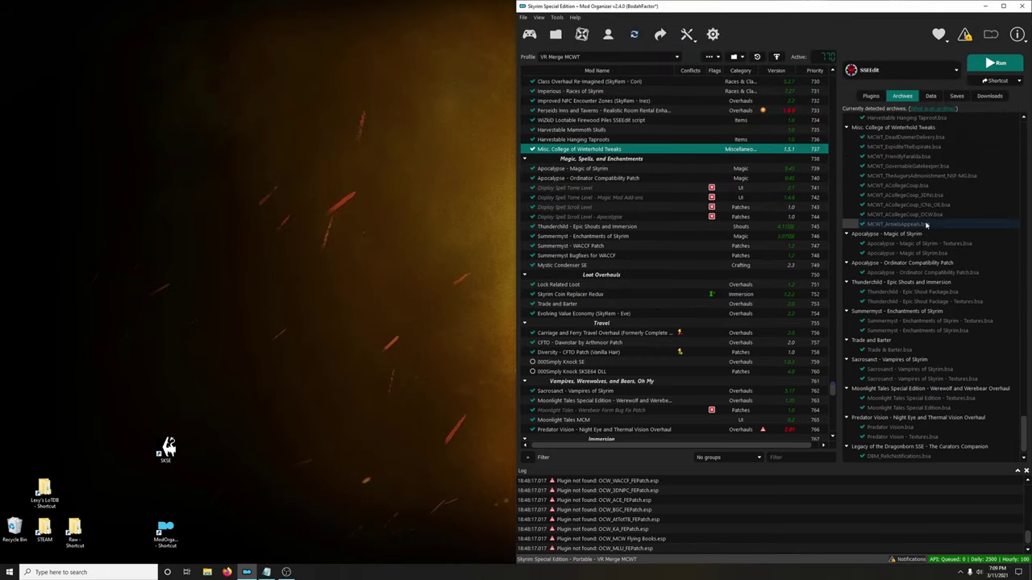
- Extract the MCWT ACollegeCoup_OCW and ArnielsAppeals archives into the Misc. College of Winterhold Tweaks mod folder
right_click(907, 216)
left_click(913, 222)
left_click(923, 288)
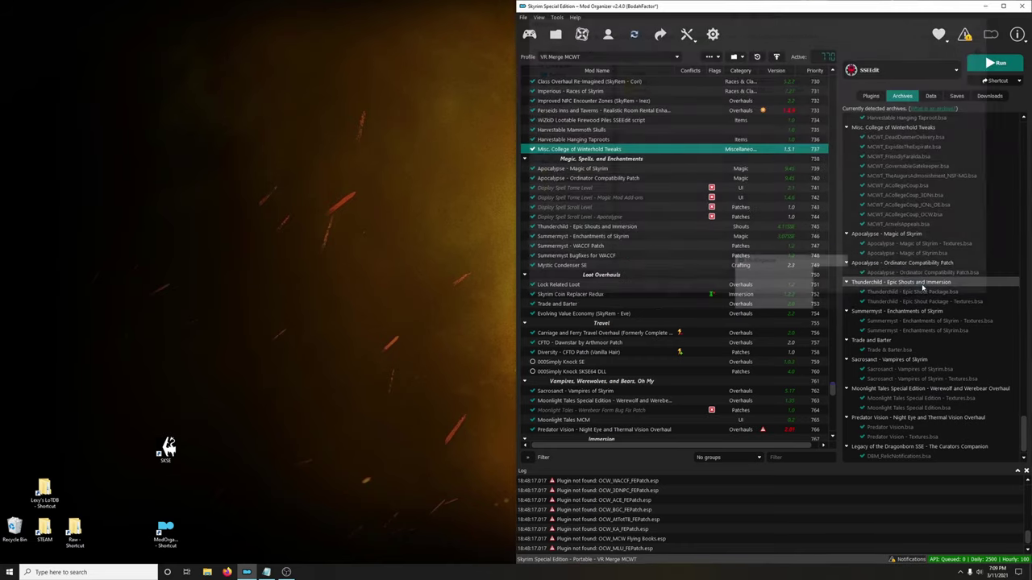
right_click(911, 227)
left_click(925, 234)
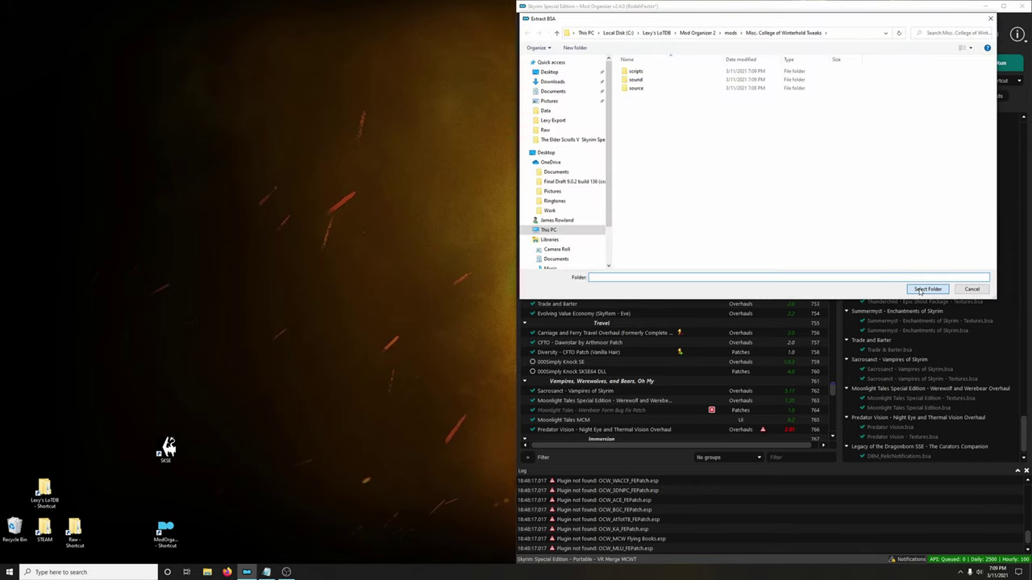
left_click(923, 289)
- Open the Misc. College of Winterhold Tweaks folder in Explorer and create a subfolder named New folder
right_click(578, 152)
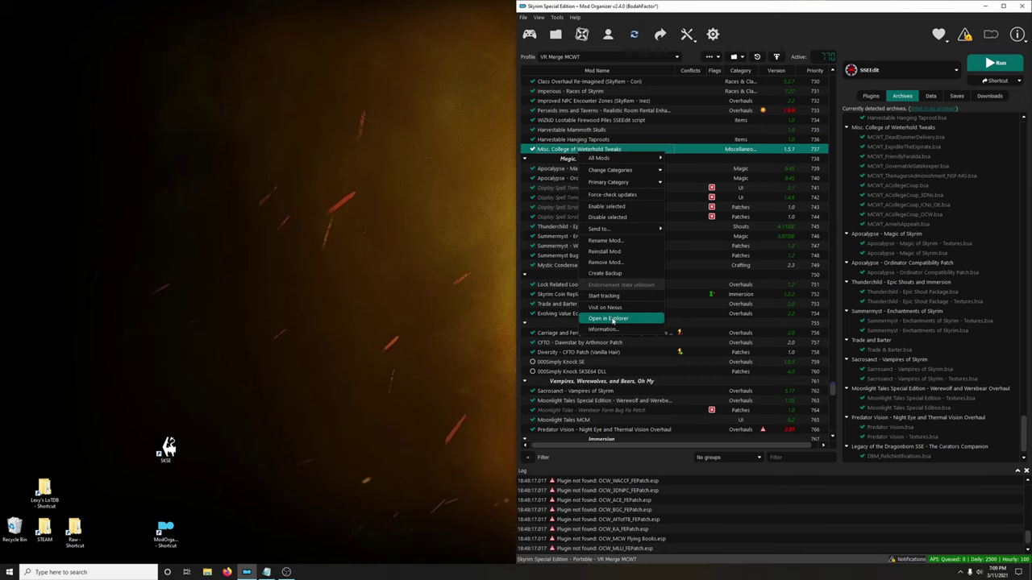
left_click(608, 318)
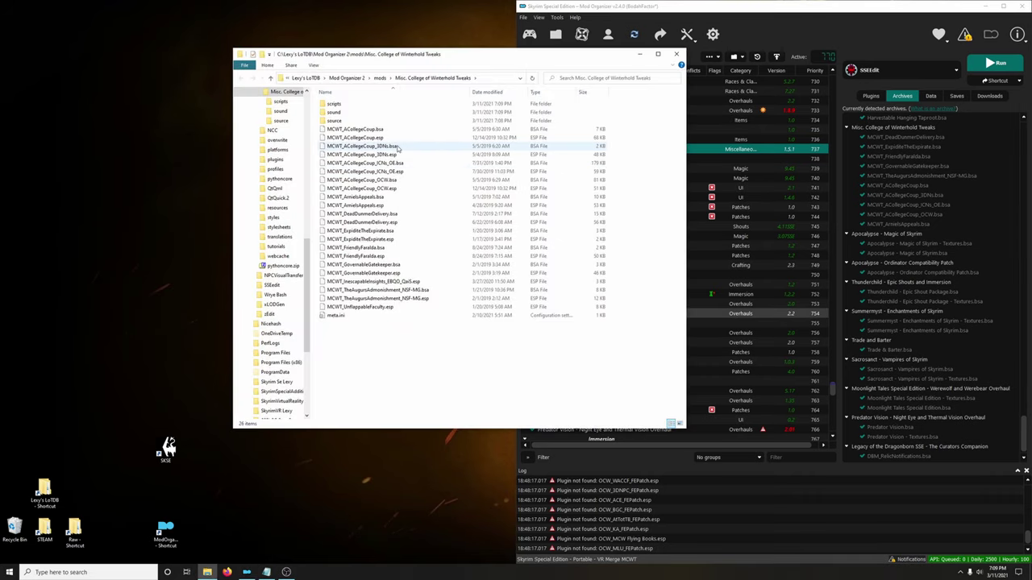
right_click(402, 360)
mouse_move(432, 458)
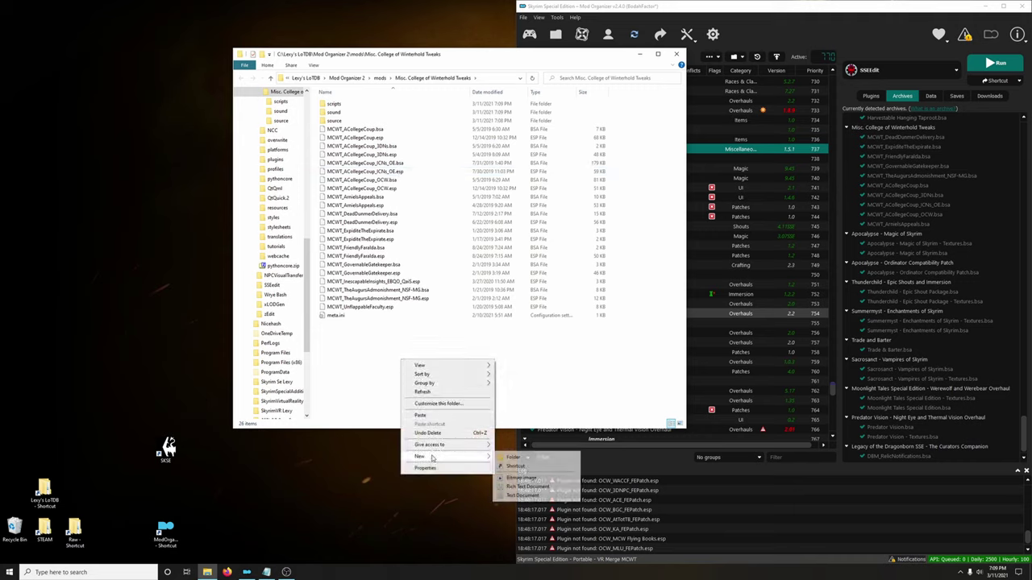
left_click(506, 457)
left_click(394, 388)
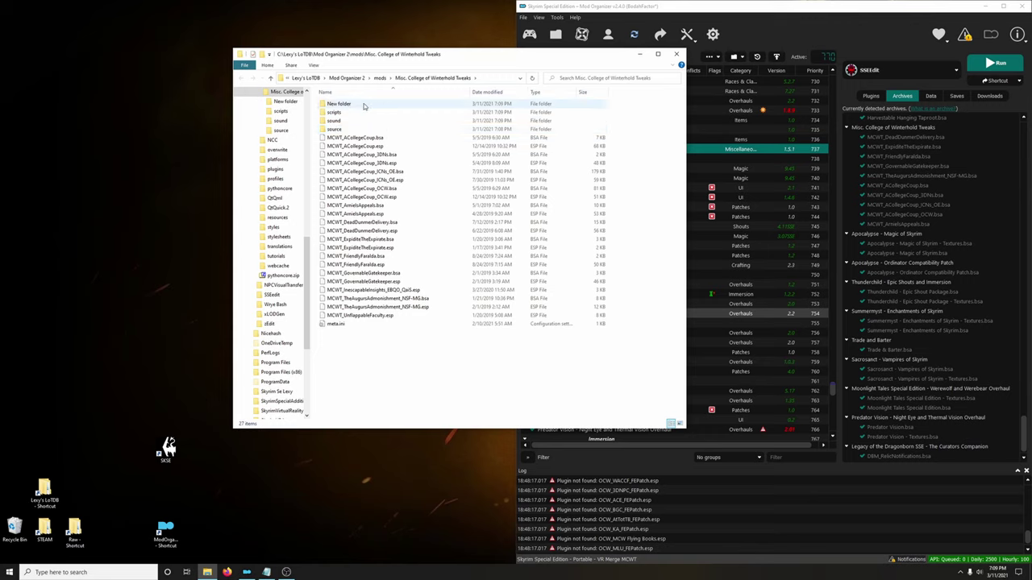
- Move all ten MCWT .bsa files out of the mod folder's root into New folder and close the Explorer window
left_click(400, 140)
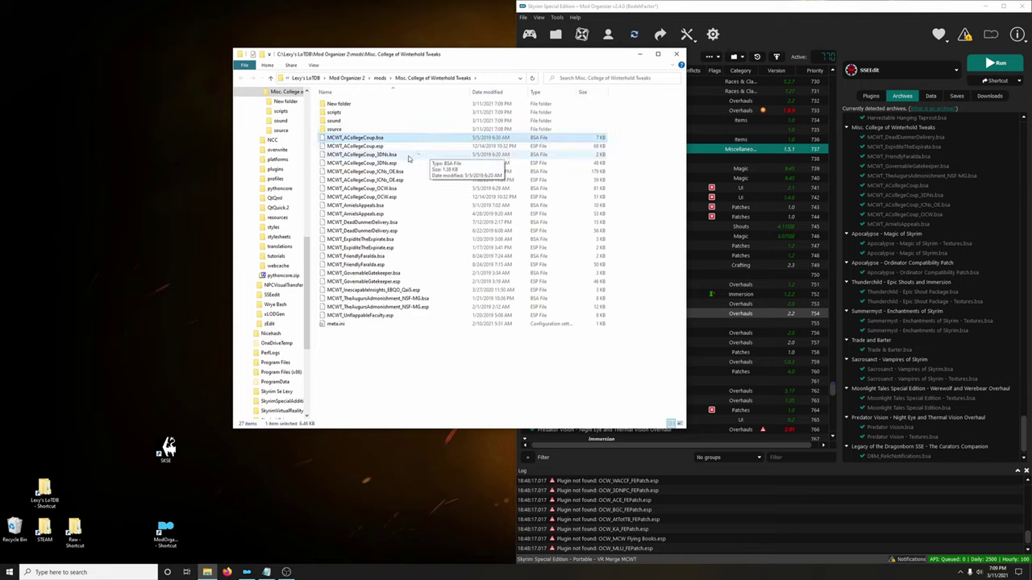
left_click(409, 155, "ctrl")
left_click(408, 172, "ctrl")
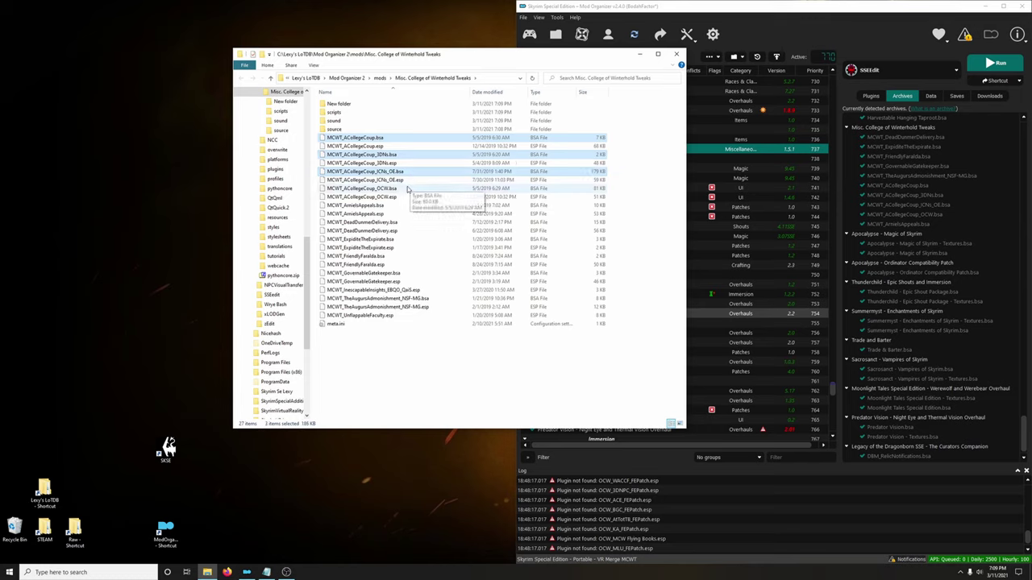
left_click(403, 188, "ctrl")
left_click(399, 205, "ctrl")
left_click(397, 222, "ctrl")
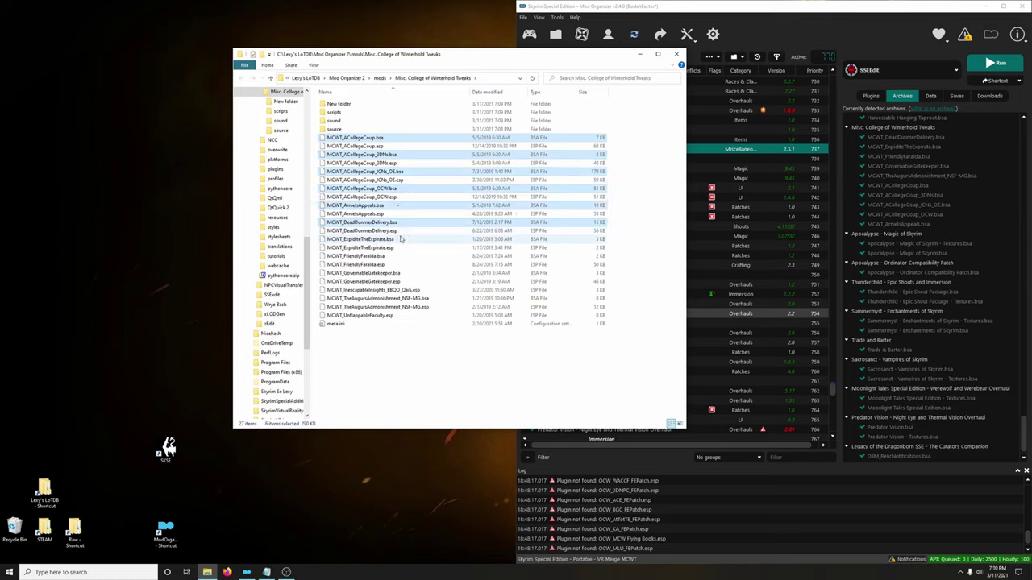
left_click(400, 239, "ctrl")
left_click(400, 255, "ctrl")
left_click(402, 273, "ctrl")
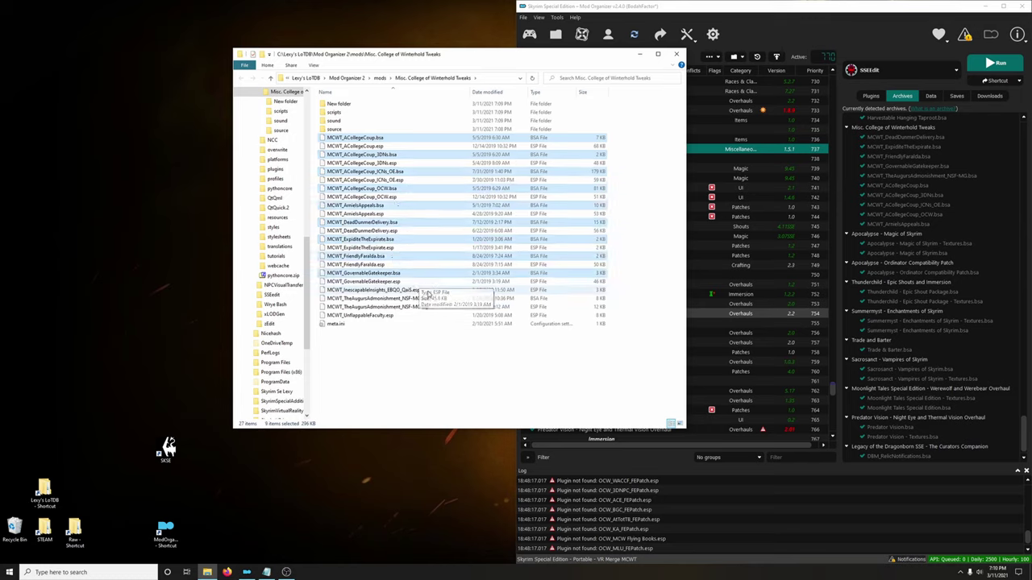
left_click(431, 300, "ctrl")
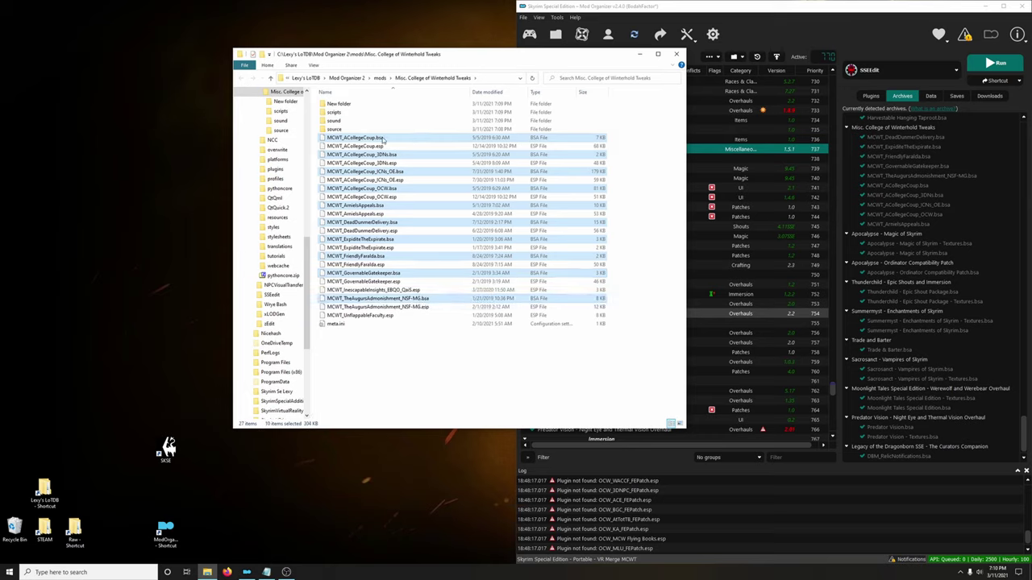
key("Delete")
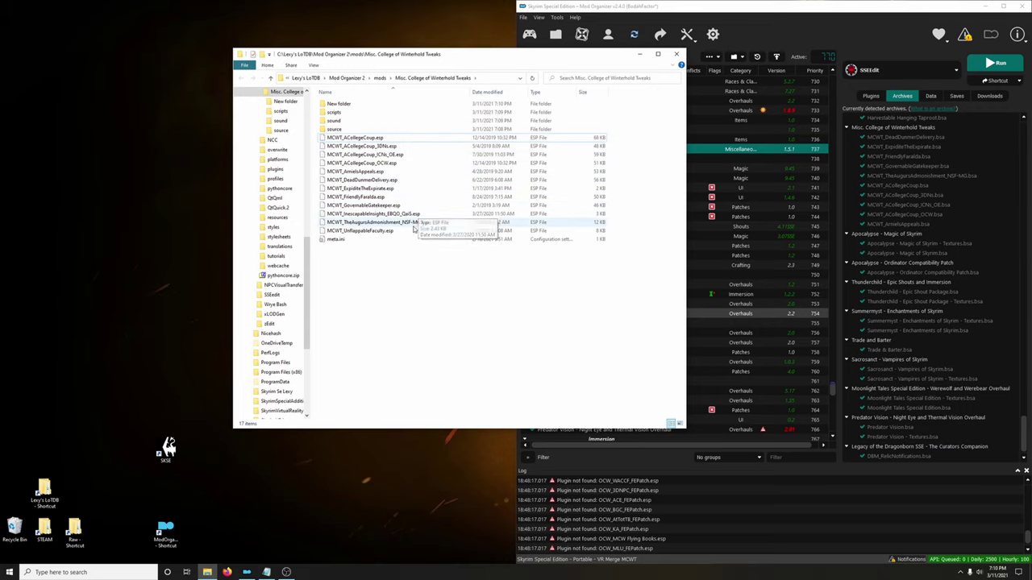
left_click(676, 54)
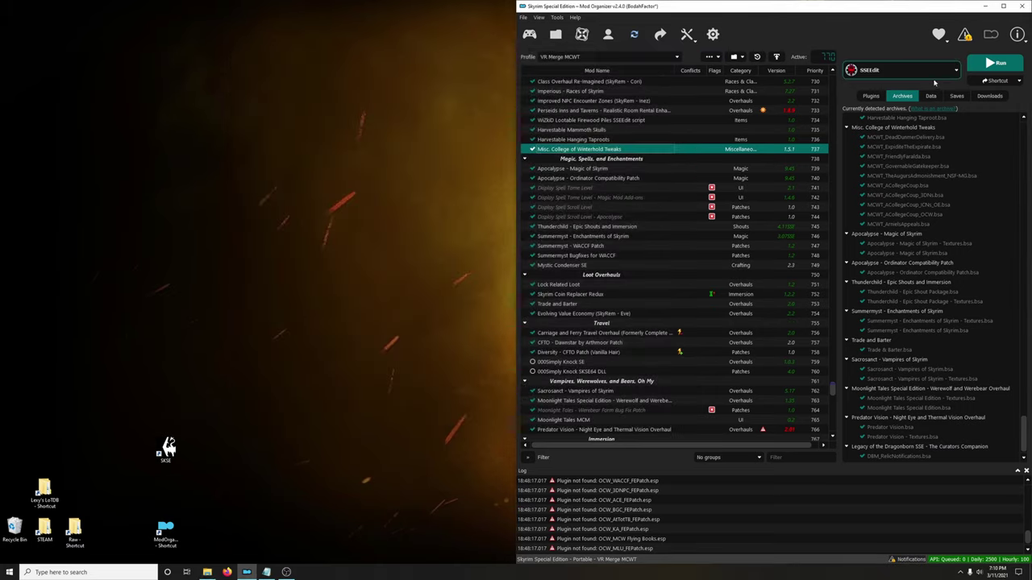
- Show the plugin list and refresh Mod Organizer's mod and plugin data
left_click(873, 98)
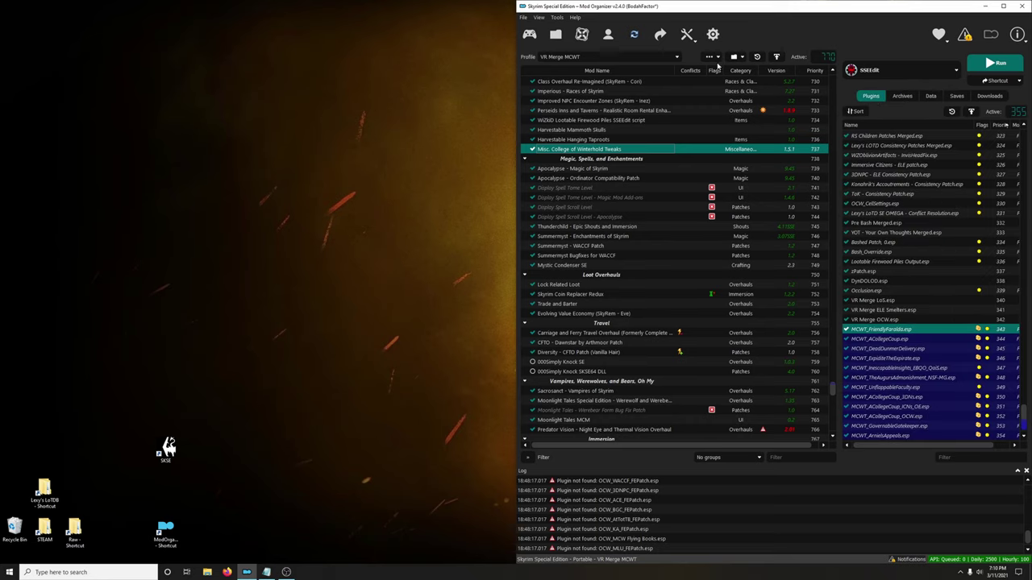
left_click(709, 56)
left_click(719, 159)
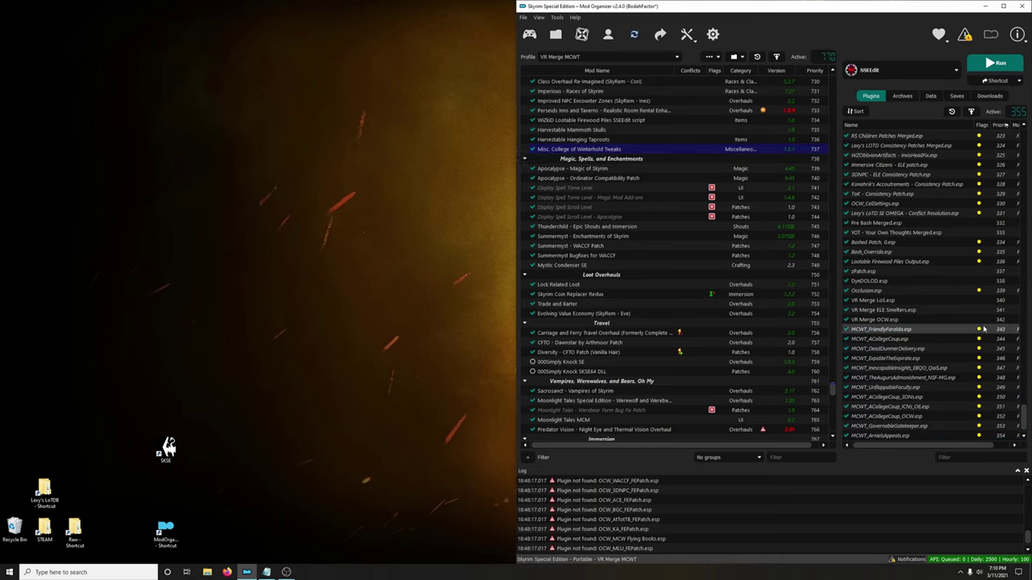
left_click(983, 455)
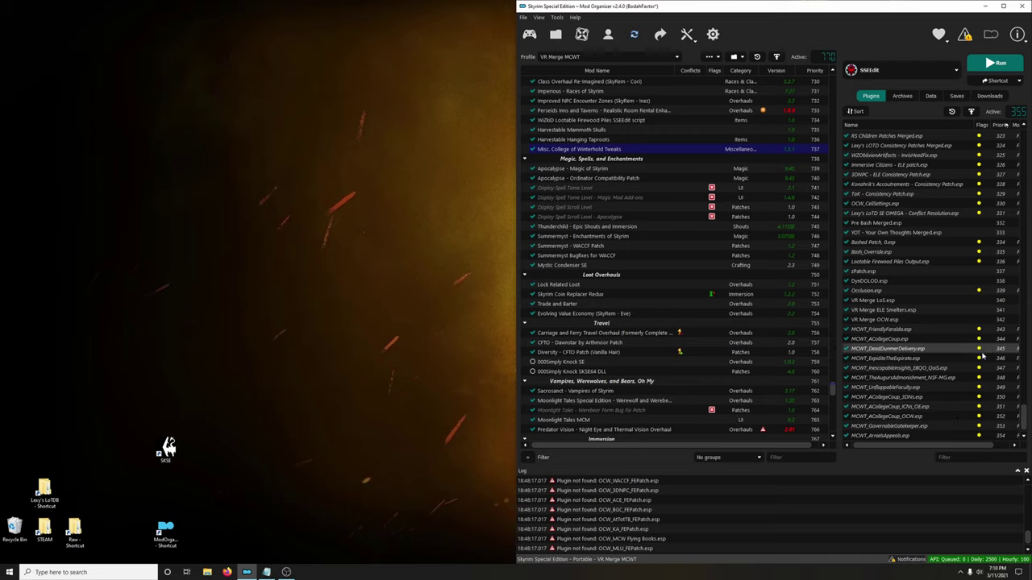
- Launch zEdit through Mod Organizer and start a zMerge session for Skyrim SE
left_click(900, 71)
left_click(865, 146)
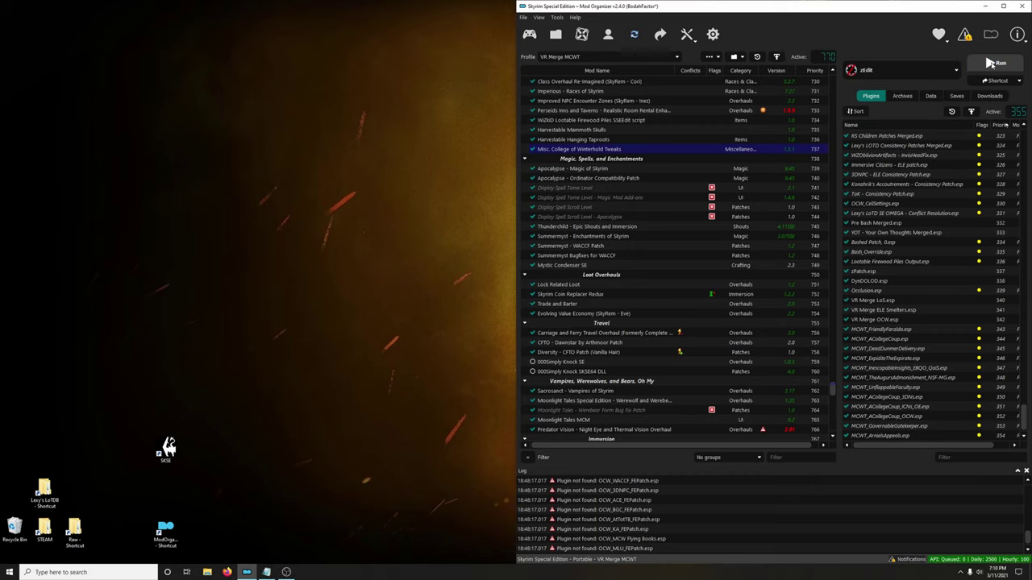
left_click(994, 63)
left_click(258, 201)
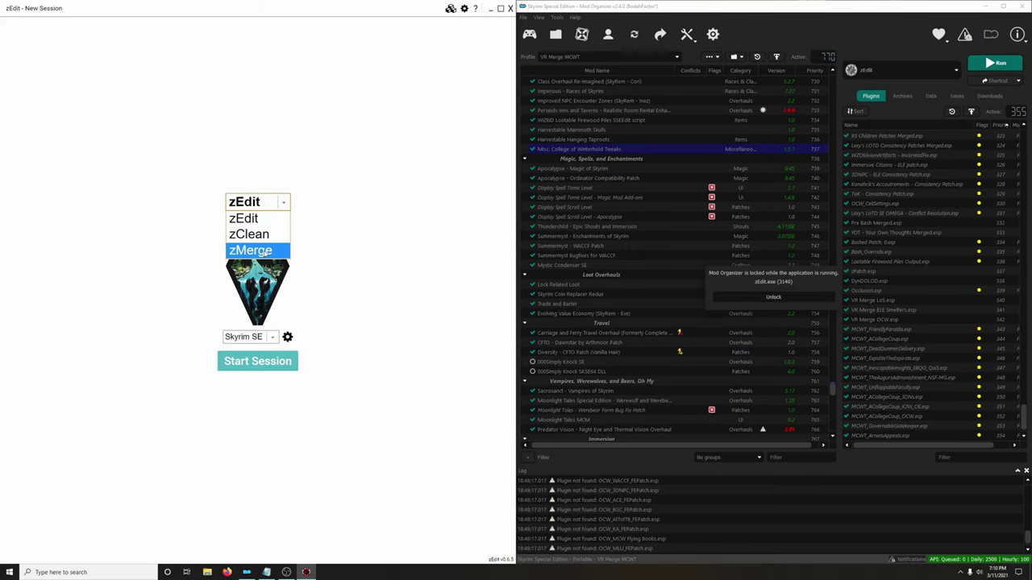
left_click(258, 249)
left_click(258, 359)
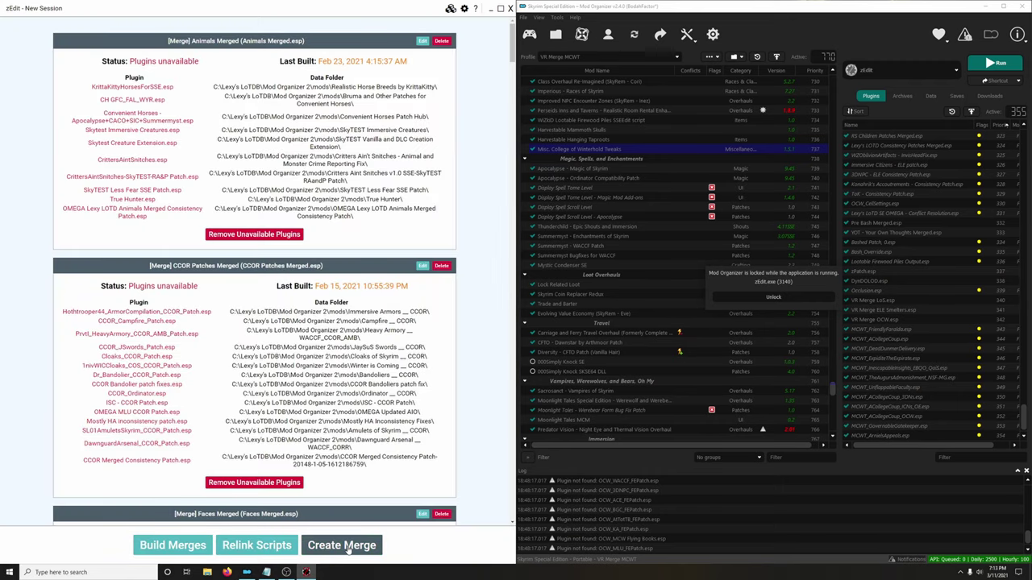
- Create a merge named VR Merge MCWT with the file name VR Merge MCWT.esp
left_click(348, 548)
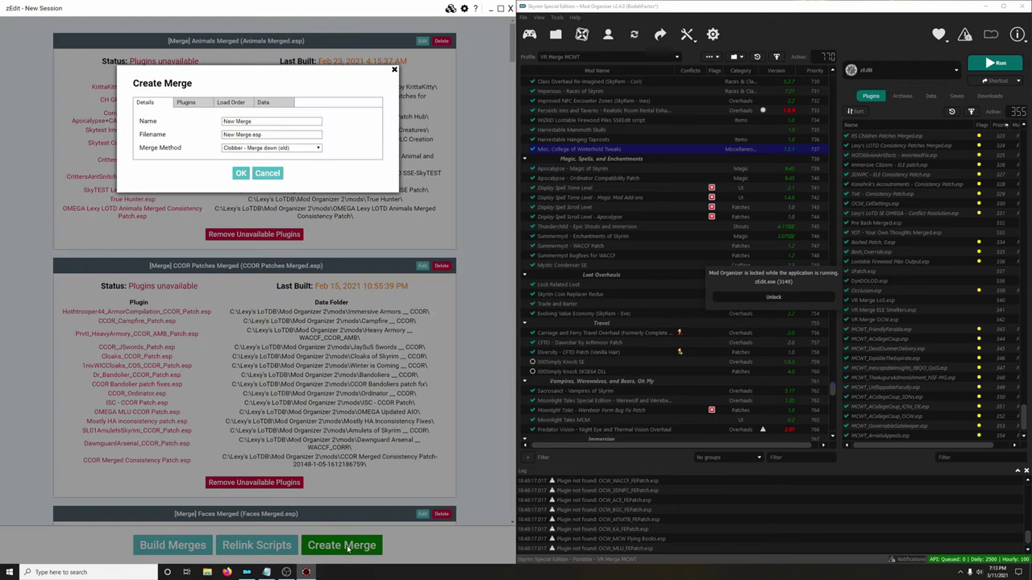
triple_click(283, 122)
type("VR")
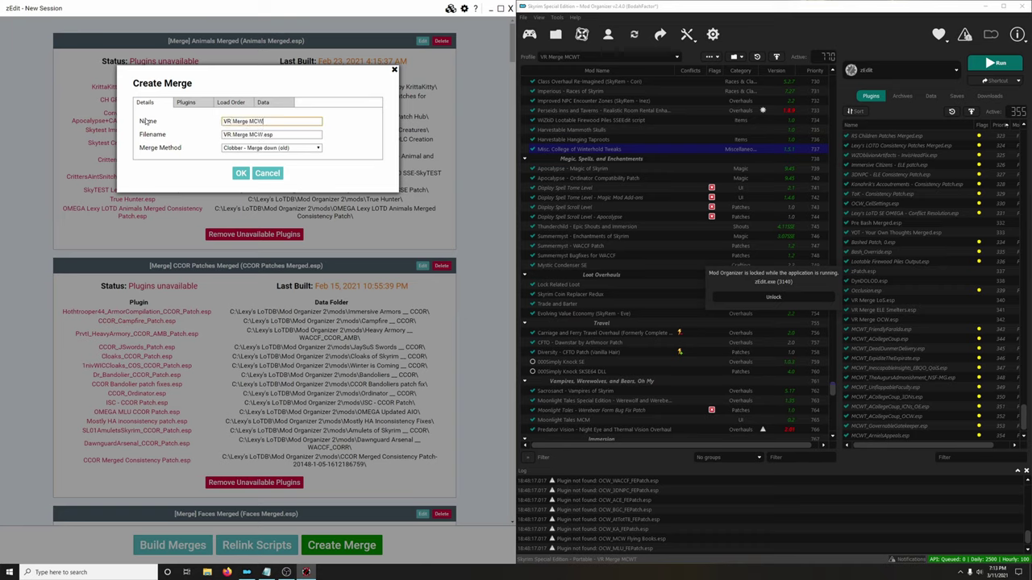
- Add all twelve MCWT plugins, from MCWT_FriendlyFaralda.esp to MCWT_ArnielsAppeals.esp, to the merge and confirm it after checking its load order
left_click(186, 103)
left_click_drag(379, 125, 413, 385)
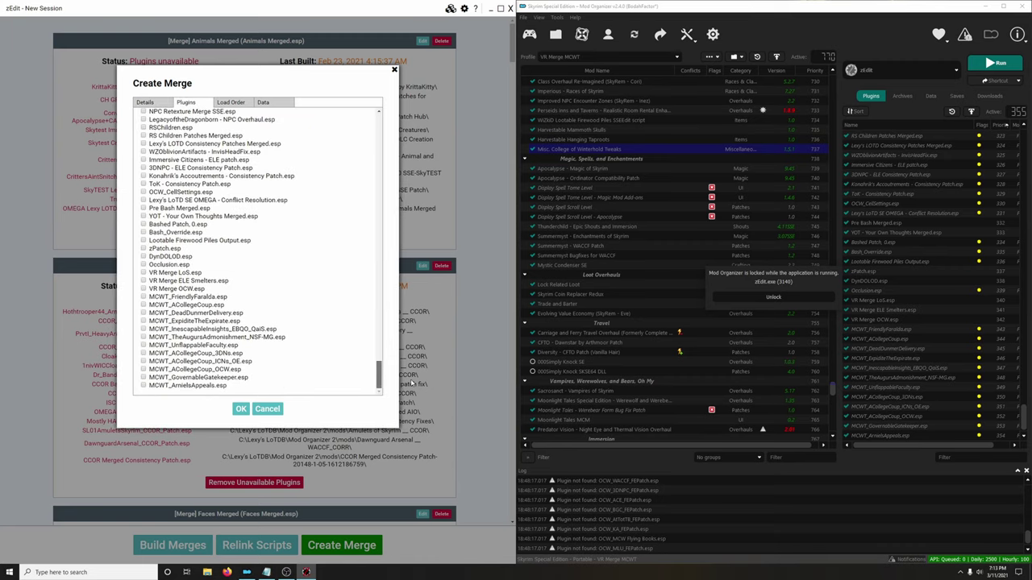
left_click(144, 296)
left_click(144, 305)
left_click(143, 313)
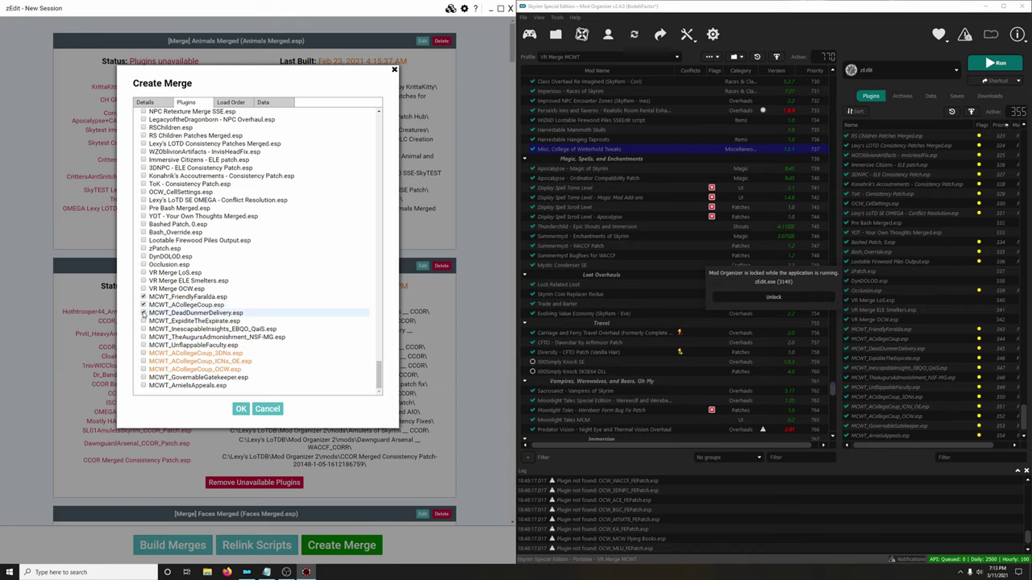
left_click(144, 321)
left_click(143, 329)
left_click(144, 337)
left_click(144, 345)
left_click(144, 353)
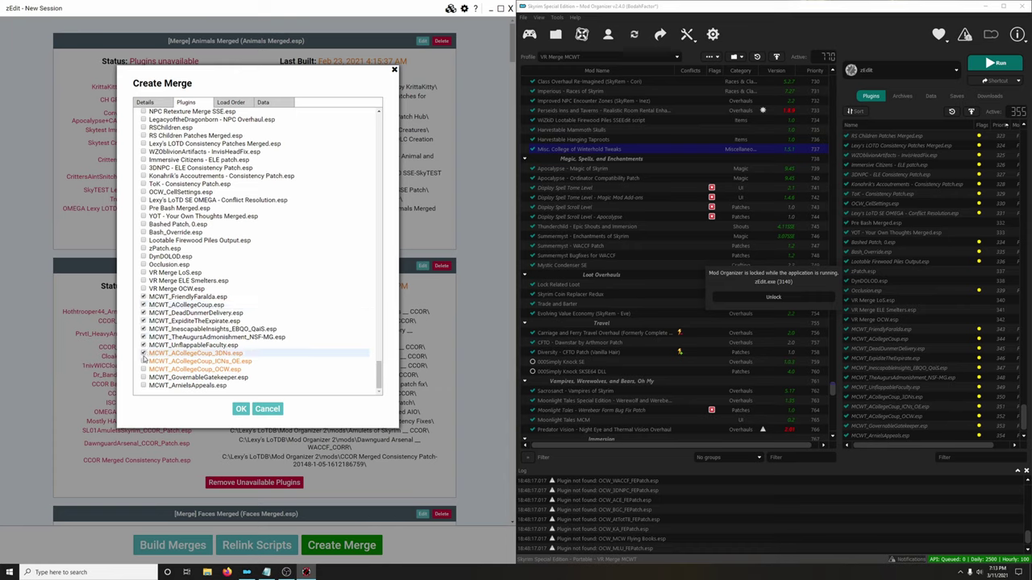
left_click(143, 361)
left_click(144, 369)
left_click(143, 377)
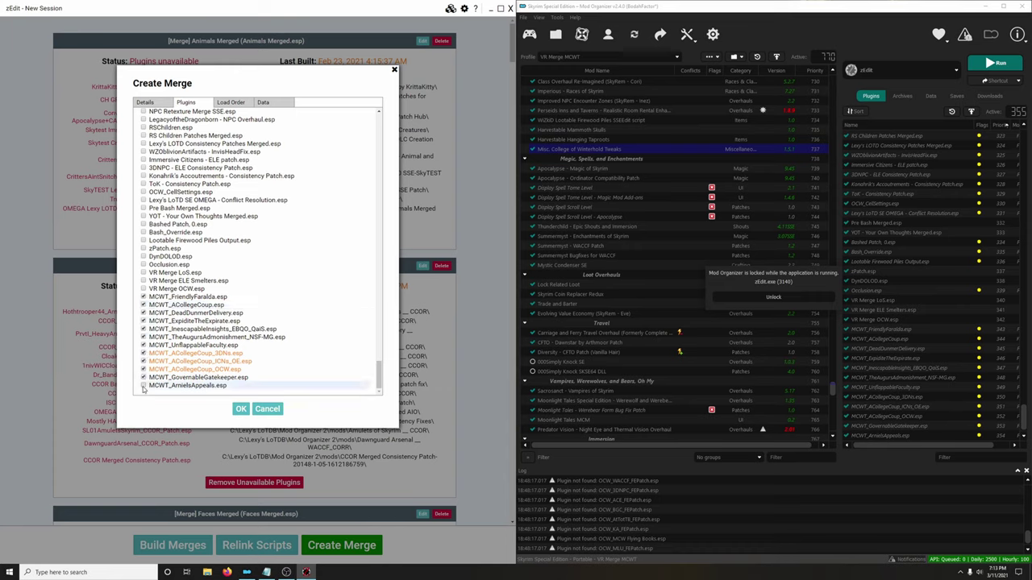
left_click(229, 102)
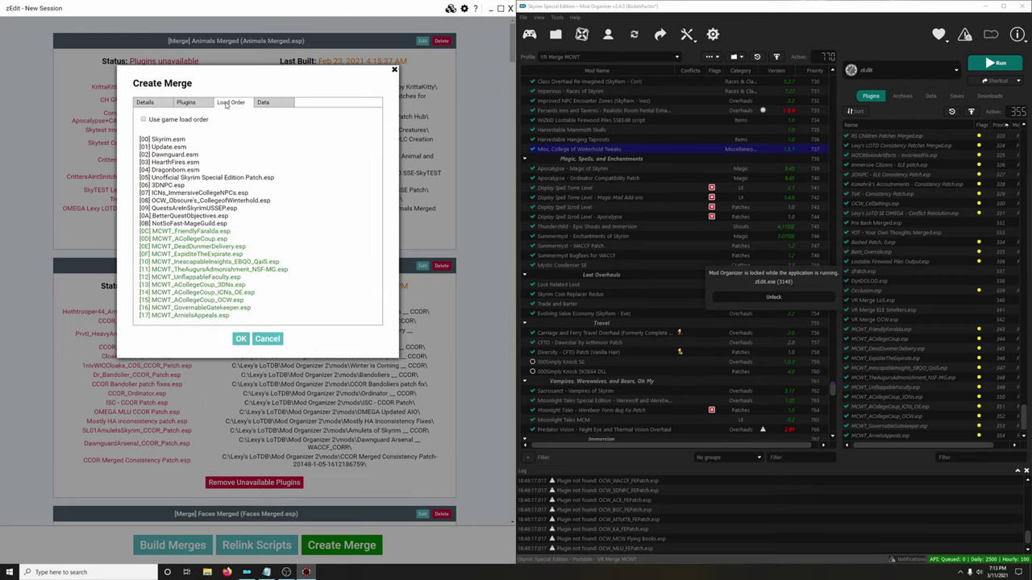
left_click(241, 338)
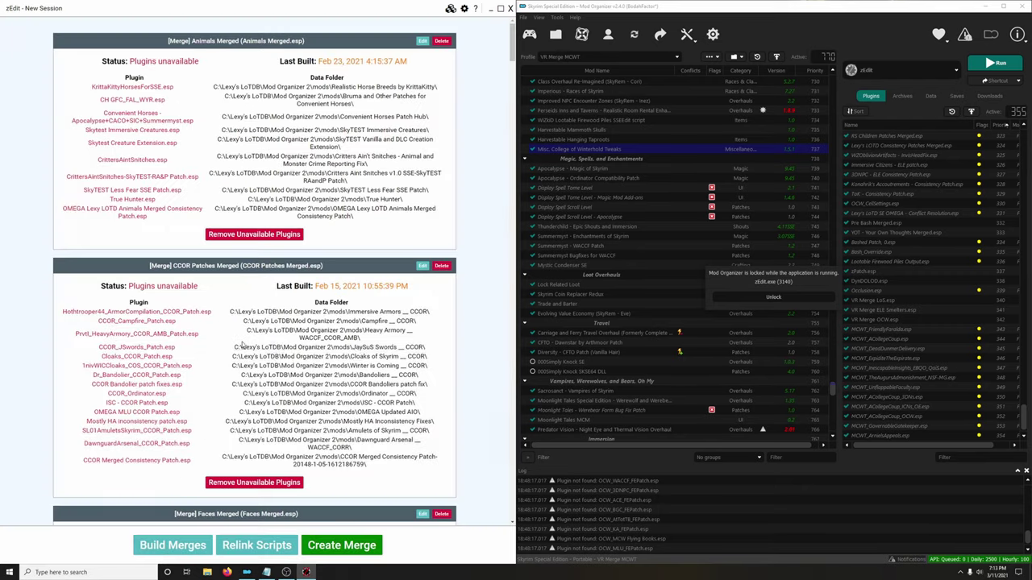
- Build the VR Merge MCWT merge and close zEdit
left_click_drag(511, 29, 473, 491)
left_click(404, 349)
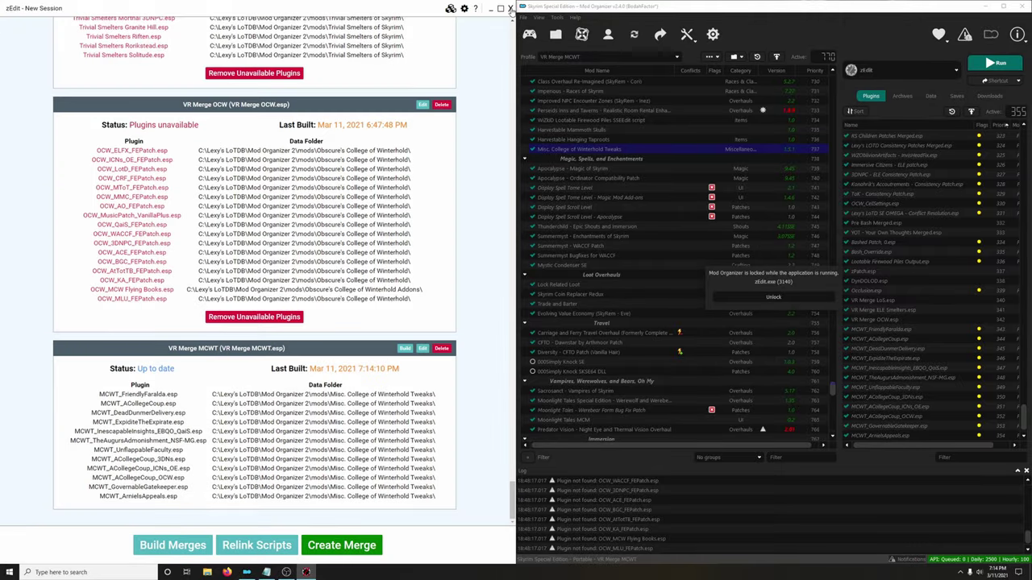
left_click(509, 9)
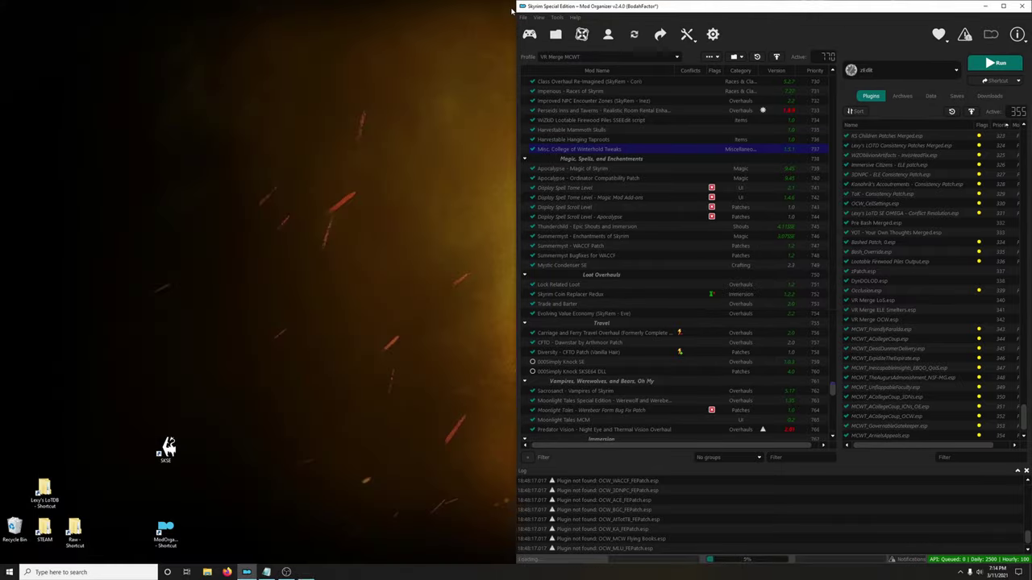
- Switch to the Legacy of the Dragonborn - Special Edition profile, place the VR Merge MCWT mod directly below VR Merge OCW and enable it
left_click(671, 58)
scroll(678, 73, "up", 3)
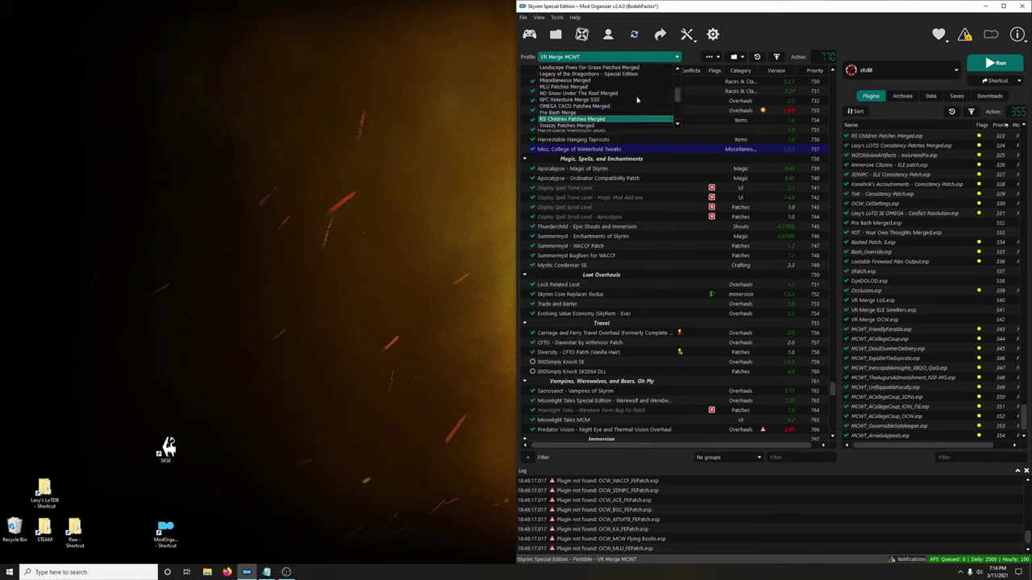
left_click(605, 74)
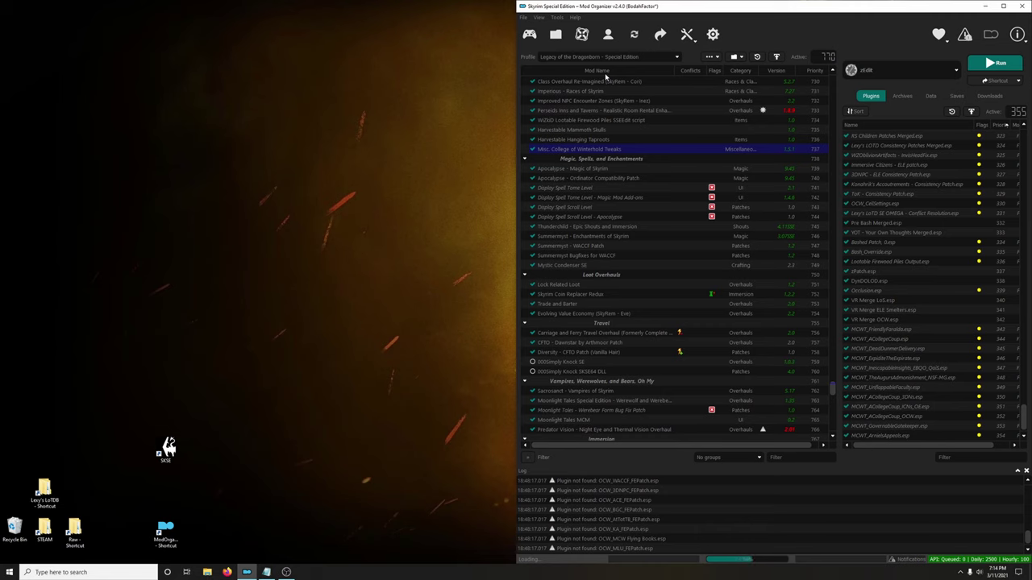
left_click_drag(560, 420, 531, 173)
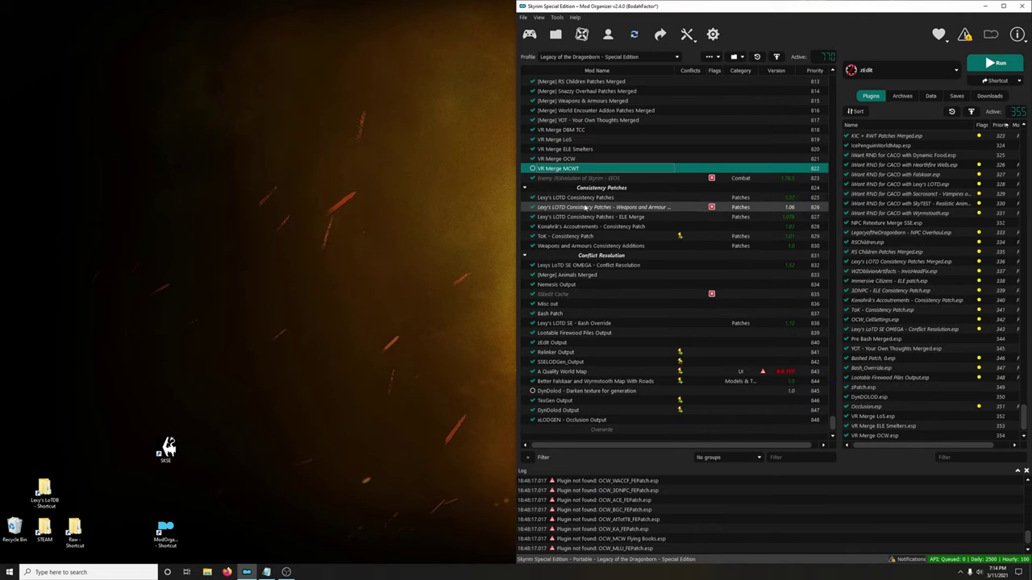
left_click(533, 169)
- Deactivate the source plugins of VR Merge MCWT with the Merge Plugins Hide tool
left_click(687, 34)
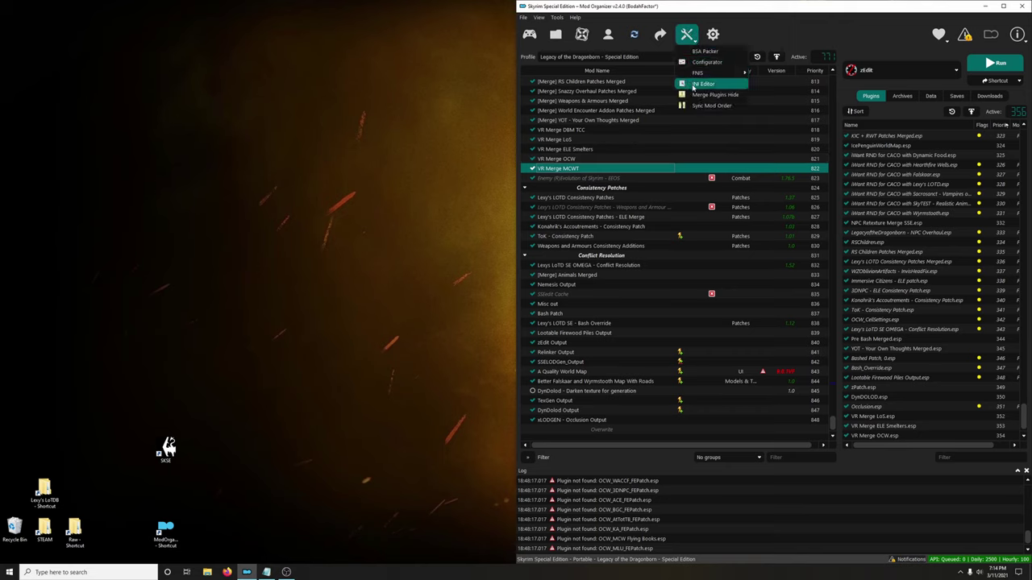
left_click(701, 95)
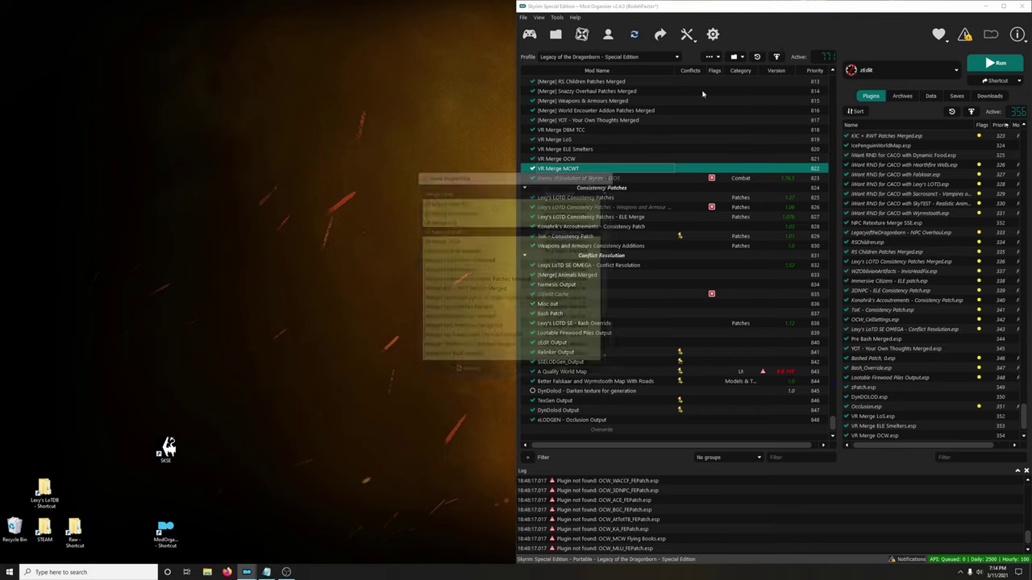
right_click(477, 225)
left_click(511, 238)
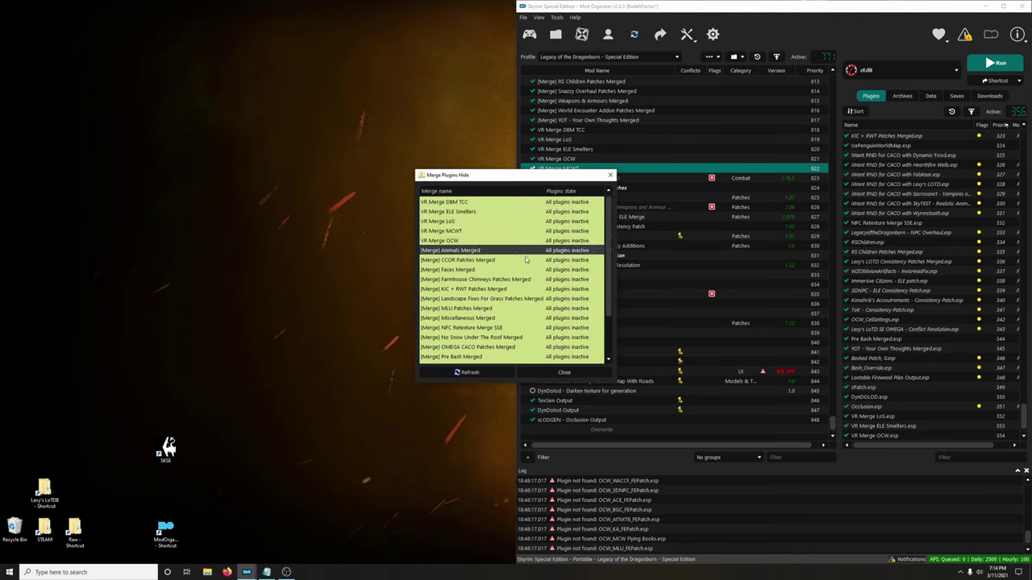
left_click(566, 372)
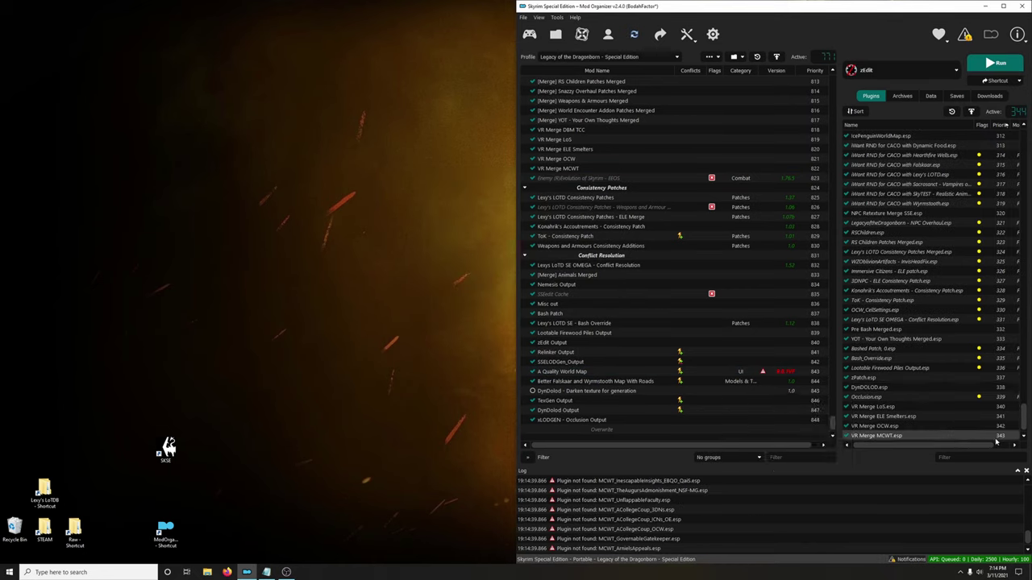
mouse_move(996, 442)
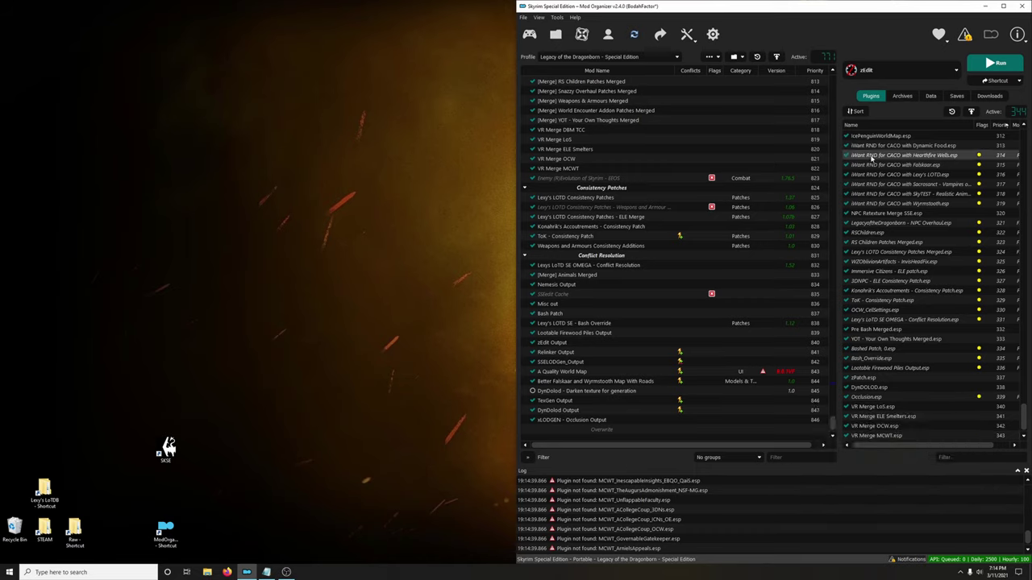
- Copy the Legacy of the Dragonborn - Special Edition profile to a new profile named VR Merge iWant RND
scroll(879, 211, "up", 2)
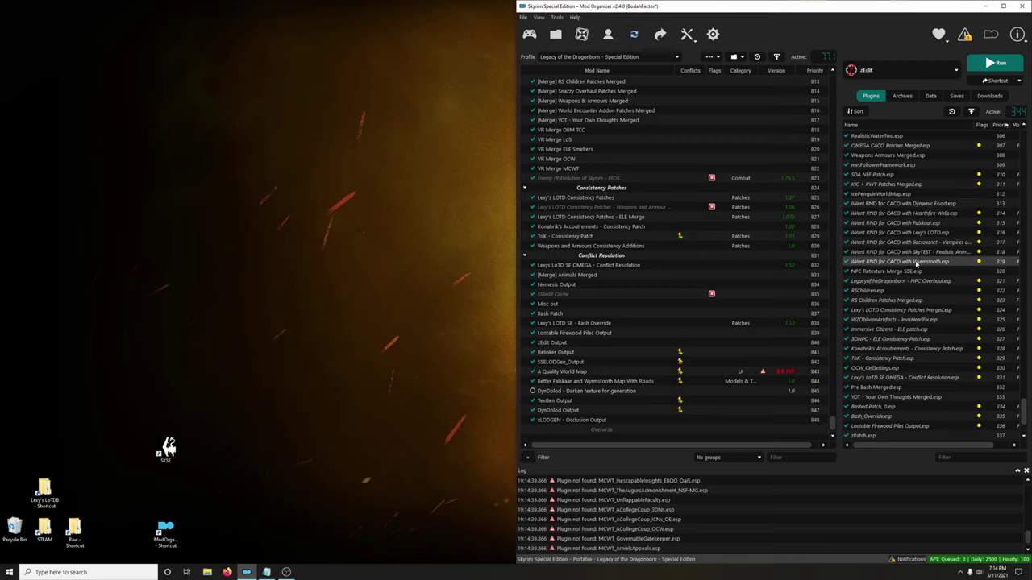
scroll(855, 410, "down", 2)
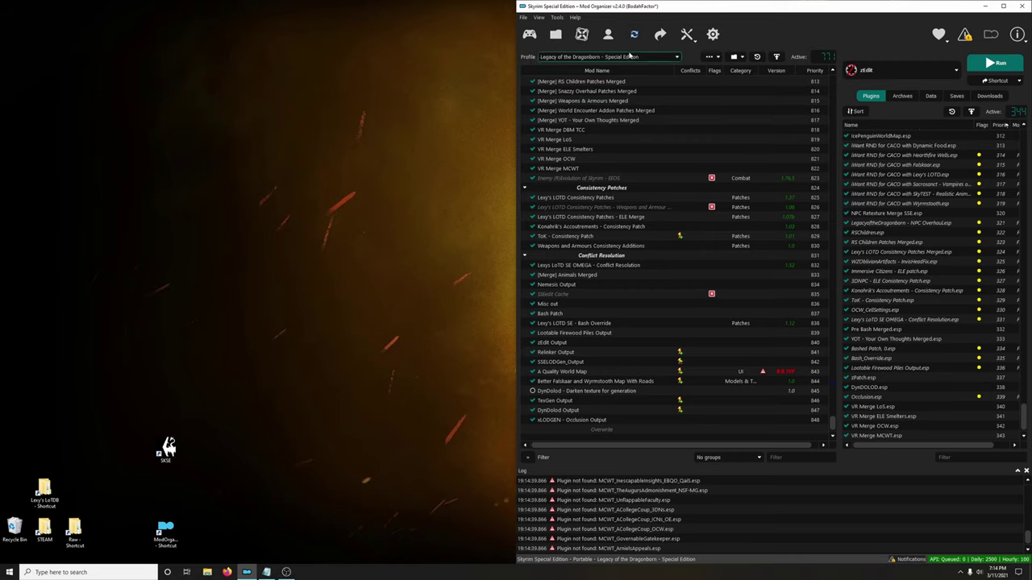
left_click(632, 56)
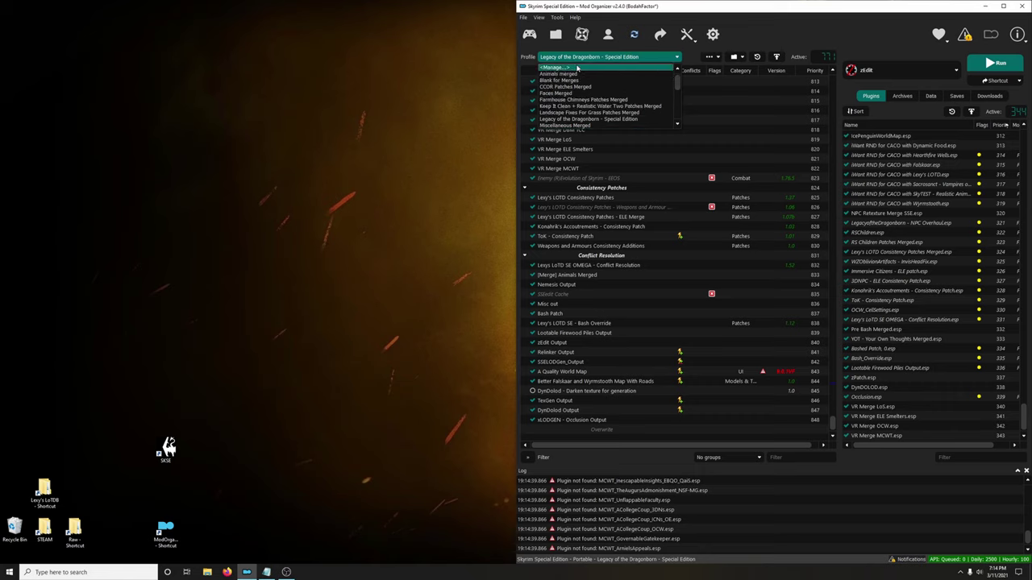
left_click(577, 68)
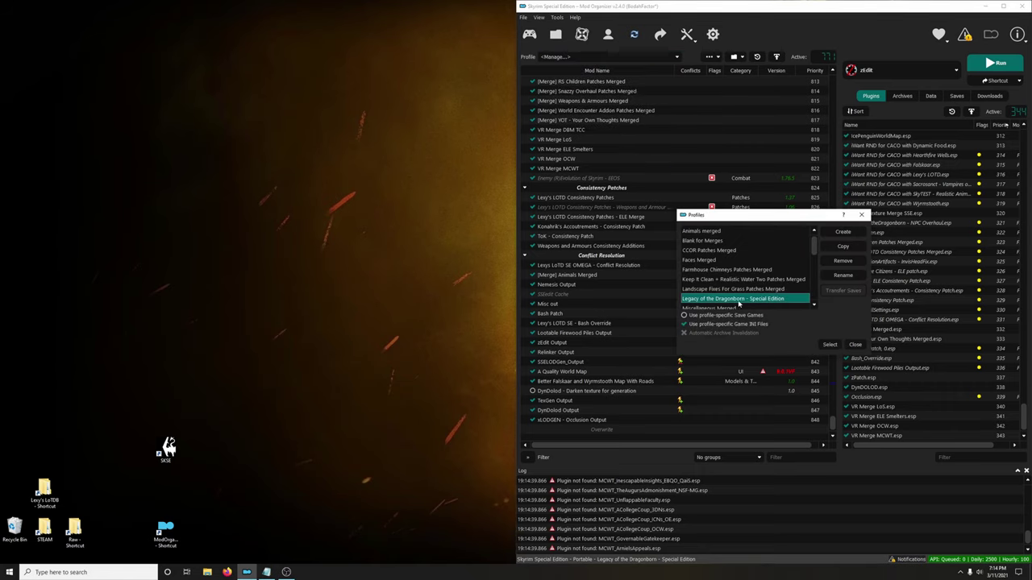
left_click(844, 248)
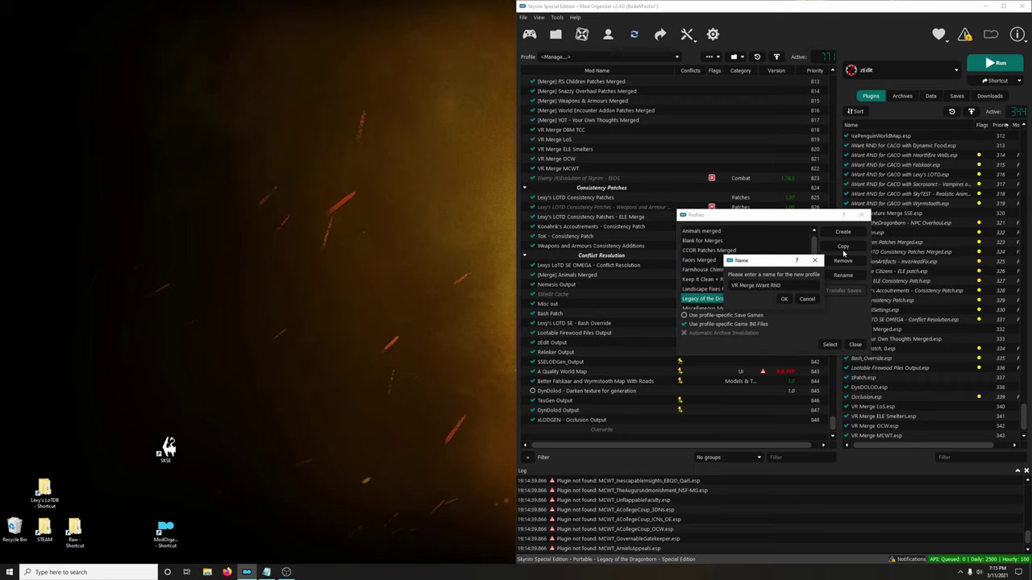
left_click(784, 300)
left_click(854, 344)
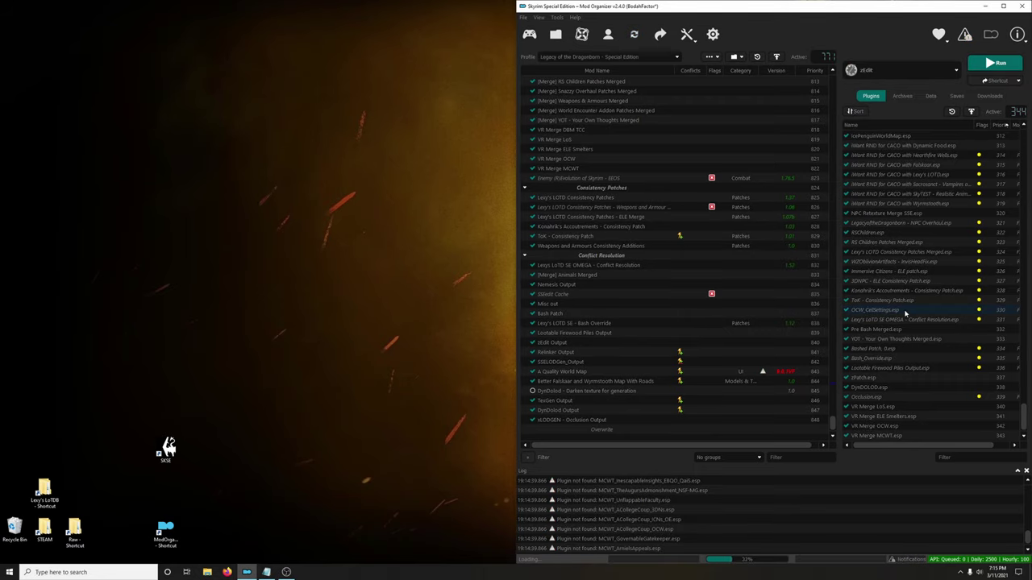
- Switch to the VR Merge iWant RND profile and move its seven iWant RND for CACO patch plugins to the end of the load order
left_click(601, 56)
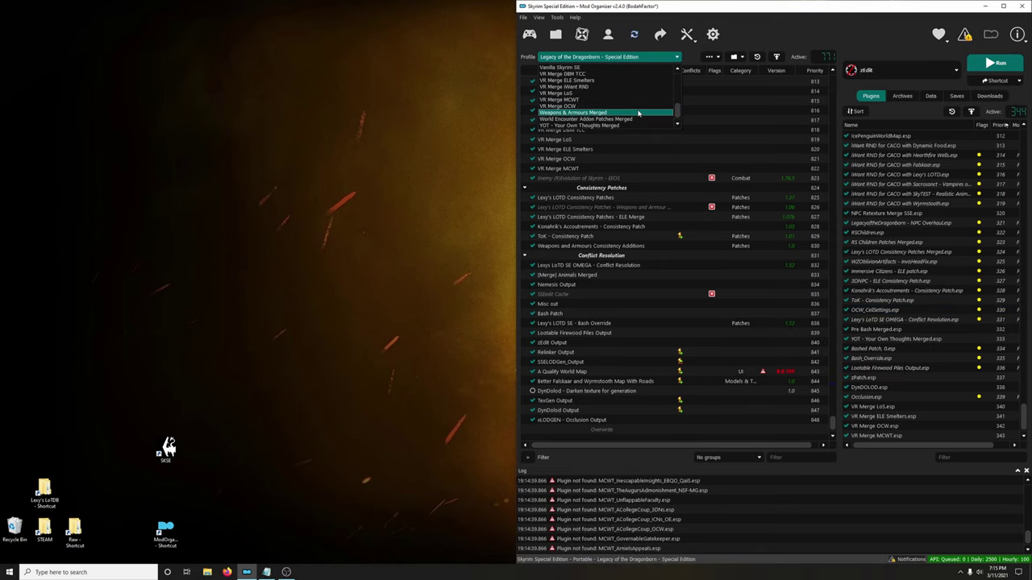
left_click(576, 87)
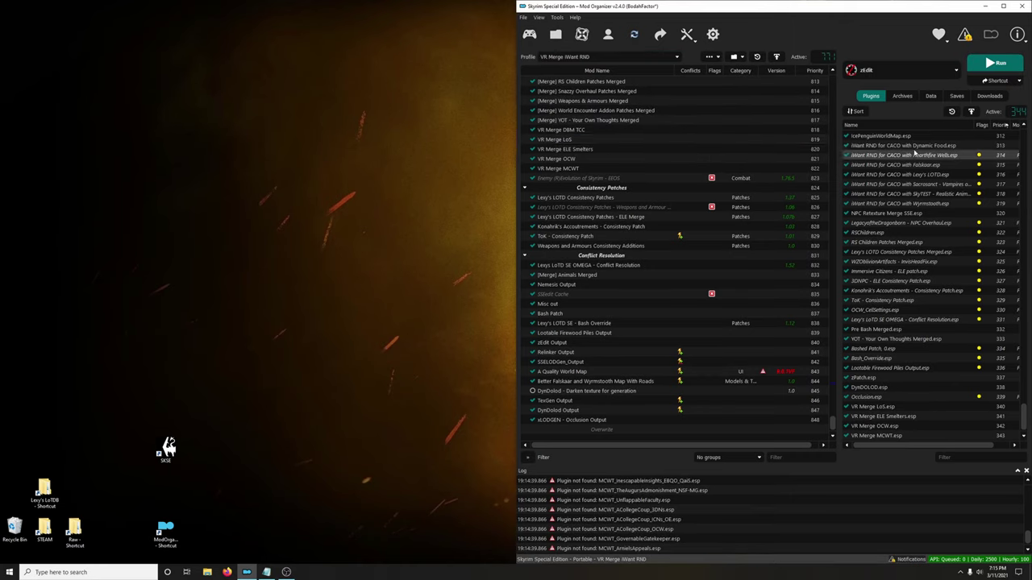
left_click(875, 147)
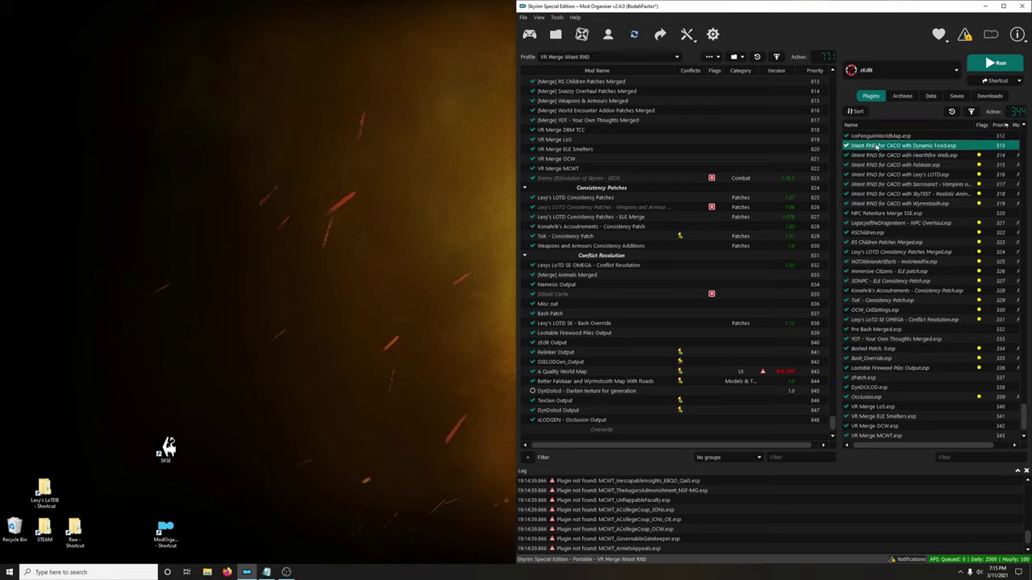
left_click(905, 205, "shift")
scroll(958, 323, "up", 2)
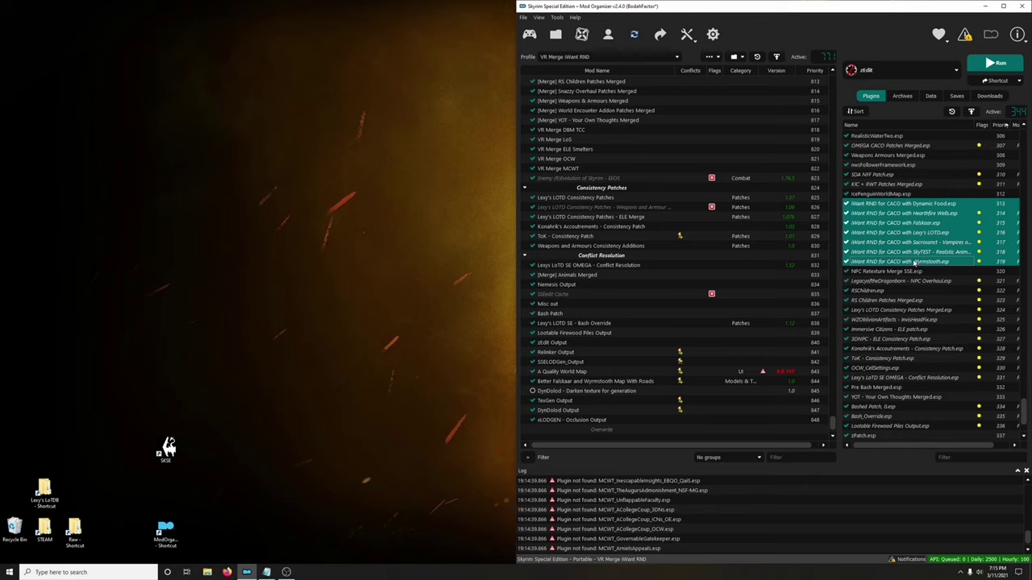
left_click_drag(914, 263, 936, 444)
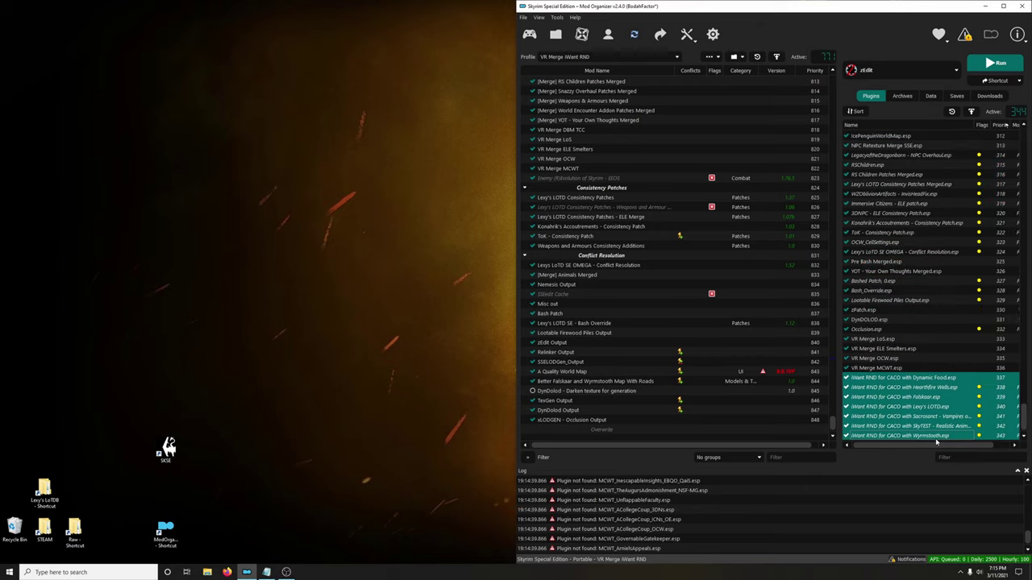
- Launch zEdit and create a merge named VR Merge iWant RND with the file name VR Merge iWant RND.esp
left_click(983, 65)
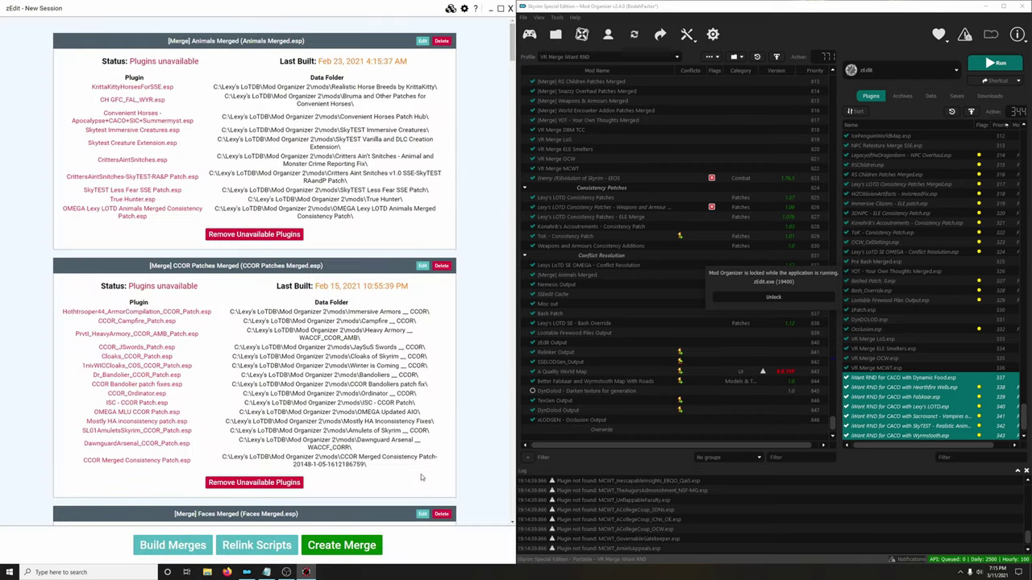
left_click(359, 552)
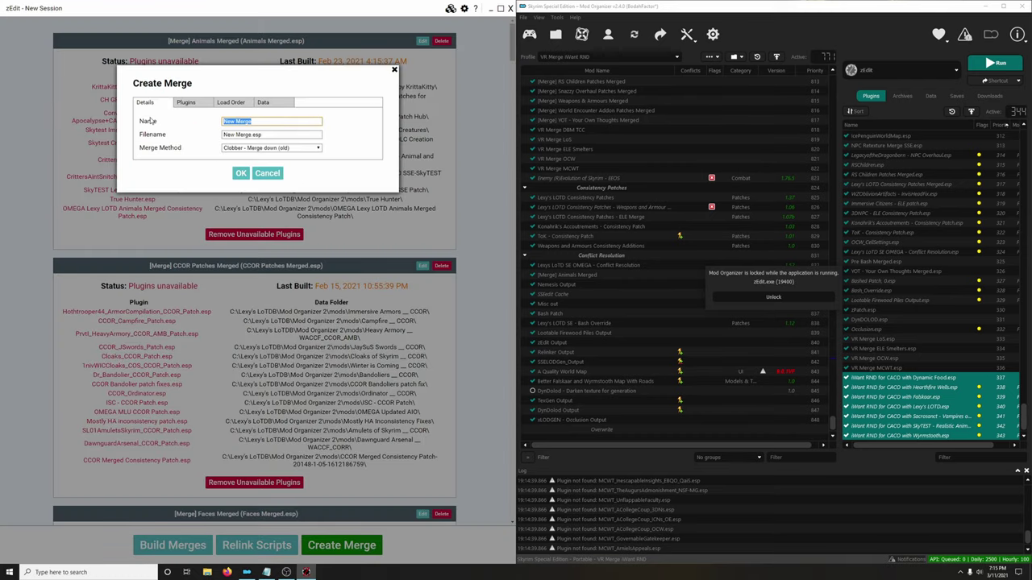
type("VR")
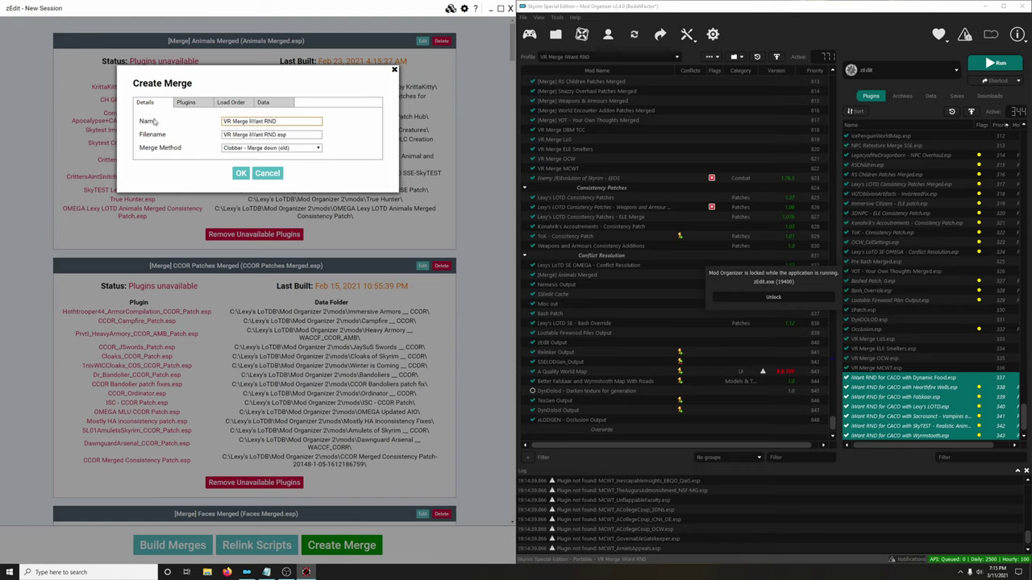
- Add the seven iWant RND for CACO patches, from Dynamic Food to Wyrmstooth, to the merge and confirm it after checking its load order
left_click(185, 101)
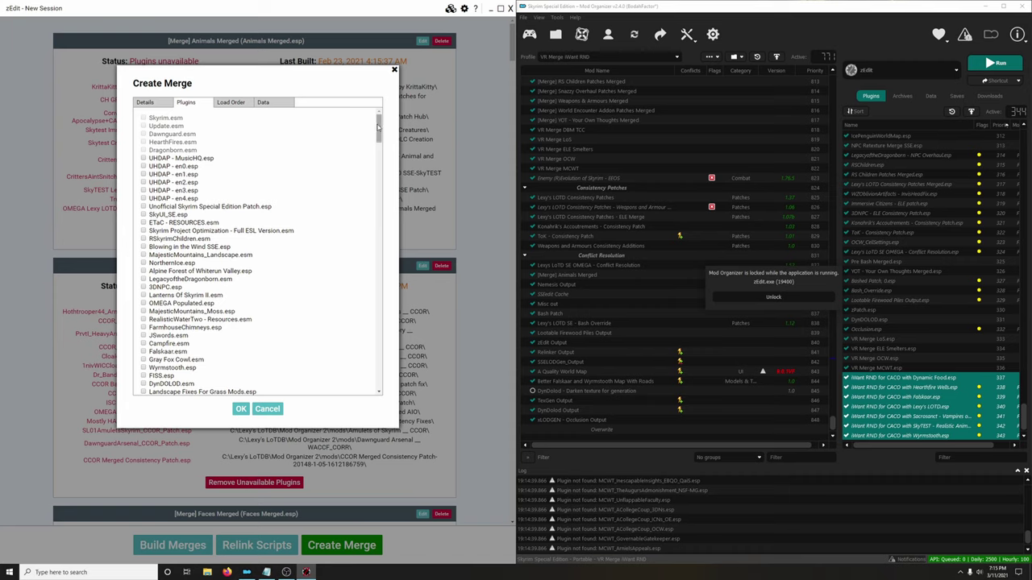
left_click_drag(378, 127, 306, 395)
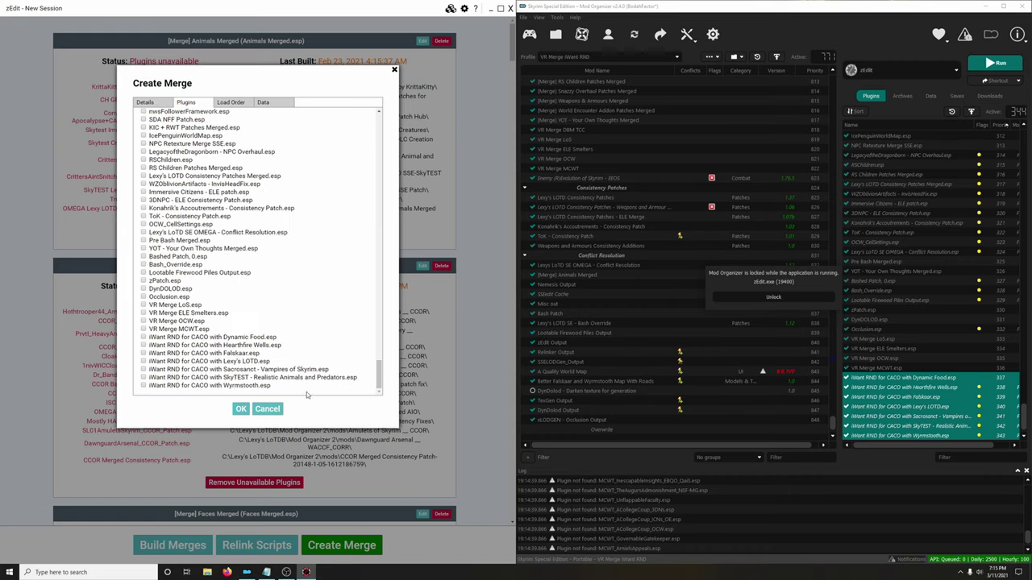
left_click(144, 336)
left_click(144, 345)
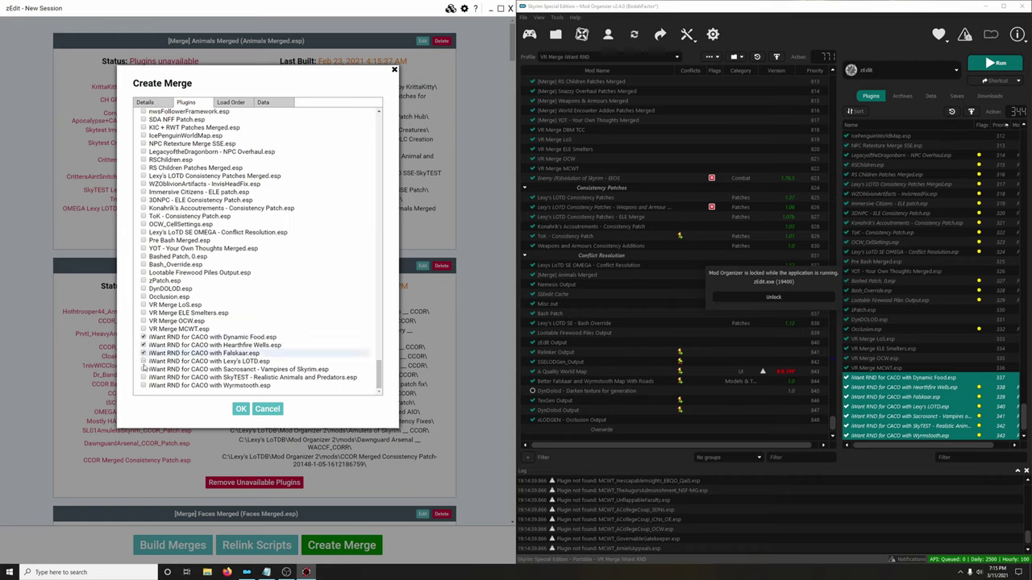
left_click(144, 361)
left_click(144, 369)
left_click(144, 378)
left_click(144, 385)
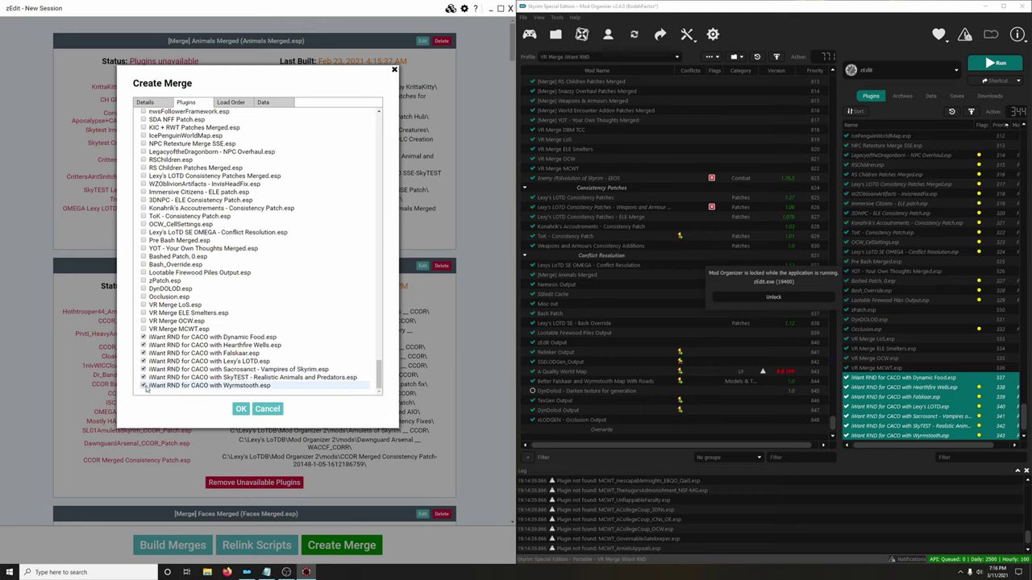
left_click(232, 102)
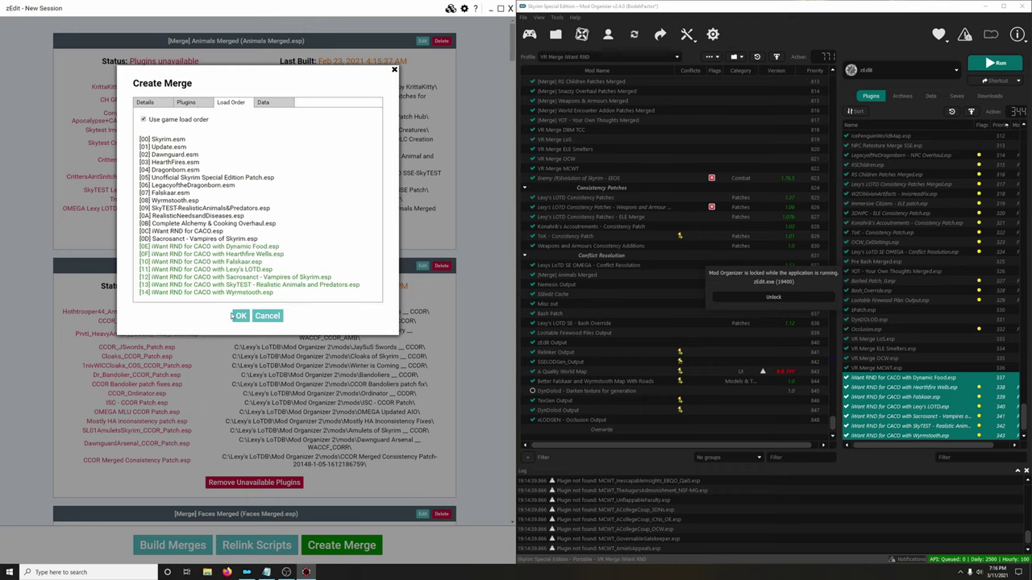
left_click(240, 316)
- Build the VR Merge iWant RND merge and close zEdit
left_click_drag(509, 47, 486, 506)
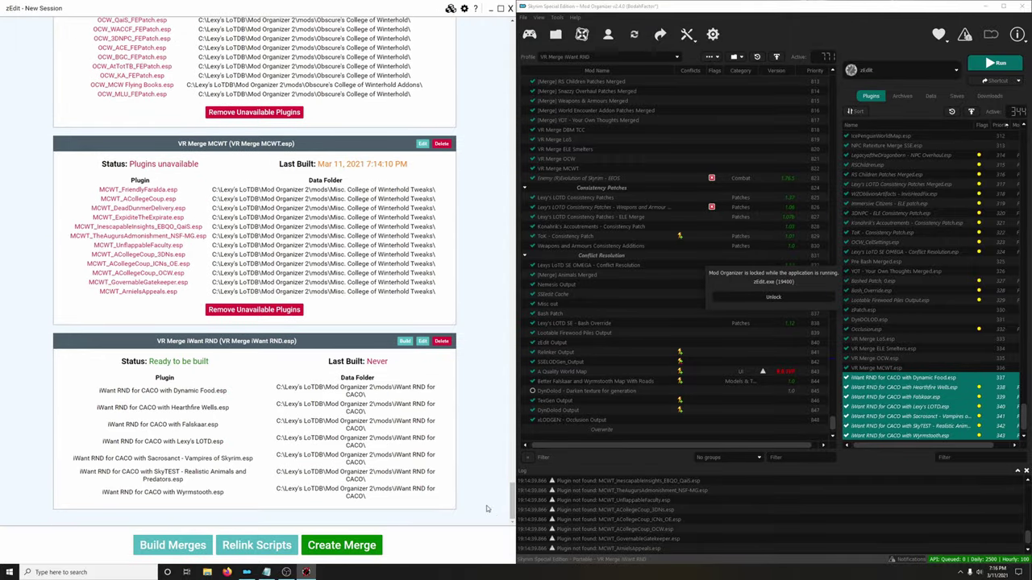
left_click(405, 342)
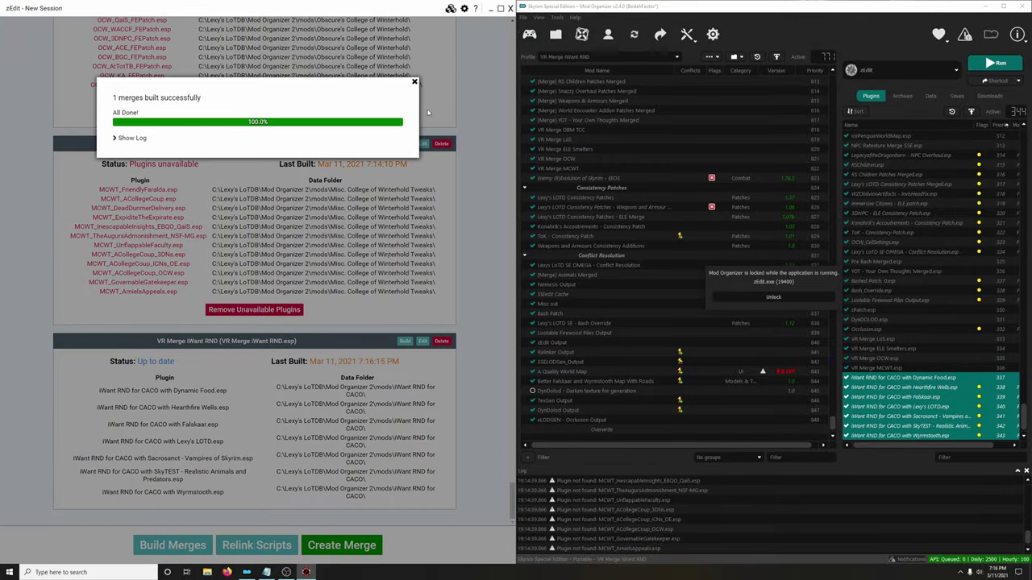
left_click(416, 83)
left_click(511, 8)
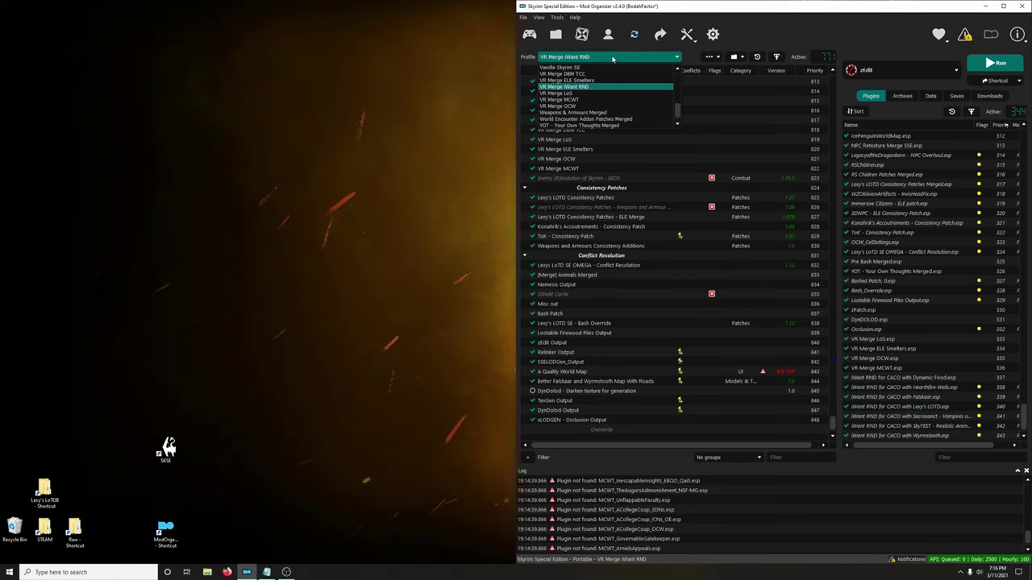
- Return to the Legacy of the Dragonborn - Special Edition profile, place VR Merge iWant RND directly below VR Merge MCWT and enable it
left_click(588, 57)
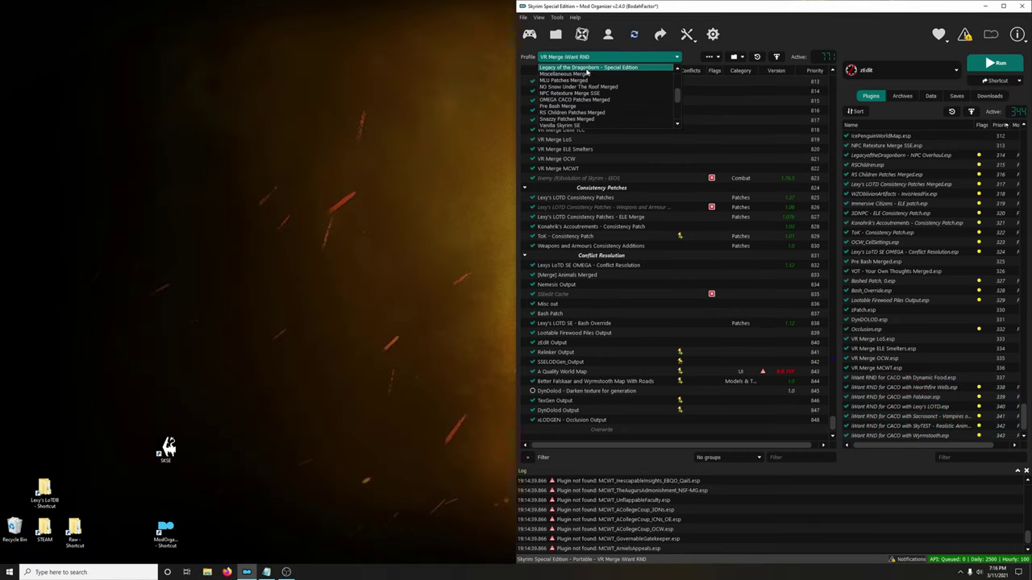
left_click(587, 68)
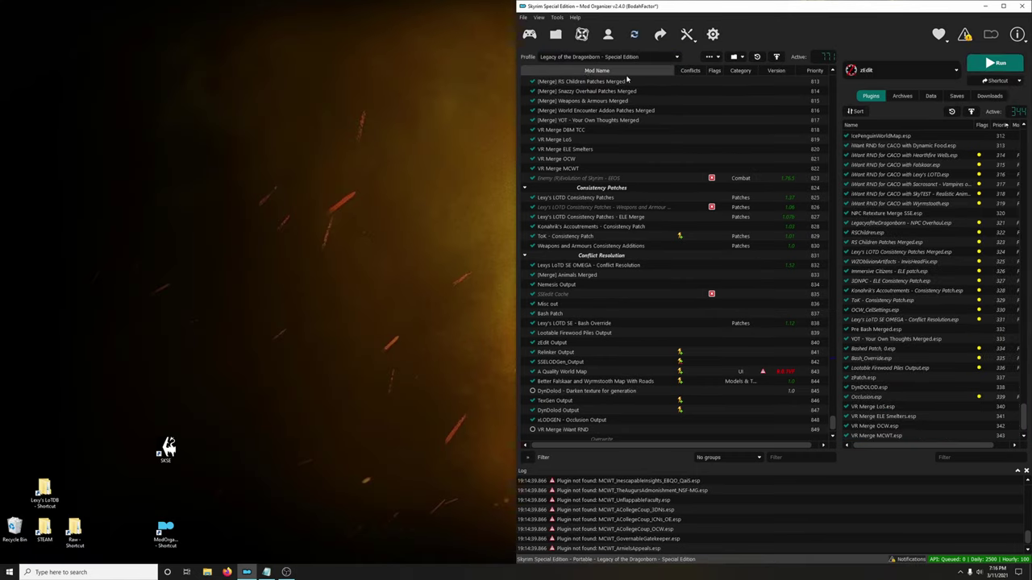
left_click_drag(568, 428, 558, 171)
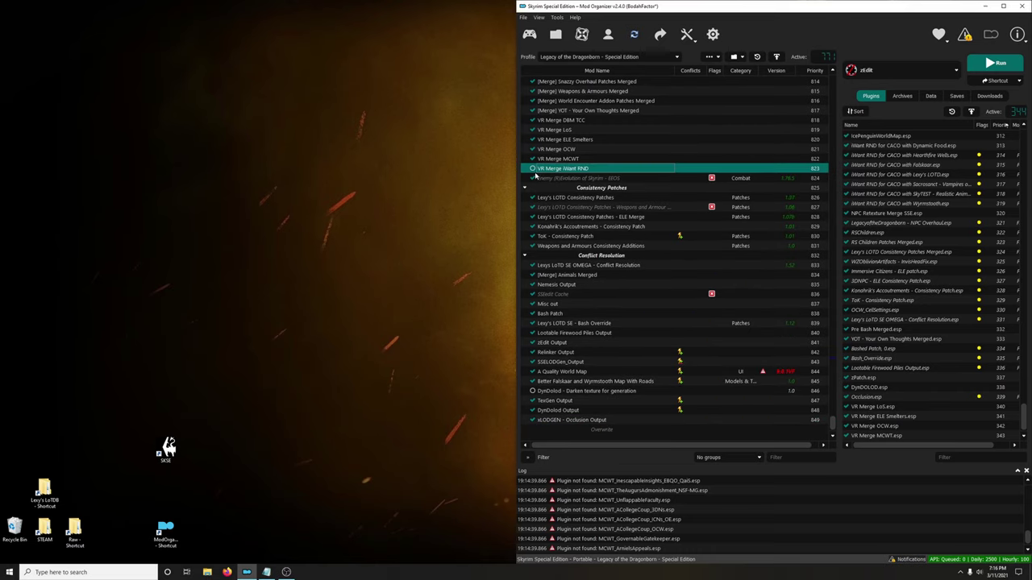
- Deactivate the source plugins of VR Merge iWant RND with the Merge Plugins Hide tool
left_click(687, 34)
left_click(692, 94)
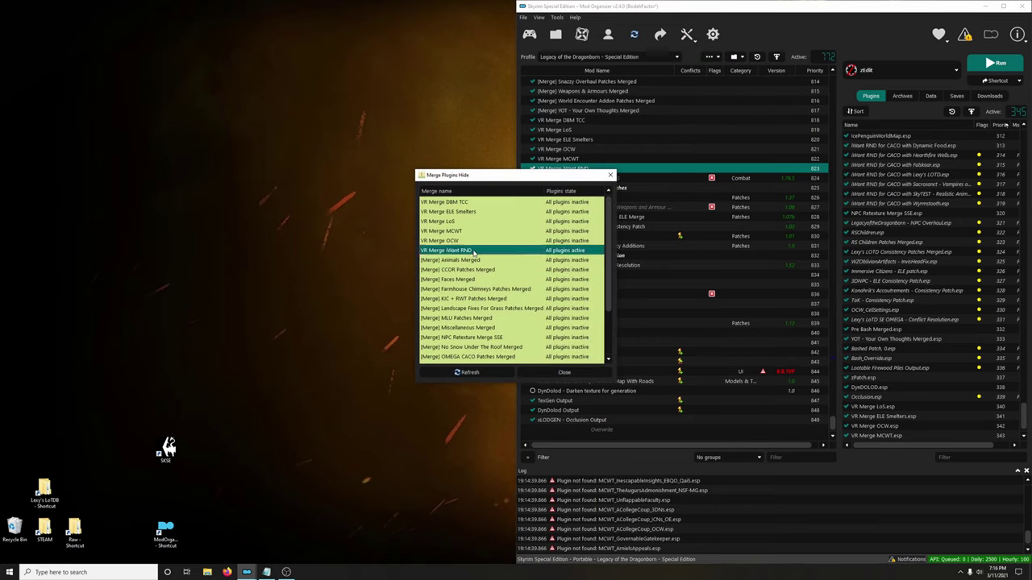
left_click(564, 373)
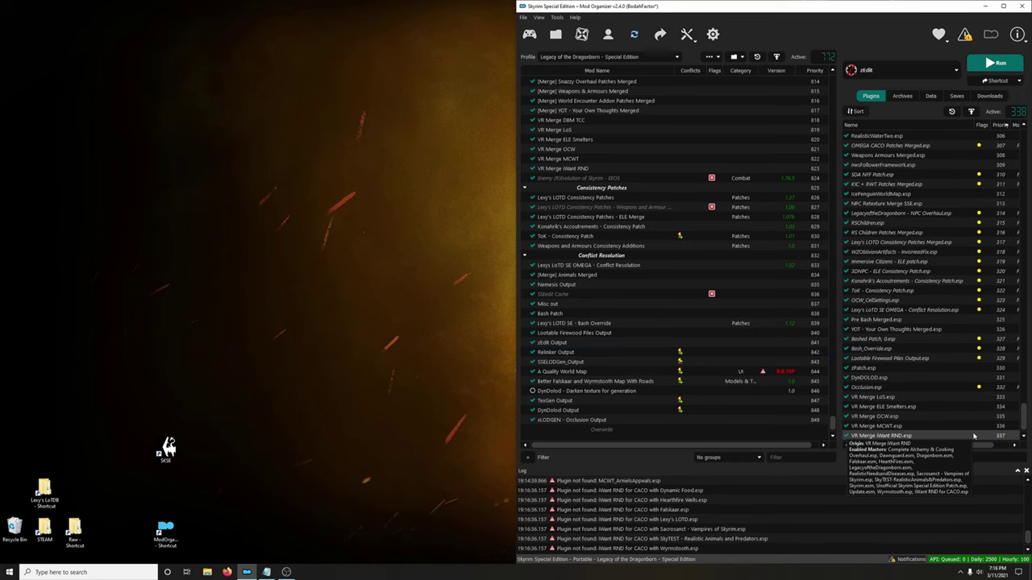
- Copy the Legacy of the Dragonborn - Special Edition profile as a new profile named VR Merge TESL
scroll(597, 274, "up", 20)
left_click(545, 275)
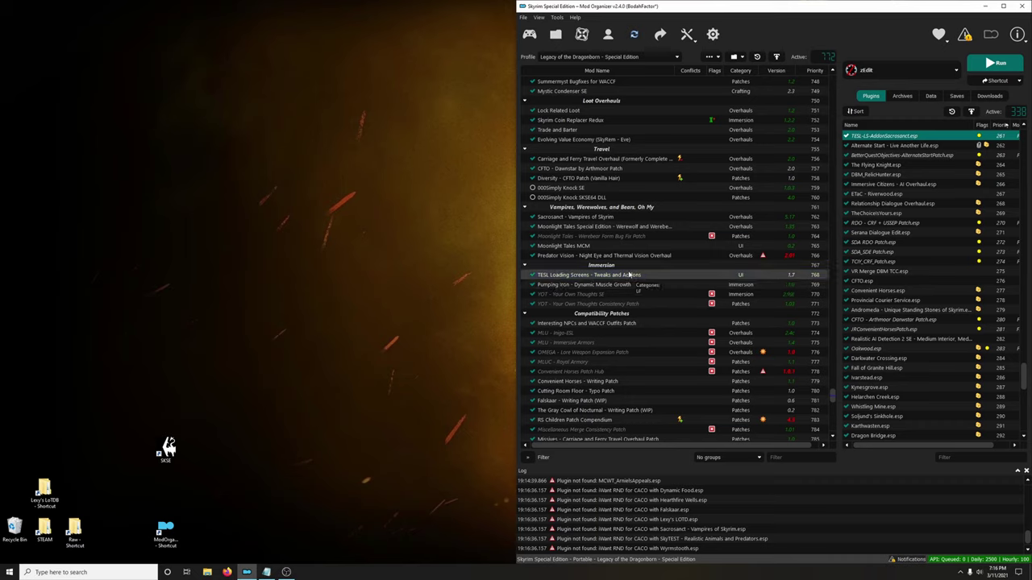
left_click(605, 57)
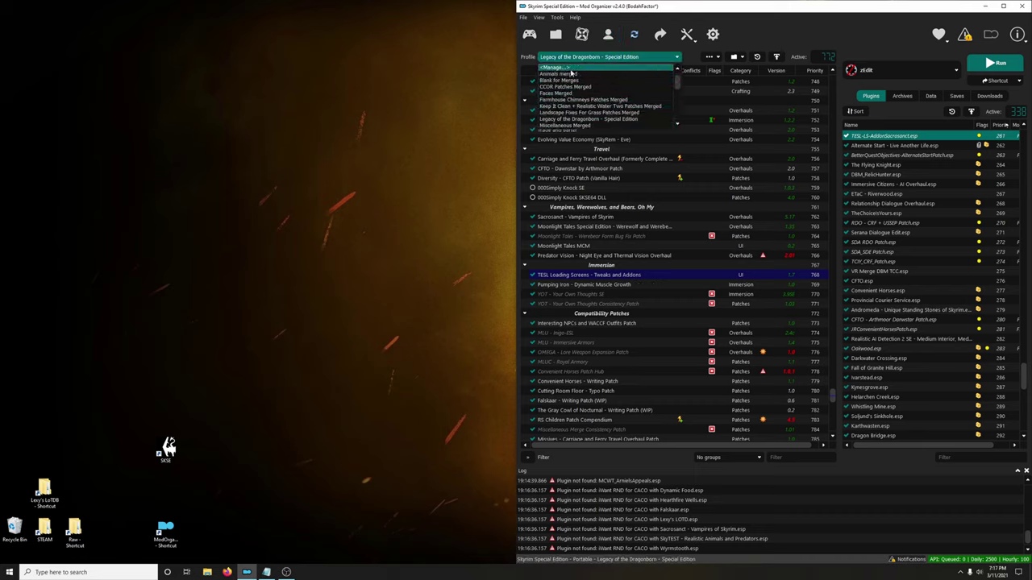
left_click(571, 69)
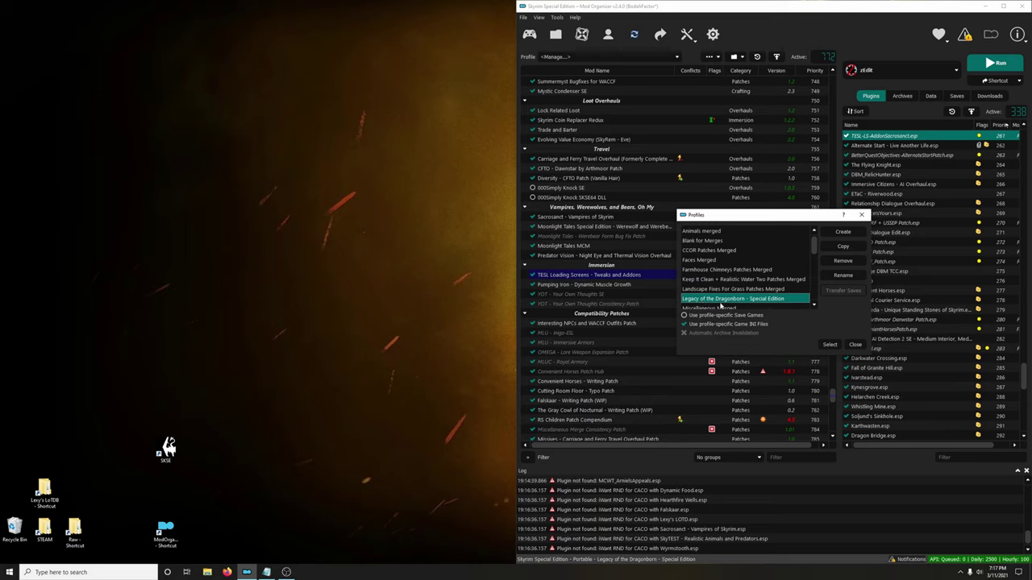
left_click(843, 246)
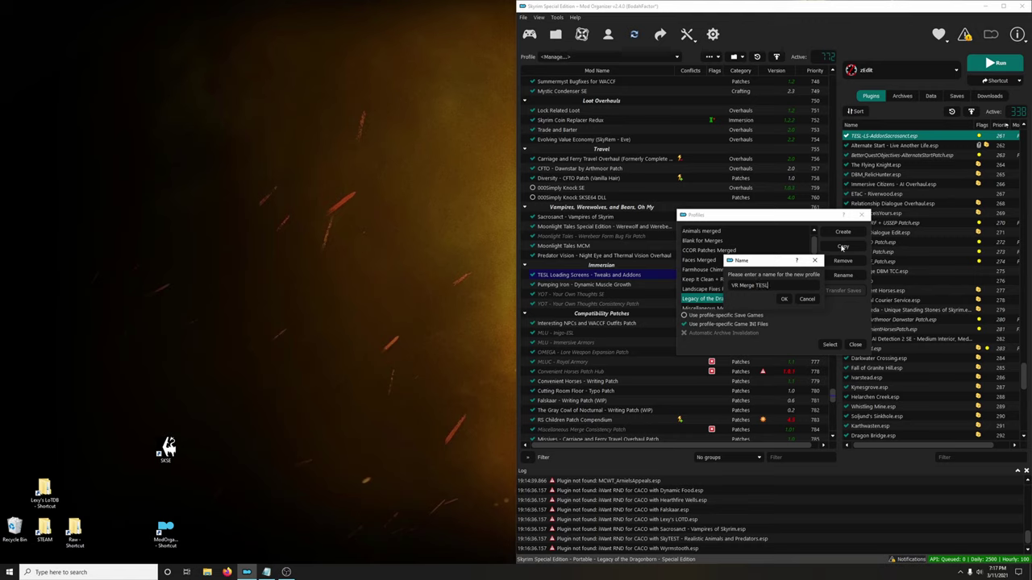
left_click(784, 299)
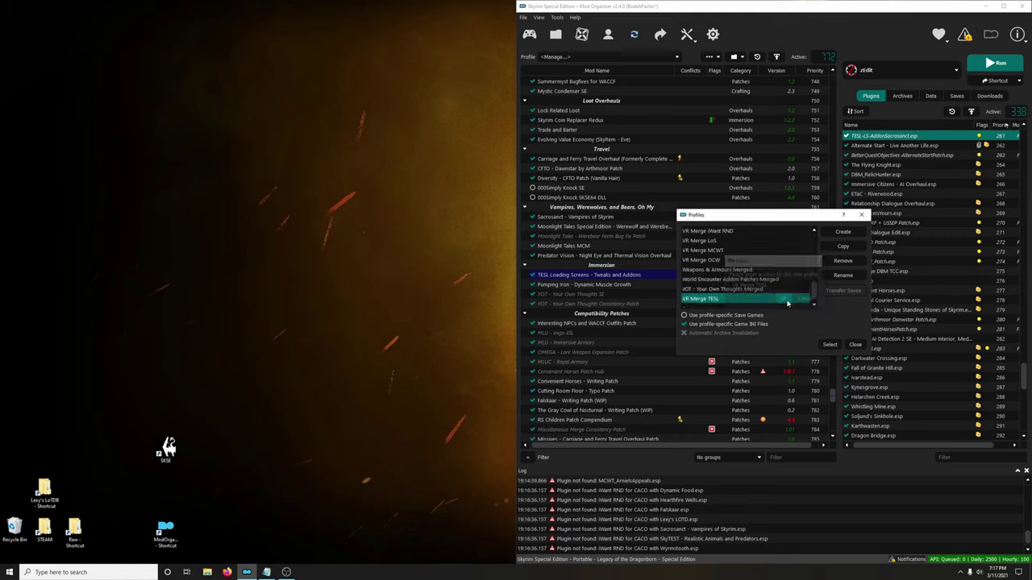
left_click(854, 344)
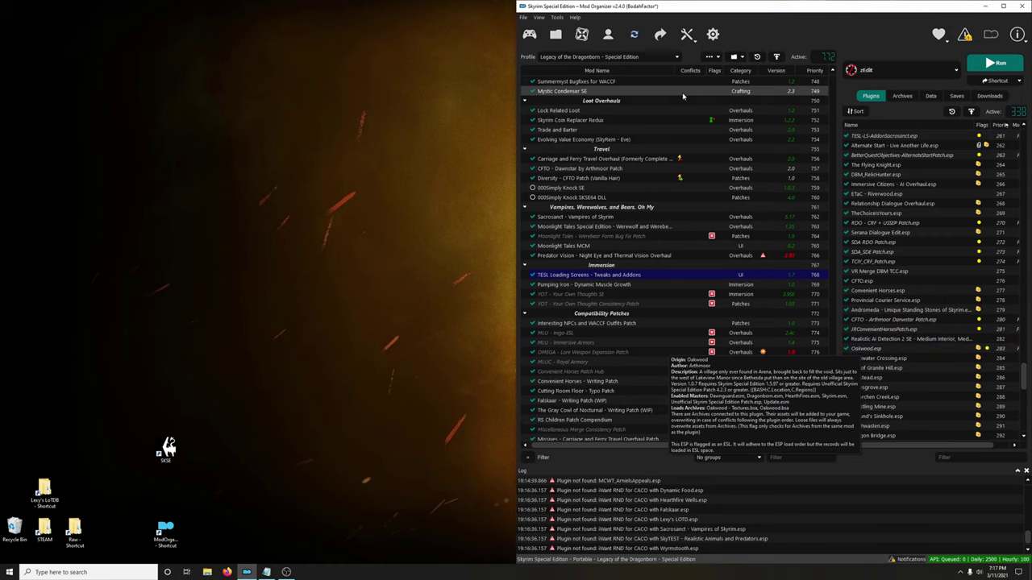
- Switch the active profile to VR Merge TESL
left_click(643, 58)
scroll(630, 100, "down", 5)
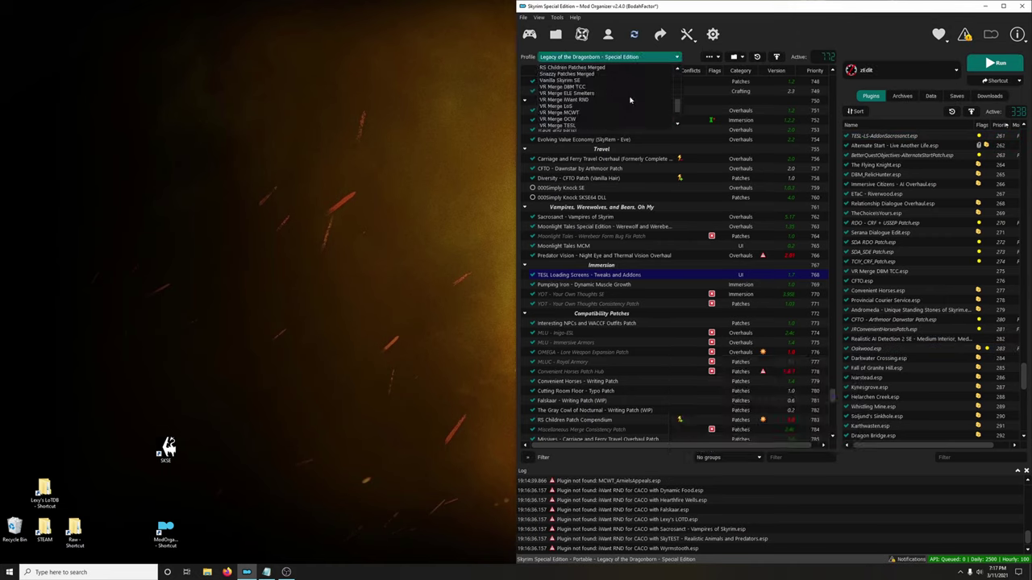
scroll(586, 111, "down", 1)
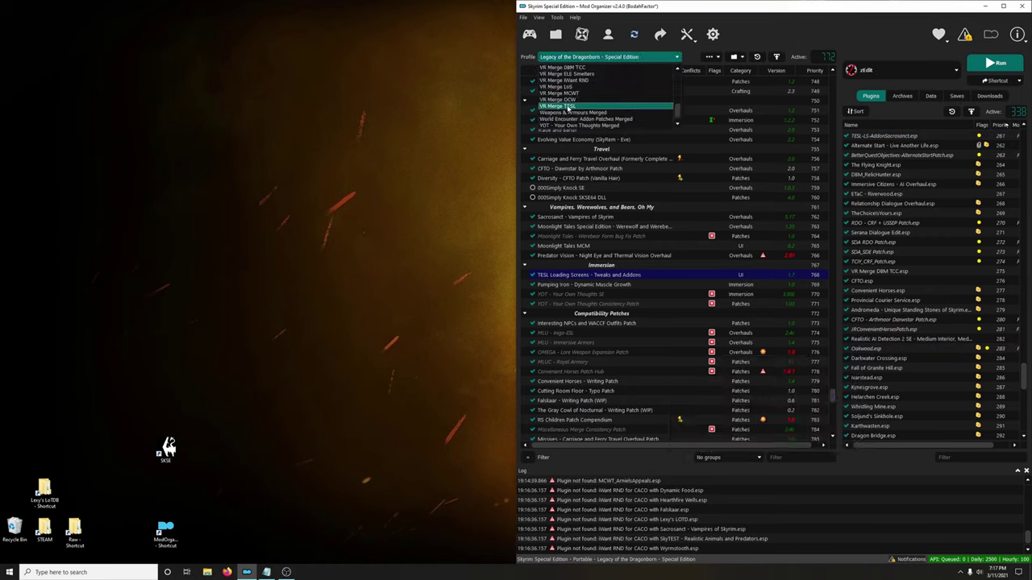
left_click(569, 107)
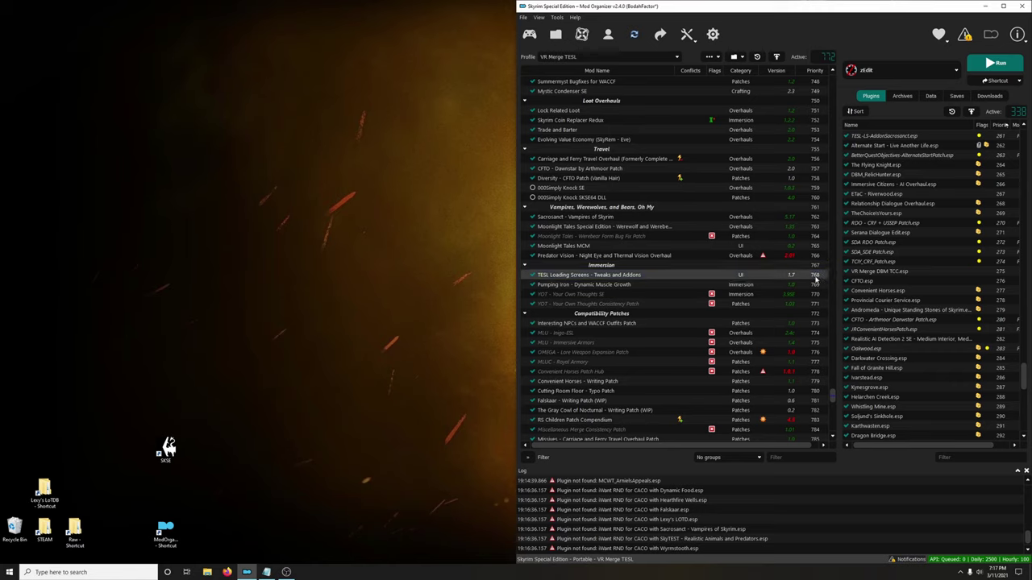
- Move the eight TESL-LS plugins of TESL Loading Screens - Tweaks and Addons to the end of the load order, below VR Merge iWant RND.esp
left_click(611, 276)
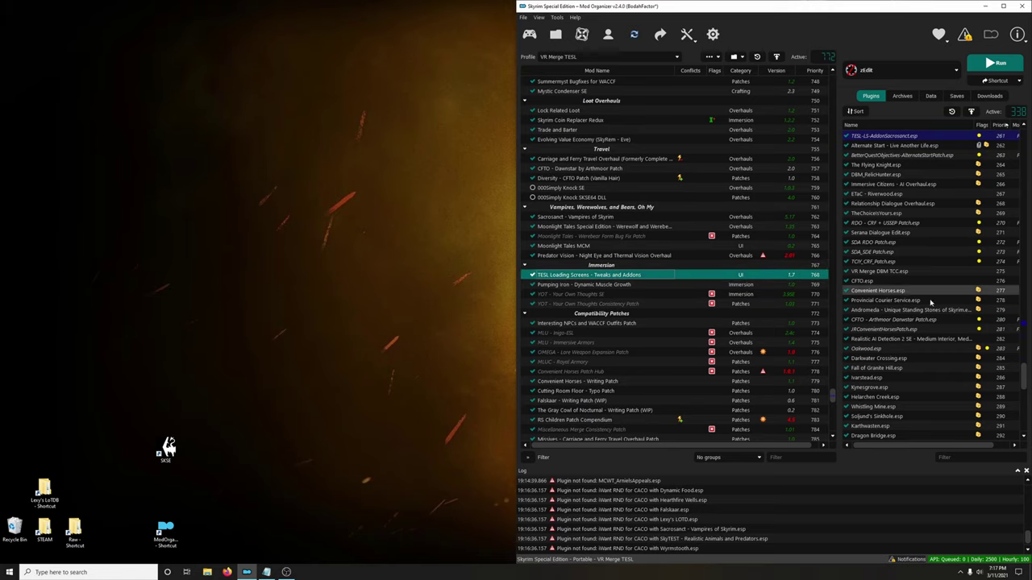
scroll(1020, 383, "up", 2)
scroll(1020, 383, "up", 15)
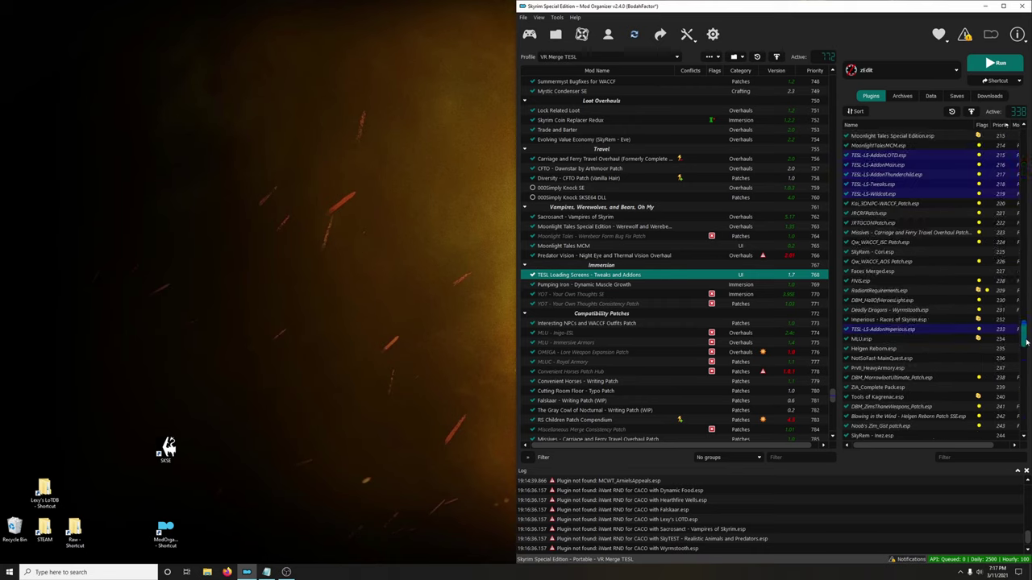
left_click_drag(898, 300, 906, 342)
scroll(911, 346, "down", 5)
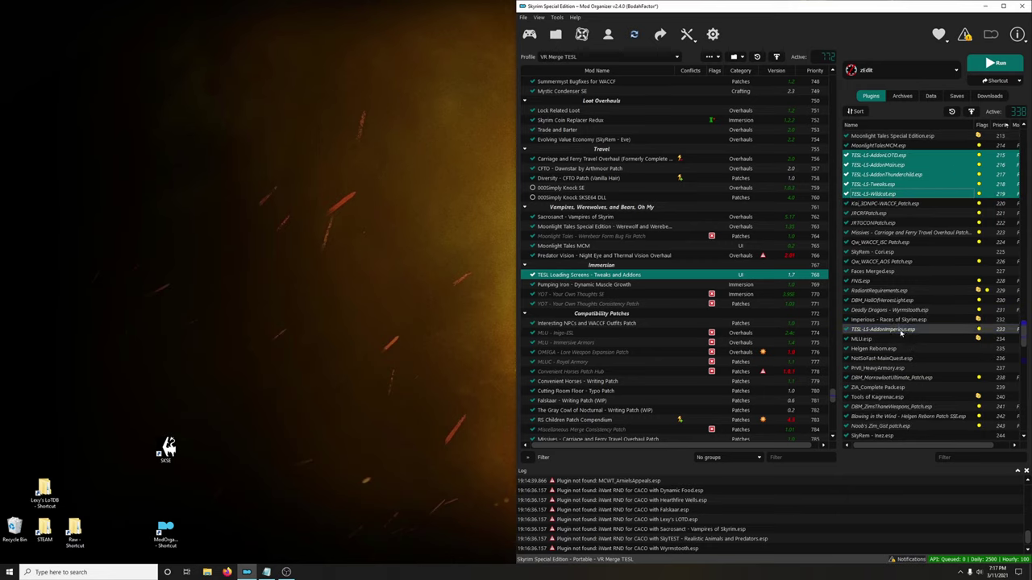
left_click(911, 321, "ctrl")
scroll(919, 338, "down", 6)
scroll(919, 339, "down", 3)
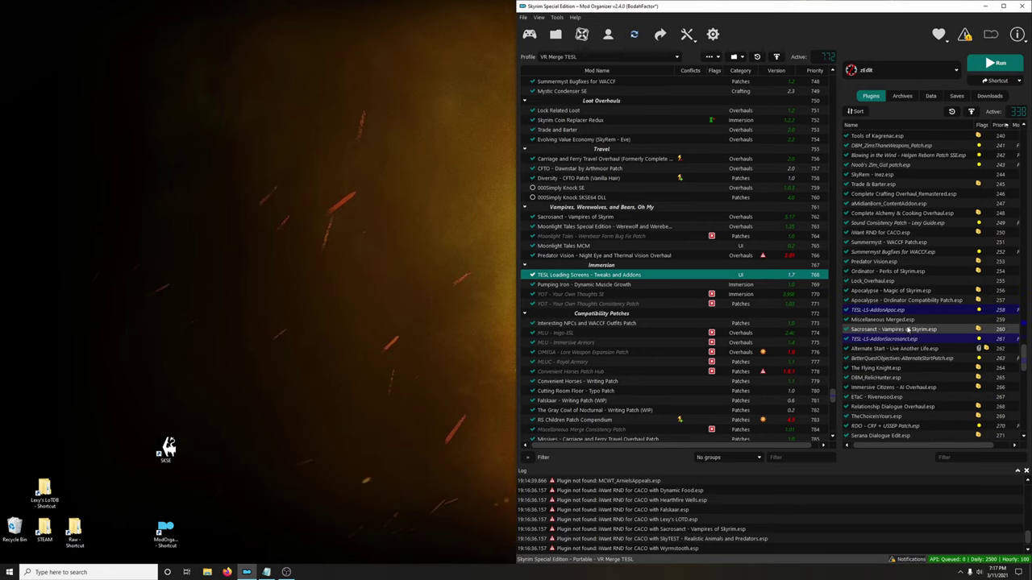
left_click(908, 310, "ctrl")
left_click(909, 339, "ctrl")
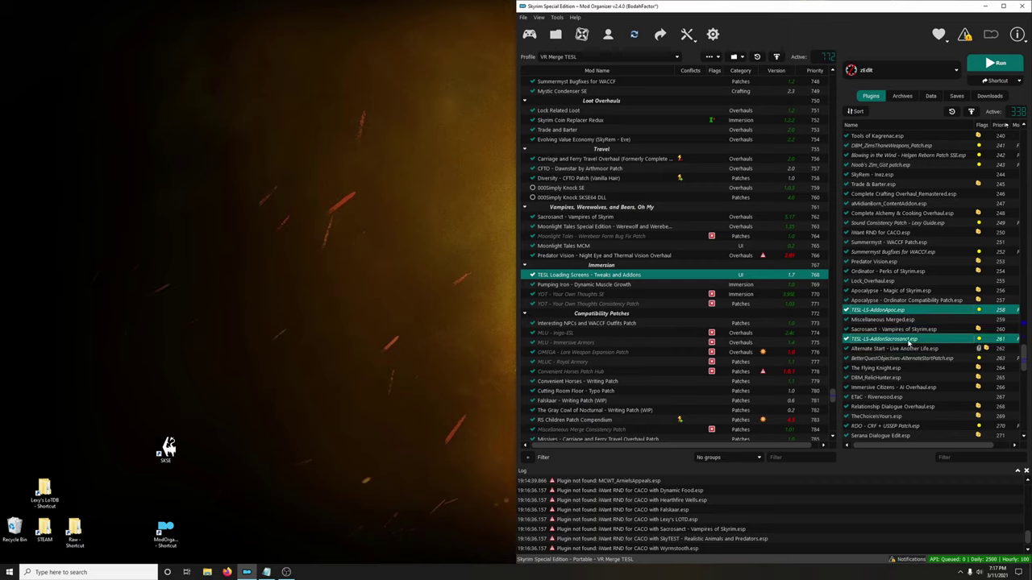
scroll(911, 342, "down", 4)
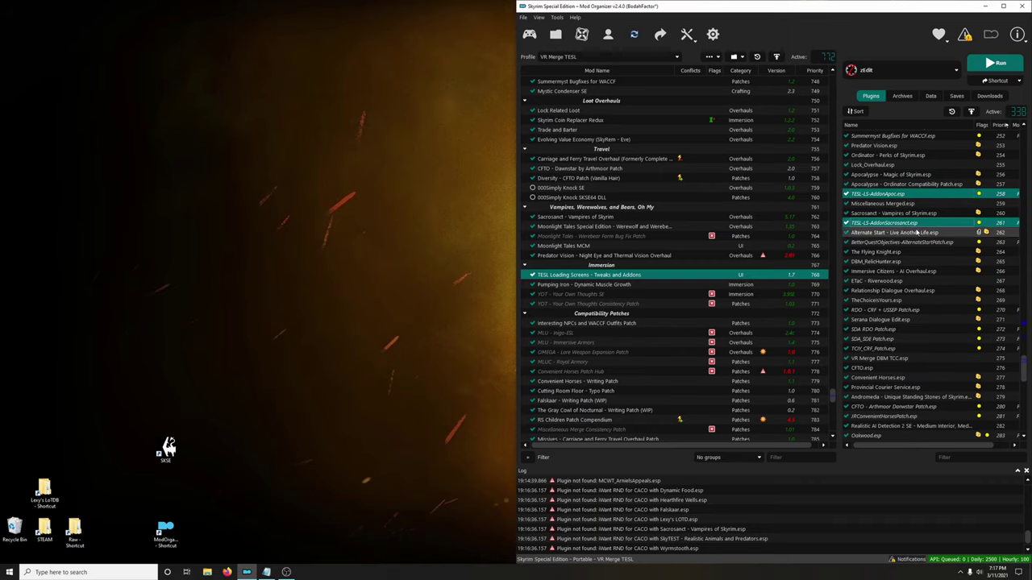
left_click_drag(916, 228, 936, 439)
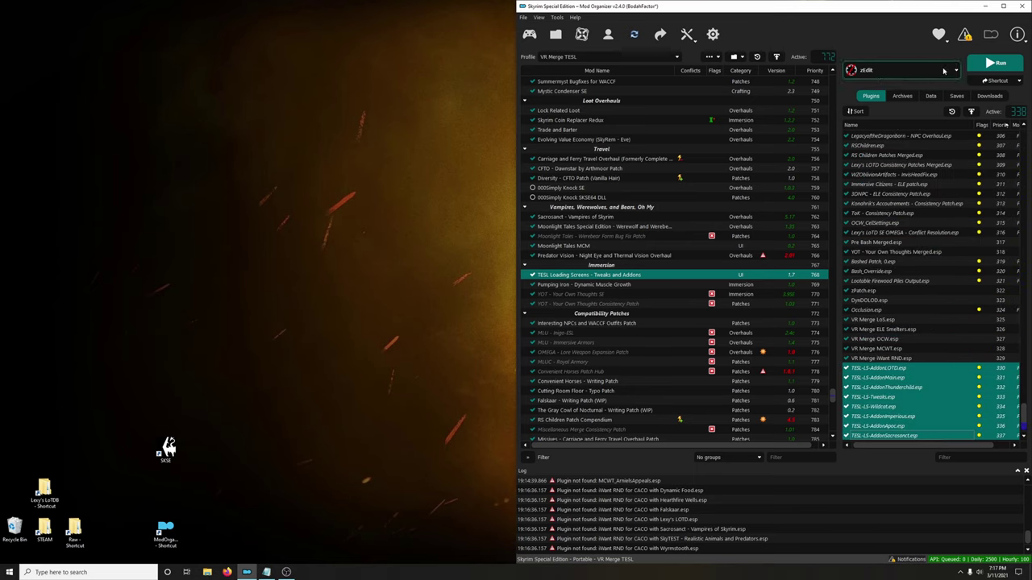
- Launch zEdit and start a merging session for Skyrim SE
left_click(998, 64)
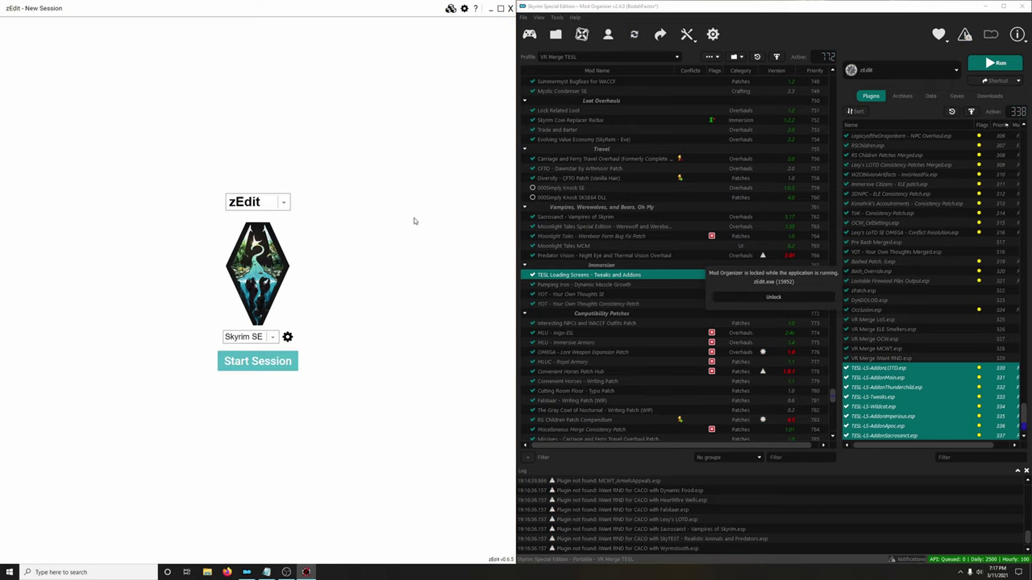
left_click(274, 204)
left_click(256, 253)
left_click(279, 369)
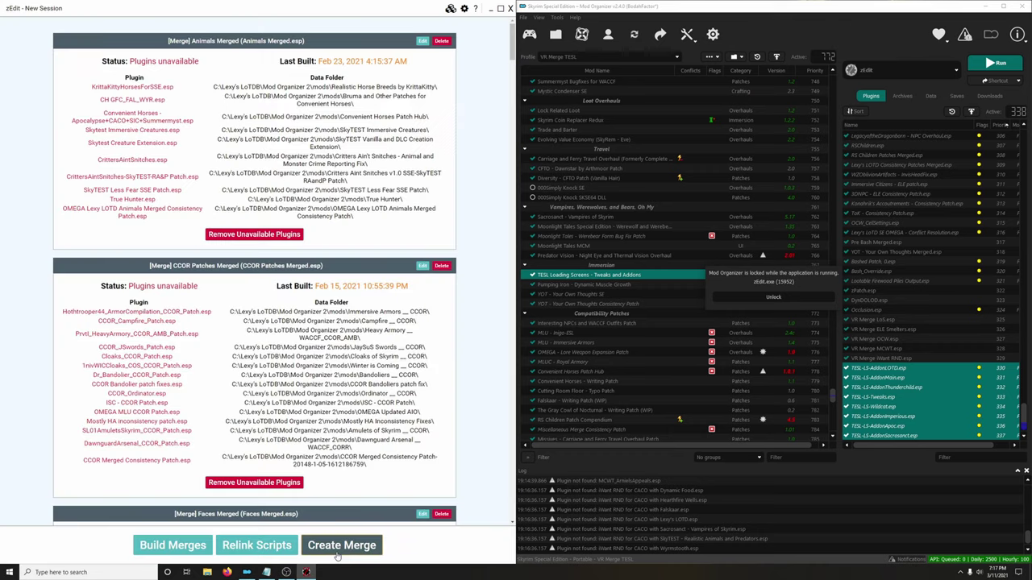
- Create a new merge named VR Merge TESL, keeping the Clobber merge method
left_click(341, 545)
left_click_drag(255, 120, 151, 120)
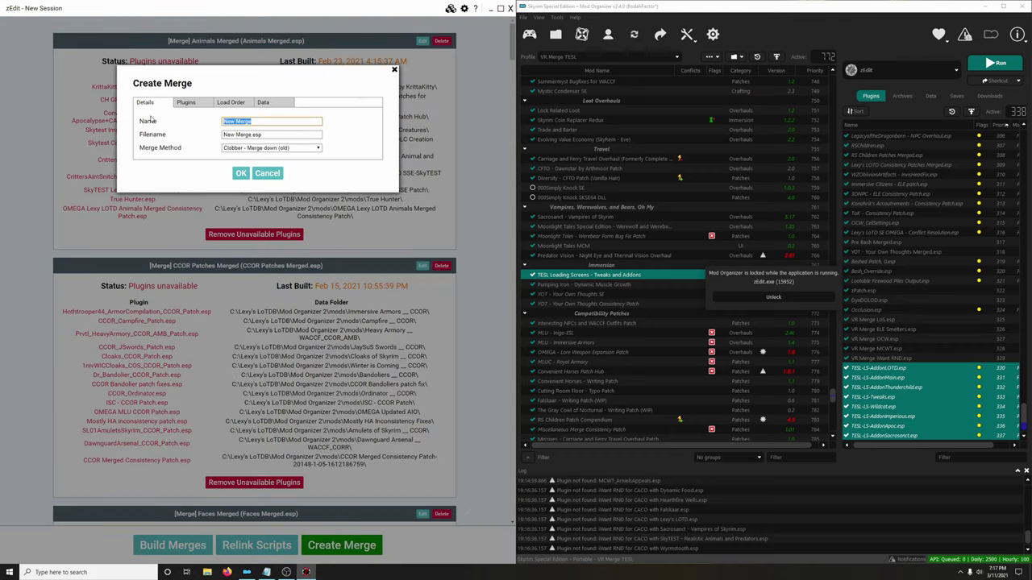
type("VE")
type(" M")
type("er")
type("ge TESL")
- Add the eight TESL-LS plugins, from AddonLOTD to AddonSacrosanct, to the merge and confirm it after checking its load order
left_click(185, 109)
left_click_drag(379, 123, 390, 384)
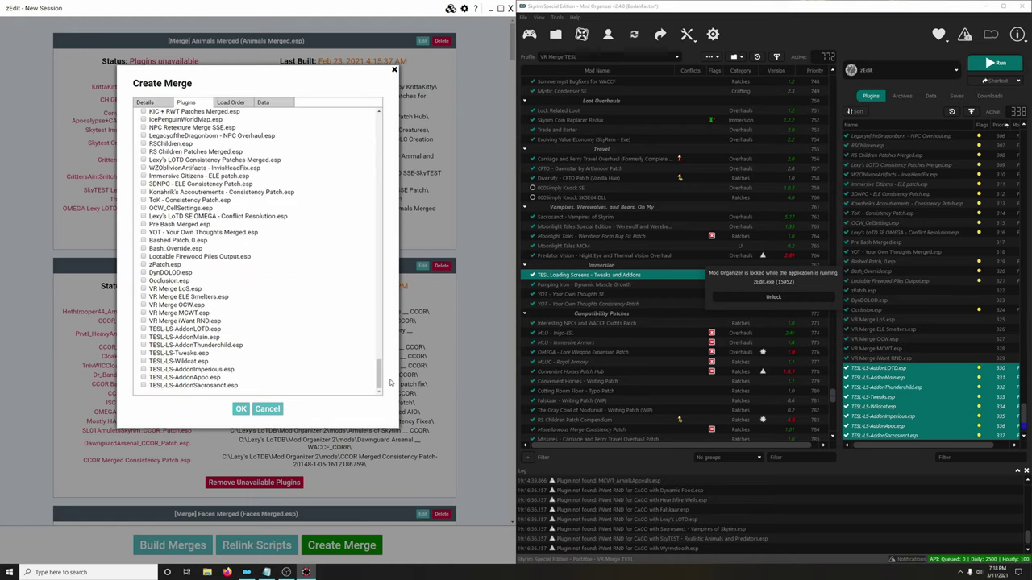
left_click(143, 329)
left_click(143, 337)
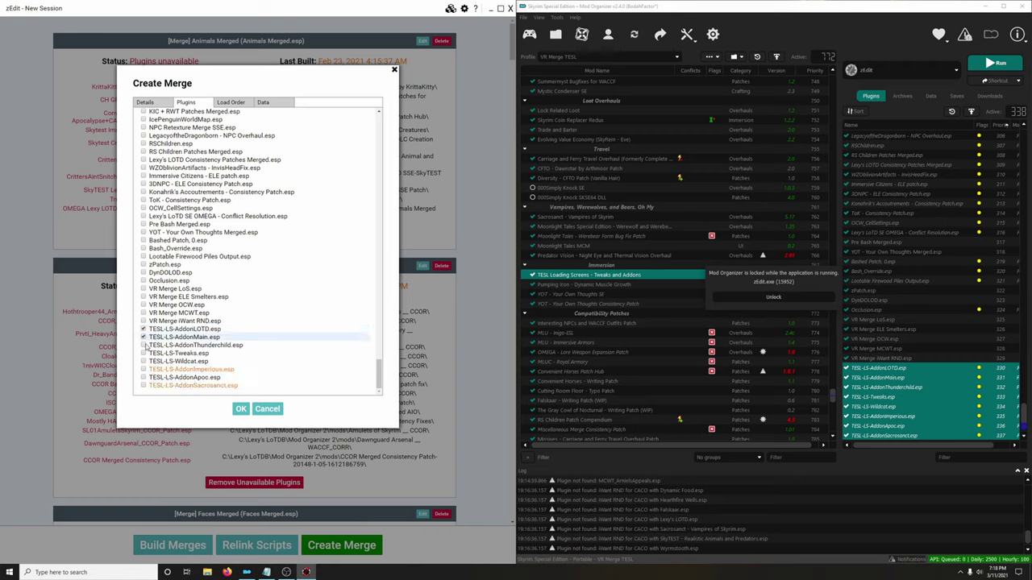
left_click(143, 345)
left_click(143, 353)
left_click(144, 369)
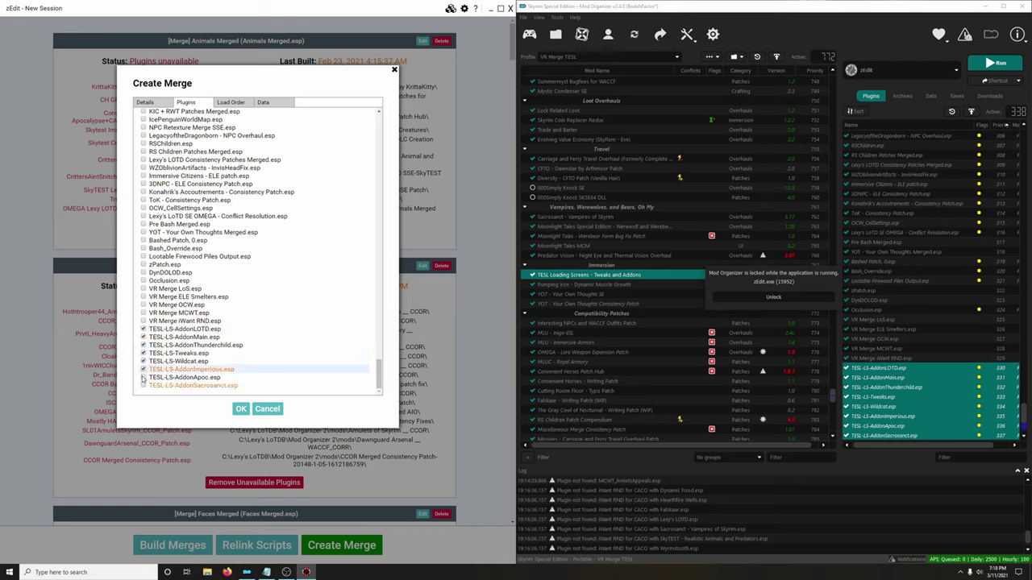
left_click(144, 377)
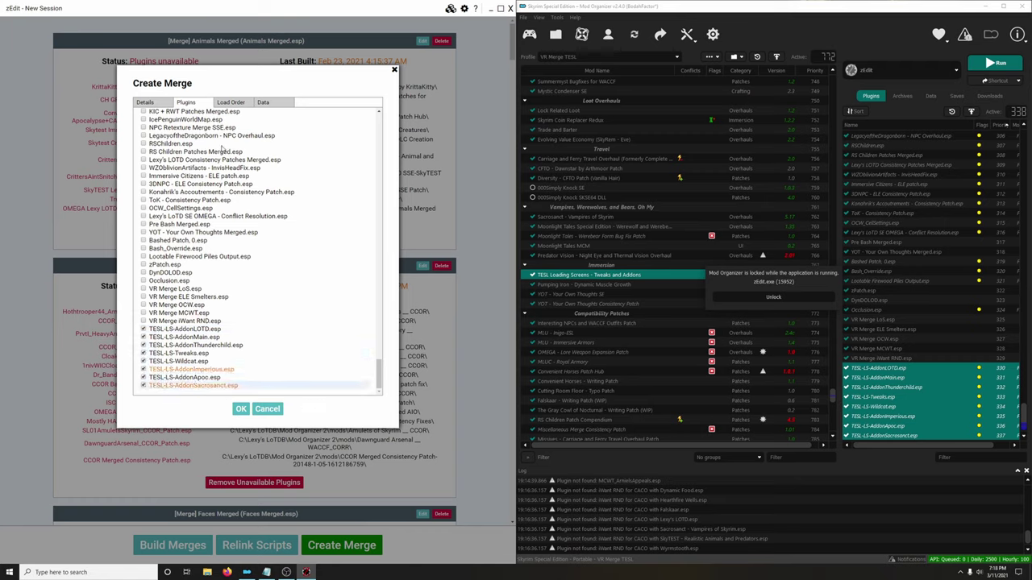
left_click(225, 108)
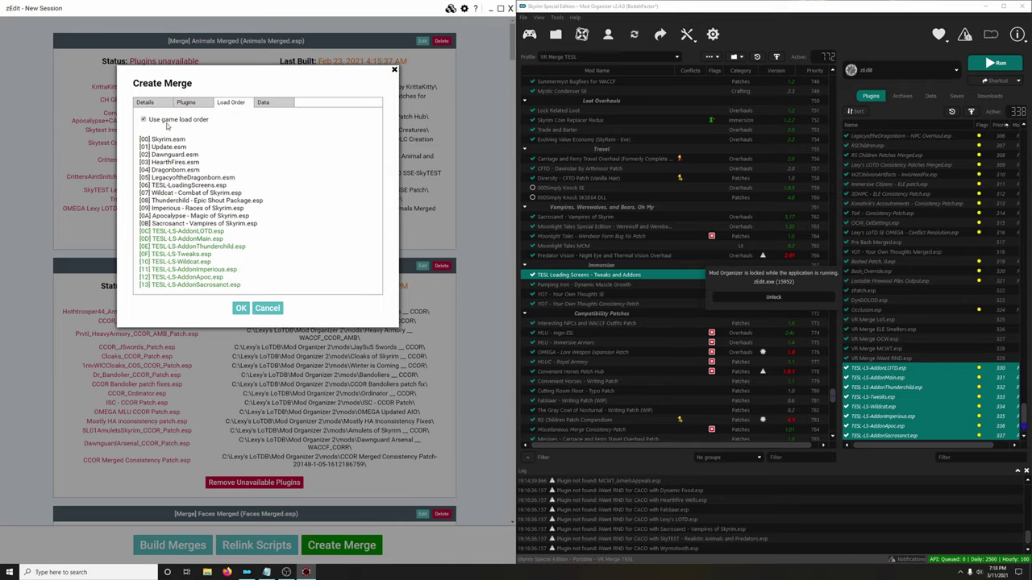
left_click(240, 308)
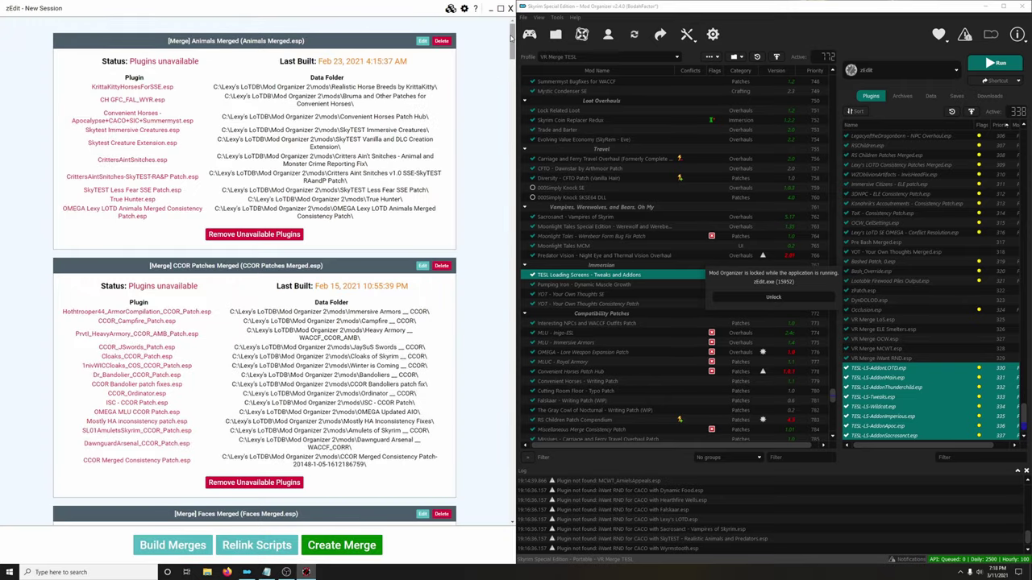
- Build the VR Merge TESL merge and close zEdit
left_click_drag(512, 41, 508, 499)
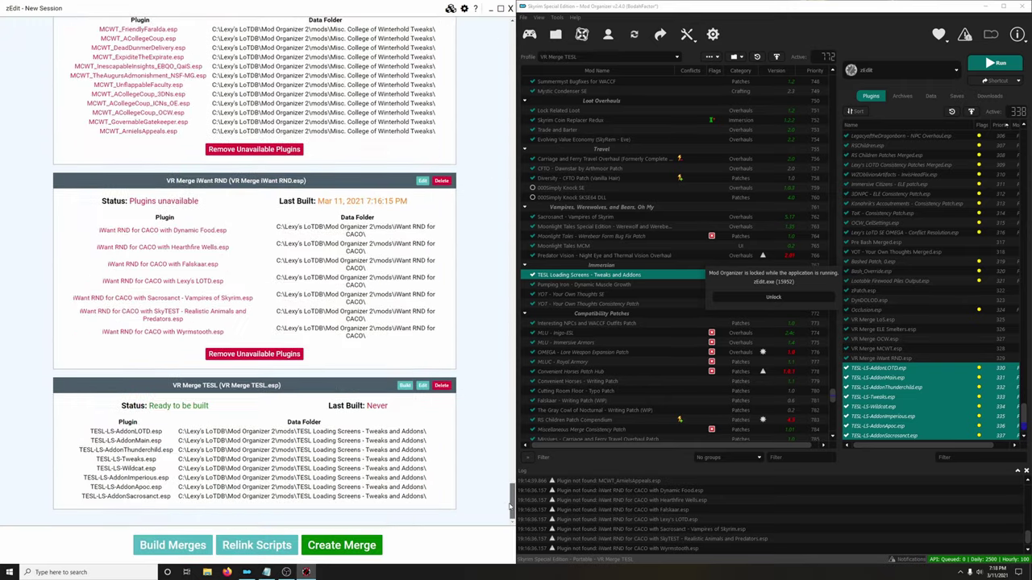
left_click(405, 385)
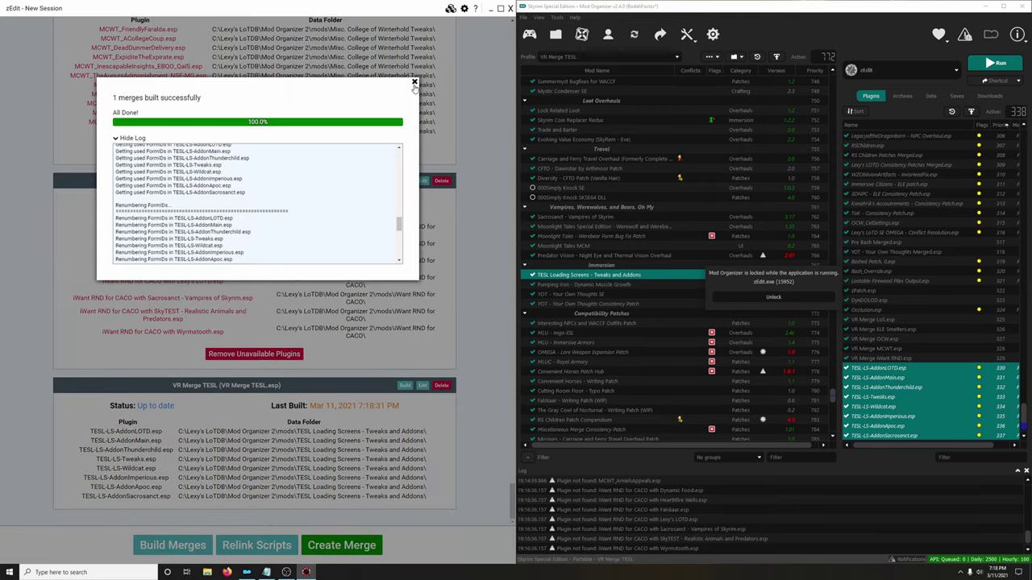
left_click(414, 83)
left_click(509, 9)
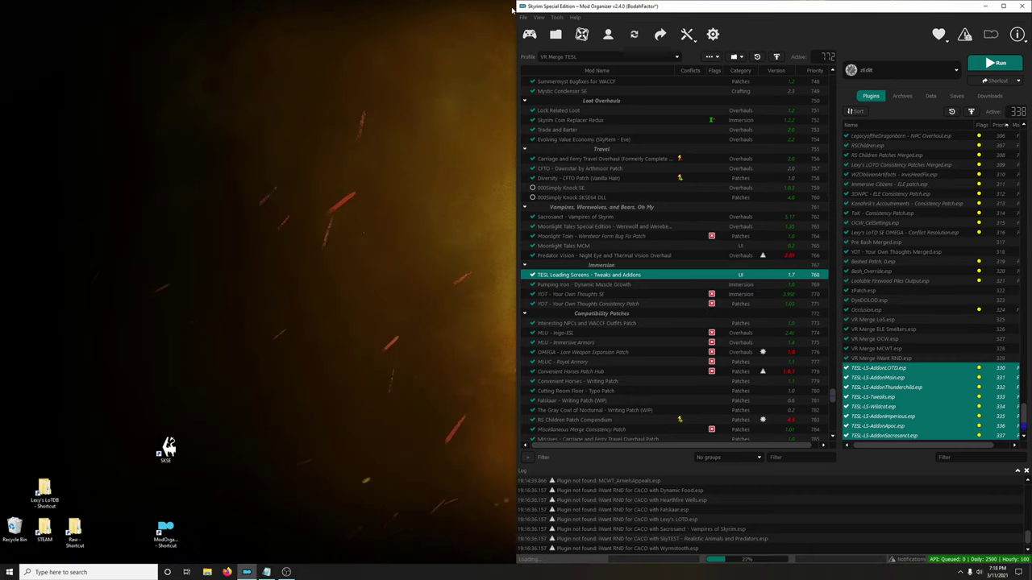
- Return to the Legacy of the Dragonborn - Special Edition profile, place VR Merge TESL directly below VR Merge iWant RND and enable it
left_click(591, 58)
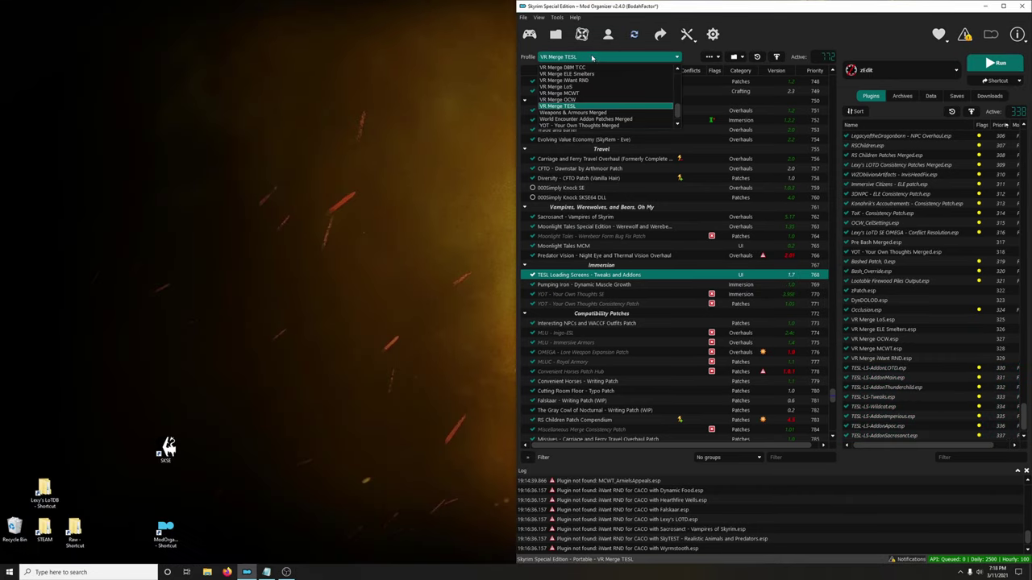
scroll(615, 105, "up", 5)
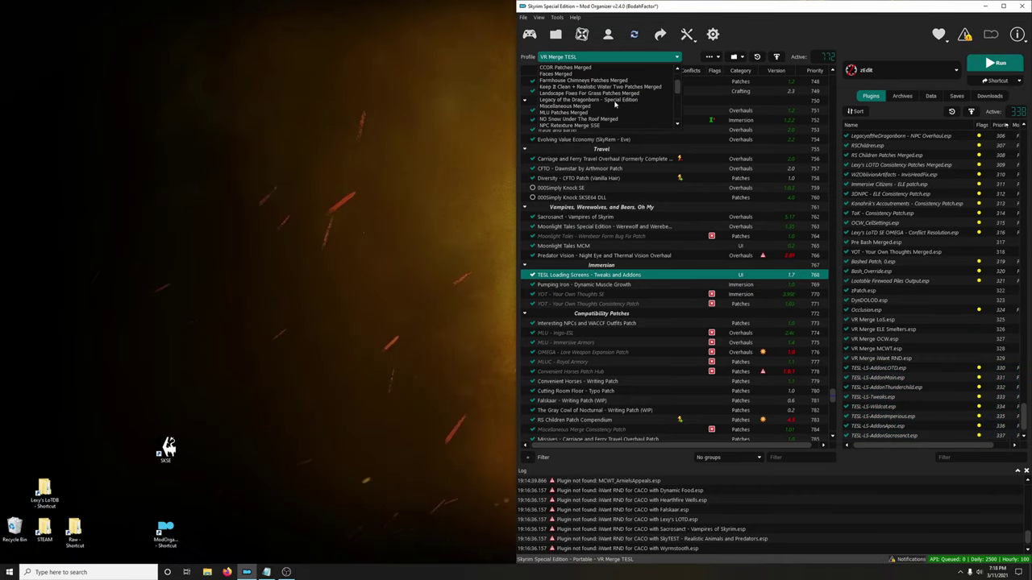
left_click(580, 100)
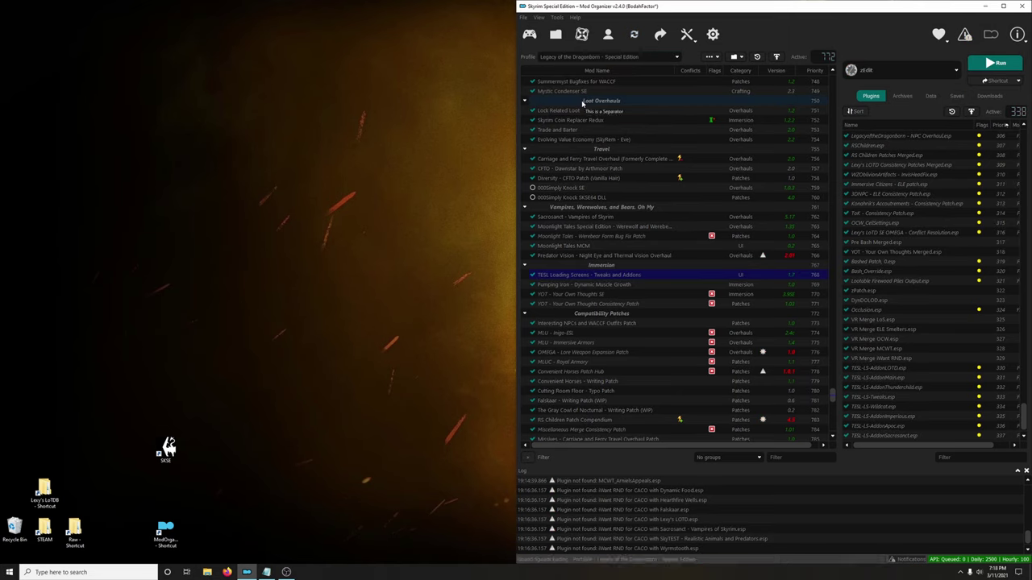
scroll(698, 431, "down", 4)
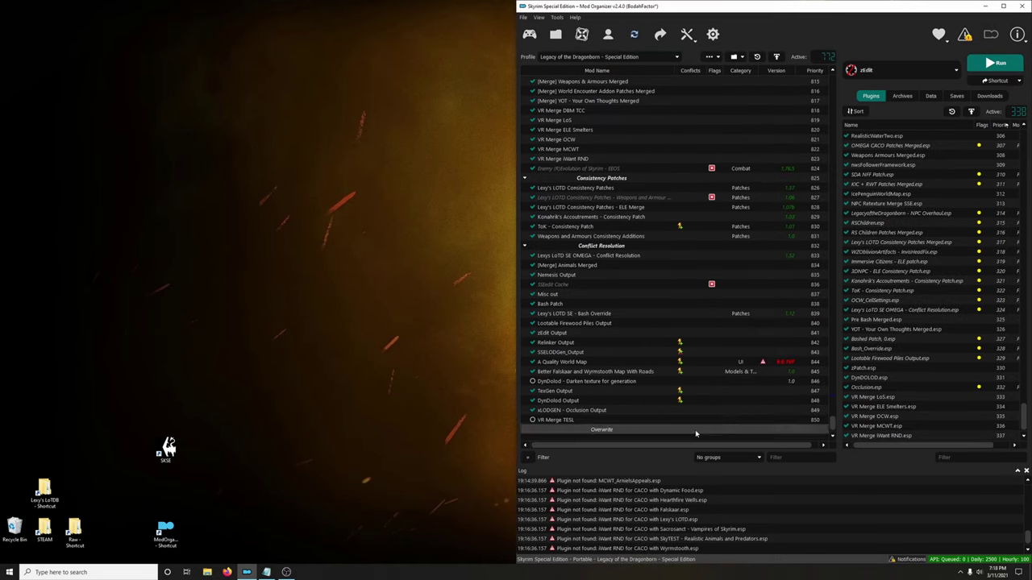
left_click_drag(548, 420, 609, 167)
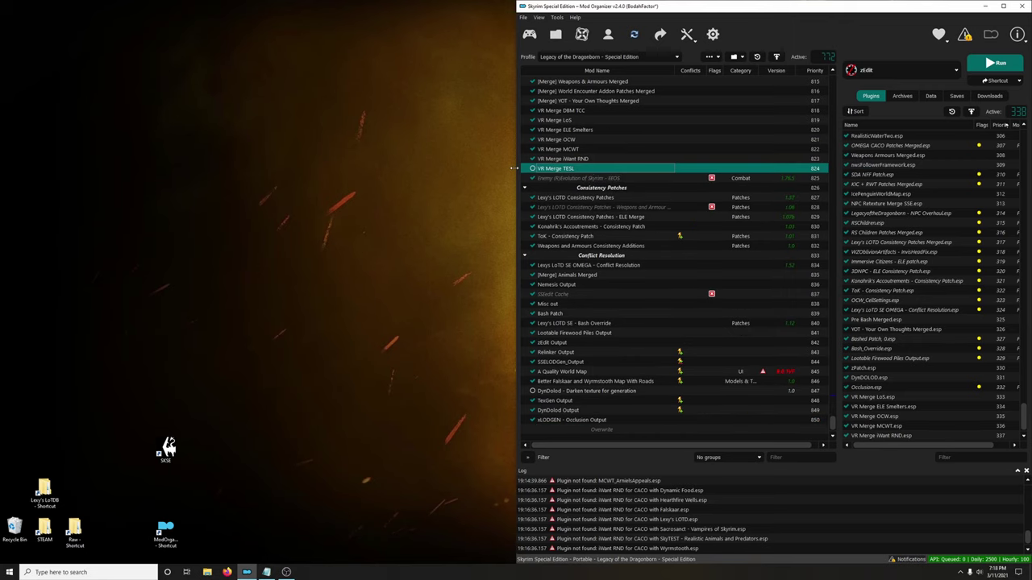
left_click(532, 168)
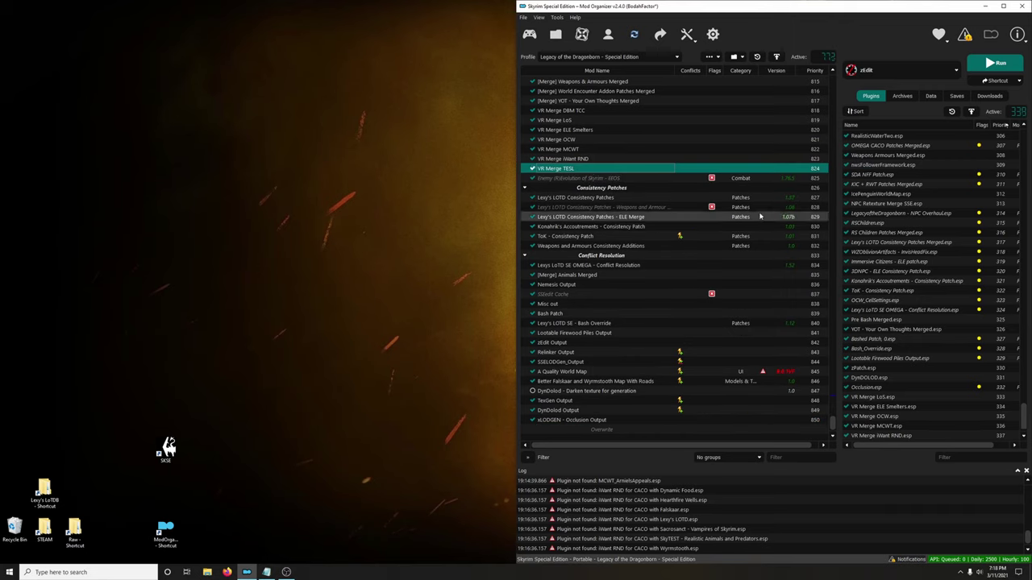
- Disable the source plugins of VR Merge TESL in the merge plugin hiding tool
left_click(686, 33)
left_click(700, 96)
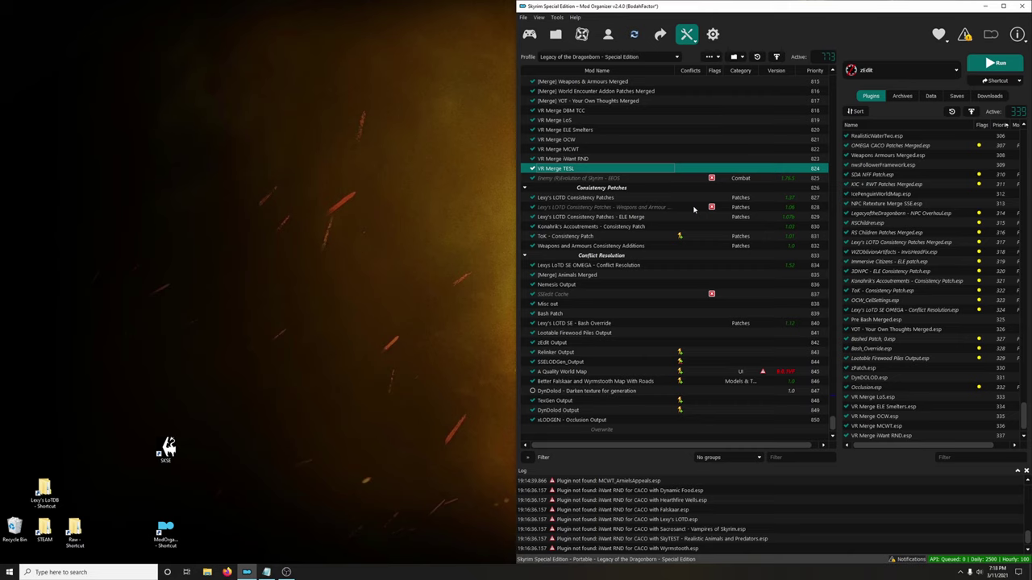
right_click(476, 247)
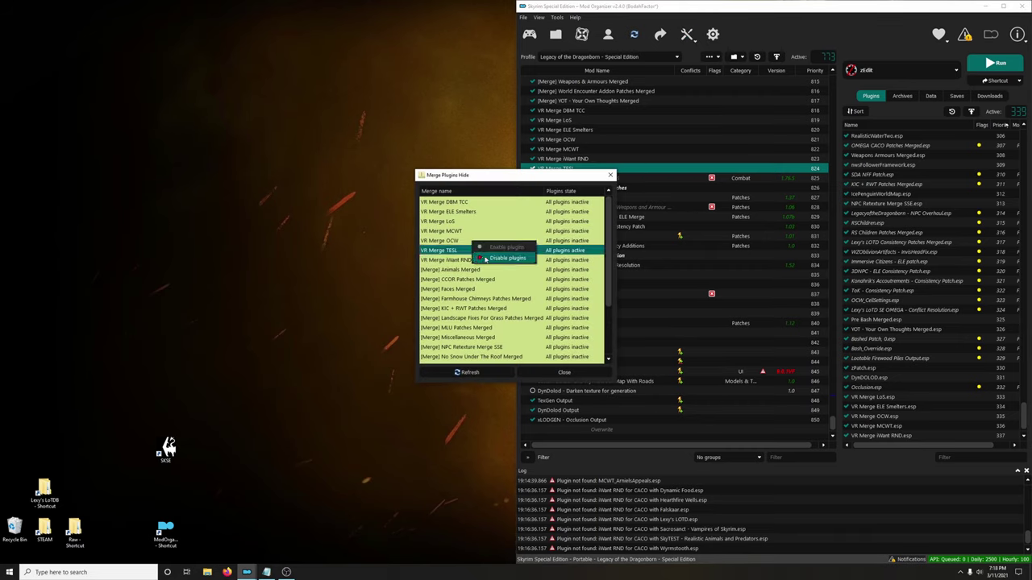
left_click(486, 258)
left_click(564, 372)
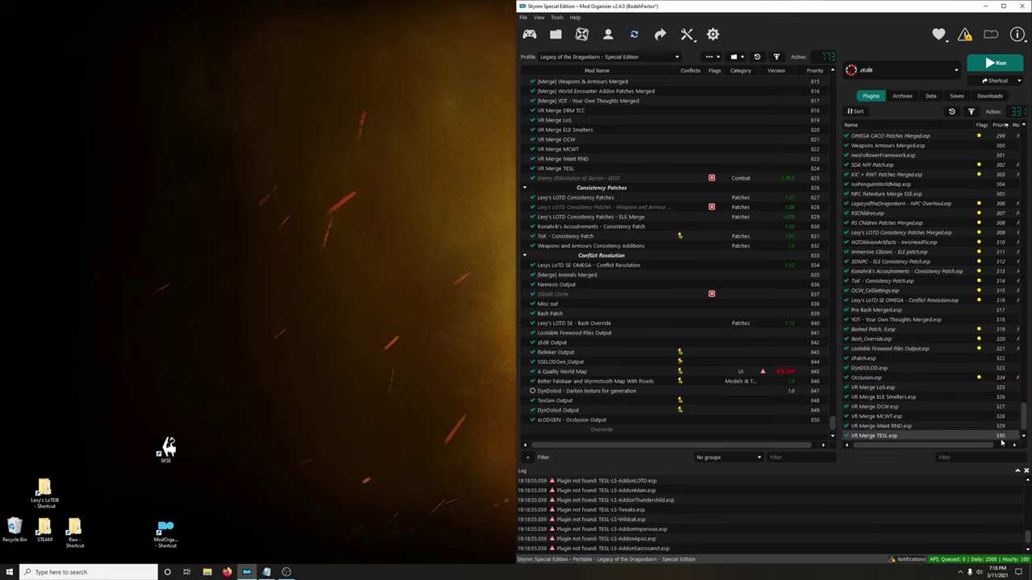
mouse_move(1000, 440)
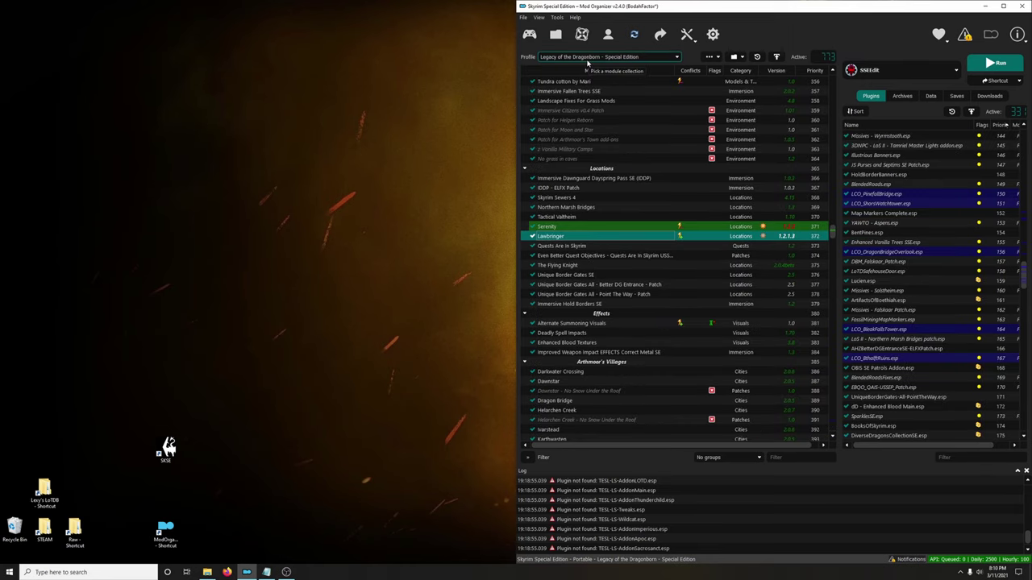
- Copy the Legacy of the Dragonborn - Special Edition profile as VR Merge LCO and switch to the new profile
left_click(583, 59)
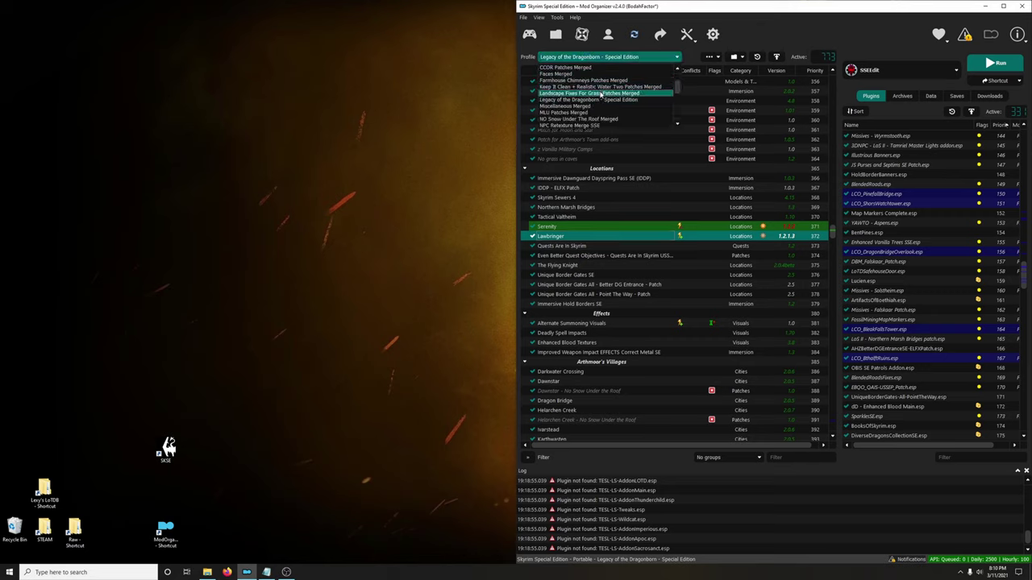
left_click(576, 68)
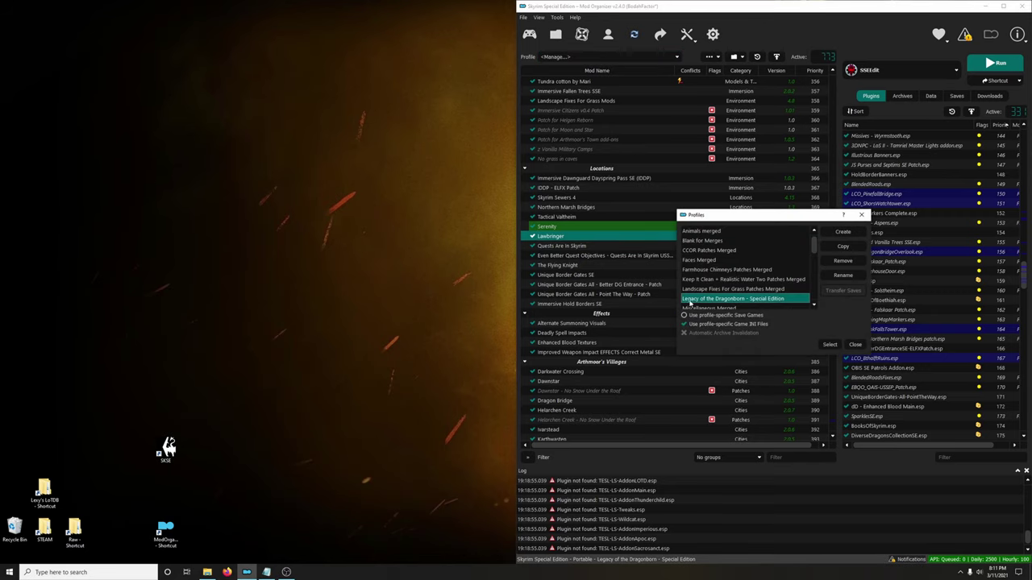
left_click(841, 247)
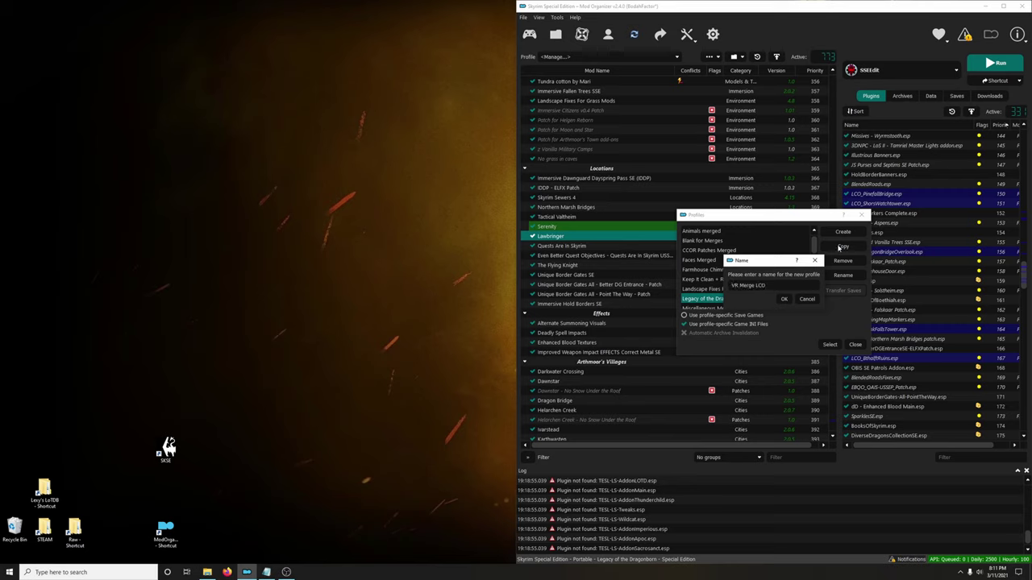
type("VR Merge LCD")
left_click(784, 299)
left_click(854, 345)
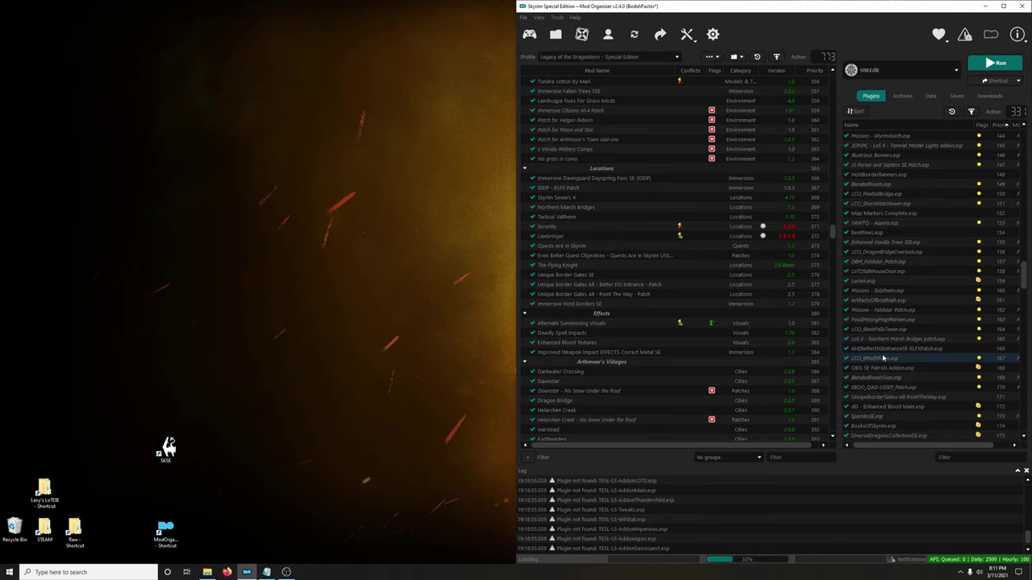
left_click(598, 58)
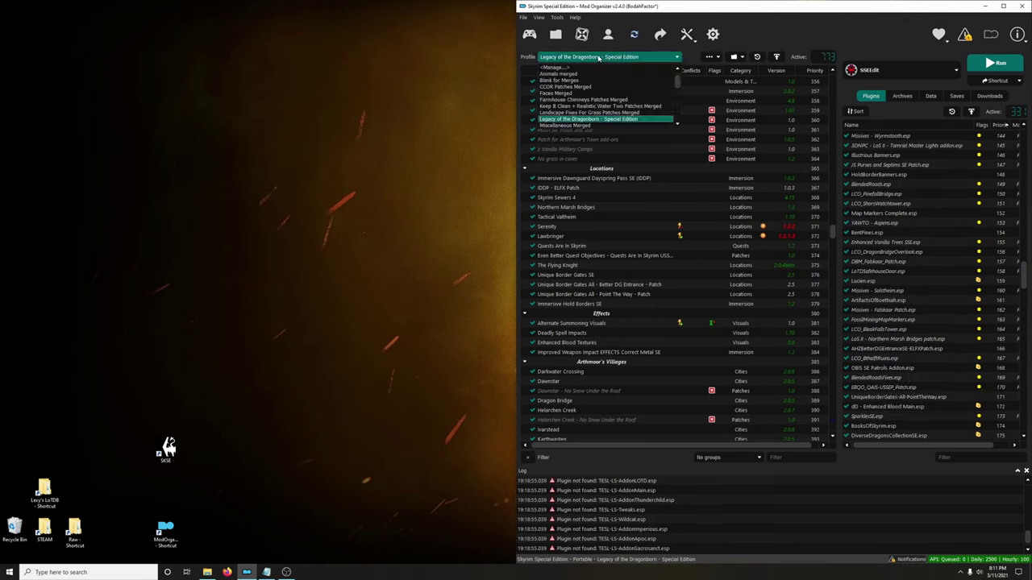
scroll(605, 93, "down", 5)
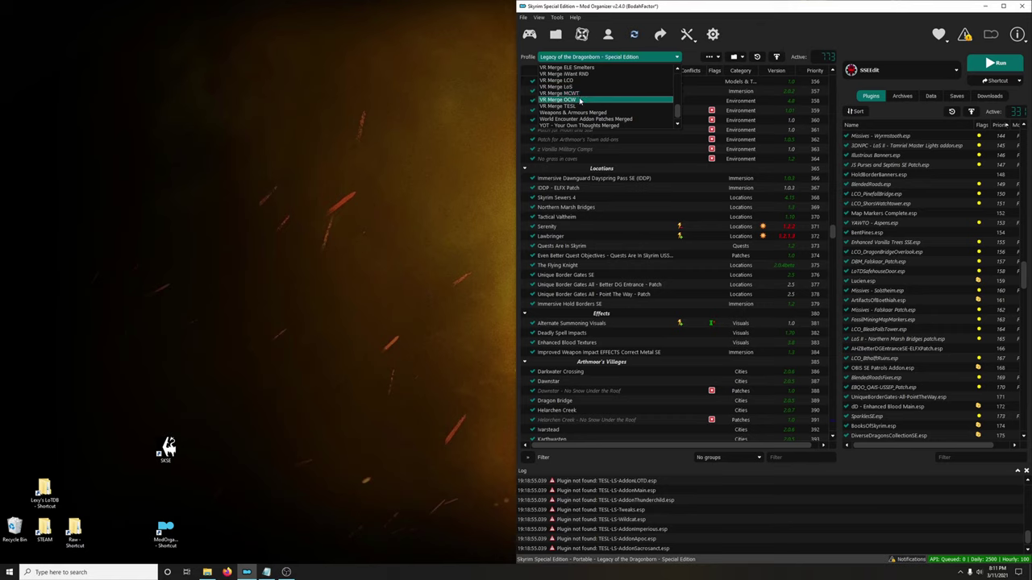
left_click(577, 80)
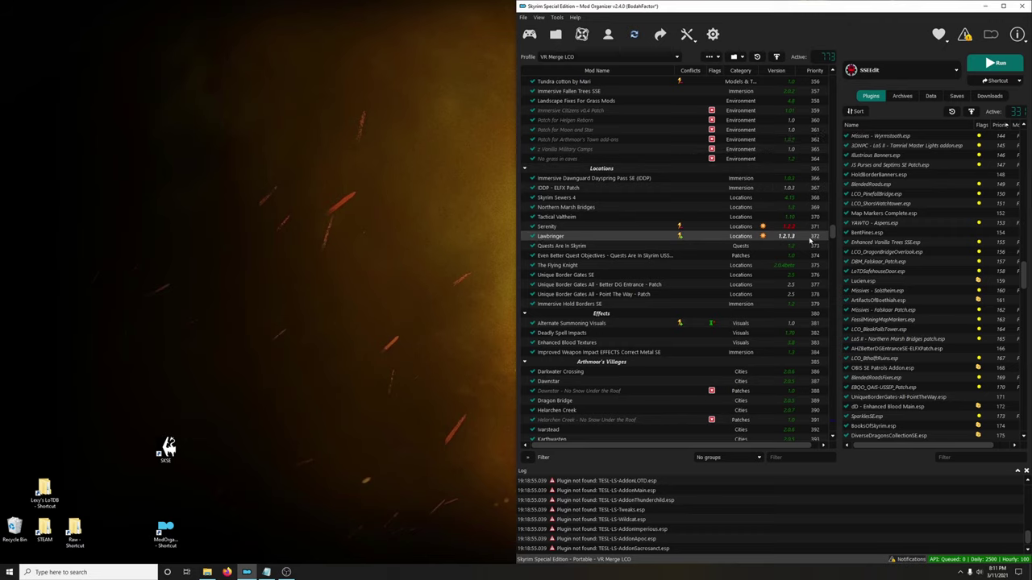
- Move Lawbringer's eight LCO location plugins, from LCO_LostValleyRedoubt to LCO_BthalftRuins, to the end of the load order, leaving LCO_Framework and radiantBlocker in place
left_click(559, 237)
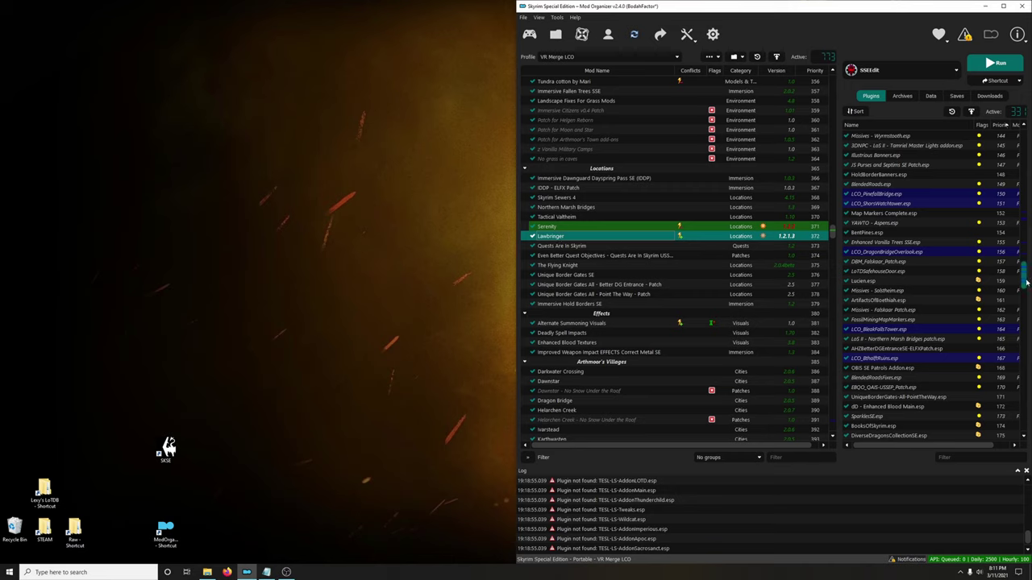
left_click_drag(1022, 274, 1024, 226)
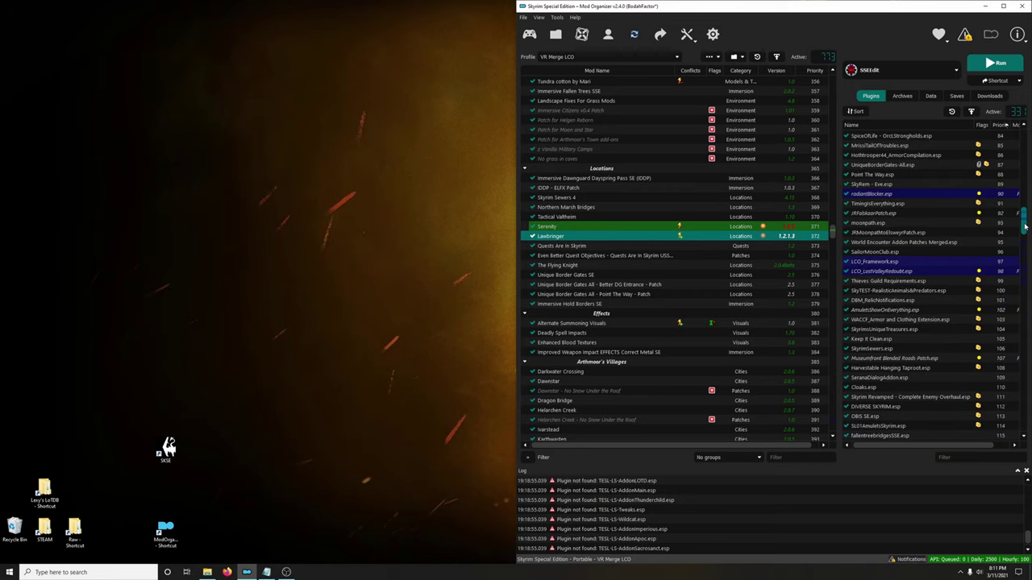
mouse_move(867, 199)
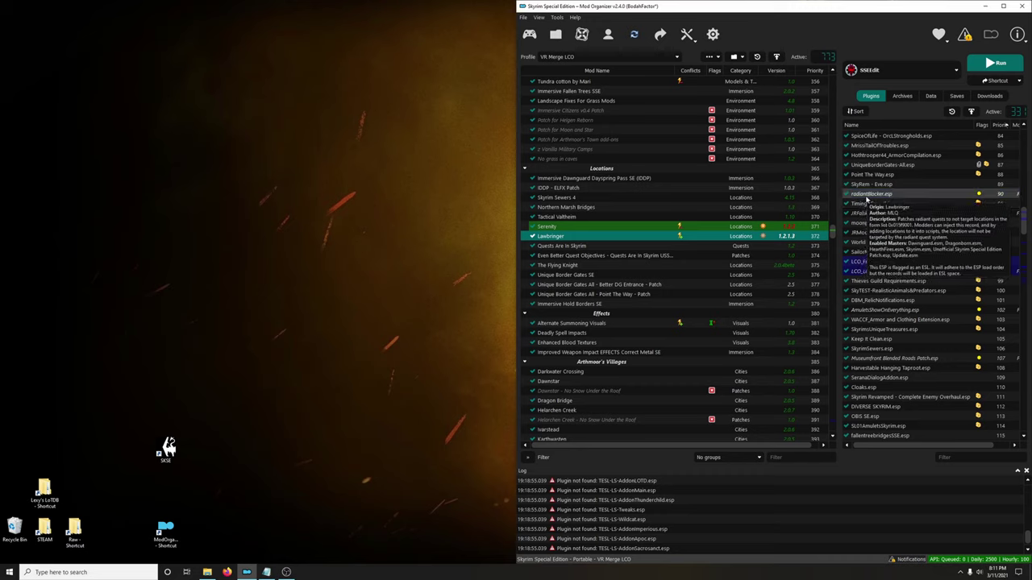
mouse_move(867, 268)
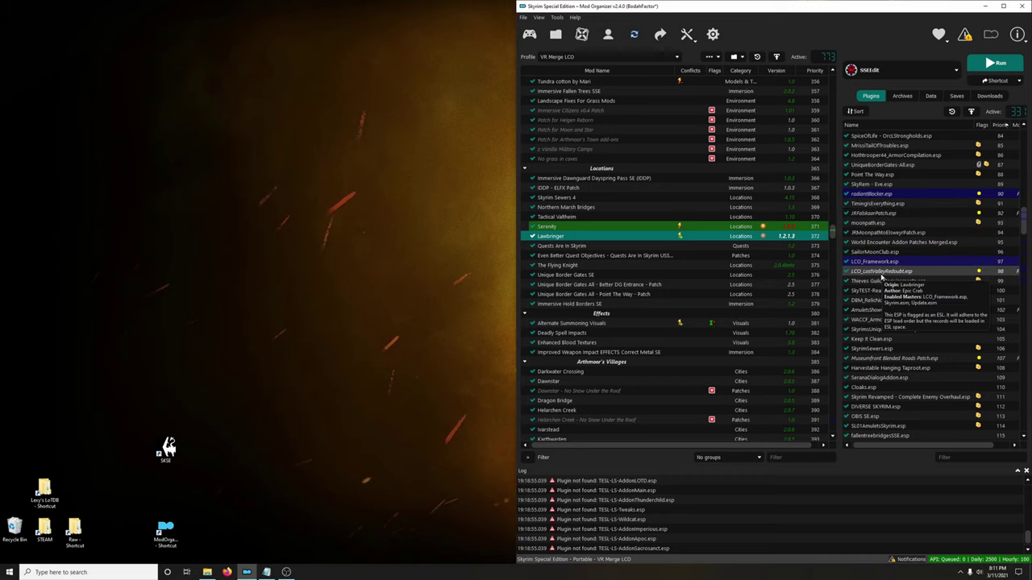
scroll(887, 310, "down", 9)
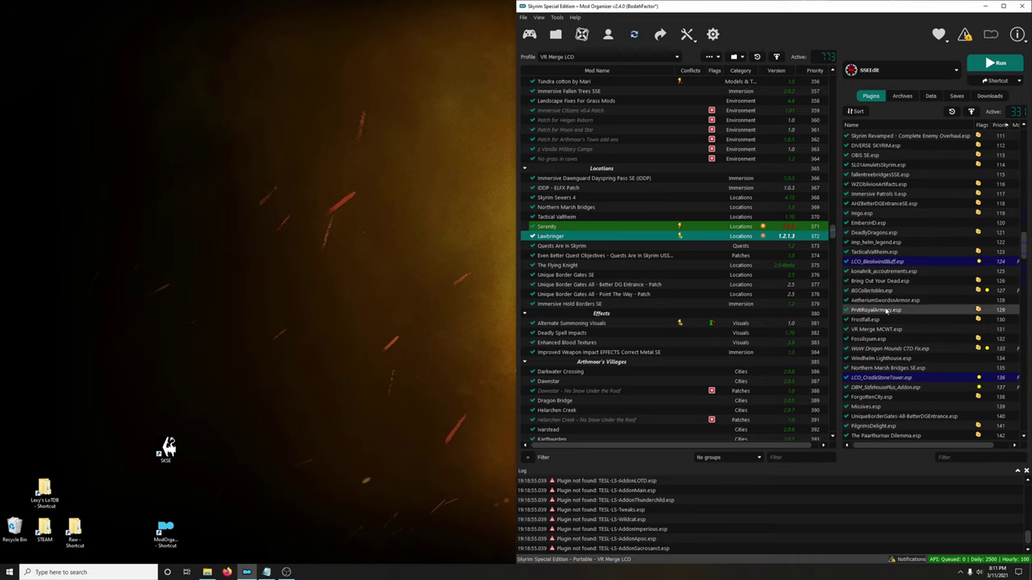
left_click(879, 261)
left_click(881, 378, "ctrl")
scroll(904, 360, "down", 7)
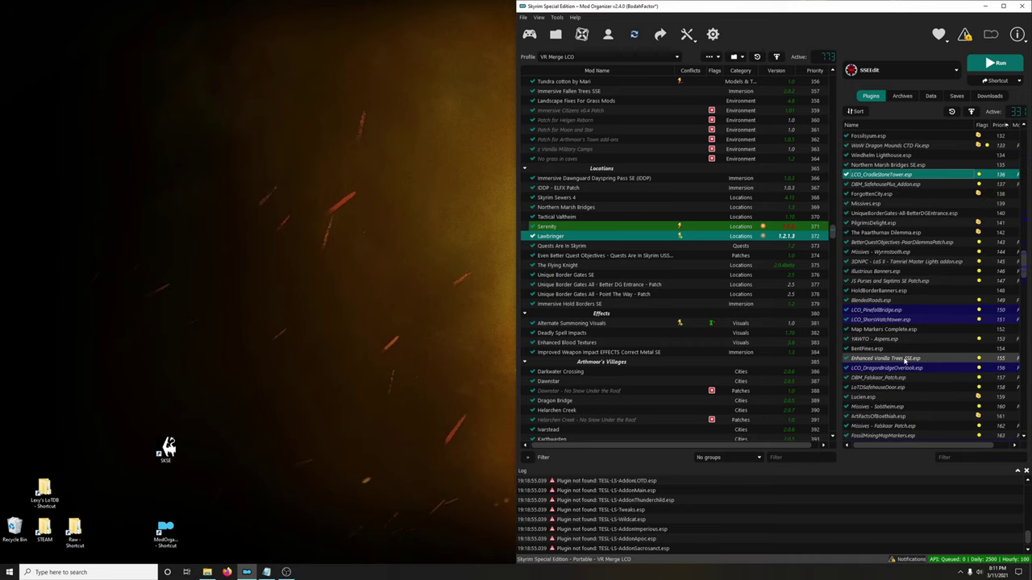
left_click(879, 309, "ctrl")
left_click(880, 319, "ctrl")
left_click(896, 368, "ctrl")
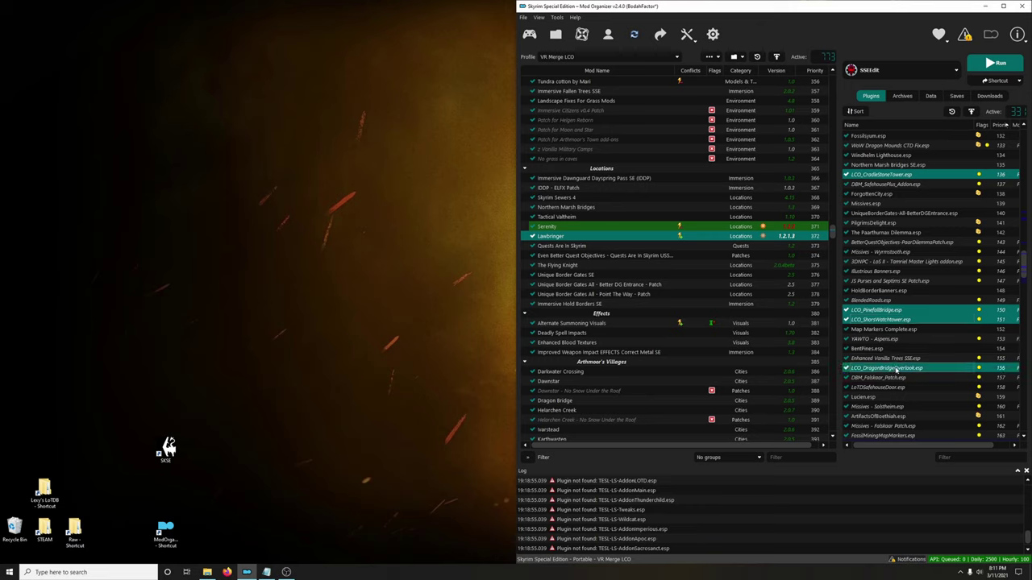
scroll(896, 368, "down", 7)
left_click(886, 244, "ctrl")
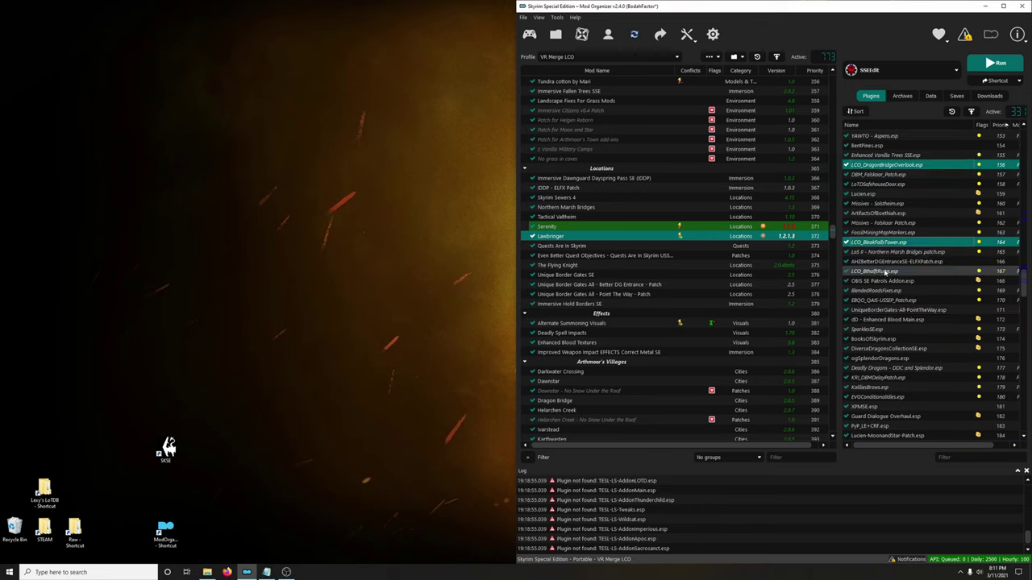
left_click(885, 273, "ctrl")
left_click_drag(894, 274, 906, 437)
- Launch zEdit from the VR Merge LCO profile and start a zMerge session for Skyrim SE
left_click(909, 71)
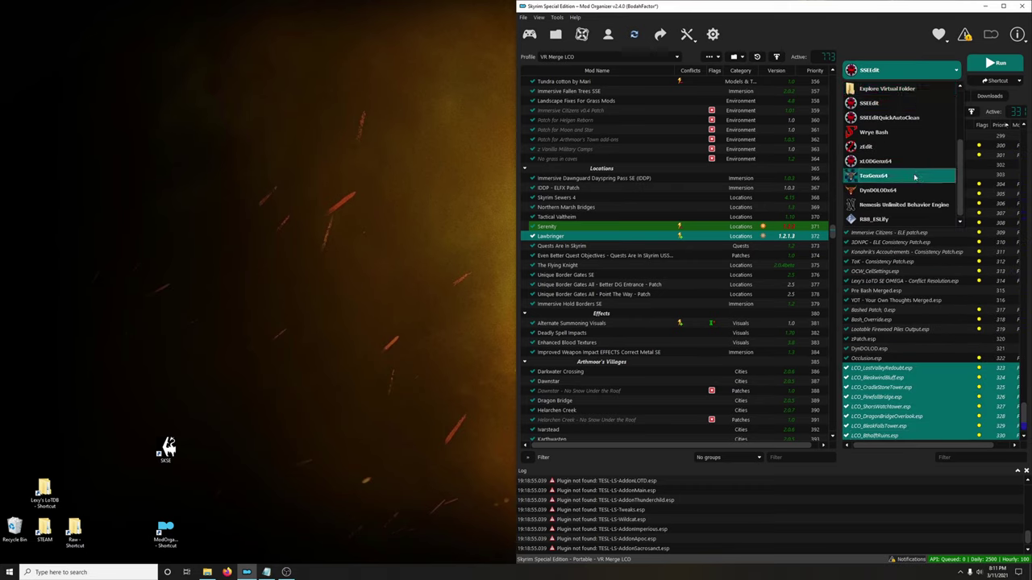
left_click(886, 146)
left_click(998, 63)
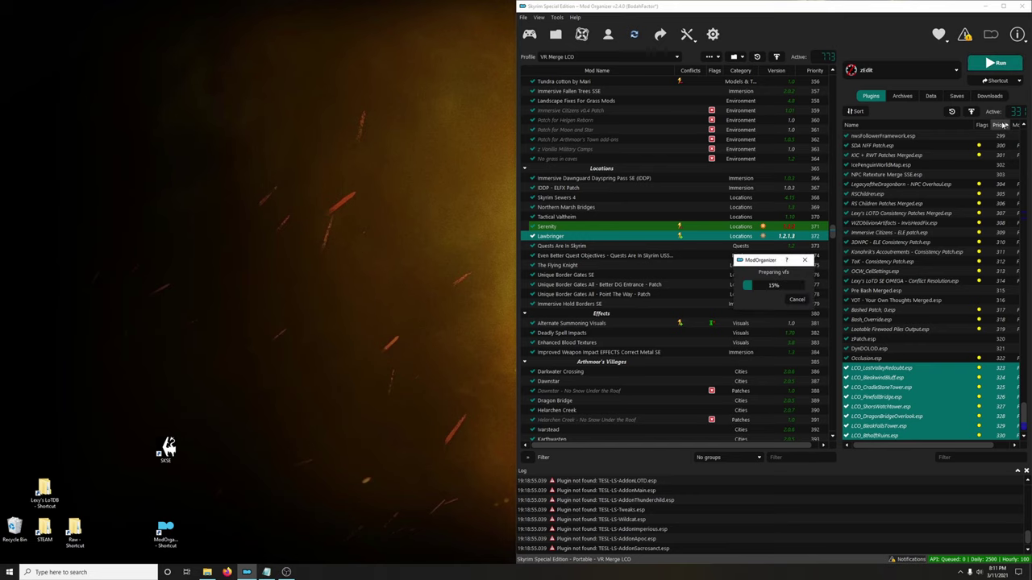
left_click(253, 203)
left_click(271, 260)
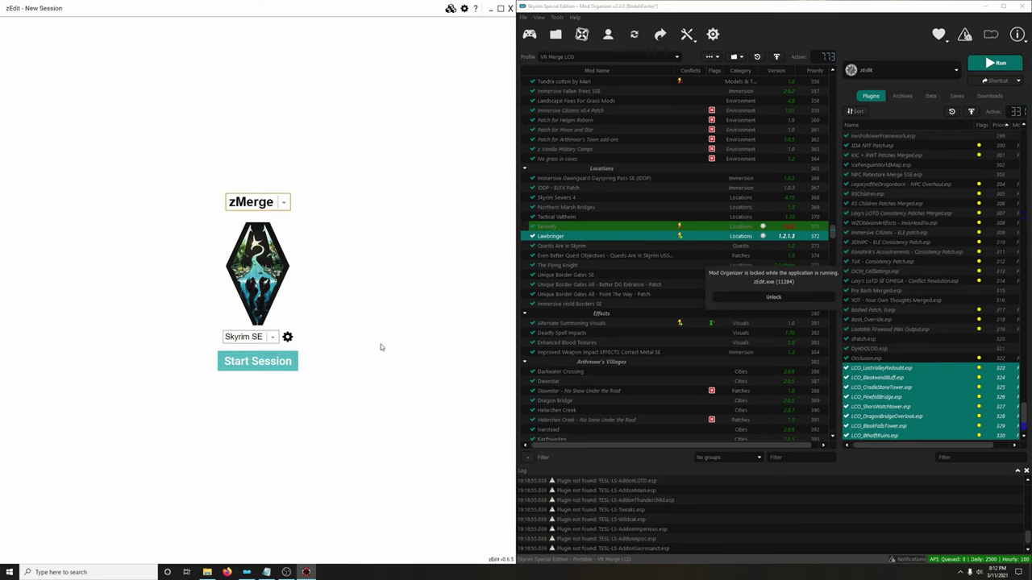
left_click(288, 362)
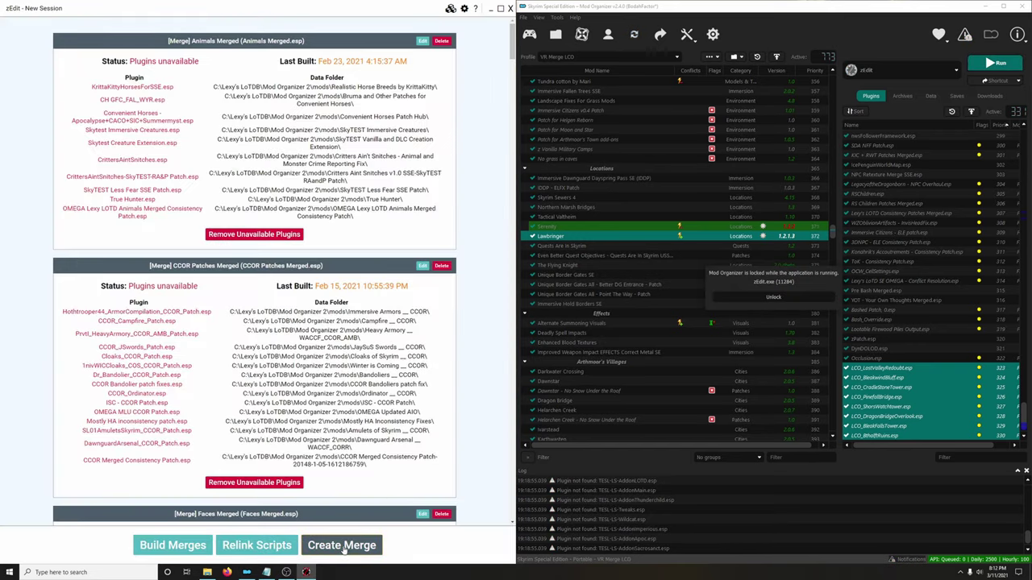
- Create a new merge named VR Merge LCO, keeping the Clobber merge method
left_click(341, 546)
left_click_drag(263, 122, 118, 130)
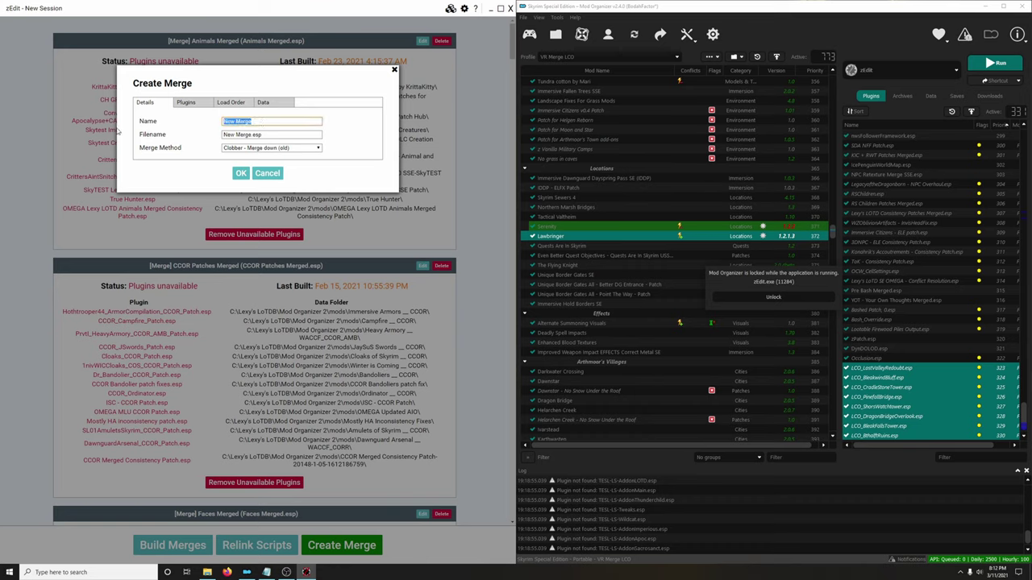
type("VR Merge LCO")
- Add the eight LCO plugins at the end of the list, from LCO_LostValleyRedoubt to LCO_BthalftRuins, to the merge
left_click(187, 103)
left_click_drag(378, 129, 345, 404)
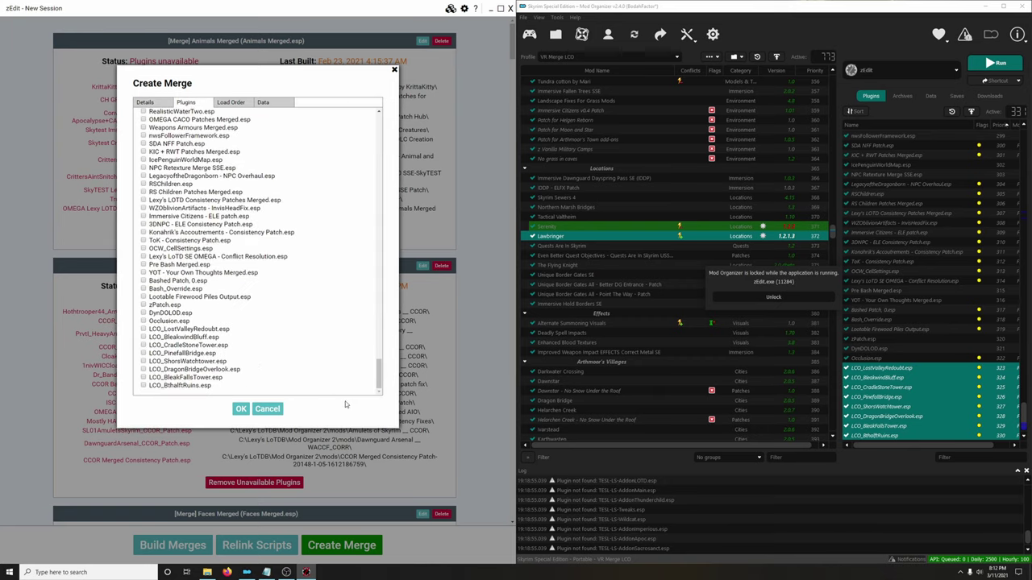
left_click(143, 329)
left_click(143, 337)
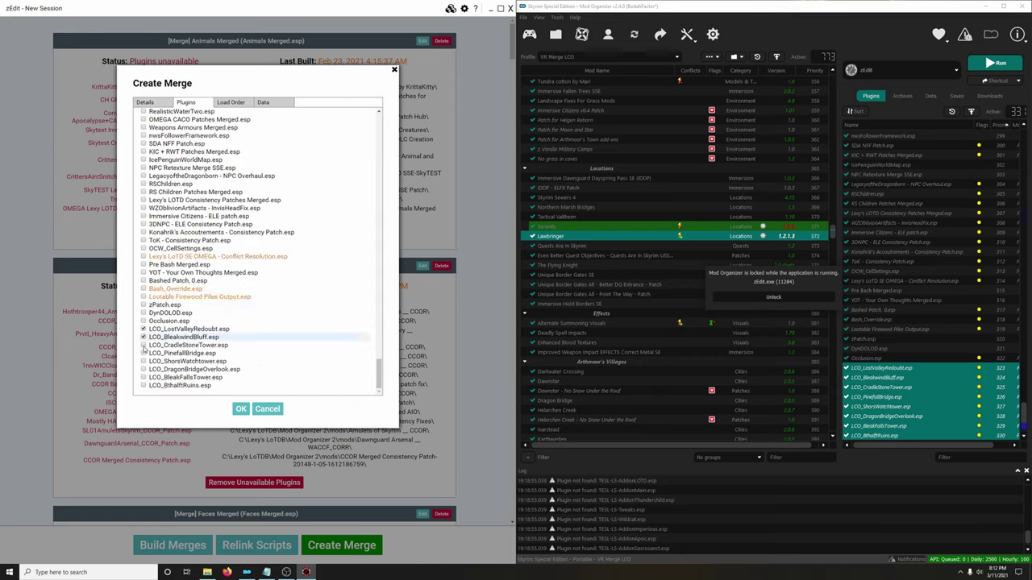
left_click(143, 345)
left_click(144, 354)
left_click(144, 361)
left_click(144, 369)
left_click(143, 378)
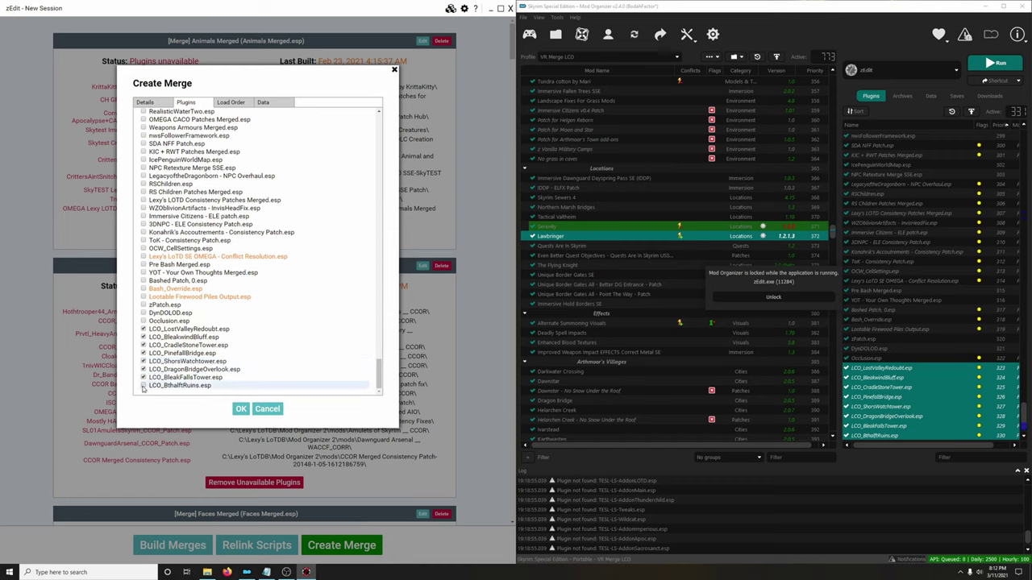
- Enable the game load order for the merge and confirm its creation despite the dependent plugins
left_click(231, 102)
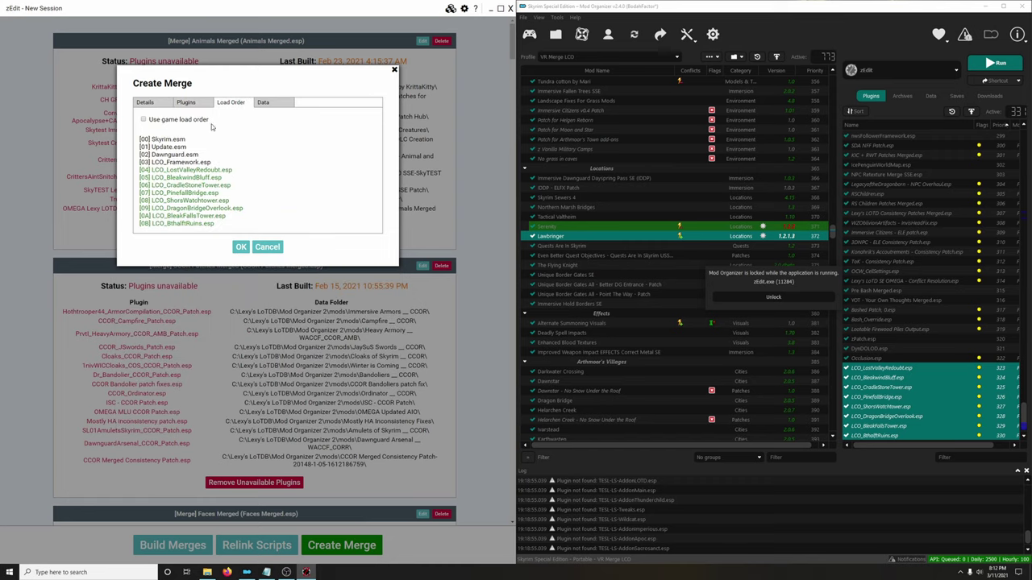
left_click(240, 246)
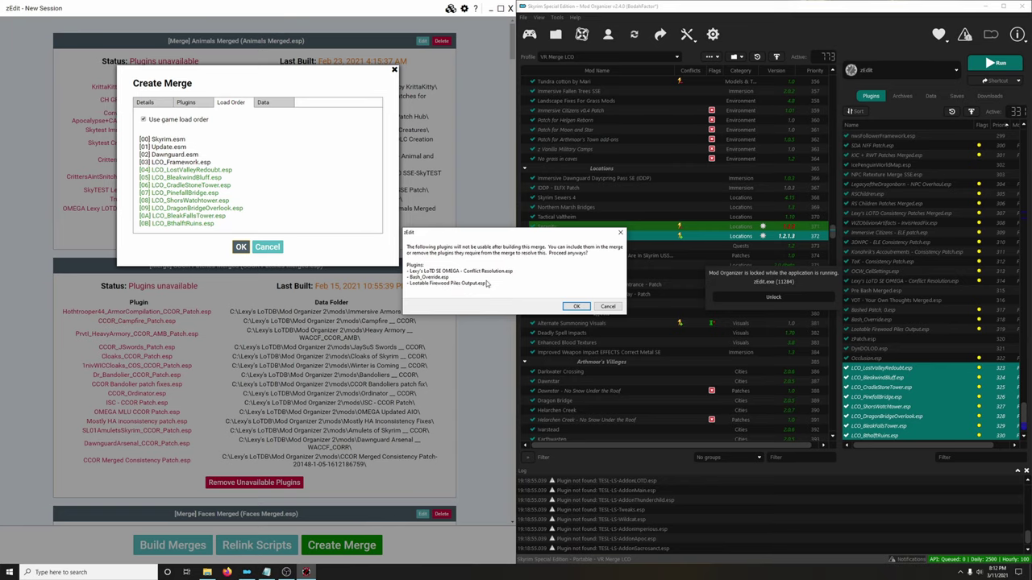
left_click(576, 307)
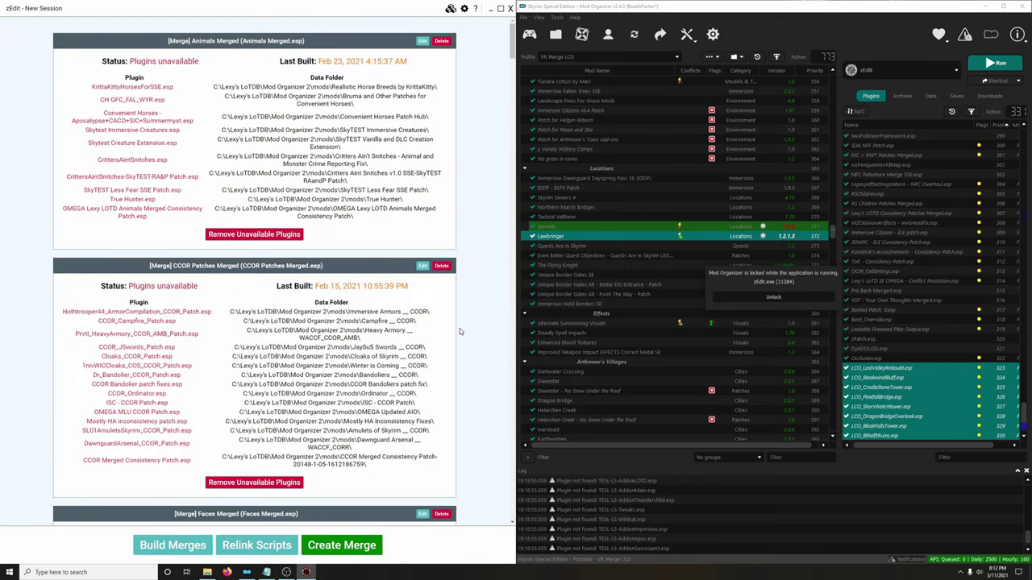
- Build the VR Merge LCO merge and close zEdit
left_click_drag(512, 40, 513, 504)
left_click(405, 385)
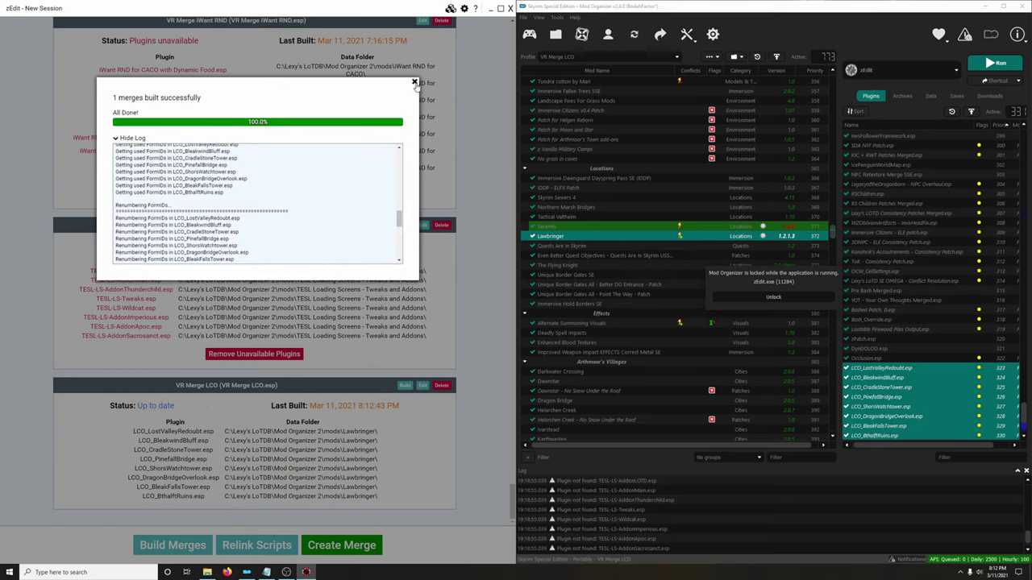
left_click(415, 83)
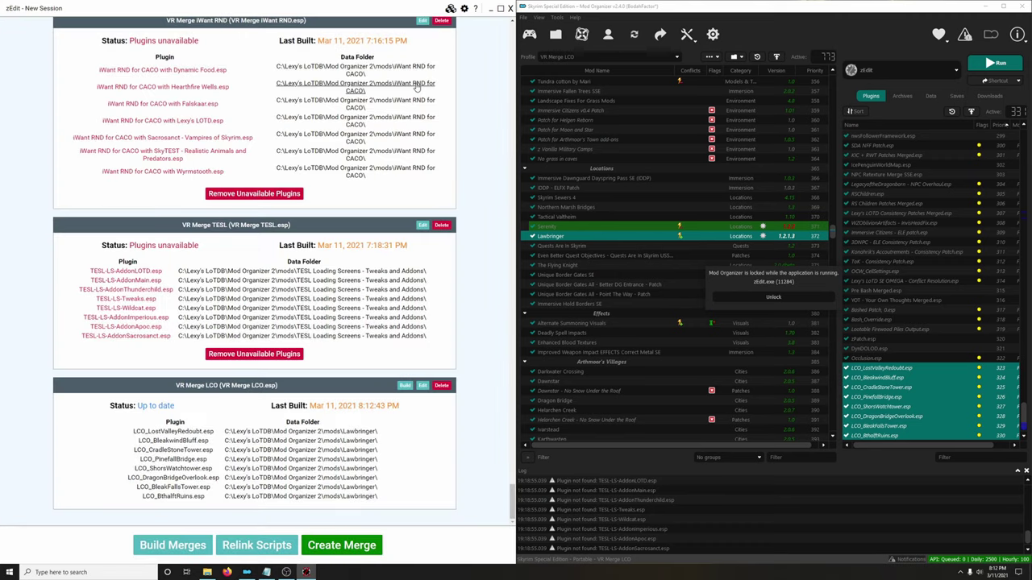
left_click(511, 9)
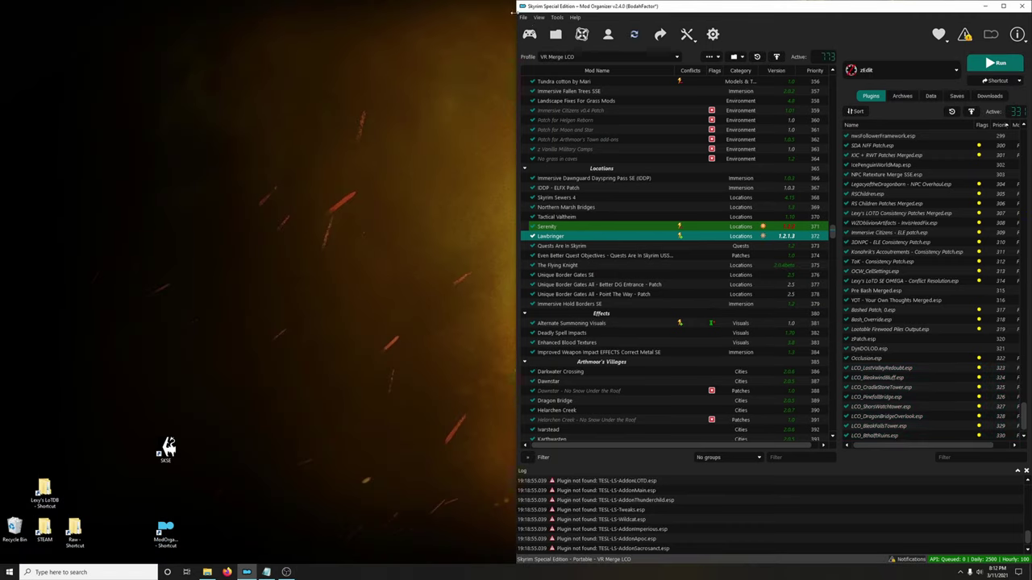
- Switch back to the Legacy of the Dragonborn - Special Edition profile
left_click(597, 61)
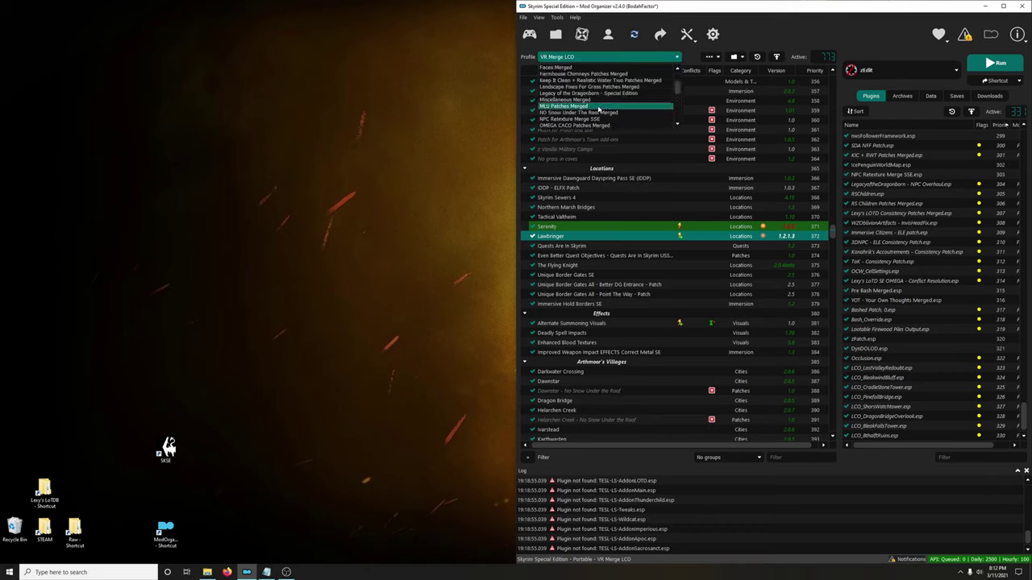
left_click(578, 94)
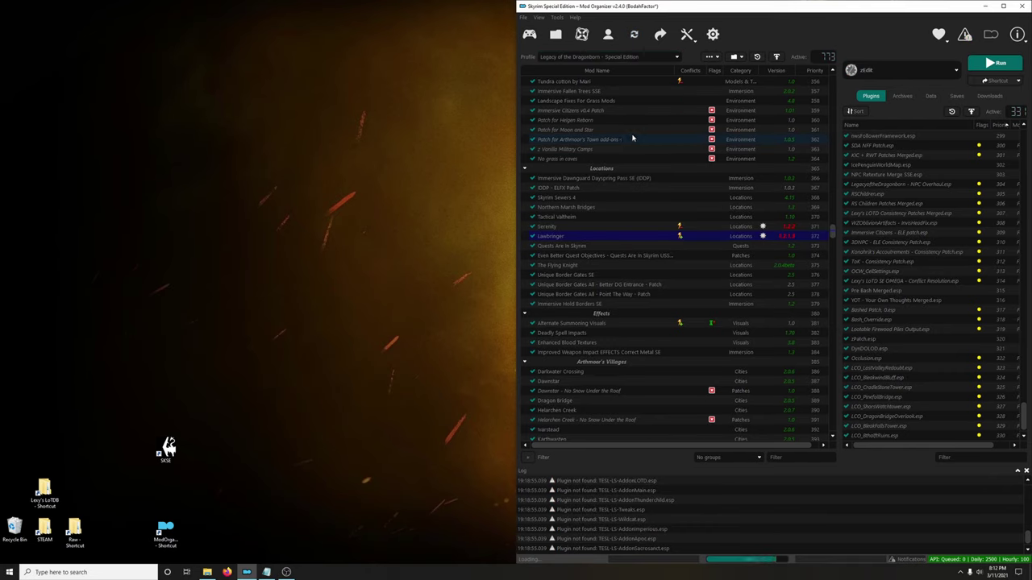
- Move the VR Merge LCO mod directly below VR Merge TESL in the mod list and enable it
left_click_drag(832, 233, 832, 434)
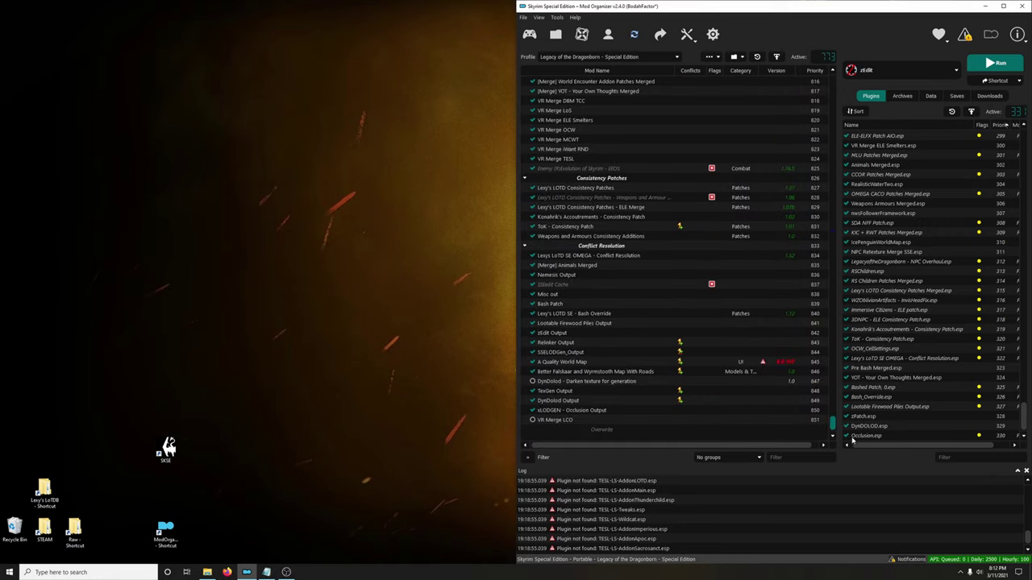
left_click_drag(562, 420, 535, 172)
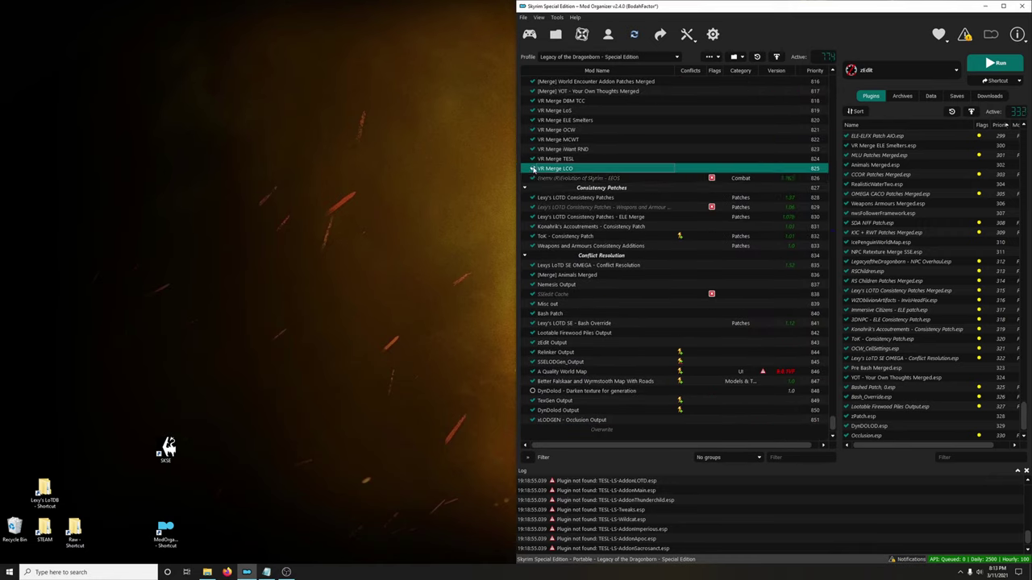
- Disable the source plugins of VR Merge LCO with the Merge Plugins Hide tool
left_click(687, 34)
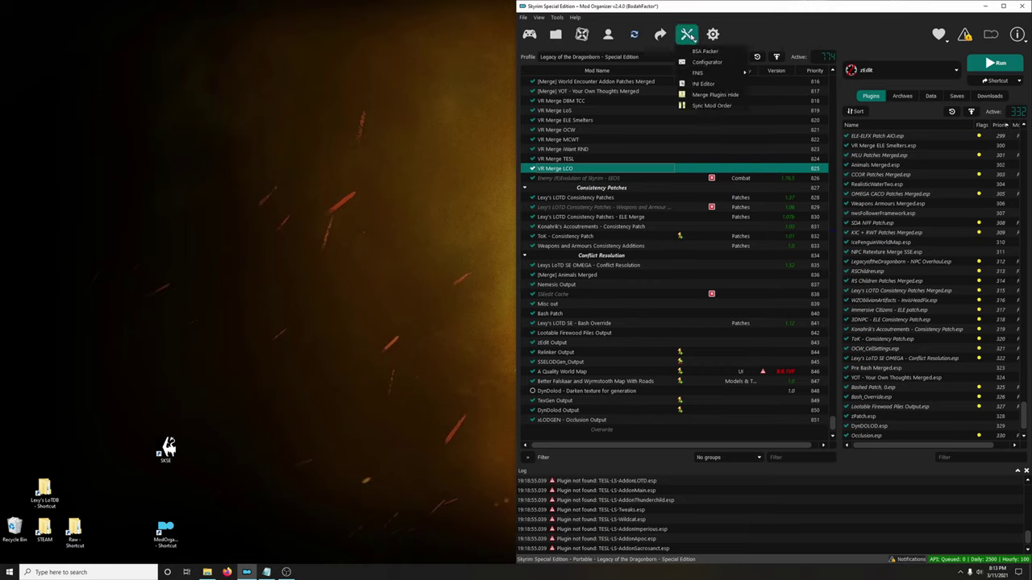
left_click(702, 96)
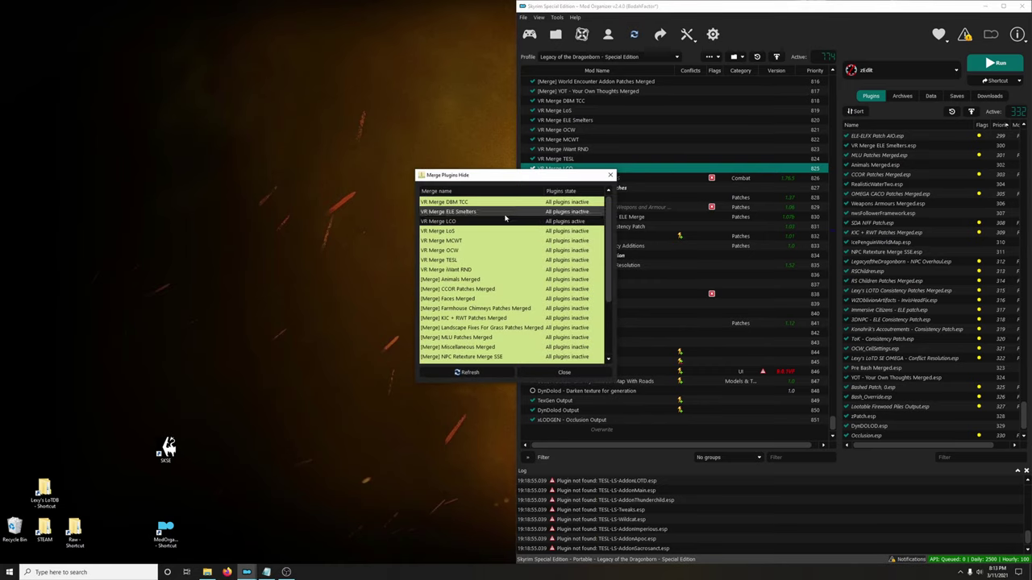
right_click(450, 228)
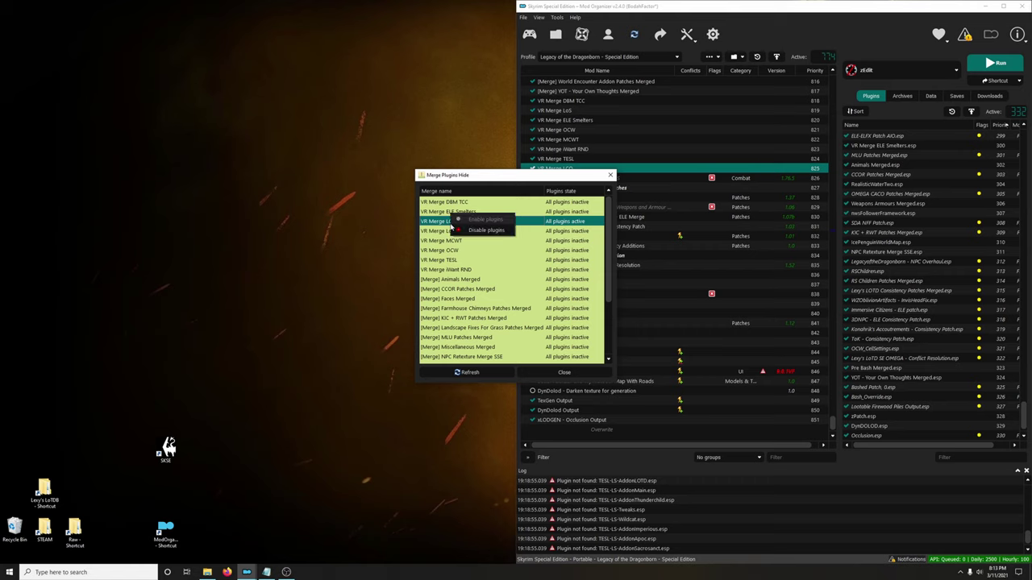
left_click(479, 229)
left_click(592, 373)
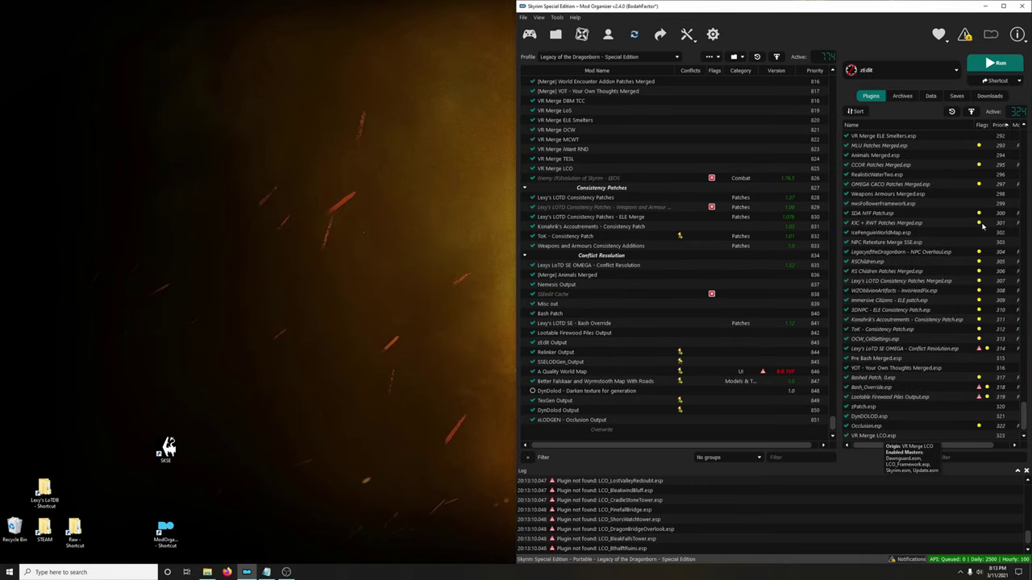
- Run LOOT, sort the load order, apply the sorted result and close LOOT
left_click(903, 70)
scroll(895, 145, "down", 2)
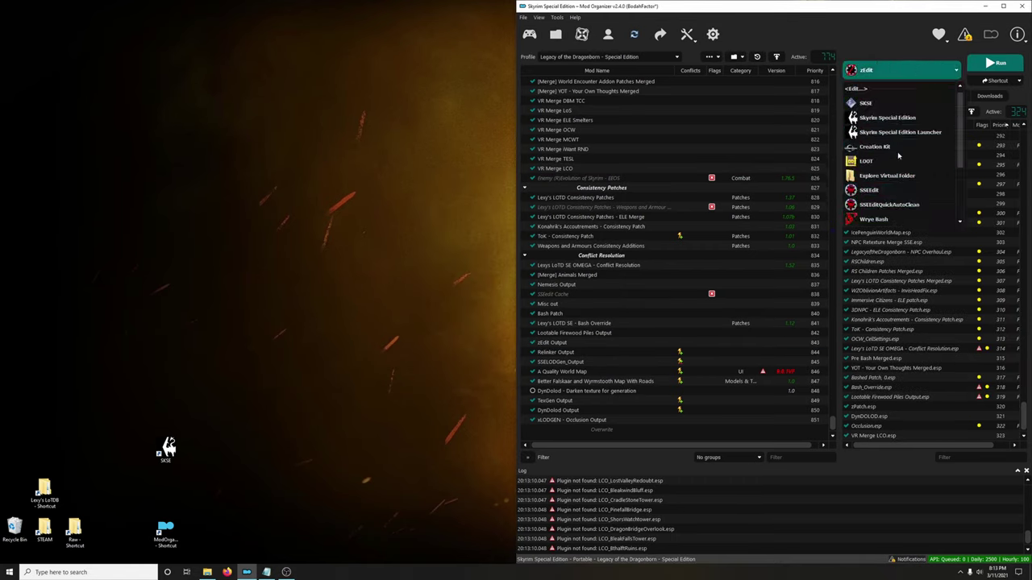
left_click(887, 161)
left_click(1004, 61)
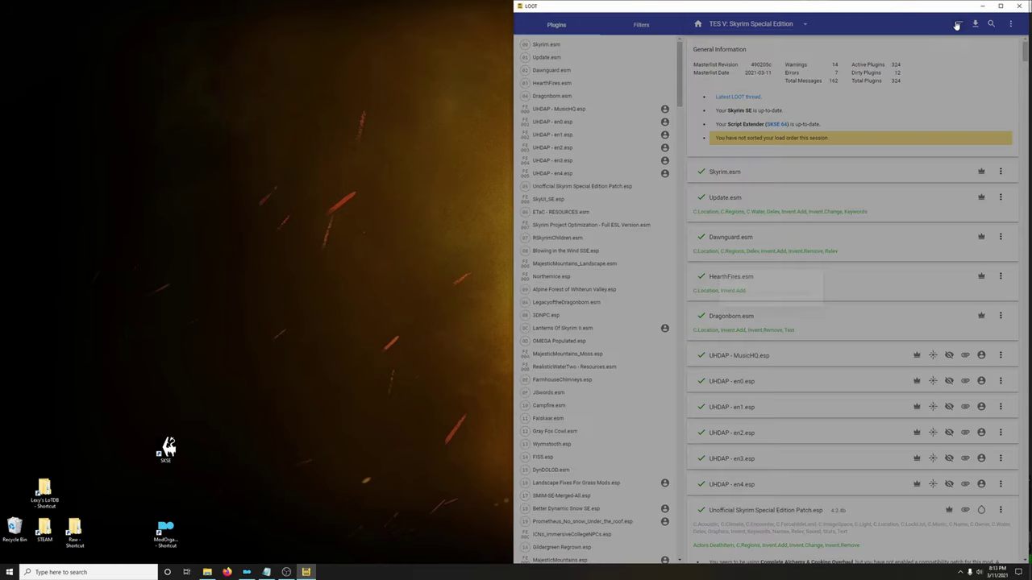
left_click(958, 24)
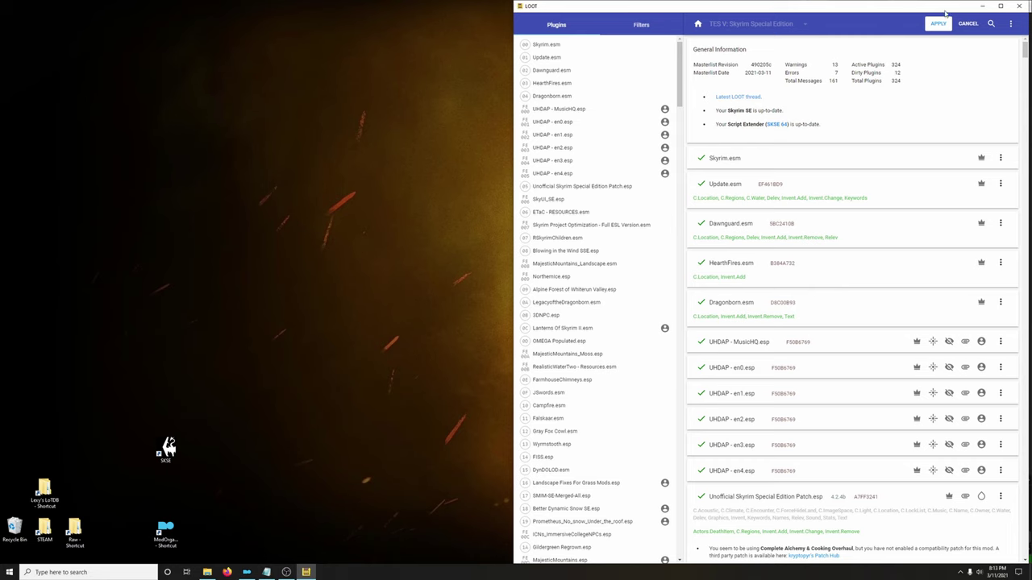
left_click(936, 24)
left_click(1021, 10)
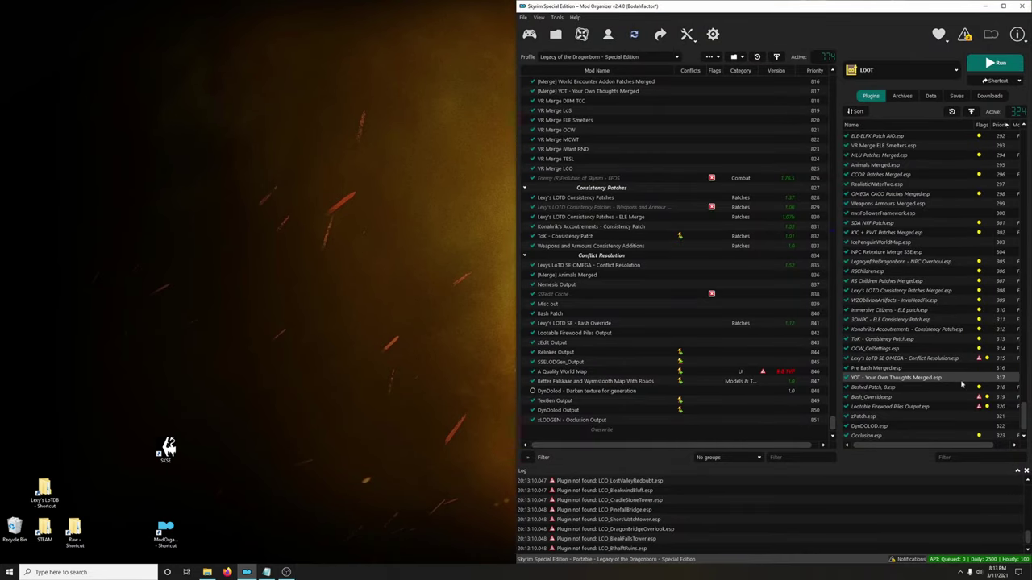
- Check the missing masters of the flagged Lootable Firewood Piles Output and OMEGA Conflict Resolution plugins, and launch Wrye Bash
left_click(901, 407)
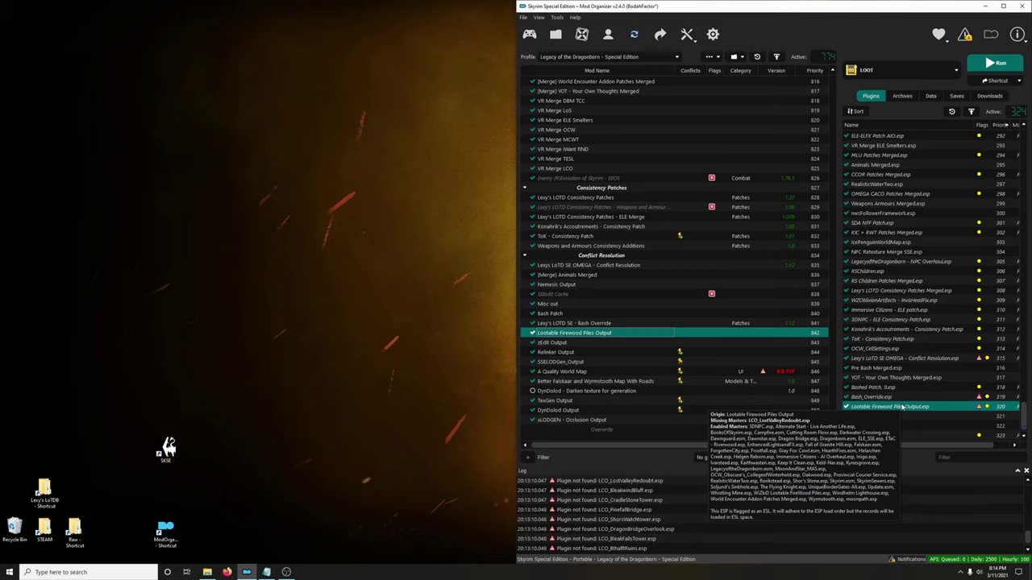
left_click(872, 359)
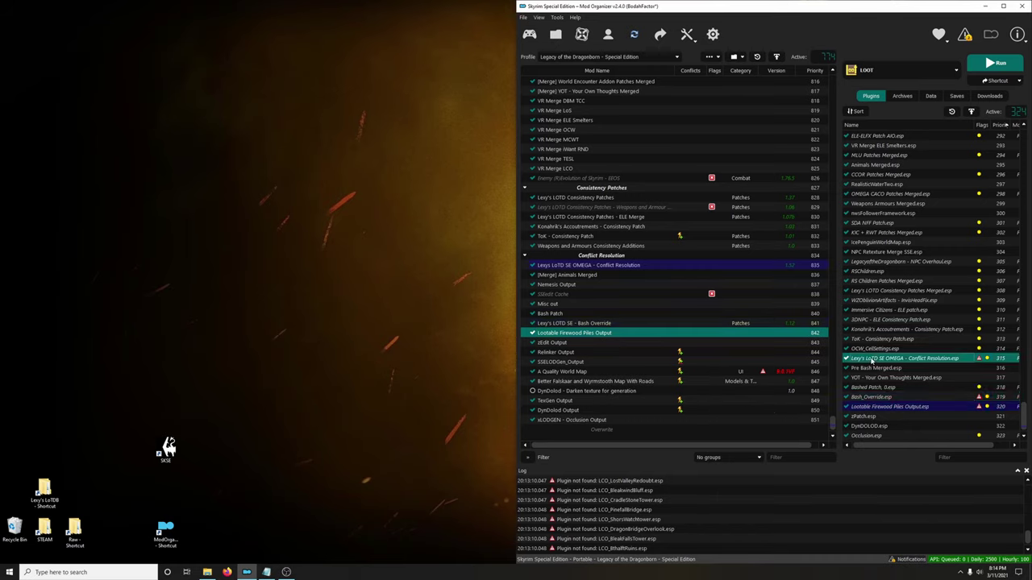
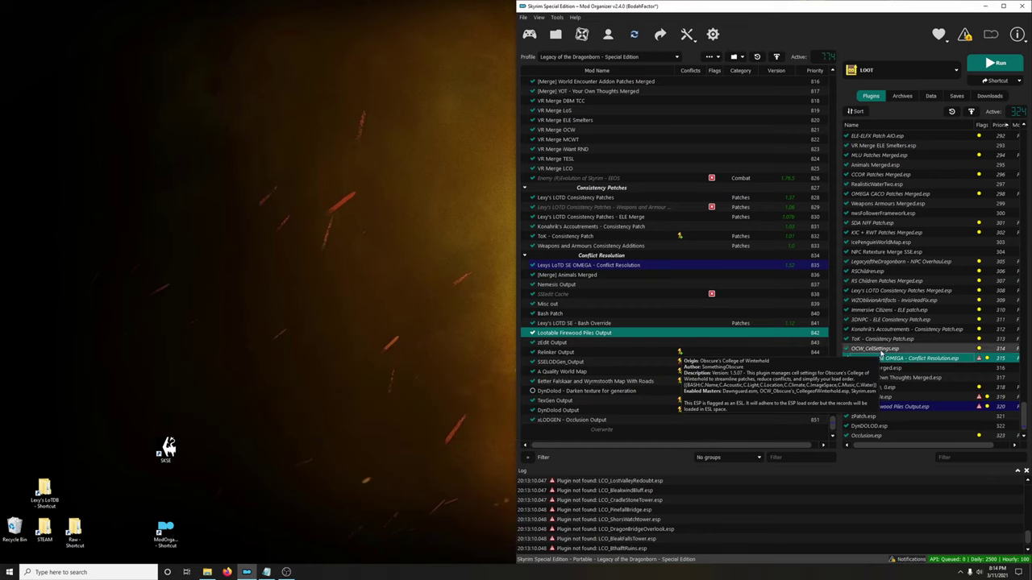
left_click(903, 70)
scroll(913, 182, "down", 3)
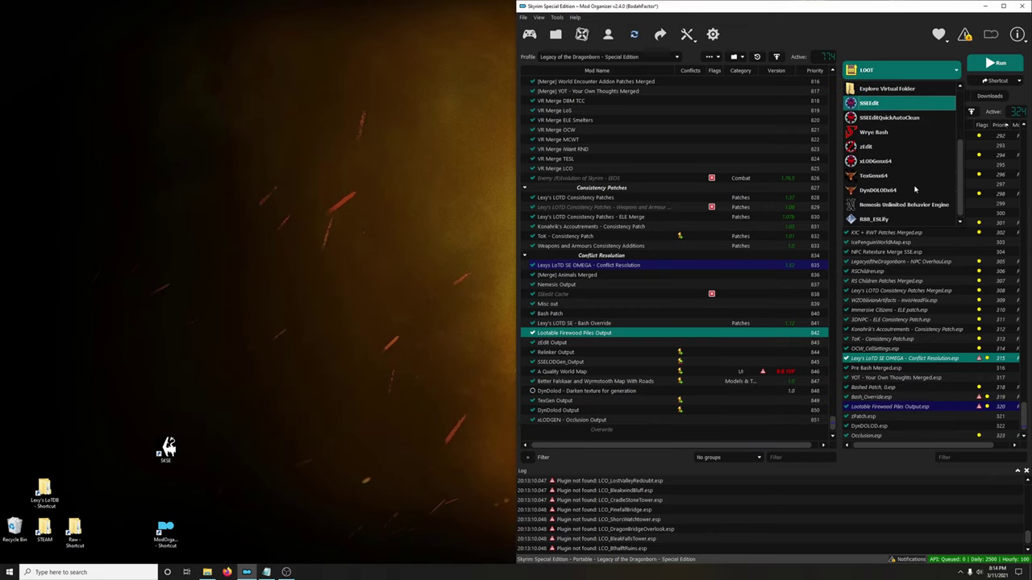
left_click(895, 147)
left_click(996, 65)
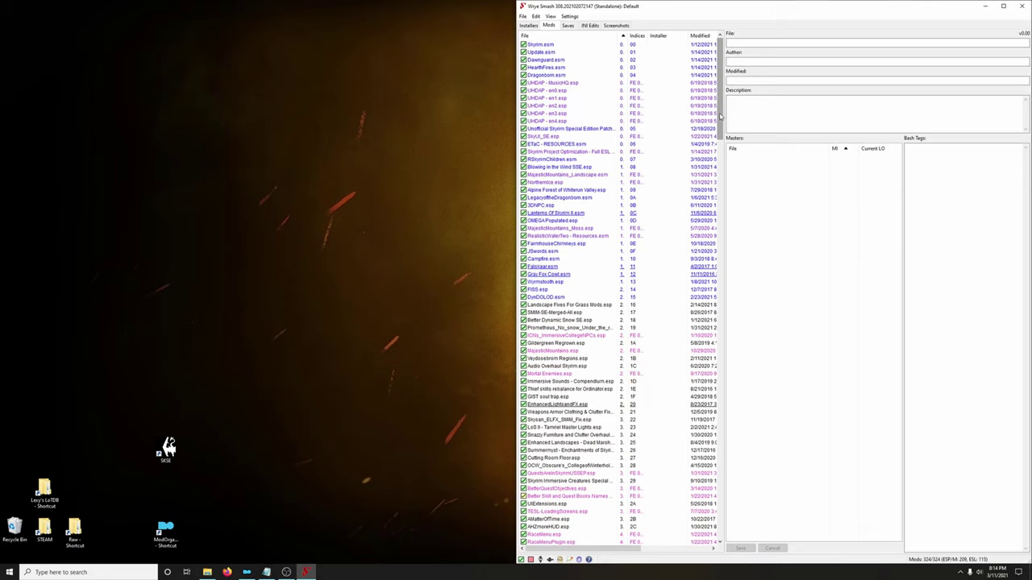
- In Lexy's LoTD SE OMEGA - Conflict Resolution.esp, replace the missing master LCO_LostValleyRedoubt.esp with VR Merge LCO.esp
left_click_drag(720, 116, 719, 516)
left_click(574, 482)
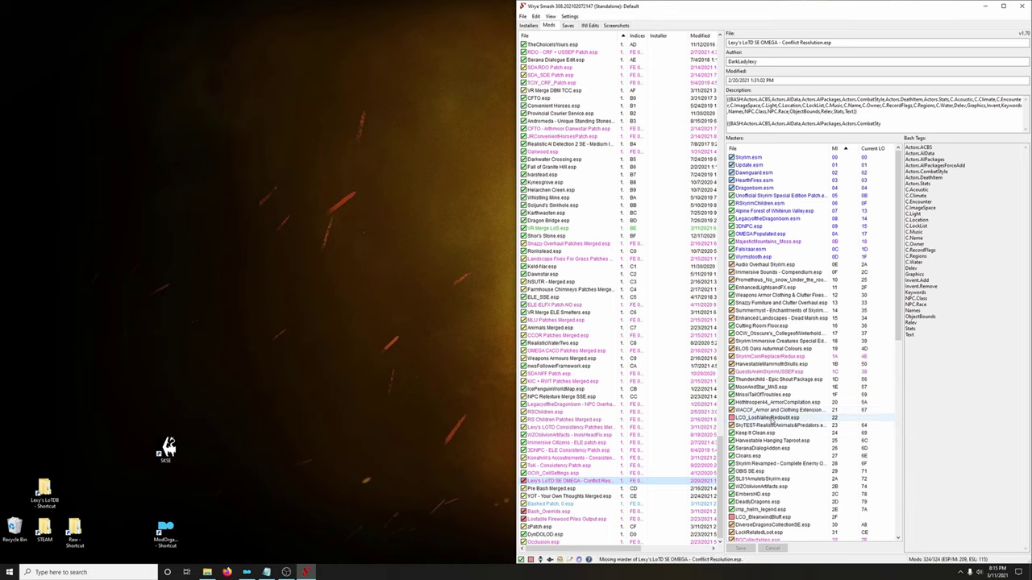
scroll(774, 435, "down", 3)
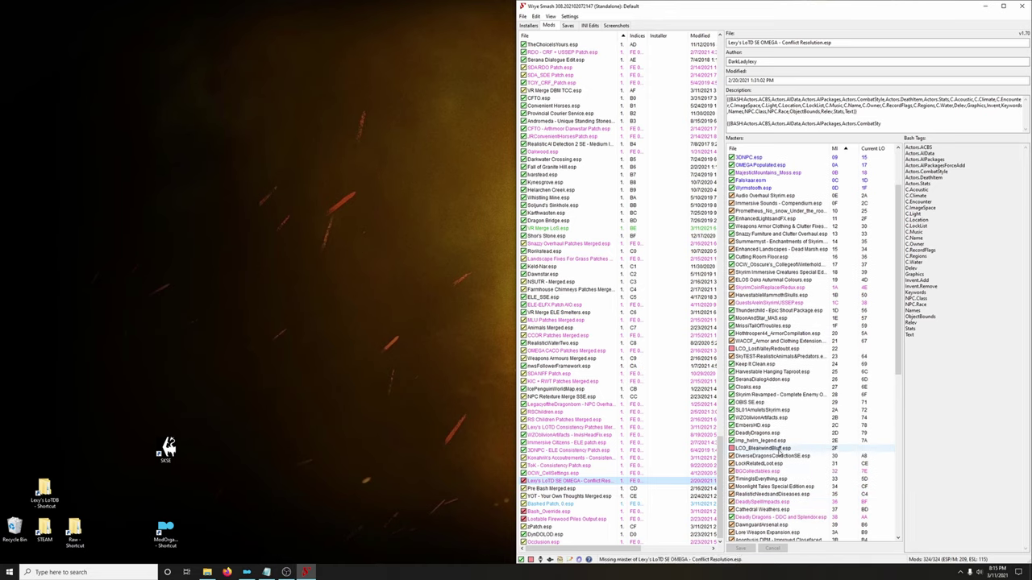
scroll(781, 449, "down", 8)
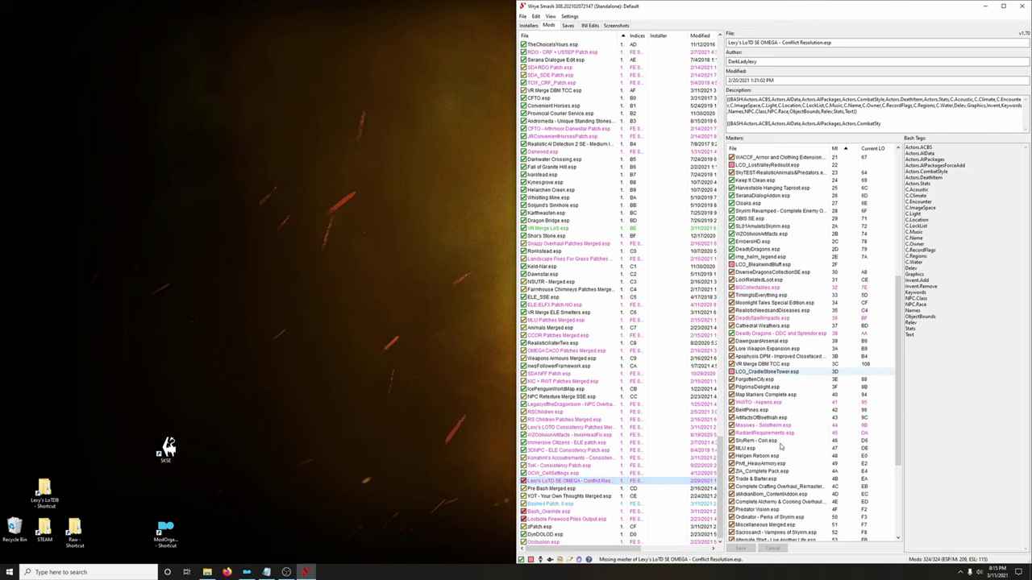
scroll(781, 446, "up", 7)
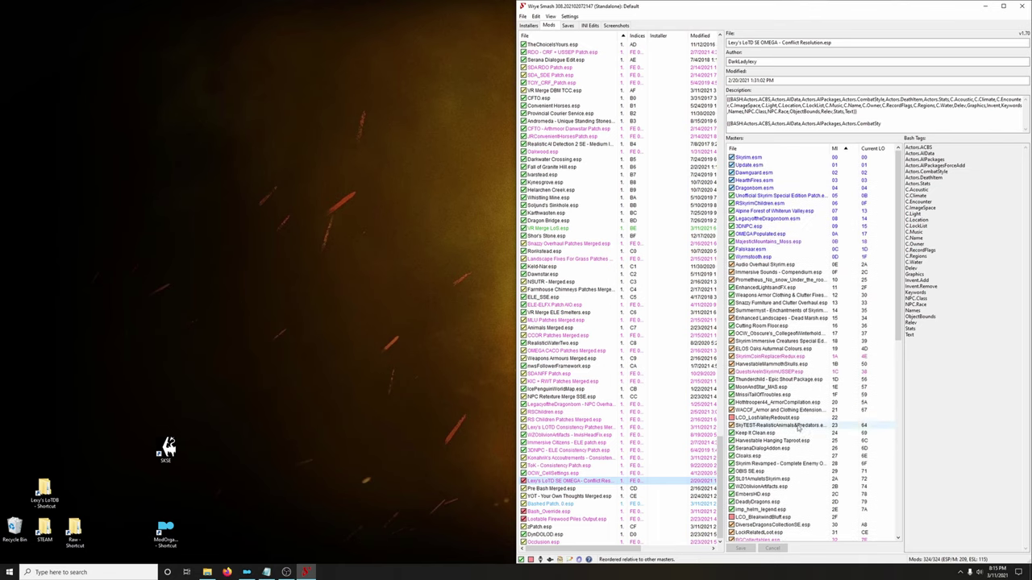
left_click(762, 418)
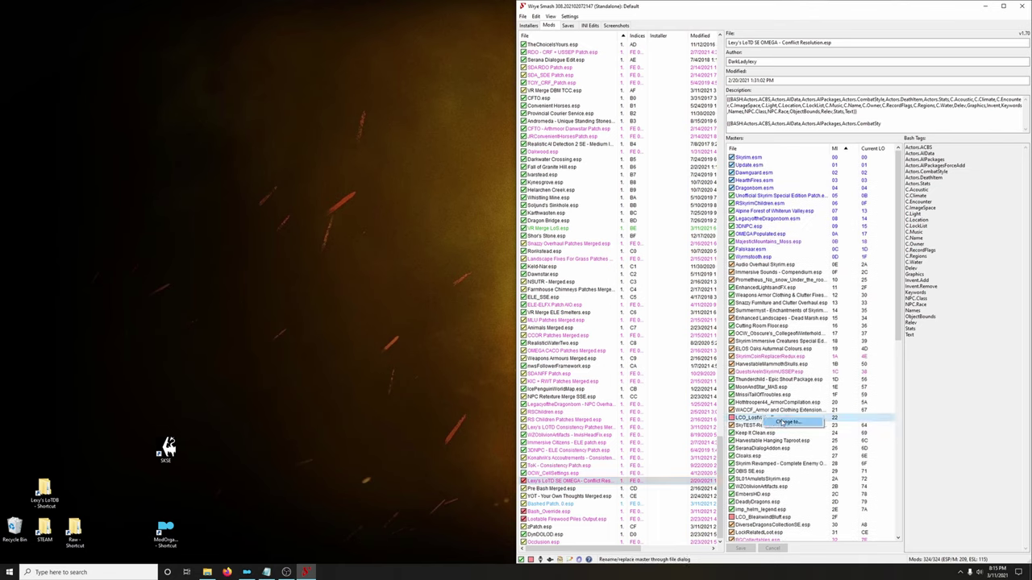
left_click(762, 418)
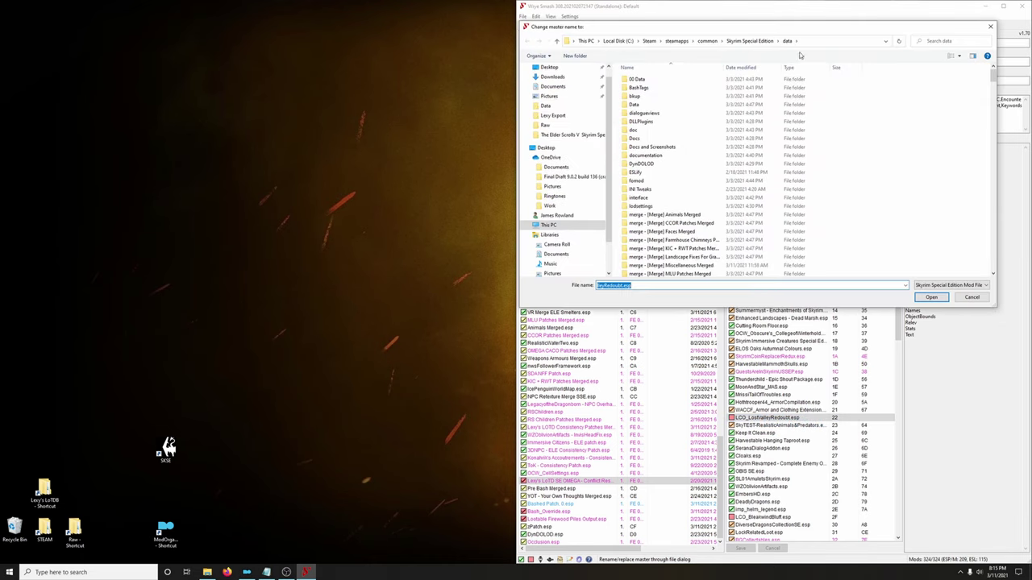
type("vr")
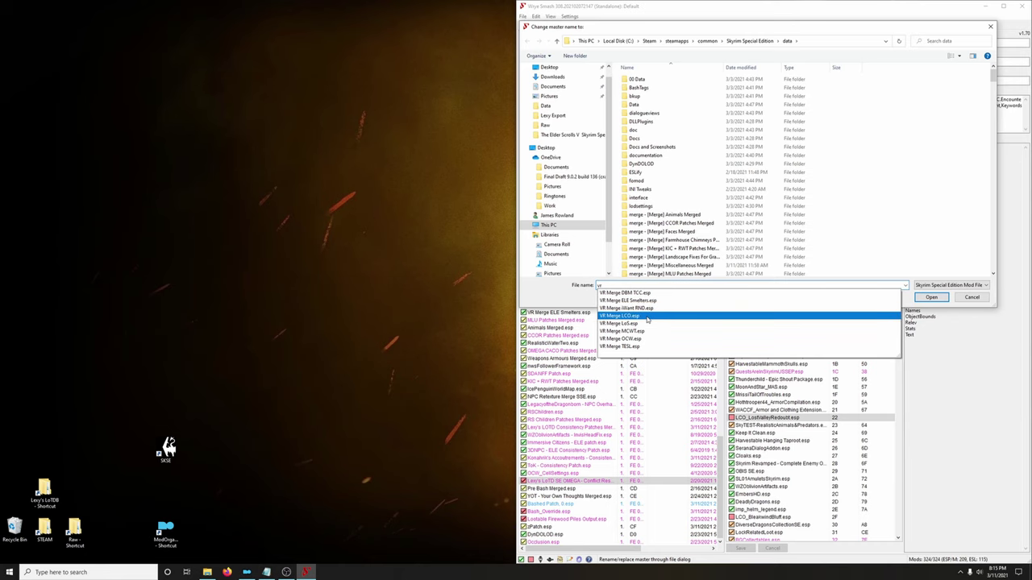
left_click(646, 319)
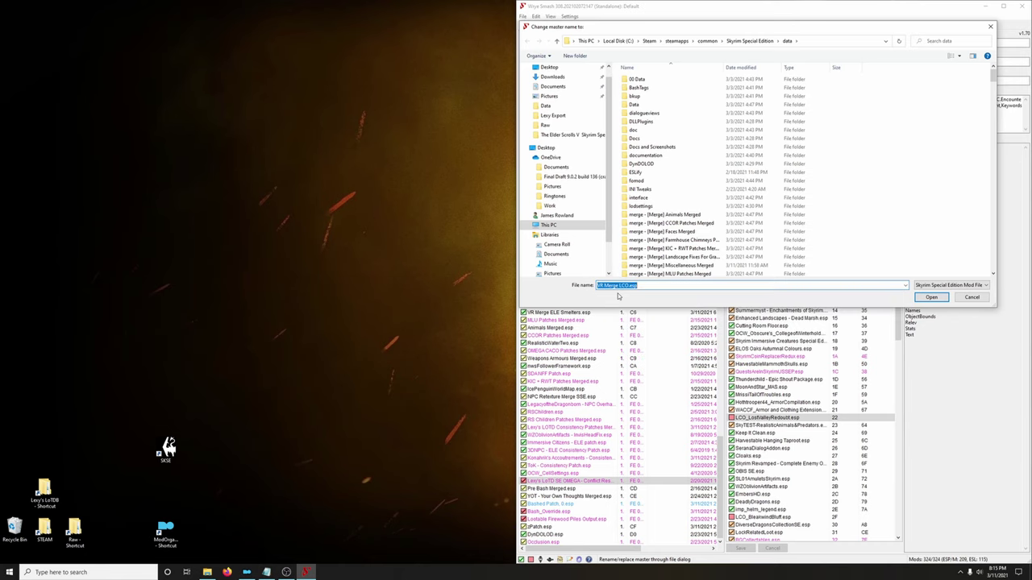
left_click(930, 298)
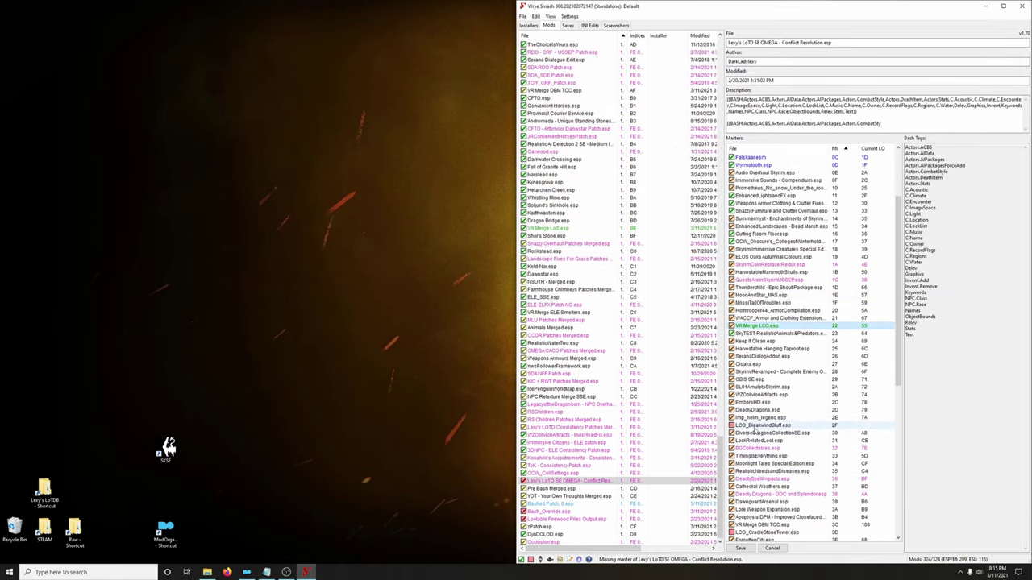
- Replace the missing master LCO_BleakwindBluff.esp of the Conflict Resolution plugin with VR Merge LCO.esp
right_click(756, 427)
left_click(779, 429)
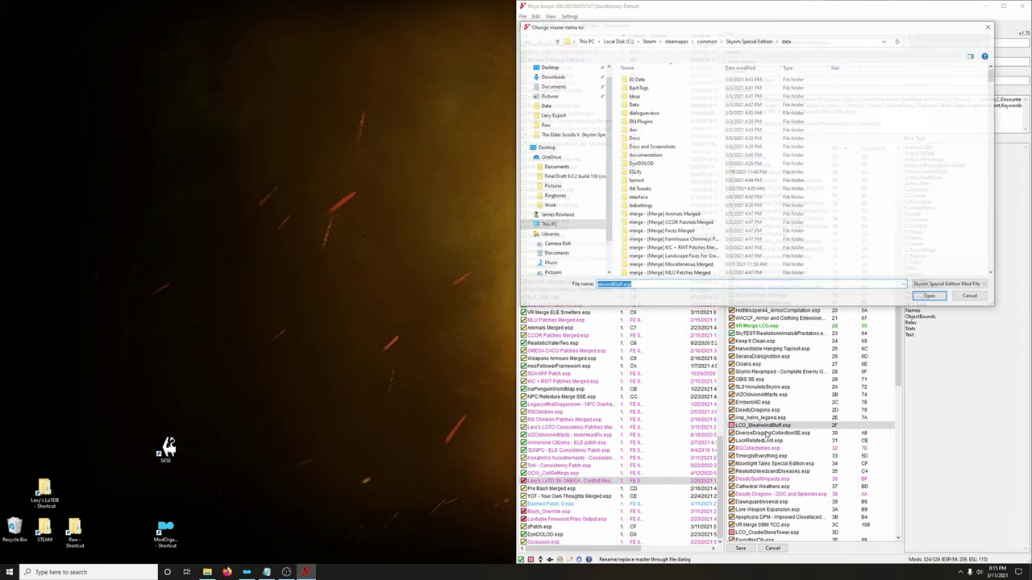
type("vr")
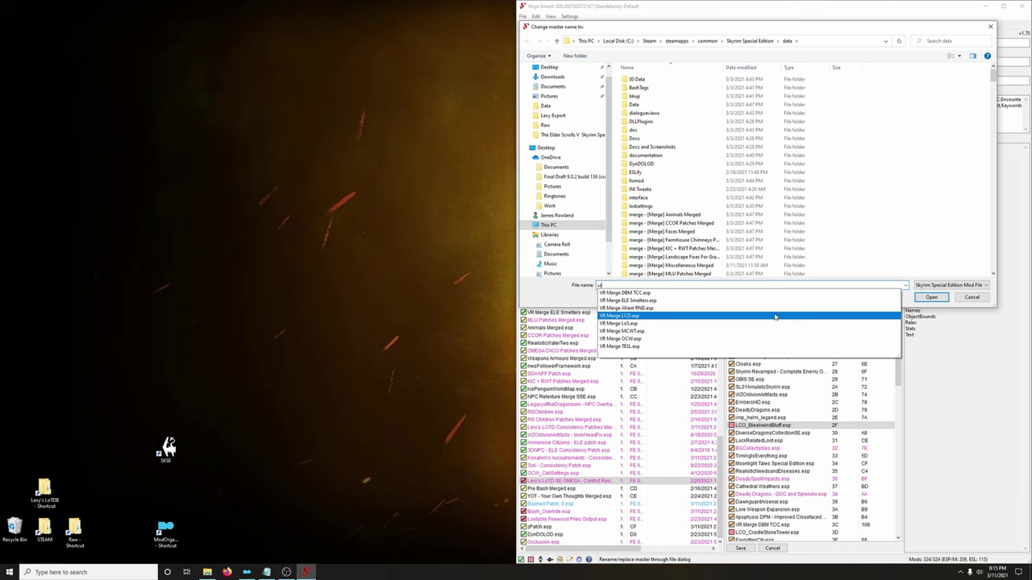
left_click(774, 317)
left_click(931, 296)
- Replace the missing master LCO_CradleStoneTower.esp with VR Merge LCO.esp and save the Conflict Resolution plugin's master list
scroll(840, 442, "down", 1)
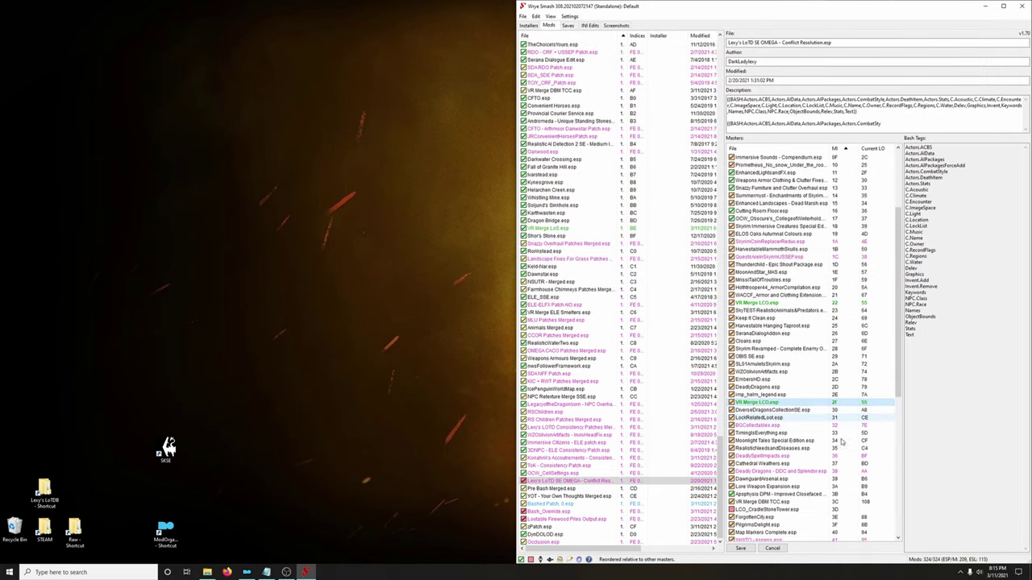
scroll(839, 441, "down", 7)
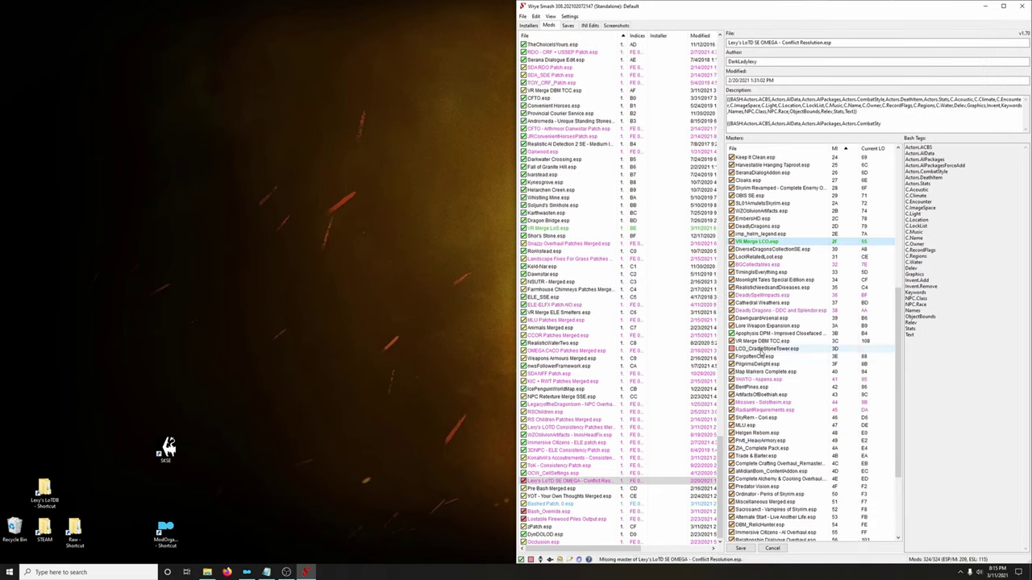
left_click(761, 353)
left_click(766, 352)
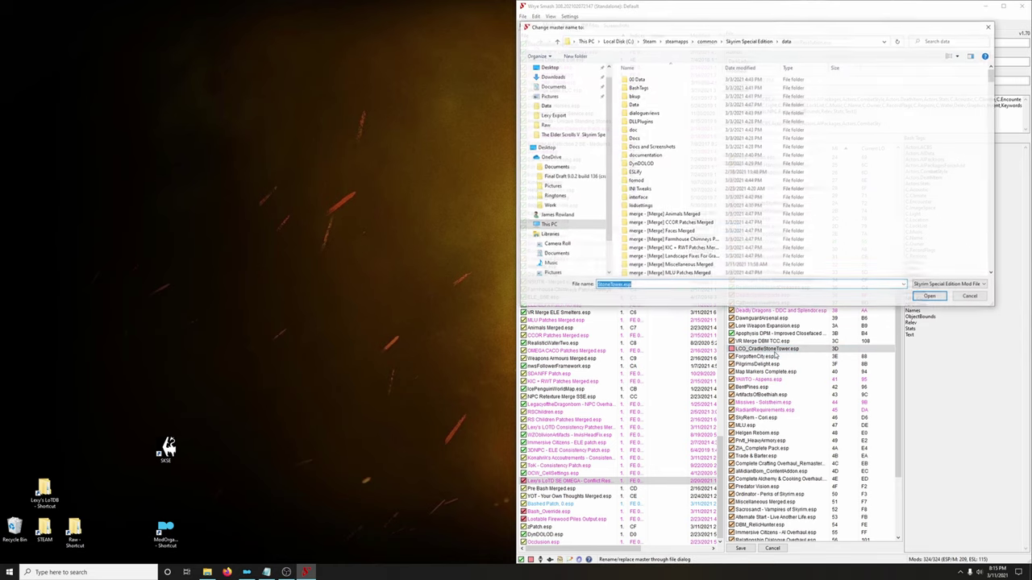
type("vr")
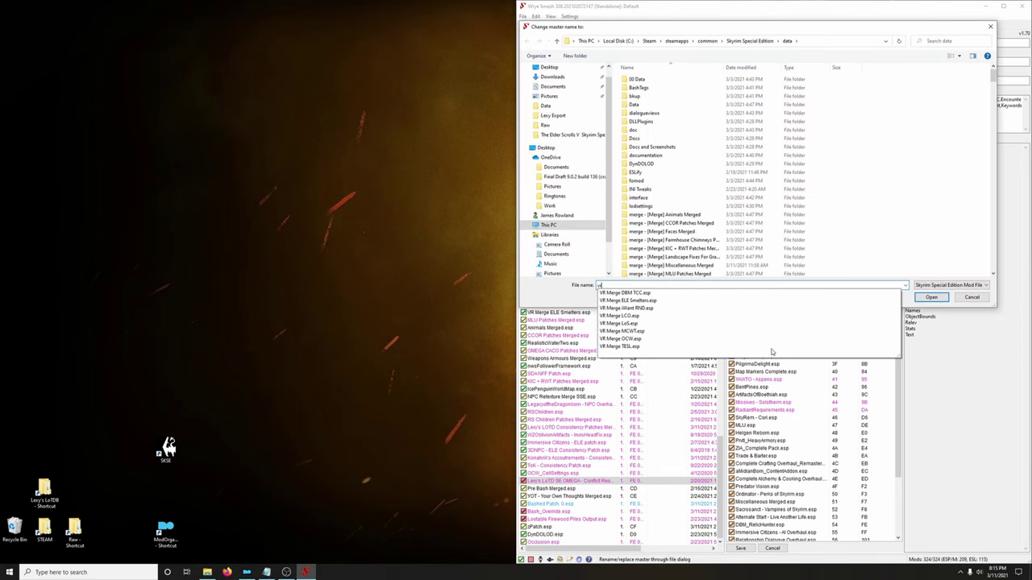
left_click(661, 316)
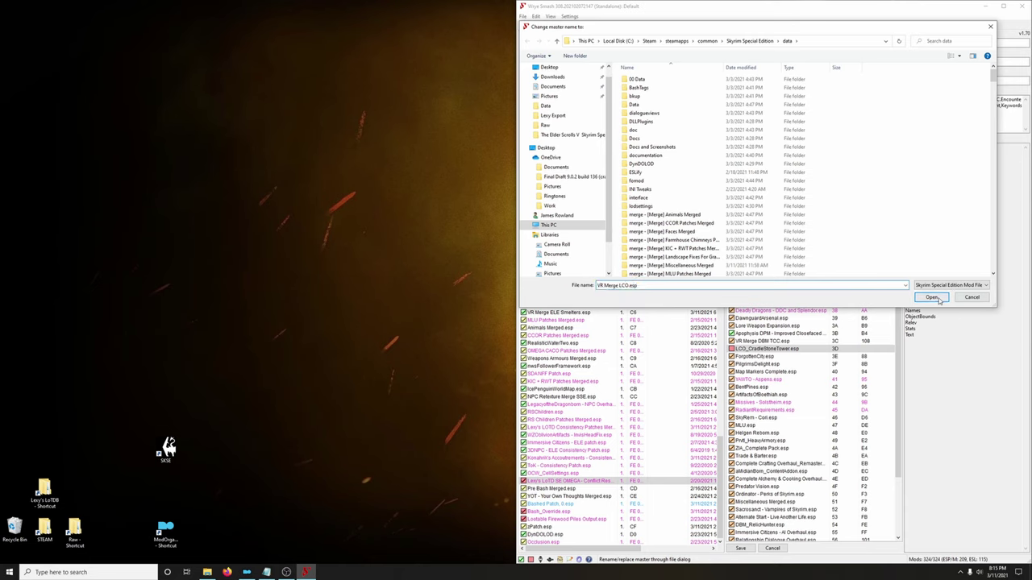
left_click(931, 298)
scroll(844, 396, "down", 5)
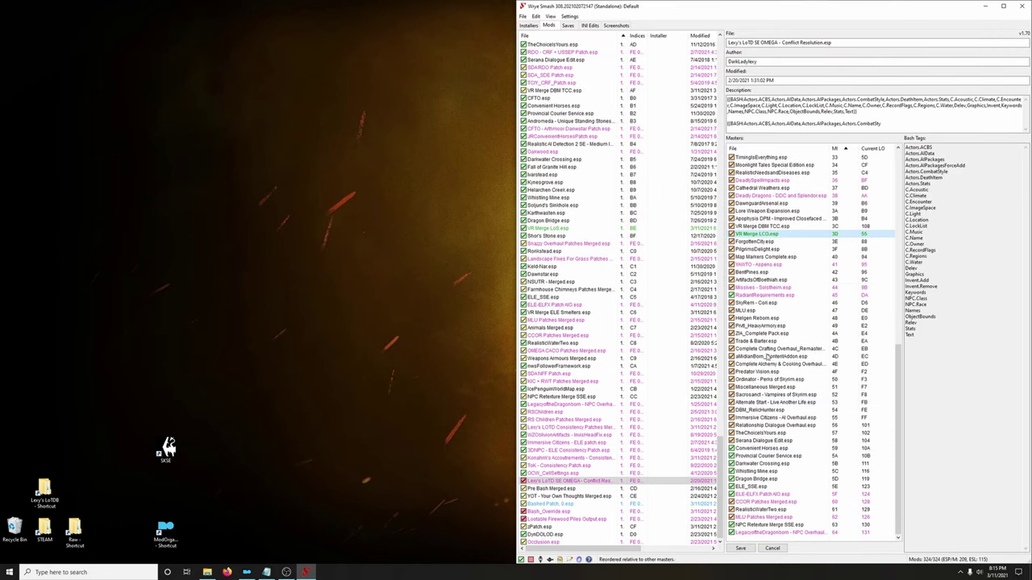
left_click(740, 549)
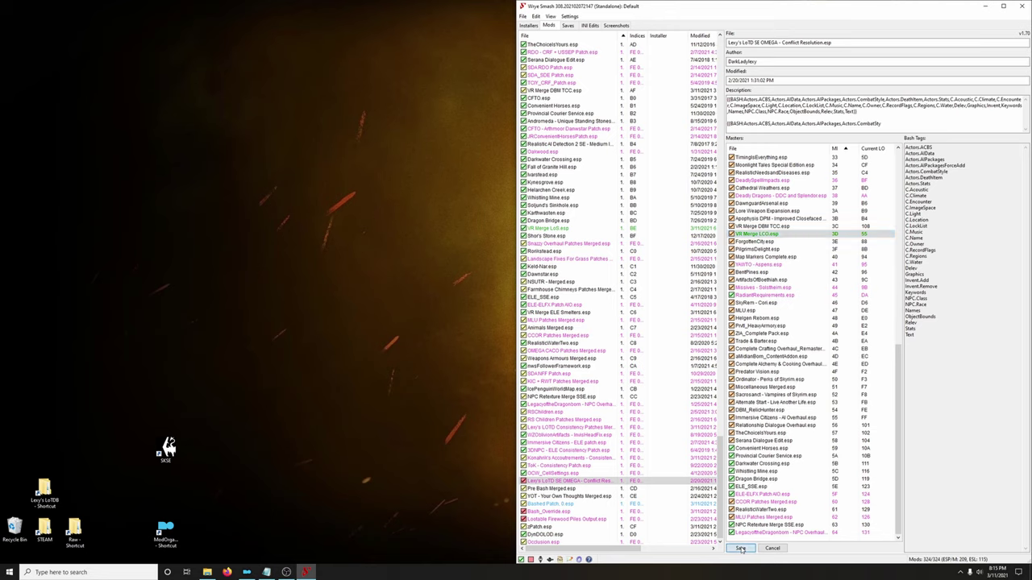
- In Bash_Override.esp, replace the missing masters LCO_LostValleyRedoubt.esp and LCO_BleakwindBluff.esp with VR Merge LCO.esp and save the master list
left_click(567, 513)
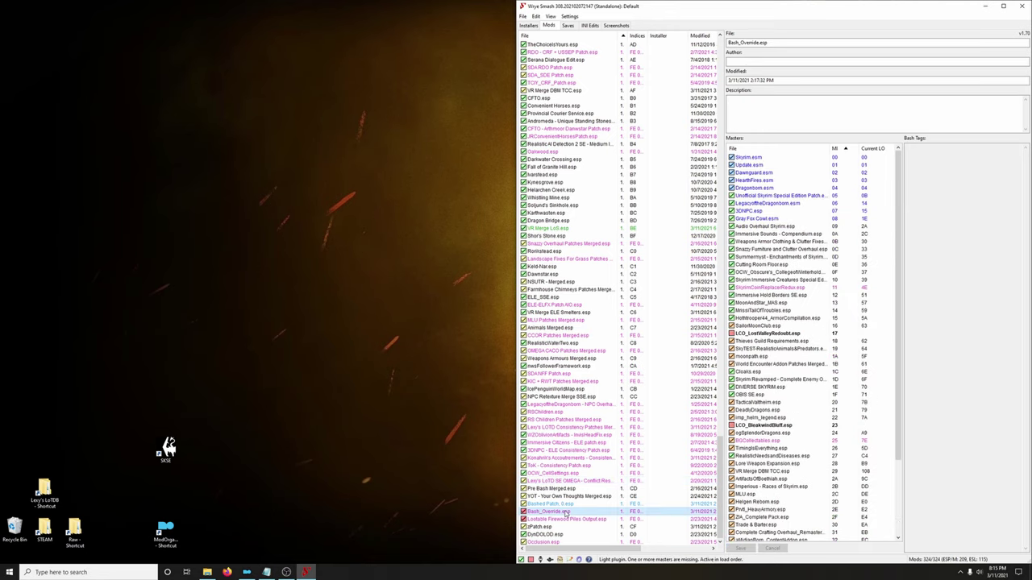
left_click(763, 337)
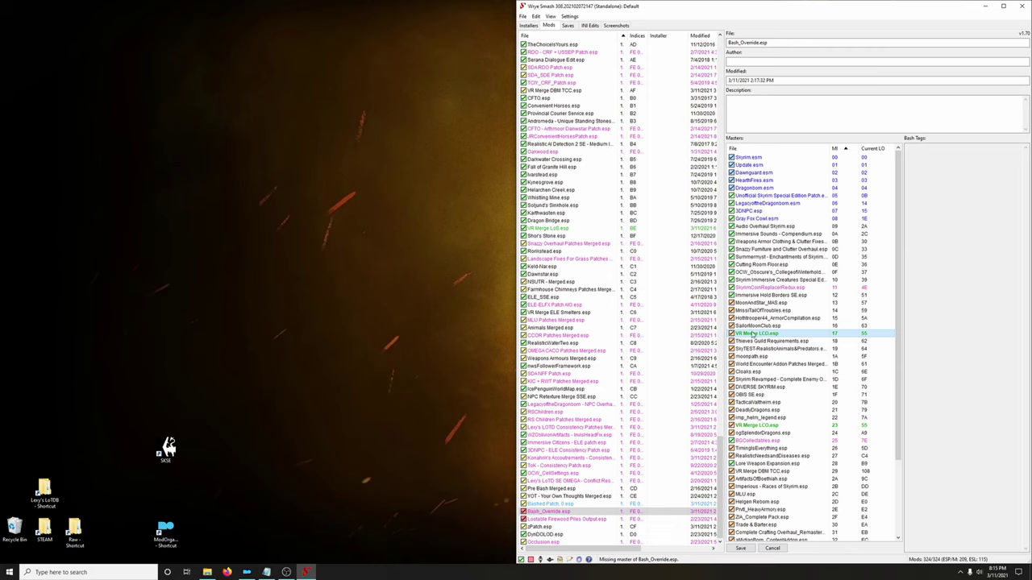
scroll(769, 341, "down", 4)
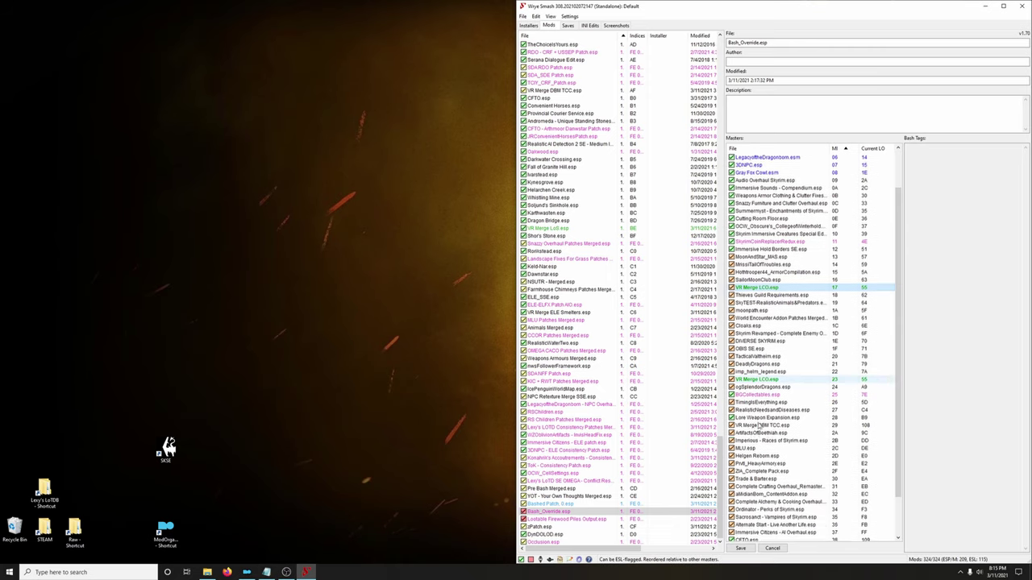
scroll(786, 363, "up", 3)
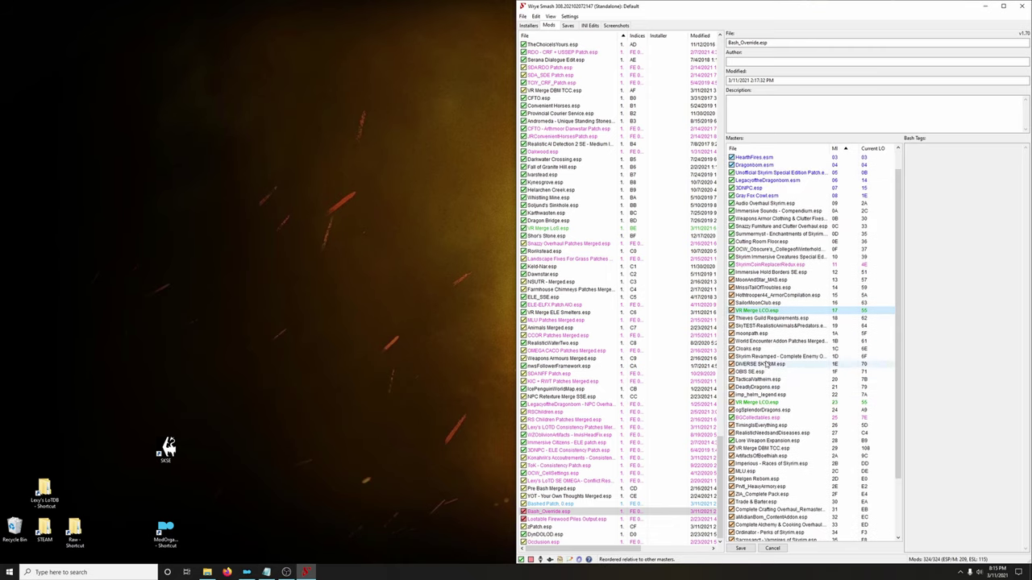
scroll(786, 407, "down", 3)
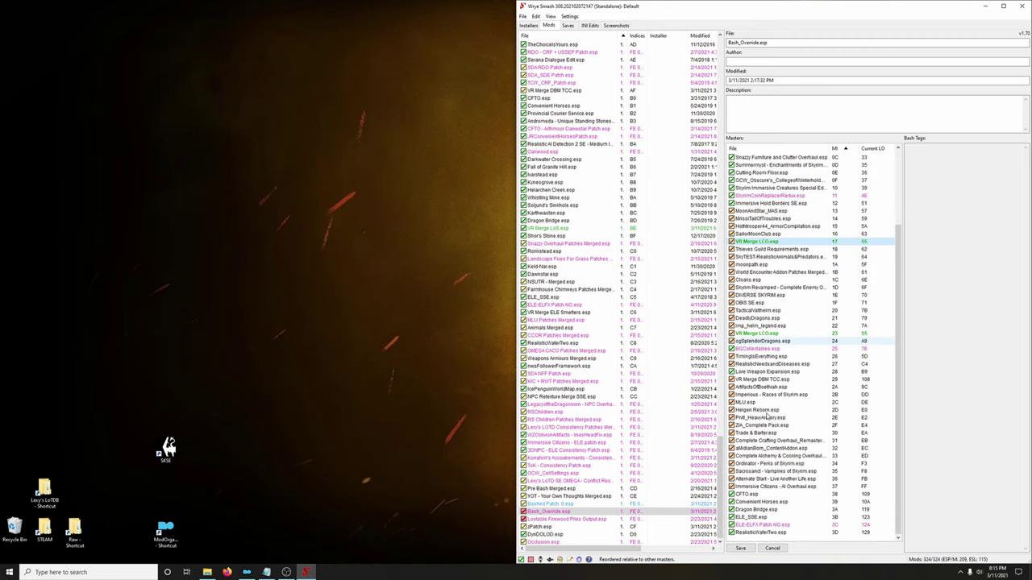
left_click(741, 548)
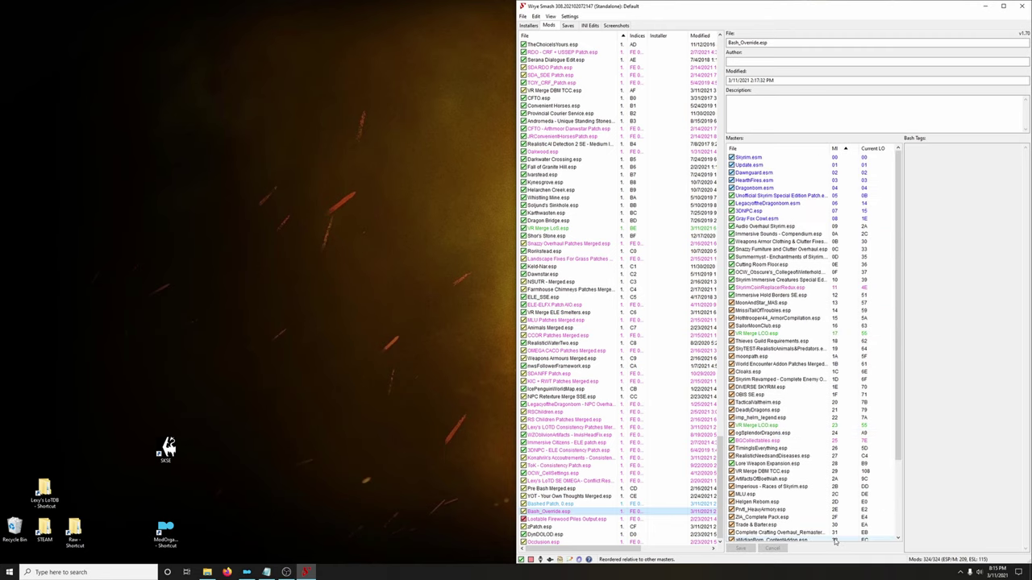
- Replace the missing master LCO_LostValleyRedoubt.esp of Lootable Firewood Piles Output.esp with VR Merge LCO.esp, save it, and close Wrye Bash
left_click(571, 520)
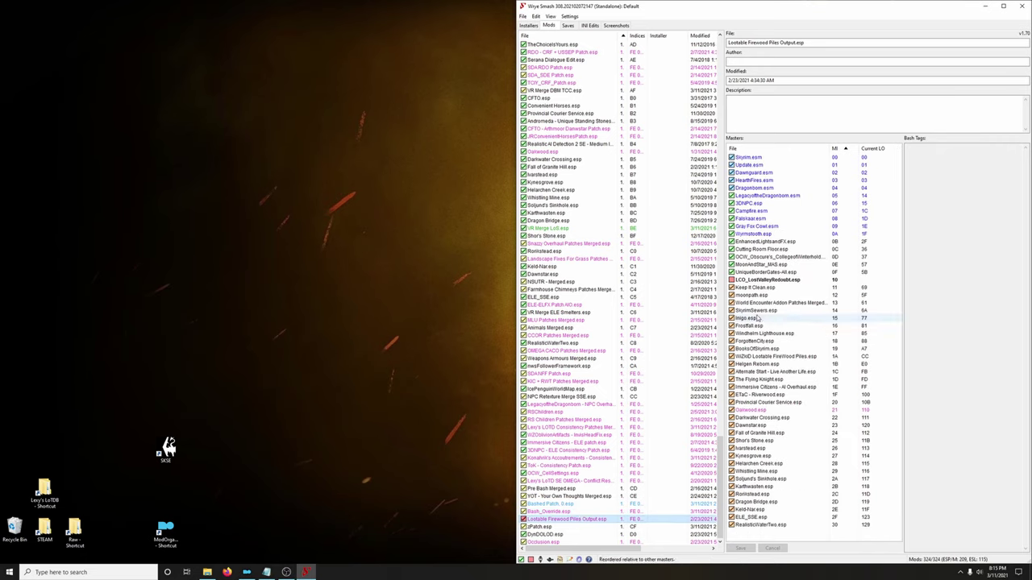
left_click(760, 282)
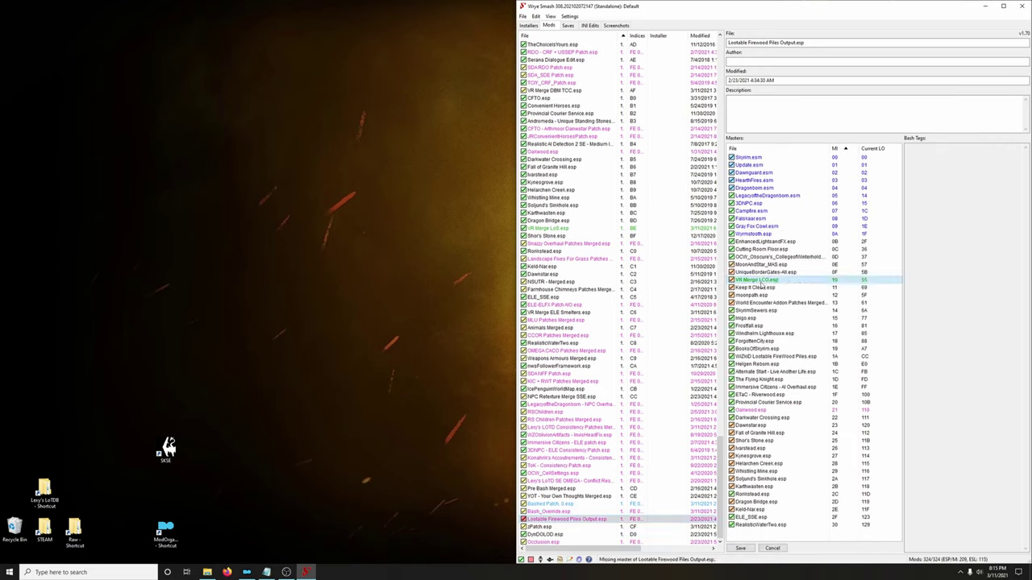
left_click(741, 548)
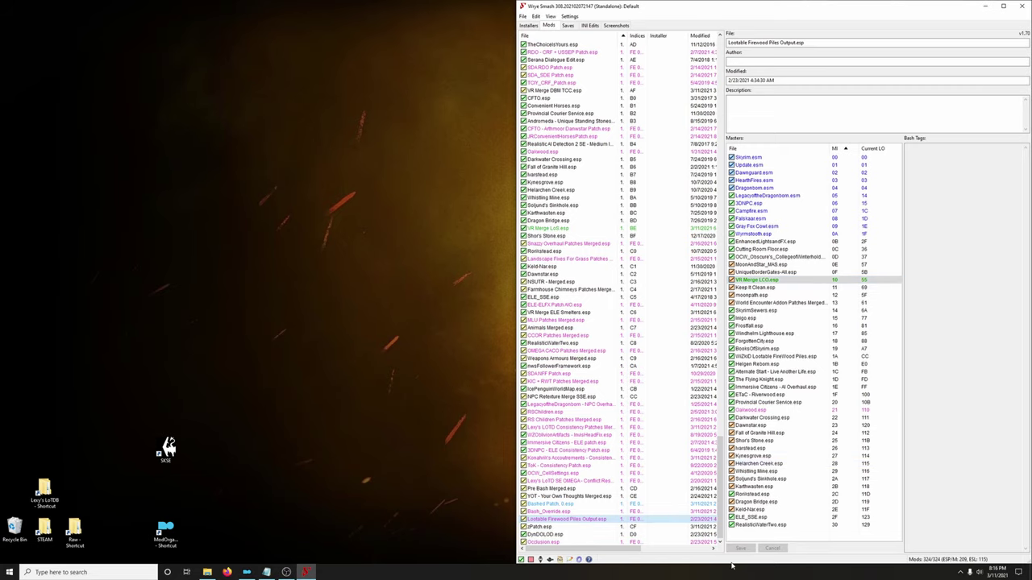
left_click(1021, 5)
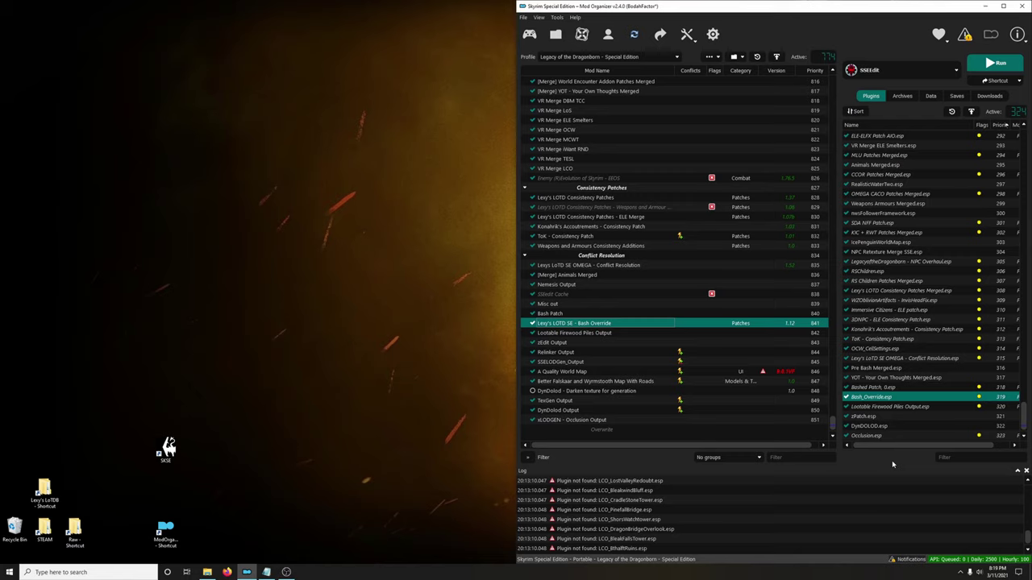
- Launch SSEEdit from Mod Organizer and load all active plugins without activating any ModGroups
mouse_move(892, 426)
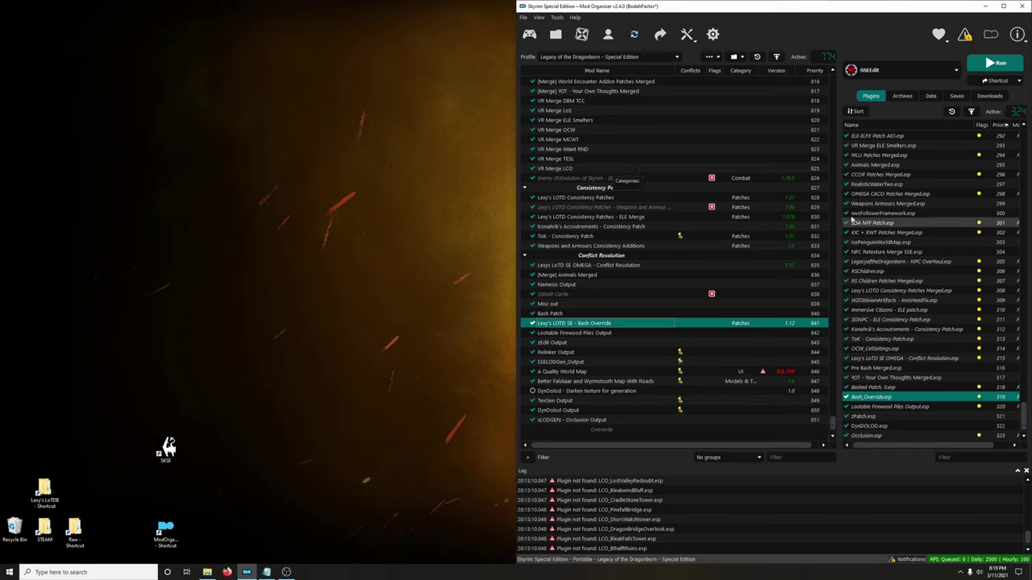
left_click(996, 62)
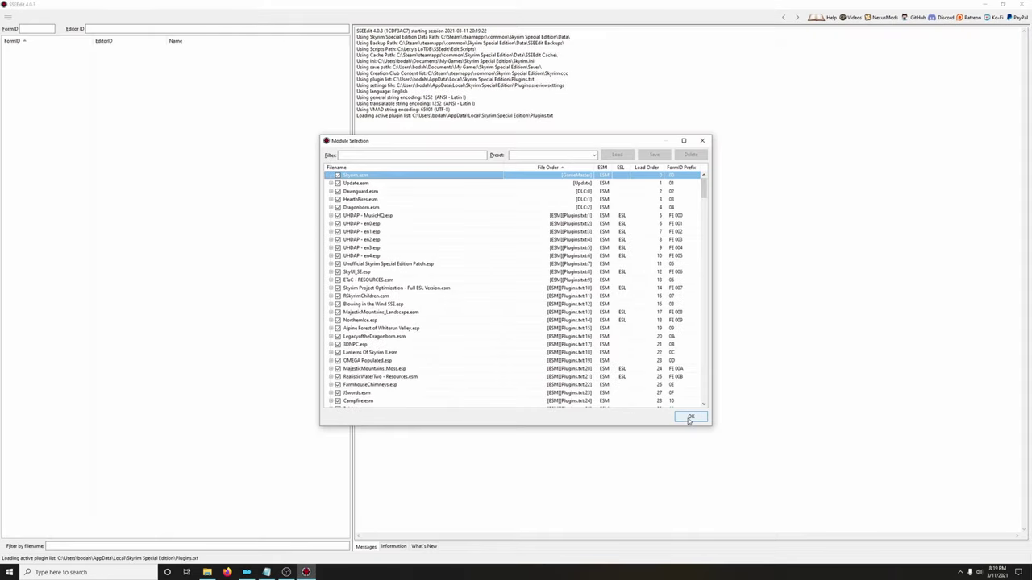
left_click(690, 418)
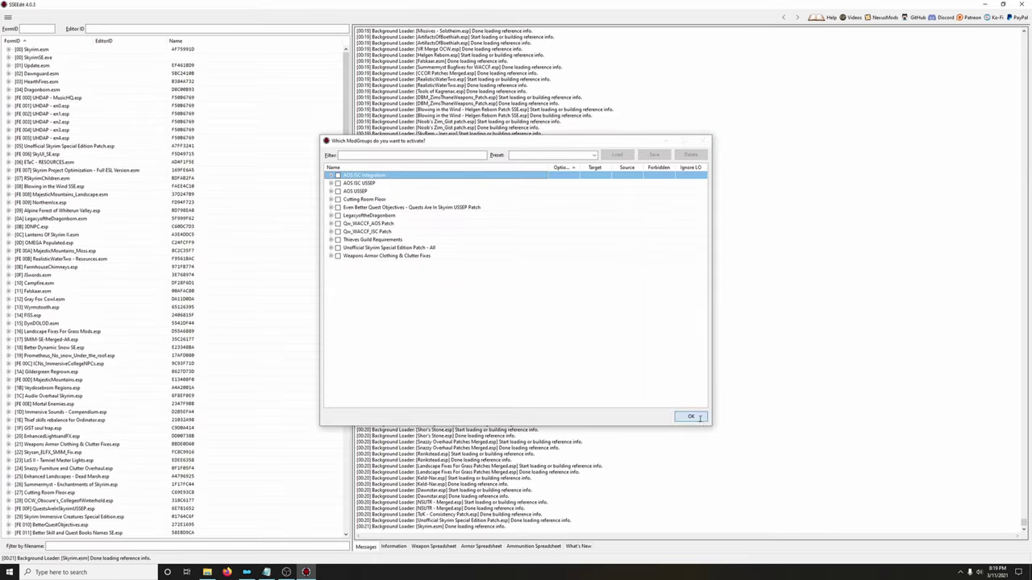
left_click(691, 417)
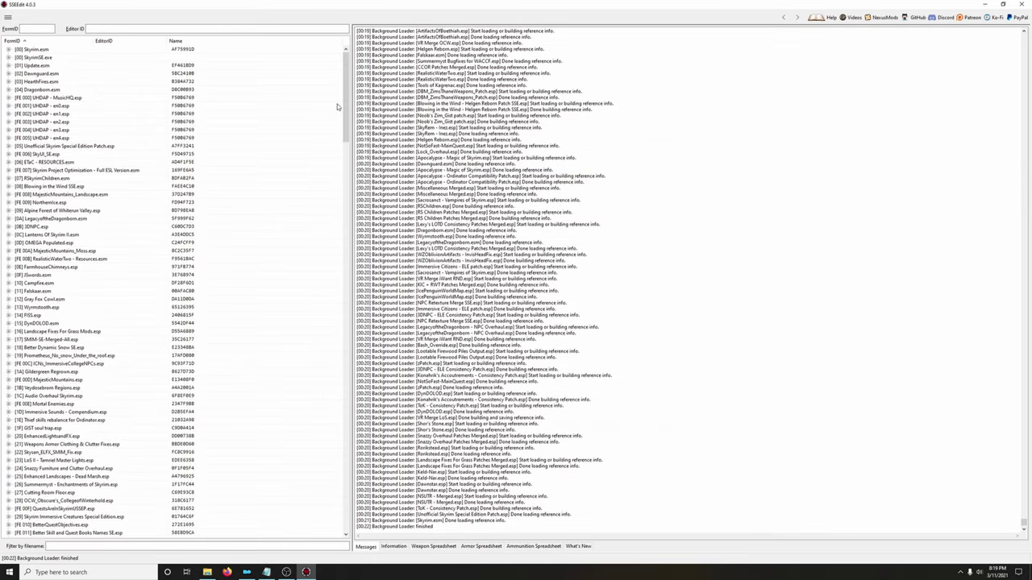
- Check Lexy's LoTD SE OMEGA - Conflict Resolution.esp for errors
left_click_drag(344, 97, 345, 484)
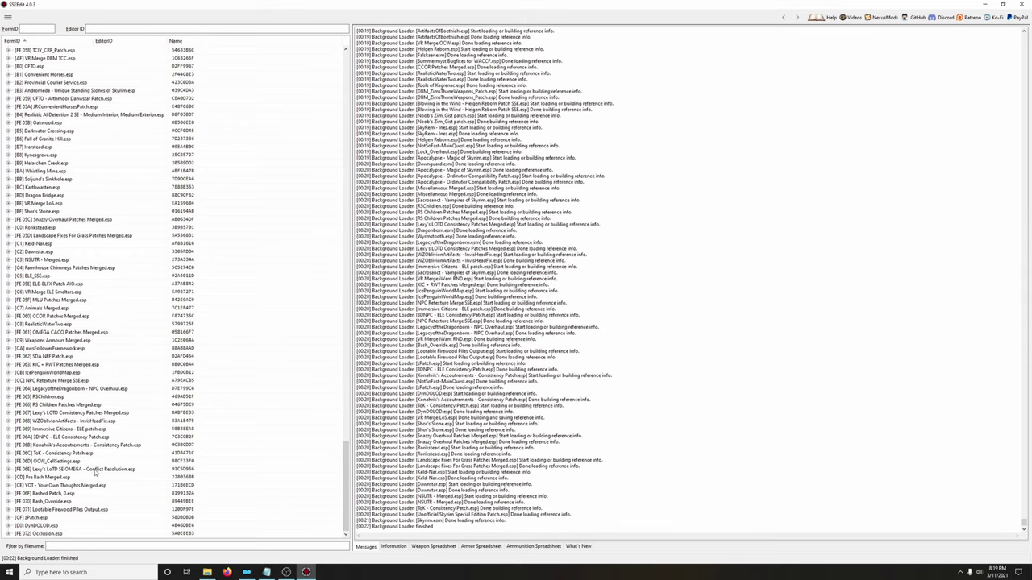
left_click(100, 470)
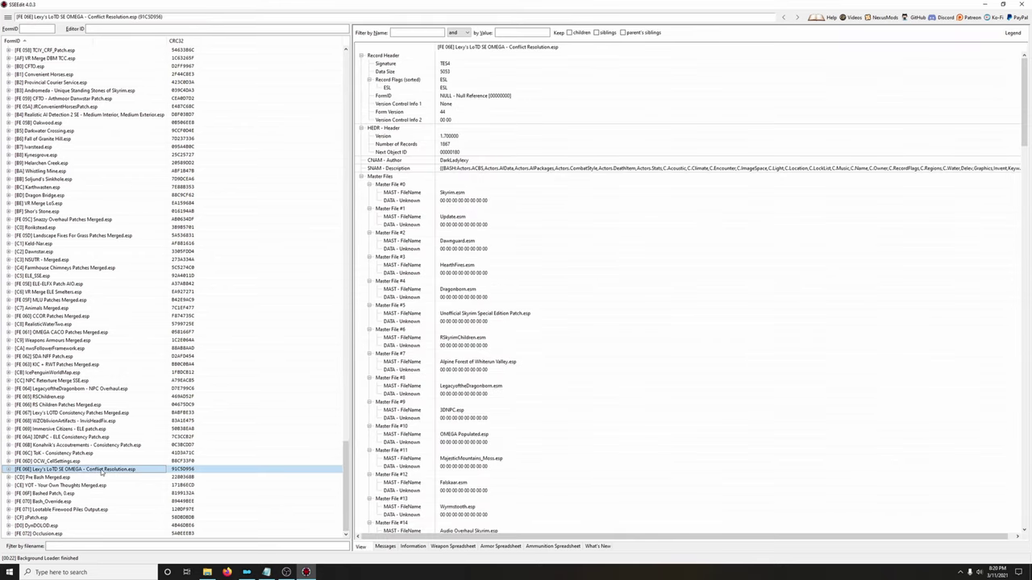
right_click(102, 473)
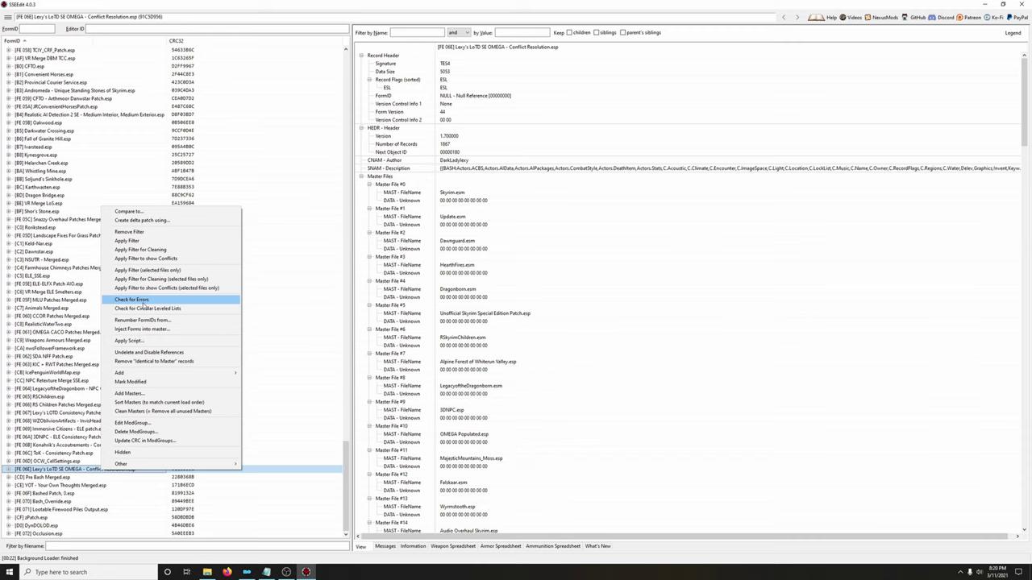
left_click(131, 300)
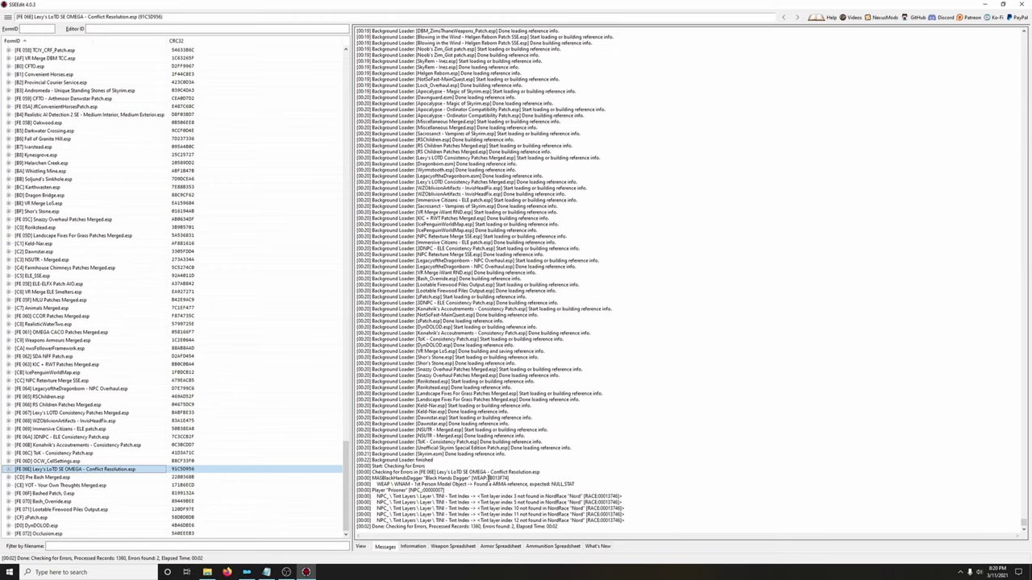
- Look up the Black Hands Dagger record by its FormID 3B013F74 and widen the Conflict Resolution column
left_click_drag(488, 479, 502, 478)
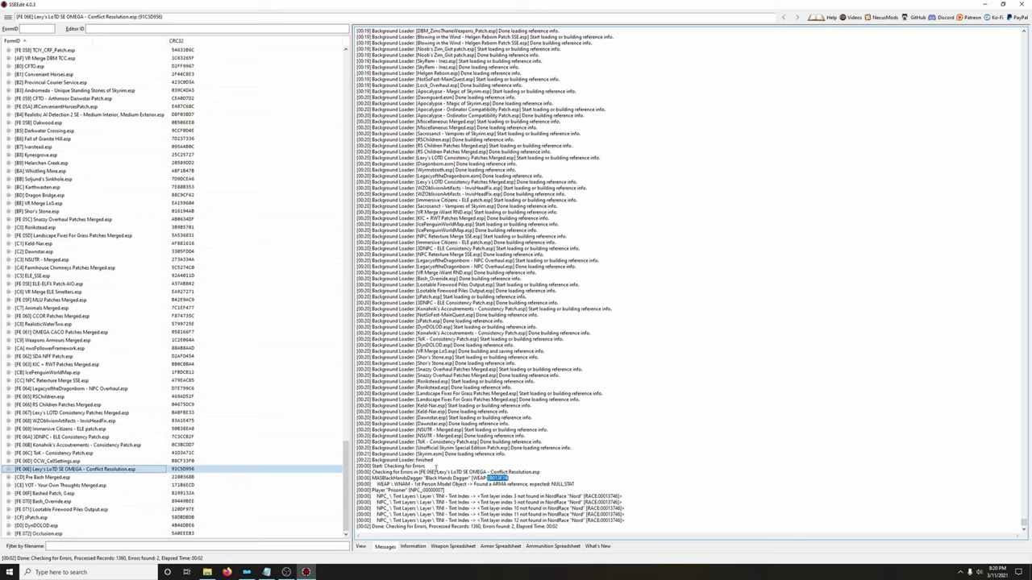
left_click(36, 28)
type("3B03F74")
key("Return")
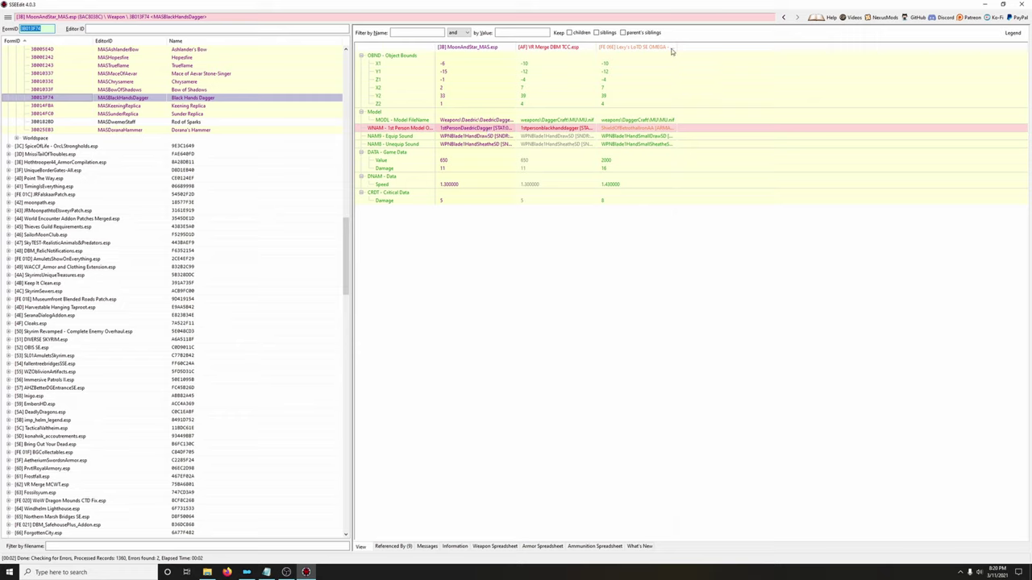
mouse_move(679, 47)
left_mouse_down()
mouse_move(742, 46)
mouse_move(699, 46)
left_mouse_up()
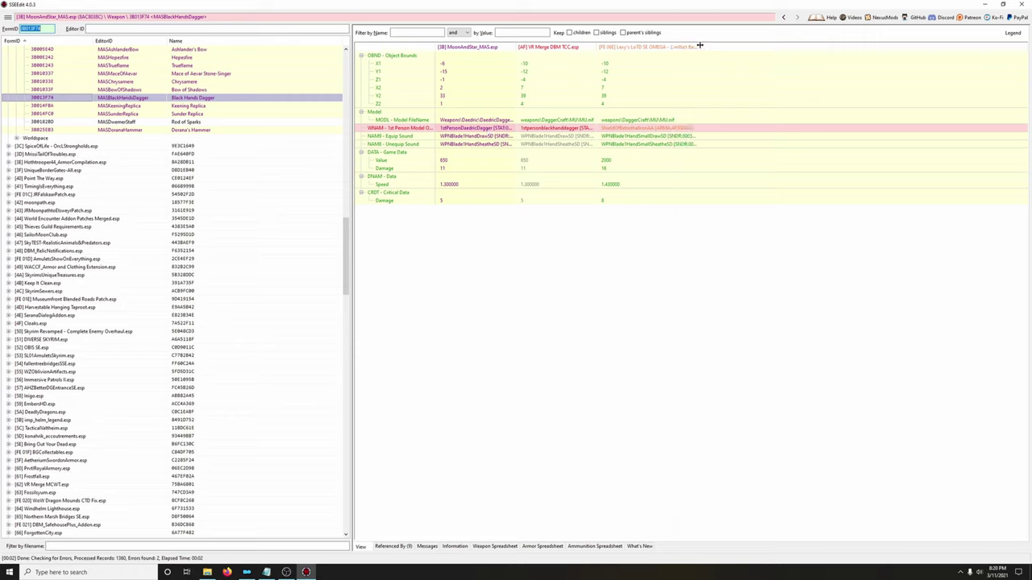
- Copy the dagger's 1st Person Model Object, 1stpersonblackhanddagger, from VR Merge DBM TCC.esp into the Conflict Resolution plugin, accepting the edit warning
left_click(553, 130)
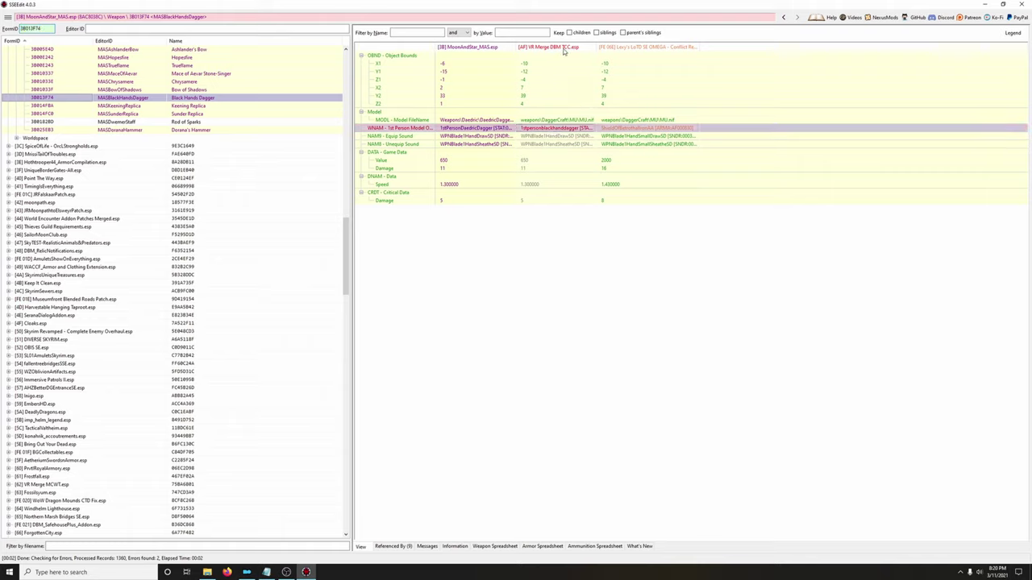
left_click_drag(577, 129, 641, 129)
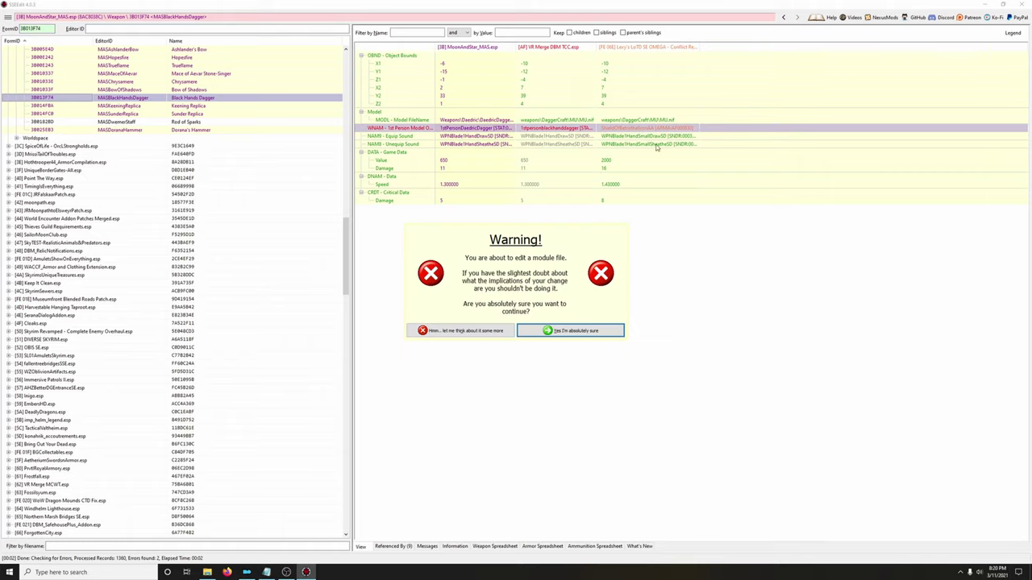
left_click(570, 333)
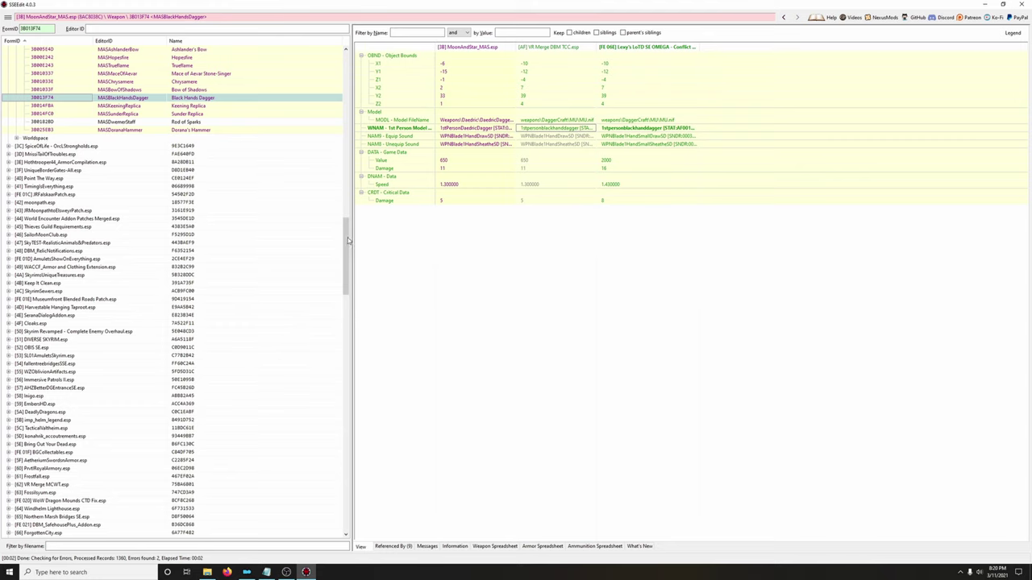
- Check Bash_Override.esp for errors
left_click_drag(348, 241, 359, 482)
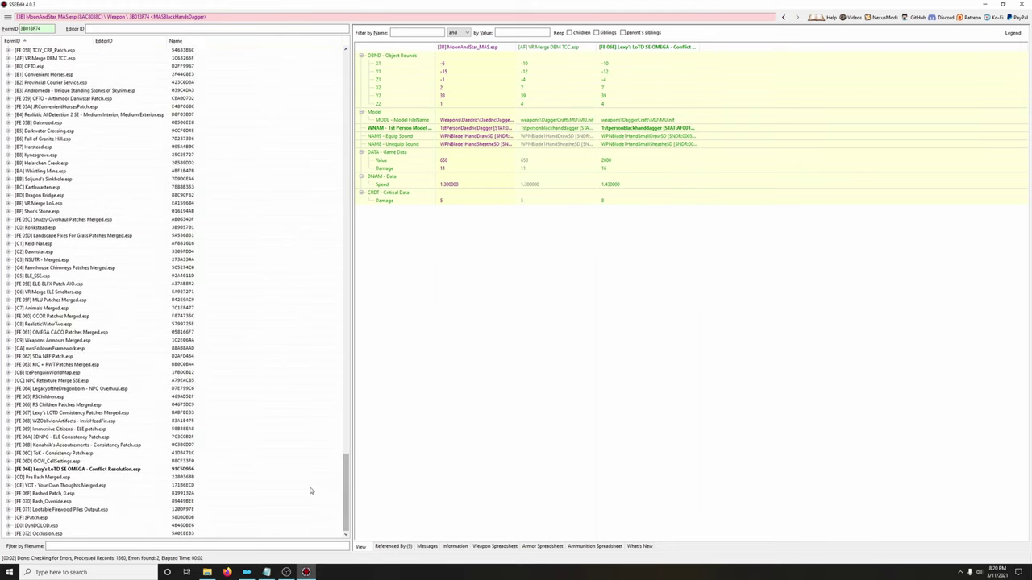
left_click(49, 502)
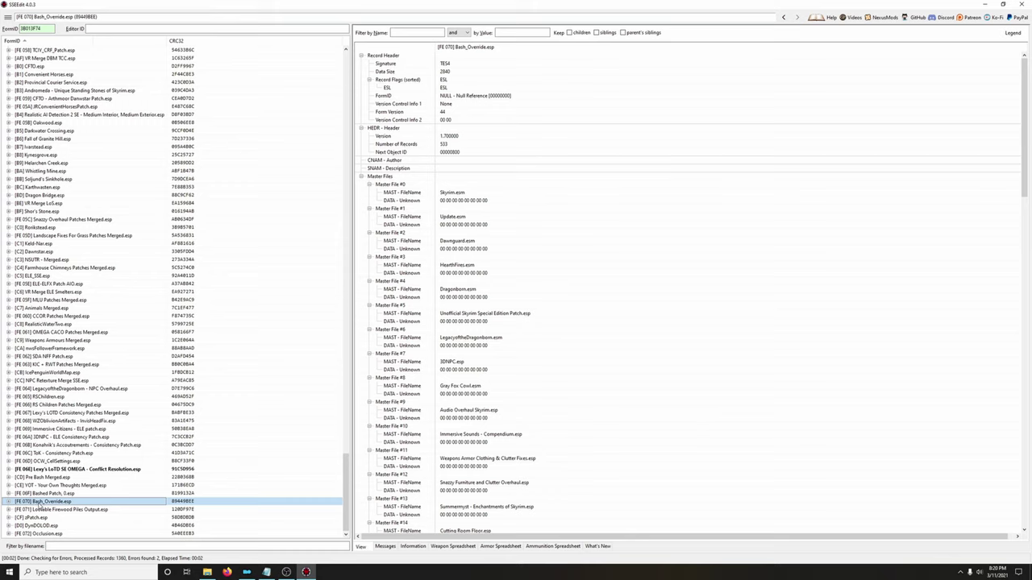
right_click(60, 505)
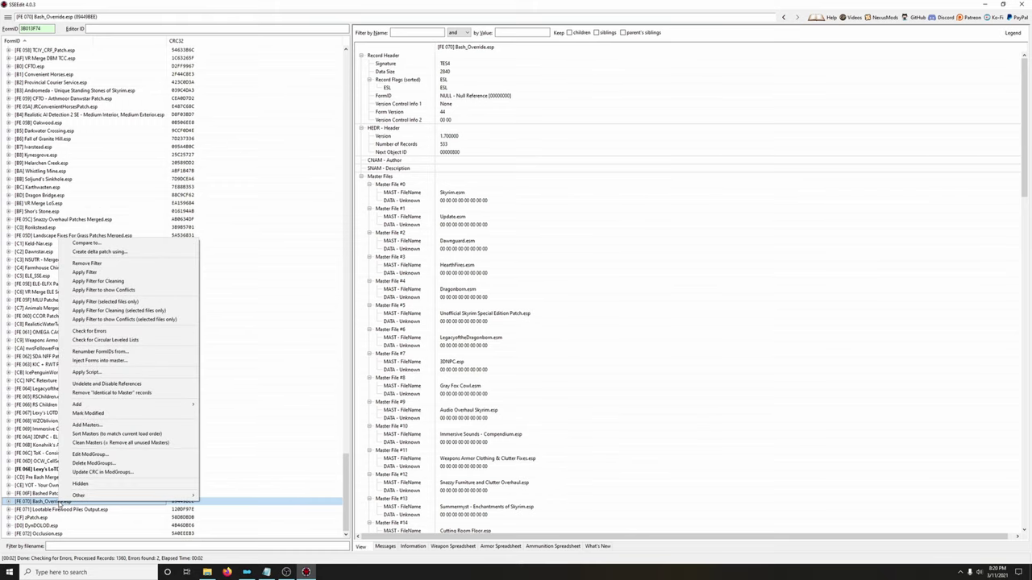
left_click(98, 331)
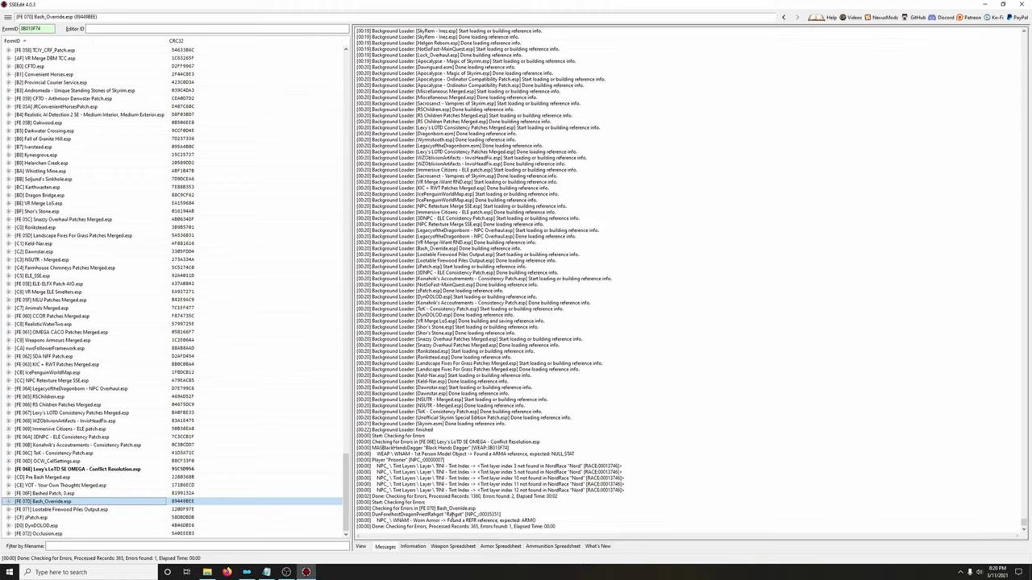
- Look up the NPC record with FormID 00035351 named in the Bash_Override error report
left_click_drag(480, 514, 496, 515)
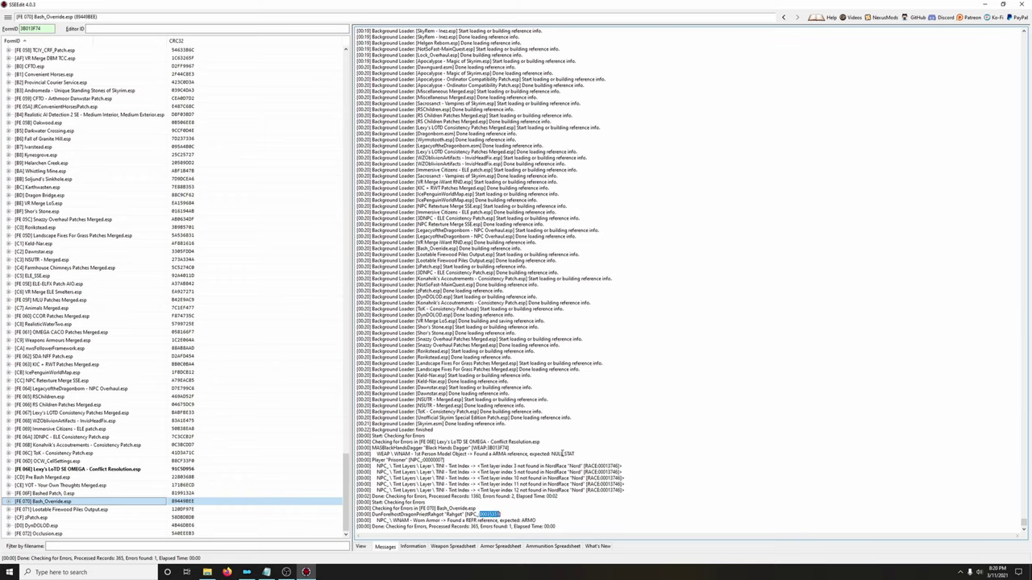
double_click(37, 28)
type("00035351")
key("Return")
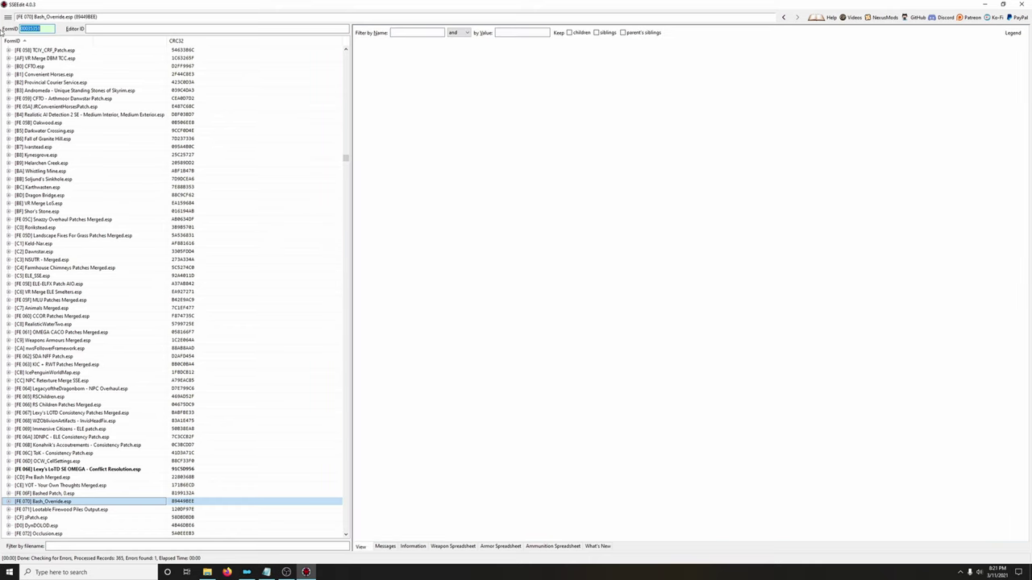
- Copy the Worn Armor value SkinRahgot from VR Merge DBM TCC.esp into Konahrik's Accoutrements, Bashed Patch, Bash_Override and zPatch
left_click_drag(615, 537, 666, 538)
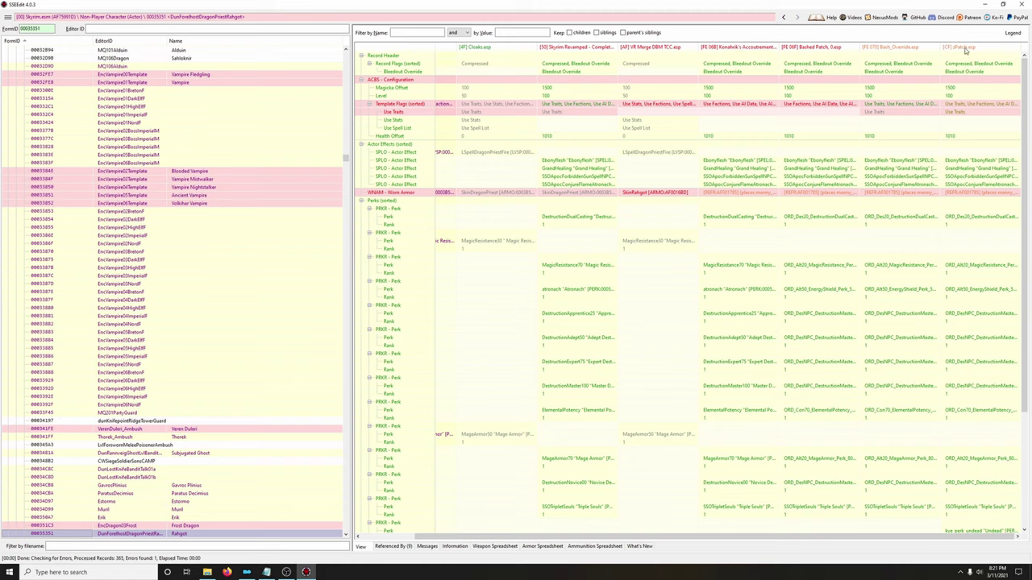
left_click_drag(680, 194, 757, 198)
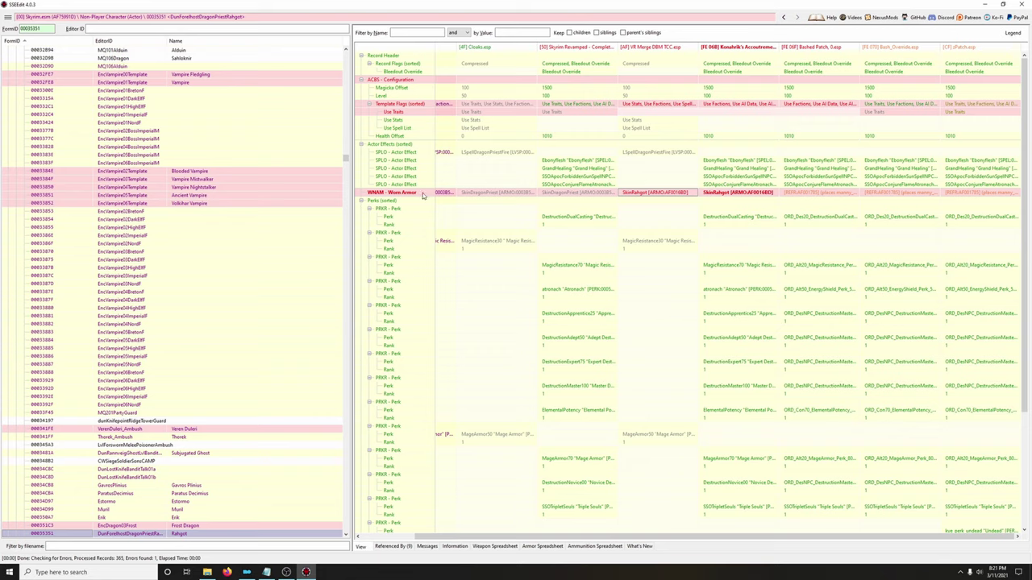
left_click_drag(757, 196, 980, 196)
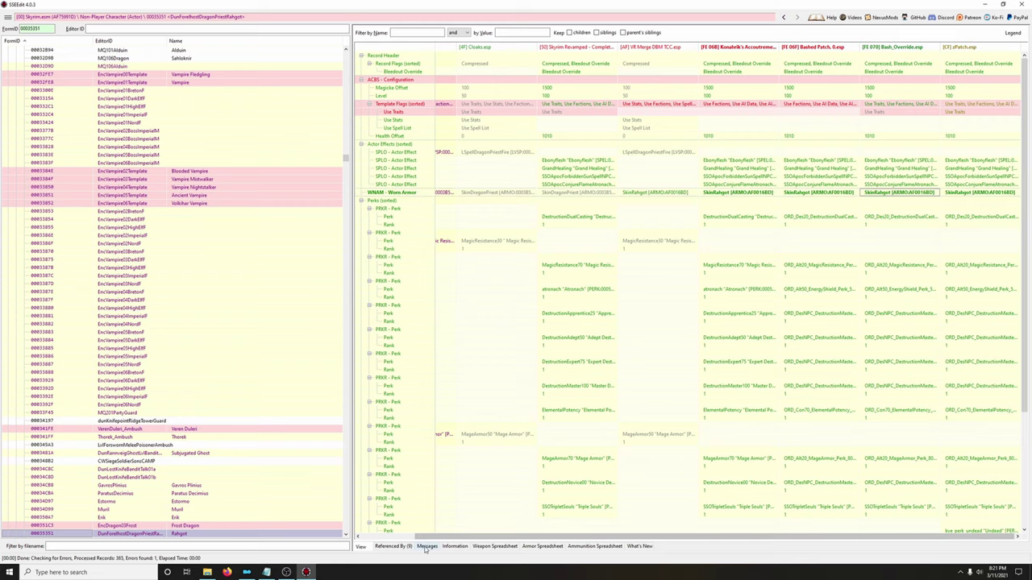
- Check Lootable Firewood Piles Output.esp for errors
left_click_drag(349, 159, 347, 532)
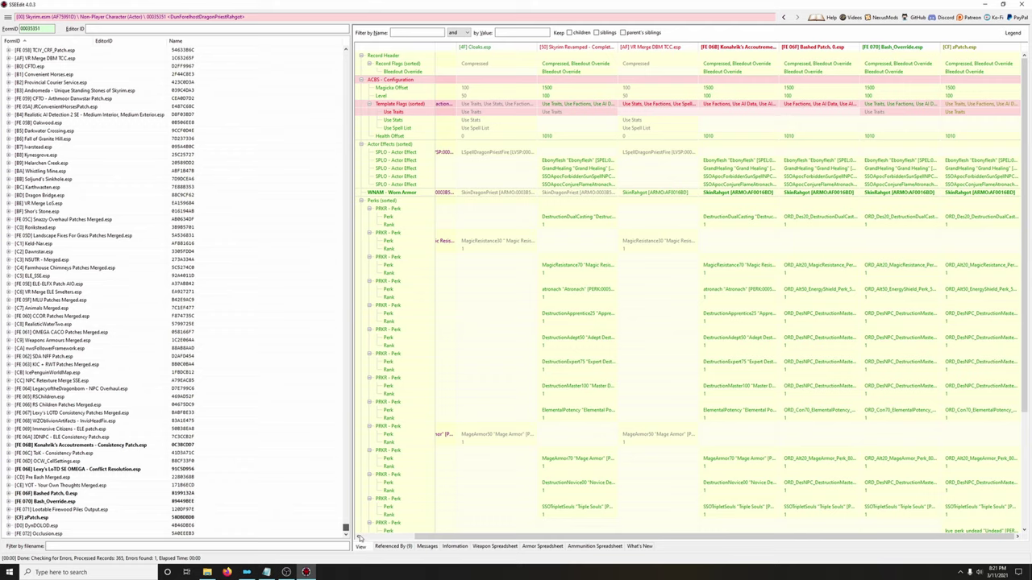
left_click(59, 511)
right_click(61, 511)
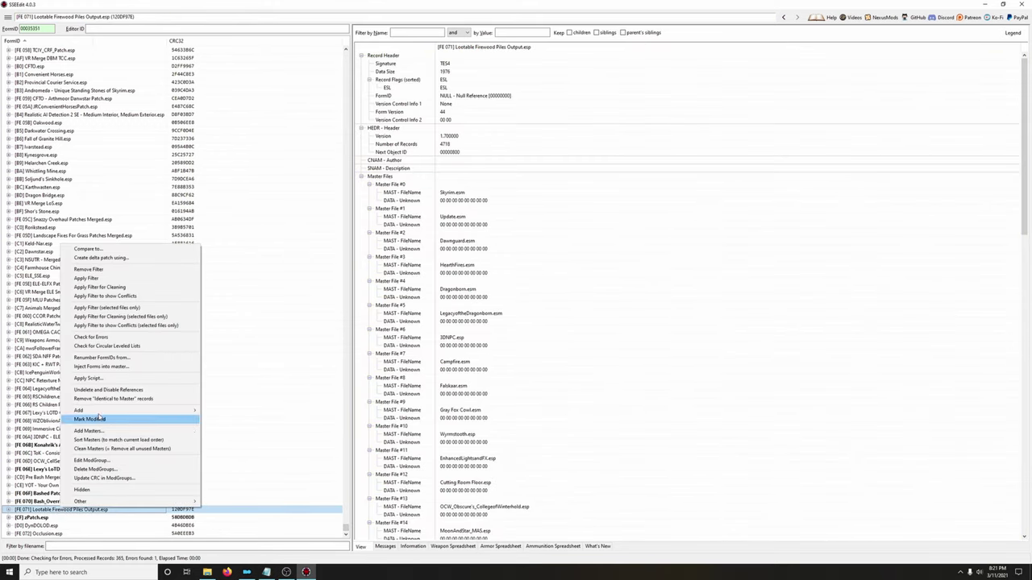
left_click(105, 340)
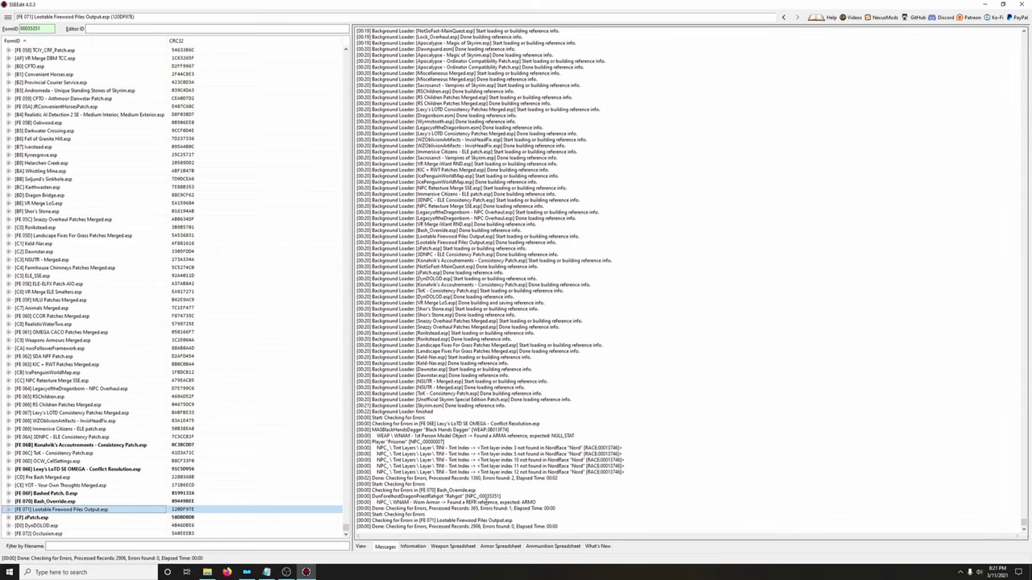
- Find the NPC record 00035351 again and jump to its override in Konahrik's Accoutrements - Consistency Patch.esp
double_click(489, 496)
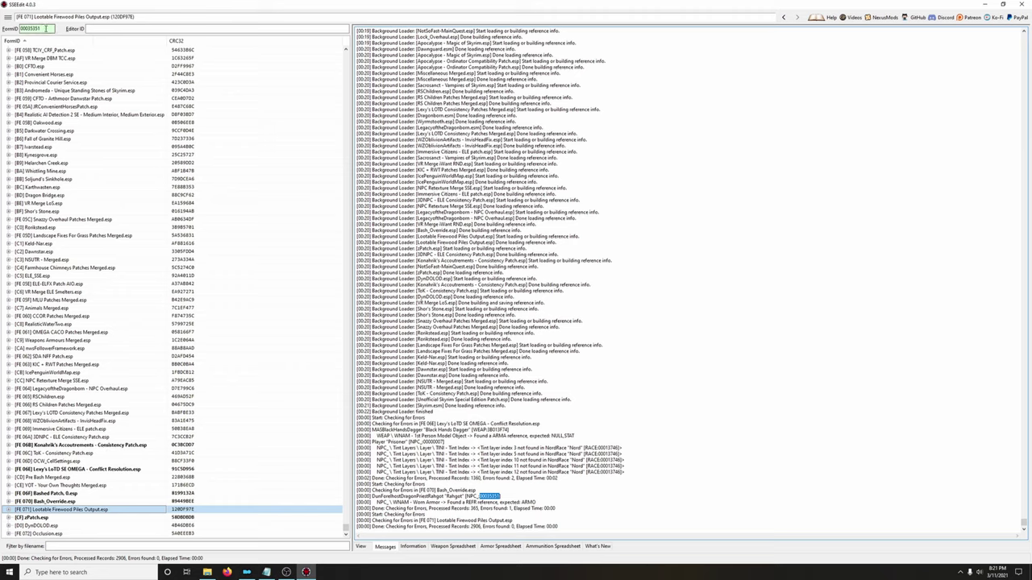
key("Return")
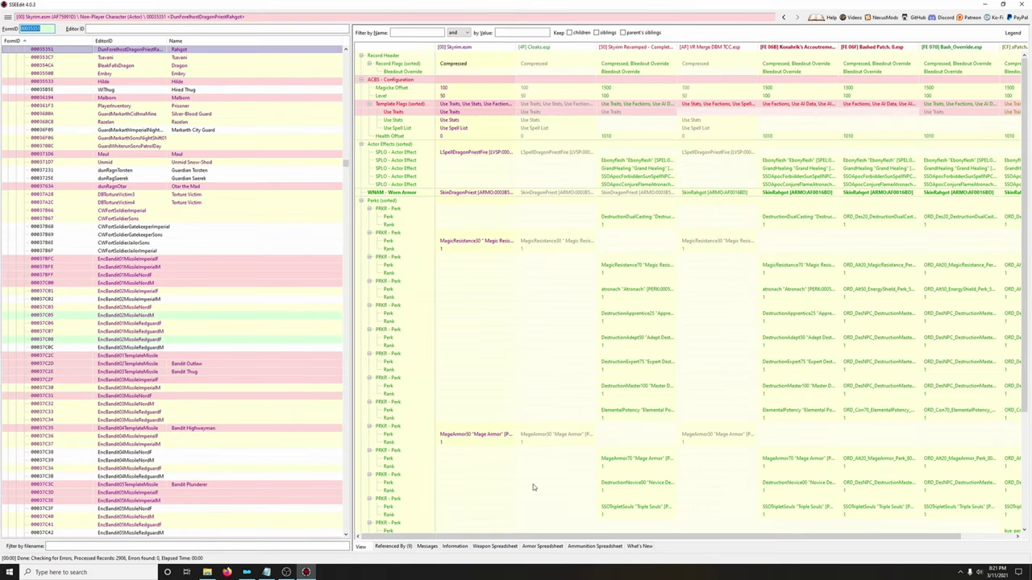
scroll(274, 352, "up", 3)
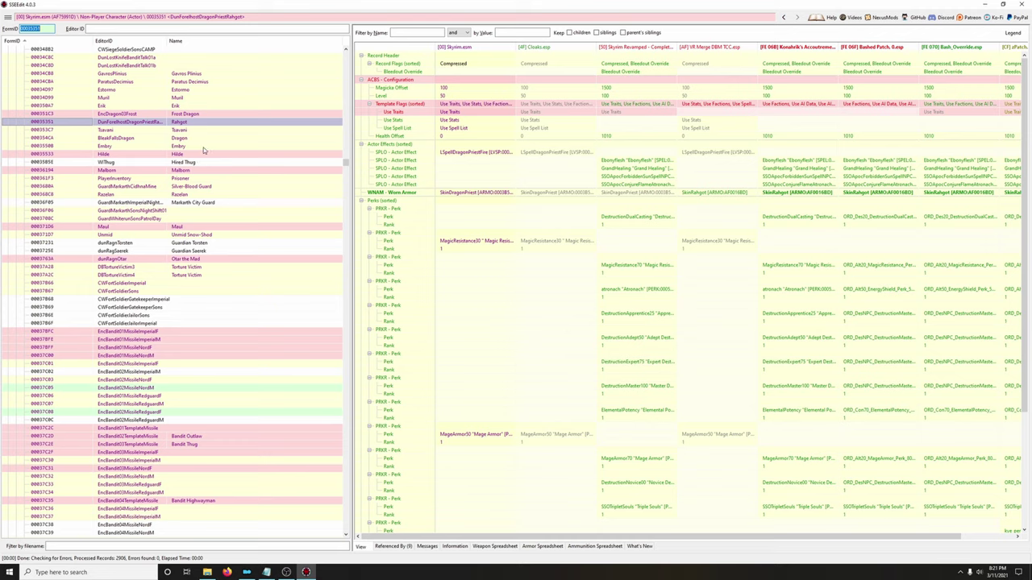
scroll(919, 519, "right", 3)
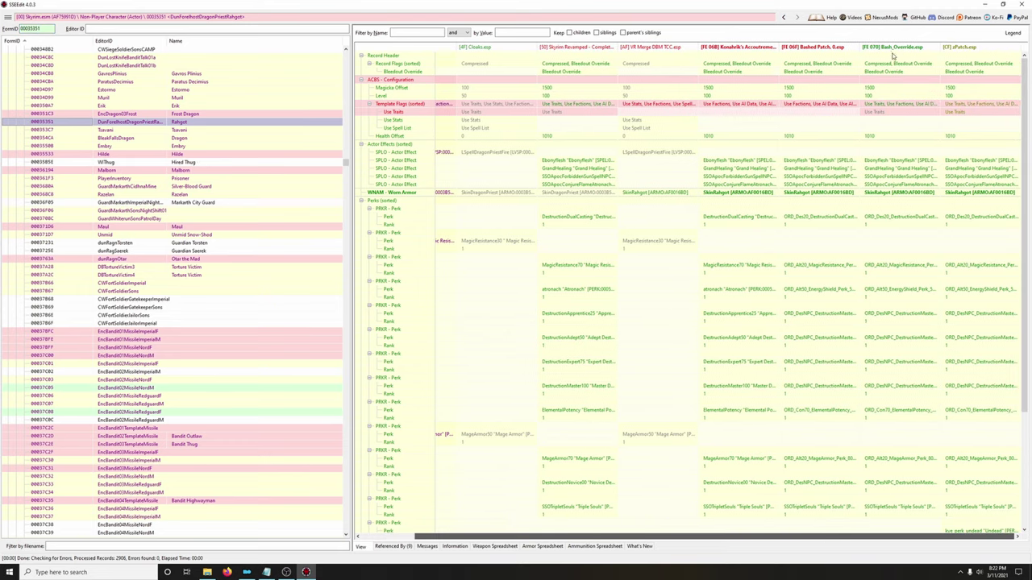
right_click(746, 50)
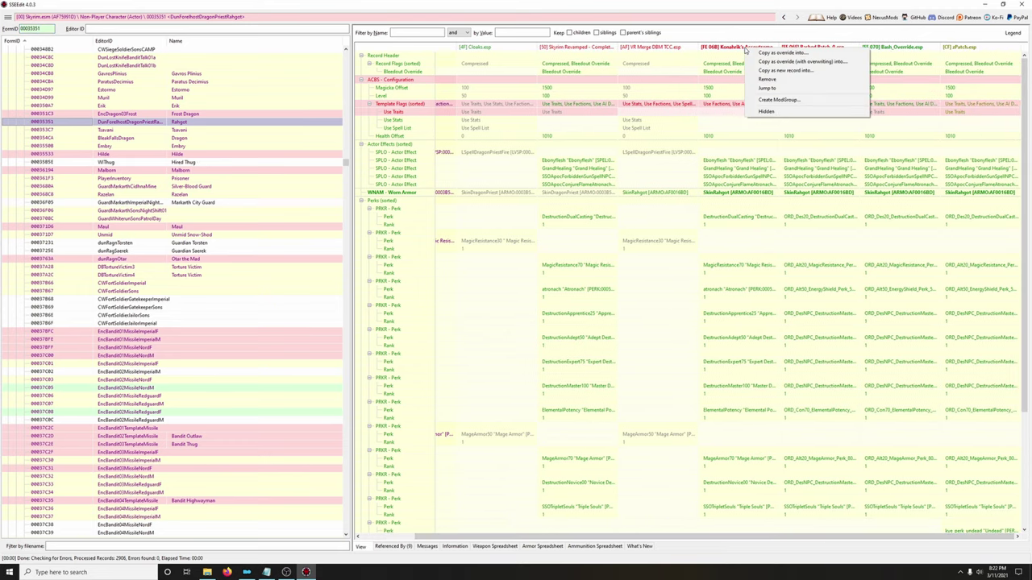
left_click(768, 95)
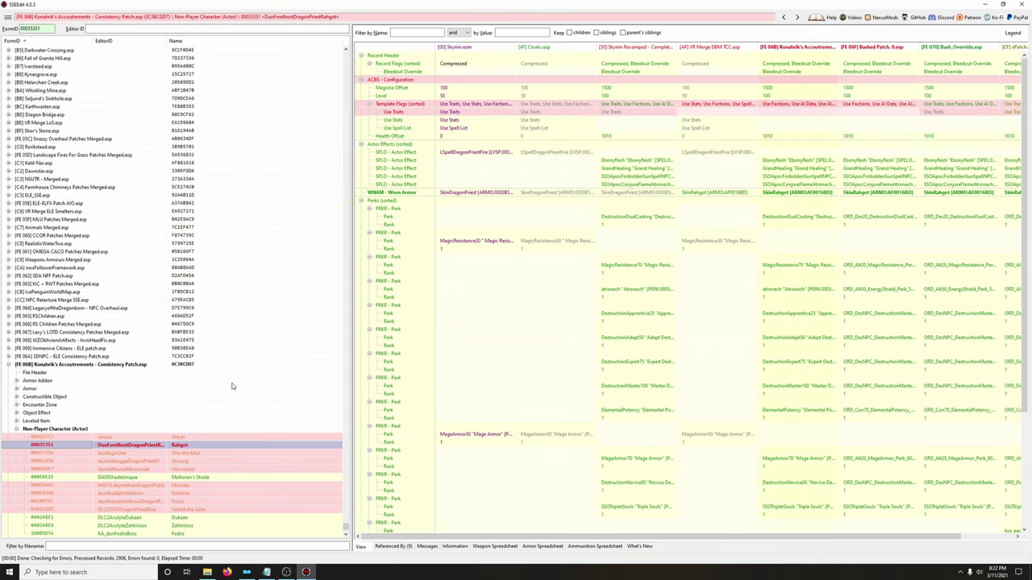
scroll(234, 387, "down", 4)
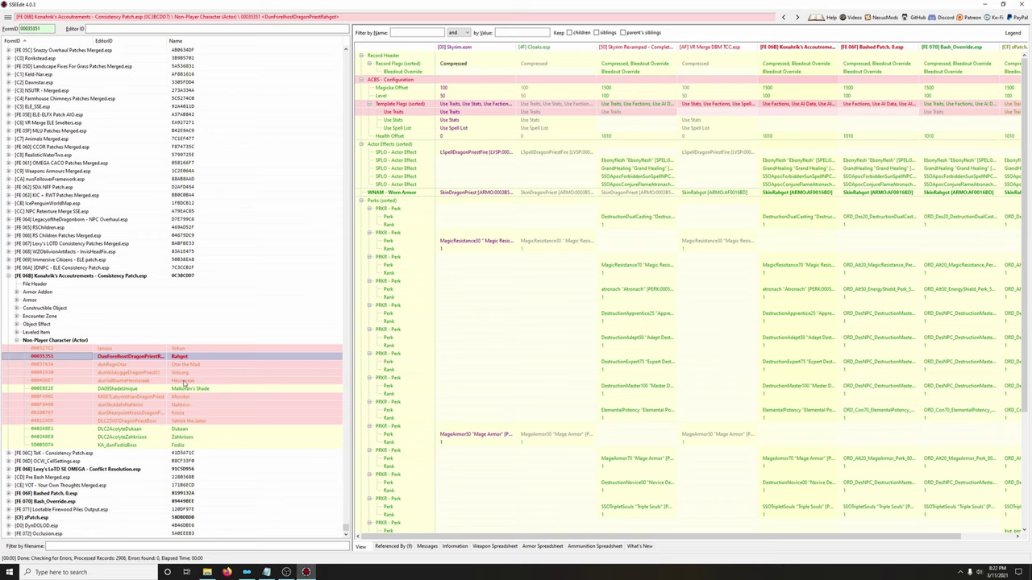
- Copy the Worn Armor values of Vokun and Otar the Mad from VR Merge DBM TCC.esp into Konahrik's Accoutrements and zPatch
left_click(191, 351)
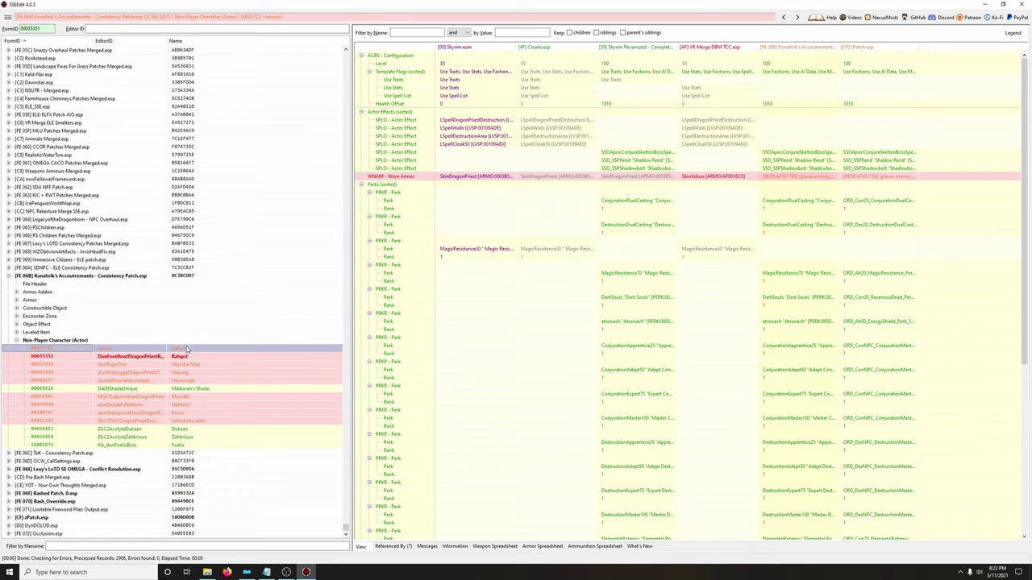
left_click_drag(752, 178, 796, 176)
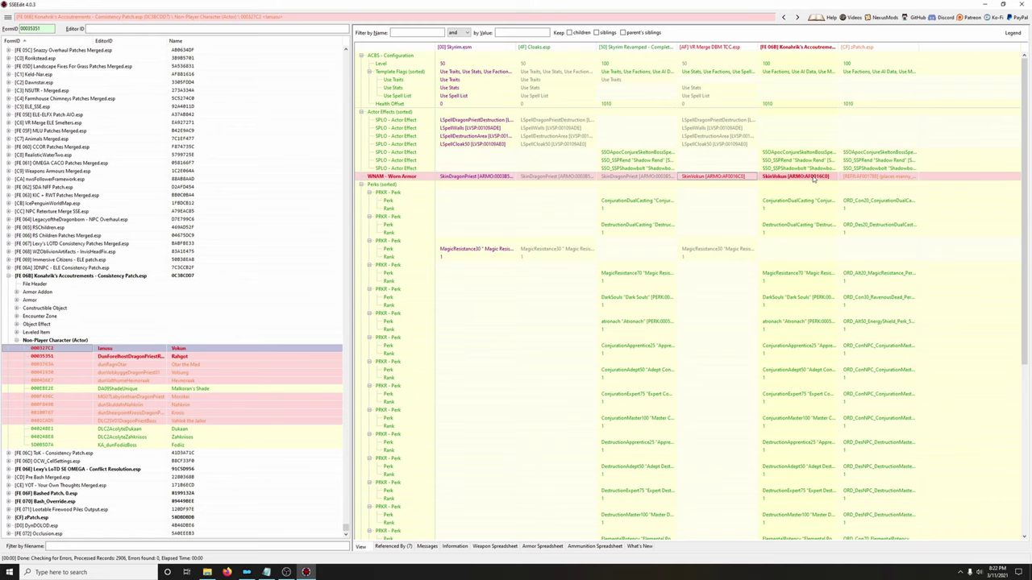
left_click(184, 364)
left_click_drag(748, 229, 798, 225)
- Copy the Worn Armor values of Volsung and Hevnoraak from VR Merge DBM TCC.esp into Konahrik's Accoutrements and zPatch
left_click(184, 376)
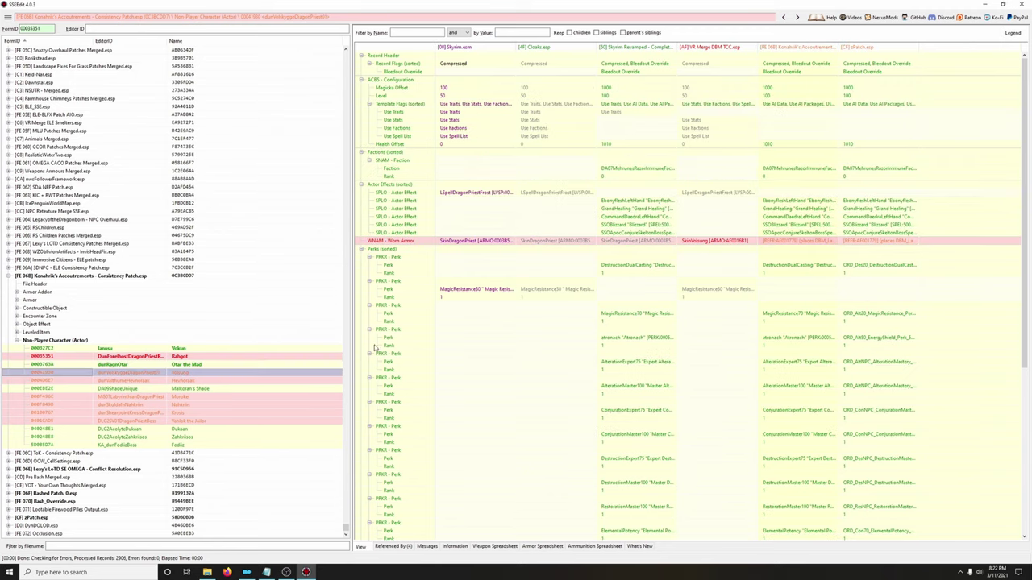
left_click_drag(726, 241, 817, 243)
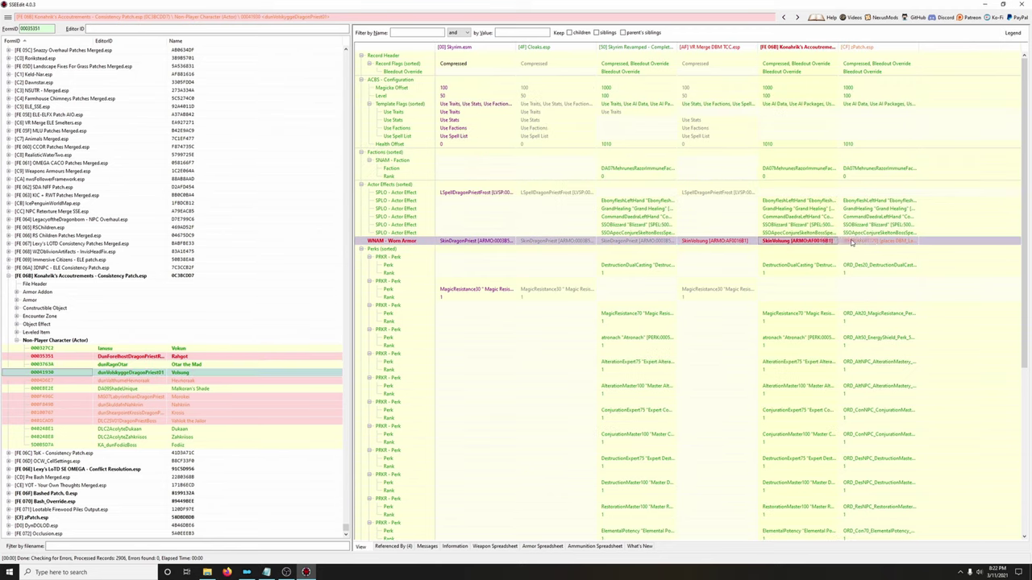
left_click(196, 381)
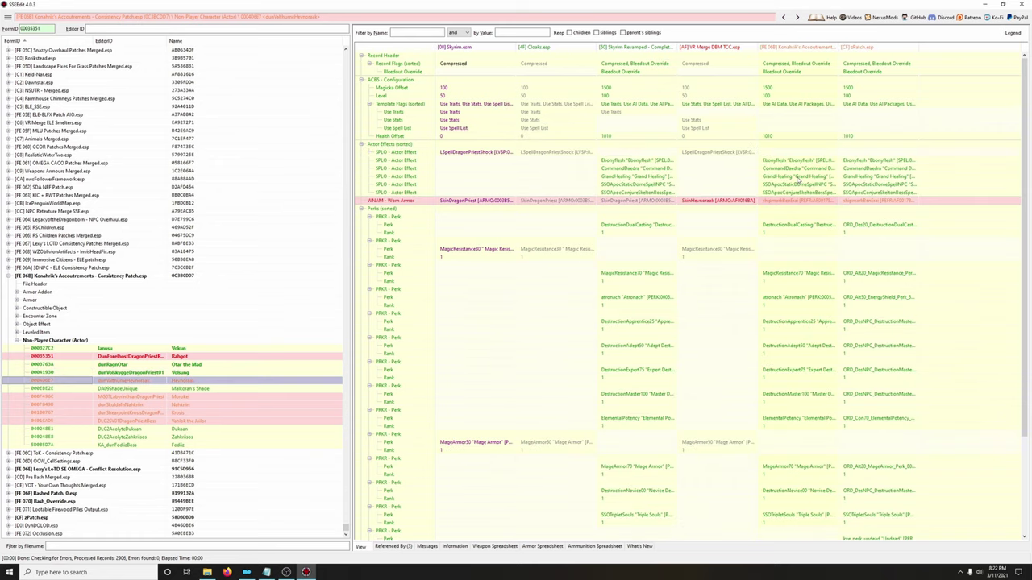
left_click_drag(748, 202, 798, 201)
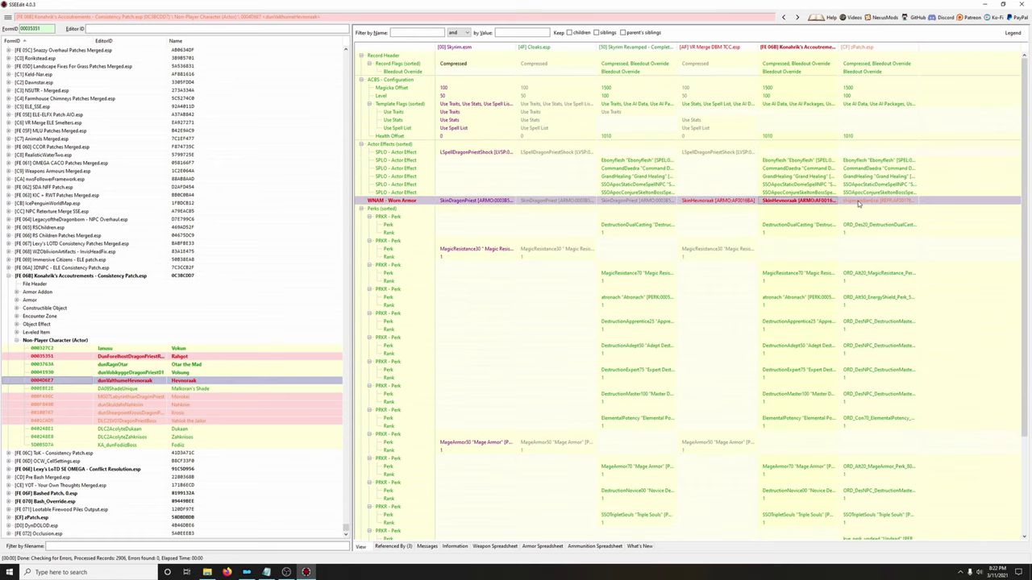
- Copy the Worn Armor values of Morokei and Nahkriin from VR Merge DBM TCC.esp into Konahrik's Accoutrements and zPatch
left_click(195, 390)
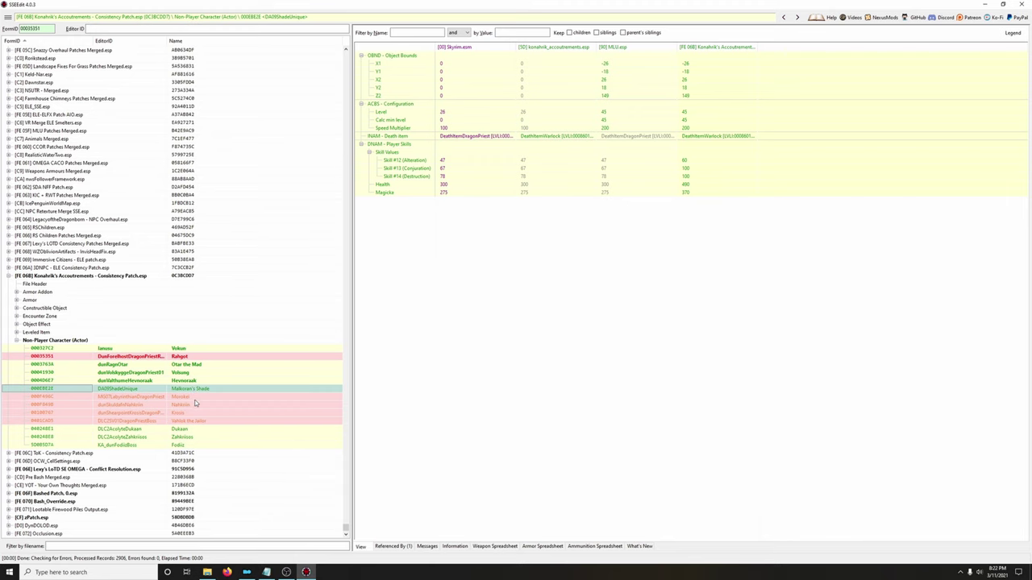
left_click(194, 397)
left_click_drag(749, 176, 831, 181)
left_click(183, 407)
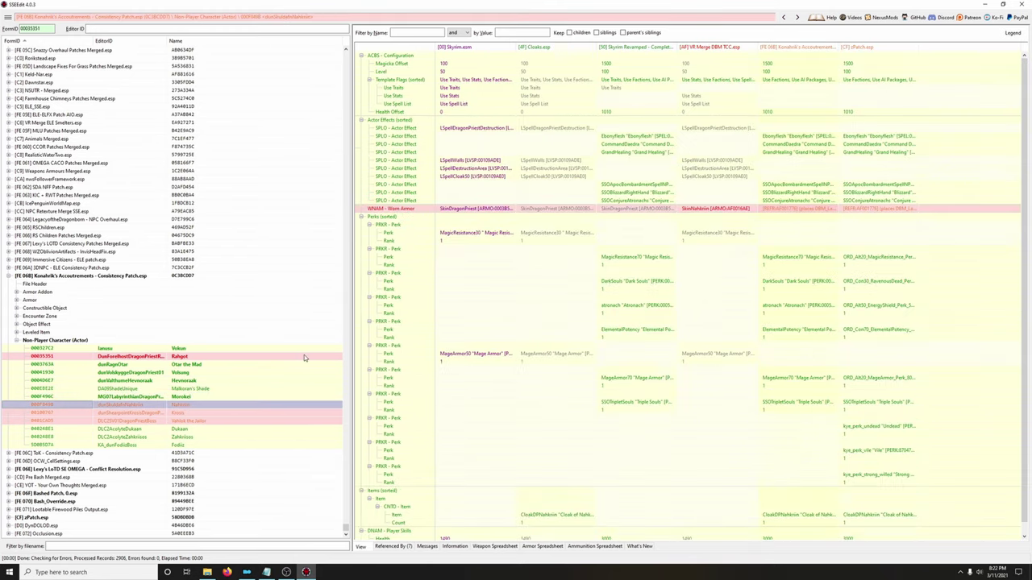
left_click_drag(737, 211, 816, 210)
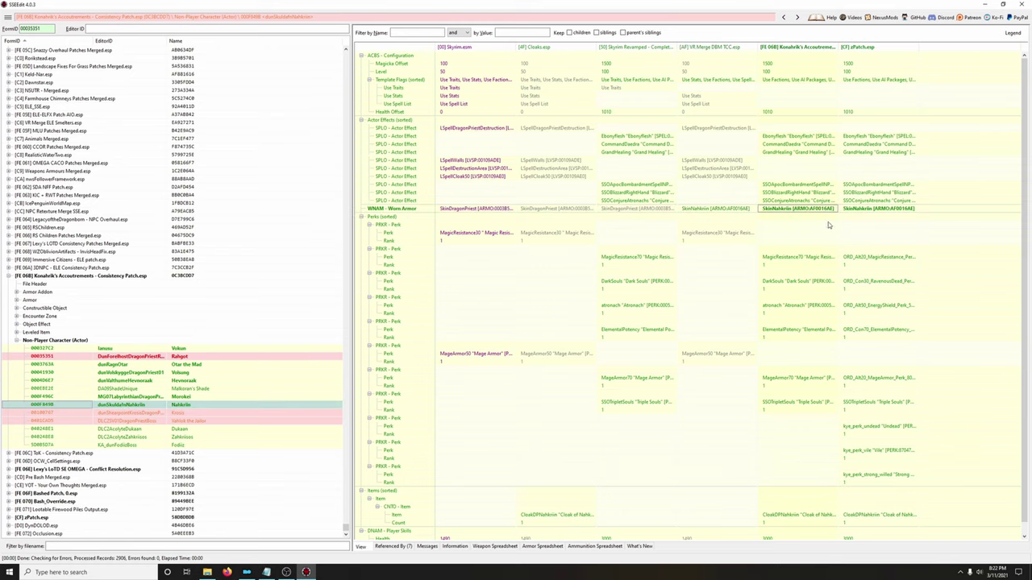
- Copy the Worn Armor value SkinKrosis from VR Merge DBM TCC.esp into Konahrik's Accoutrements, Bashed Patch and zPatch
left_click(192, 413)
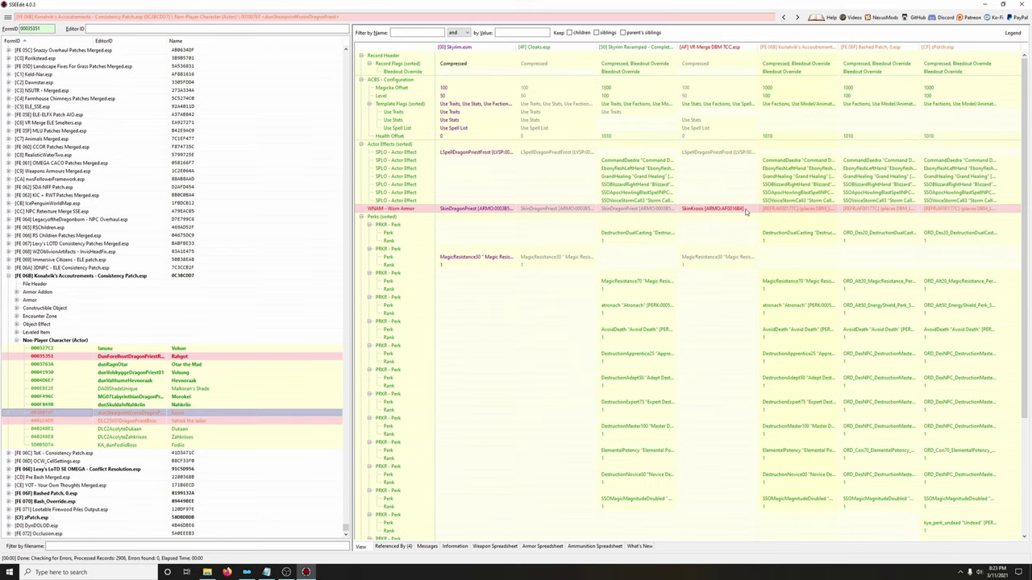
left_click_drag(740, 211, 806, 209)
mouse_move(879, 211)
left_mouse_down()
mouse_move(832, 215)
mouse_move(864, 211)
left_mouse_up()
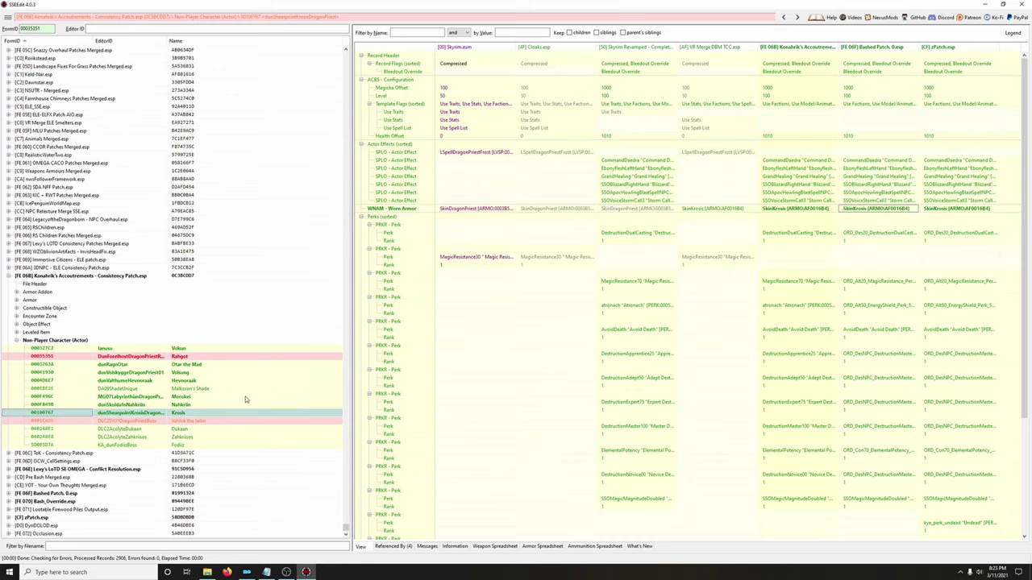
- Copy Vahlok the Jailor's Worn Armor value into the patch overrides and review the Dukaan, Zahkriisos and Fodiis records
left_click(200, 422)
left_click_drag(822, 221, 951, 217)
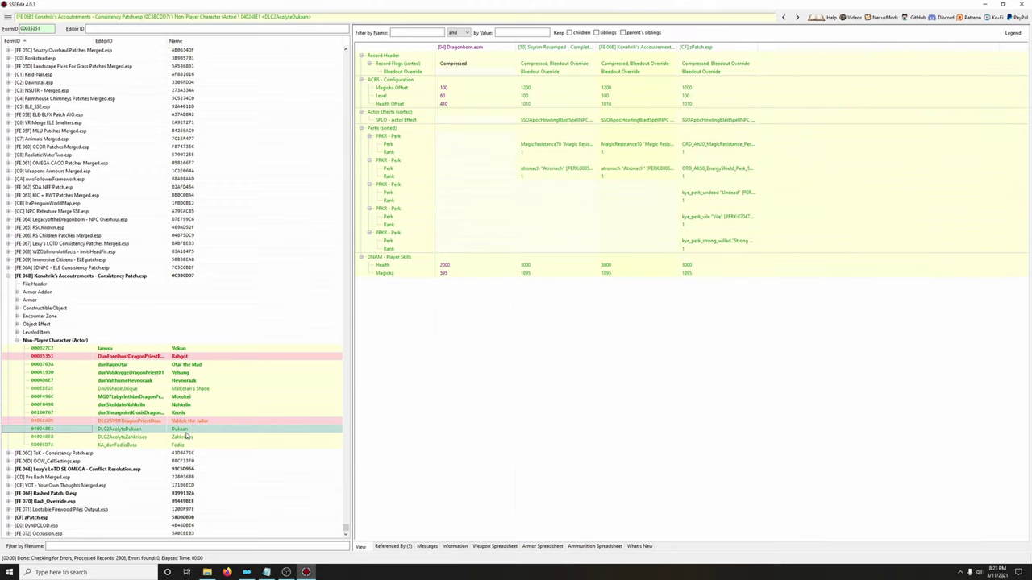
left_click(187, 437)
left_click(184, 445)
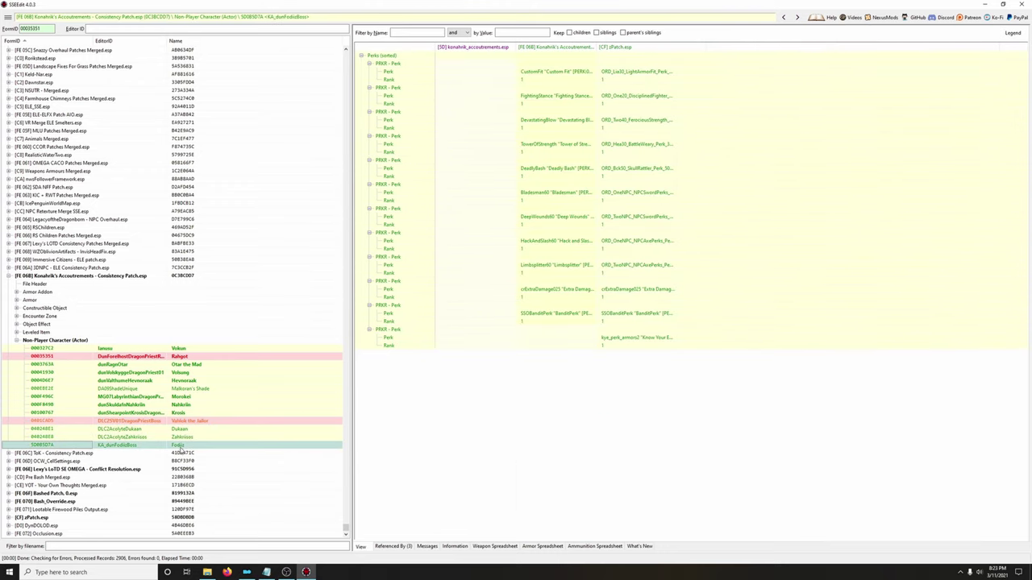
left_click(17, 341)
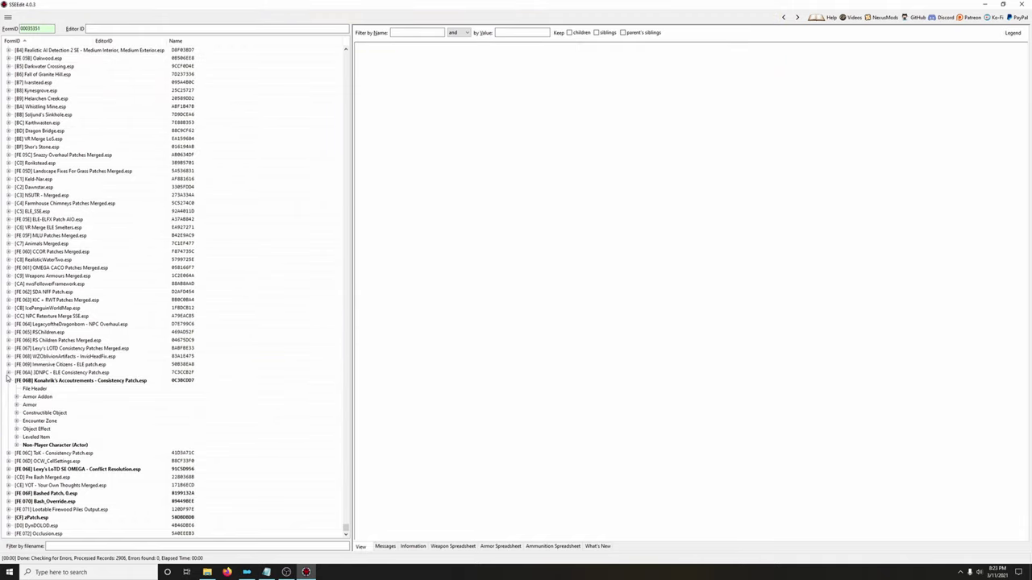
left_click(11, 385)
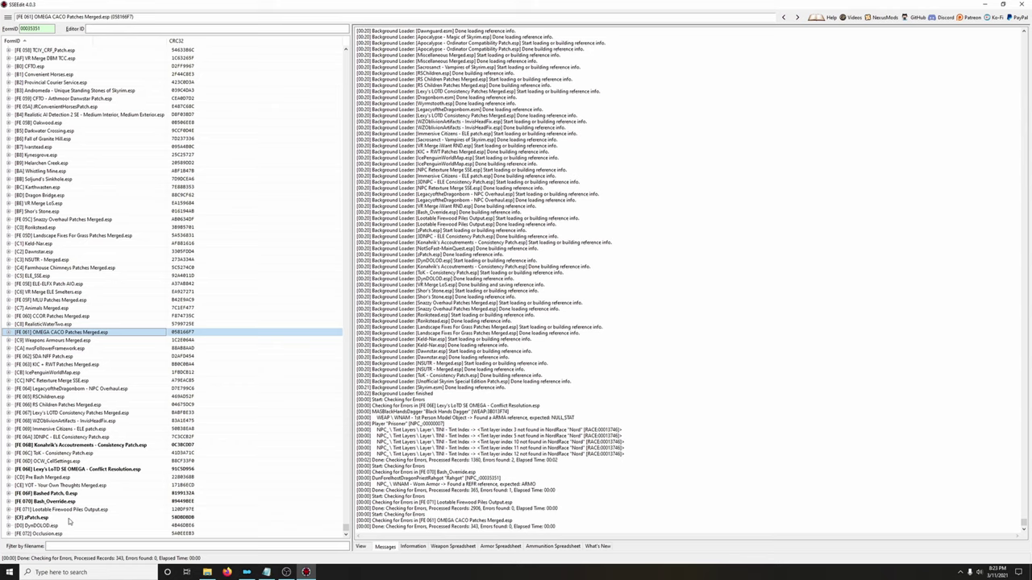
- Check zPatch.esp for errors and review the reported entries
left_click(49, 520)
right_click(58, 520)
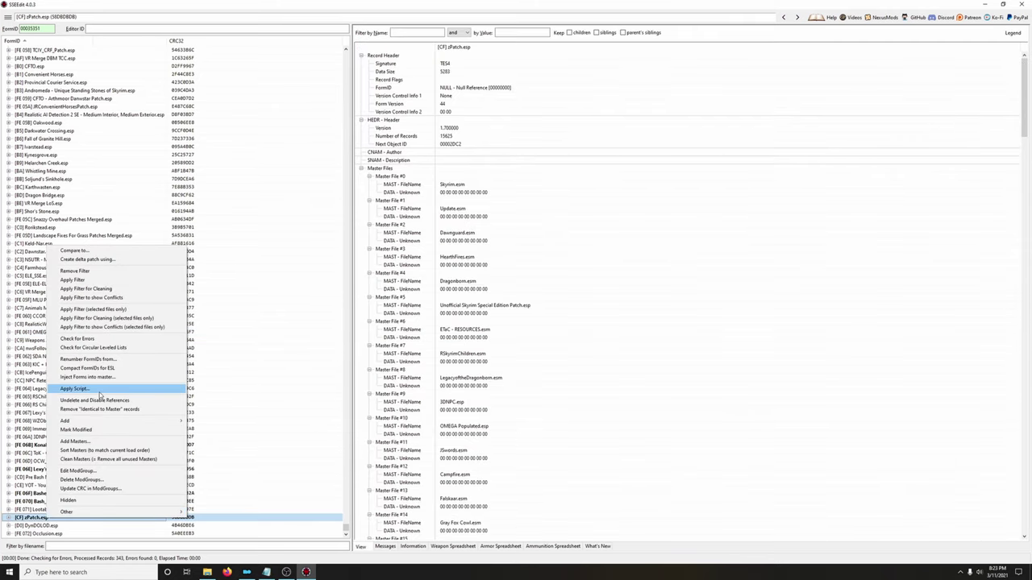
left_click(105, 340)
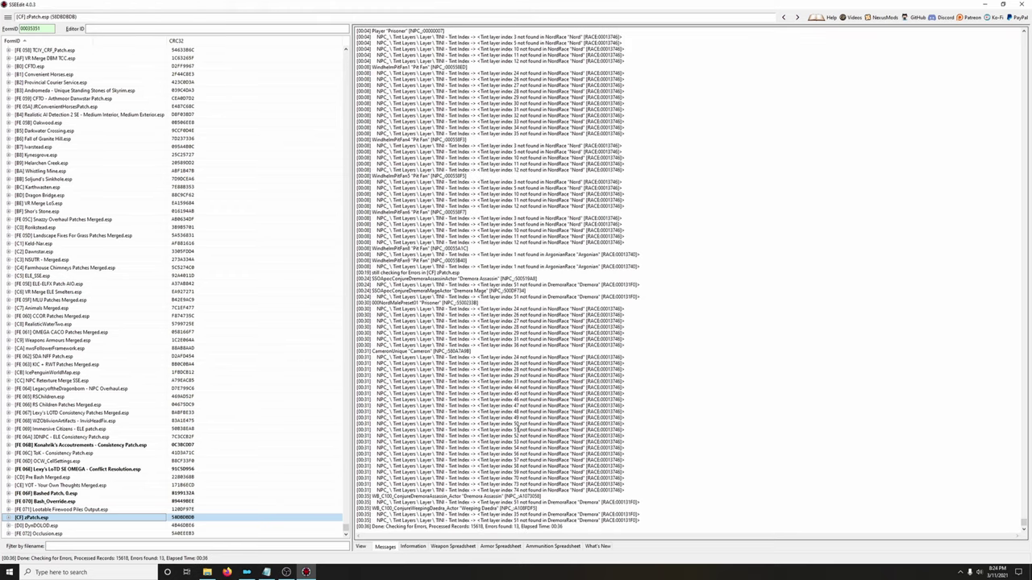
scroll(516, 425, "up", 7)
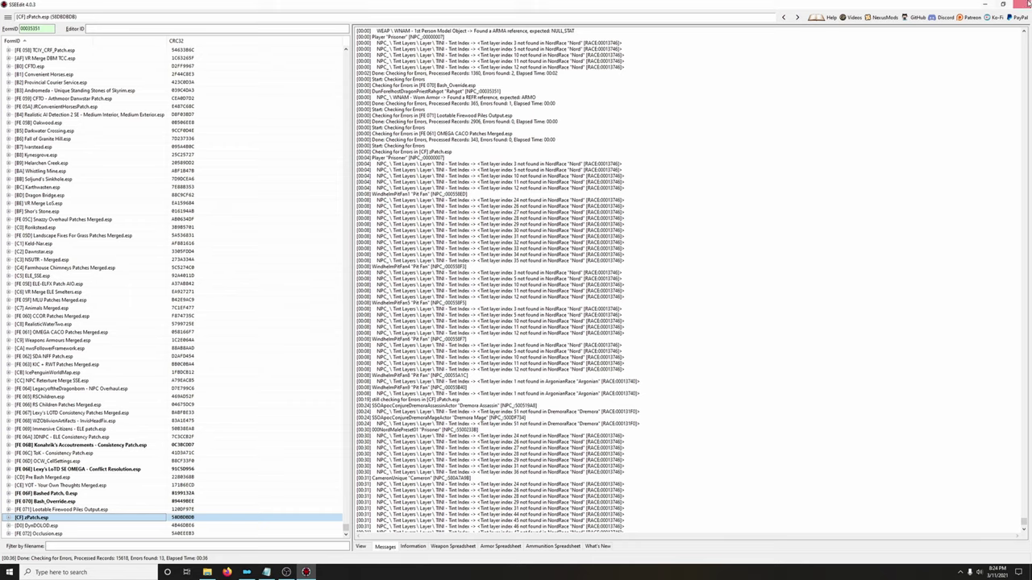
- Close SSEEdit, saving all changed plugins, and relaunch it from Mod Organizer
left_click(1022, 5)
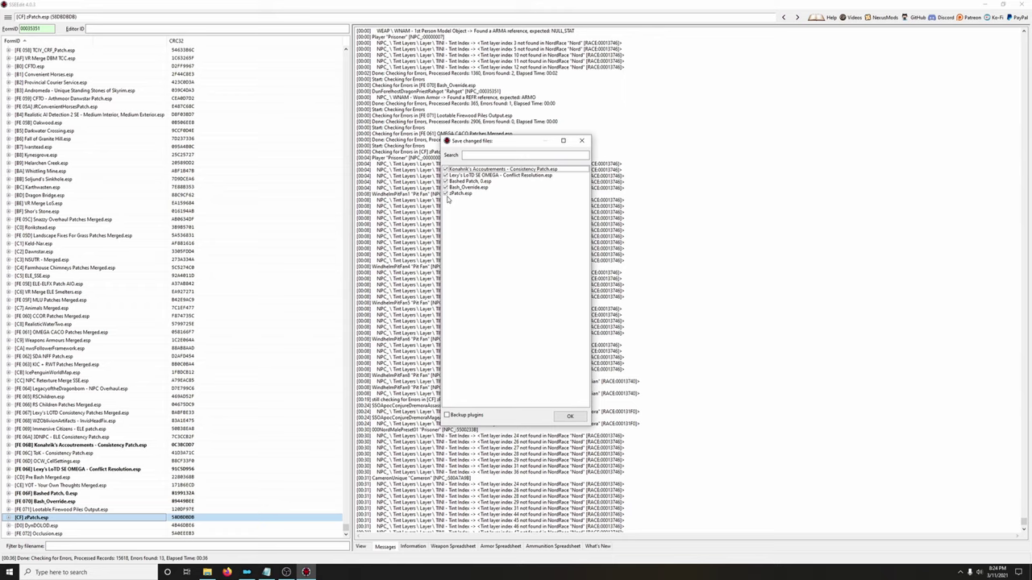
left_click(577, 417)
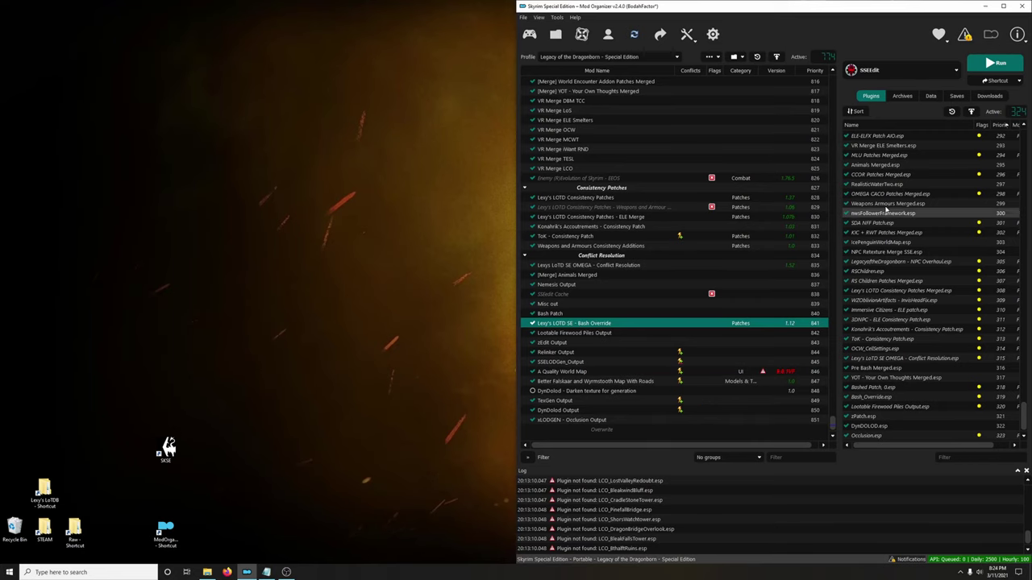
left_click(986, 64)
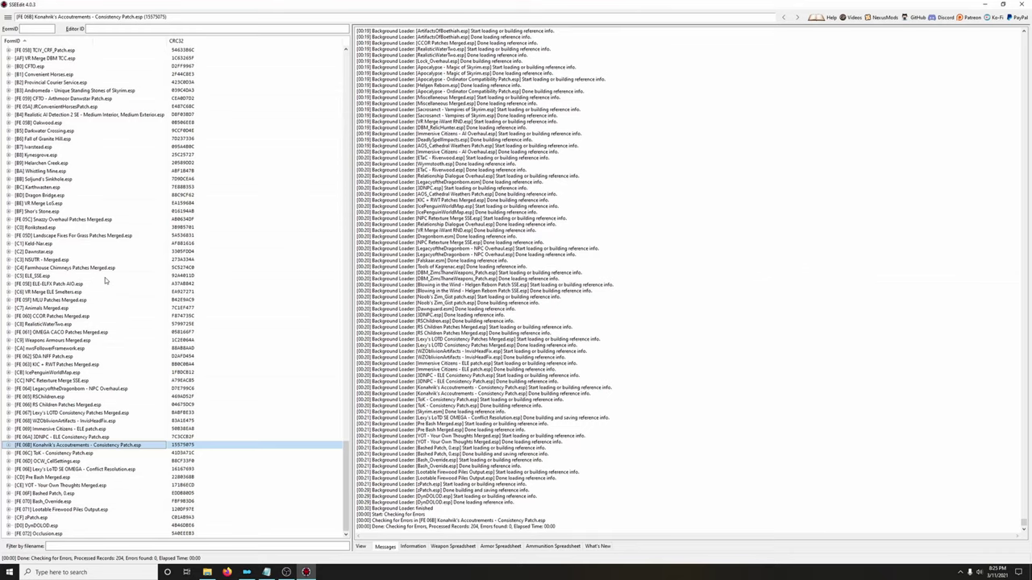